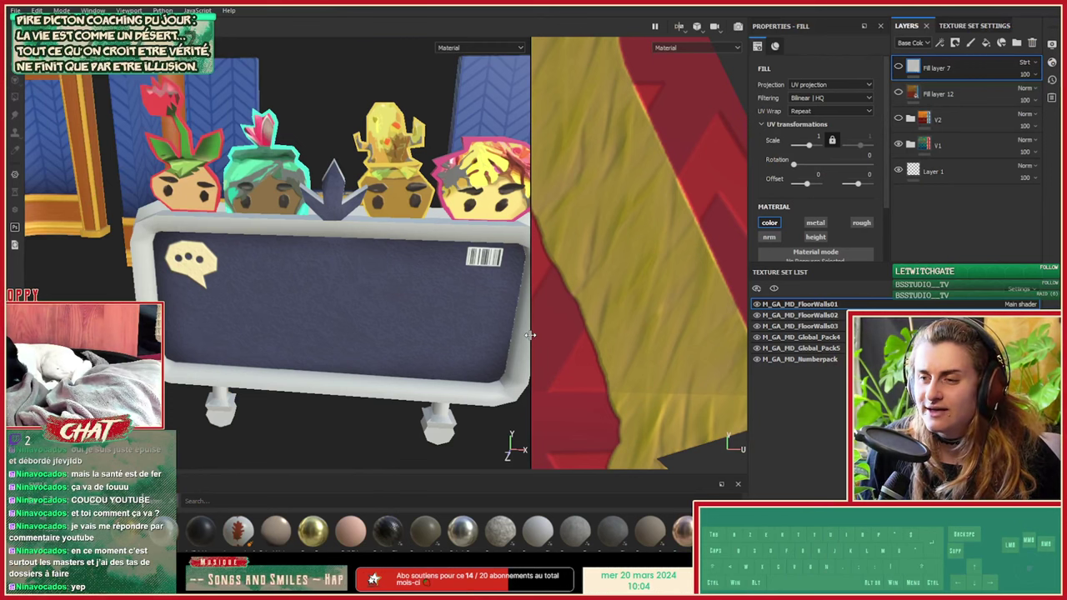
Step: Widen the 3D viewport and examine the scoreboard, the round coin prop and the flower vase on its wooden stool
{"action": "left_click_drag", "start_coordinate": [531, 335], "coordinate": [589, 305]}
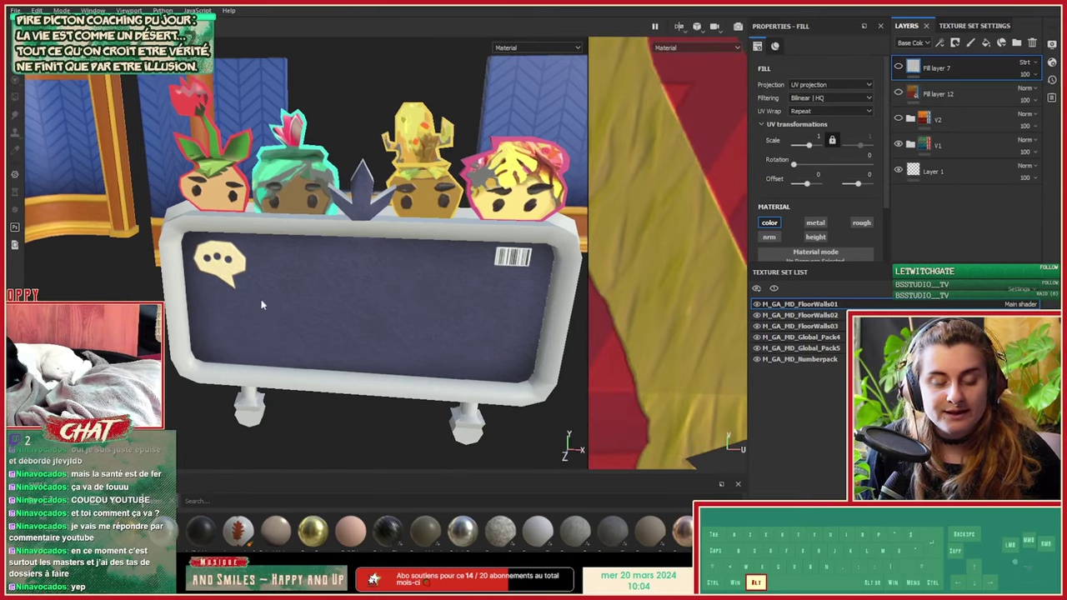
{"action": "left_click_drag", "start_coordinate": [262, 305], "coordinate": [453, 283], "text": "alt"}
{"action": "right_click_drag", "start_coordinate": [453, 283], "coordinate": [167, 309], "text": "alt"}
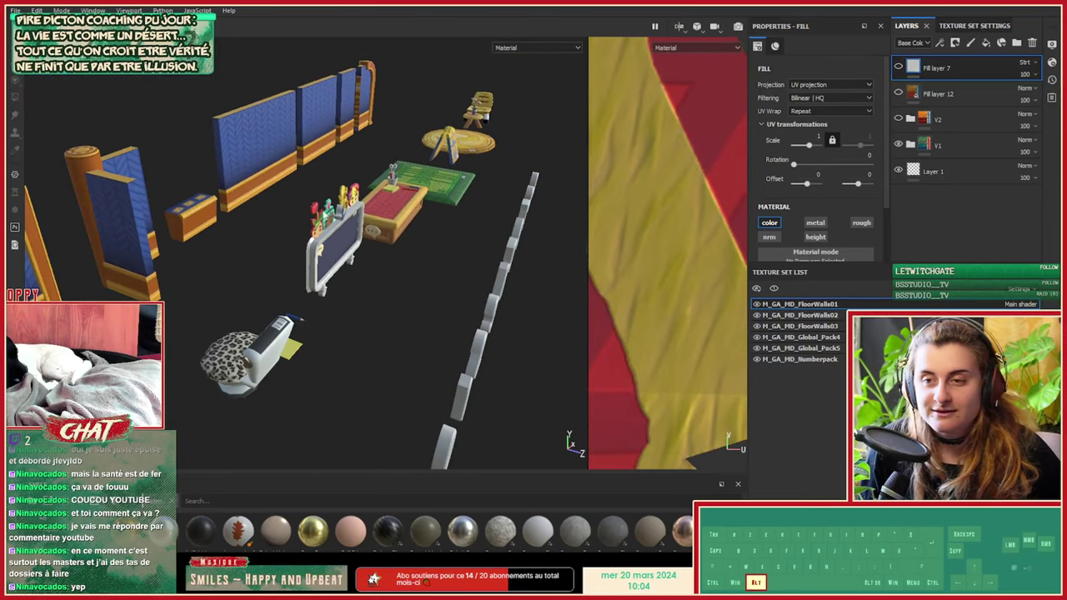
{"action": "left_click_drag", "start_coordinate": [452, 286], "coordinate": [159, 247], "text": "alt"}
{"action": "middle_click_drag", "start_coordinate": [159, 248], "coordinate": [173, 281], "text": "alt"}
{"action": "right_click_drag", "start_coordinate": [173, 281], "coordinate": [485, 352], "text": "alt"}
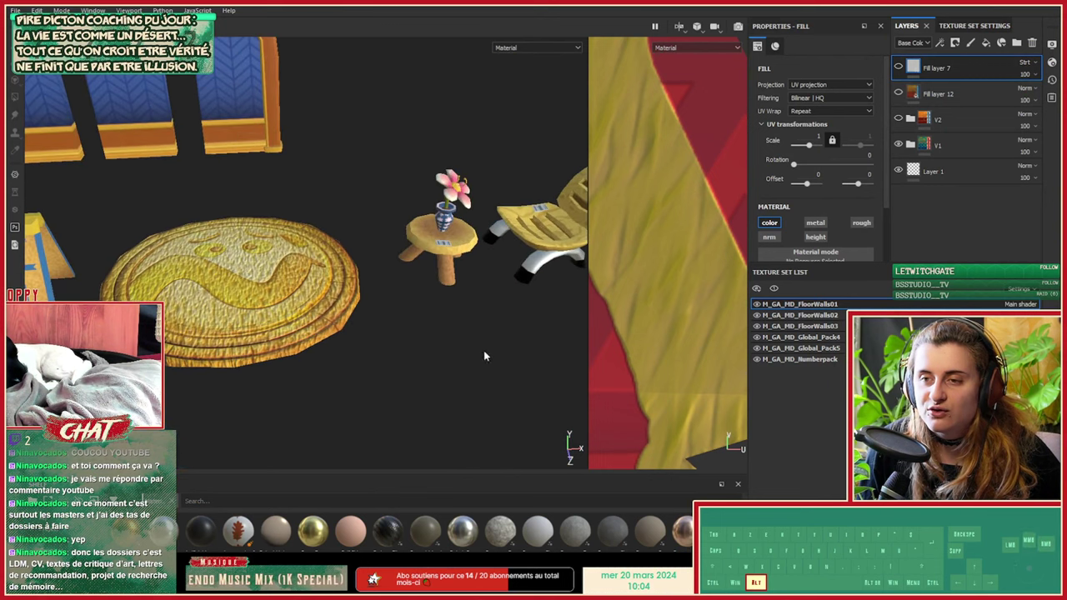
{"action": "left_click_drag", "start_coordinate": [485, 356], "coordinate": [331, 303], "text": "alt"}
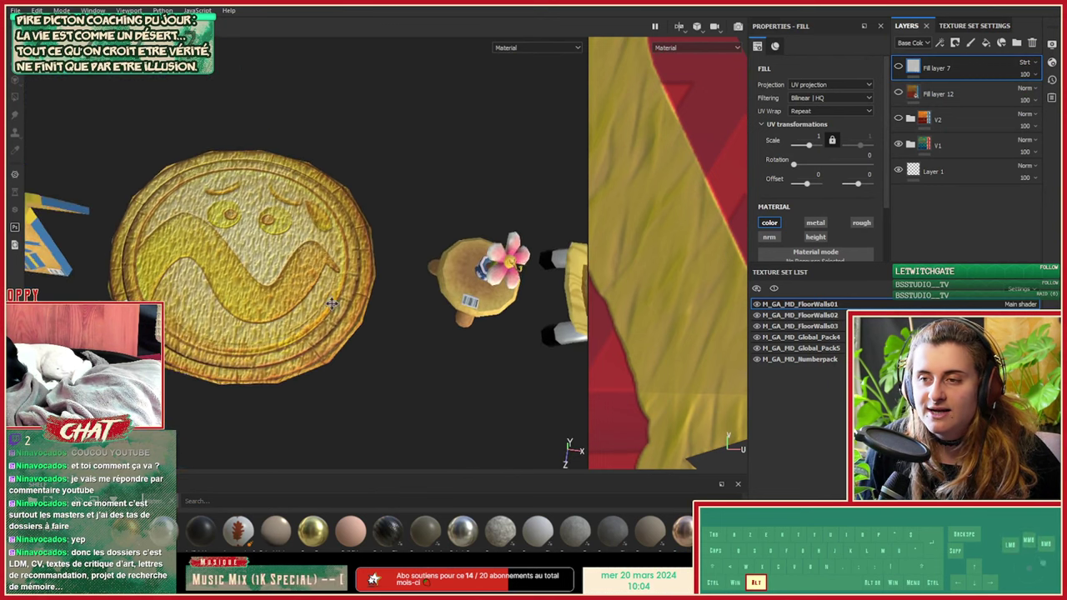
{"action": "middle_click_drag", "start_coordinate": [332, 303], "coordinate": [25, 304], "text": "alt"}
{"action": "right_click_drag", "start_coordinate": [115, 278], "coordinate": [221, 293], "text": "alt"}
{"action": "left_click_drag", "start_coordinate": [221, 294], "coordinate": [214, 227], "text": "alt"}
{"action": "middle_click_drag", "start_coordinate": [267, 325], "coordinate": [380, 221], "text": "alt"}
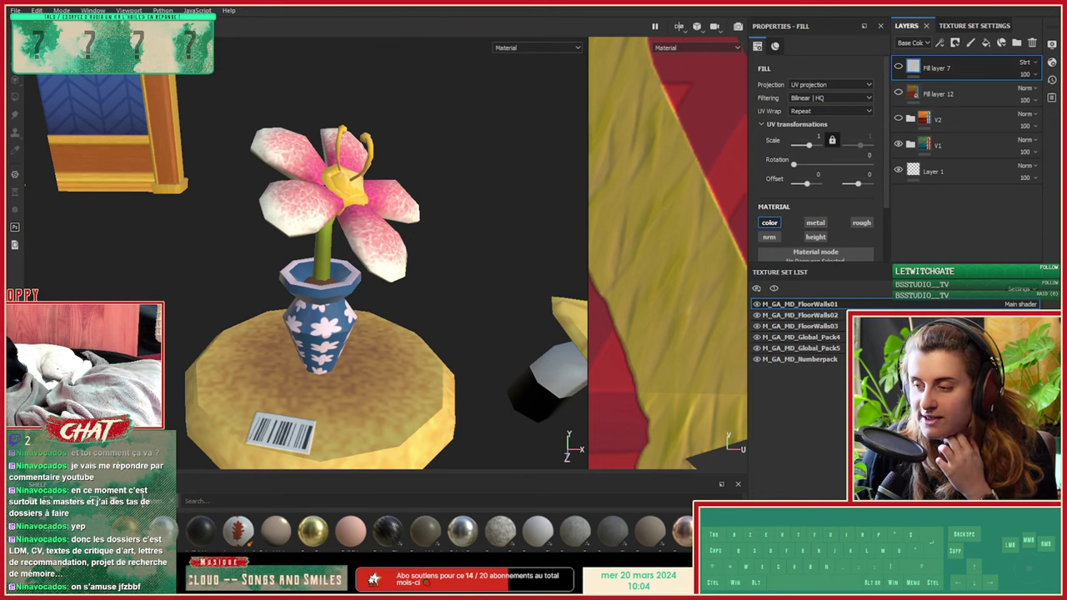
Step: Uncover the desktop, launch the AstroBot.bat shortcut, and return Substance Painter to full screen
{"action": "mouse_move", "coordinate": [535, 2]}
{"action": "left_mouse_down"}
{"action": "mouse_move", "coordinate": [524, 110]}
{"action": "mouse_move", "coordinate": [470, 248]}
{"action": "left_mouse_up"}
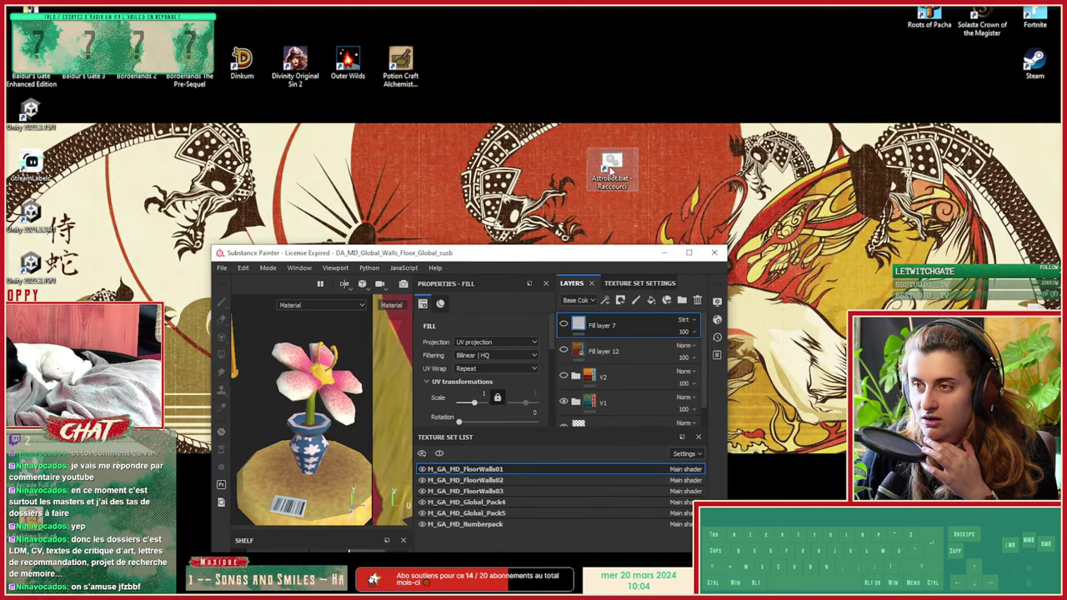
{"action": "double_click", "coordinate": [610, 171]}
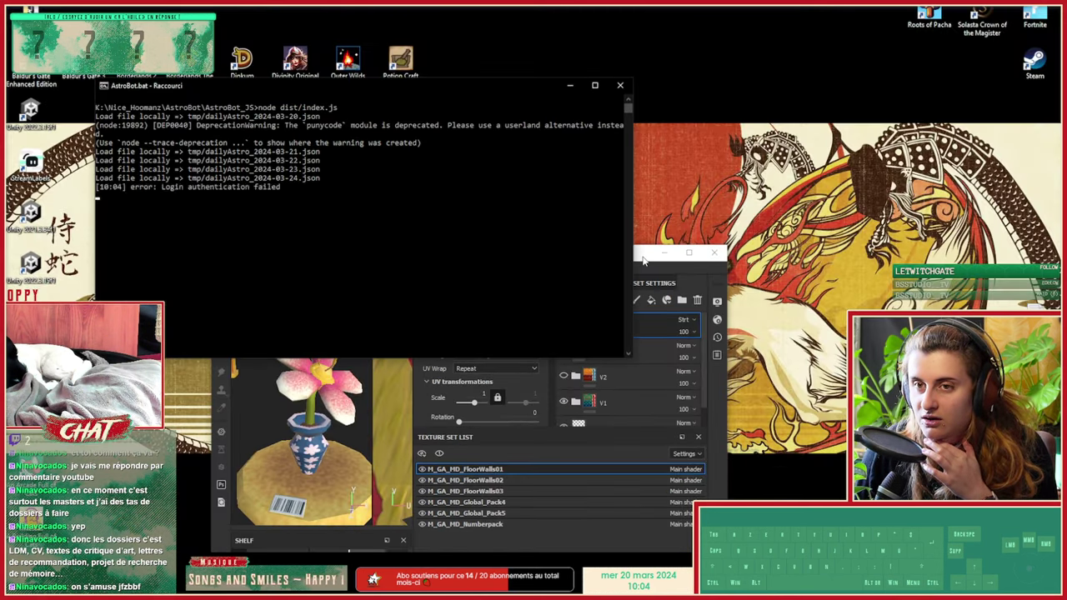
{"action": "mouse_move", "coordinate": [633, 263]}
{"action": "left_mouse_down"}
{"action": "mouse_move", "coordinate": [342, 304]}
{"action": "mouse_move", "coordinate": [378, 411]}
{"action": "mouse_move", "coordinate": [474, 2]}
{"action": "left_mouse_up"}
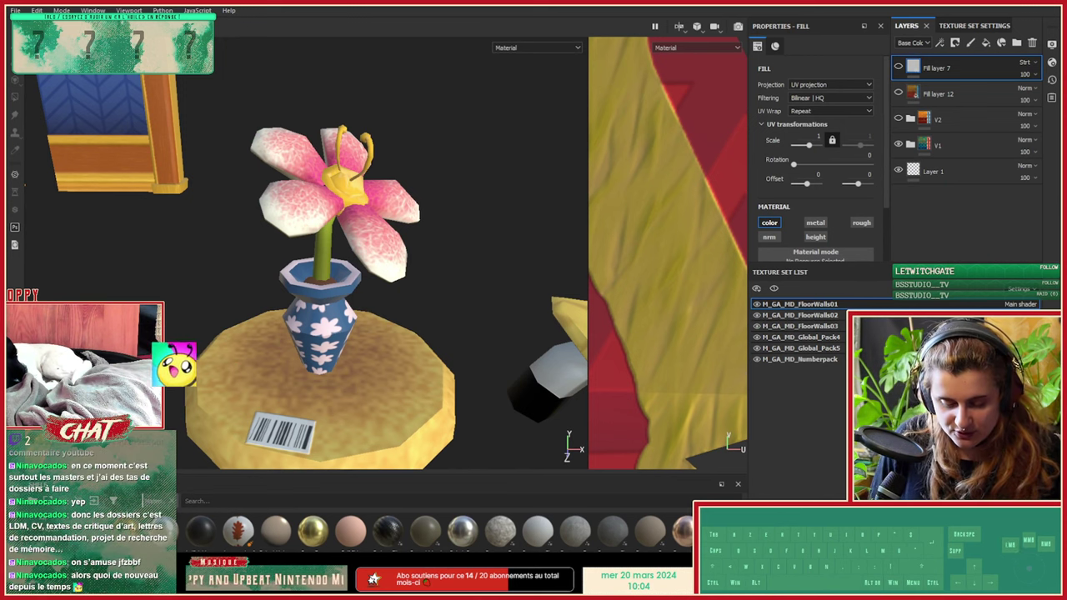
{"action": "type", "text": "surtout"}
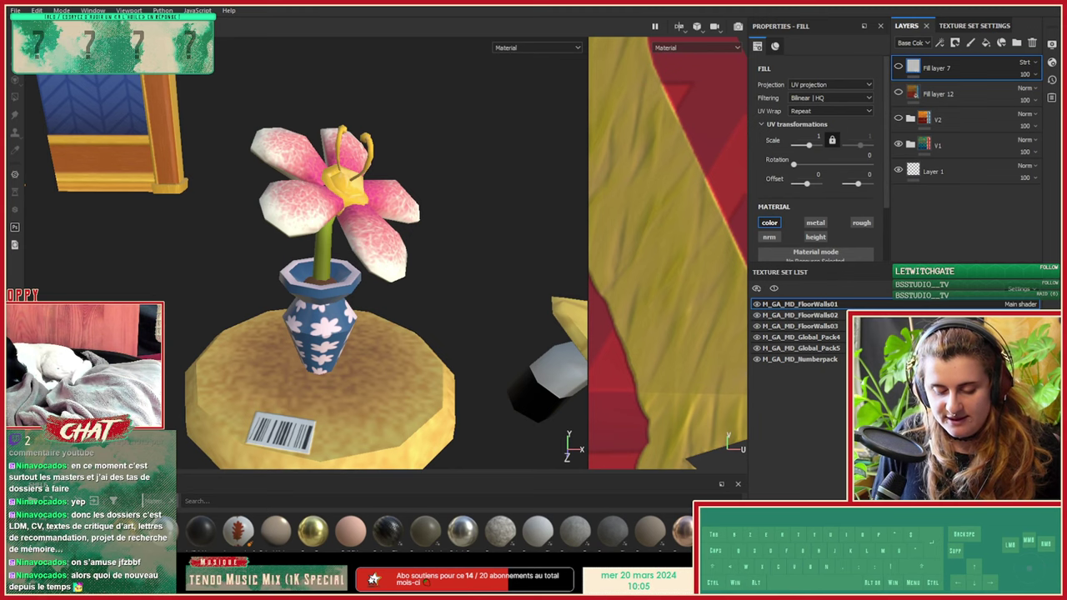
{"action": "key", "text": "BackSpace"}
{"action": "key", "text": "t"}
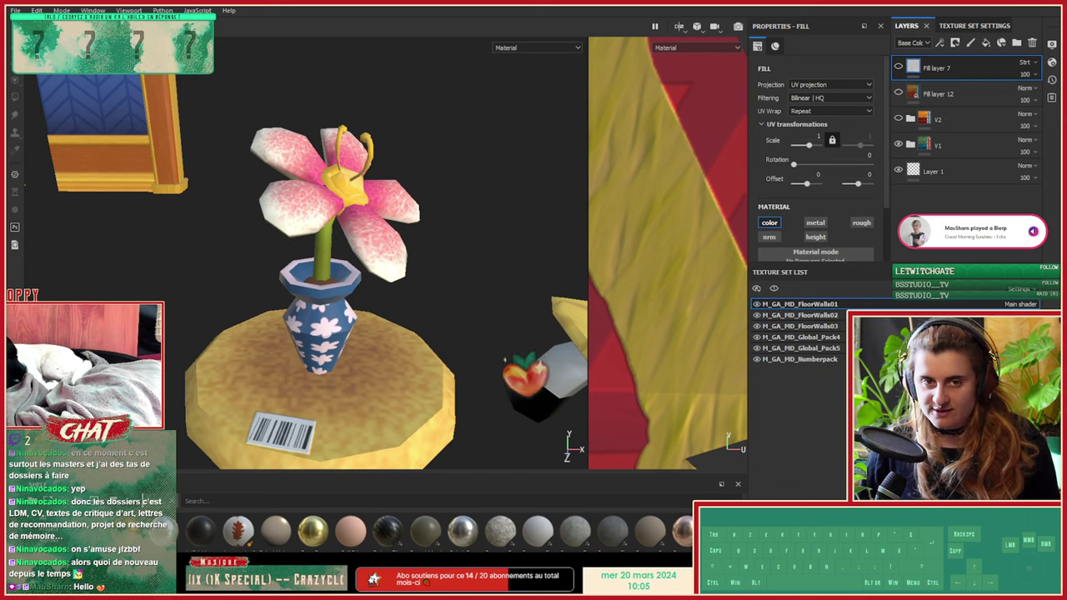
{"action": "left_click", "coordinate": [450, 343]}
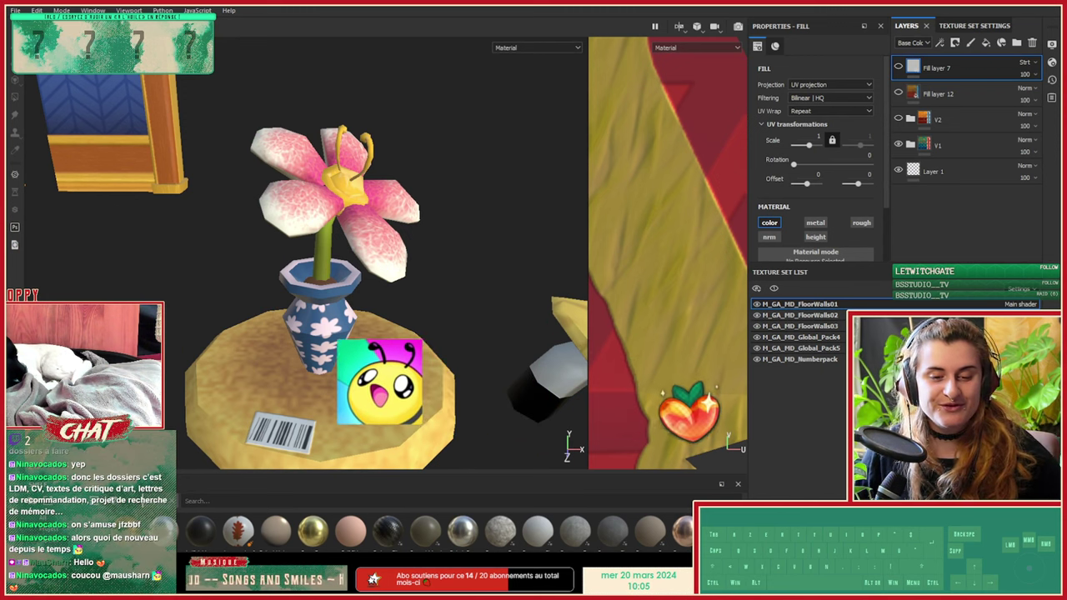
Step: Examine the flower vase, the wooden stool and the slatted chair from several angles and distances
{"action": "left_click_drag", "start_coordinate": [285, 320], "coordinate": [442, 269], "text": "alt"}
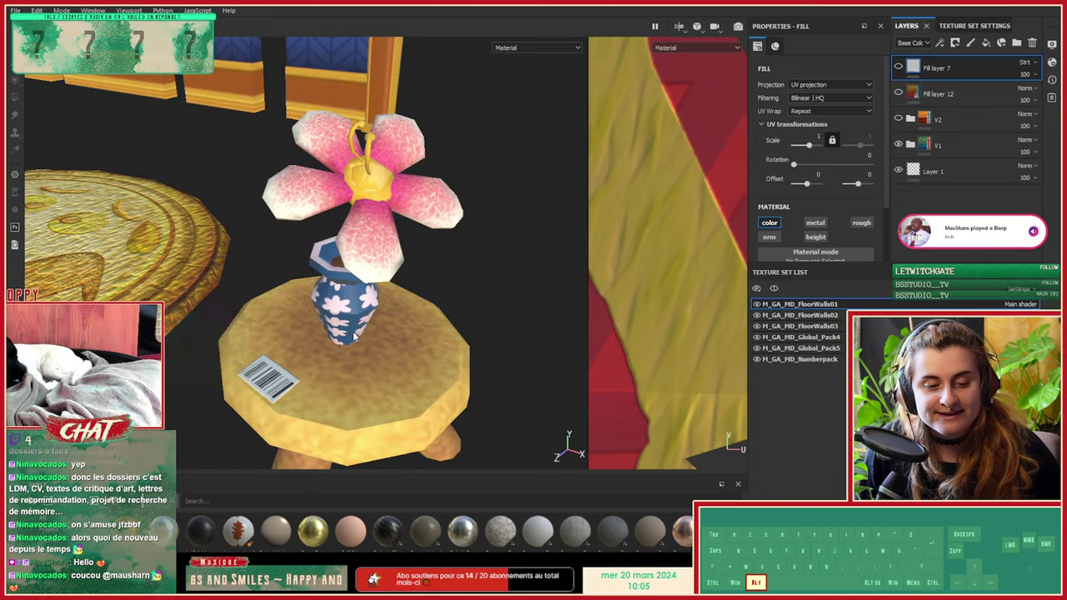
{"action": "middle_click_drag", "start_coordinate": [398, 333], "coordinate": [315, 208], "text": "alt"}
{"action": "right_click_drag", "start_coordinate": [315, 208], "coordinate": [375, 225], "text": "alt"}
{"action": "left_click_drag", "start_coordinate": [275, 192], "coordinate": [392, 221], "text": "alt"}
{"action": "right_click_drag", "start_coordinate": [308, 192], "coordinate": [59, 175], "text": "alt"}
{"action": "middle_click_drag", "start_coordinate": [320, 170], "coordinate": [200, 402], "text": "alt"}
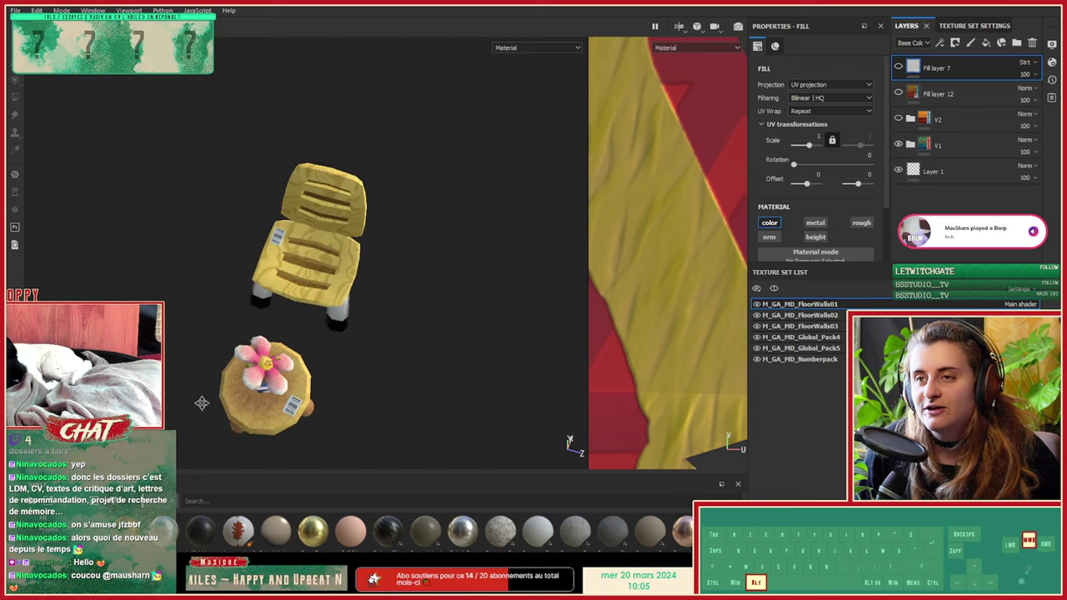
{"action": "left_click_drag", "start_coordinate": [358, 400], "coordinate": [218, 347], "text": "alt"}
{"action": "right_click_drag", "start_coordinate": [219, 347], "coordinate": [256, 350], "text": "alt"}
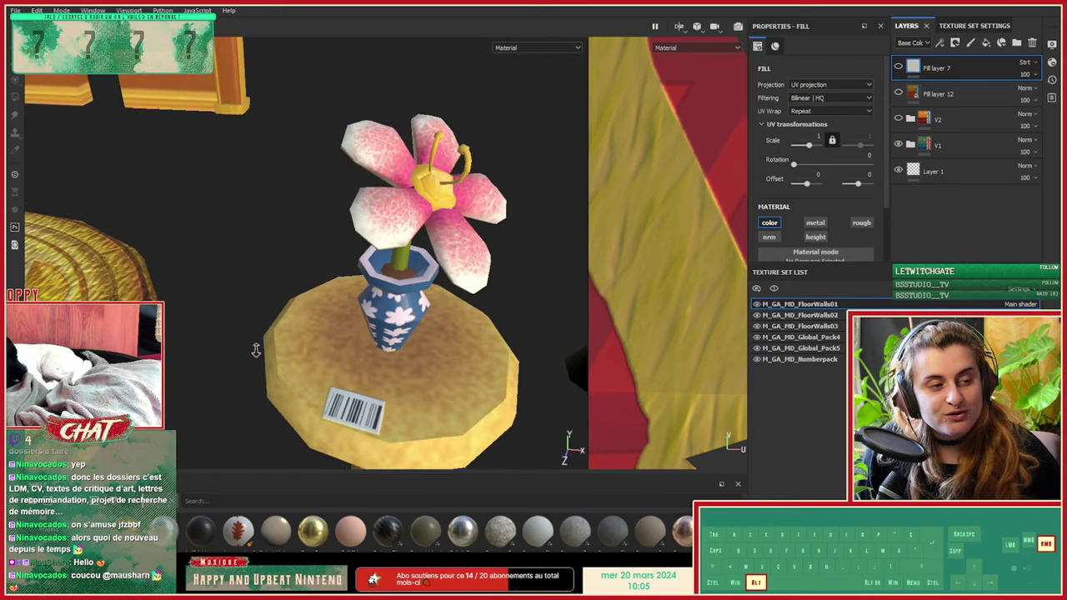
{"action": "left_click_drag", "start_coordinate": [256, 350], "coordinate": [197, 317], "text": "alt"}
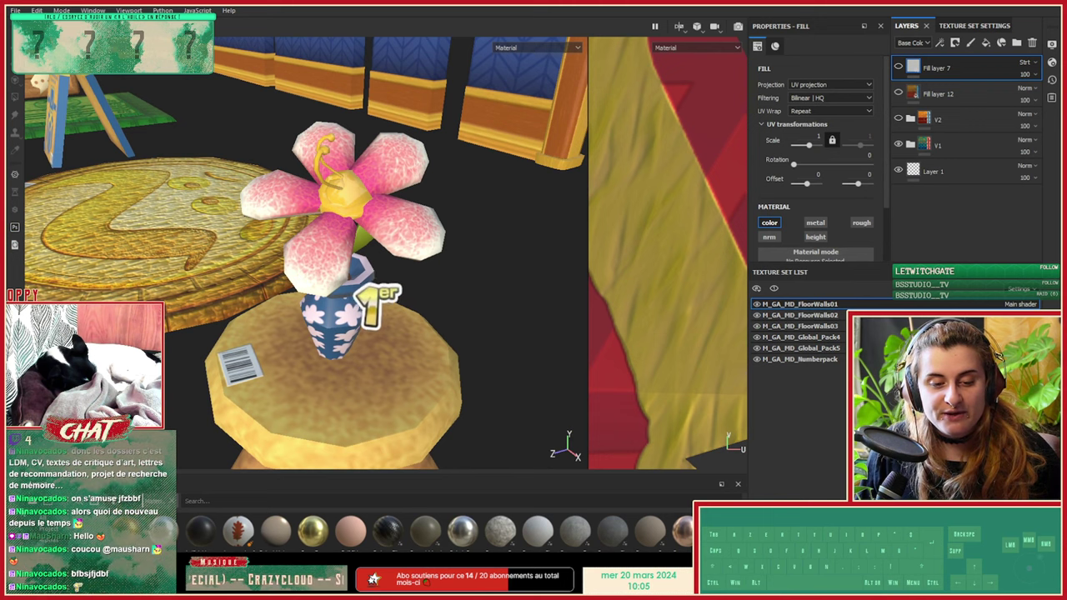
Step: Switch to Moobot's custom commands page in the browser and create a new chat command named "alo"
{"action": "key", "text": "alt+Tab"}
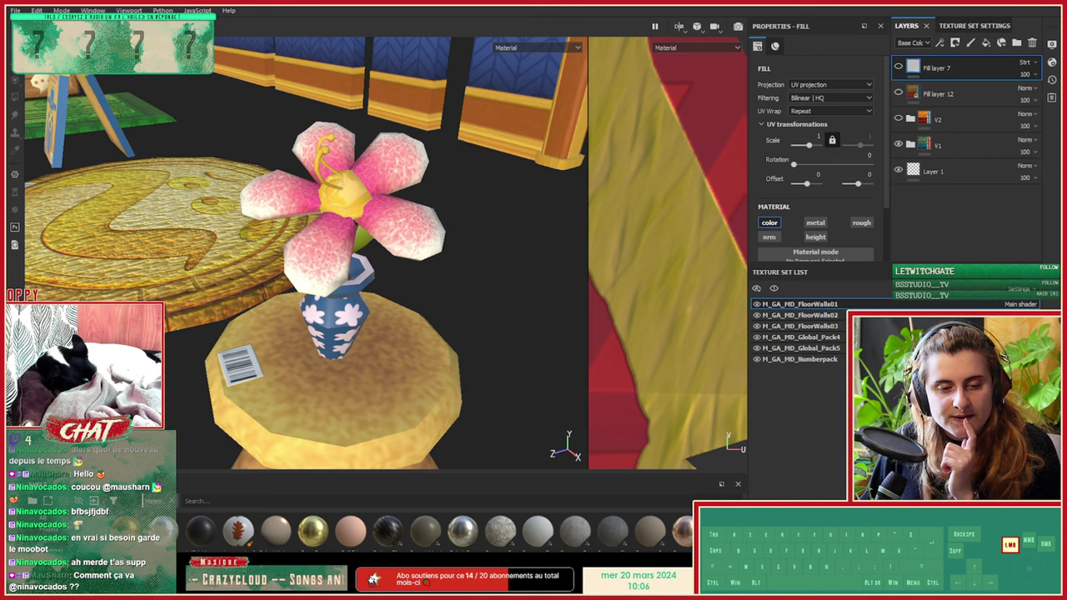
{"action": "left_click_drag", "start_coordinate": [414, 7], "coordinate": [412, 13]}
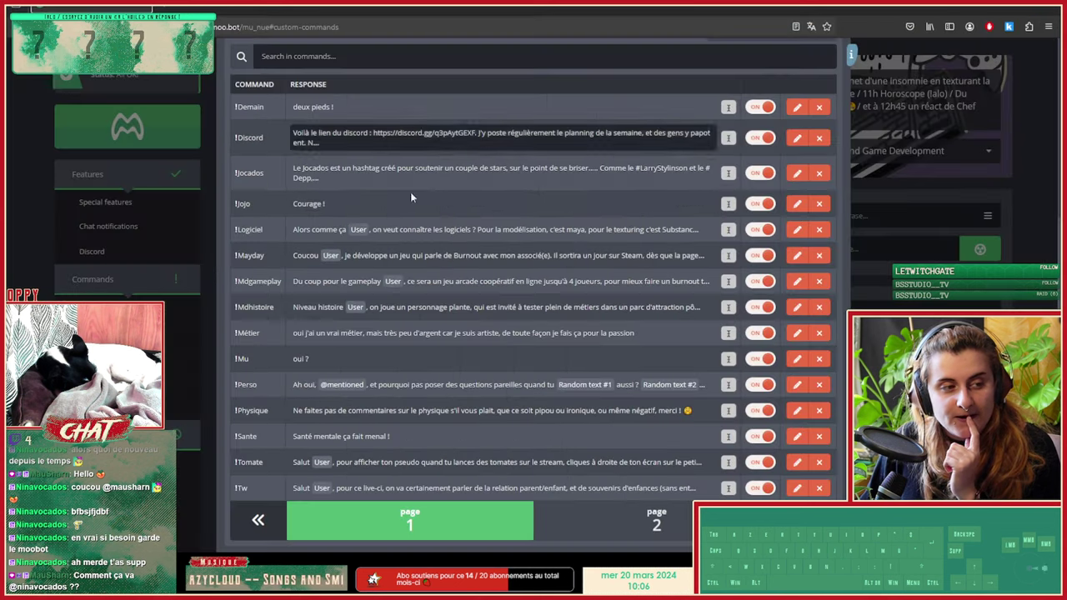
{"action": "left_click", "coordinate": [425, 49]}
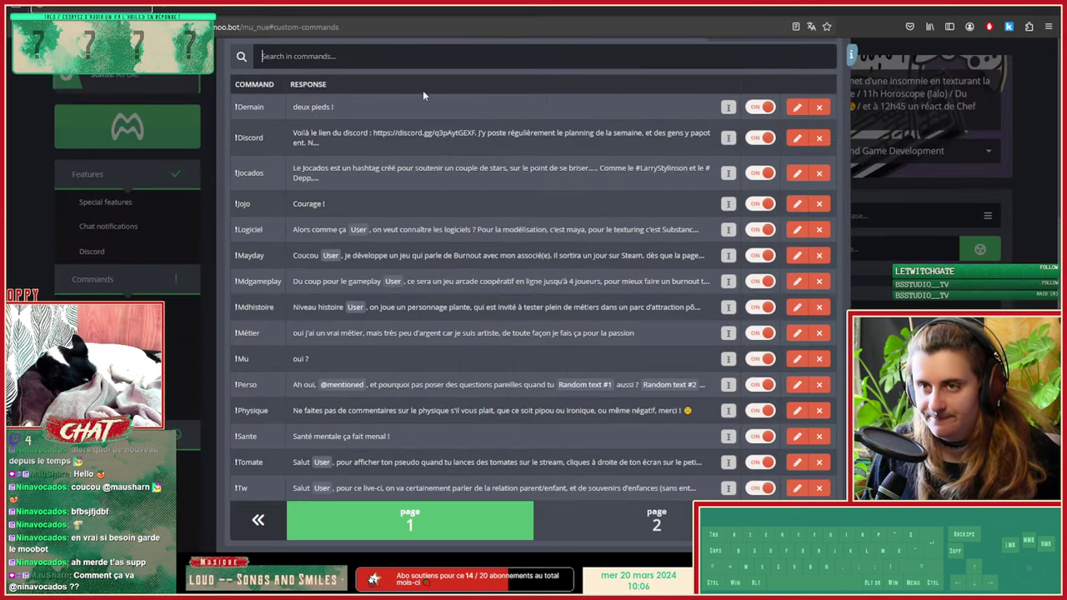
{"action": "scroll", "coordinate": [517, 300], "scroll_direction": "up", "scroll_amount": 5}
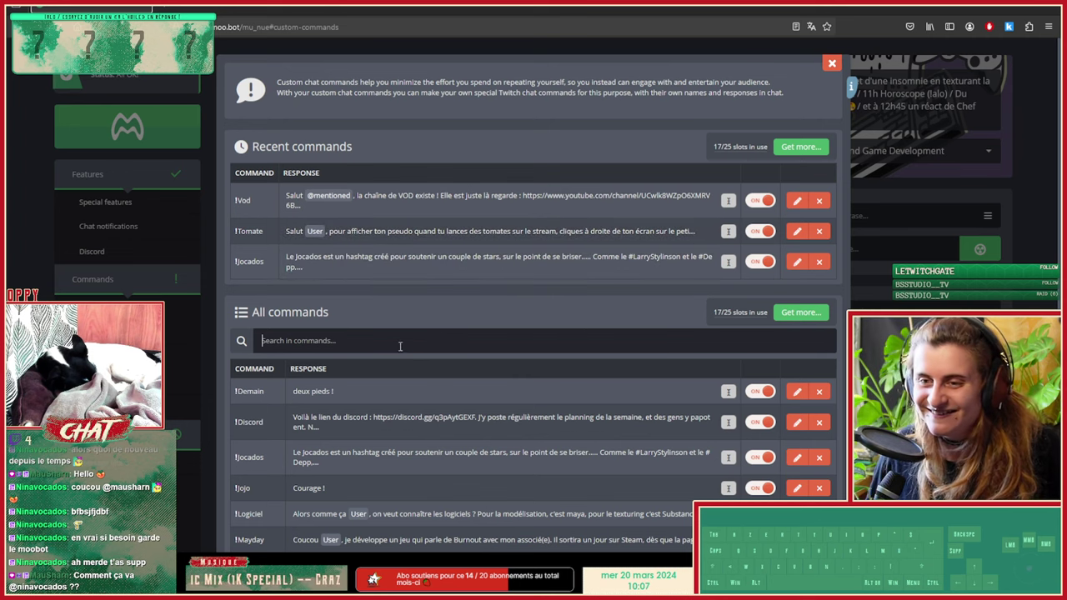
{"action": "scroll", "coordinate": [402, 342], "scroll_direction": "down", "scroll_amount": 4}
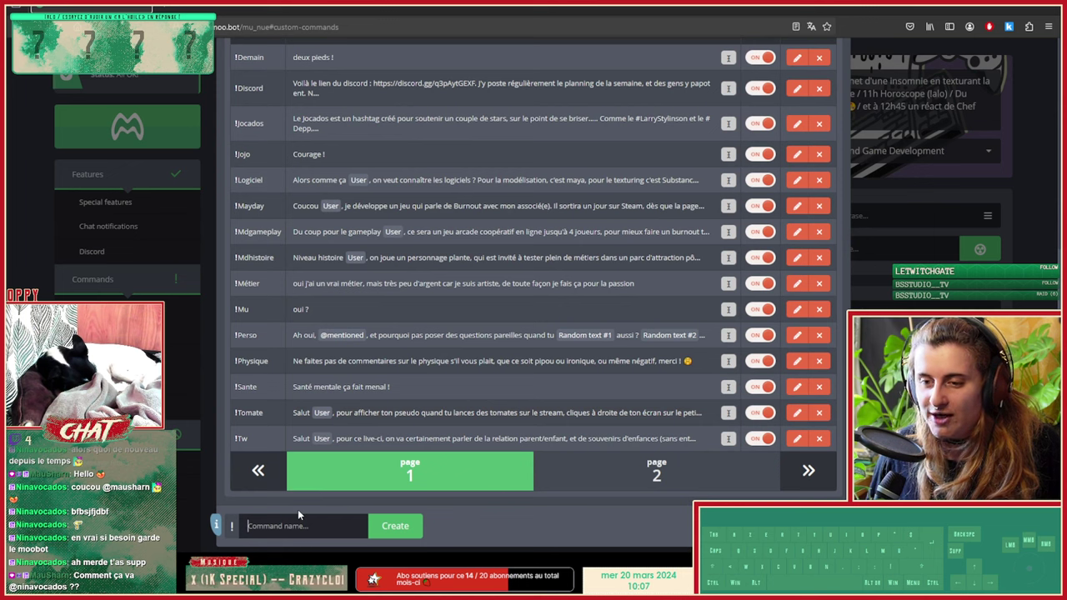
{"action": "left_click", "coordinate": [288, 518]}
{"action": "type", "text": "alo"}
{"action": "key", "text": "Return"}
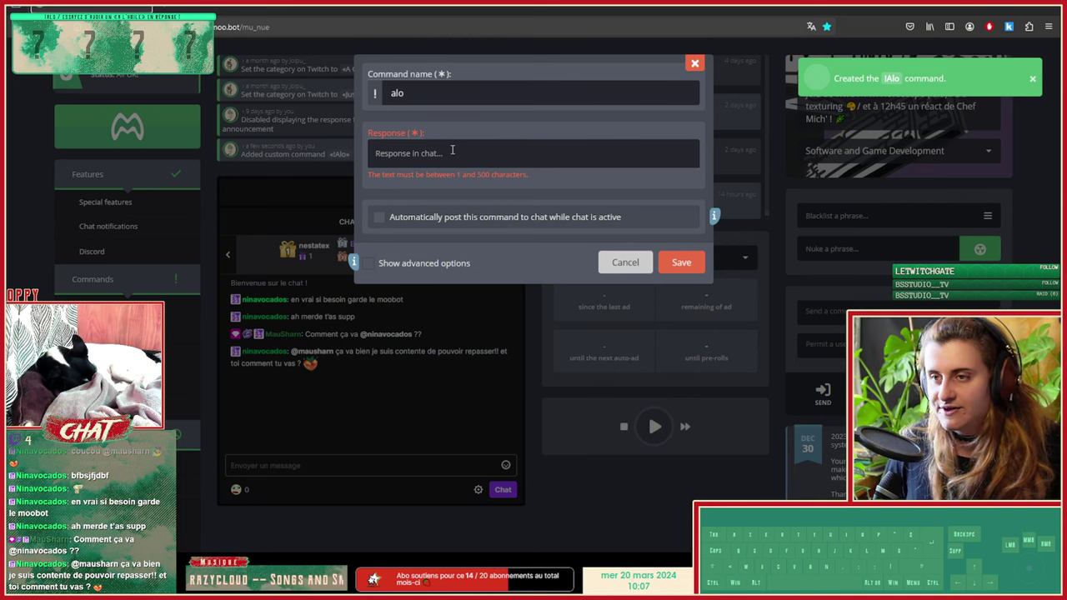
Step: Show the advanced options of the alo command and leave its response text empty
{"action": "left_click", "coordinate": [451, 150]}
{"action": "type", "text": "d"}
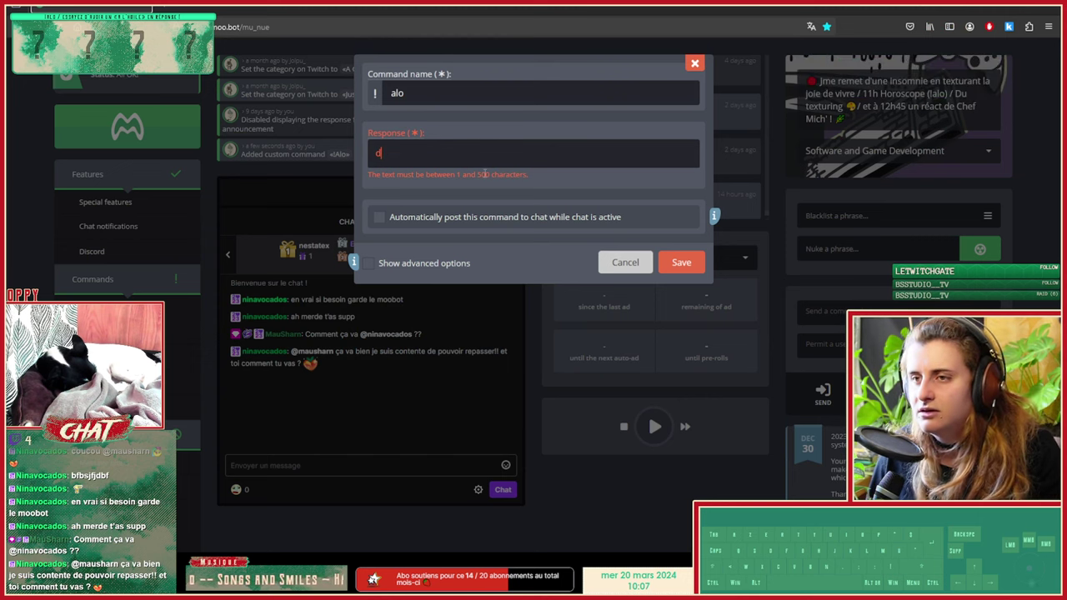
{"action": "key", "text": "BackSpace"}
{"action": "left_click", "coordinate": [380, 262]}
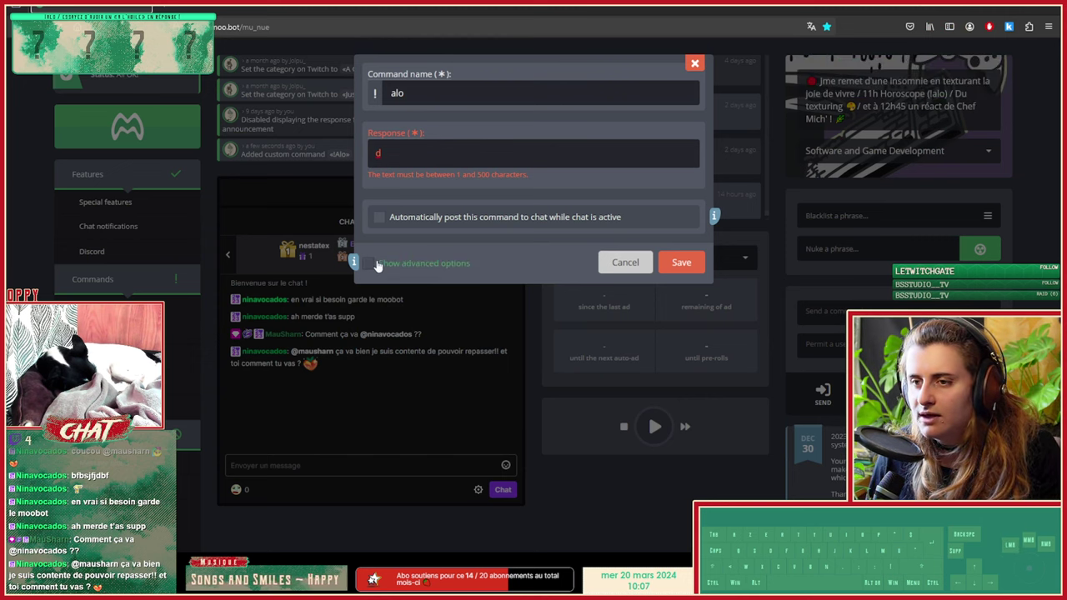
{"action": "left_click", "coordinate": [412, 155]}
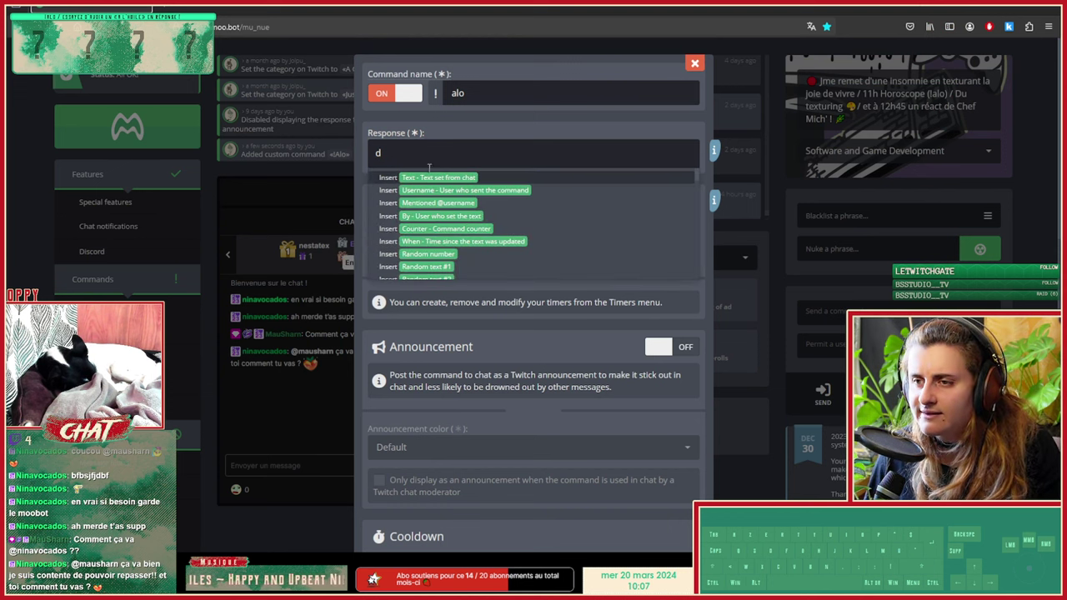
{"action": "left_click", "coordinate": [429, 156]}
{"action": "left_click", "coordinate": [428, 157]}
{"action": "key", "text": "BackSpace"}
{"action": "key", "text": "BackSpace"}
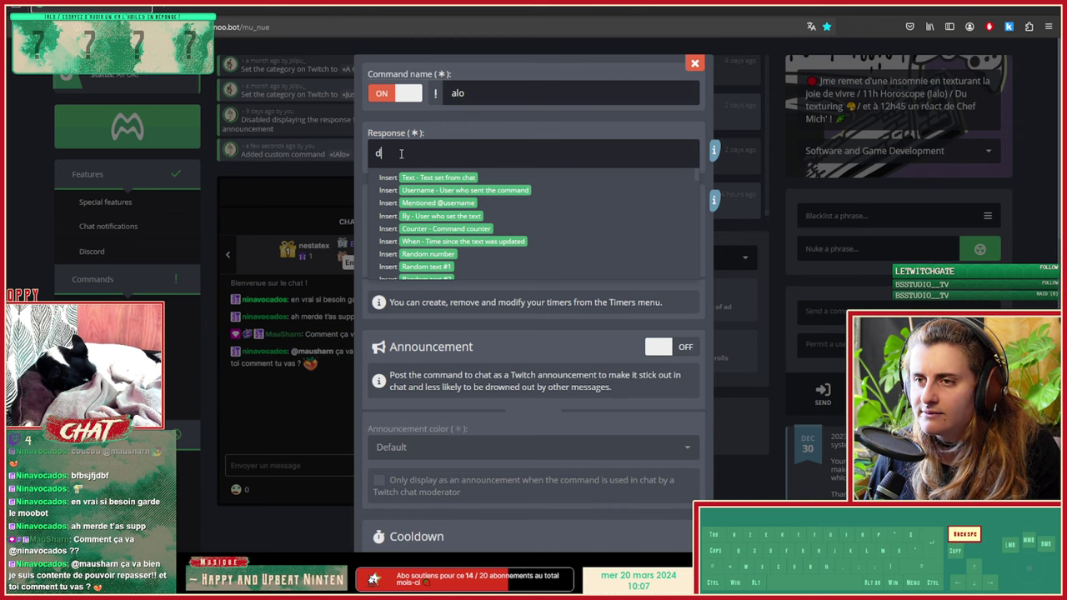
Step: Compose the response from the Random text #1 and User who sent the command variables, ending with "!"
{"action": "left_click", "coordinate": [411, 163]}
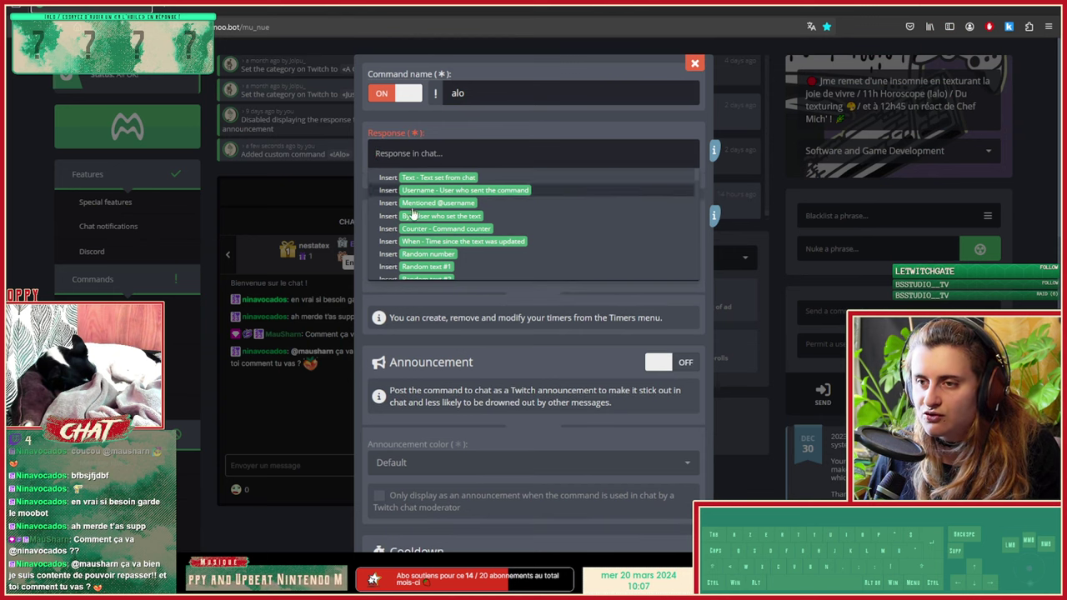
{"action": "scroll", "coordinate": [444, 265], "scroll_direction": "down", "scroll_amount": 2}
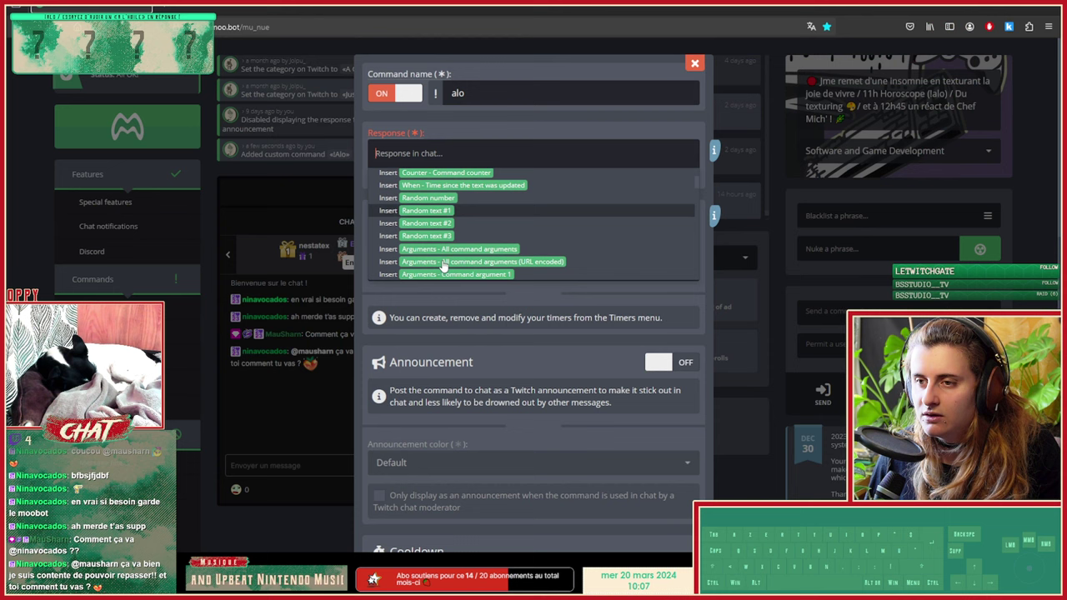
{"action": "left_click", "coordinate": [443, 210]}
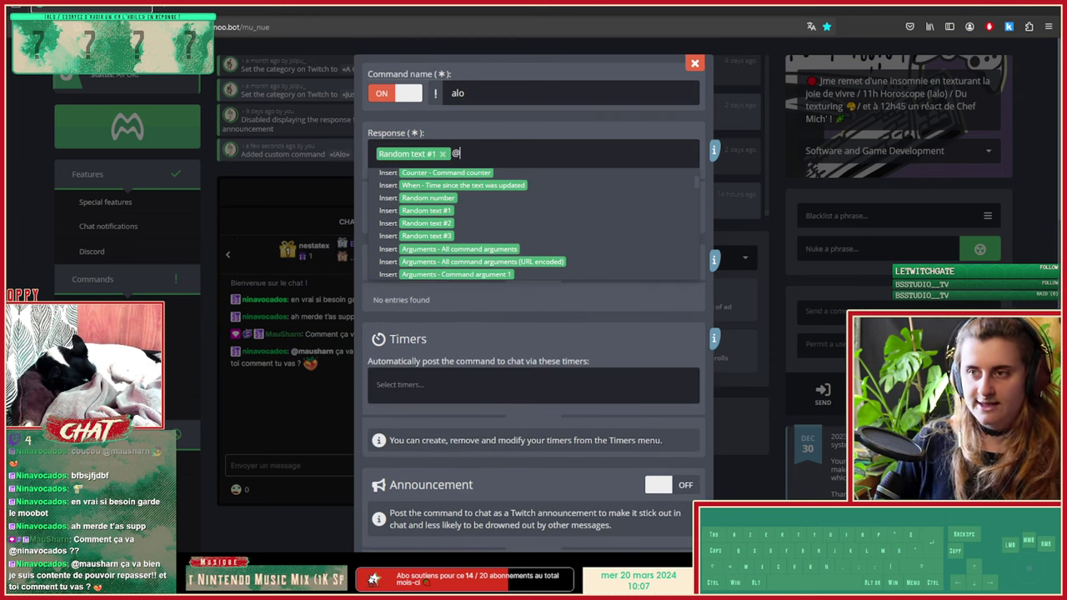
{"action": "type", "text": "@"}
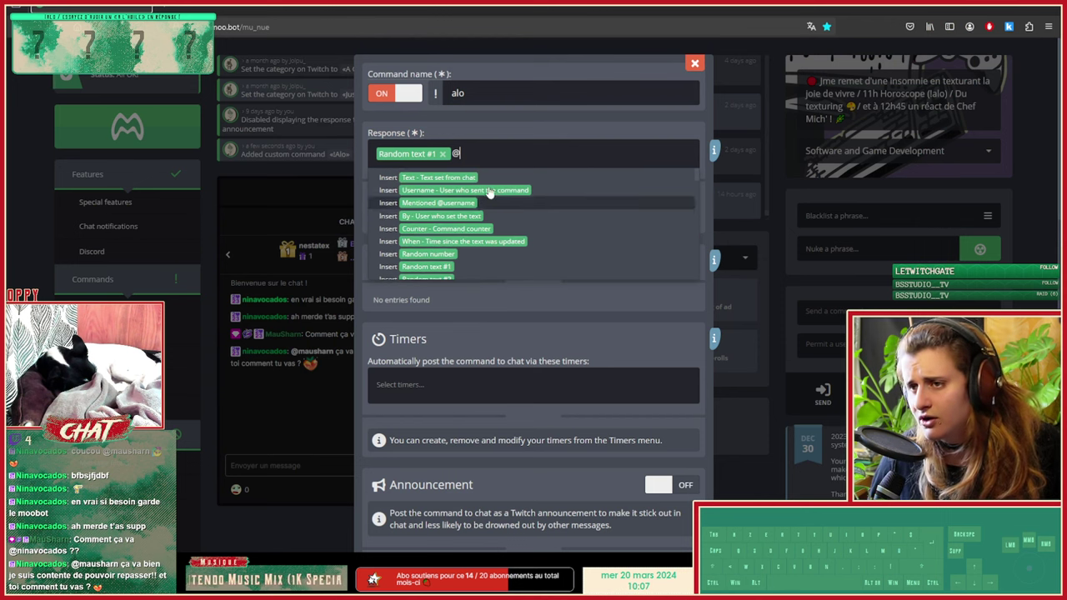
{"action": "left_click", "coordinate": [464, 190]}
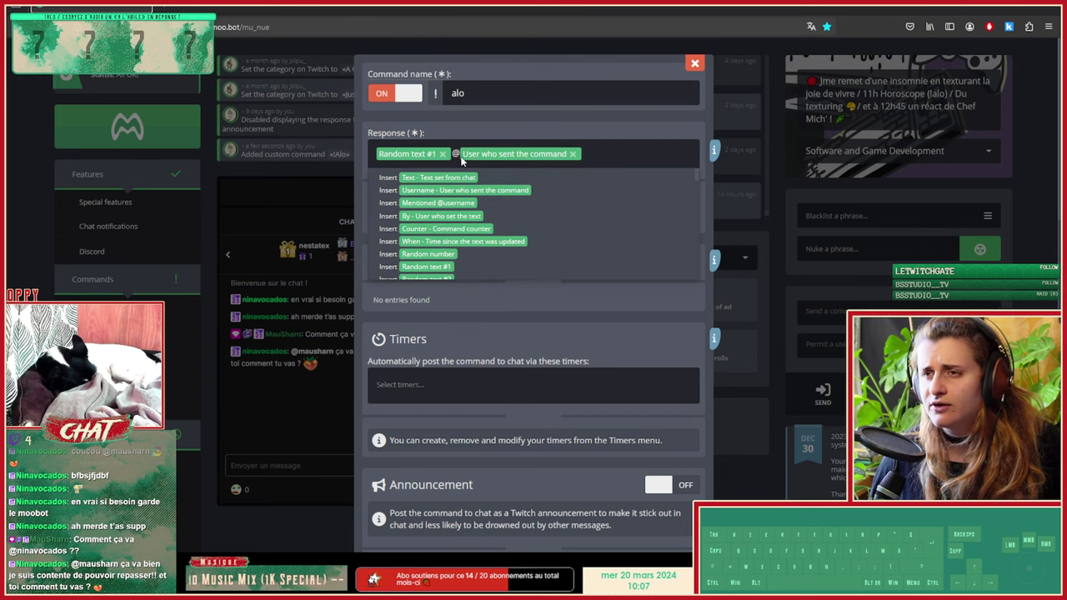
{"action": "key", "text": "BackSpace"}
{"action": "left_click", "coordinate": [601, 148]}
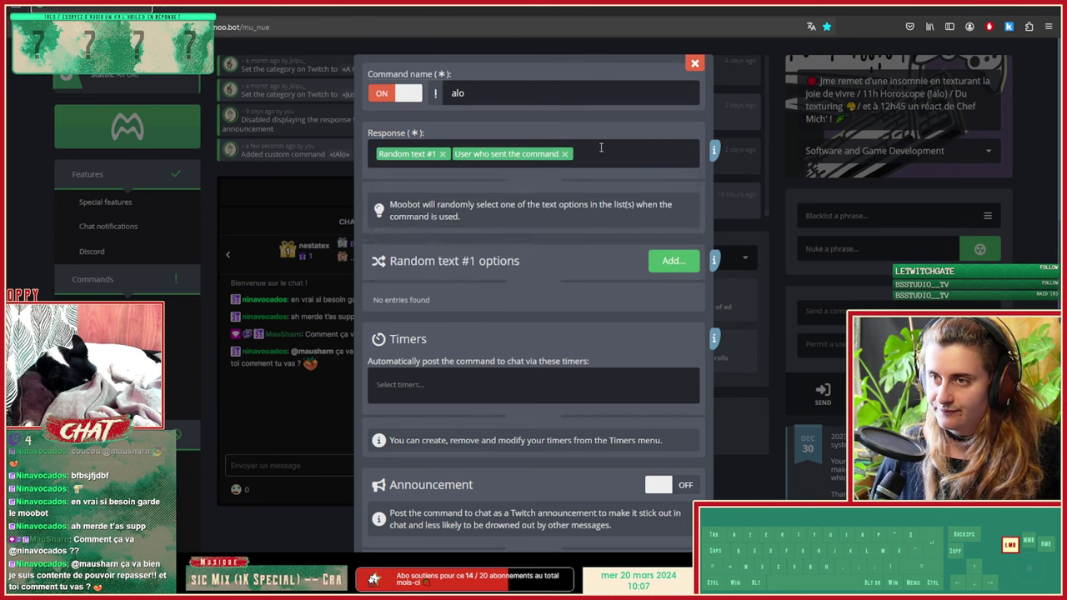
{"action": "left_click", "coordinate": [602, 148]}
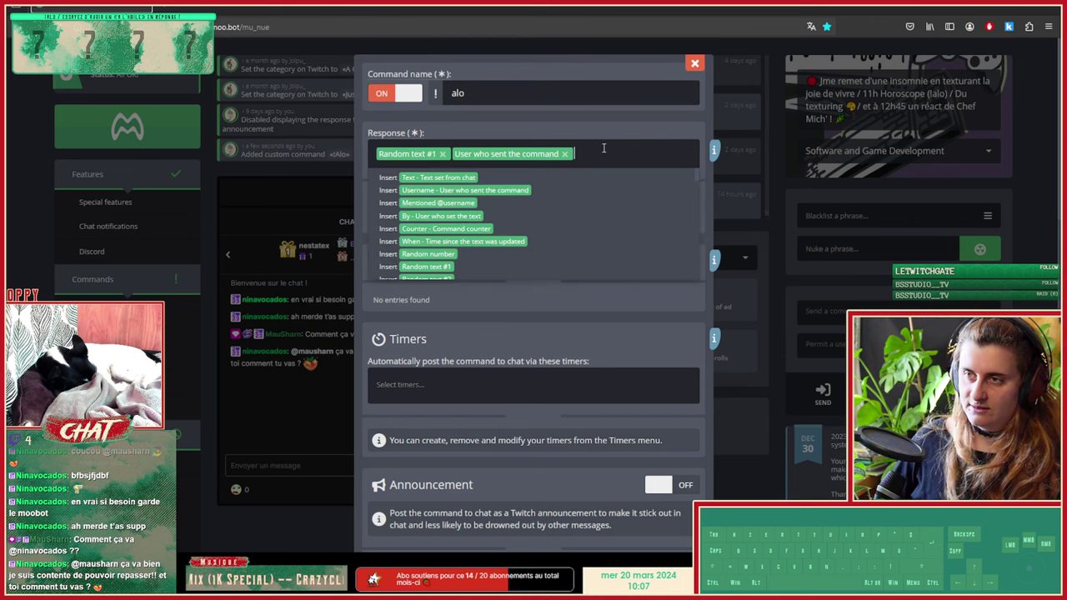
{"action": "type", "text": "!"}
{"action": "left_click", "coordinate": [539, 352]}
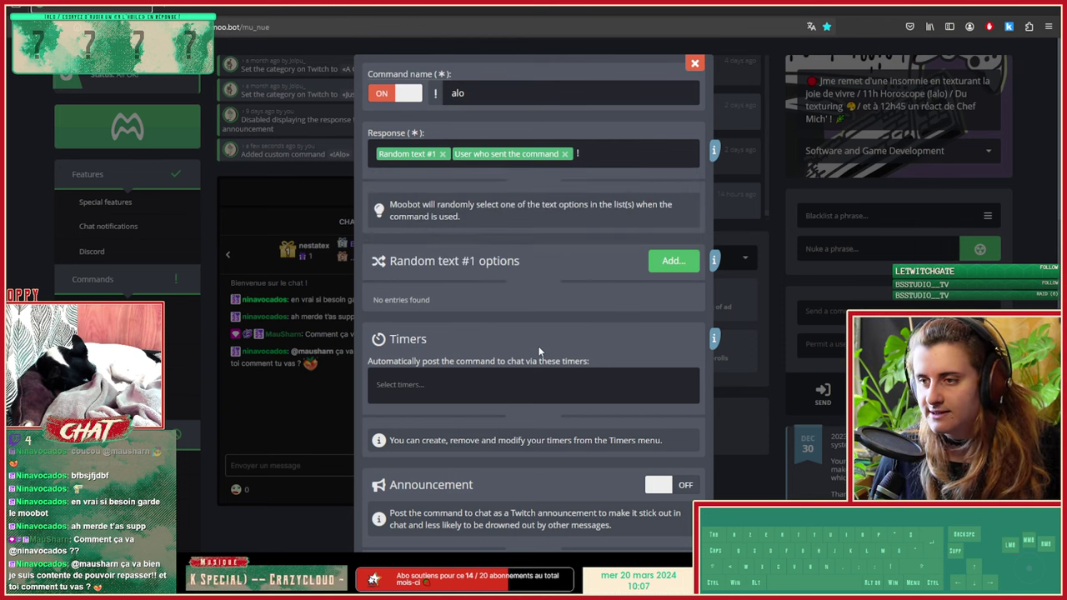
Step: Add a first option to Random text #1 reading "A l'huile !", with a capital A
{"action": "scroll", "coordinate": [524, 287], "scroll_direction": "down", "scroll_amount": 1}
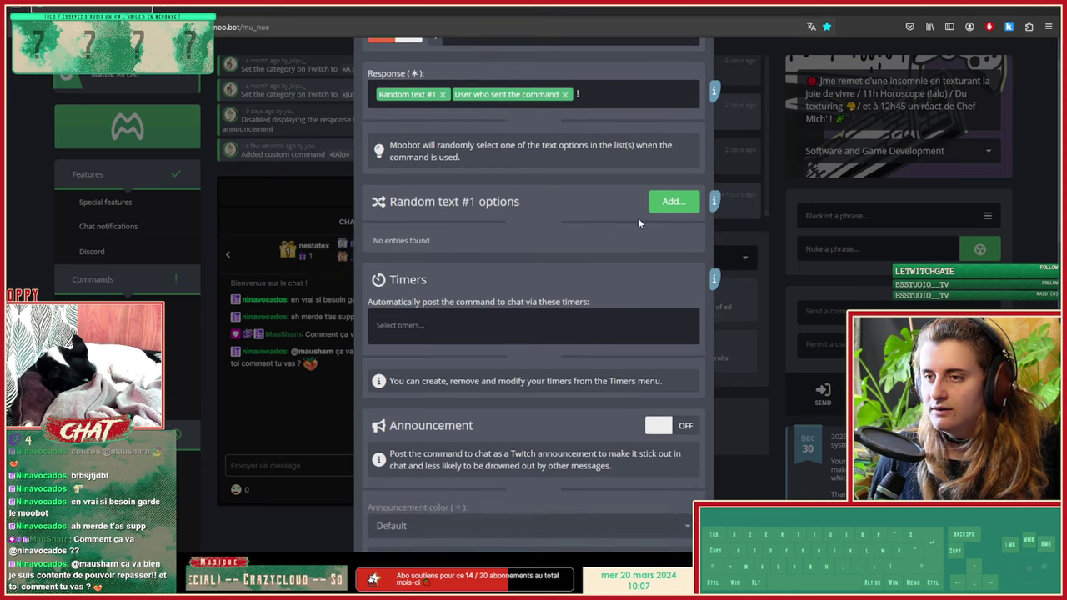
{"action": "left_click", "coordinate": [674, 201]}
{"action": "type", "text": "a"}
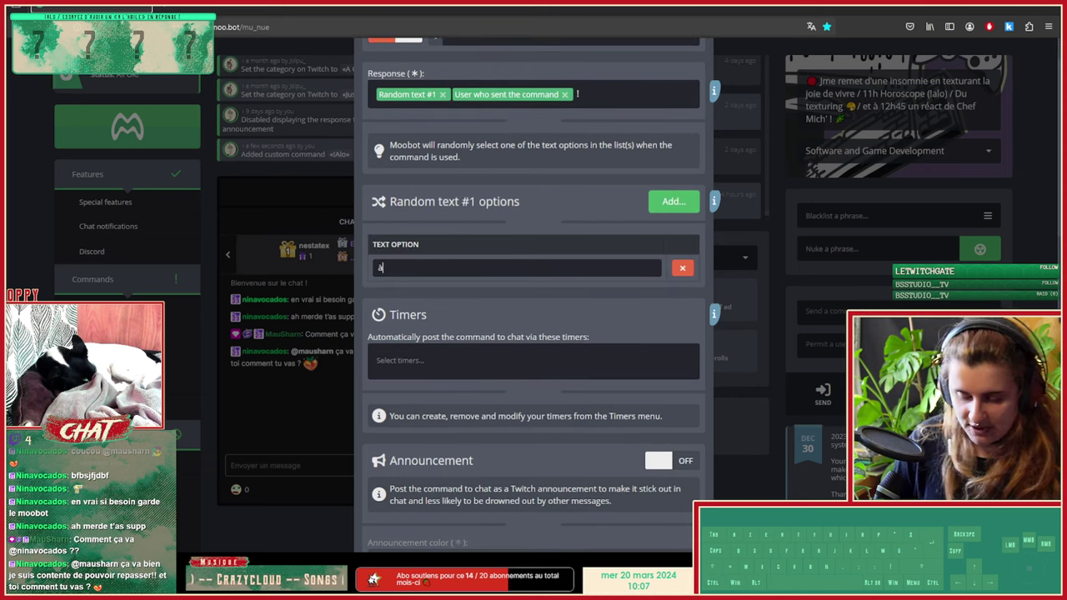
{"action": "type", "text": " l'huile !"}
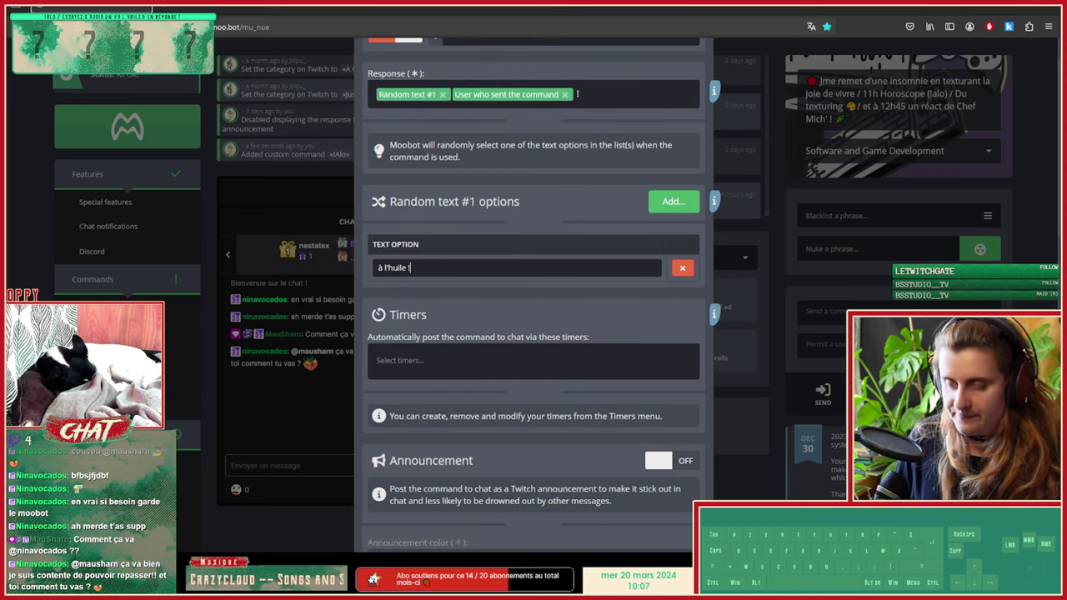
{"action": "scroll", "coordinate": [401, 329], "scroll_direction": "up", "scroll_amount": 1}
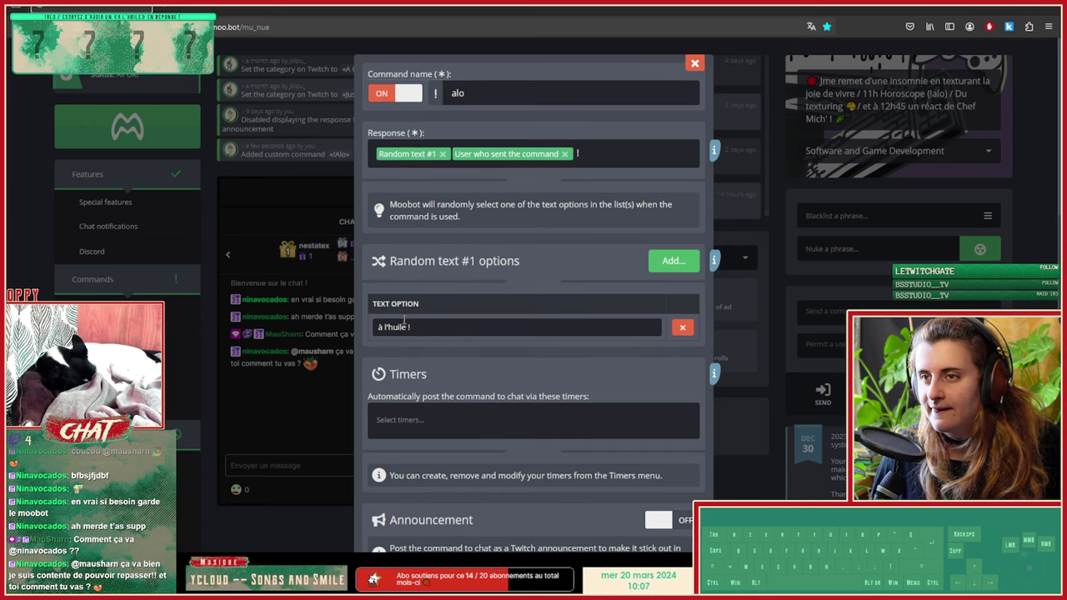
{"action": "left_click_drag", "start_coordinate": [382, 328], "coordinate": [363, 331]}
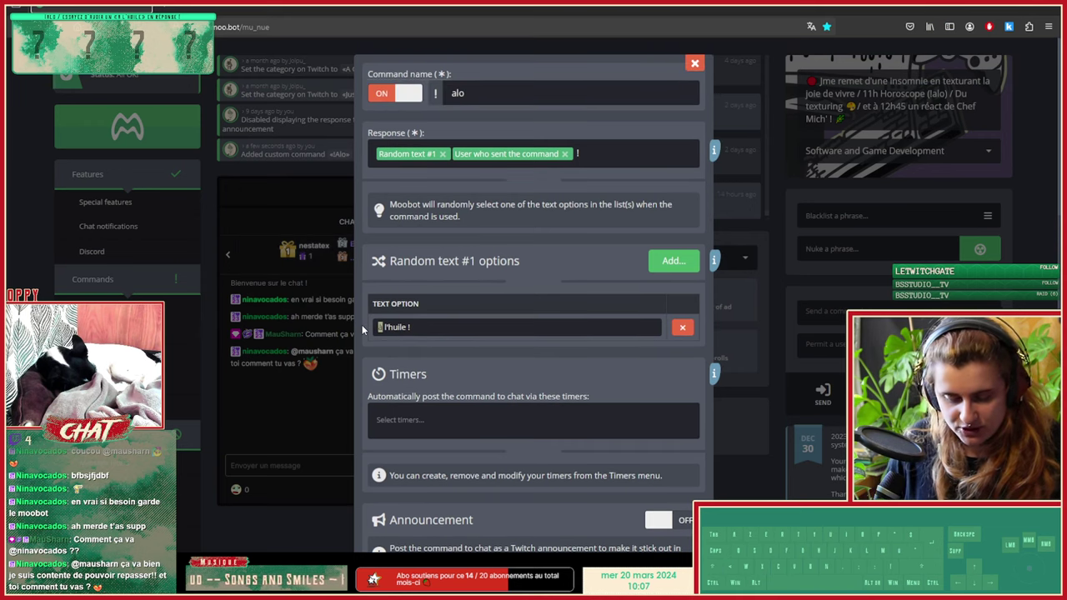
{"action": "type", "text": "A"}
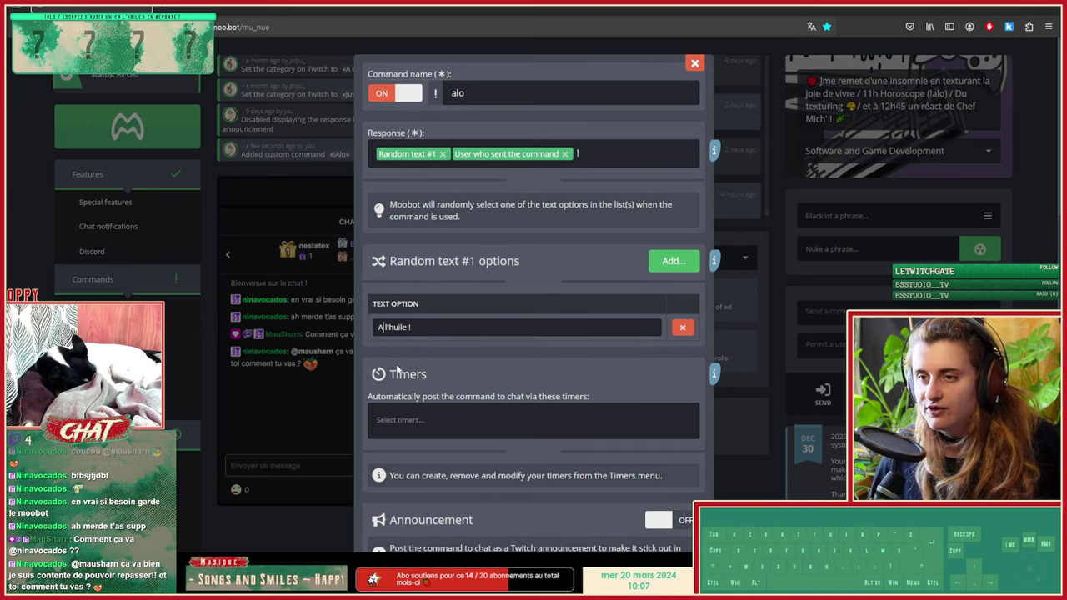
Step: Add a second random text option "A l'abordage" and remove the exclamation mark from the "A l'huile" option
{"action": "left_click", "coordinate": [668, 263]}
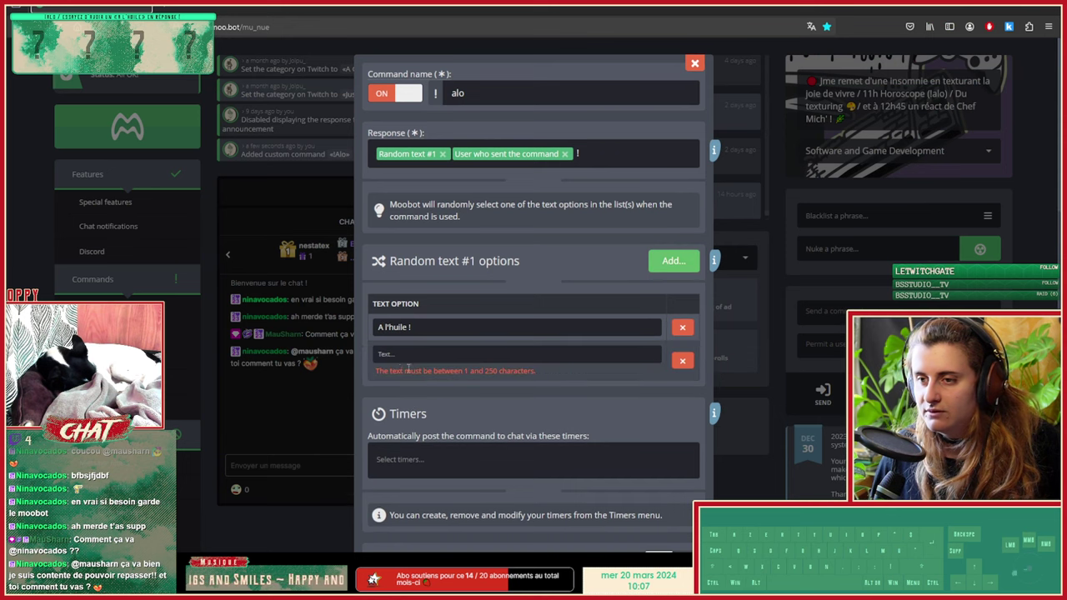
{"action": "type", "text": "A l'"}
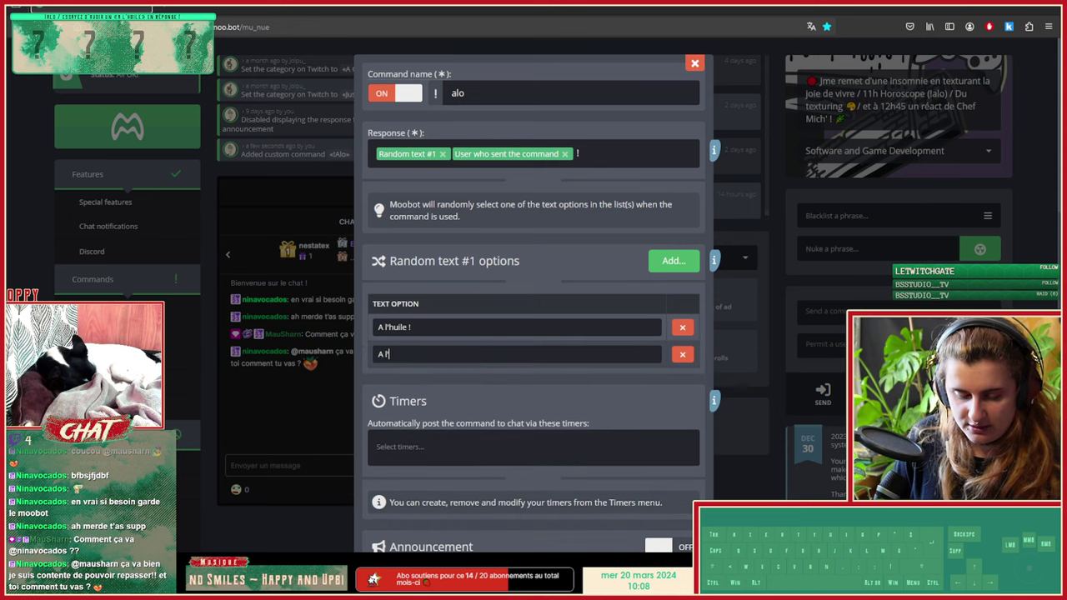
{"action": "type", "text": "abordage"}
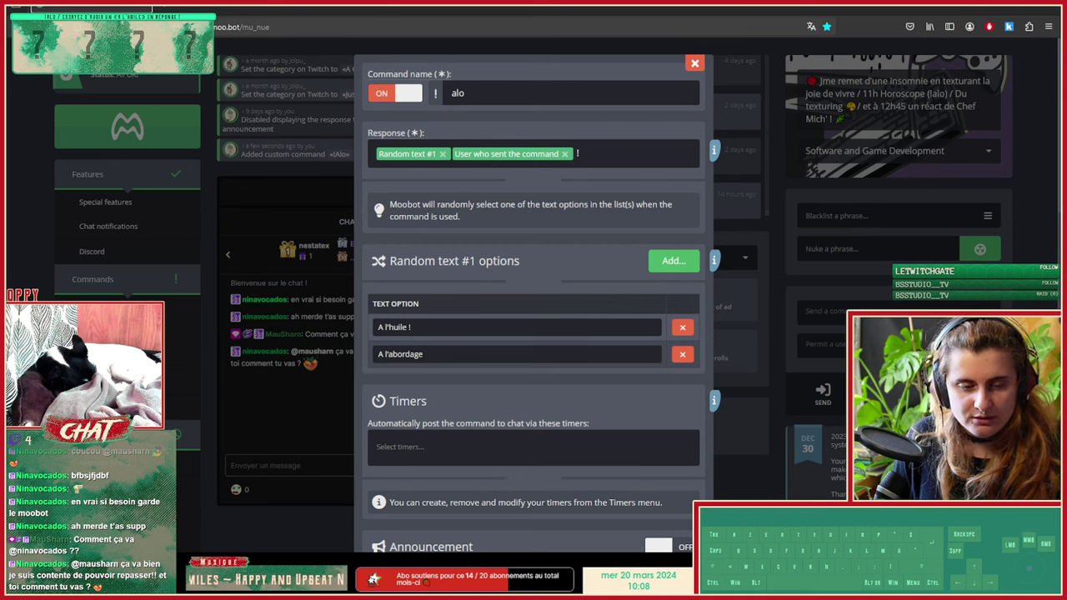
{"action": "type", "text": " !"}
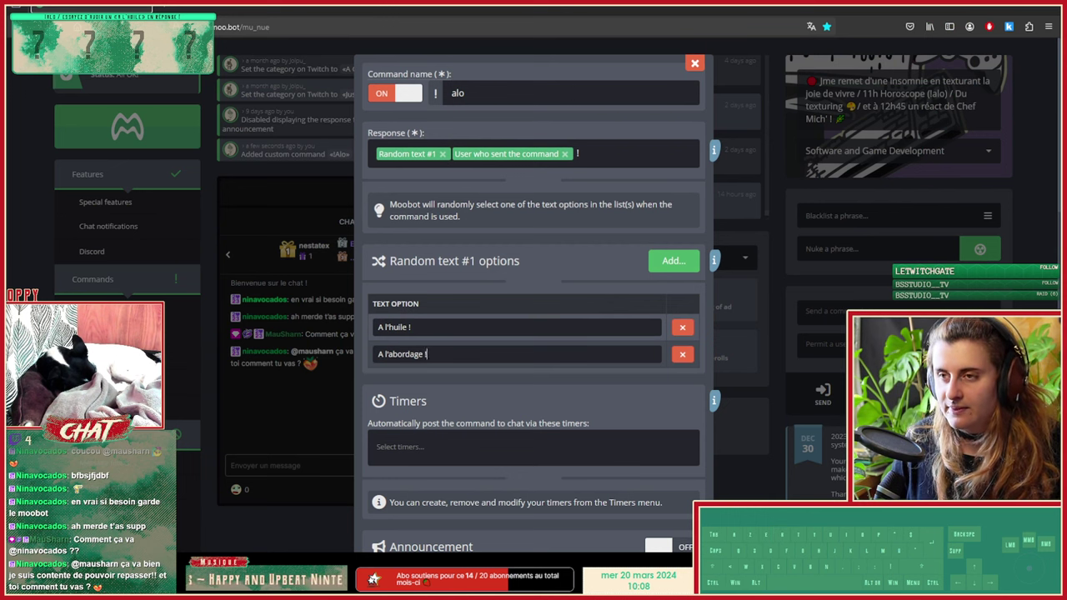
{"action": "key", "text": "BackSpace"}
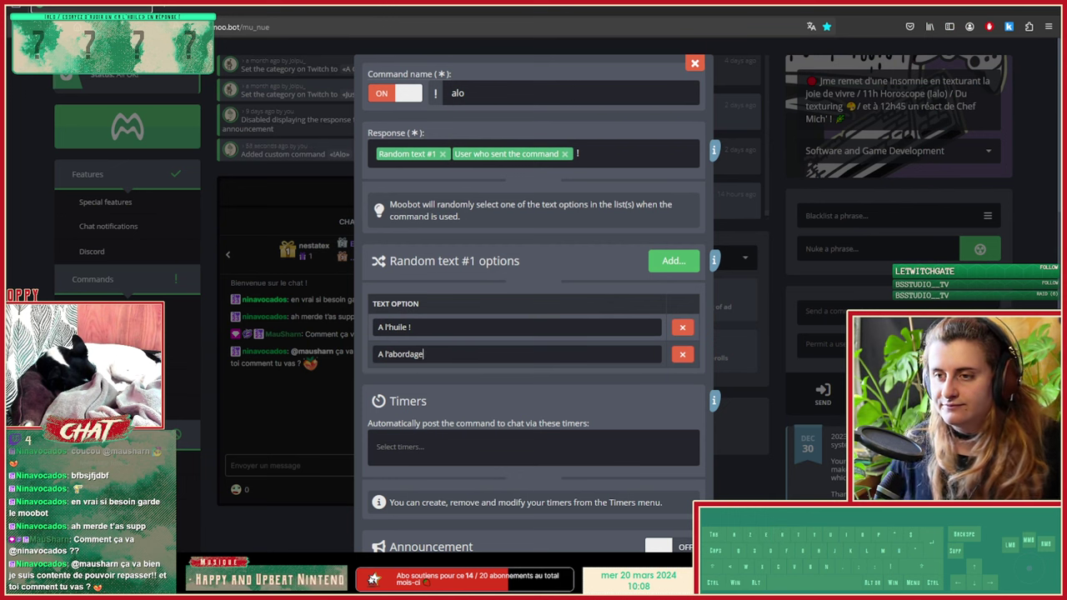
{"action": "left_click", "coordinate": [448, 330]}
{"action": "key", "text": "BackSpace"}
{"action": "key", "text": "BackSpace"}
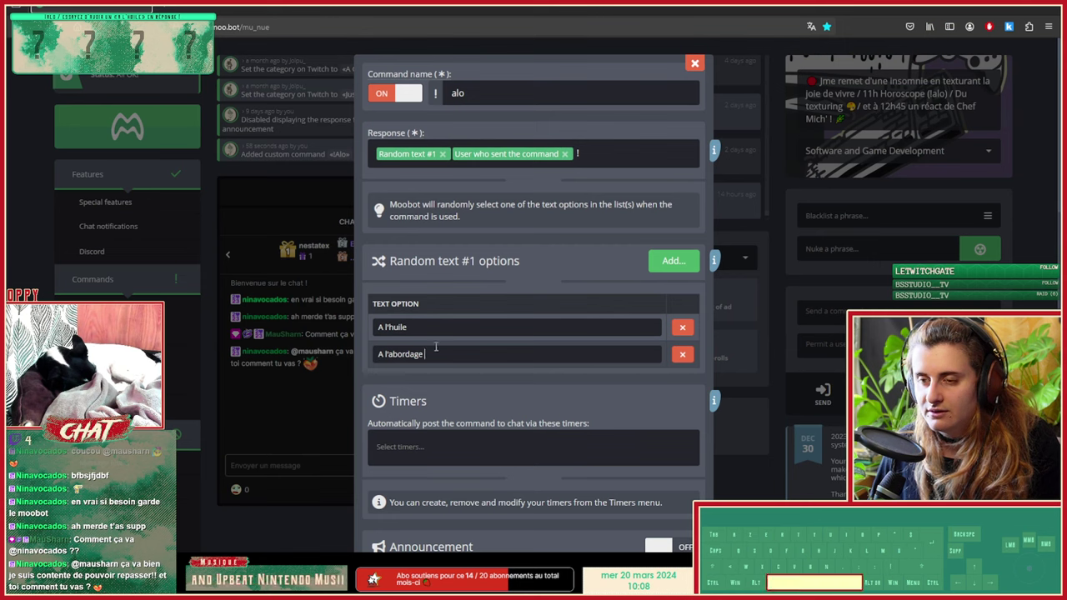
Step: Add two more random text options reading "A la tomate" and, once again, "A l'huile"
{"action": "left_click", "coordinate": [685, 264]}
{"action": "left_click", "coordinate": [459, 382]}
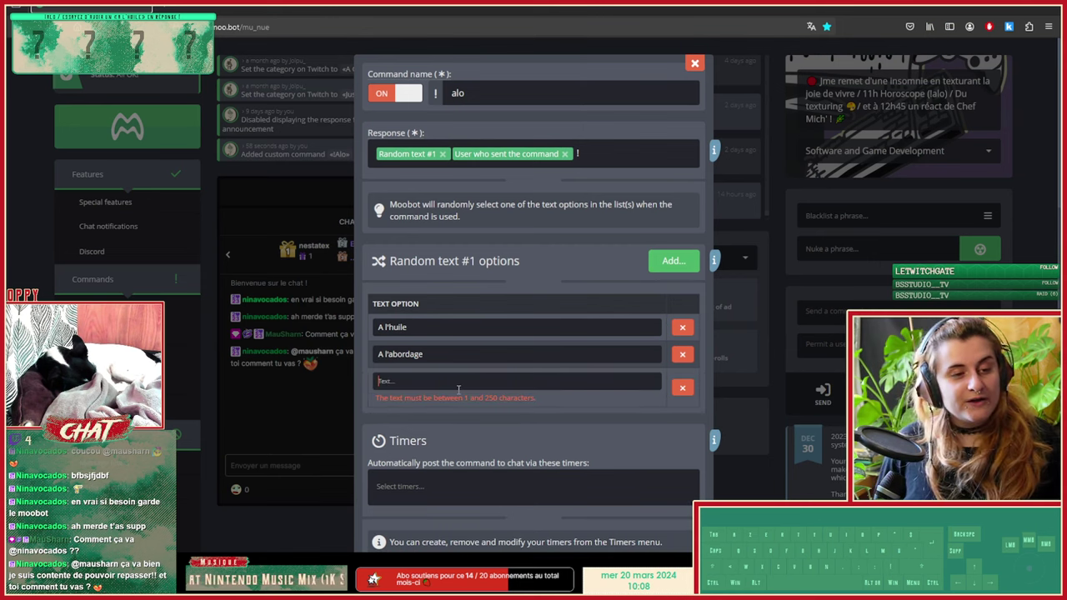
{"action": "type", "text": "A l"}
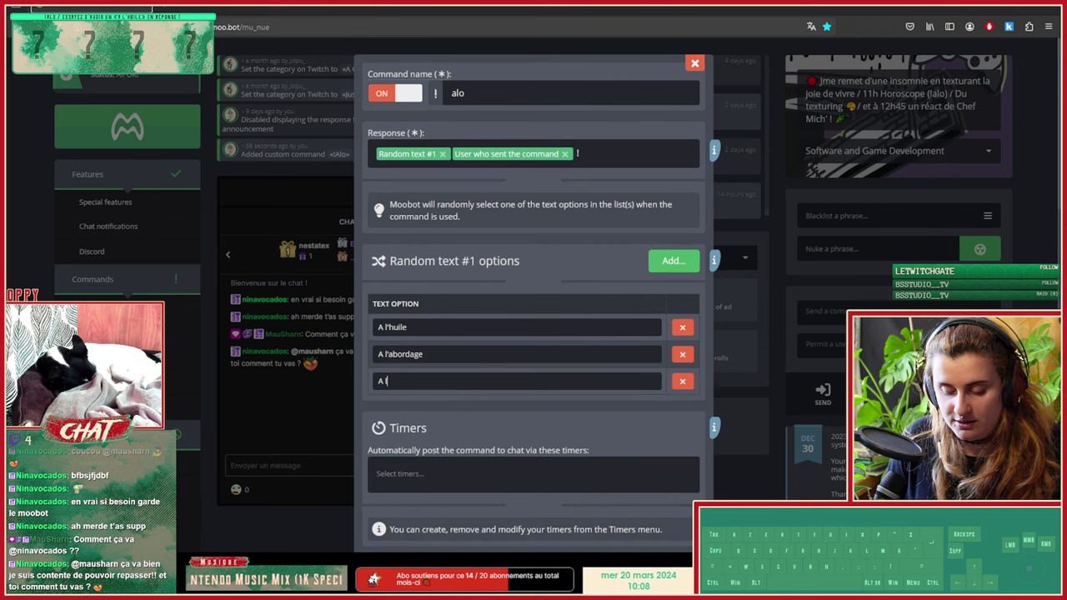
{"action": "type", "text": "a tomate"}
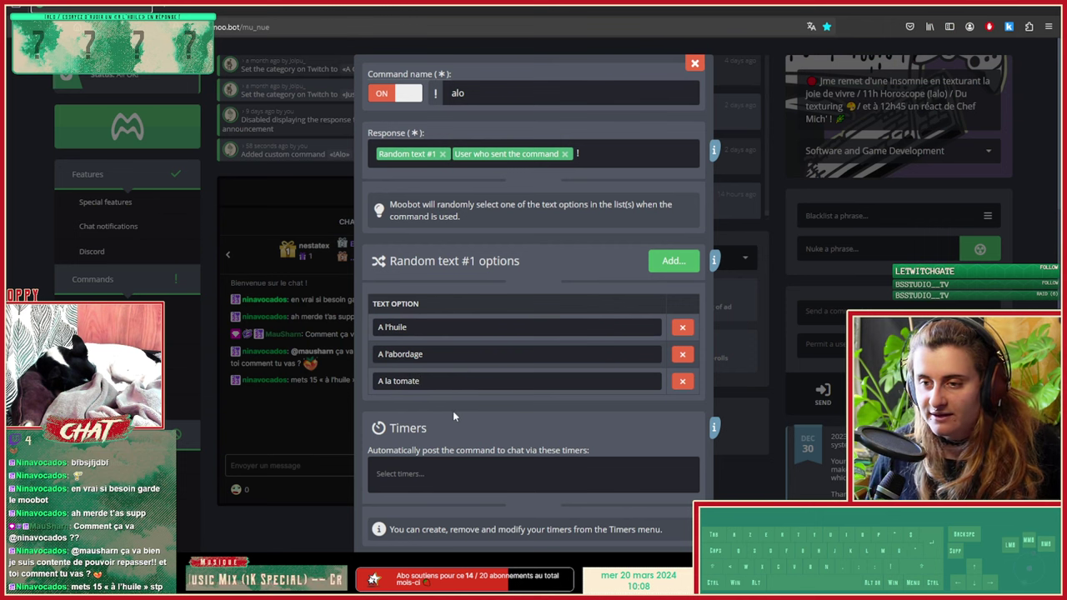
{"action": "key", "text": "Return"}
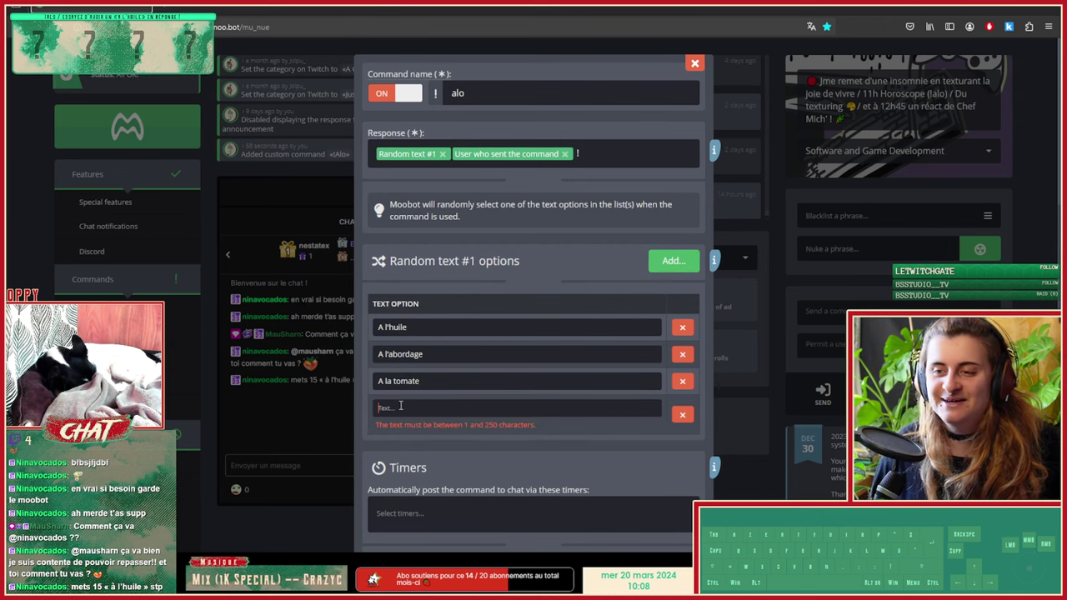
{"action": "type", "text": "A l'huile"}
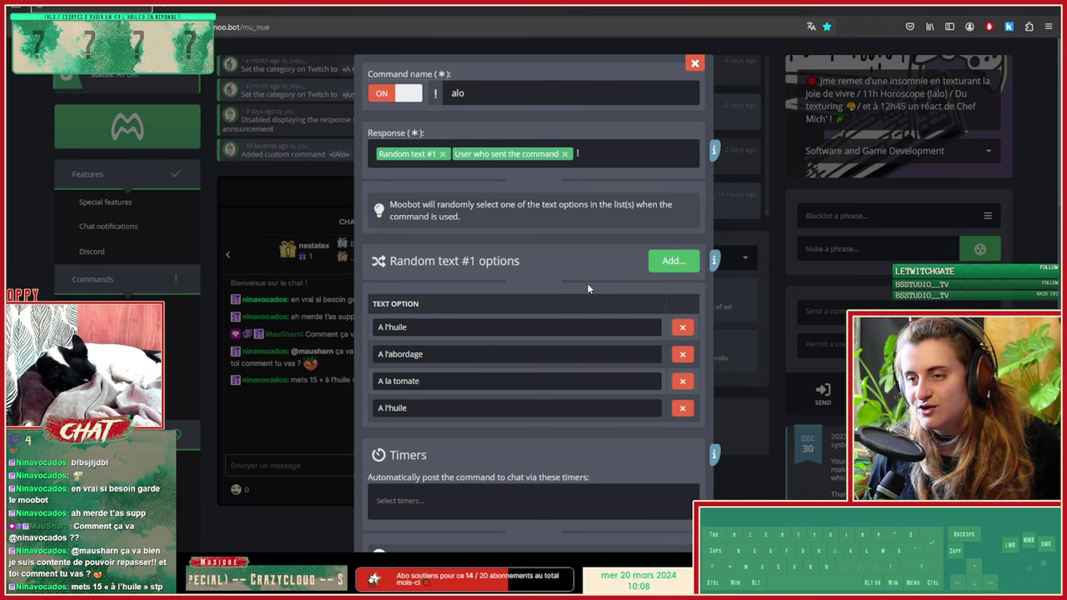
Step: Add a fifth option to Random text #1 reading "A l'aubergine"
{"action": "left_click", "coordinate": [664, 263]}
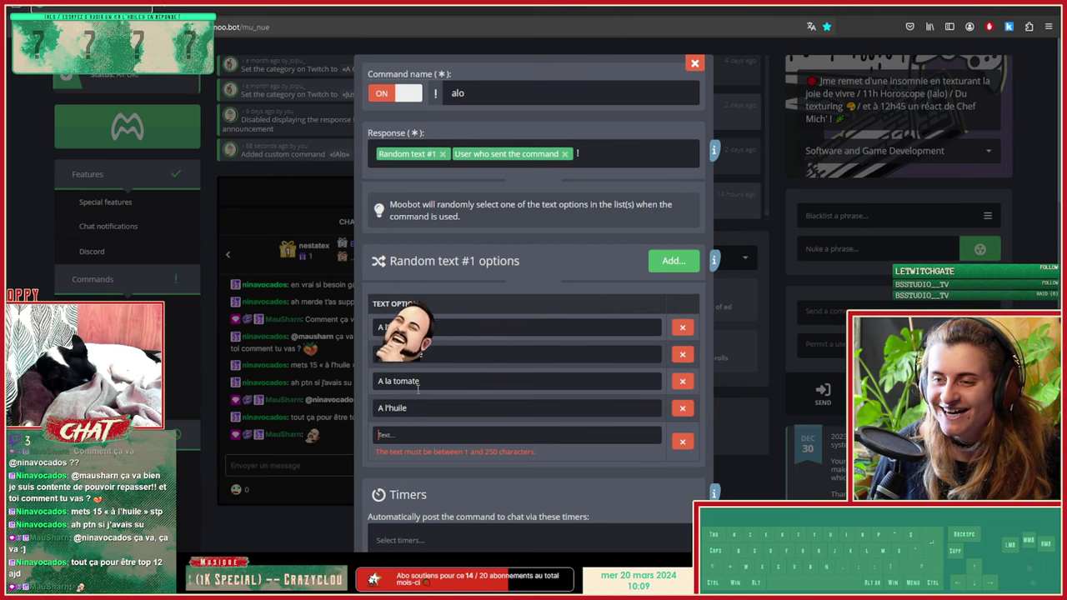
{"action": "type", "text": "A l"}
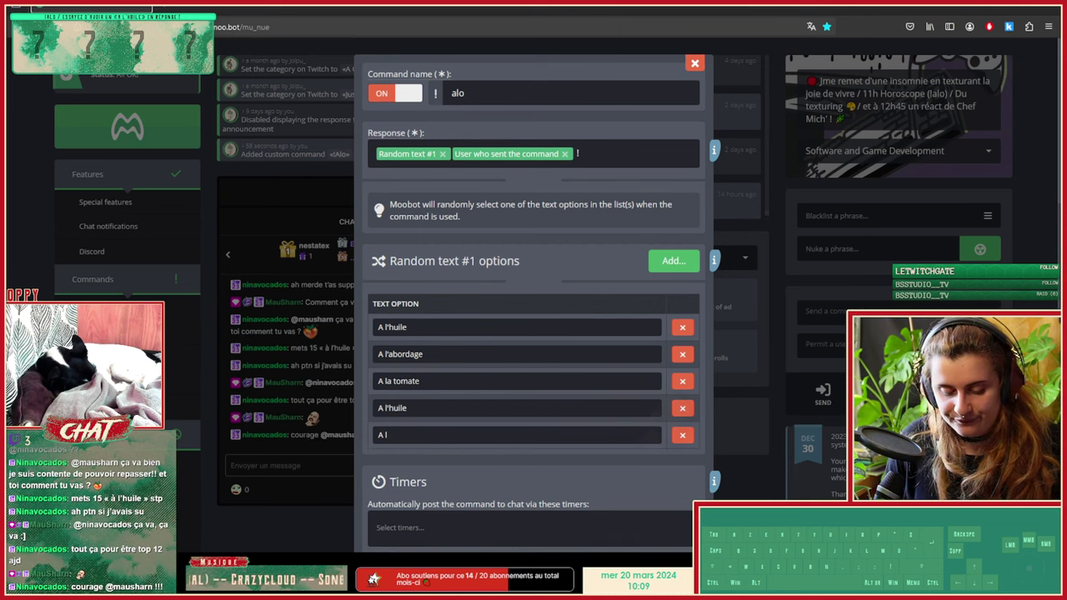
{"action": "key", "text": "BackSpace"}
{"action": "key", "text": "BackSpace"}
{"action": "key", "text": "BackSpace"}
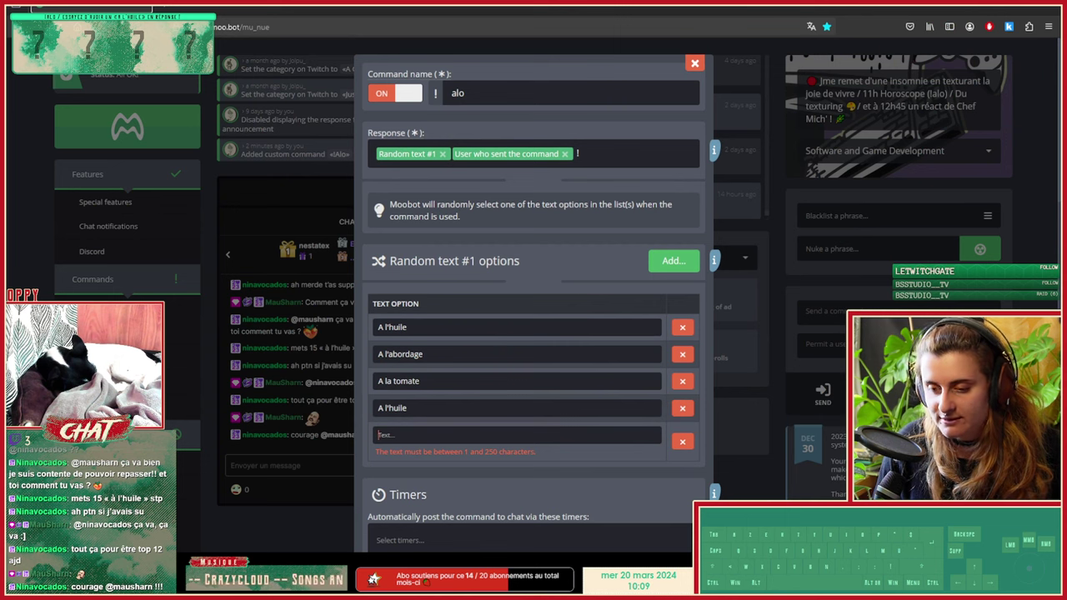
{"action": "type", "text": "A l"}
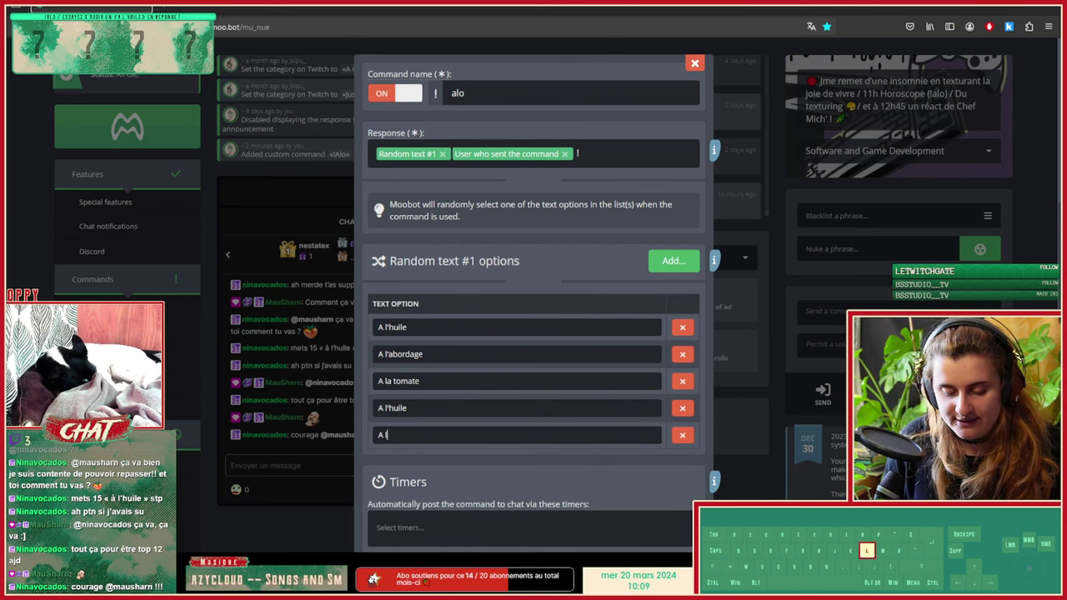
{"action": "type", "text": "'aubergine"}
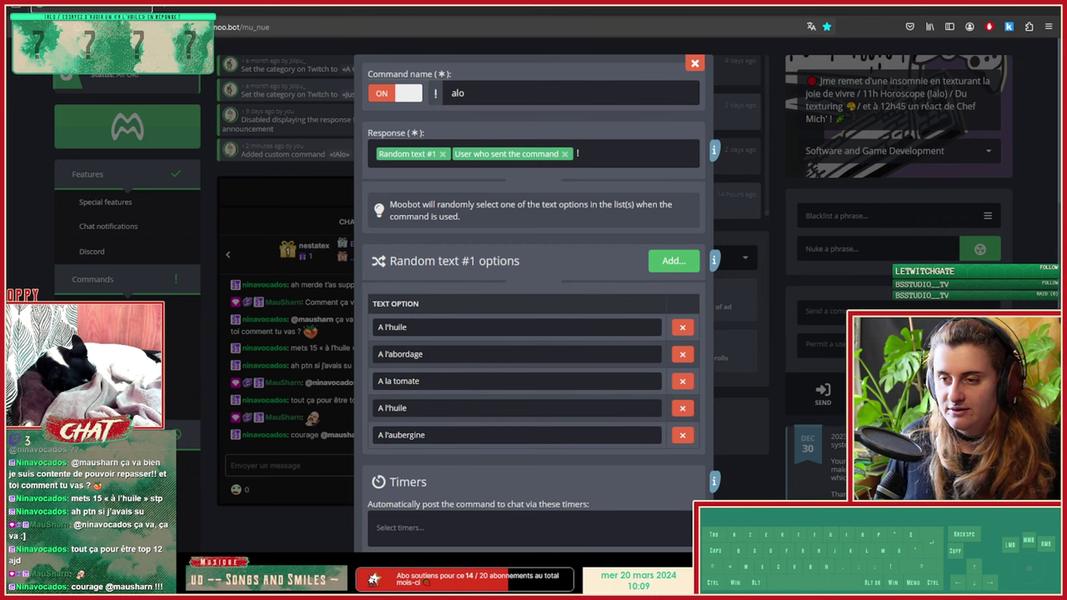
Step: Add a sixth option to Random text #1 and word it "Ah quelle histoire"
{"action": "left_click", "coordinate": [673, 260]}
{"action": "left_click", "coordinate": [430, 461]}
{"action": "type", "text": "A "}
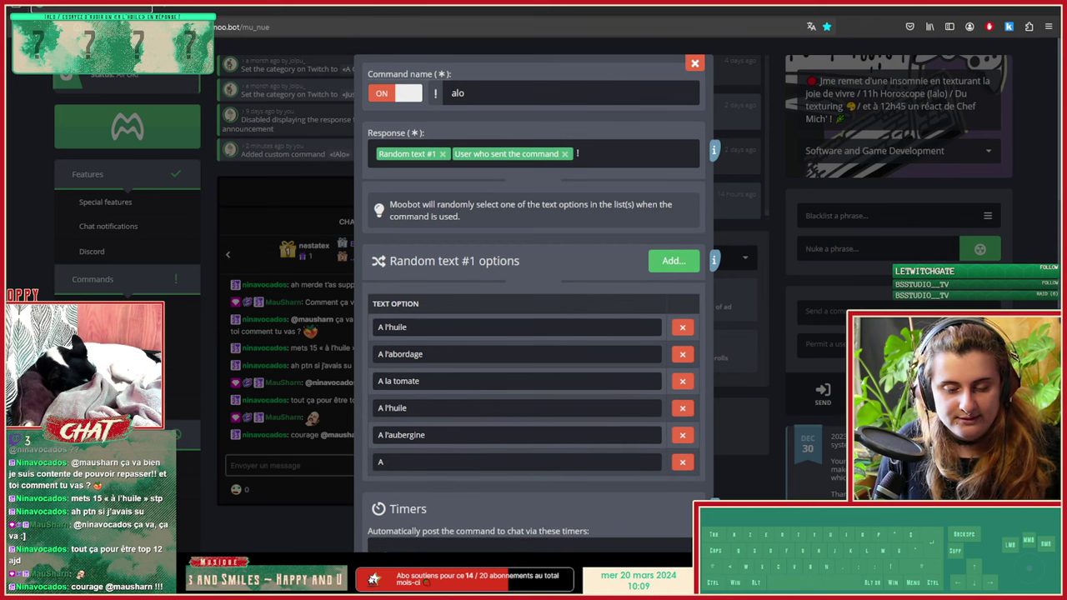
{"action": "type", "text": "ller les bleus"}
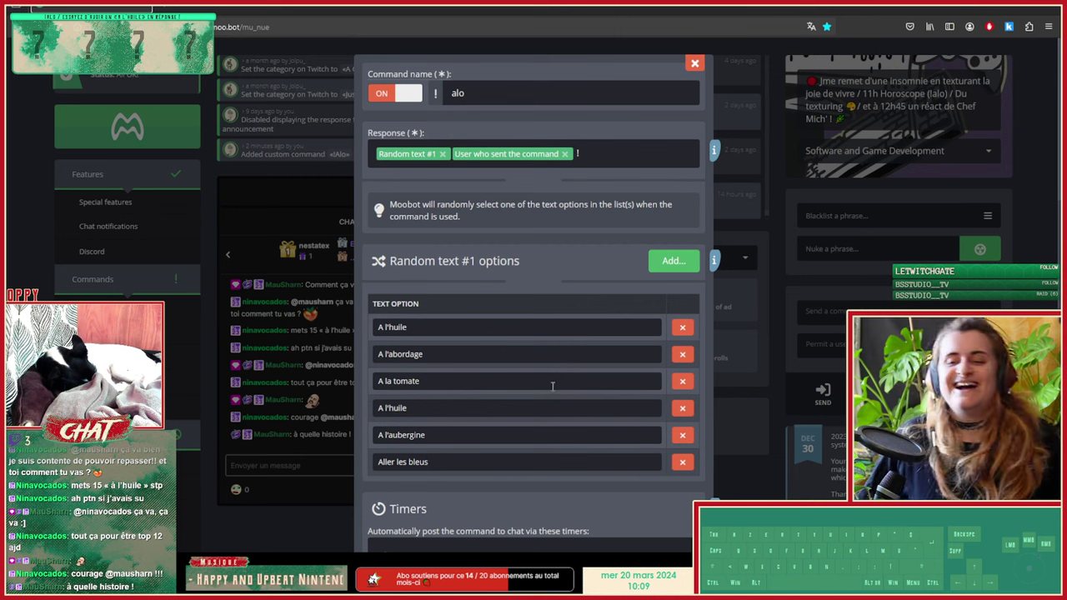
{"action": "left_click_drag", "start_coordinate": [430, 462], "coordinate": [332, 463]}
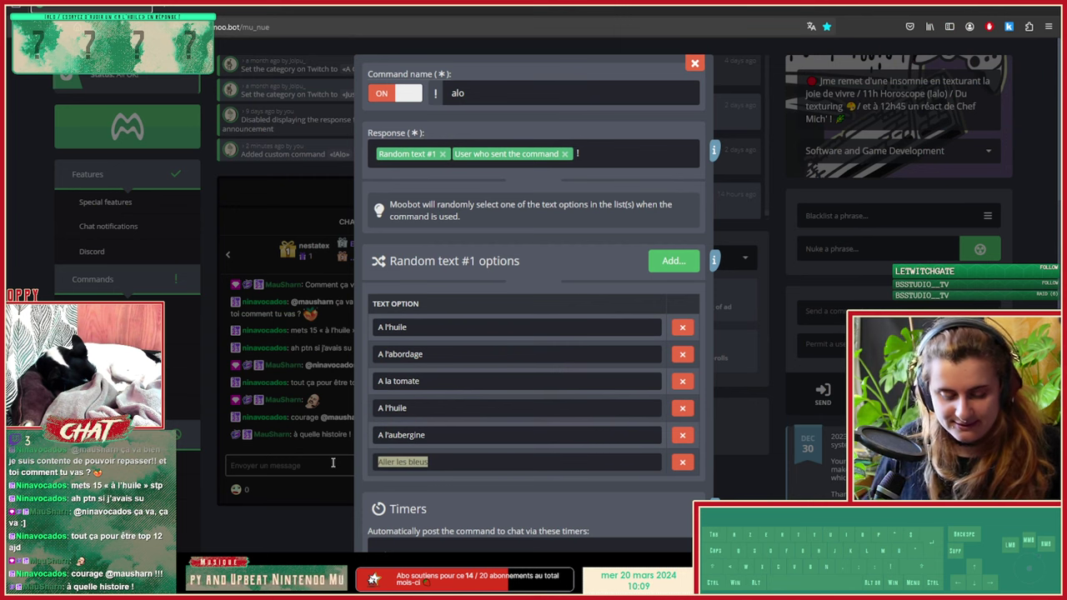
{"action": "type", "text": "Ah que"}
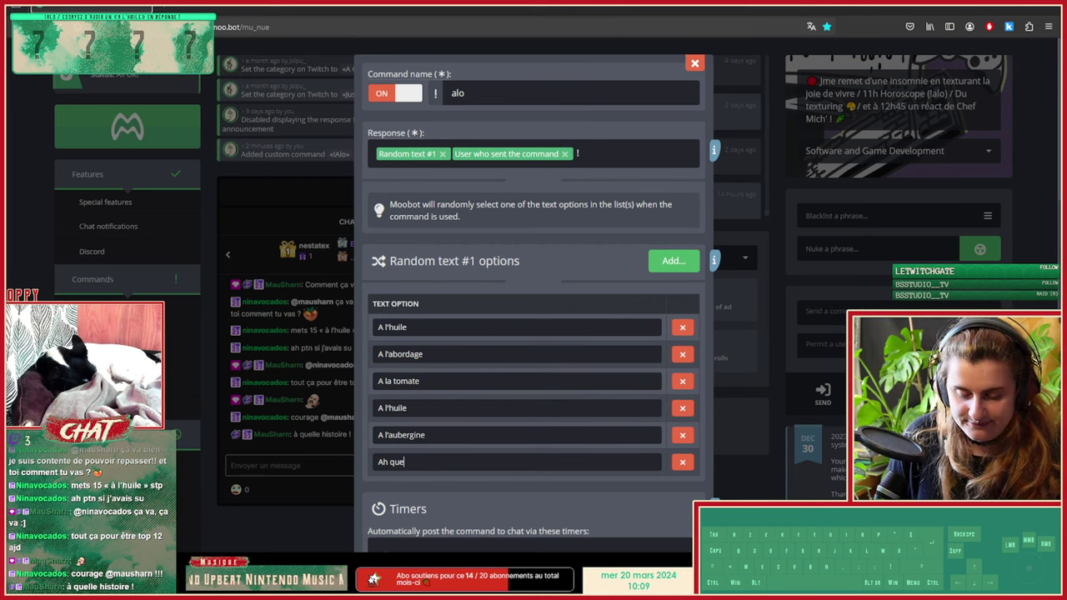
{"action": "type", "text": "lle histoire"}
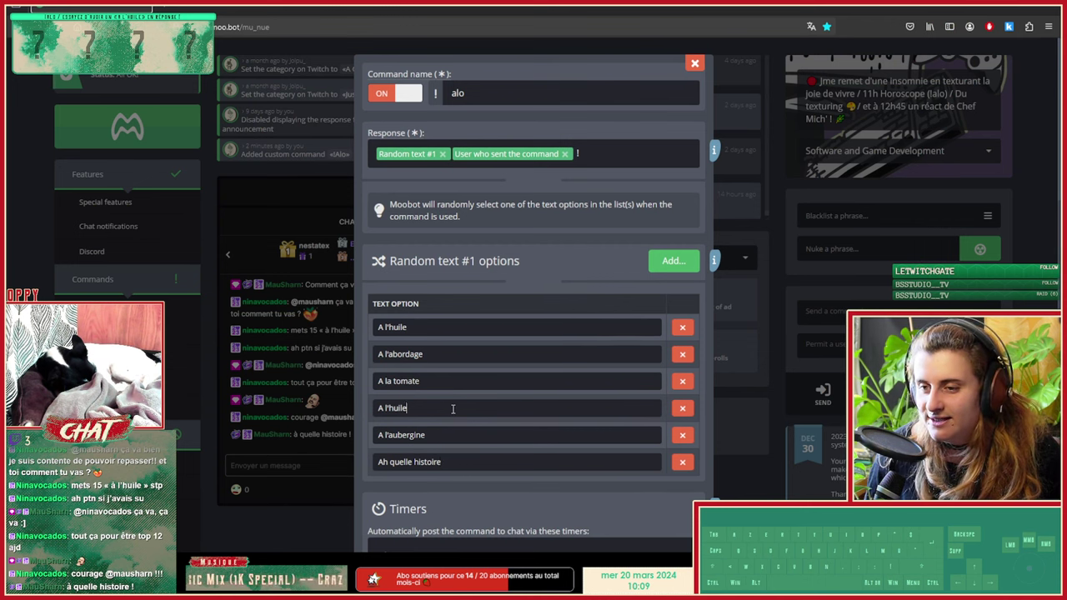
{"action": "left_click", "coordinate": [440, 386]}
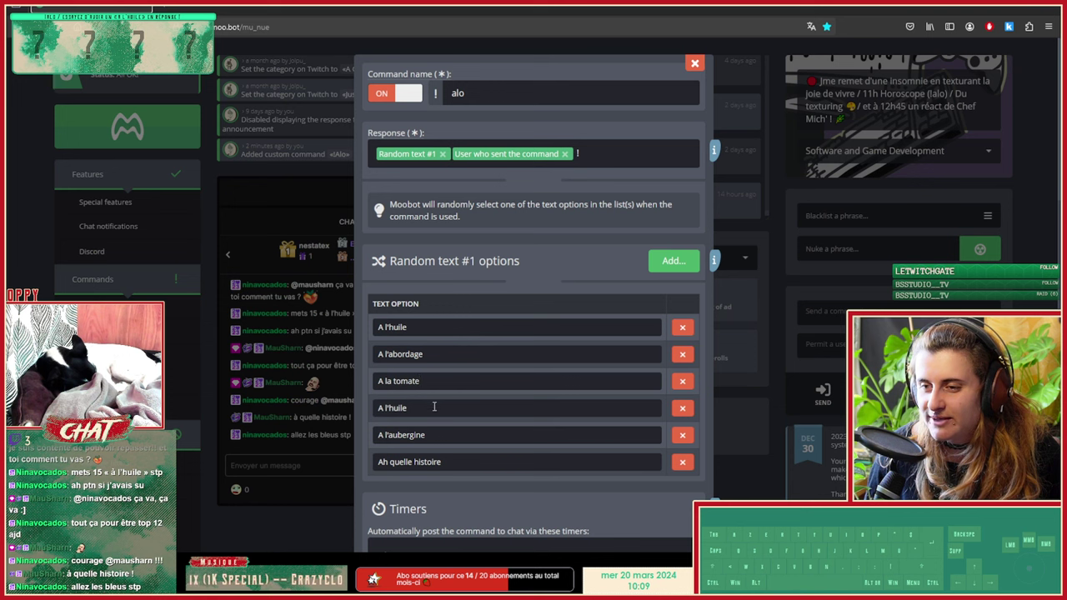
{"action": "left_click", "coordinate": [442, 461]}
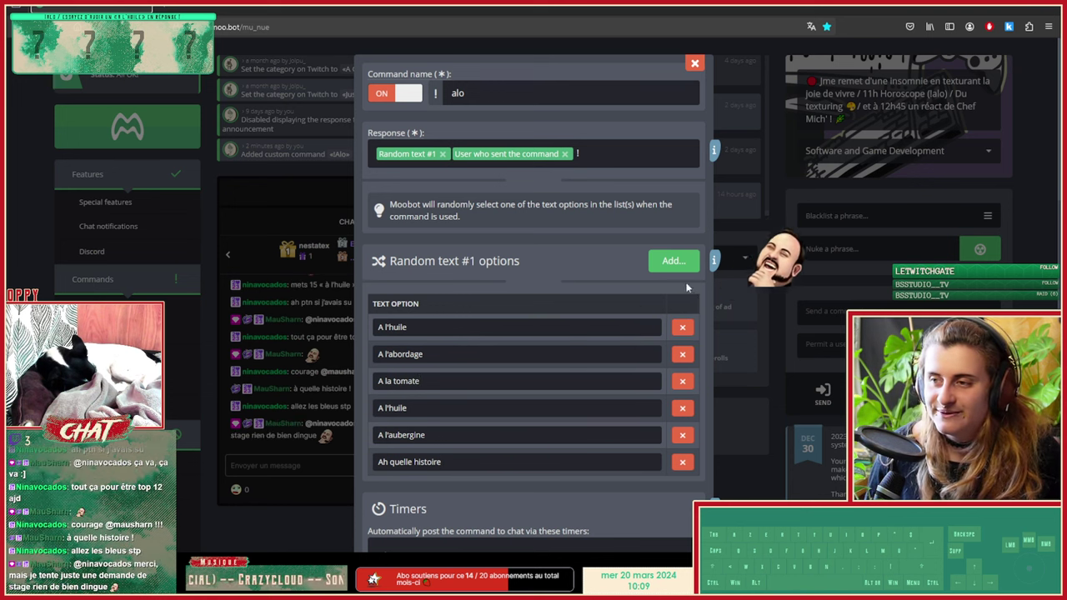
Step: Add a seventh random text option reading "Arkansas" followed by the water pistol emoji
{"action": "left_click", "coordinate": [674, 261]}
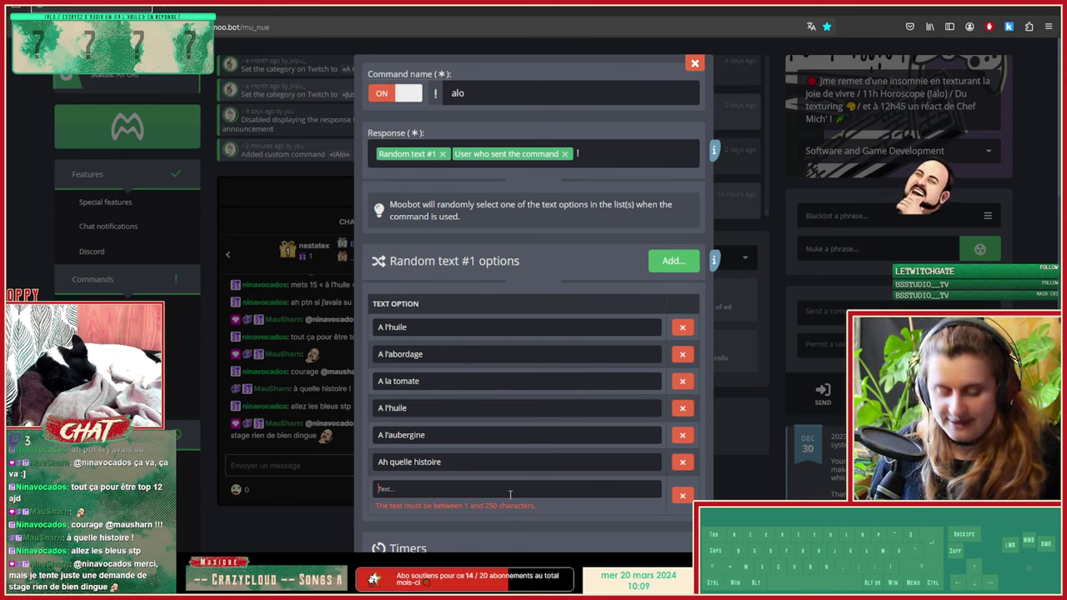
{"action": "type", "text": "Arc"}
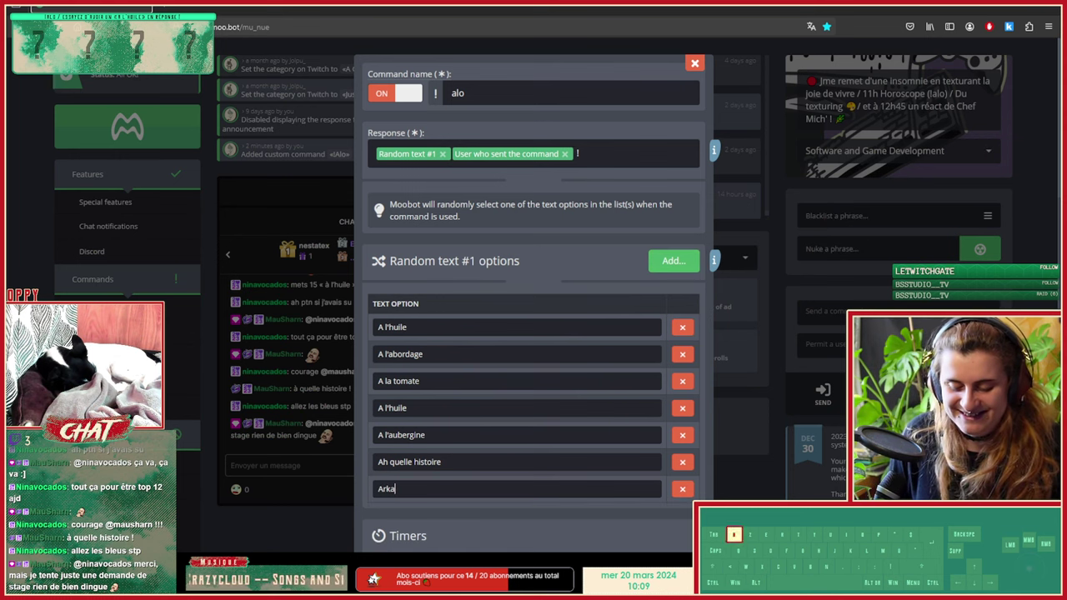
{"action": "key", "text": "BackSpace"}
{"action": "type", "text": "kansas"}
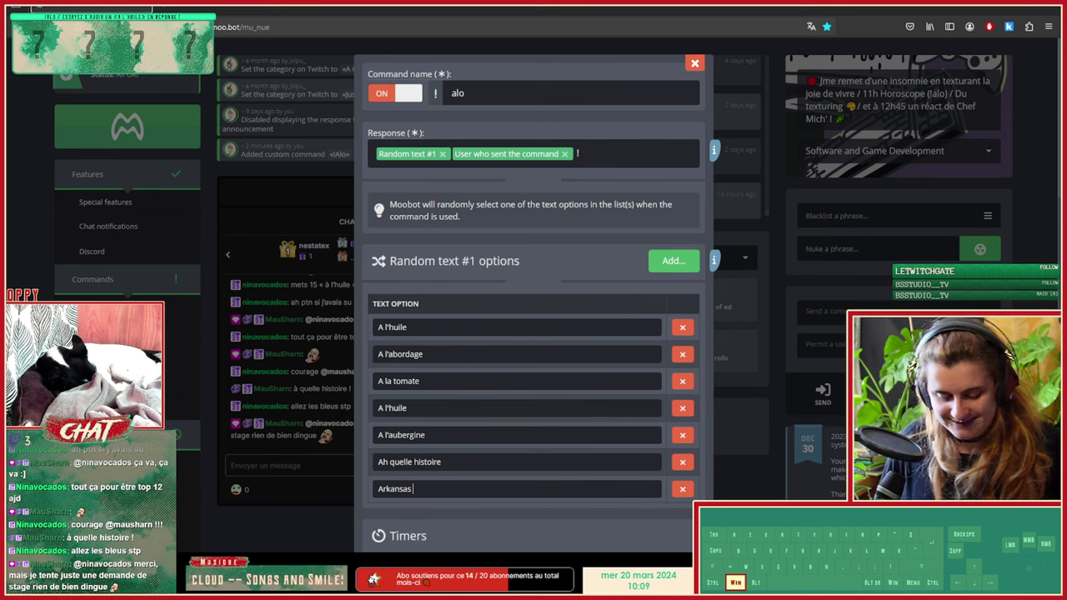
{"action": "key", "text": "super+period"}
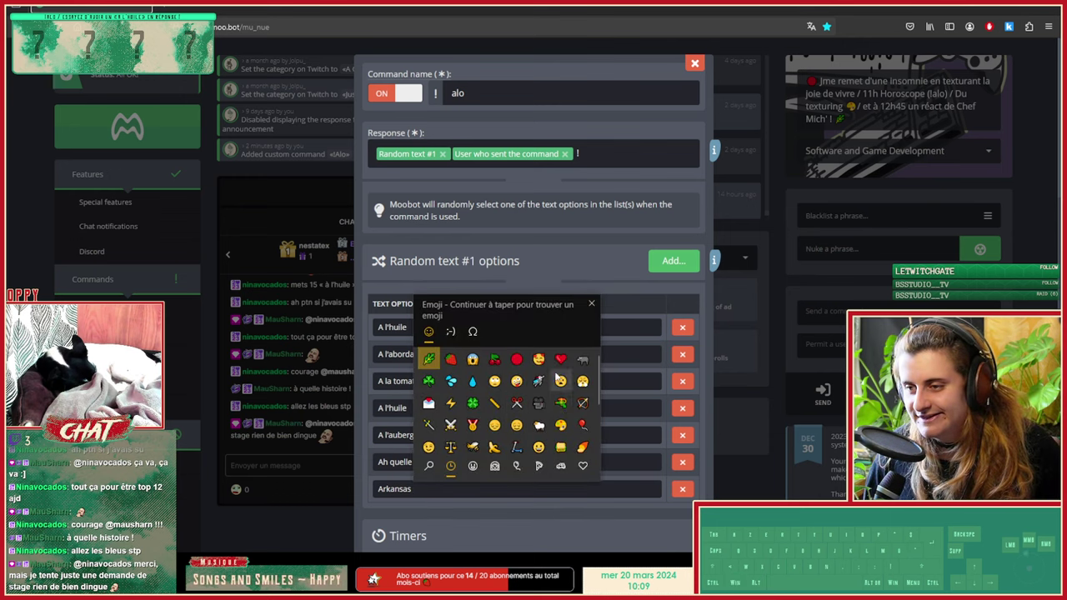
{"action": "left_click", "coordinate": [563, 405]}
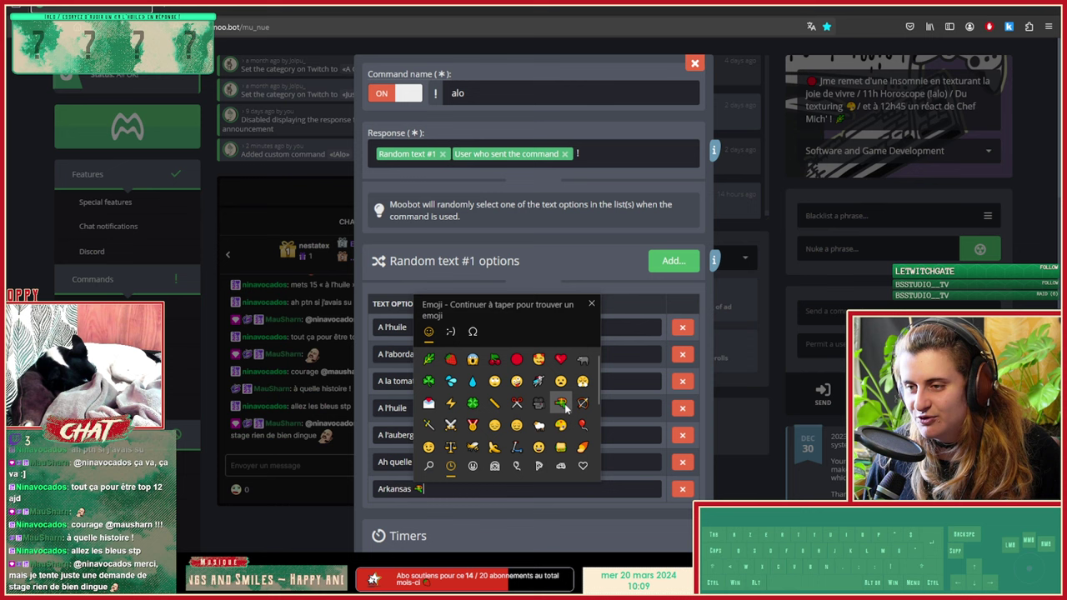
{"action": "left_click", "coordinate": [397, 492]}
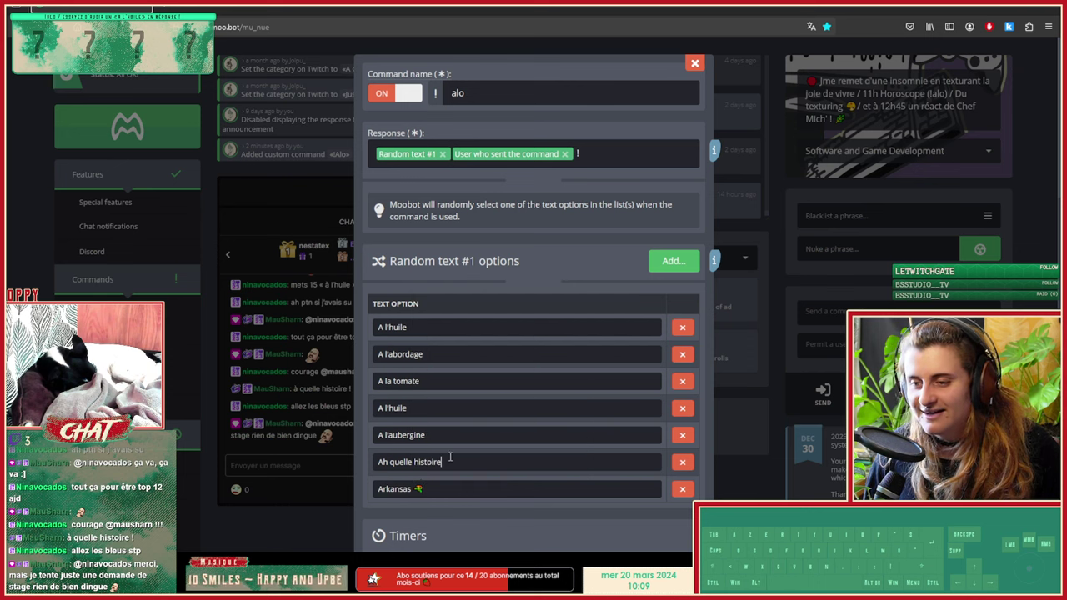
Step: Append the rolling-eyes emoji to "Ah quelle histoire" and the sweat droplets emoji to "A l'aubergine"
{"action": "key", "text": "super+period"}
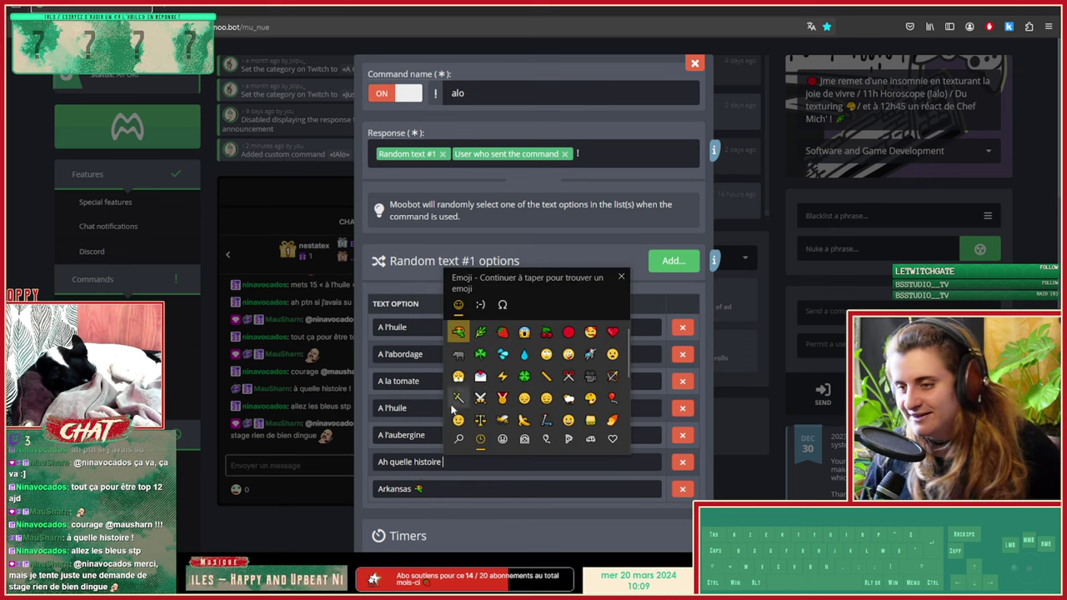
{"action": "left_click", "coordinate": [546, 353]}
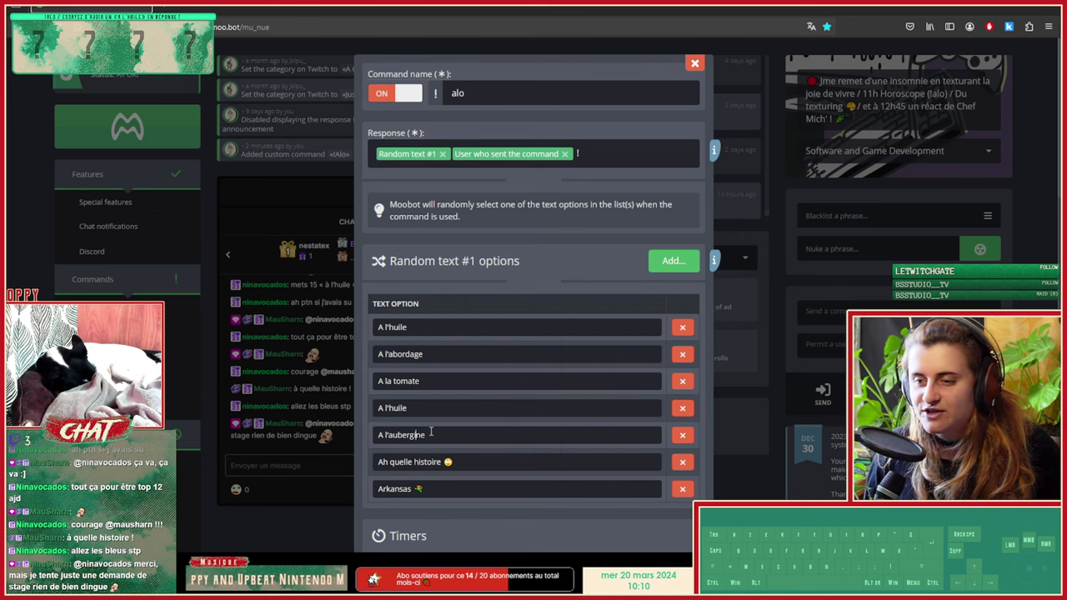
{"action": "key", "text": "super+period"}
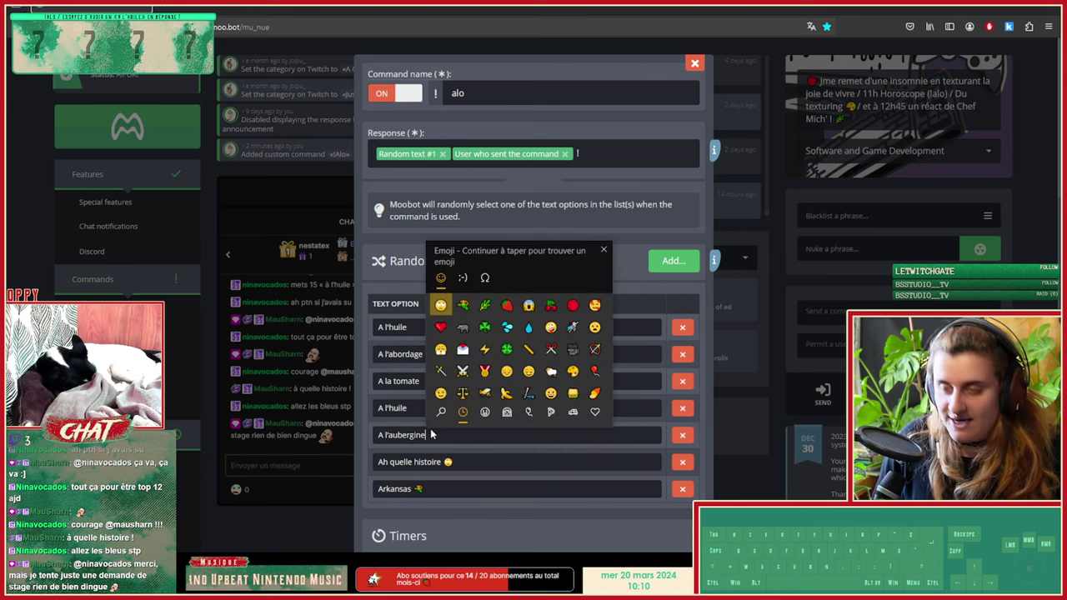
{"action": "left_click", "coordinate": [507, 327]}
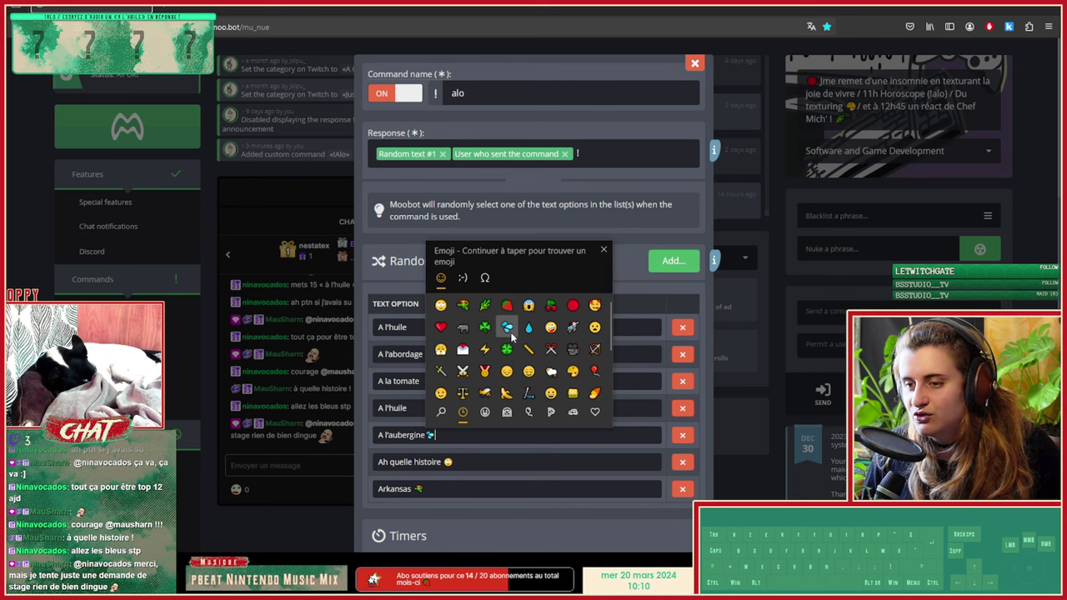
{"action": "key", "text": "Escape"}
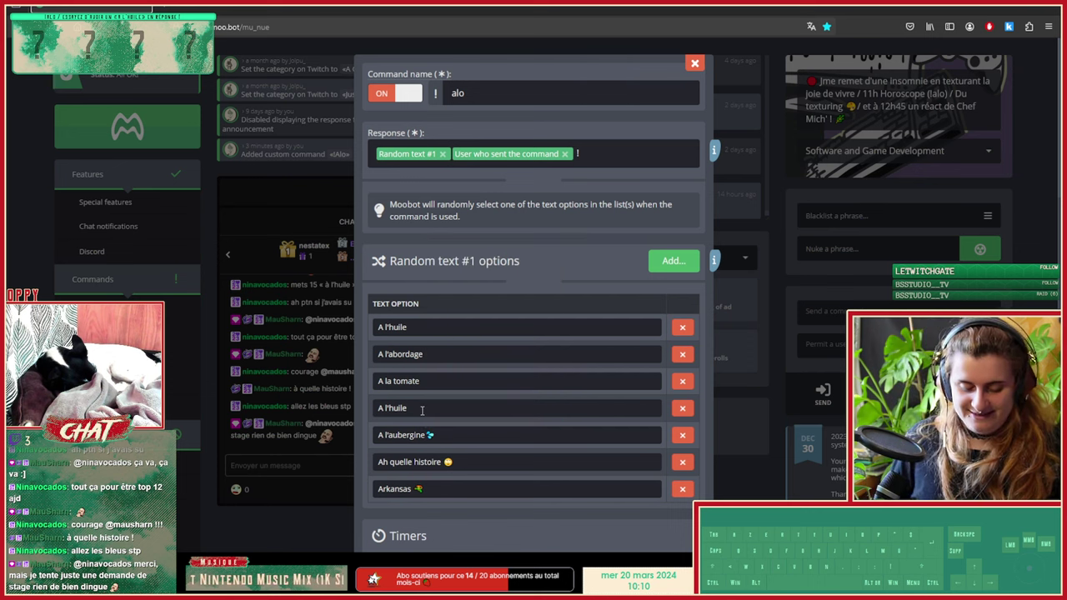
Step: Look through the food and plant emojis for one to suit the fourth text option, "A l'huile"
{"action": "left_click", "coordinate": [422, 410]}
{"action": "key", "text": "super+period"}
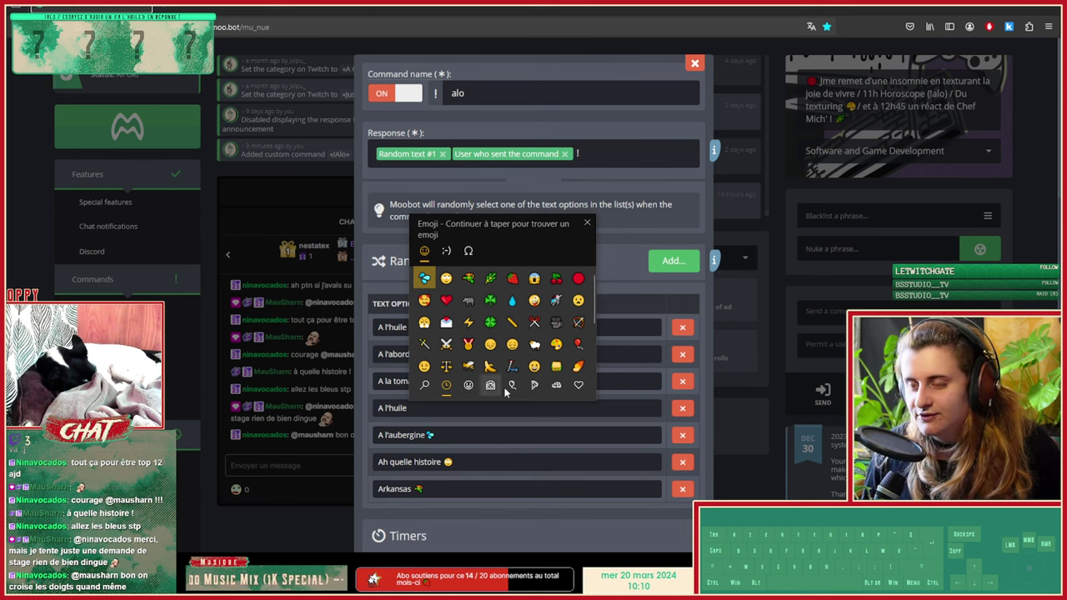
{"action": "left_click", "coordinate": [535, 385]}
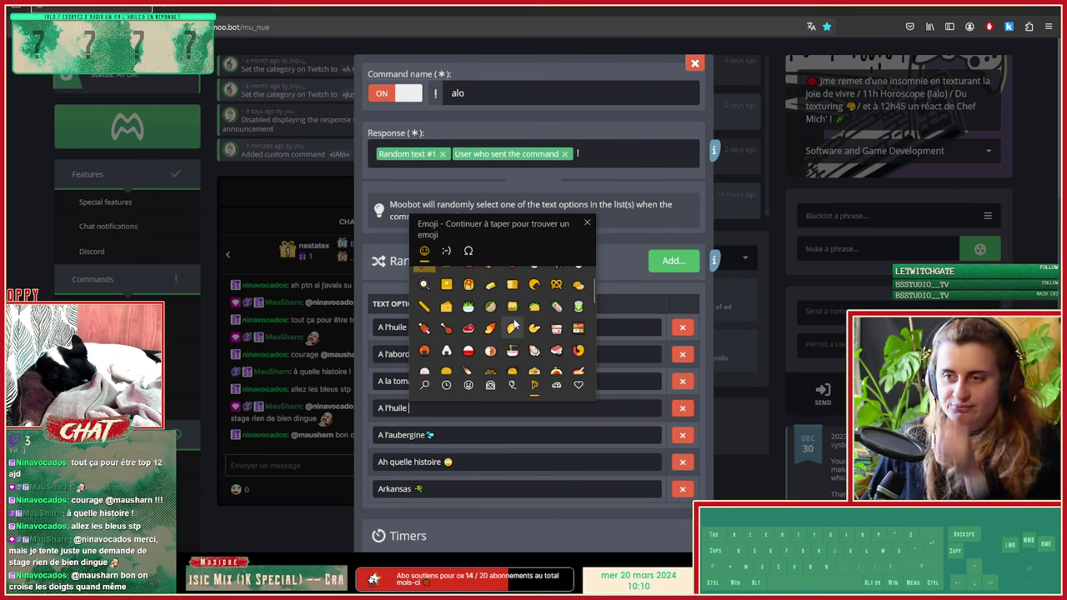
{"action": "scroll", "coordinate": [515, 327], "scroll_direction": "down", "scroll_amount": 4}
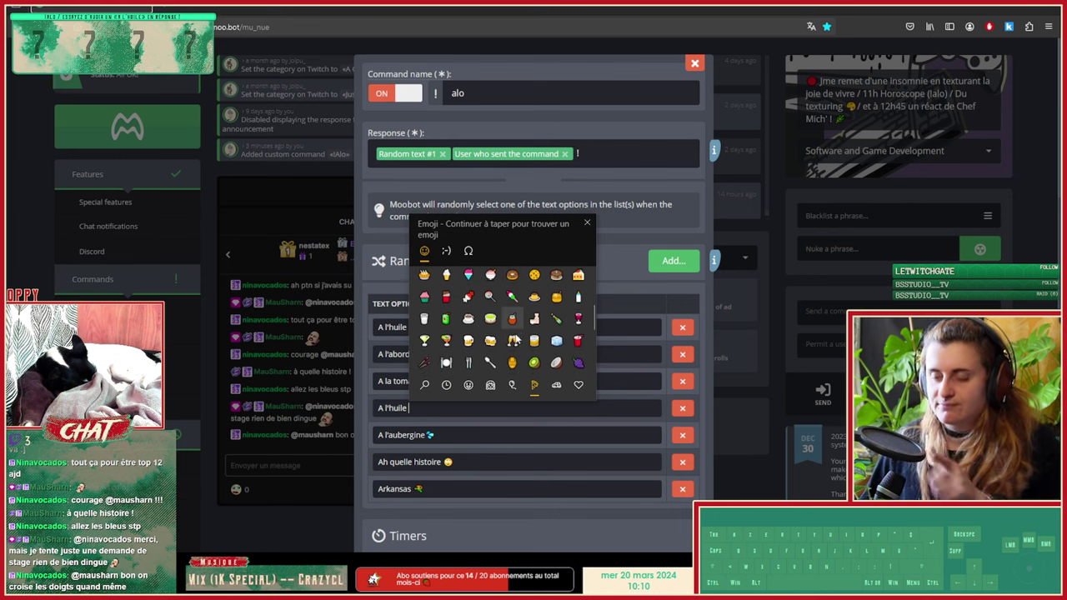
{"action": "scroll", "coordinate": [517, 334], "scroll_direction": "down", "scroll_amount": 6}
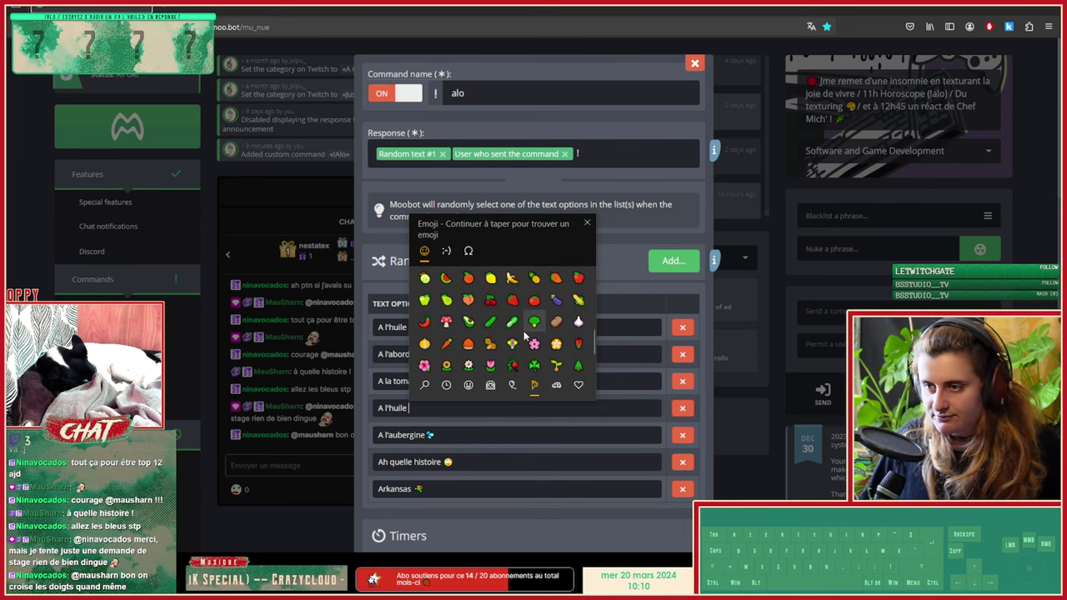
{"action": "scroll", "coordinate": [523, 337], "scroll_direction": "down", "scroll_amount": 1}
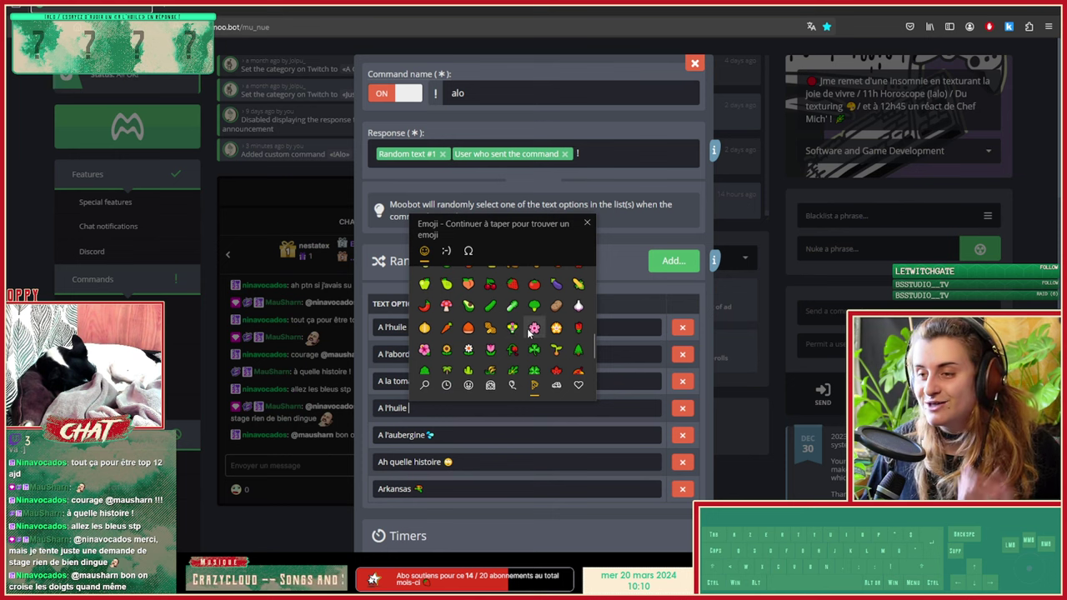
{"action": "scroll", "coordinate": [527, 334], "scroll_direction": "up", "scroll_amount": 5}
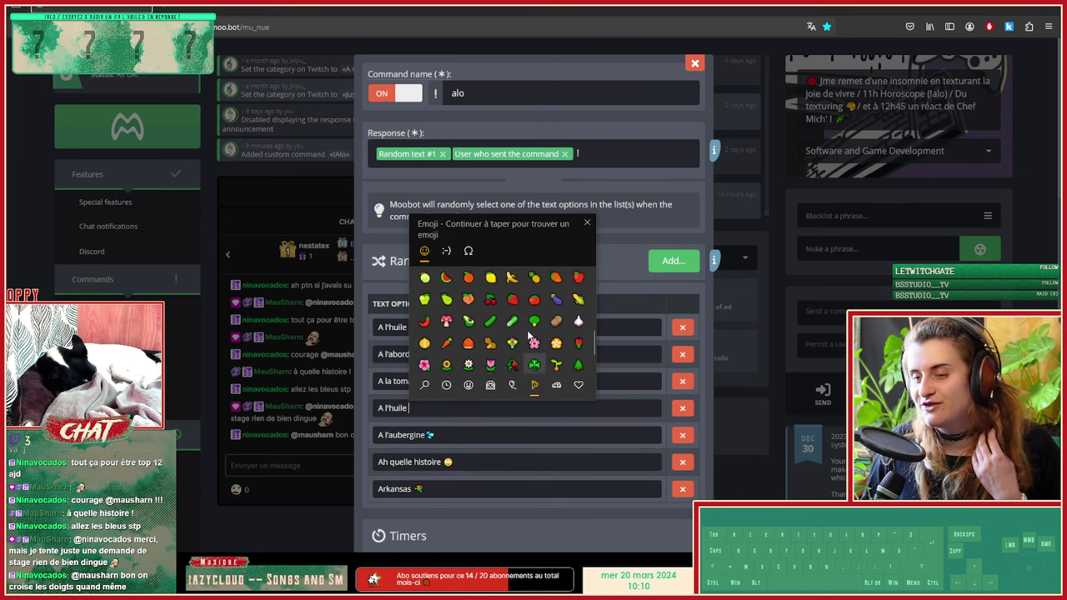
{"action": "left_click", "coordinate": [560, 387]}
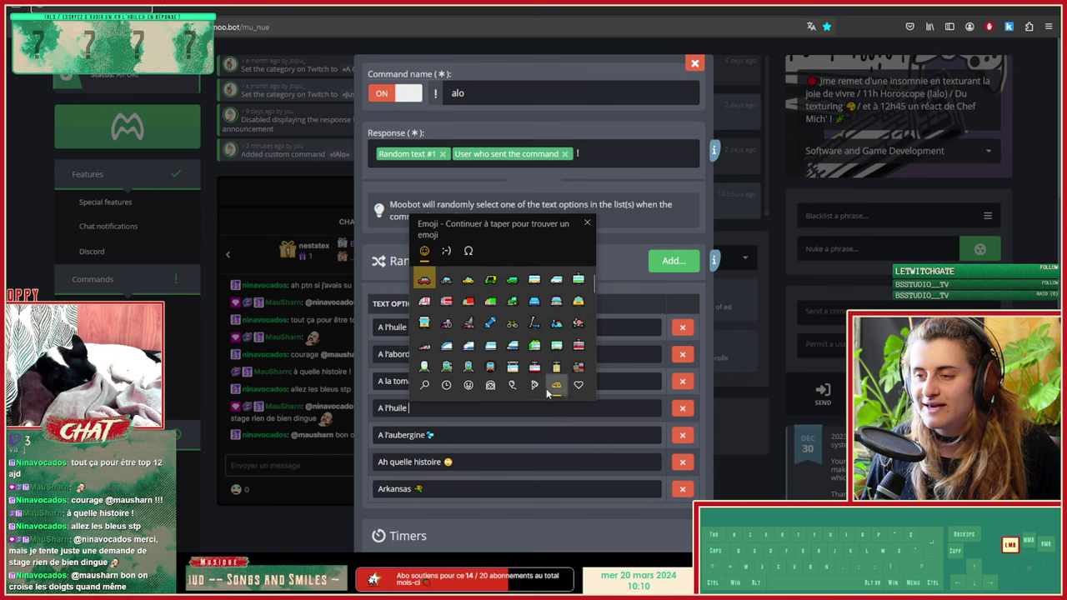
{"action": "left_click", "coordinate": [535, 385]}
{"action": "scroll", "coordinate": [540, 329], "scroll_direction": "down", "scroll_amount": 3}
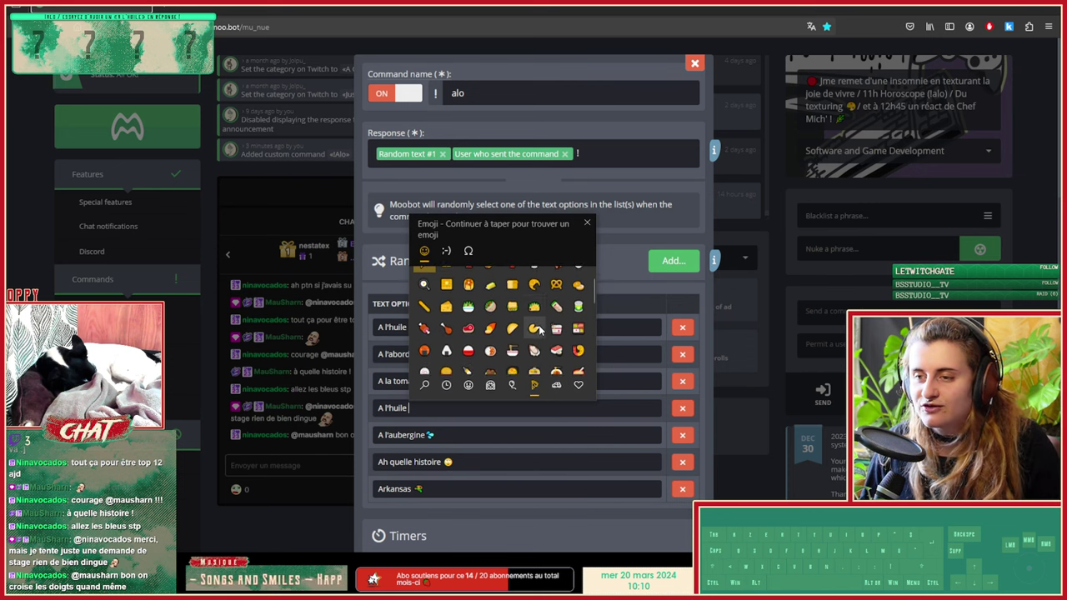
{"action": "scroll", "coordinate": [542, 327], "scroll_direction": "down", "scroll_amount": 4}
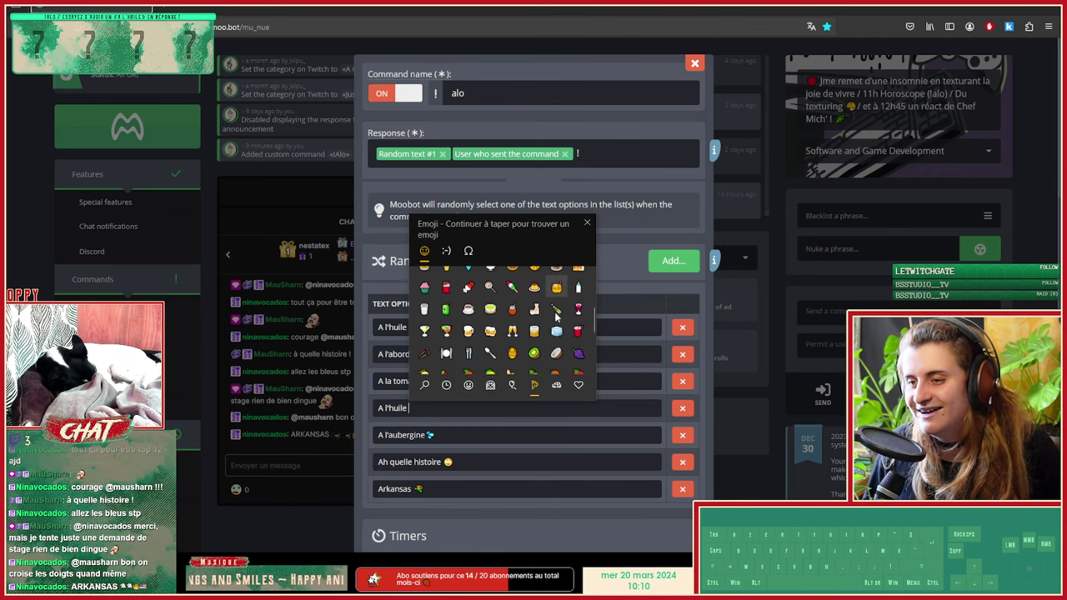
{"action": "scroll", "coordinate": [554, 321], "scroll_direction": "down", "scroll_amount": 1}
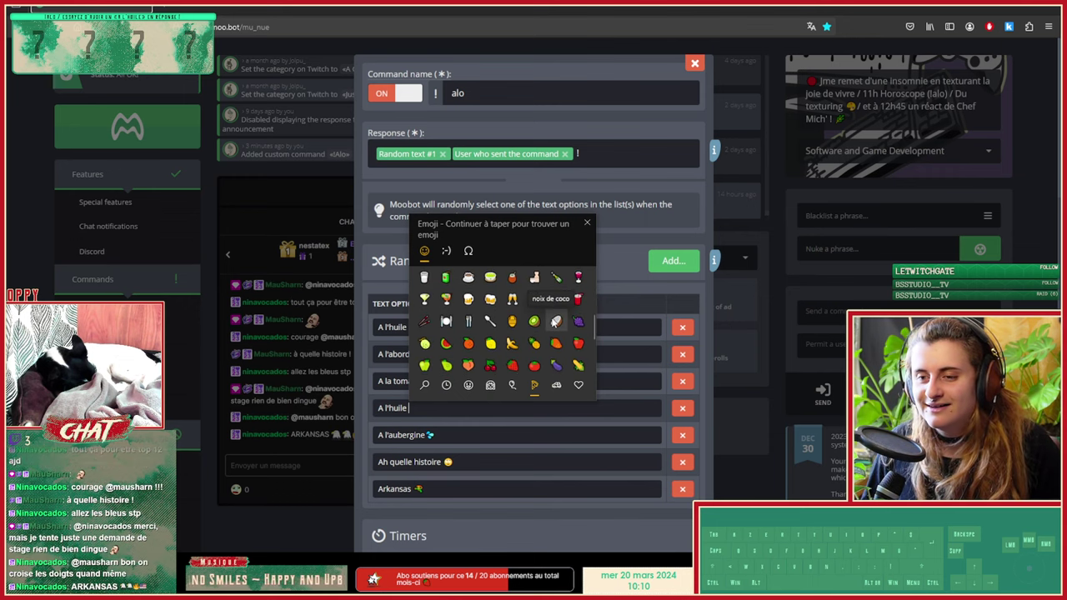
Step: Replace the water pistol after "Arkansas" with the emoji sequence copied from the ARKANSAS chat message, ending in fire and the US flag
{"action": "left_click", "coordinate": [466, 481]}
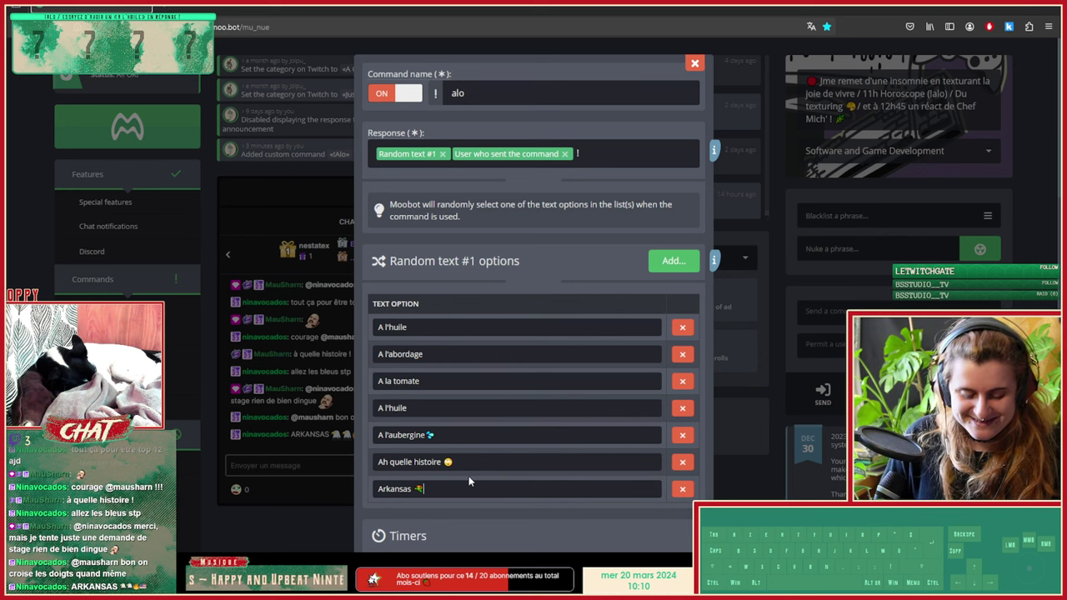
{"action": "key", "text": "BackSpace"}
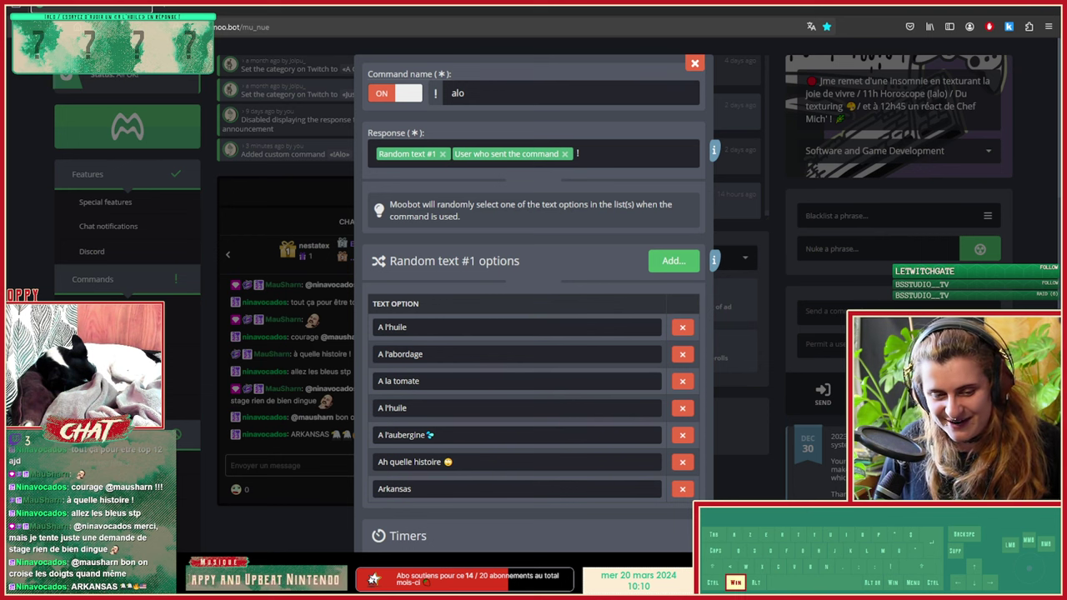
{"action": "key", "text": "super+period"}
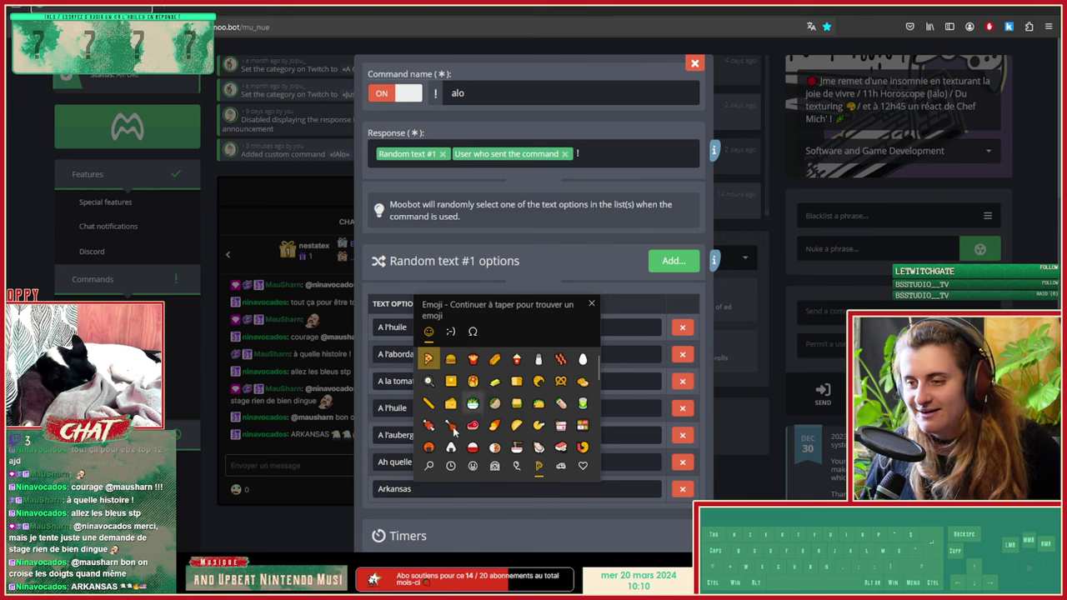
{"action": "left_click", "coordinate": [451, 490]}
{"action": "left_click", "coordinate": [451, 489]}
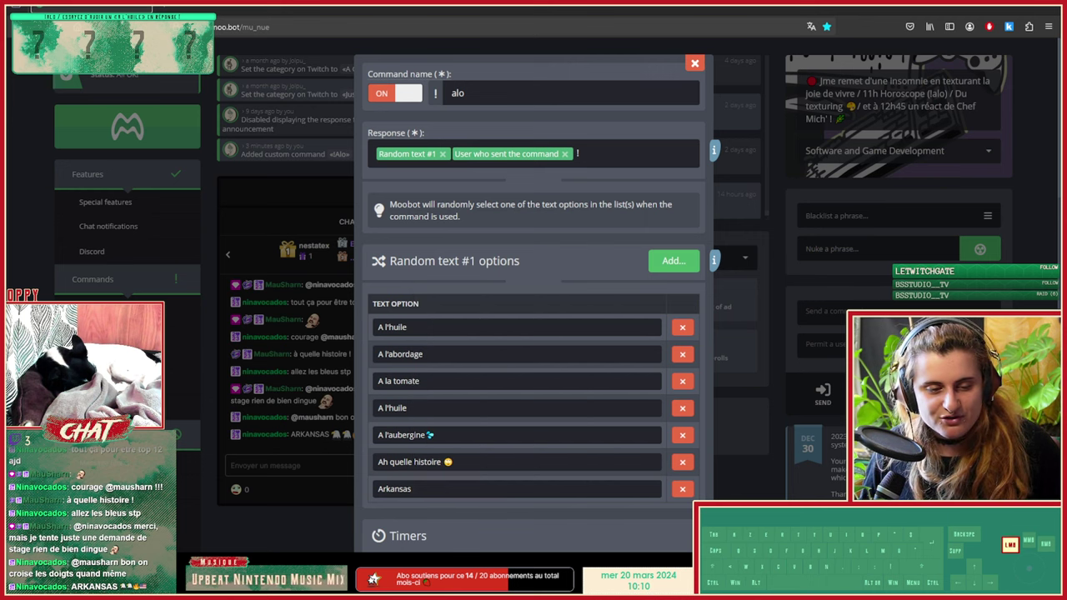
{"action": "key", "text": "ctrl+c"}
{"action": "left_click", "coordinate": [446, 493]}
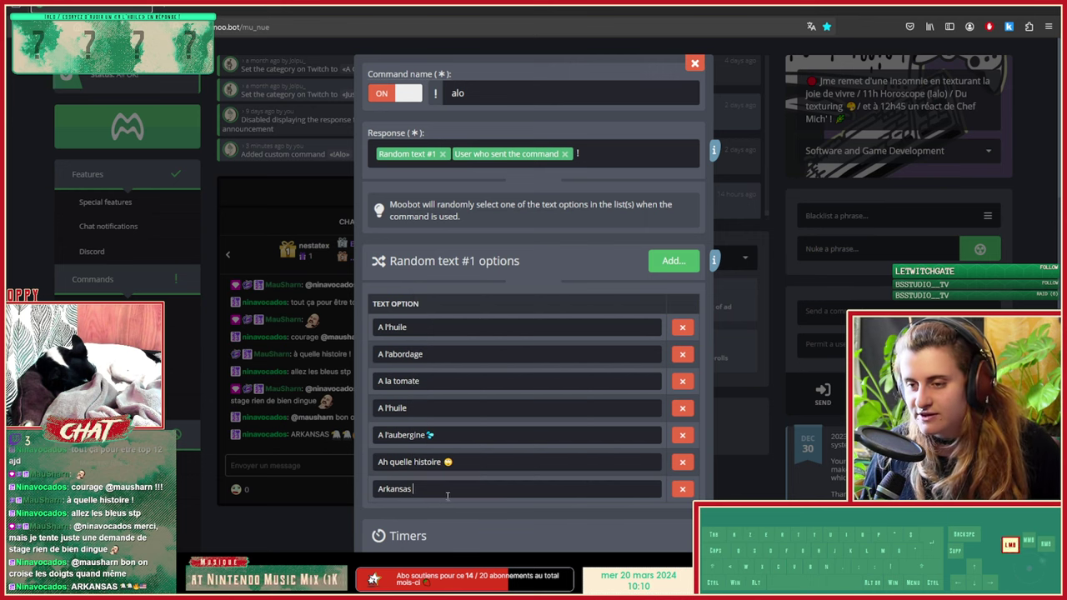
{"action": "key", "text": "ctrl+v"}
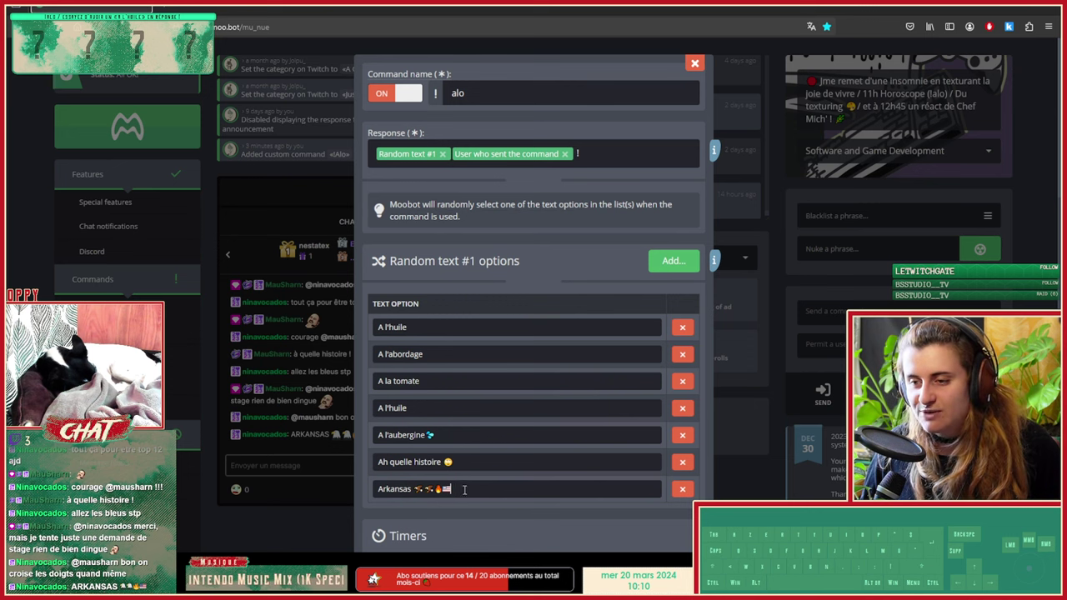
Step: Append the party popper emoji to the fourth text option, "A l'huile"
{"action": "left_click", "coordinate": [481, 468]}
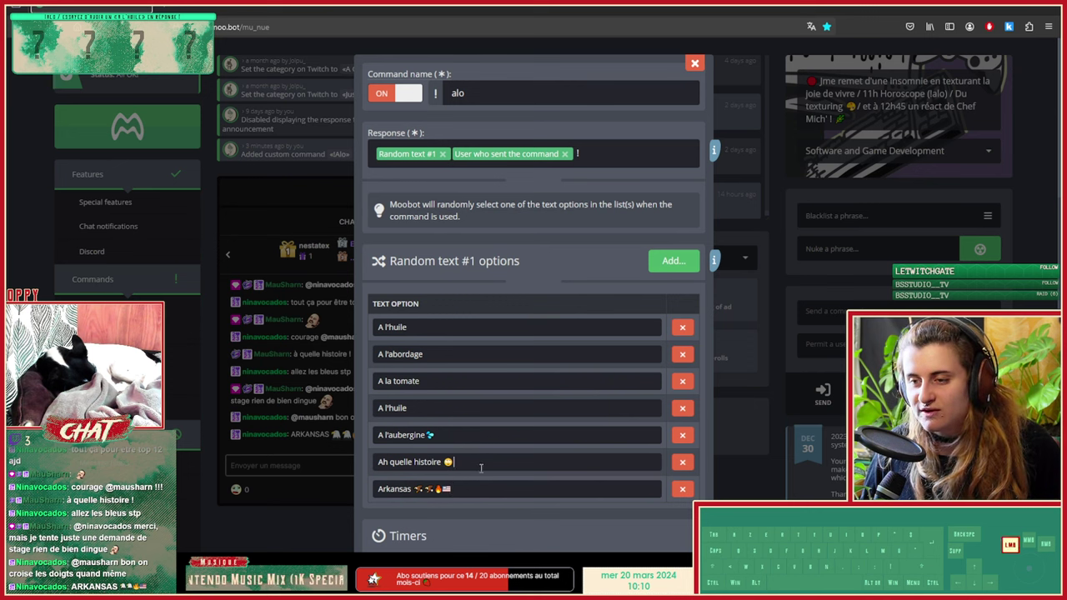
{"action": "left_click", "coordinate": [472, 409]}
{"action": "key", "text": "super+period"}
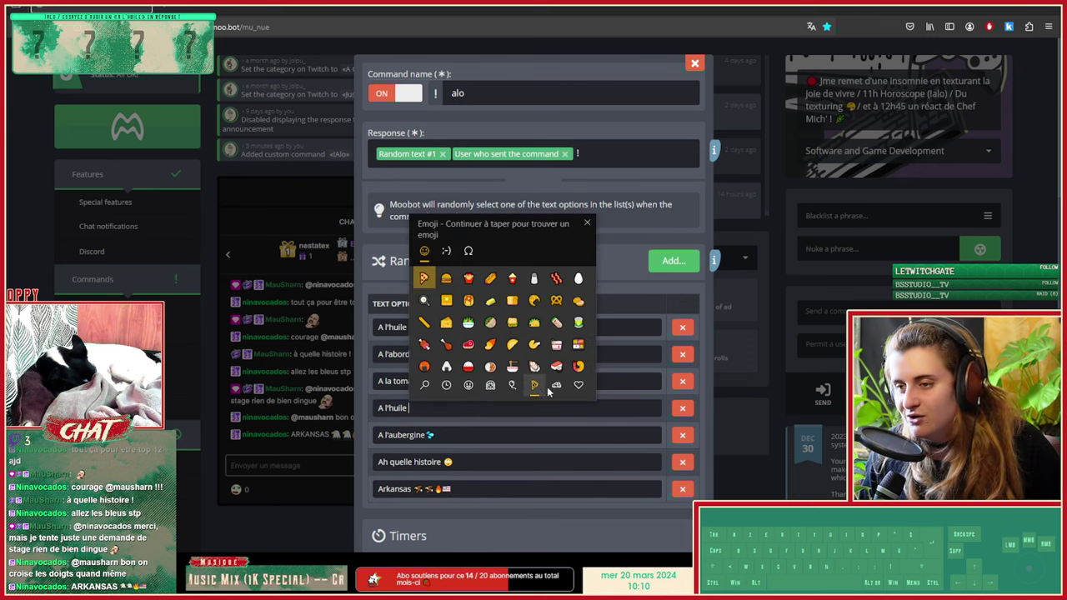
{"action": "left_click", "coordinate": [512, 385]}
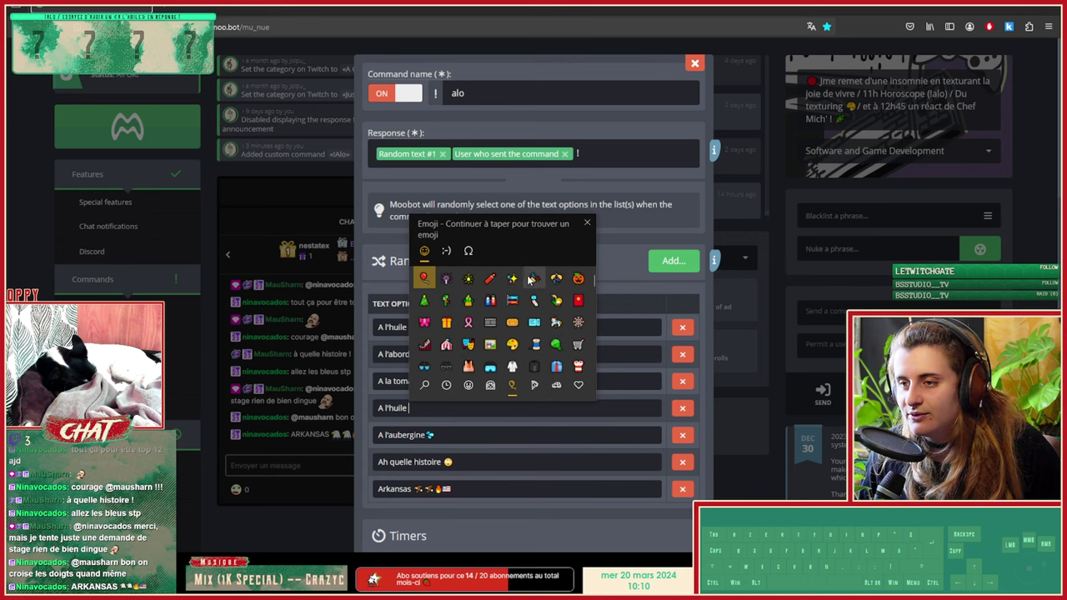
{"action": "left_click", "coordinate": [533, 278]}
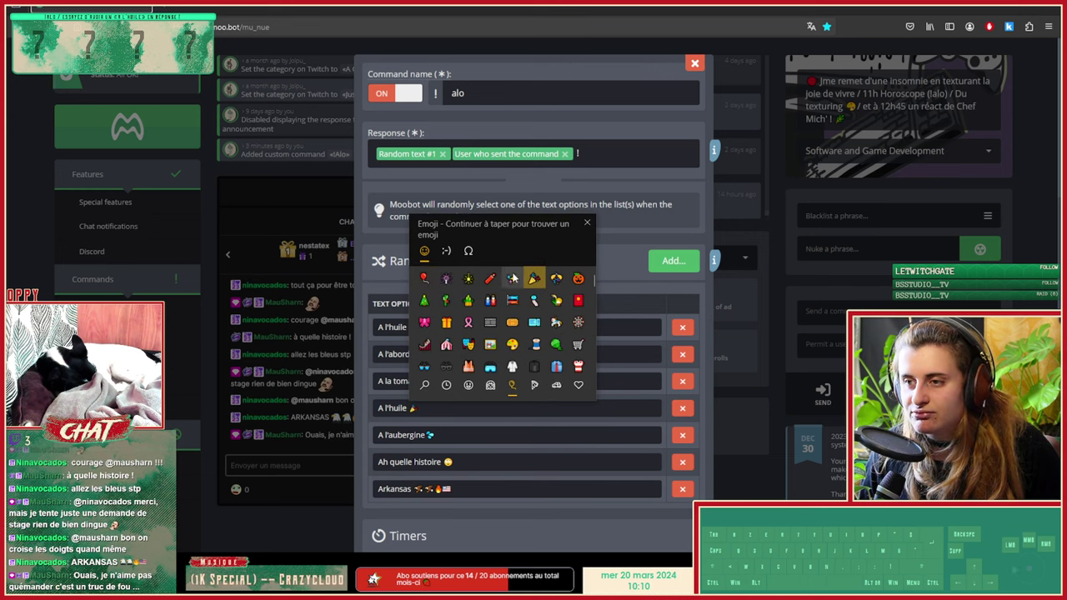
Step: Put a sparkles emoji before and after the words "A l'huile" in the fourth option, keeping the second one ahead of the party popper
{"action": "left_click", "coordinate": [379, 410]}
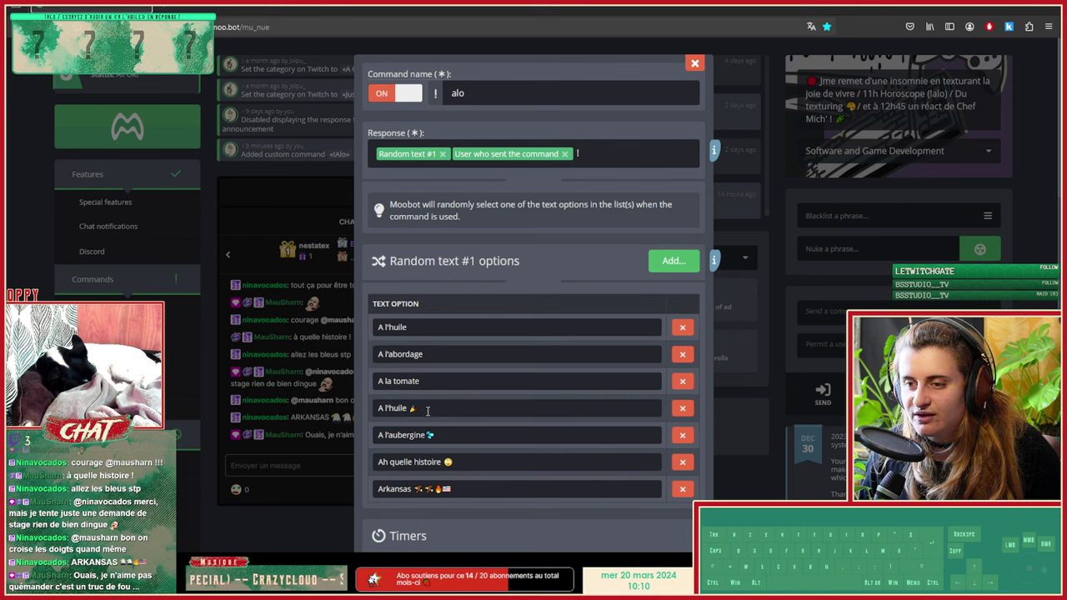
{"action": "key", "text": "super+period"}
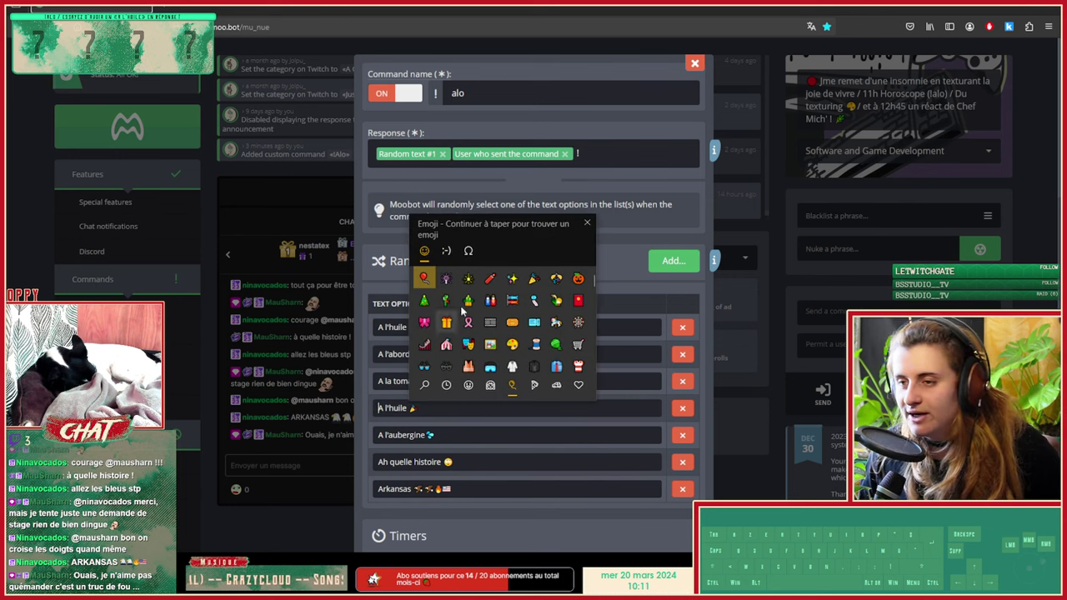
{"action": "left_click", "coordinate": [512, 279]}
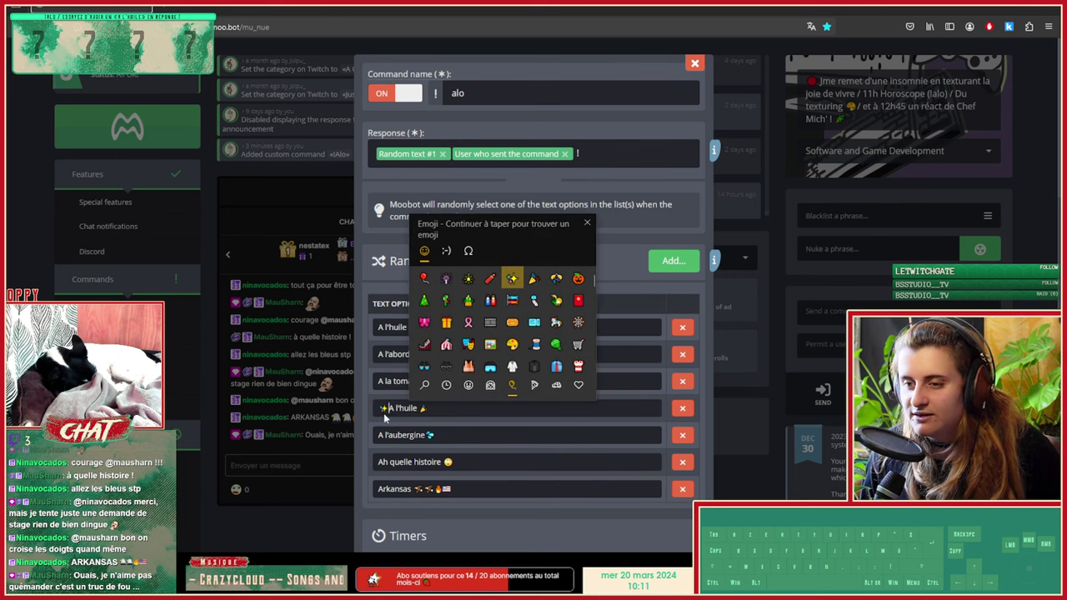
{"action": "left_click", "coordinate": [419, 409]}
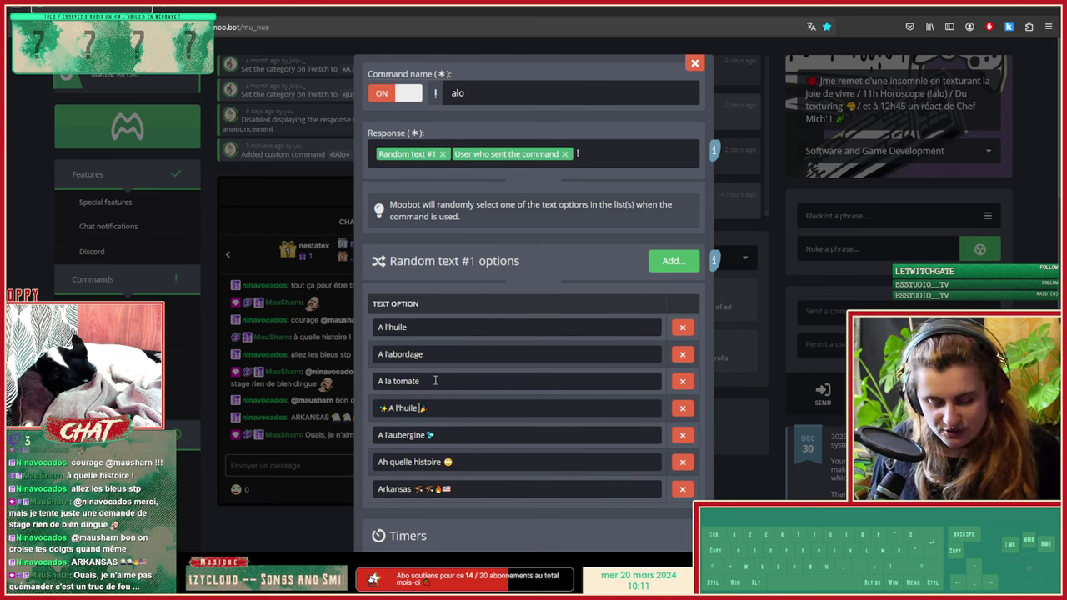
{"action": "key", "text": "super+period"}
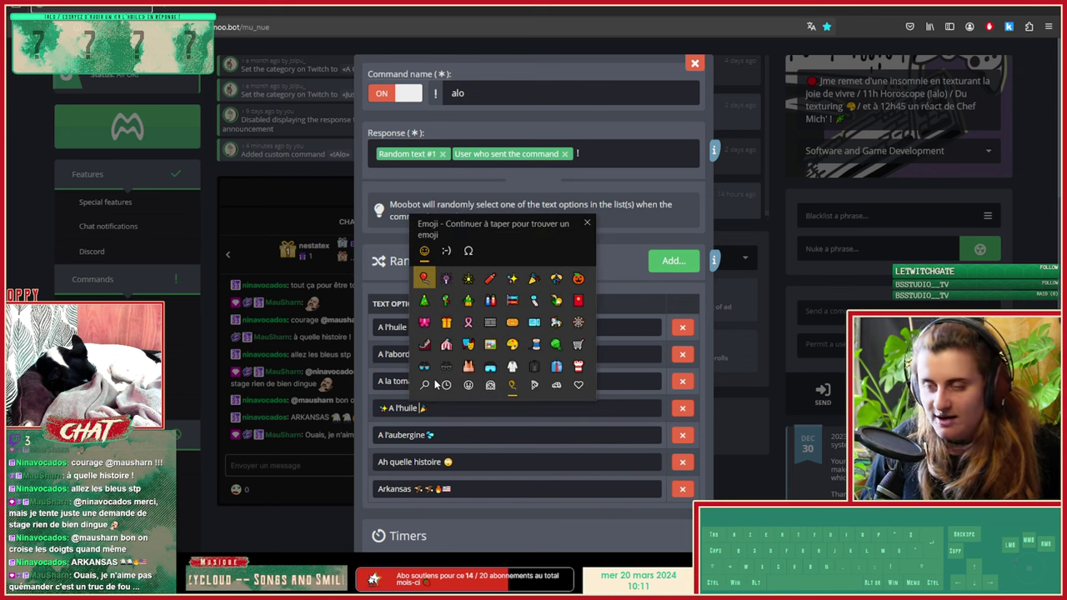
{"action": "left_click", "coordinate": [514, 280]}
{"action": "key", "text": "Escape"}
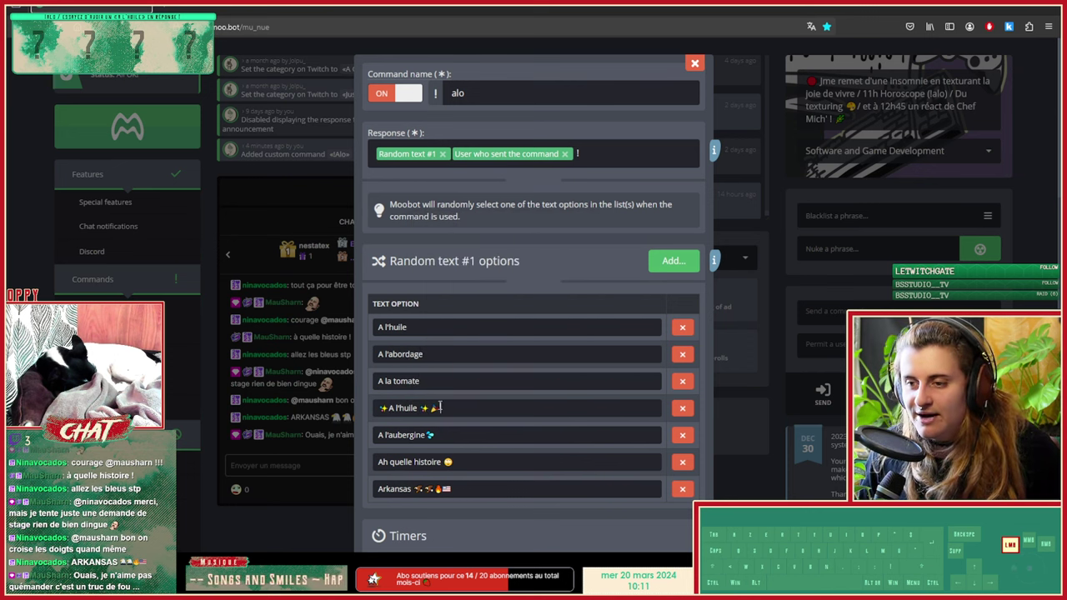
Step: Copy the party popper emoji in the fourth option to the very start of its text
{"action": "left_click_drag", "start_coordinate": [440, 408], "coordinate": [430, 408]}
{"action": "key", "text": "ctrl+c"}
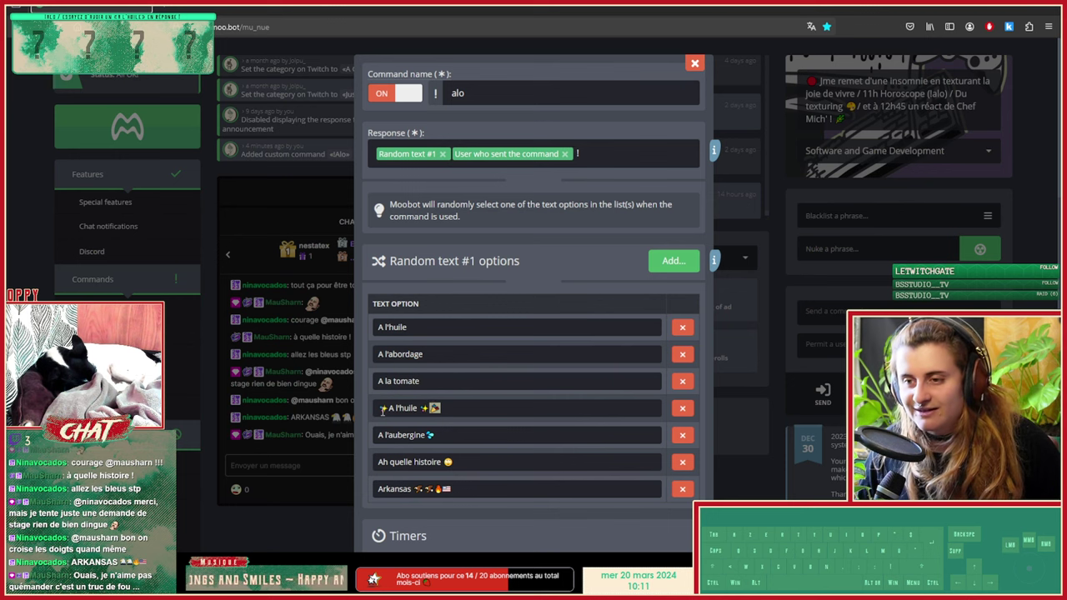
{"action": "left_click", "coordinate": [381, 408]}
{"action": "key", "text": "ctrl+v"}
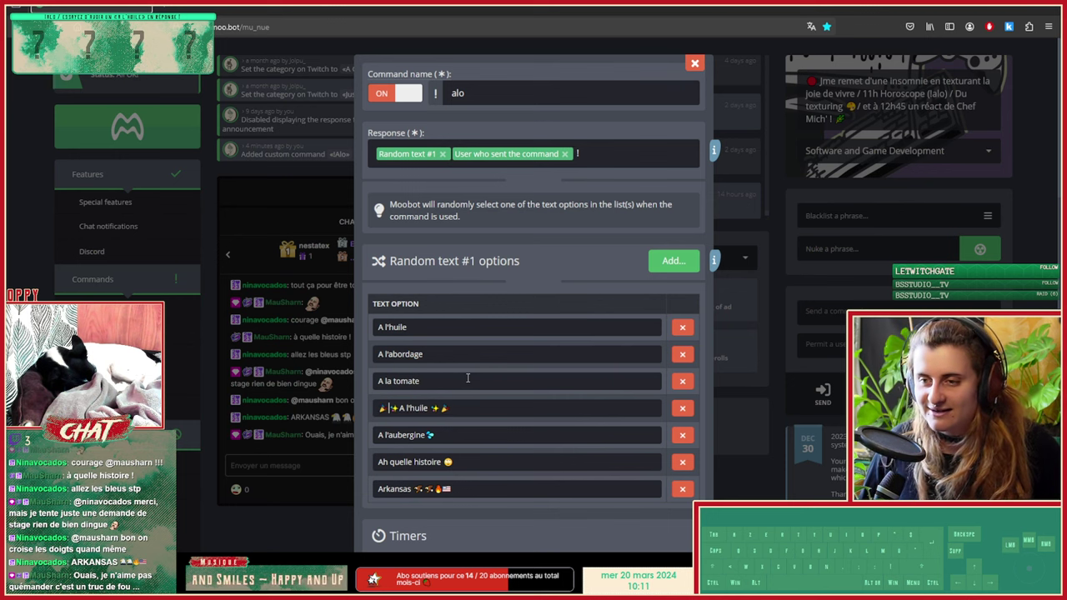
Step: Append a winking face emoji to the third text option, "A la tomate"
{"action": "left_click", "coordinate": [466, 381]}
{"action": "key", "text": "super+period"}
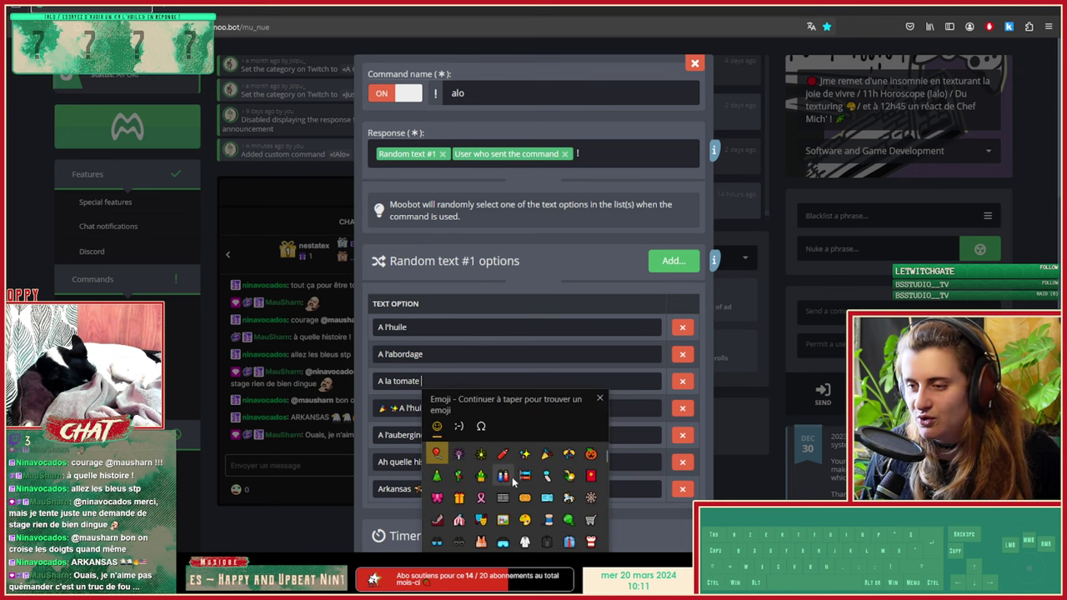
{"action": "scroll", "coordinate": [478, 540], "scroll_direction": "down", "scroll_amount": 1}
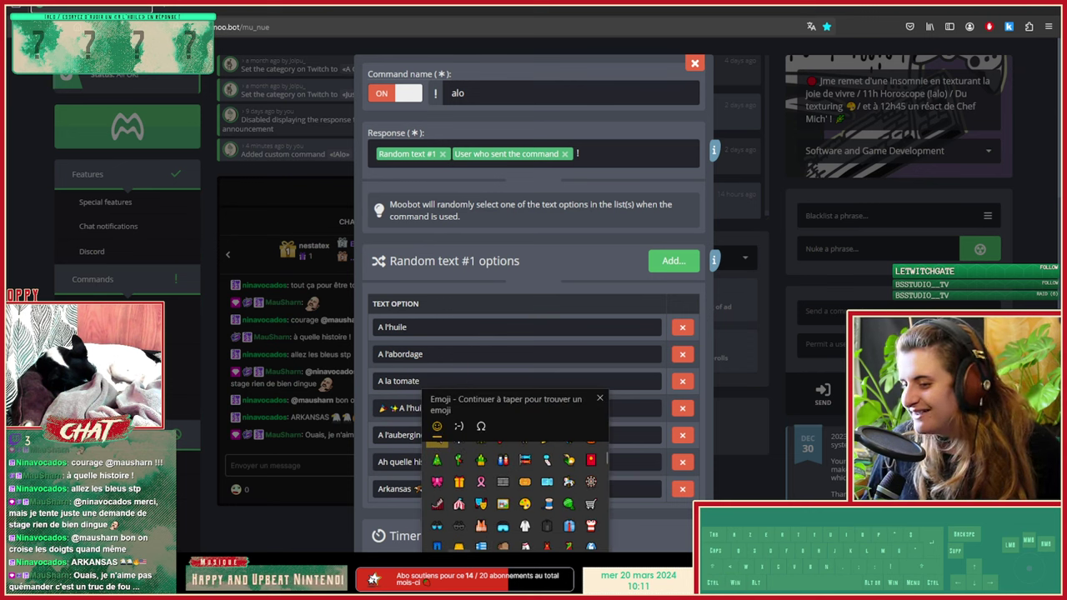
{"action": "left_click", "coordinate": [461, 562]}
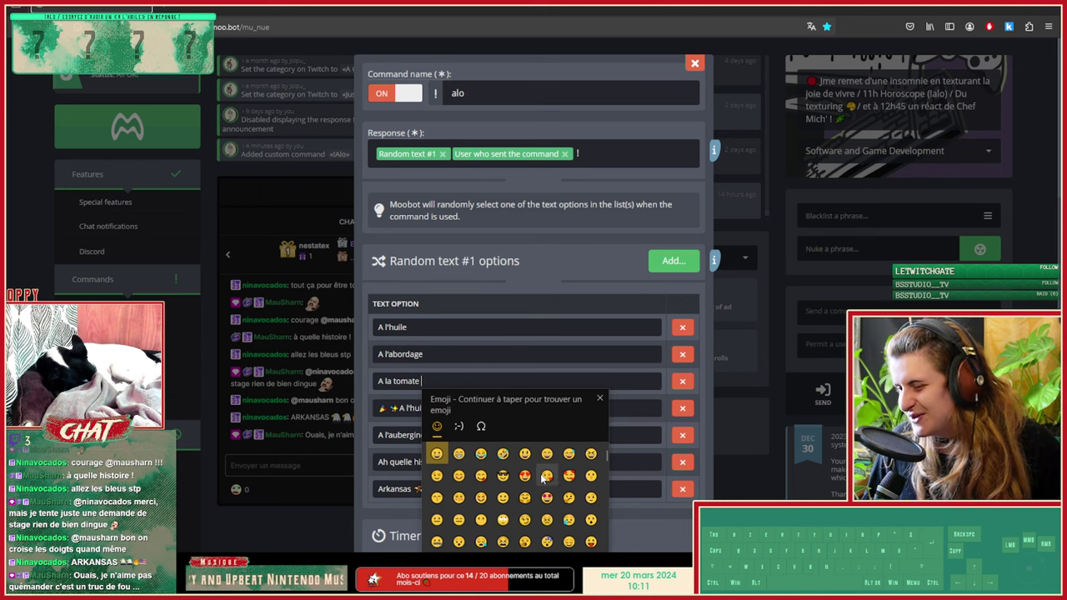
{"action": "left_click", "coordinate": [437, 475]}
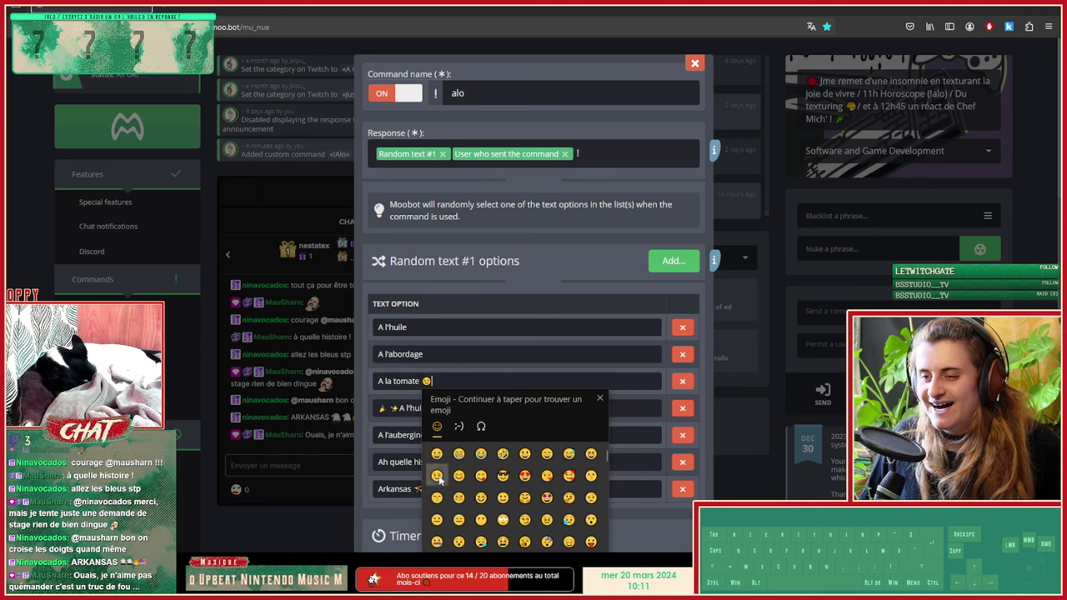
Step: Search the emojis for "pir" and append the parrot and the pirate flag to the second option, "A l'abordage"
{"action": "left_click", "coordinate": [459, 354]}
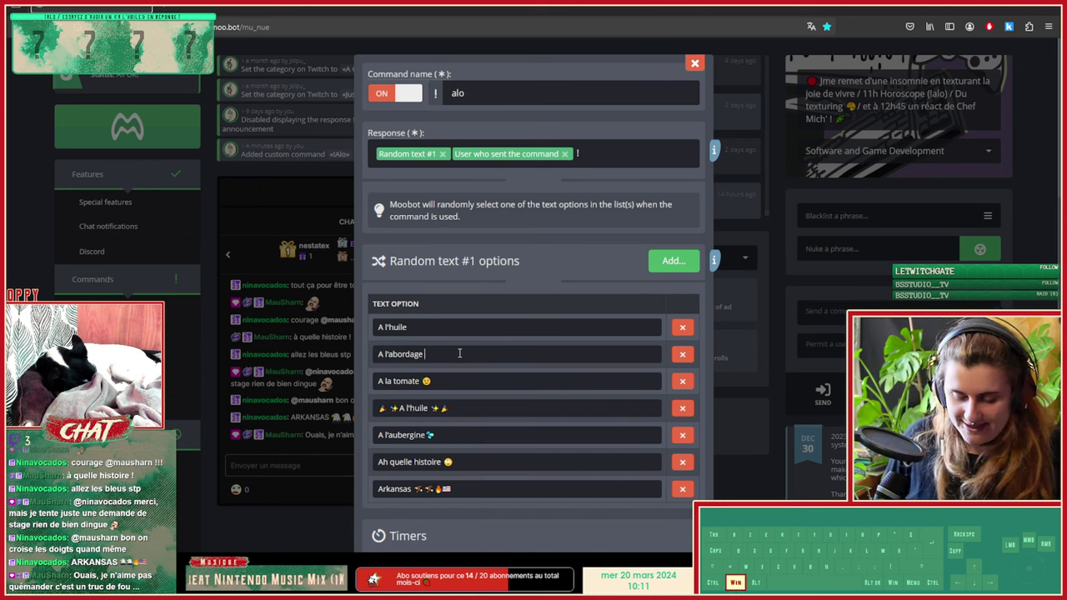
{"action": "key", "text": "super+period"}
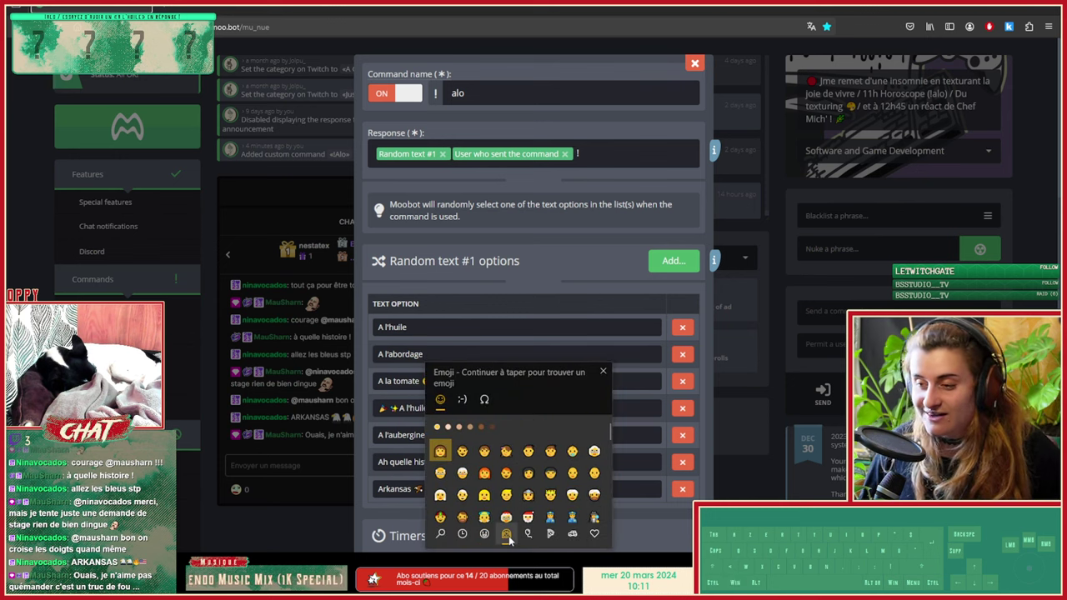
{"action": "type", "text": "pir"}
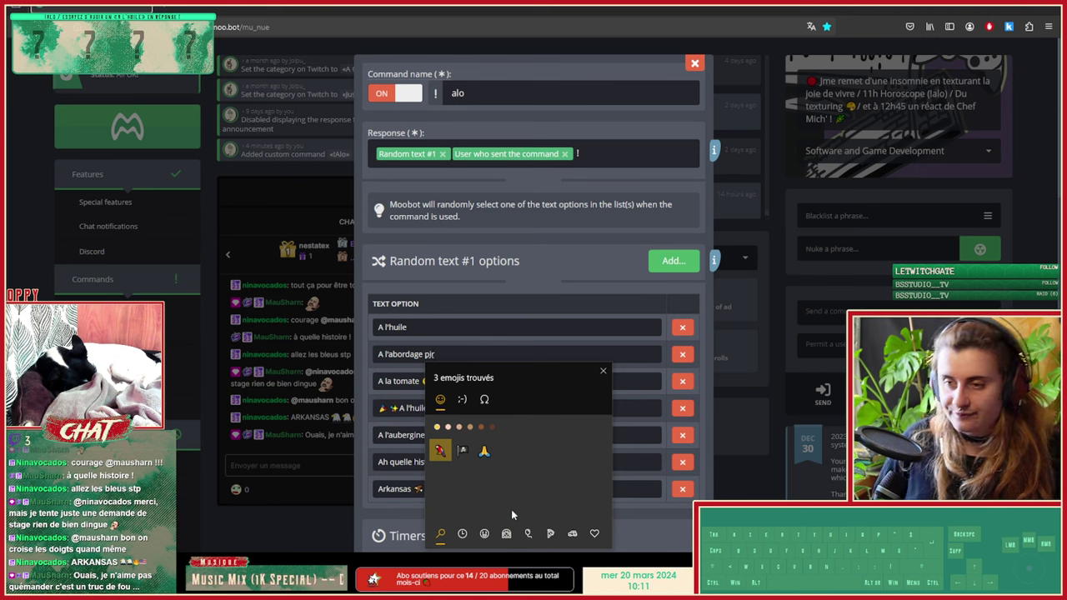
{"action": "left_click", "coordinate": [440, 451]}
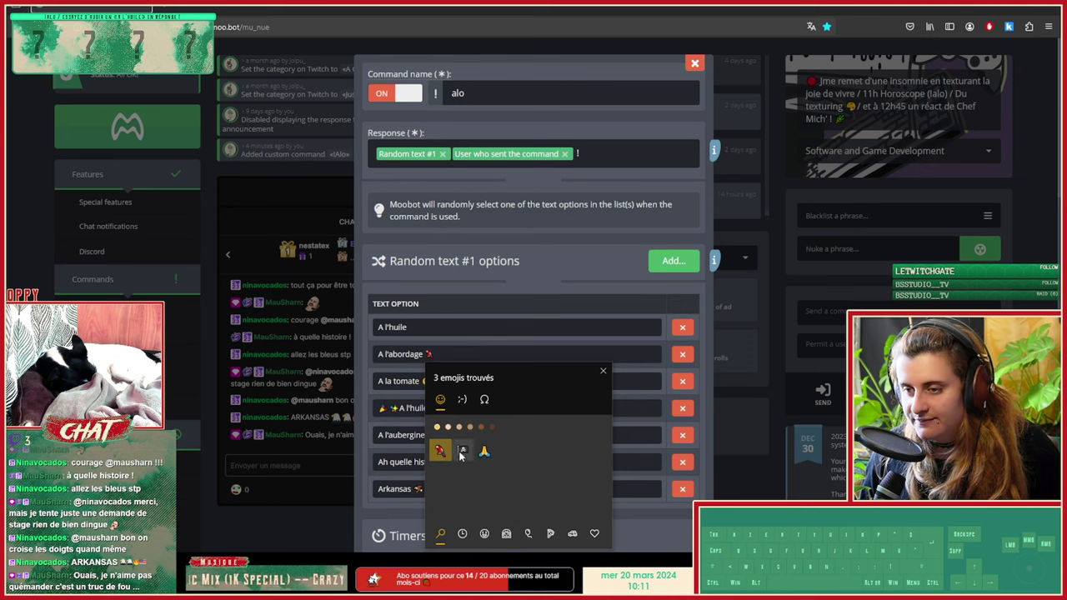
{"action": "left_click", "coordinate": [463, 450]}
Step: Replace the first text option with the emoji-decorated "A l'huile" text copied from the fourth option
{"action": "left_click", "coordinate": [429, 327]}
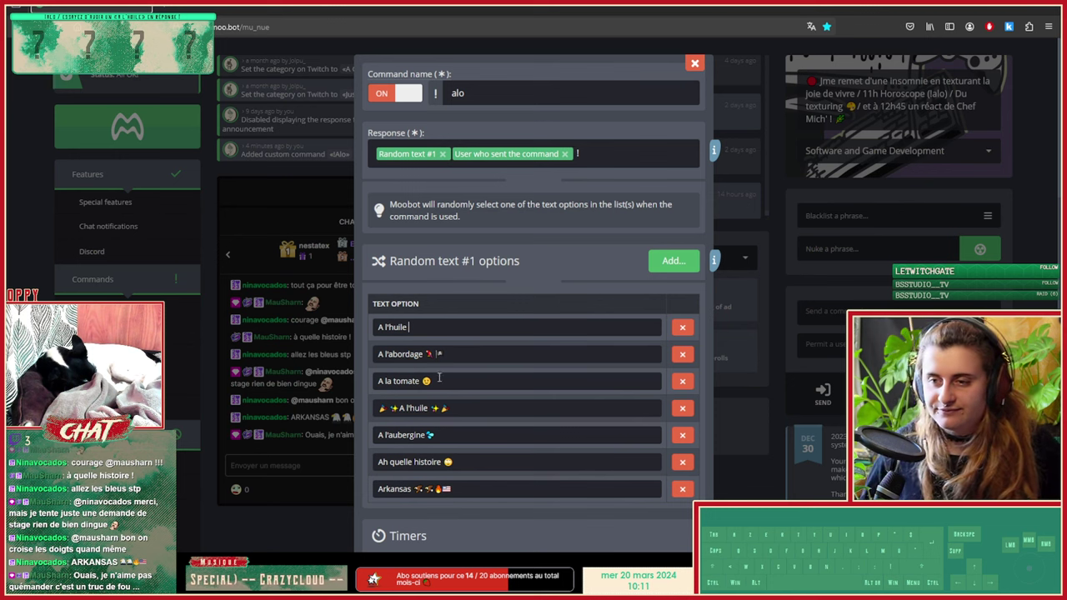
{"action": "left_click_drag", "start_coordinate": [454, 408], "coordinate": [368, 411]}
{"action": "left_click", "coordinate": [426, 327]}
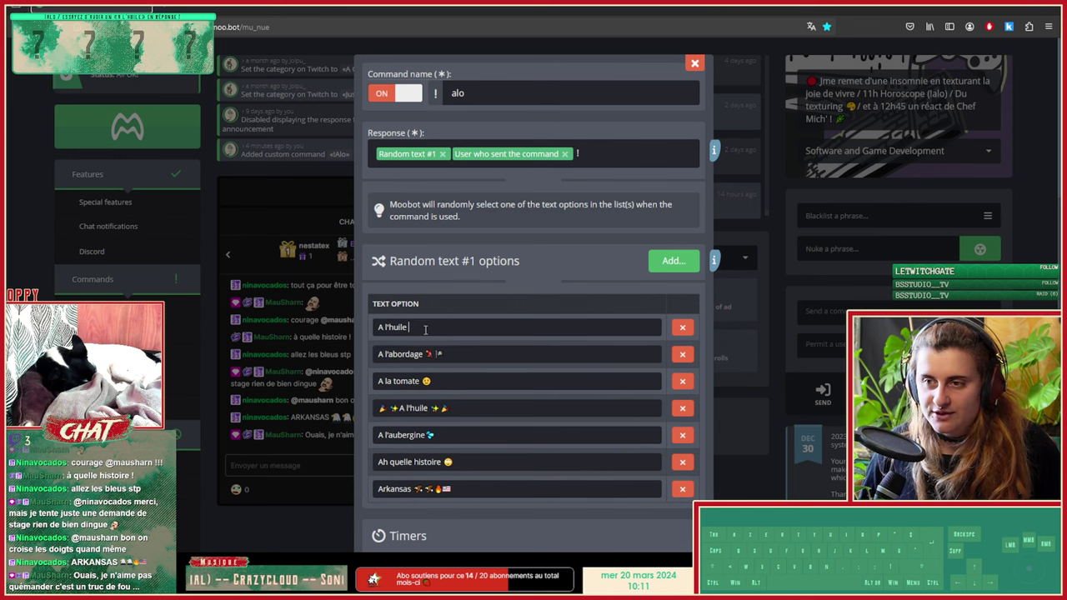
{"action": "key", "text": "ctrl+a"}
{"action": "key", "text": "ctrl+v"}
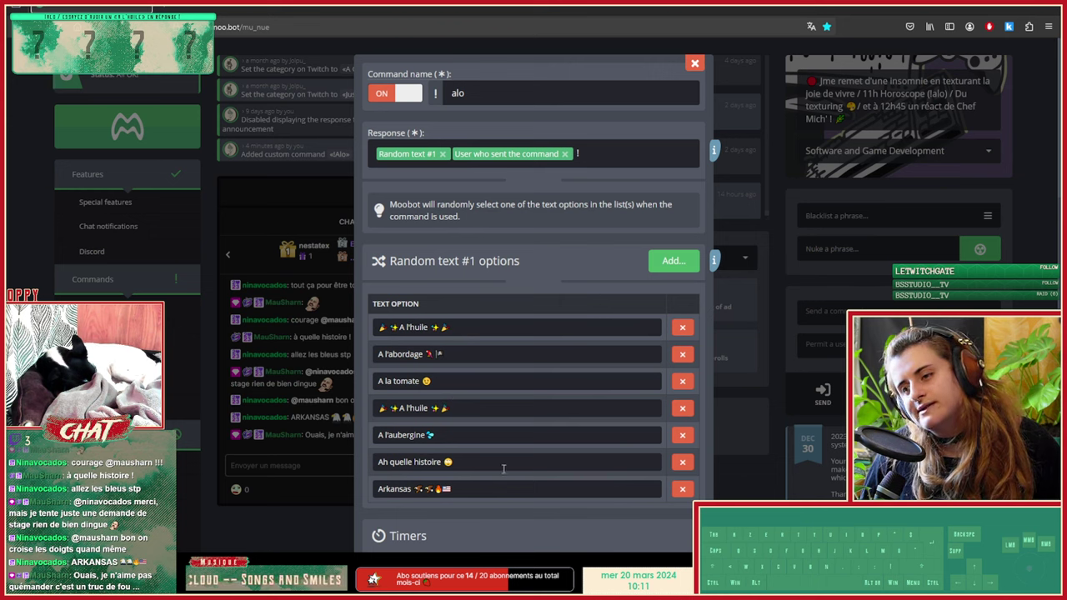
Step: Add two more random text options at the end of the list, both filled with the emoji-decorated "A l'huile" text
{"action": "left_click", "coordinate": [673, 261]}
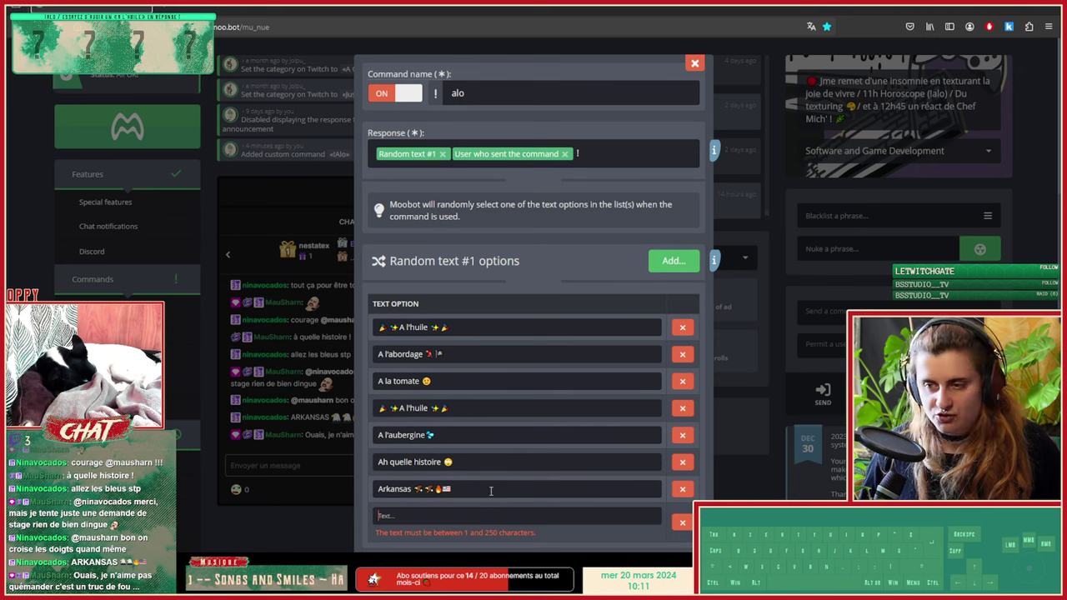
{"action": "key", "text": "ctrl+v"}
{"action": "scroll", "coordinate": [492, 476], "scroll_direction": "down", "scroll_amount": 1}
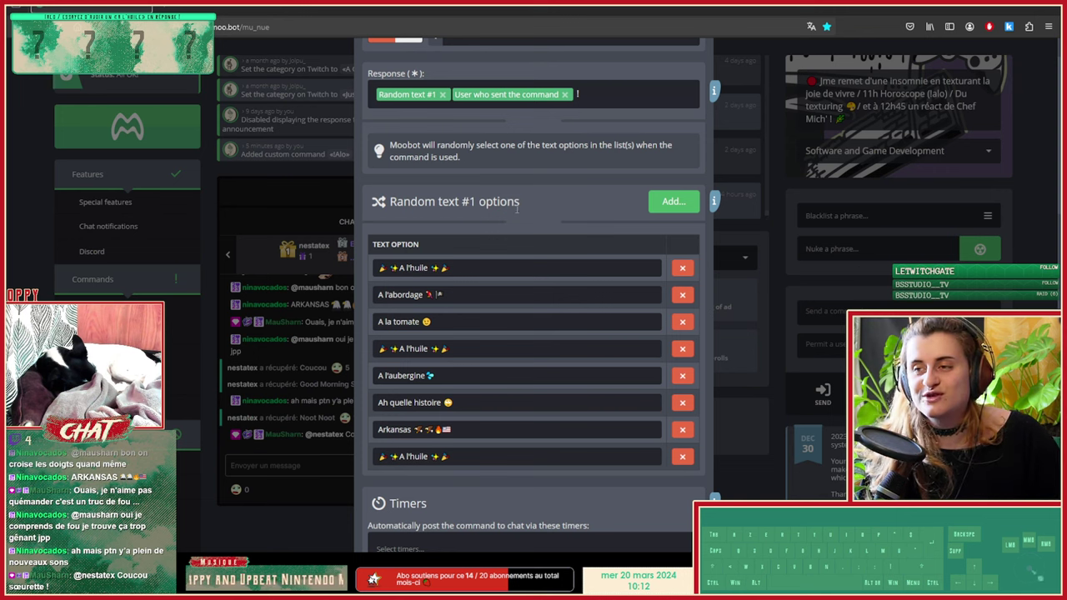
{"action": "left_click_drag", "start_coordinate": [463, 267], "coordinate": [379, 268]}
{"action": "left_click", "coordinate": [426, 295]}
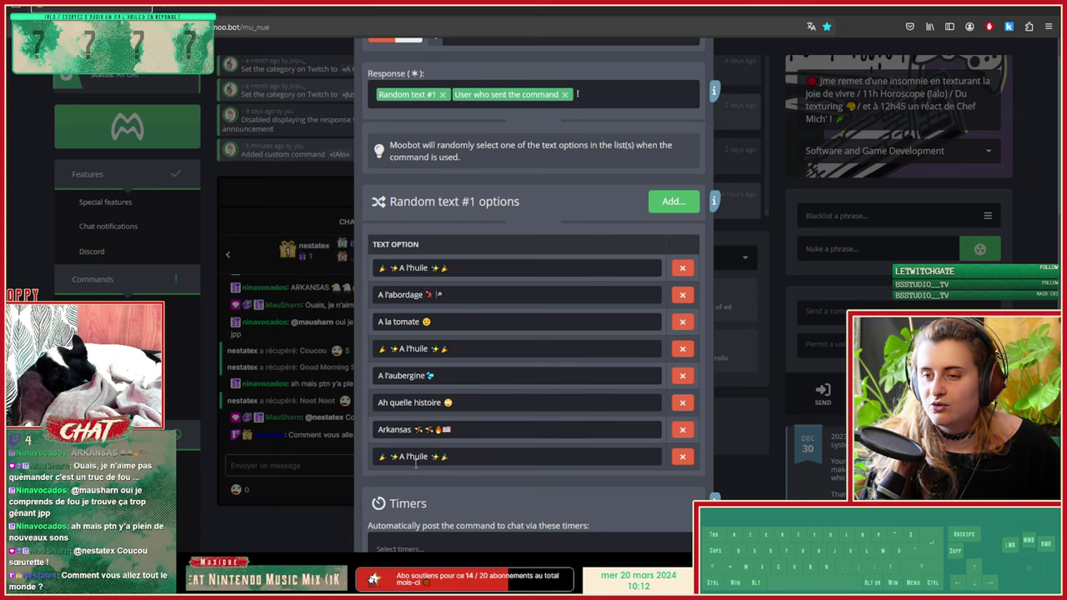
{"action": "left_click", "coordinate": [425, 291]}
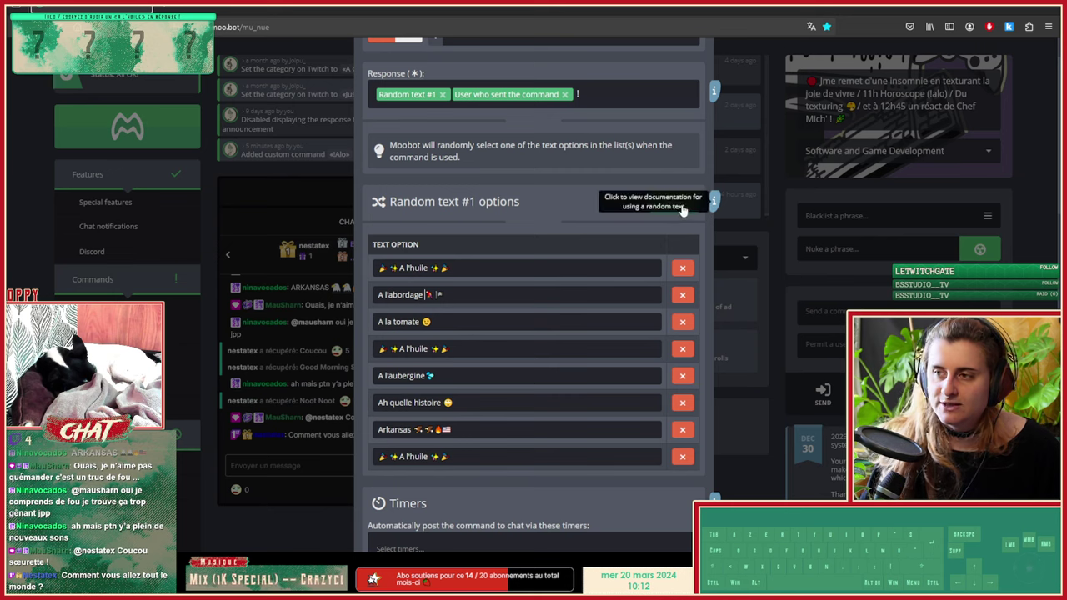
{"action": "left_click", "coordinate": [713, 201]}
{"action": "left_click", "coordinate": [714, 42]}
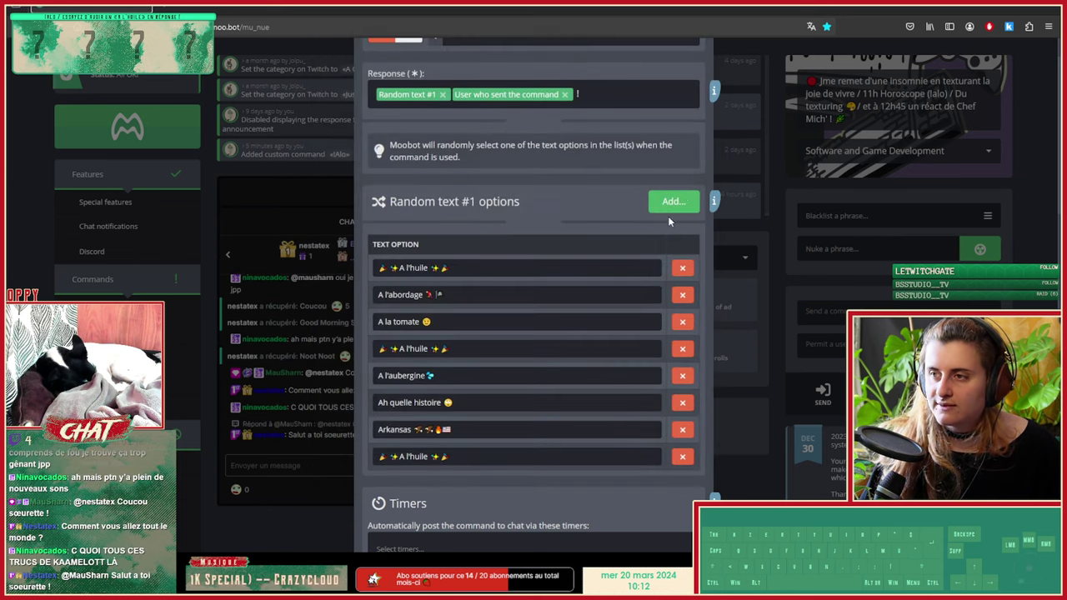
{"action": "left_click", "coordinate": [674, 201]}
{"action": "left_click", "coordinate": [432, 482]}
{"action": "key", "text": "ctrl+v"}
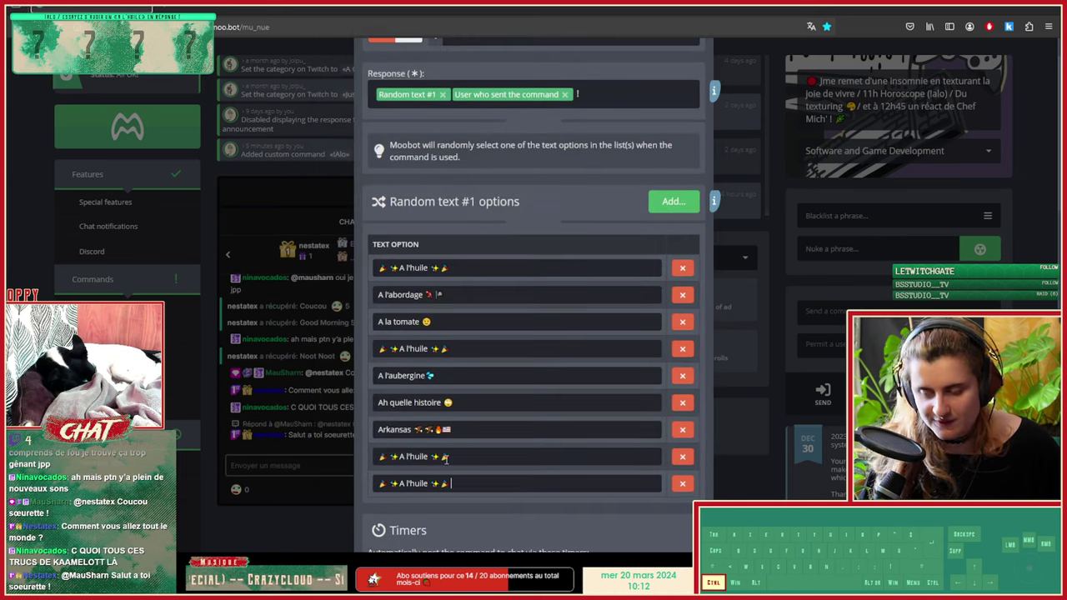
{"action": "scroll", "coordinate": [574, 394], "scroll_direction": "down", "scroll_amount": 5}
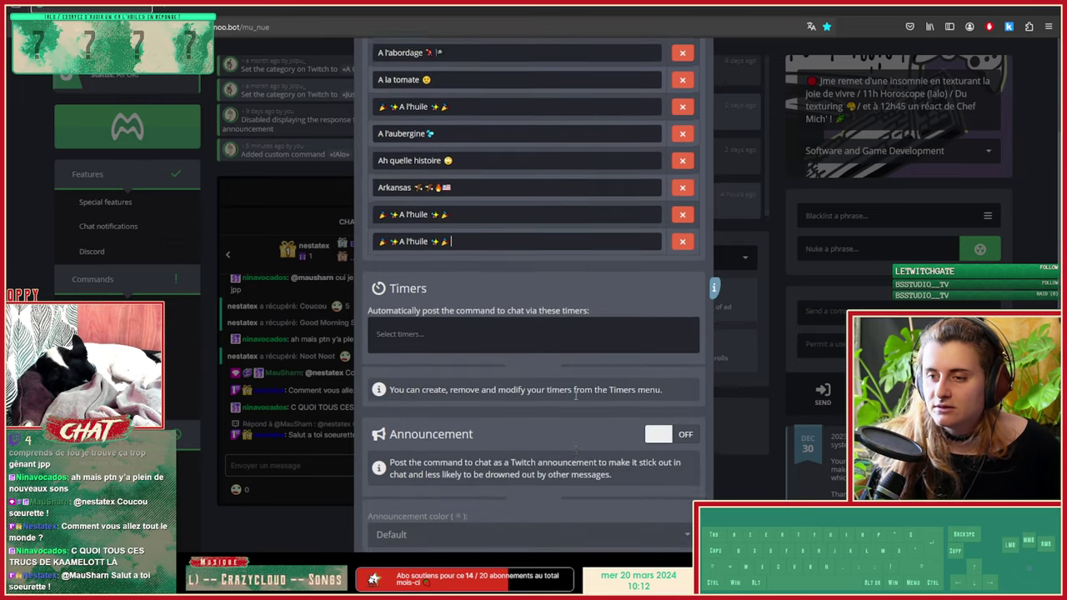
{"action": "left_click", "coordinate": [479, 286]}
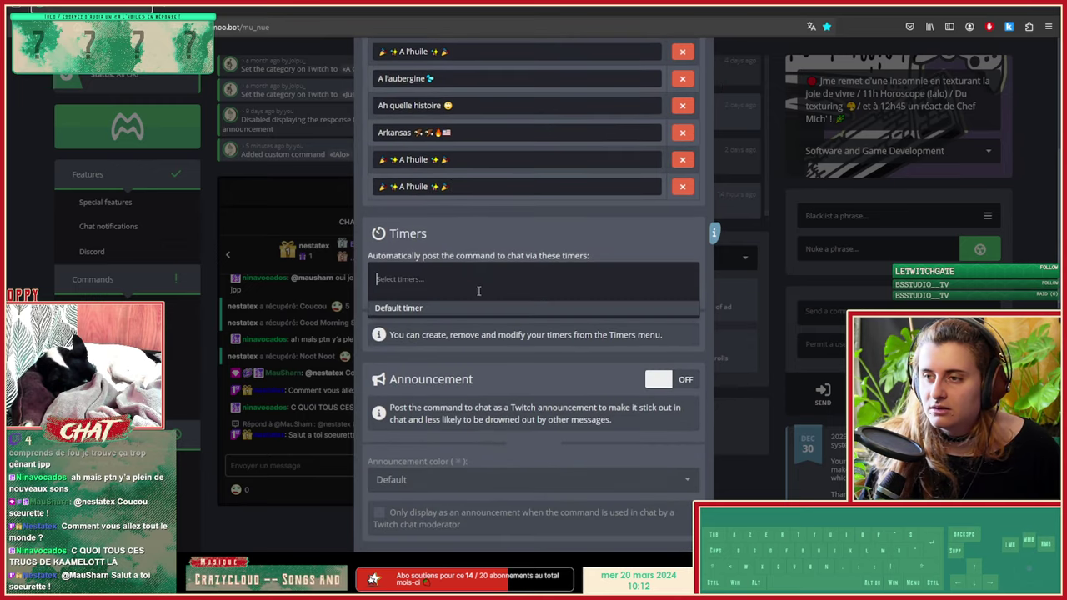
{"action": "left_click", "coordinate": [460, 357]}
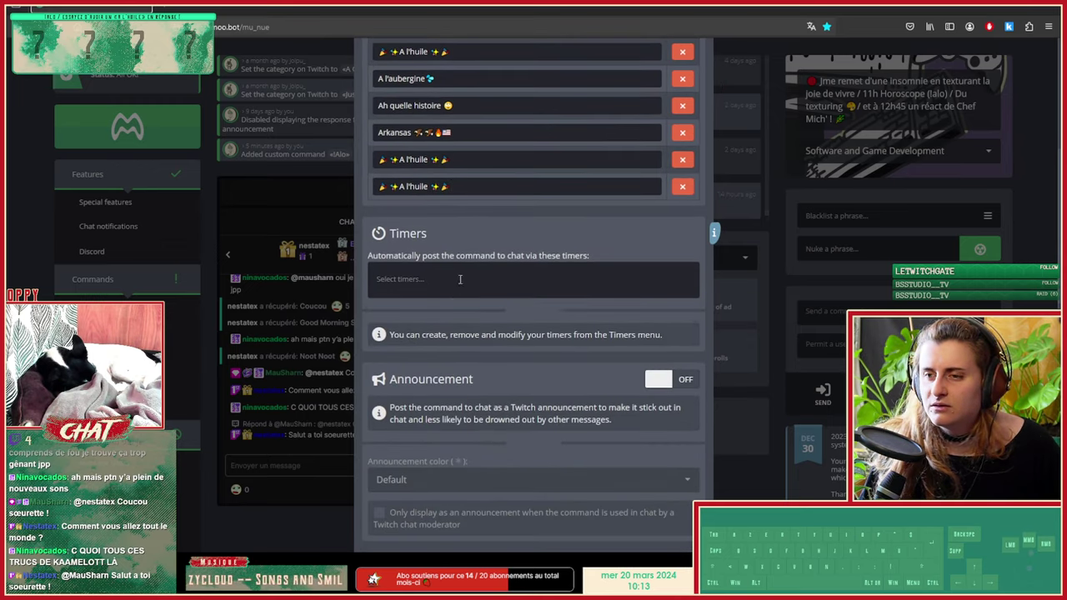
{"action": "scroll", "coordinate": [460, 280], "scroll_direction": "down", "scroll_amount": 1}
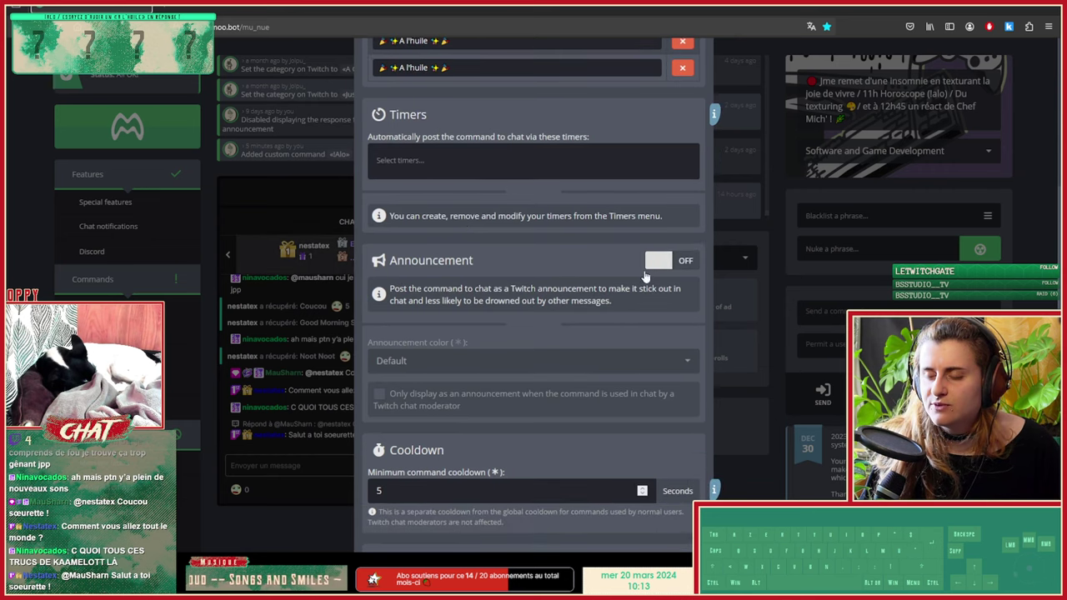
Step: Try a minimum command cooldown of 0 seconds, and set it back to 5 seconds
{"action": "scroll", "coordinate": [535, 329], "scroll_direction": "down", "scroll_amount": 2}
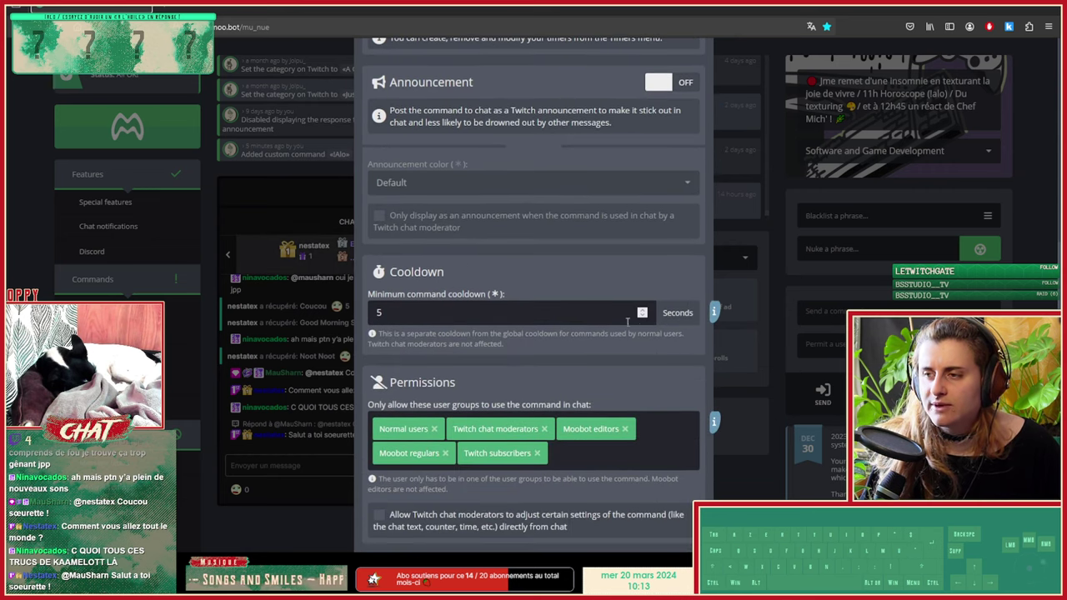
{"action": "left_click", "coordinate": [442, 313]}
{"action": "key", "text": "BackSpace"}
{"action": "type", "text": "0"}
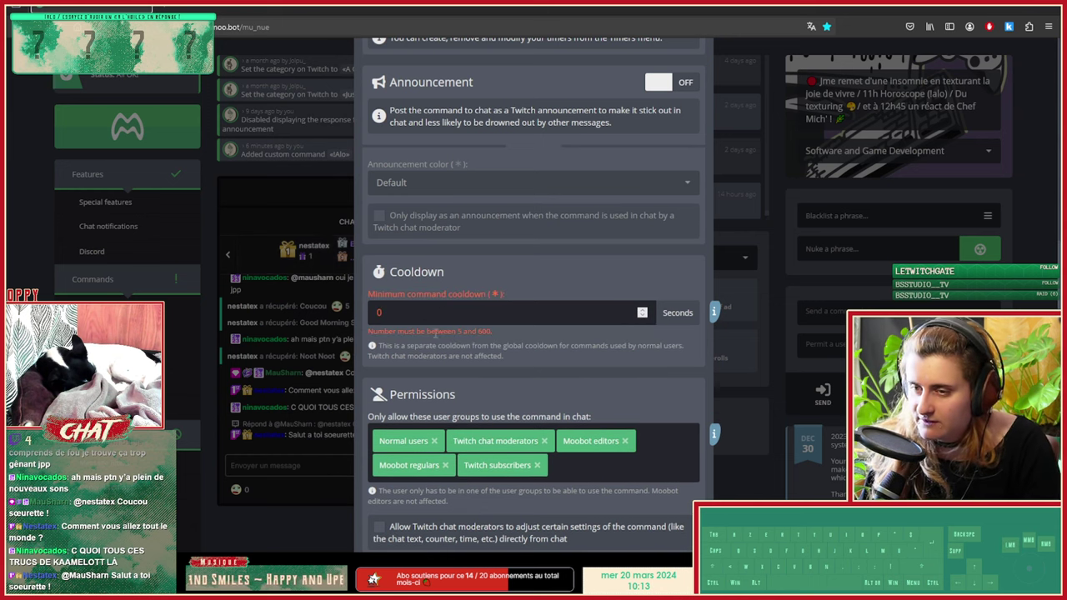
{"action": "left_click_drag", "start_coordinate": [488, 346], "coordinate": [587, 342]}
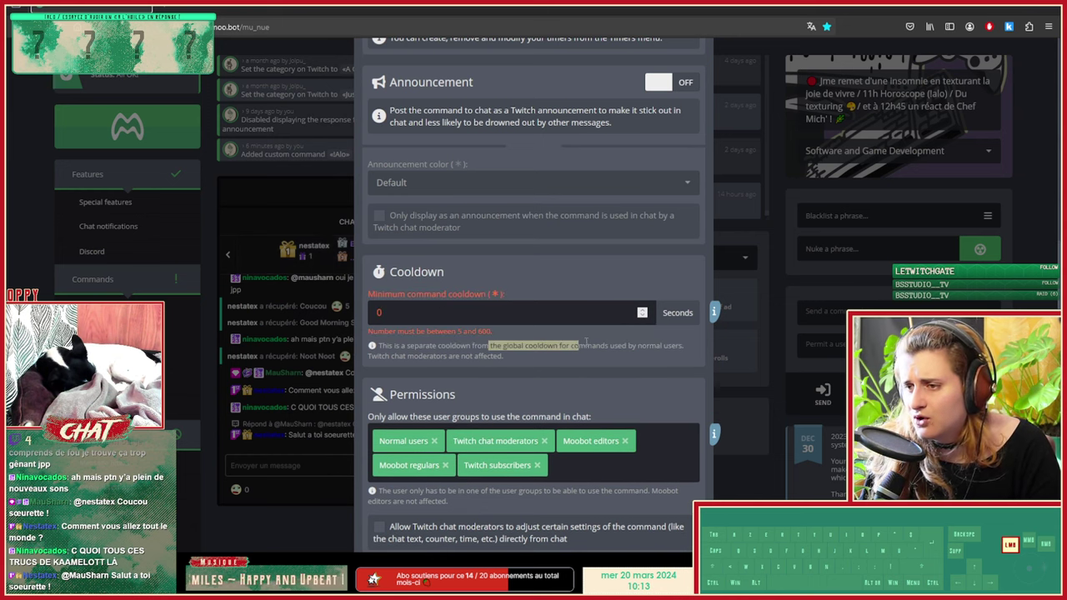
{"action": "left_click", "coordinate": [434, 321]}
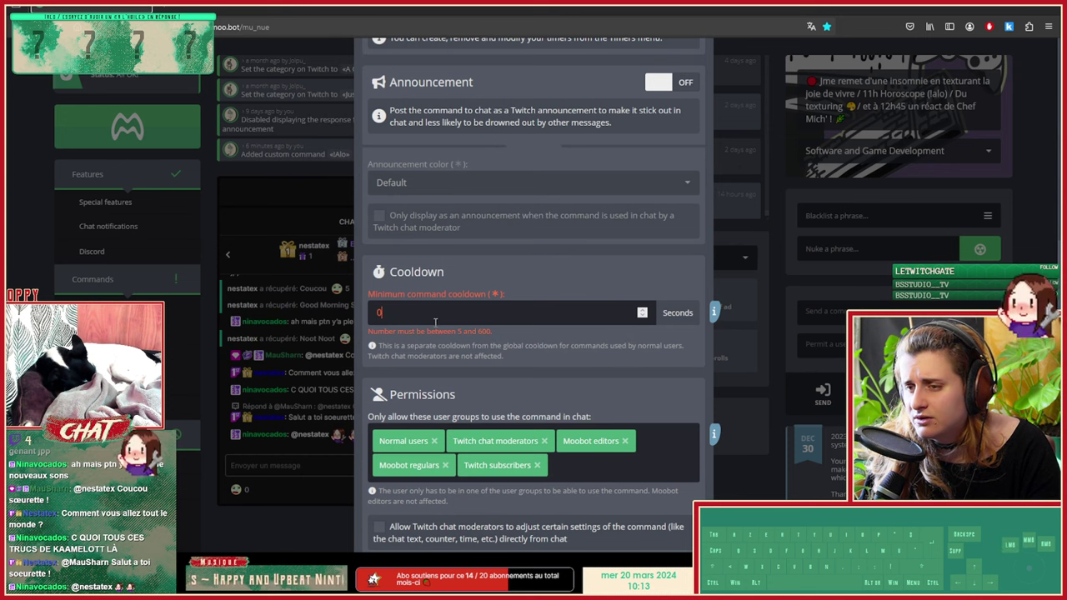
{"action": "key", "text": "BackSpace"}
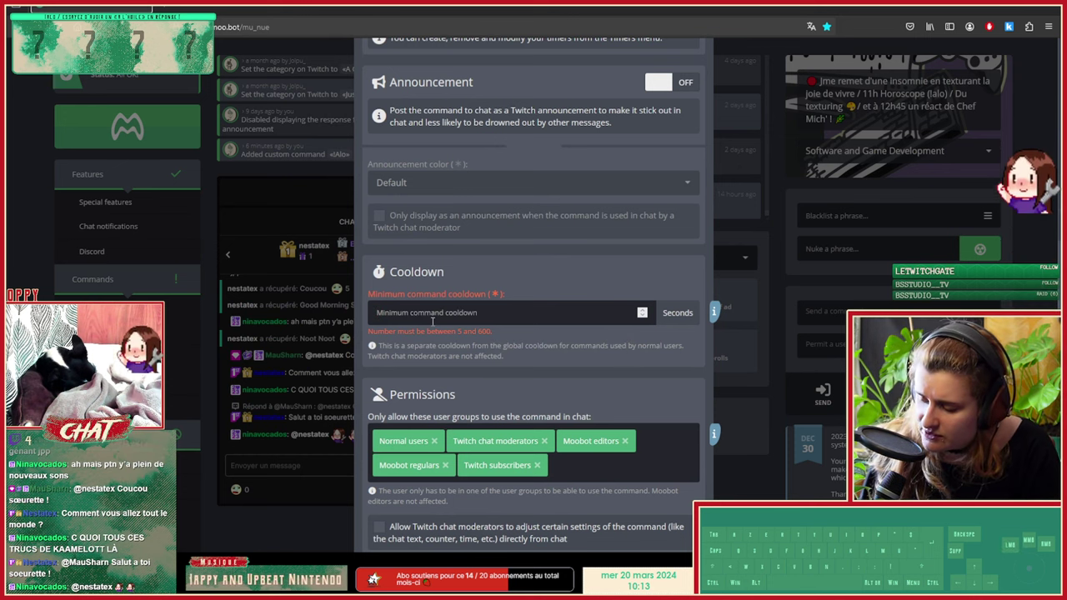
{"action": "type", "text": "5"}
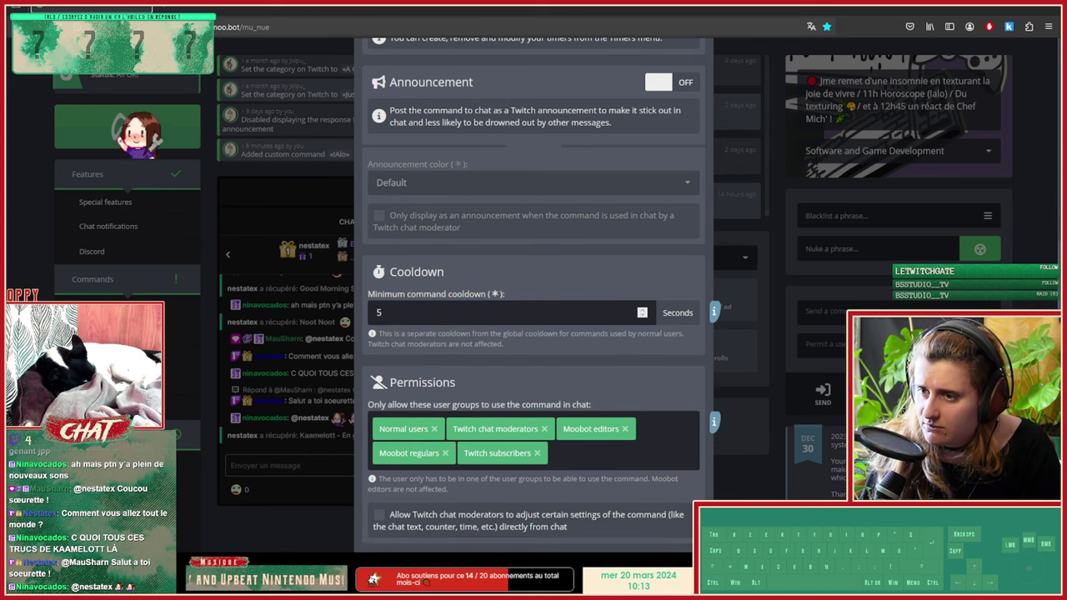
Step: Try turning on the command's expiration, read its description, and switch it off again
{"action": "scroll", "coordinate": [451, 370], "scroll_direction": "down", "scroll_amount": 3}
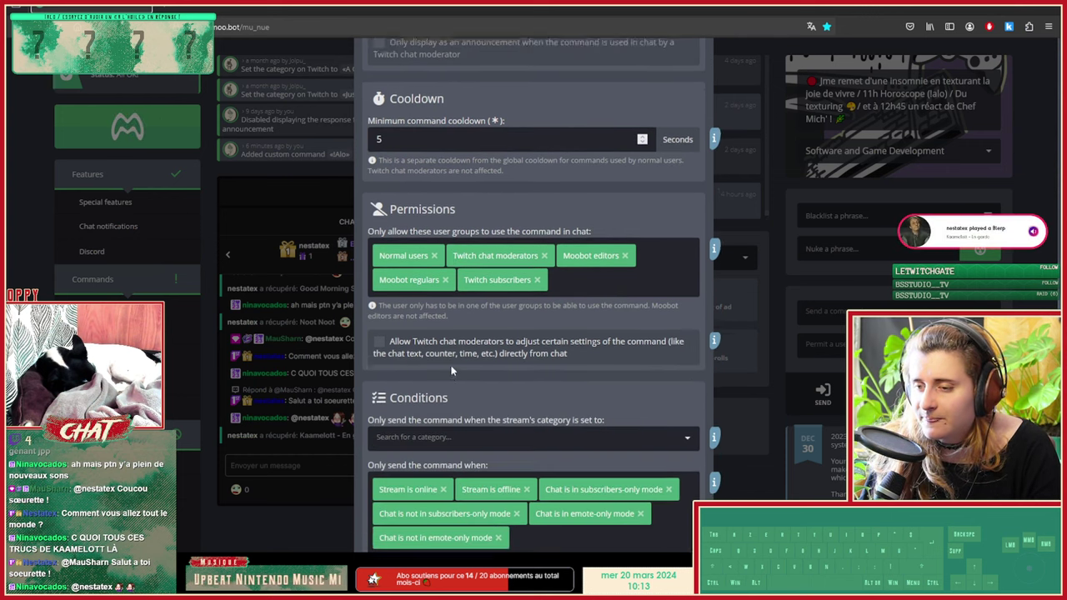
{"action": "scroll", "coordinate": [451, 370], "scroll_direction": "down", "scroll_amount": 4}
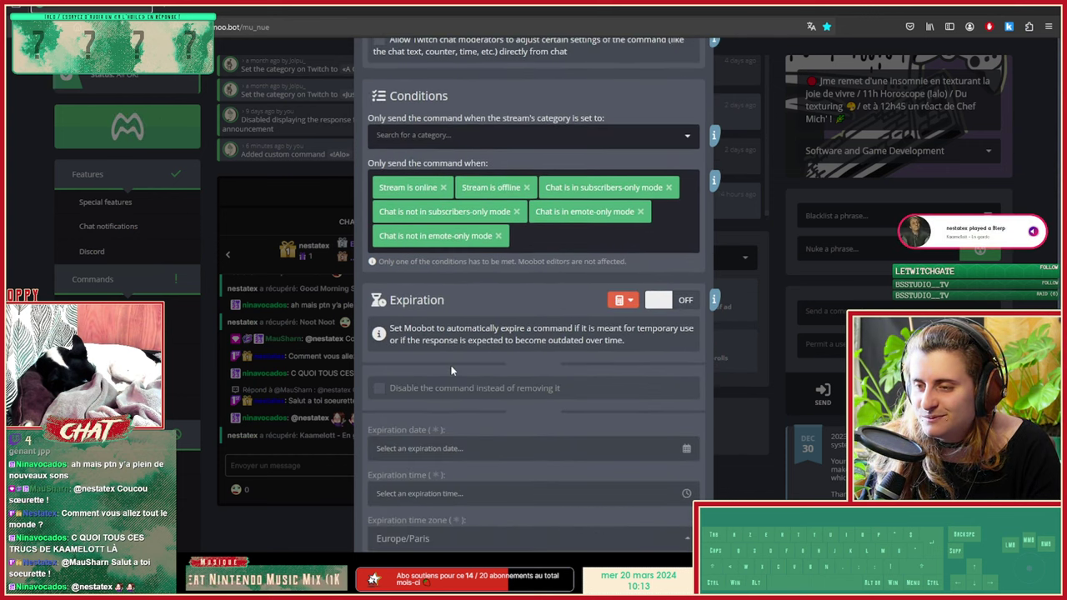
{"action": "scroll", "coordinate": [451, 370], "scroll_direction": "down", "scroll_amount": 1}
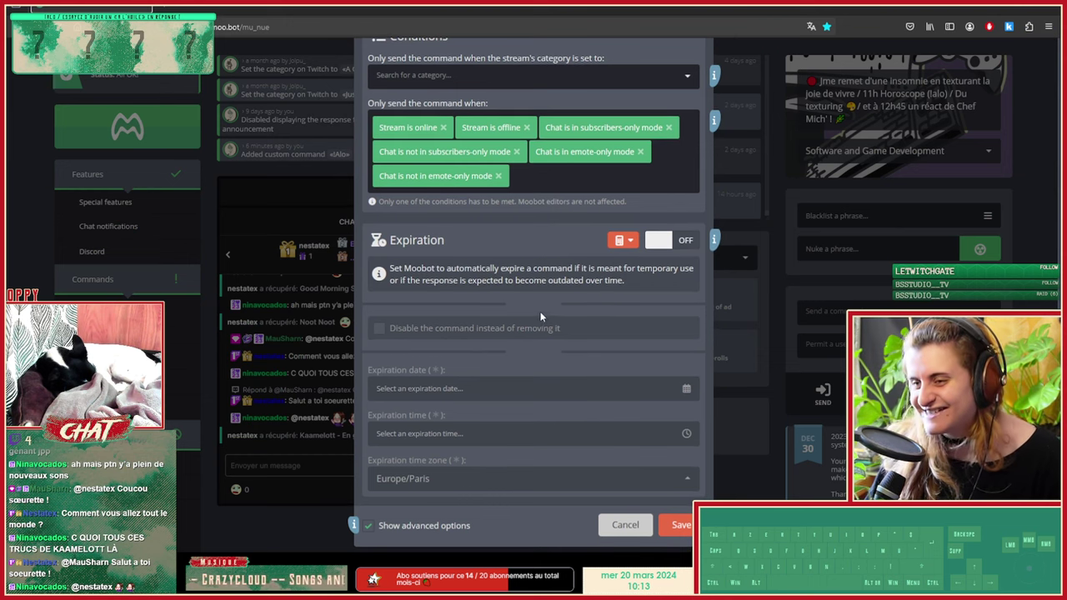
{"action": "left_click", "coordinate": [663, 241]}
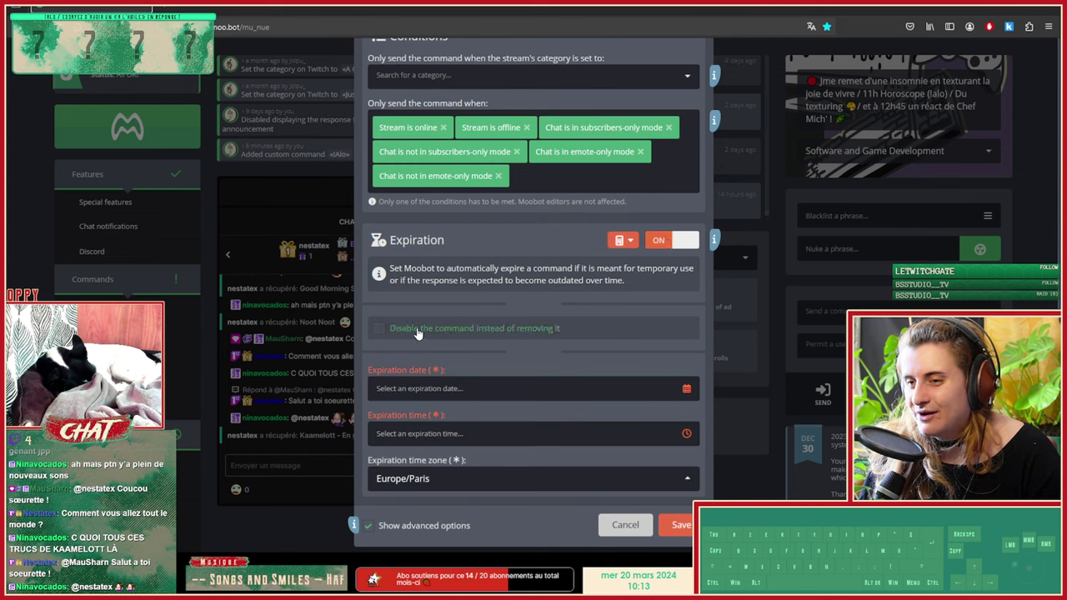
{"action": "left_click_drag", "start_coordinate": [426, 268], "coordinate": [592, 269]}
{"action": "left_click", "coordinate": [651, 288]}
{"action": "left_click", "coordinate": [543, 264]}
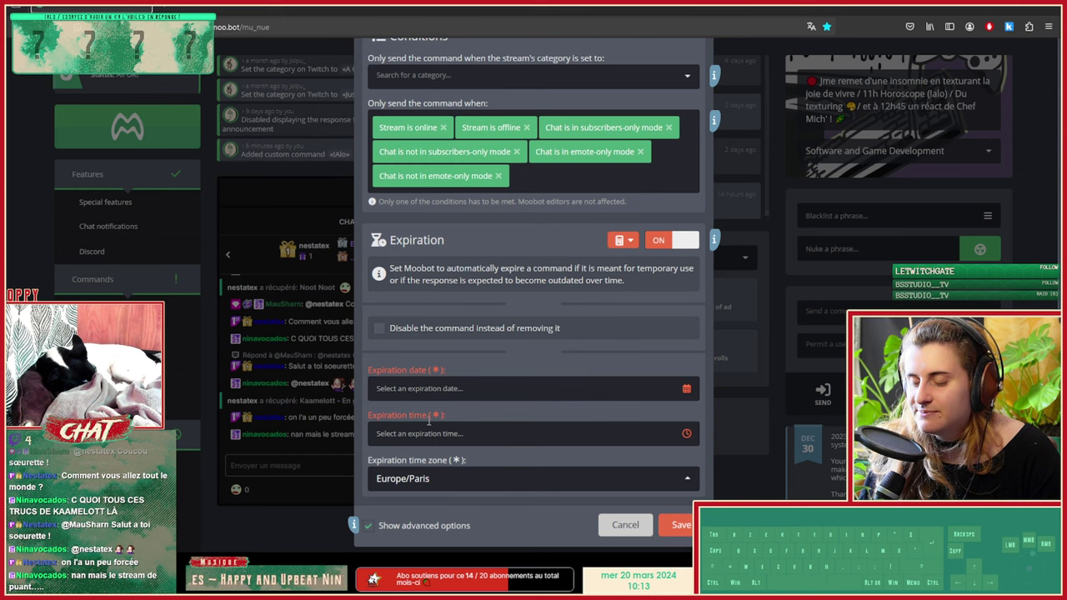
{"action": "left_click", "coordinate": [671, 240]}
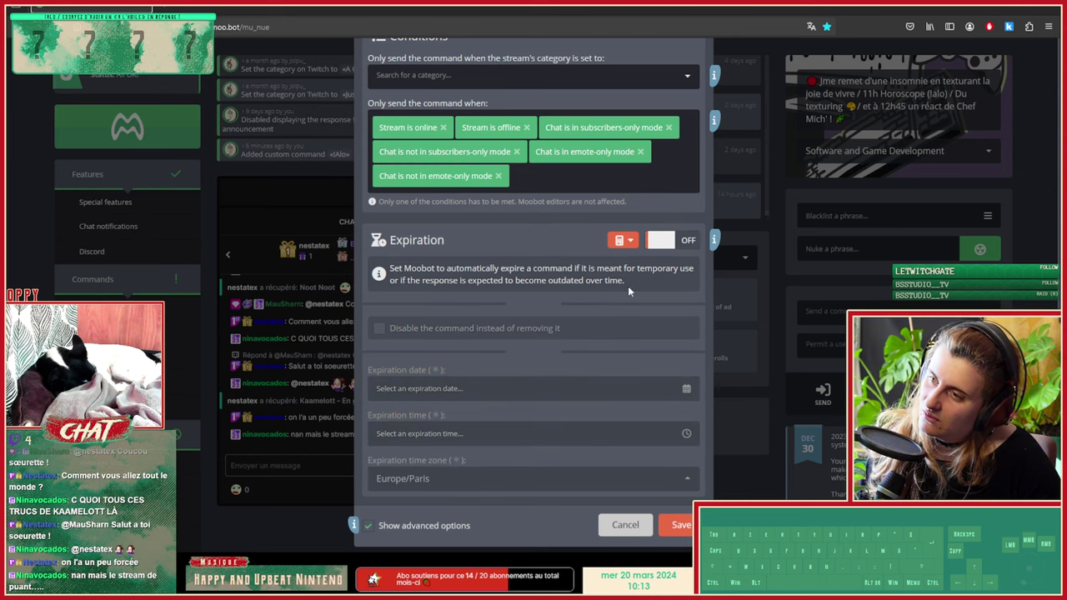
Step: Save the !alo command and put the browser away to return to Substance 3D Painter
{"action": "left_click", "coordinate": [680, 525]}
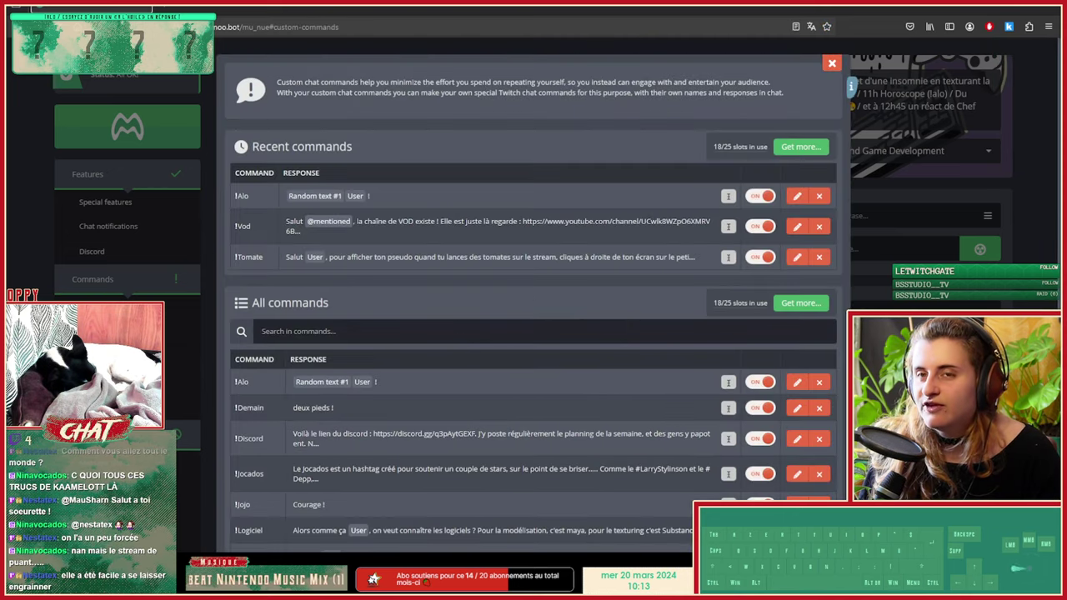
{"action": "left_click", "coordinate": [997, 7]}
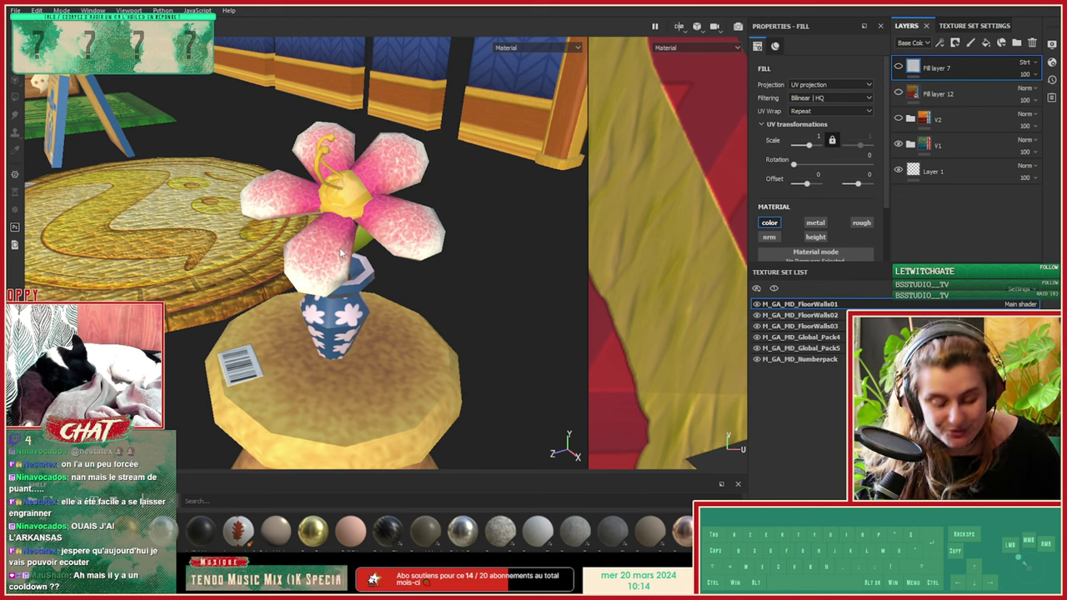
Step: Examine the flower vase, round table and wooden chair, and return to the board topped with character heads
{"action": "left_click_drag", "start_coordinate": [287, 232], "coordinate": [366, 297], "text": "alt"}
{"action": "right_click_drag", "start_coordinate": [367, 298], "coordinate": [50, 253], "text": "alt"}
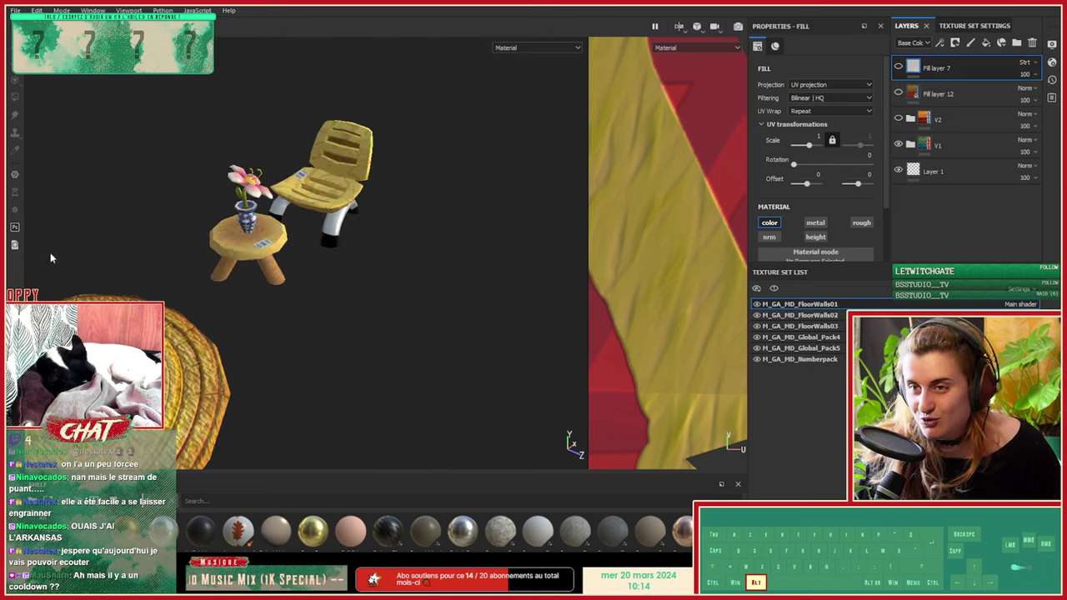
{"action": "left_click_drag", "start_coordinate": [411, 252], "coordinate": [395, 299], "text": "alt"}
{"action": "middle_click_drag", "start_coordinate": [395, 299], "coordinate": [500, 359], "text": "alt"}
{"action": "right_click_drag", "start_coordinate": [225, 280], "coordinate": [299, 361], "text": "alt"}
{"action": "left_click_drag", "start_coordinate": [299, 361], "coordinate": [327, 348], "text": "alt"}
{"action": "middle_click_drag", "start_coordinate": [326, 348], "coordinate": [96, 308], "text": "alt"}
{"action": "right_click_drag", "start_coordinate": [95, 308], "coordinate": [225, 294], "text": "alt"}
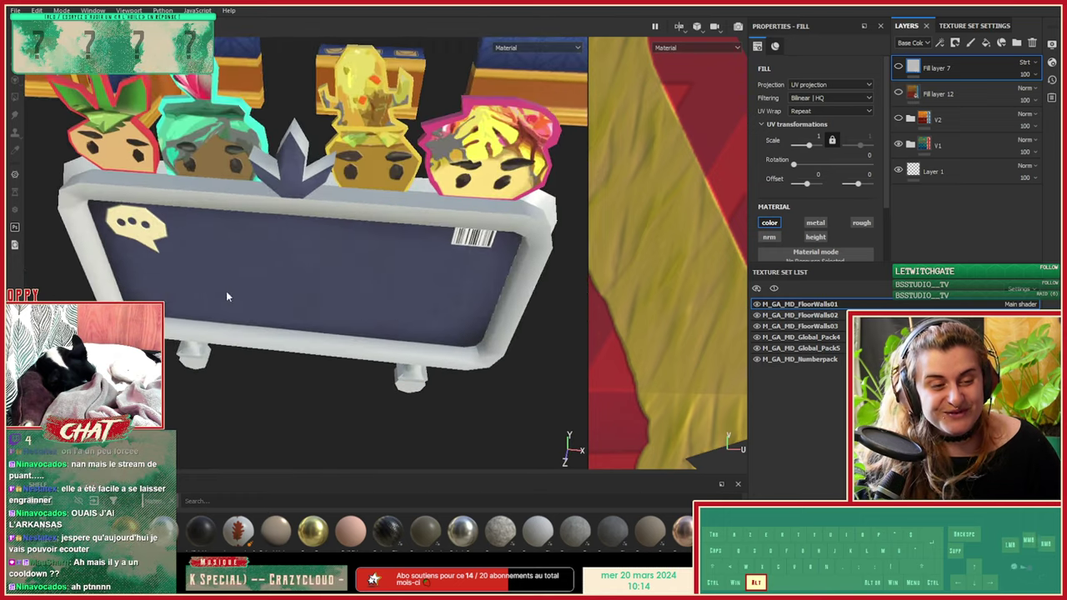
Step: Inspect the board's navy surface, grey frame and character heads from several angles and distances
{"action": "middle_click_drag", "start_coordinate": [225, 294], "coordinate": [279, 321], "text": "alt"}
{"action": "left_click_drag", "start_coordinate": [279, 320], "coordinate": [353, 270], "text": "alt"}
{"action": "right_click_drag", "start_coordinate": [353, 270], "coordinate": [326, 309], "text": "alt"}
{"action": "middle_click_drag", "start_coordinate": [326, 309], "coordinate": [310, 254], "text": "alt"}
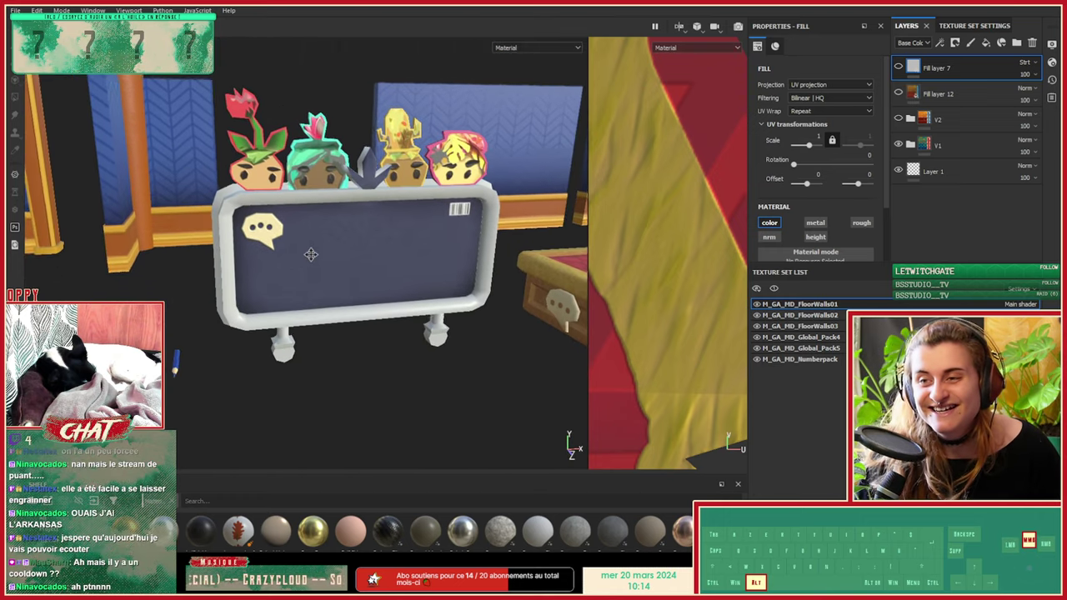
{"action": "right_click_drag", "start_coordinate": [310, 253], "coordinate": [385, 277], "text": "alt"}
{"action": "middle_click_drag", "start_coordinate": [385, 277], "coordinate": [228, 284], "text": "alt"}
{"action": "right_click_drag", "start_coordinate": [227, 284], "coordinate": [281, 340], "text": "alt"}
{"action": "left_click_drag", "start_coordinate": [280, 338], "coordinate": [234, 306], "text": "alt"}
{"action": "middle_click_drag", "start_coordinate": [234, 306], "coordinate": [302, 405], "text": "alt"}
{"action": "left_click_drag", "start_coordinate": [302, 405], "coordinate": [298, 284], "text": "alt"}
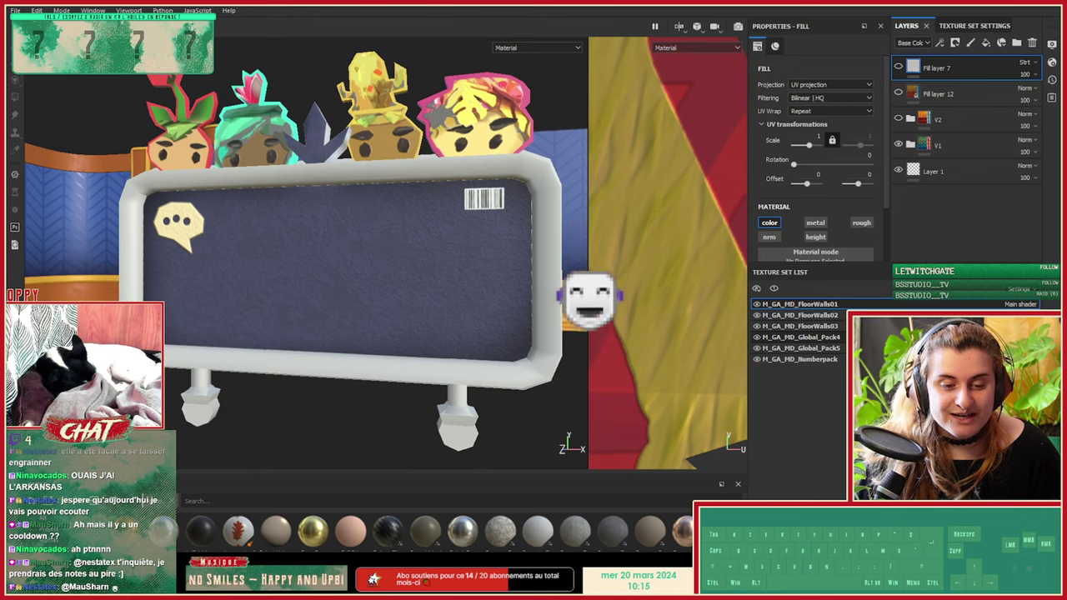
Step: Make M_GA_MD_Global_Pack4 the active texture set and bring the board into close view
{"action": "left_click", "coordinate": [828, 335]}
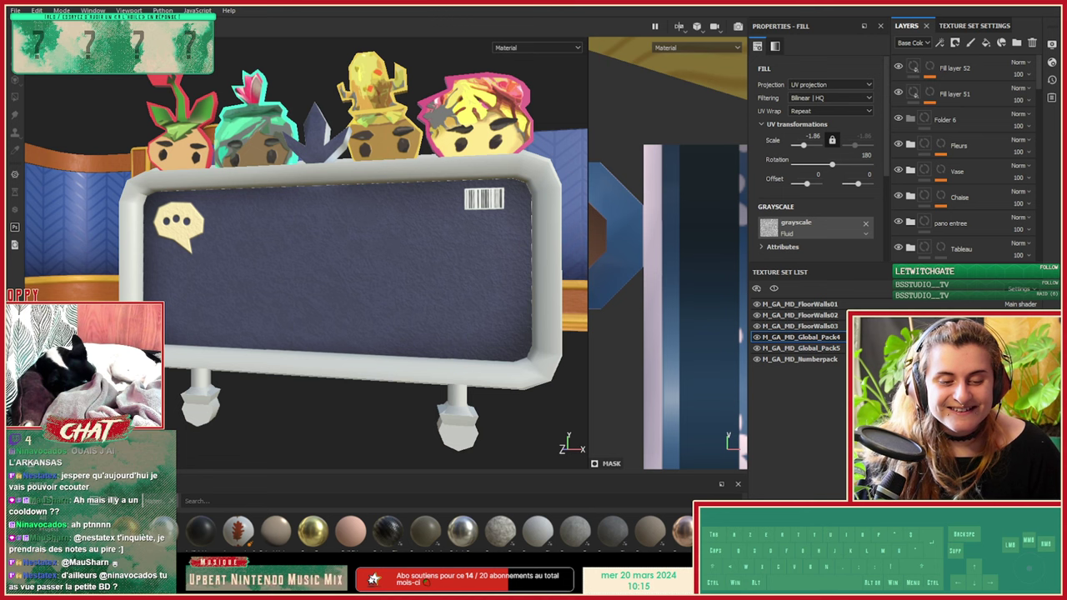
{"action": "left_click_drag", "start_coordinate": [375, 309], "coordinate": [342, 275], "text": "alt"}
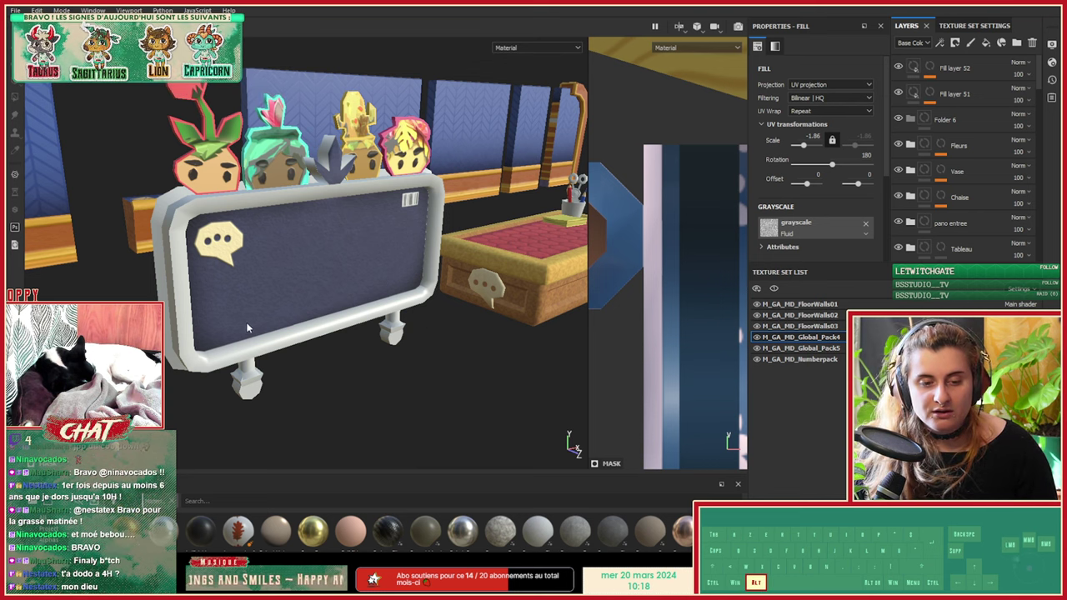
{"action": "mouse_move", "coordinate": [246, 327]}
{"action": "left_mouse_down", "text": "alt"}
{"action": "mouse_move", "coordinate": [501, 362]}
{"action": "mouse_move", "coordinate": [398, 320]}
{"action": "mouse_move", "coordinate": [374, 346]}
{"action": "mouse_move", "coordinate": [377, 333]}
{"action": "left_mouse_up", "text": "alt"}
{"action": "middle_click_drag", "start_coordinate": [377, 334], "coordinate": [367, 260], "text": "alt"}
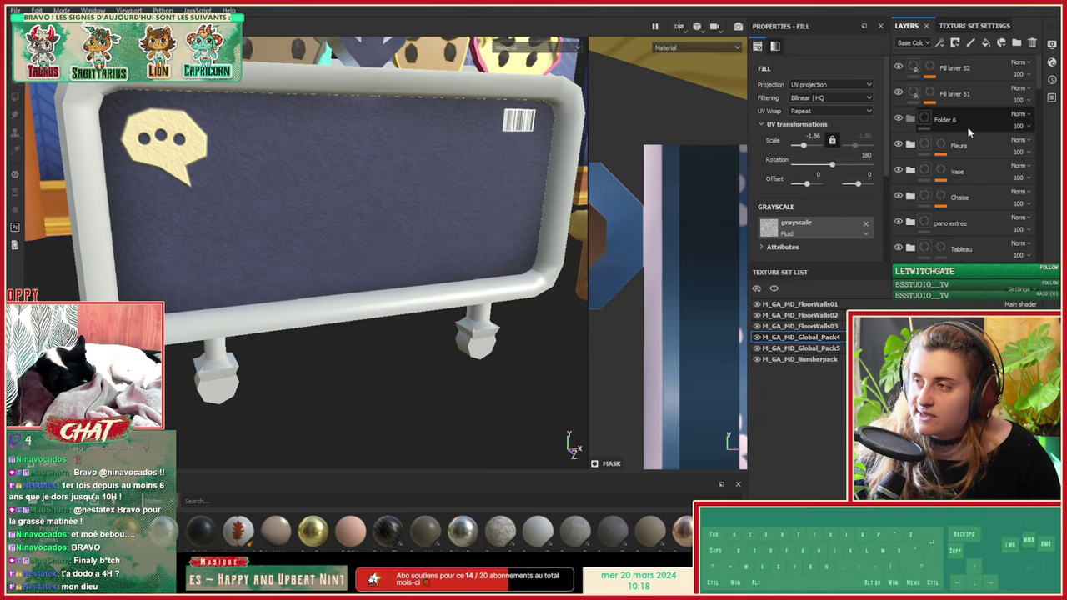
Step: Add a folder above Fill layer 52 in the layer stack and name it "tableau"
{"action": "left_click", "coordinate": [1016, 42]}
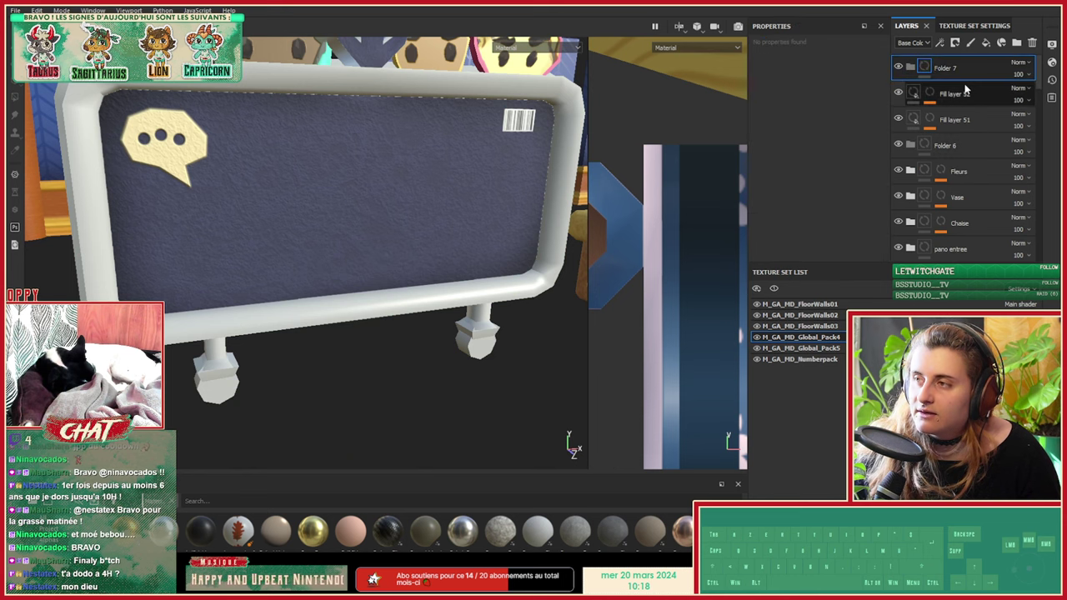
{"action": "double_click", "coordinate": [945, 69]}
{"action": "type", "text": "t"}
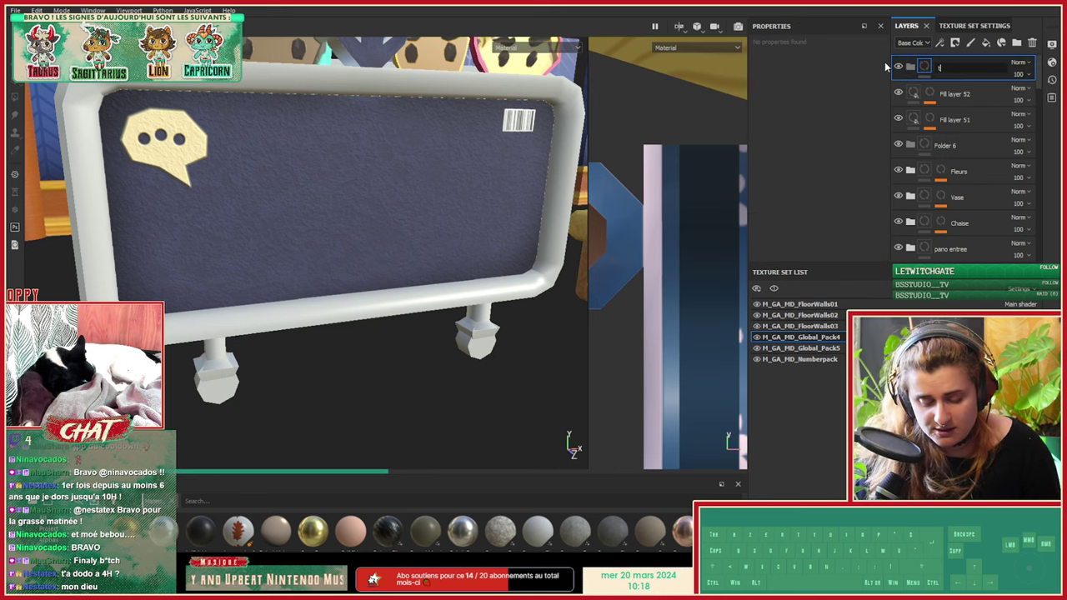
{"action": "type", "text": "ableau"}
{"action": "key", "text": "Return"}
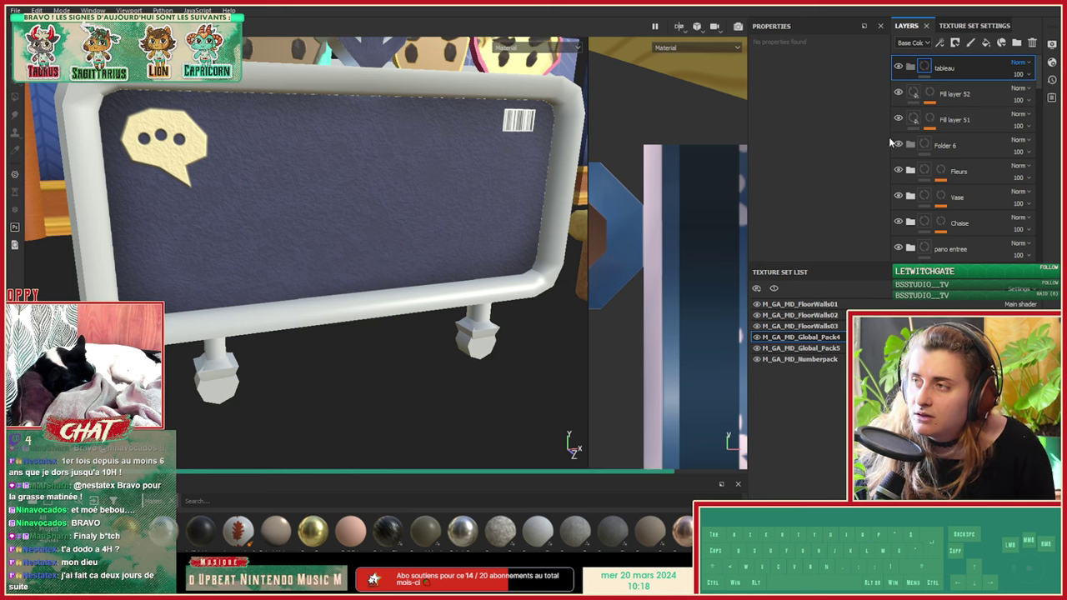
{"action": "double_click", "coordinate": [951, 75]}
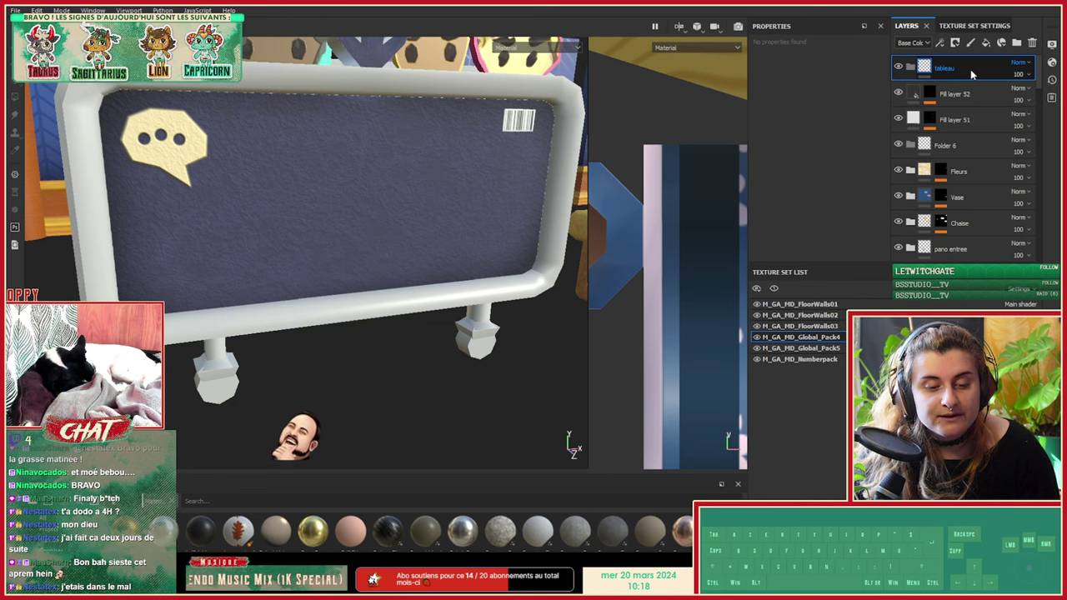
Step: Add a fill layer inside the tableau folder and enlarge the material shelf to show more rows
{"action": "left_click", "coordinate": [986, 44]}
{"action": "left_click_drag", "start_coordinate": [943, 71], "coordinate": [948, 92]}
{"action": "left_click_drag", "start_coordinate": [417, 275], "coordinate": [358, 250], "text": "alt"}
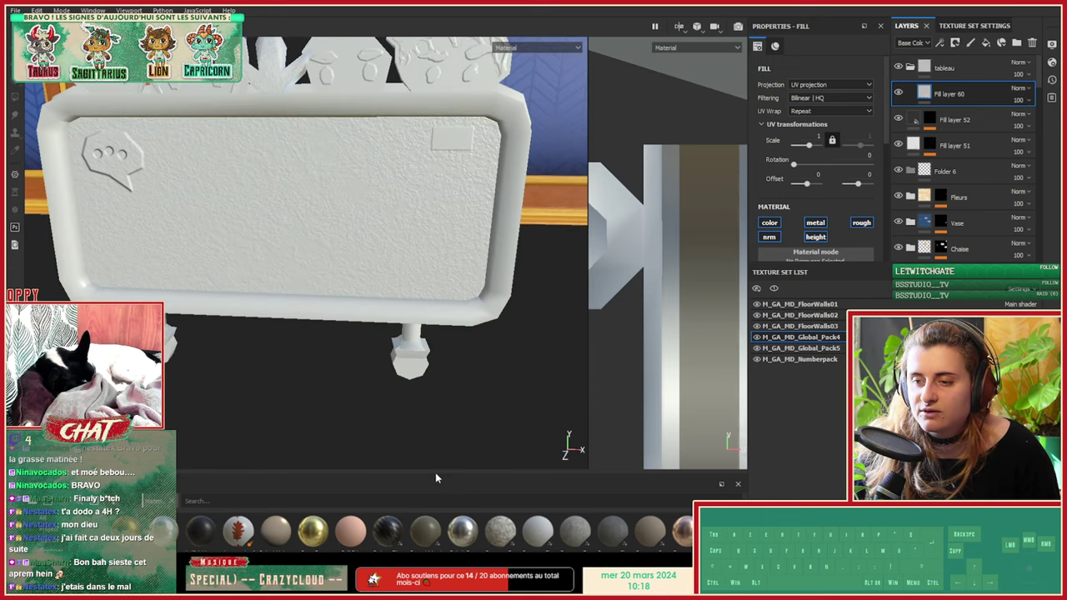
{"action": "left_click_drag", "start_coordinate": [435, 475], "coordinate": [419, 301]}
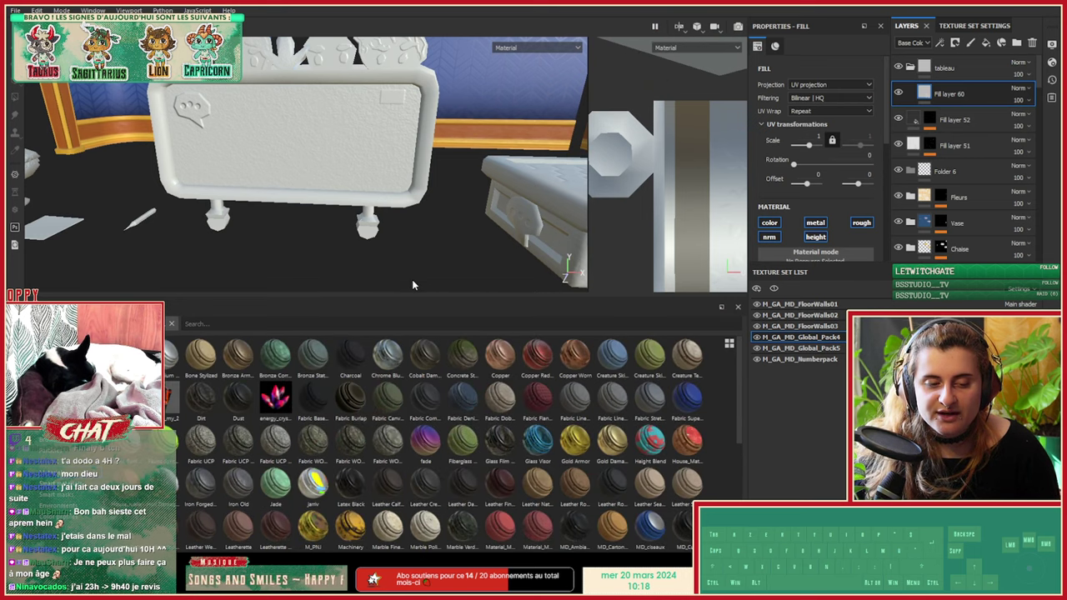
{"action": "left_click_drag", "start_coordinate": [418, 297], "coordinate": [406, 432]}
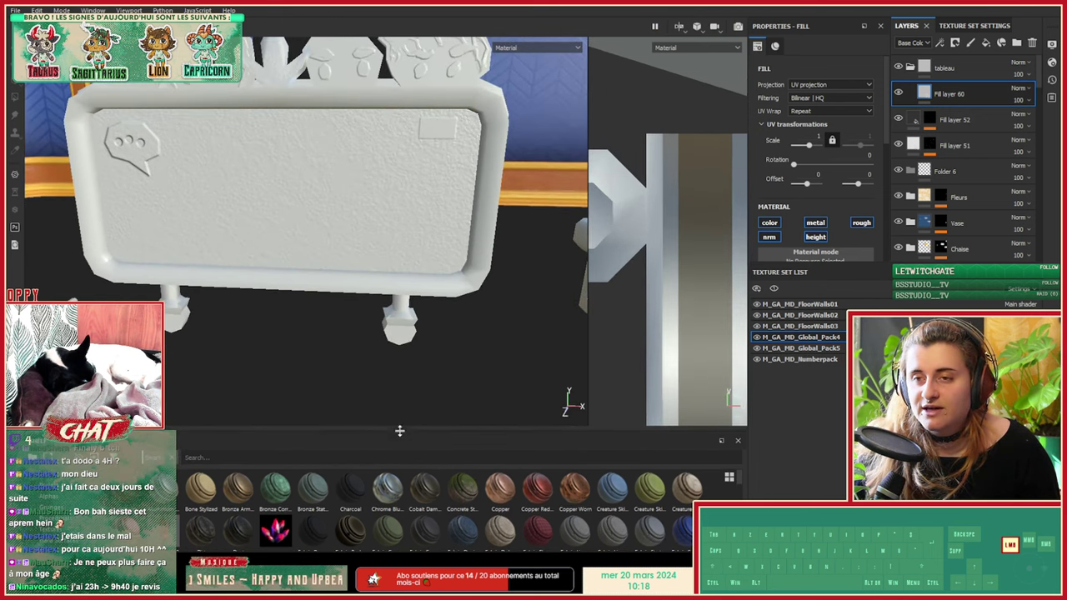
Step: Hide the new fill layer inside the tableau folder
{"action": "mouse_move", "coordinate": [175, 248]}
{"action": "left_mouse_down", "text": "alt"}
{"action": "mouse_move", "coordinate": [203, 205]}
{"action": "mouse_move", "coordinate": [222, 269]}
{"action": "mouse_move", "coordinate": [620, 256]}
{"action": "mouse_move", "coordinate": [219, 281]}
{"action": "left_mouse_up", "text": "alt"}
{"action": "mouse_move", "coordinate": [218, 282]}
{"action": "middle_mouse_down", "text": "alt"}
{"action": "mouse_move", "coordinate": [275, 317]}
{"action": "mouse_move", "coordinate": [284, 385]}
{"action": "middle_mouse_up", "text": "alt"}
{"action": "left_click_drag", "start_coordinate": [467, 250], "coordinate": [339, 239], "text": "alt"}
{"action": "middle_click_drag", "start_coordinate": [339, 239], "coordinate": [275, 240], "text": "alt"}
{"action": "right_click_drag", "start_coordinate": [275, 240], "coordinate": [801, 236], "text": "alt"}
{"action": "left_click", "coordinate": [898, 92]}
Step: Examine the leopard-print chair, the floor tiles, the numbers and the untextured props across the scene
{"action": "left_click_drag", "start_coordinate": [411, 261], "coordinate": [222, 271], "text": "alt"}
{"action": "middle_click_drag", "start_coordinate": [222, 272], "coordinate": [208, 264], "text": "alt"}
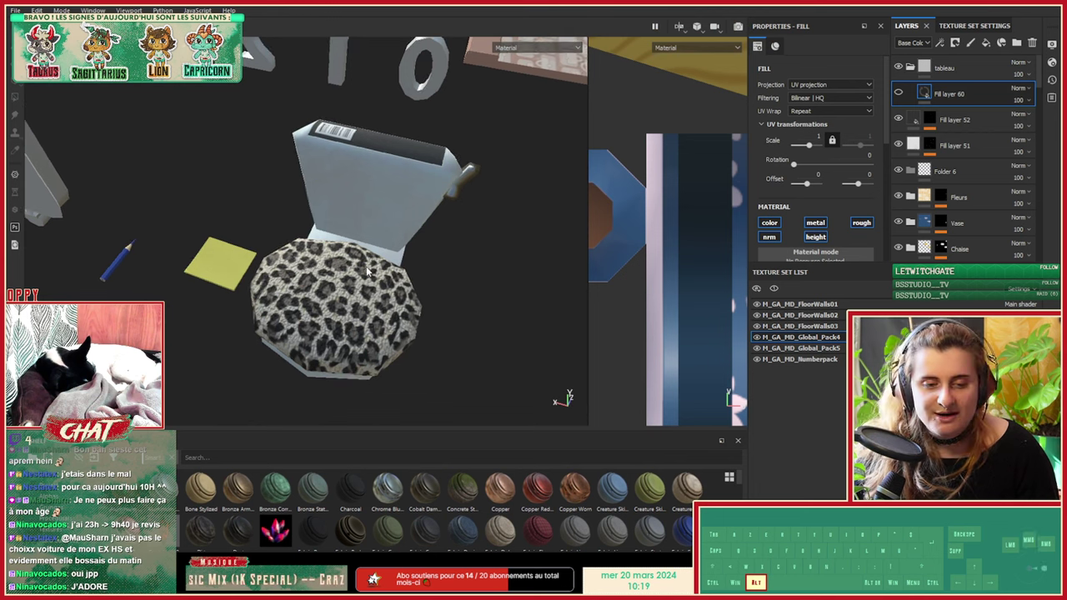
{"action": "left_click_drag", "start_coordinate": [208, 264], "coordinate": [417, 209], "text": "alt"}
{"action": "scroll", "coordinate": [245, 239], "scroll_direction": "down", "scroll_amount": 5, "text": "alt"}
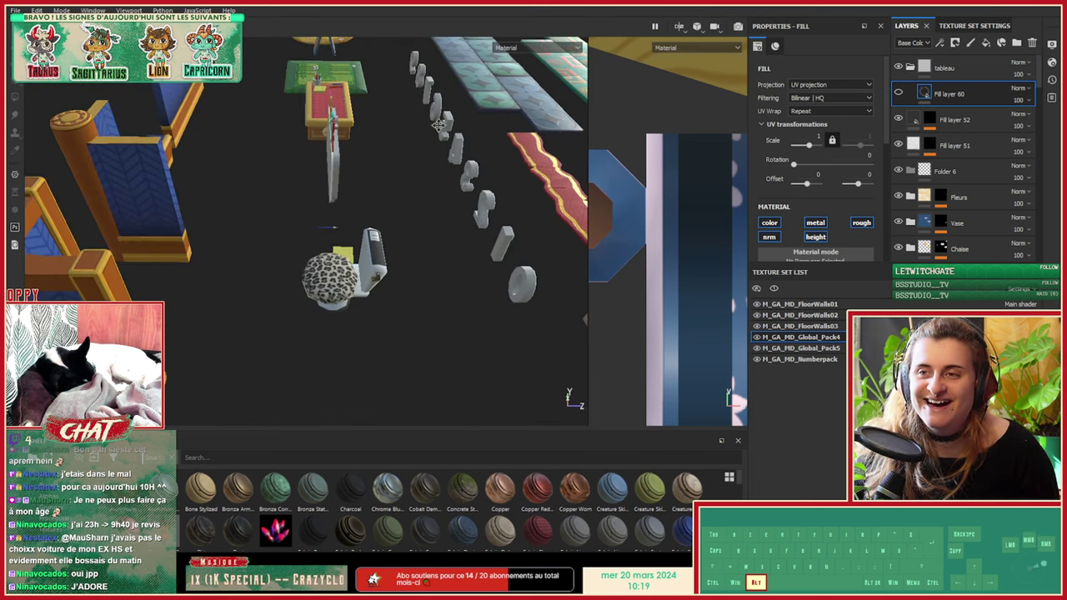
{"action": "middle_click_drag", "start_coordinate": [433, 205], "coordinate": [309, 297], "text": "alt"}
{"action": "left_click_drag", "start_coordinate": [308, 297], "coordinate": [398, 246], "text": "alt"}
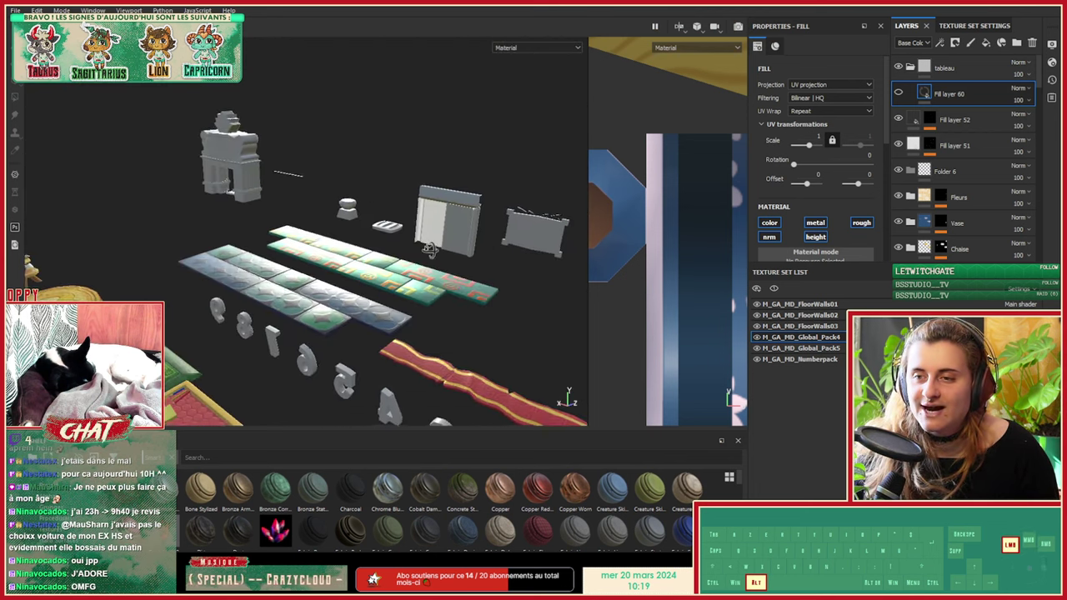
{"action": "right_click_drag", "start_coordinate": [399, 247], "coordinate": [425, 250], "text": "alt"}
{"action": "left_click_drag", "start_coordinate": [426, 250], "coordinate": [367, 259], "text": "alt"}
{"action": "right_click_drag", "start_coordinate": [367, 258], "coordinate": [325, 271], "text": "alt"}
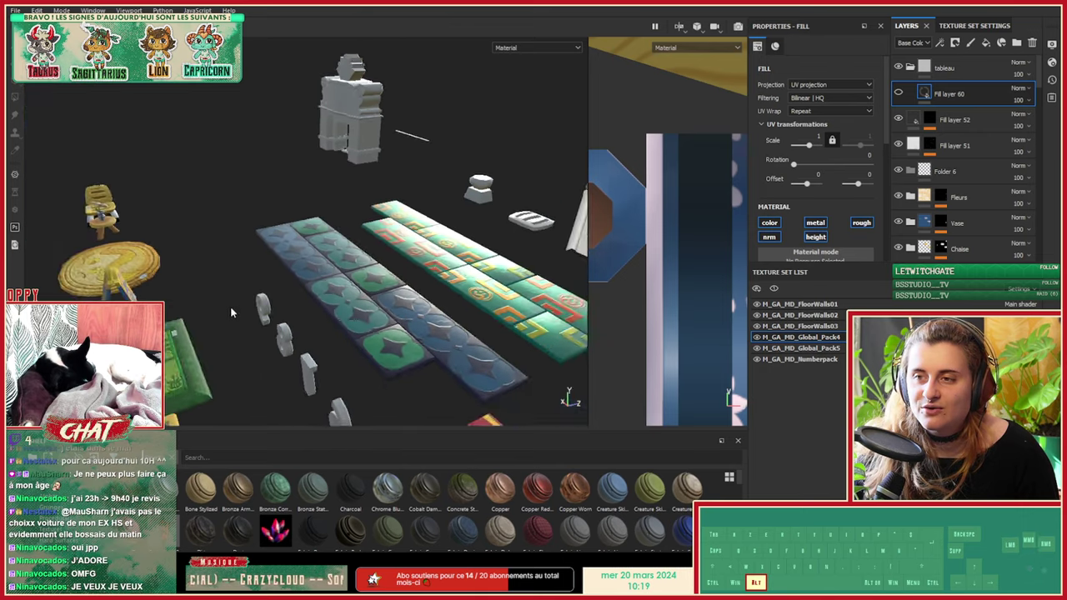
Step: Inspect the green banknote rug, the gift sign and the round gold coin rug from several angles
{"action": "left_click_drag", "start_coordinate": [325, 271], "coordinate": [291, 252], "text": "alt"}
{"action": "middle_click_drag", "start_coordinate": [426, 100], "coordinate": [315, 287], "text": "alt"}
{"action": "right_click_drag", "start_coordinate": [315, 287], "coordinate": [717, 294], "text": "alt"}
{"action": "left_click_drag", "start_coordinate": [425, 208], "coordinate": [383, 266], "text": "alt"}
{"action": "middle_click_drag", "start_coordinate": [383, 267], "coordinate": [179, 276], "text": "alt"}
{"action": "left_click_drag", "start_coordinate": [180, 275], "coordinate": [413, 240], "text": "alt"}
{"action": "middle_click_drag", "start_coordinate": [413, 240], "coordinate": [275, 321], "text": "alt"}
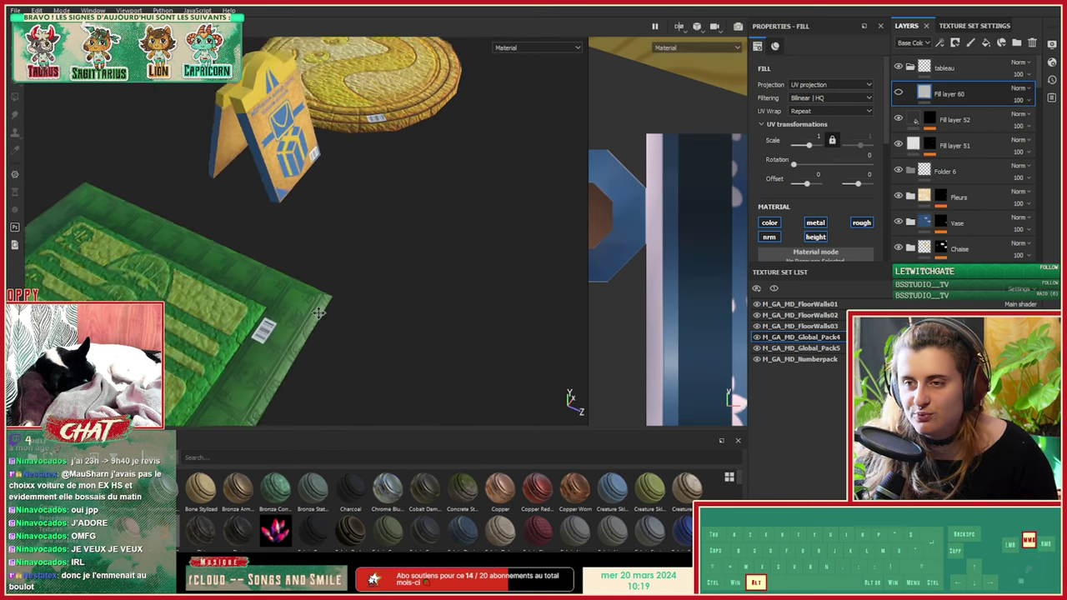
{"action": "middle_click_drag", "start_coordinate": [383, 75], "coordinate": [369, 181], "text": "alt"}
{"action": "left_click_drag", "start_coordinate": [369, 181], "coordinate": [351, 204], "text": "alt"}
{"action": "right_click_drag", "start_coordinate": [351, 204], "coordinate": [404, 196], "text": "alt"}
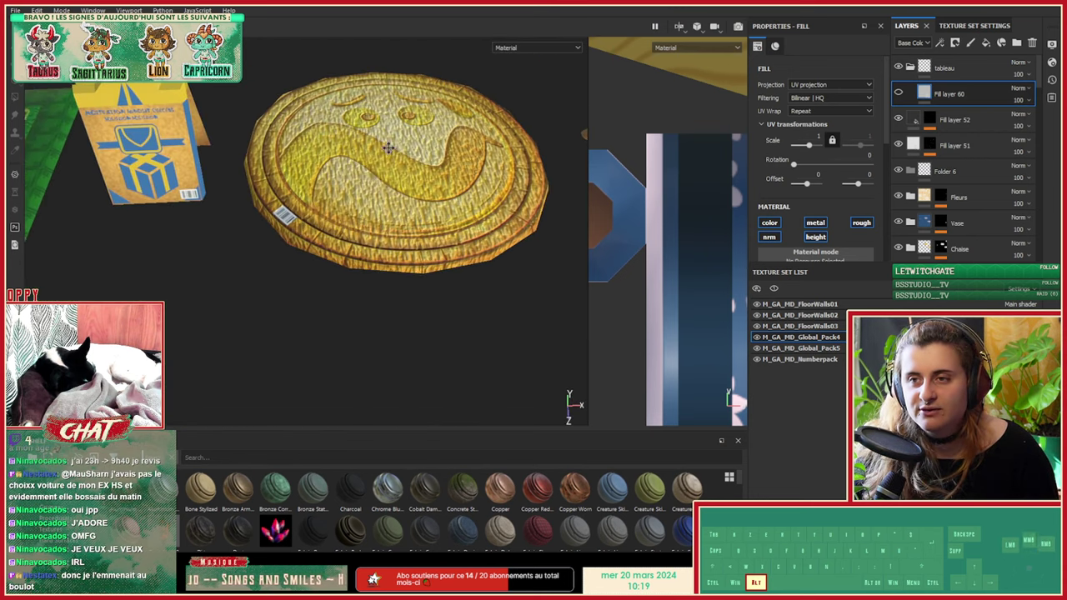
{"action": "left_click_drag", "start_coordinate": [367, 191], "coordinate": [410, 202], "text": "alt"}
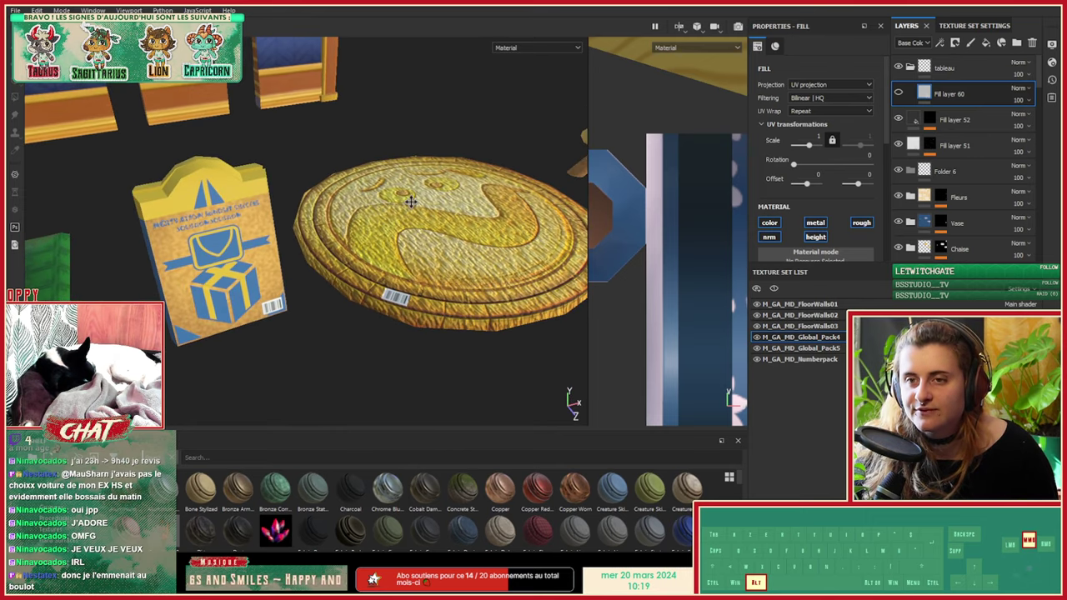
{"action": "middle_click_drag", "start_coordinate": [205, 251], "coordinate": [319, 258], "text": "alt"}
{"action": "left_click_drag", "start_coordinate": [319, 259], "coordinate": [384, 284], "text": "alt"}
{"action": "right_click_drag", "start_coordinate": [317, 258], "coordinate": [196, 237], "text": "alt"}
{"action": "mouse_move", "coordinate": [386, 254]}
{"action": "middle_mouse_down", "text": "alt"}
{"action": "mouse_move", "coordinate": [149, 251]}
{"action": "mouse_move", "coordinate": [88, 273]}
{"action": "middle_mouse_up", "text": "alt"}
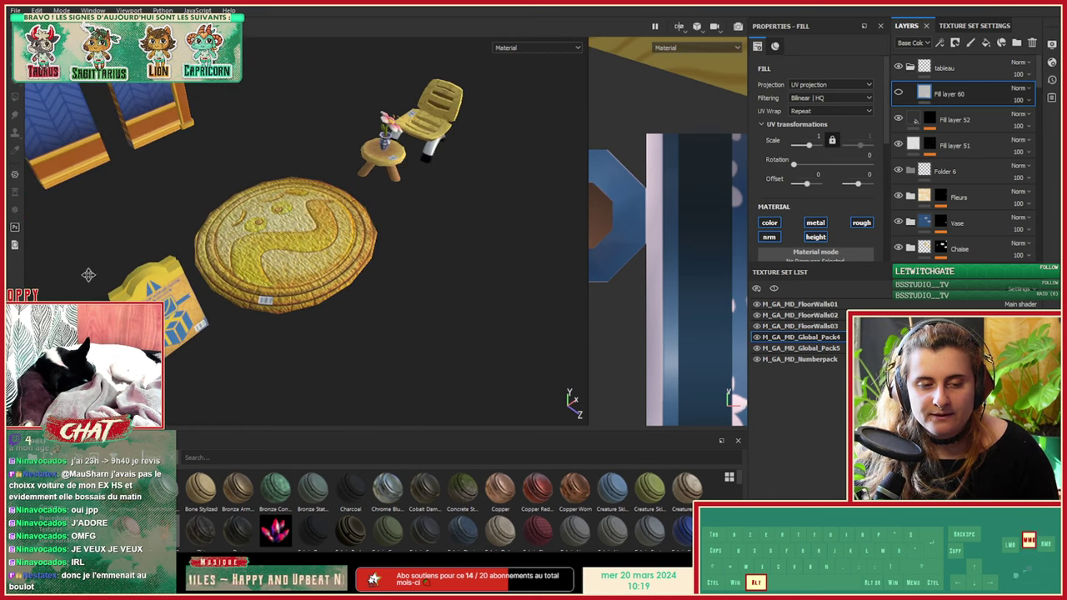
Step: Examine the wooden chair and the small round table with its flower vase up close
{"action": "mouse_move", "coordinate": [401, 174]}
{"action": "middle_mouse_down", "text": "alt"}
{"action": "mouse_move", "coordinate": [310, 213]}
{"action": "mouse_move", "coordinate": [281, 277]}
{"action": "middle_mouse_up", "text": "alt"}
{"action": "left_click_drag", "start_coordinate": [282, 278], "coordinate": [350, 261], "text": "alt"}
{"action": "right_click_drag", "start_coordinate": [351, 261], "coordinate": [392, 262], "text": "shift"}
{"action": "left_click_drag", "start_coordinate": [391, 264], "coordinate": [251, 241], "text": "alt"}
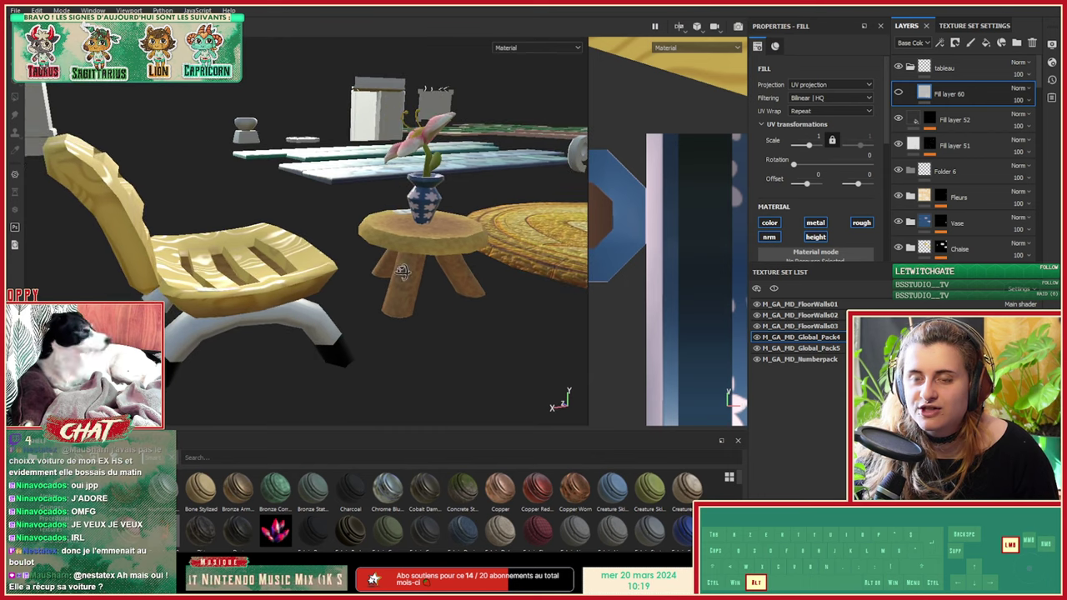
{"action": "left_click_drag", "start_coordinate": [226, 283], "coordinate": [279, 218], "text": "alt"}
{"action": "right_click_drag", "start_coordinate": [278, 218], "coordinate": [329, 253], "text": "alt"}
{"action": "left_click_drag", "start_coordinate": [328, 253], "coordinate": [267, 243], "text": "alt"}
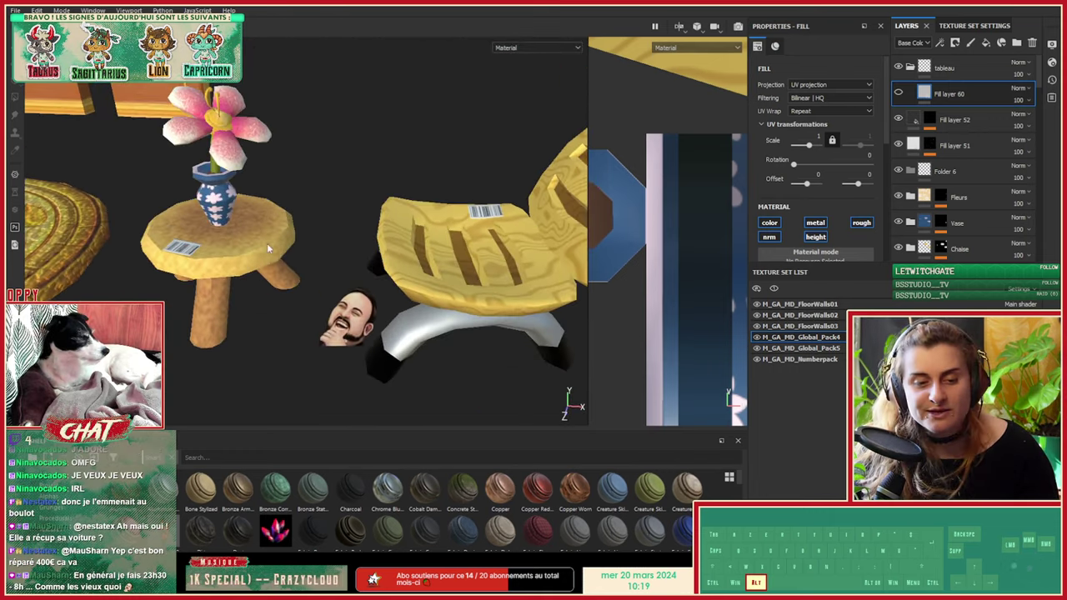
{"action": "right_click_drag", "start_coordinate": [267, 242], "coordinate": [310, 260], "text": "alt"}
{"action": "left_click_drag", "start_coordinate": [310, 261], "coordinate": [247, 230], "text": "alt"}
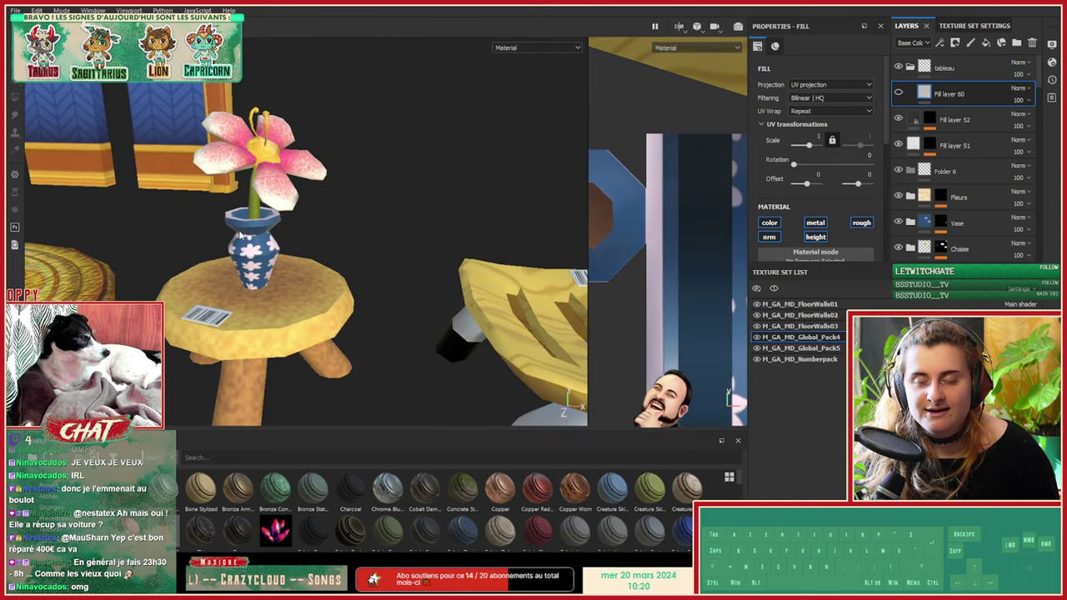
{"action": "right_click_drag", "start_coordinate": [467, 230], "coordinate": [283, 294], "text": "alt"}
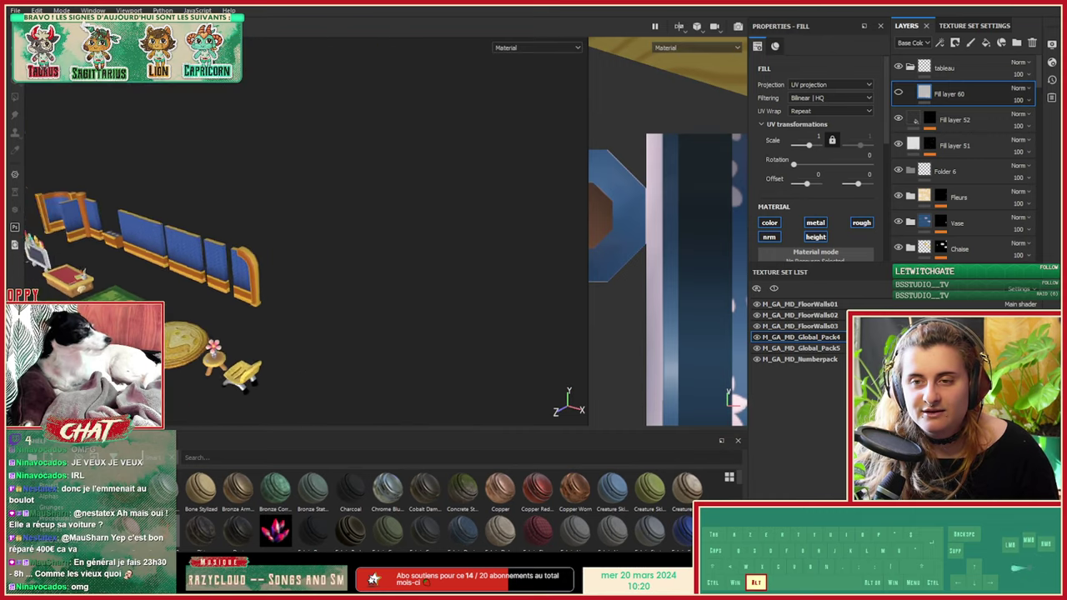
Step: Review the row of props from a distance and move back to a close front view of the board
{"action": "left_click_drag", "start_coordinate": [158, 371], "coordinate": [176, 343], "text": "alt"}
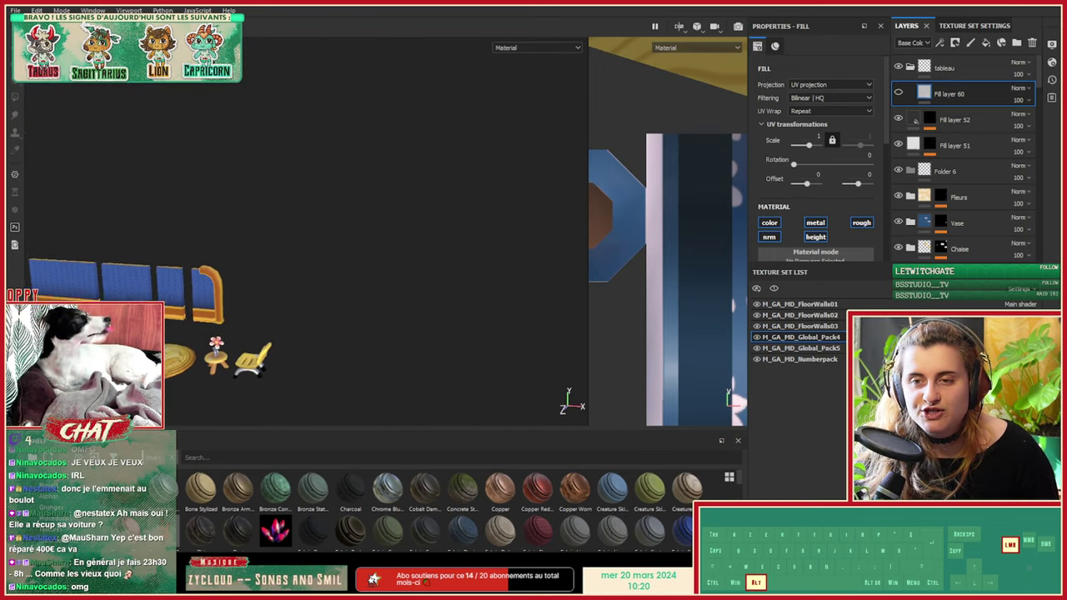
{"action": "middle_click_drag", "start_coordinate": [173, 346], "coordinate": [236, 265], "text": "alt"}
{"action": "left_click_drag", "start_coordinate": [237, 265], "coordinate": [268, 319], "text": "alt"}
{"action": "right_click_drag", "start_coordinate": [269, 319], "coordinate": [334, 299], "text": "alt"}
{"action": "middle_click_drag", "start_coordinate": [333, 298], "coordinate": [291, 230], "text": "alt"}
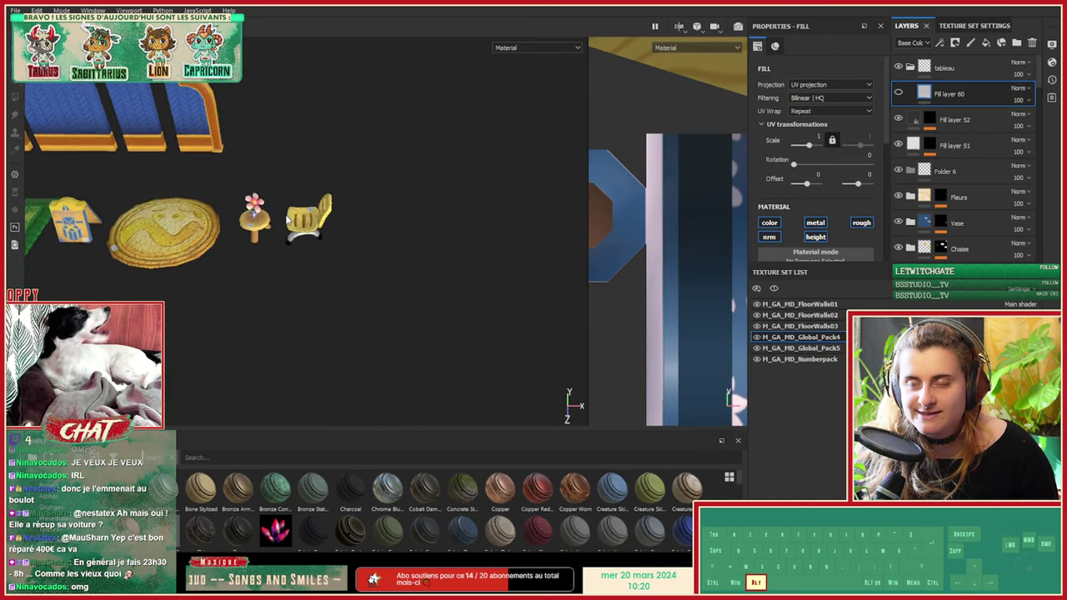
{"action": "left_click_drag", "start_coordinate": [291, 230], "coordinate": [289, 239], "text": "alt"}
{"action": "middle_click_drag", "start_coordinate": [108, 242], "coordinate": [255, 262], "text": "alt"}
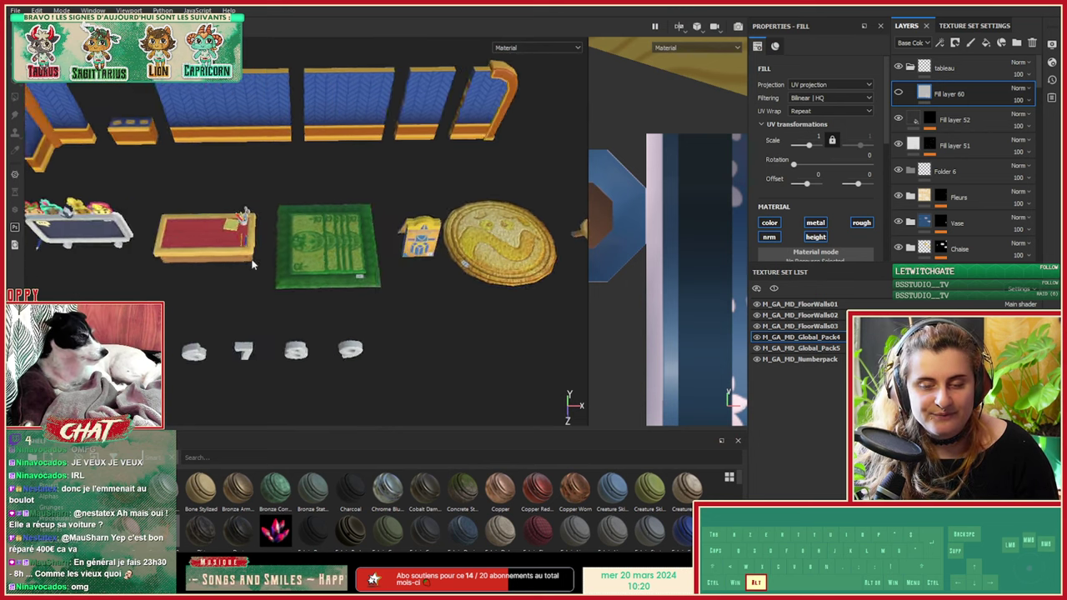
{"action": "mouse_move", "coordinate": [142, 260]}
{"action": "middle_mouse_down", "text": "alt"}
{"action": "mouse_move", "coordinate": [270, 245]}
{"action": "mouse_move", "coordinate": [265, 228]}
{"action": "middle_mouse_up", "text": "alt"}
{"action": "right_click_drag", "start_coordinate": [265, 227], "coordinate": [639, 214], "text": "alt"}
{"action": "left_click_drag", "start_coordinate": [275, 200], "coordinate": [292, 220], "text": "alt"}
{"action": "right_click_drag", "start_coordinate": [250, 304], "coordinate": [307, 318], "text": "alt"}
{"action": "middle_click_drag", "start_coordinate": [307, 319], "coordinate": [314, 231], "text": "alt"}
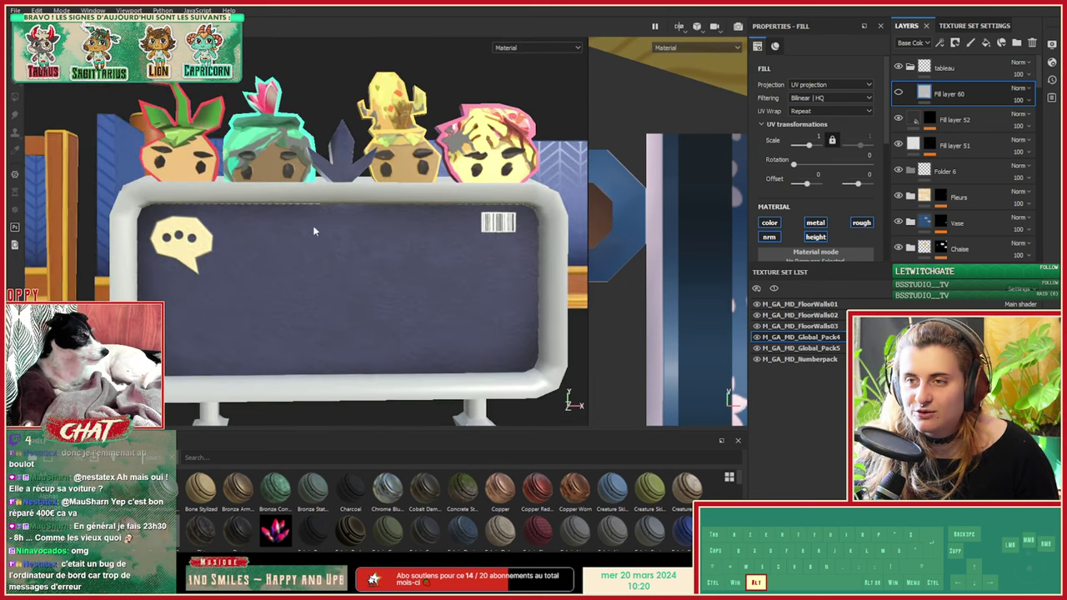
Step: Compare the board with the tableau folder's fill layer shown and hidden, leaving the layer hidden
{"action": "left_click_drag", "start_coordinate": [296, 148], "coordinate": [156, 189], "text": "alt"}
{"action": "left_click_drag", "start_coordinate": [267, 282], "coordinate": [493, 322], "text": "alt"}
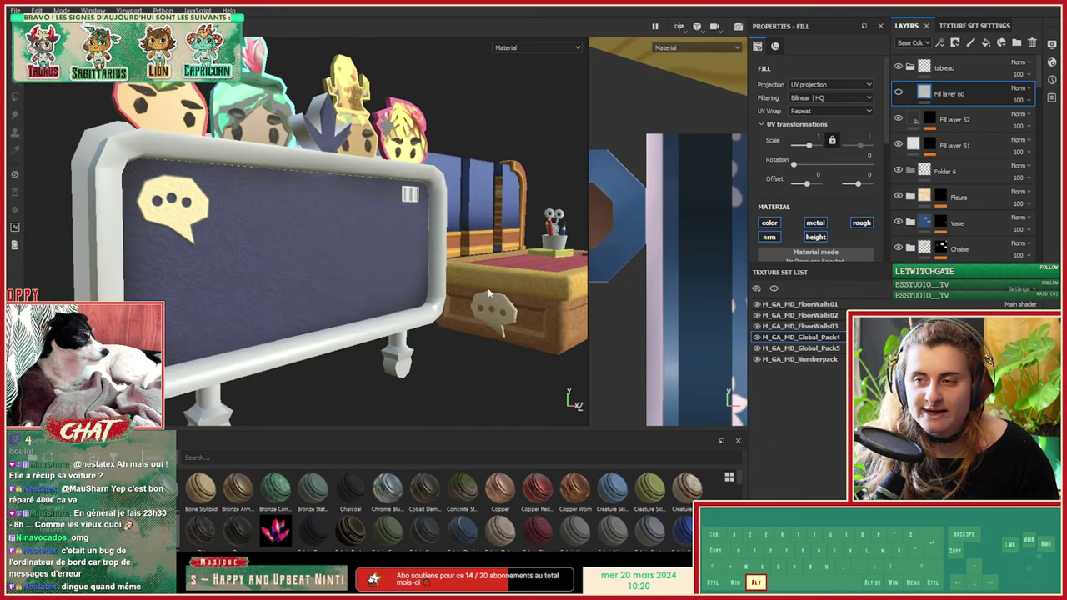
{"action": "left_click_drag", "start_coordinate": [389, 268], "coordinate": [269, 255], "text": "alt"}
{"action": "middle_click_drag", "start_coordinate": [271, 262], "coordinate": [285, 250], "text": "alt"}
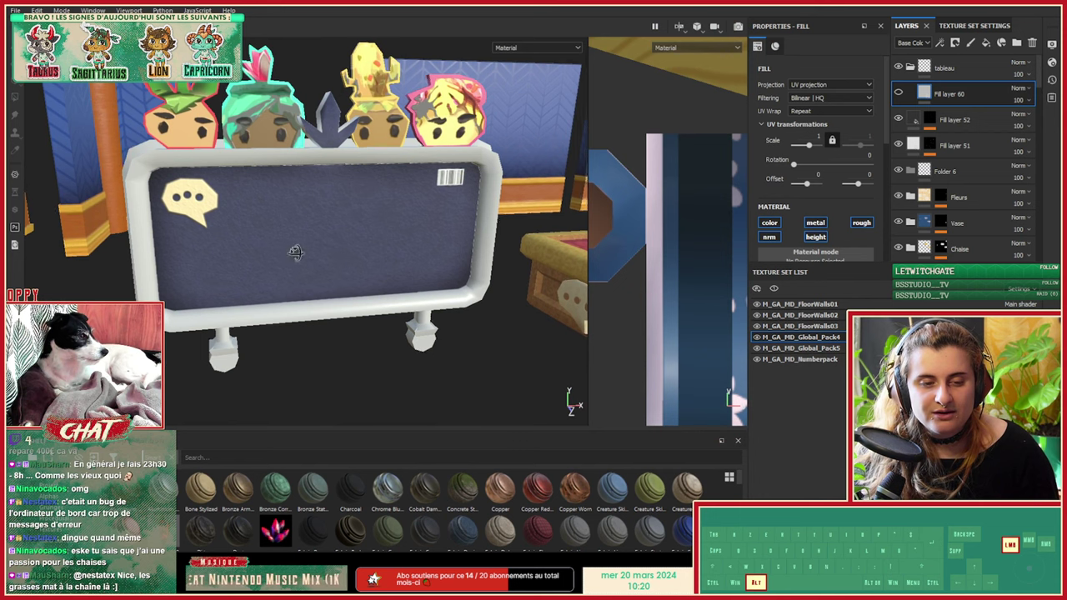
{"action": "left_click_drag", "start_coordinate": [292, 250], "coordinate": [317, 272], "text": "alt"}
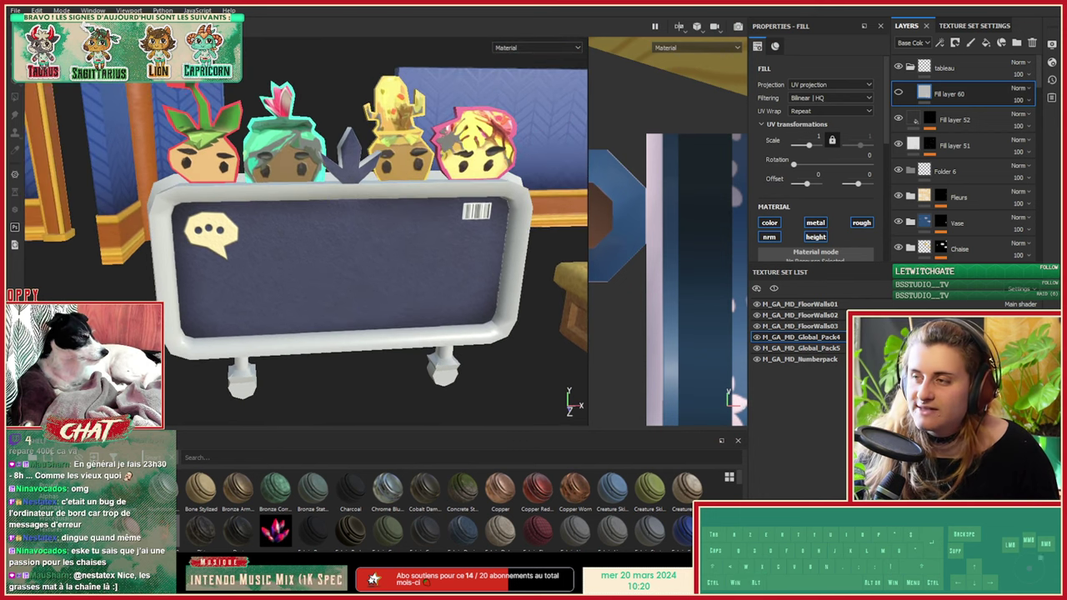
{"action": "left_click", "coordinate": [900, 92]}
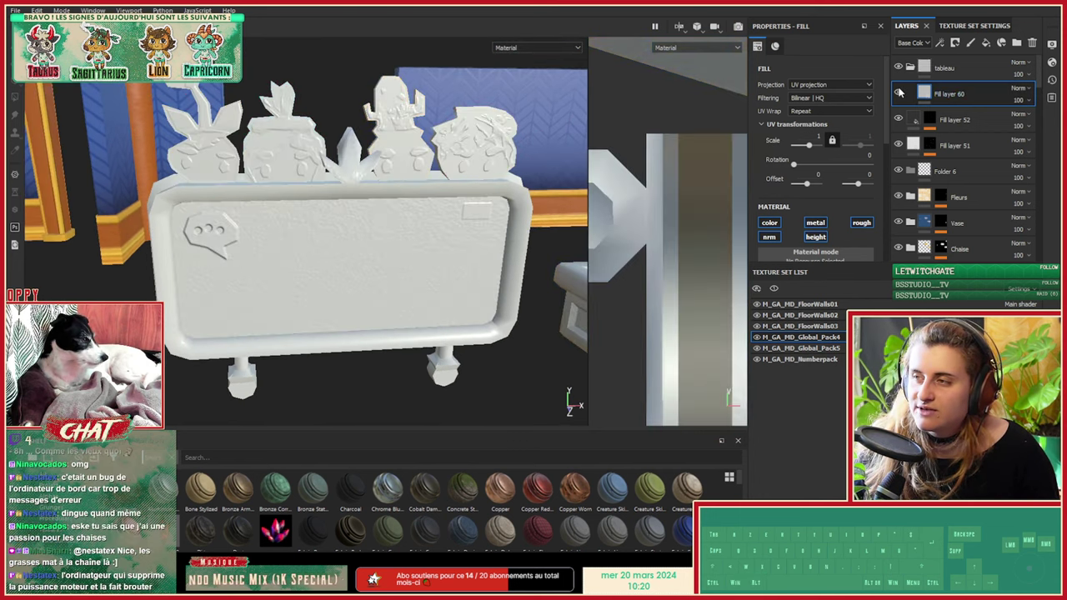
{"action": "left_click", "coordinate": [899, 92]}
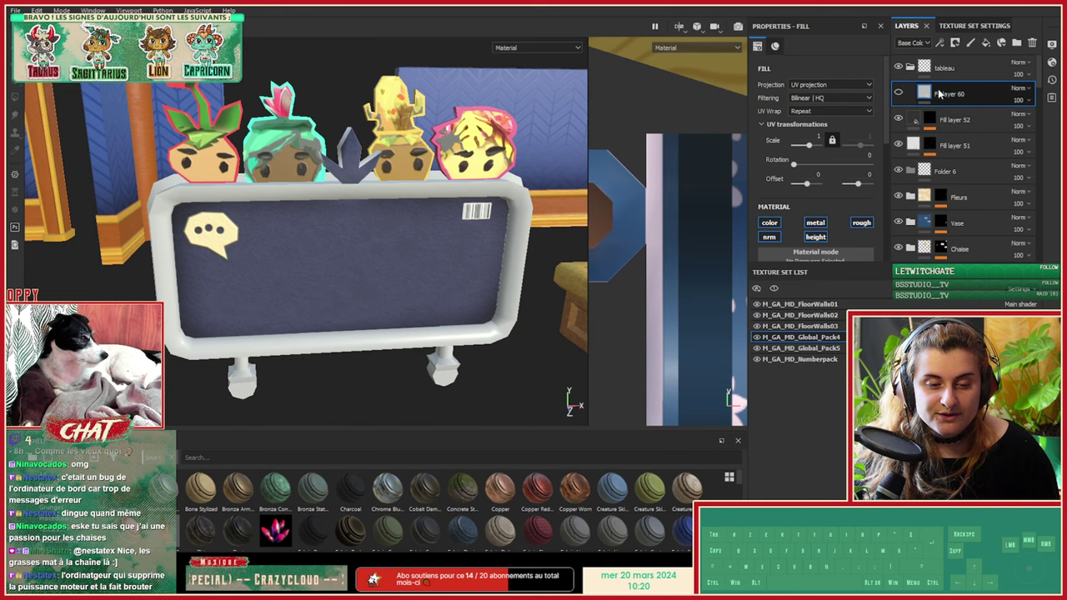
{"action": "left_click_drag", "start_coordinate": [464, 219], "coordinate": [448, 220], "text": "alt"}
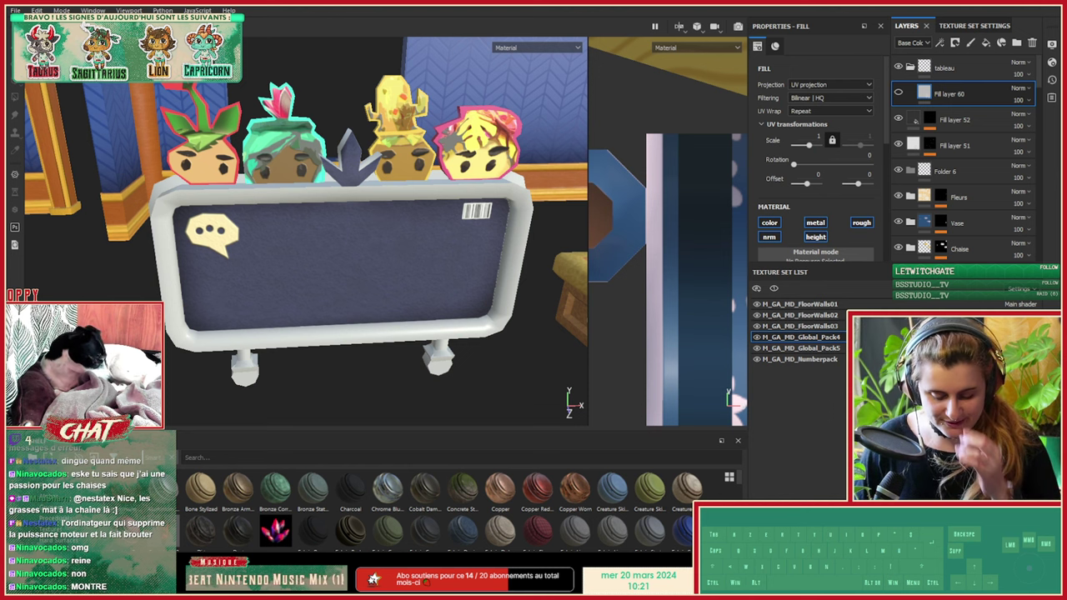
{"action": "key", "text": "a"}
{"action": "key", "text": "e"}
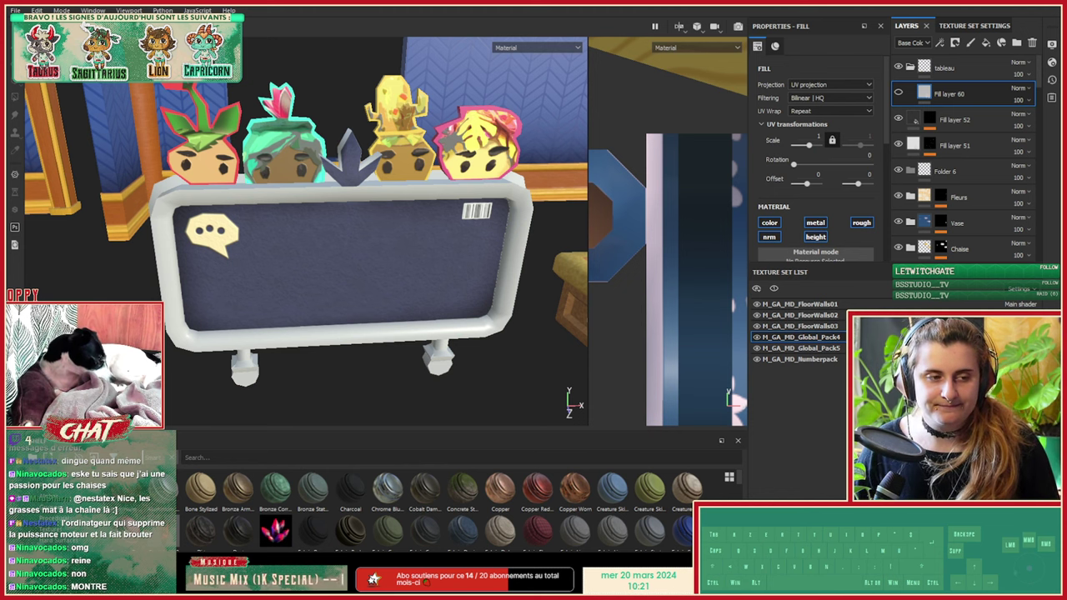
Step: Switch to the web browser and look through the image results for "cale livre"
{"action": "left_click_drag", "start_coordinate": [7, 416], "coordinate": [515, 12]}
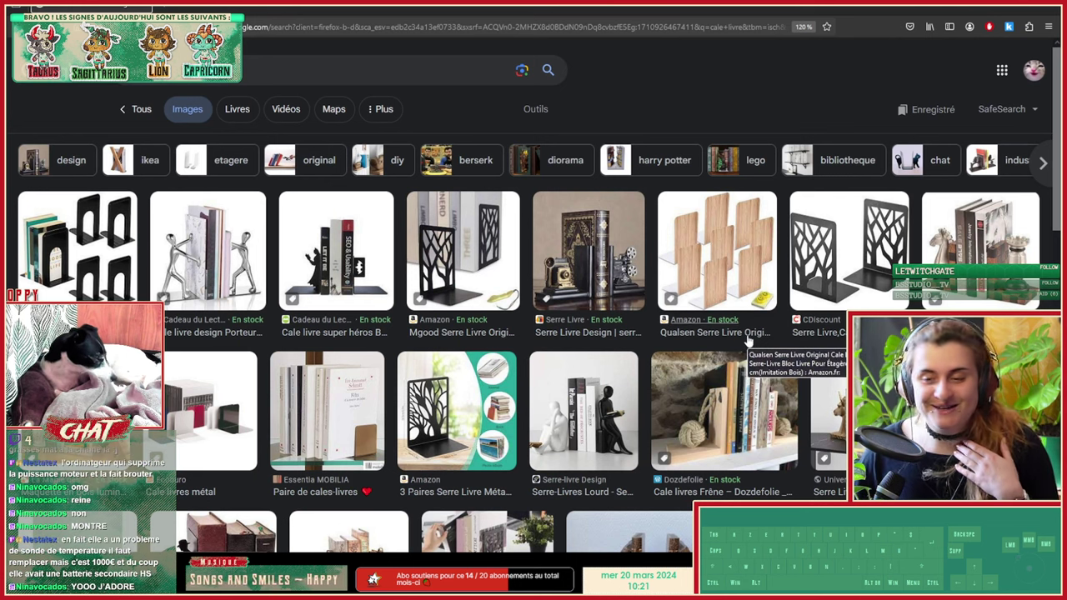
{"action": "scroll", "coordinate": [515, 433], "scroll_direction": "down", "scroll_amount": 2}
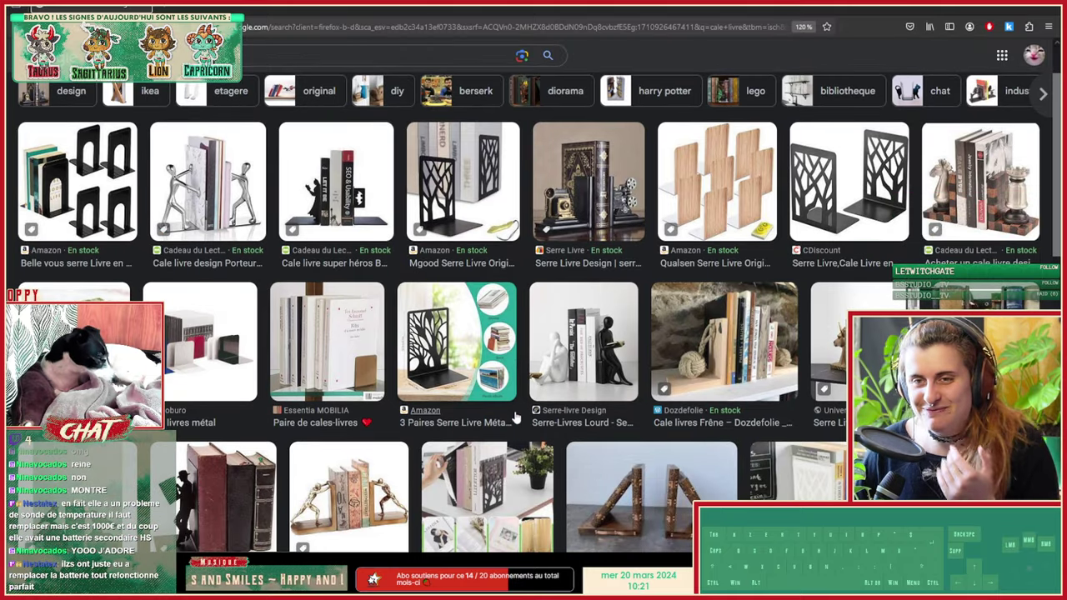
{"action": "scroll", "coordinate": [515, 416], "scroll_direction": "down", "scroll_amount": 5}
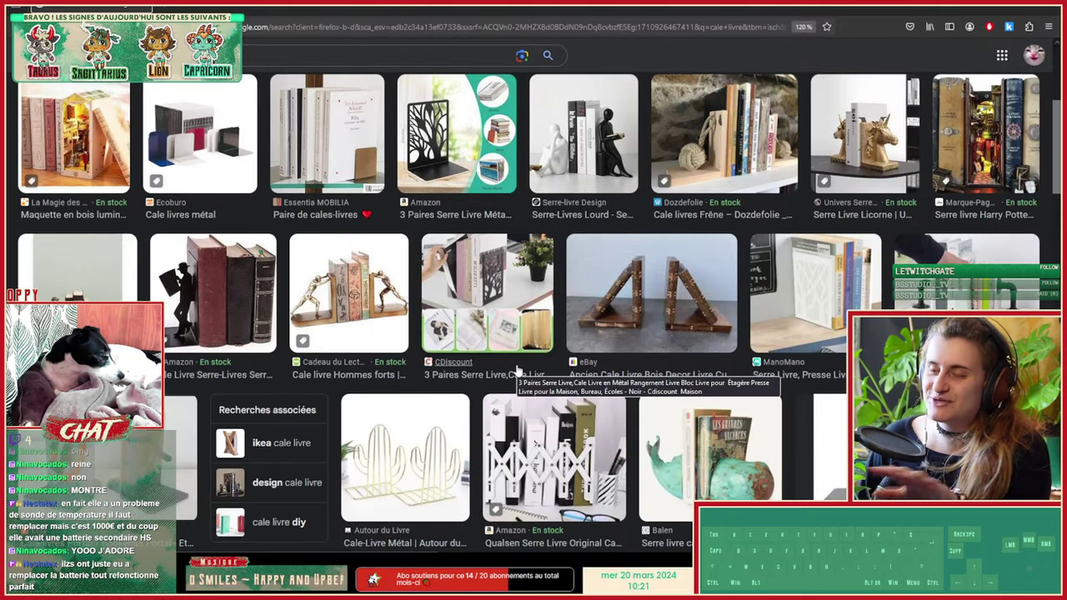
{"action": "scroll", "coordinate": [519, 388], "scroll_direction": "down", "scroll_amount": 3}
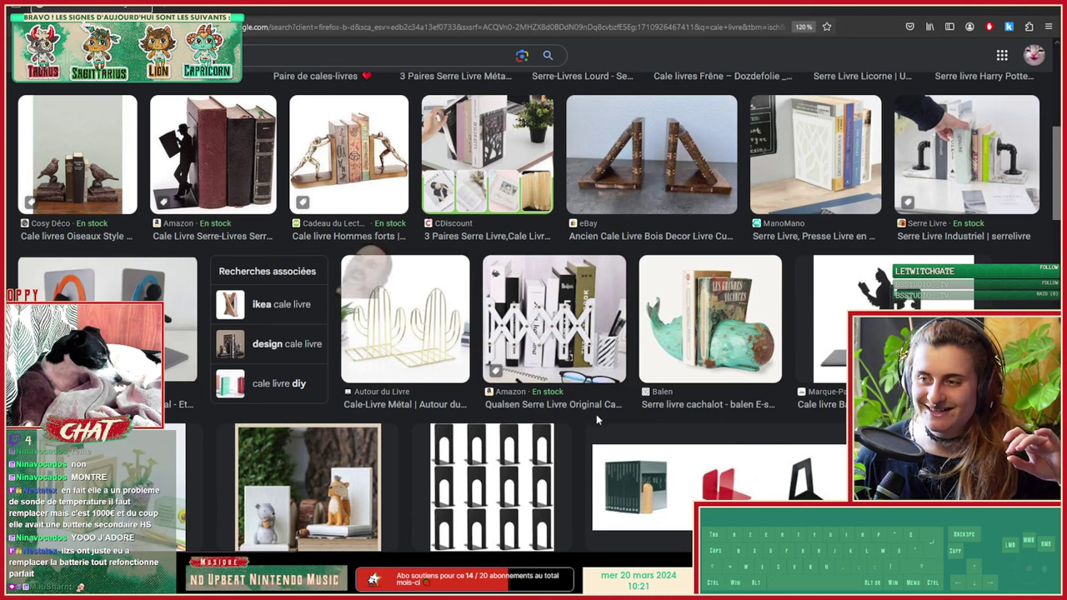
Step: Search images for "cale livre katana" and preview the Amazon bookend whose sword runs through a row of books
{"action": "left_click", "coordinate": [233, 55]}
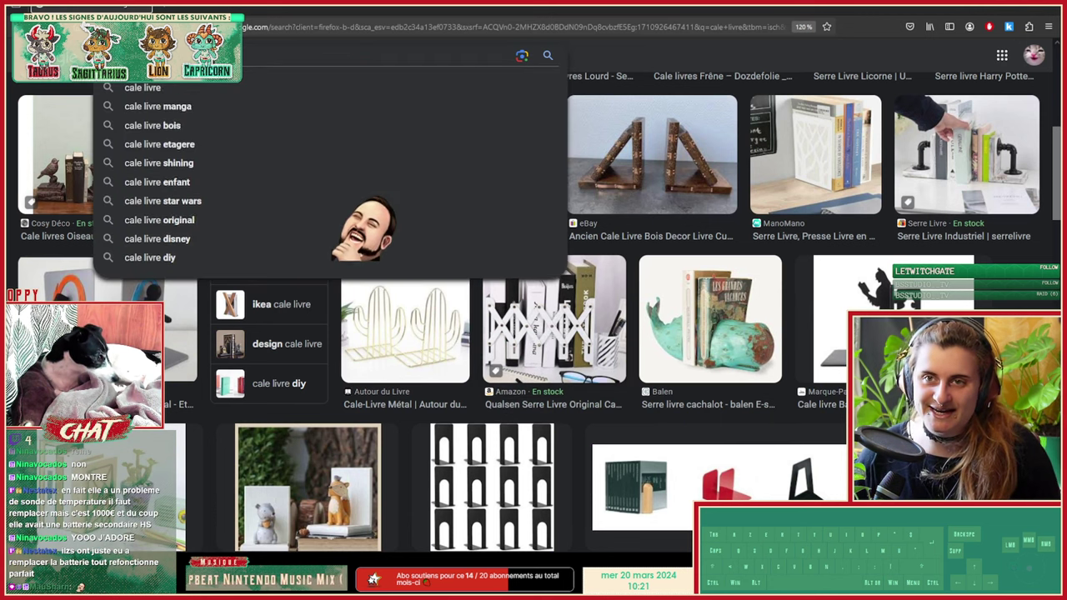
{"action": "type", "text": "katana"}
{"action": "key", "text": "Return"}
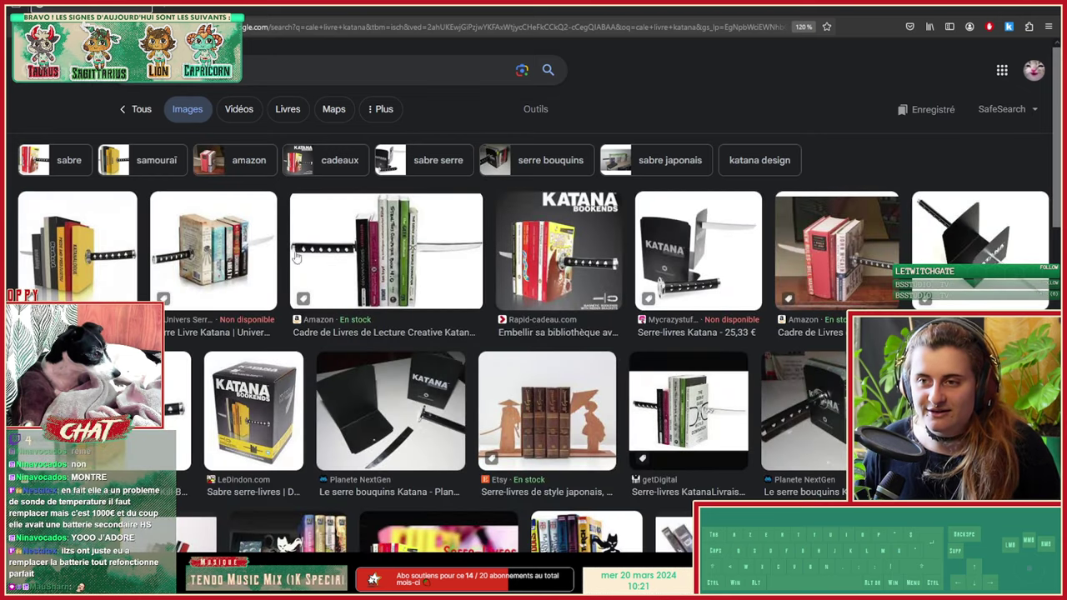
{"action": "left_click", "coordinate": [296, 256]}
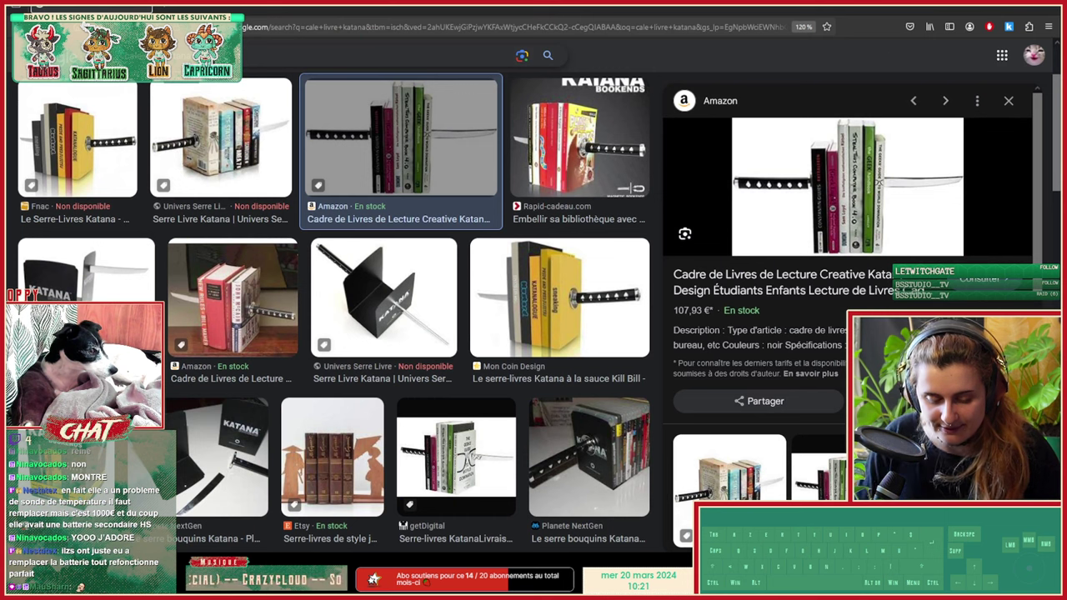
Step: Search images for "cale livre chevalier", preview the two white mounted-knight bookends, and close the preview
{"action": "key", "text": "Return"}
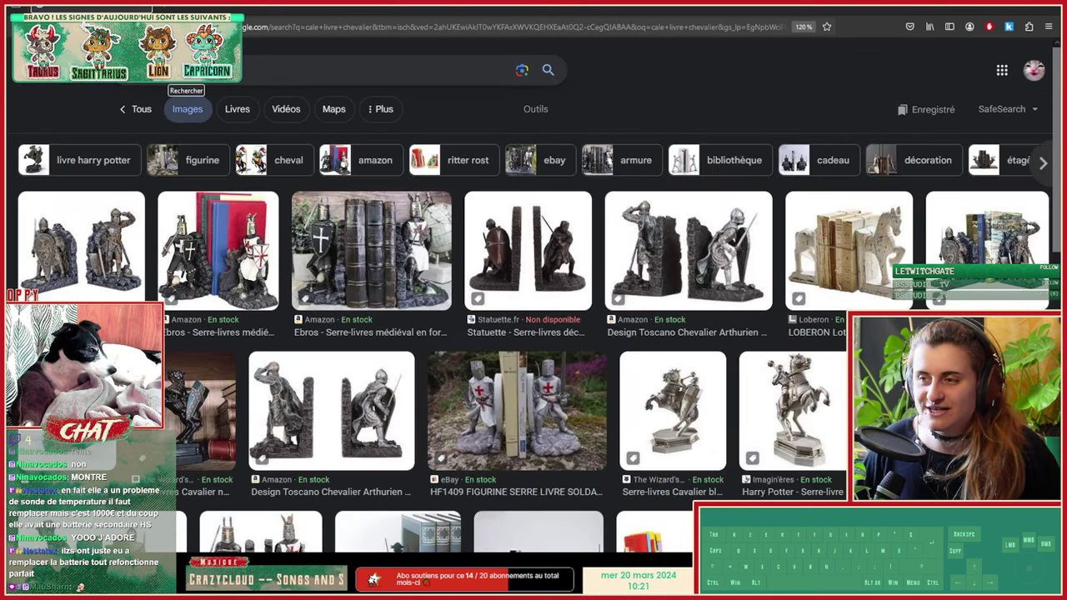
{"action": "left_click", "coordinate": [760, 382]}
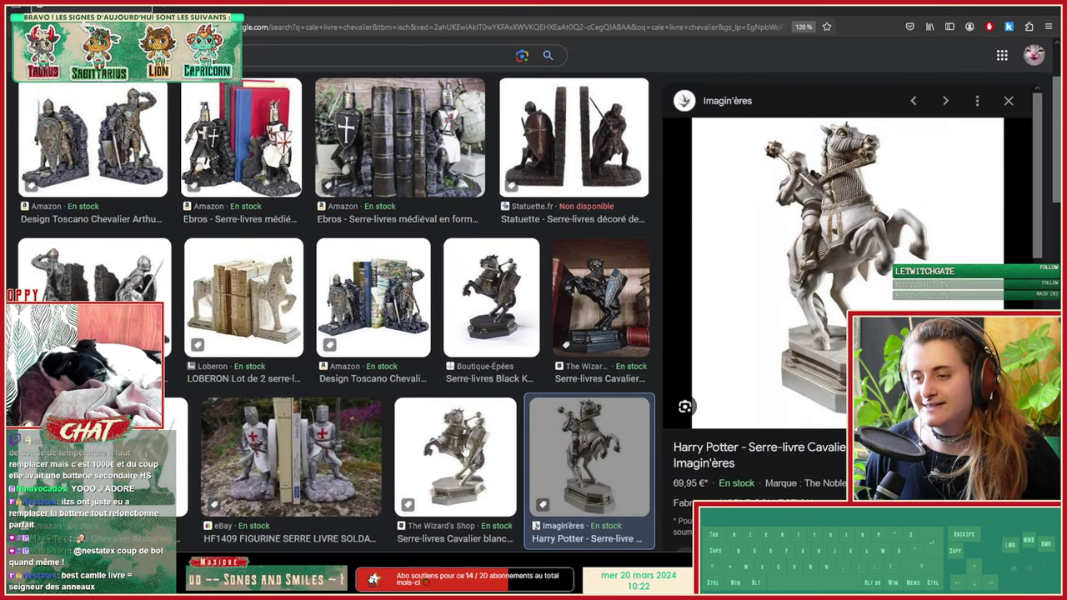
{"action": "left_click", "coordinate": [476, 487]}
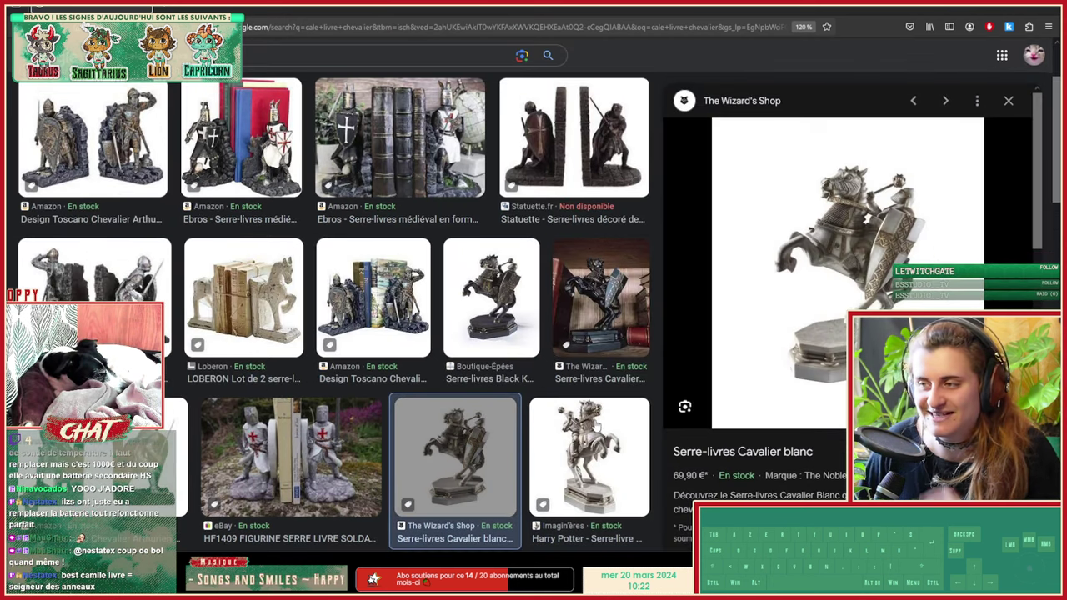
{"action": "left_click", "coordinate": [1010, 102]}
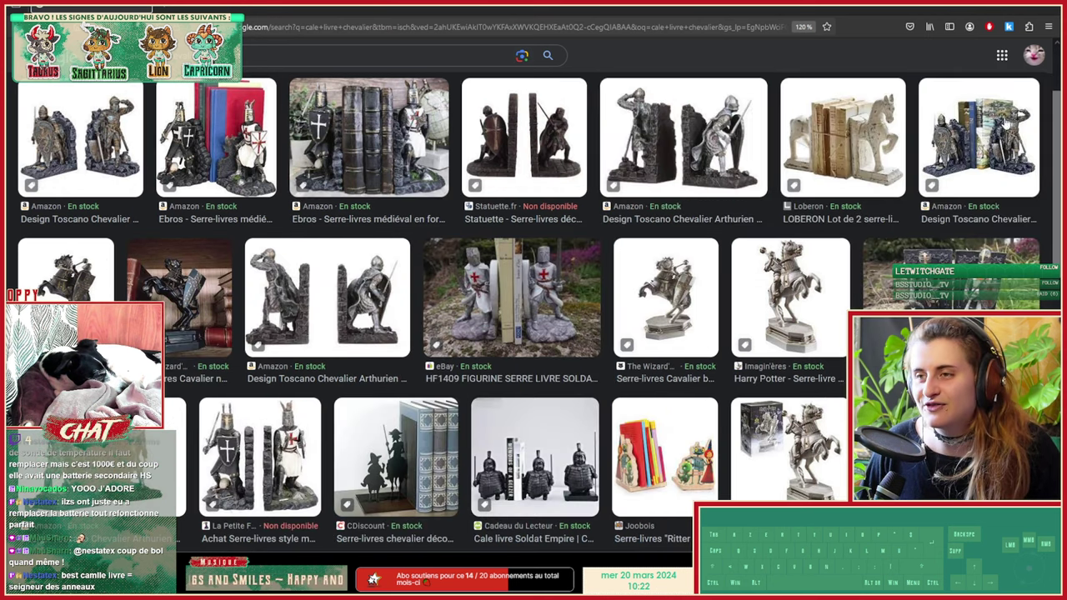
Step: Look through more knight bookends, previewing the black mounted knight from The Wizard's Shop and the white one from Imagin'ères
{"action": "scroll", "coordinate": [788, 406], "scroll_direction": "down", "scroll_amount": 1}
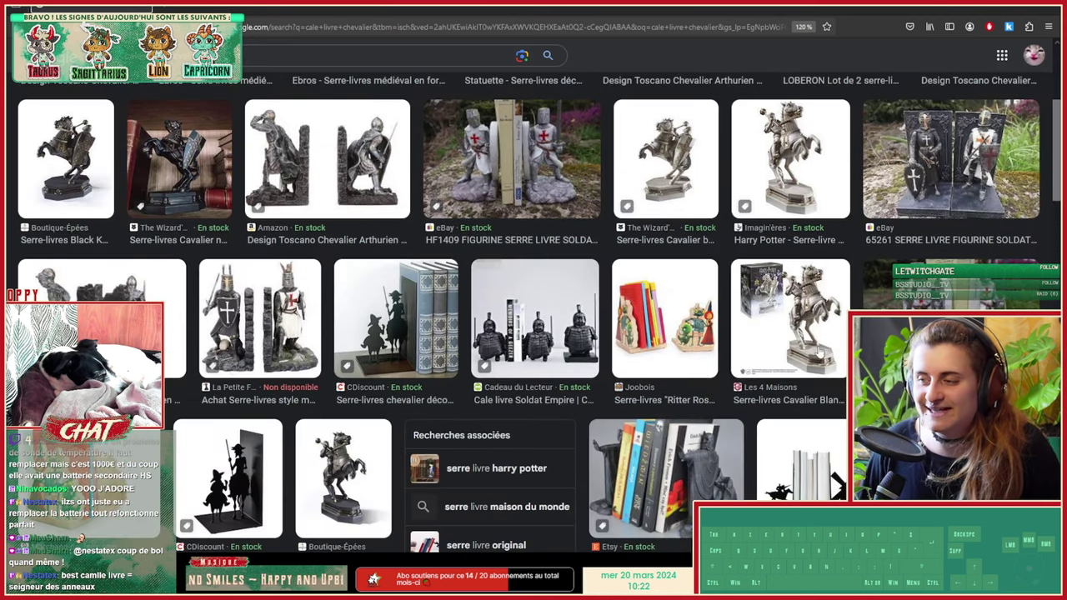
{"action": "scroll", "coordinate": [832, 392], "scroll_direction": "down", "scroll_amount": 1}
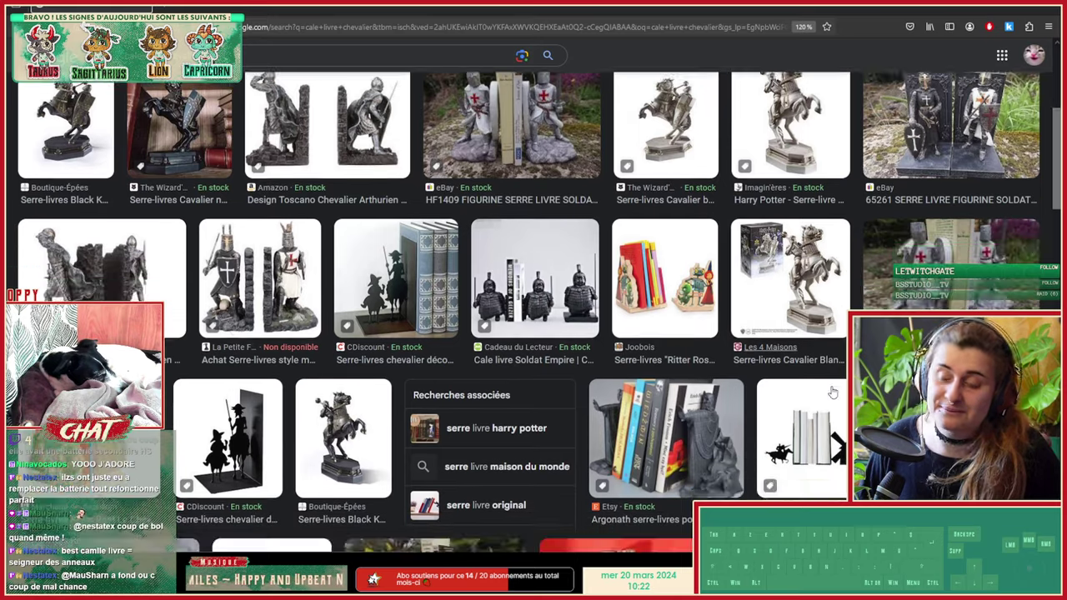
{"action": "scroll", "coordinate": [832, 393], "scroll_direction": "up", "scroll_amount": 1}
{"action": "left_click", "coordinate": [189, 151]}
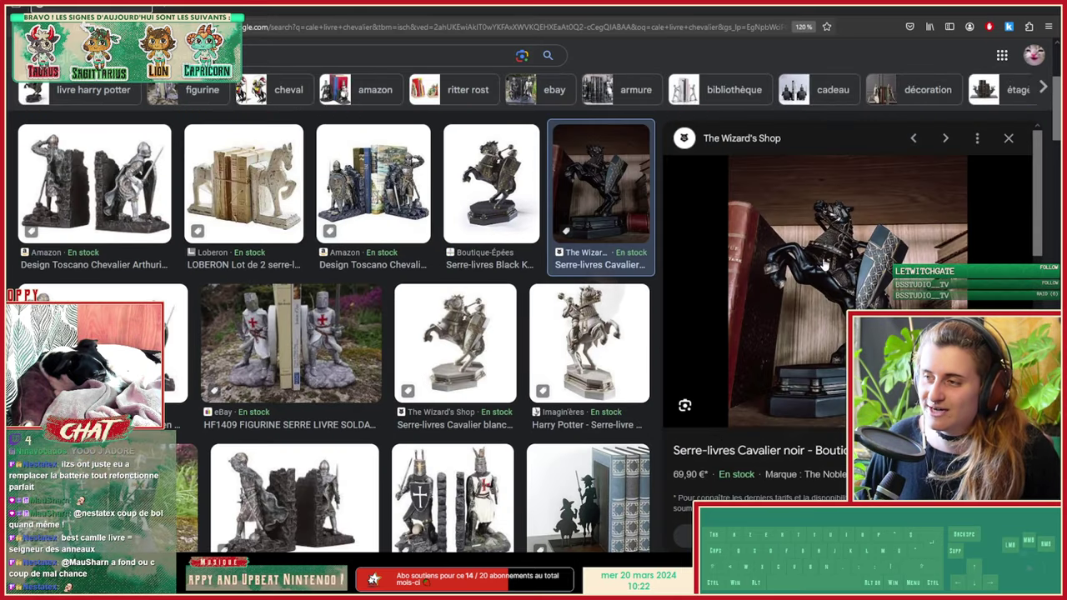
{"action": "left_click", "coordinate": [588, 346]}
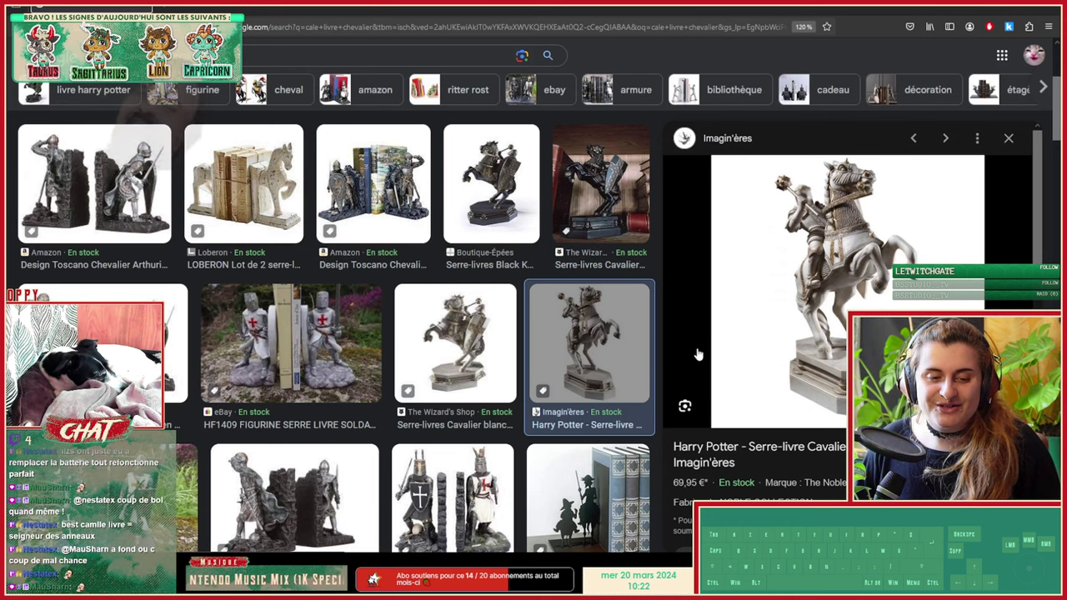
Step: Preview the Harry Potter white knight bookend shown with its box from Les 4 Maisons
{"action": "scroll", "coordinate": [271, 340], "scroll_direction": "down", "scroll_amount": 5}
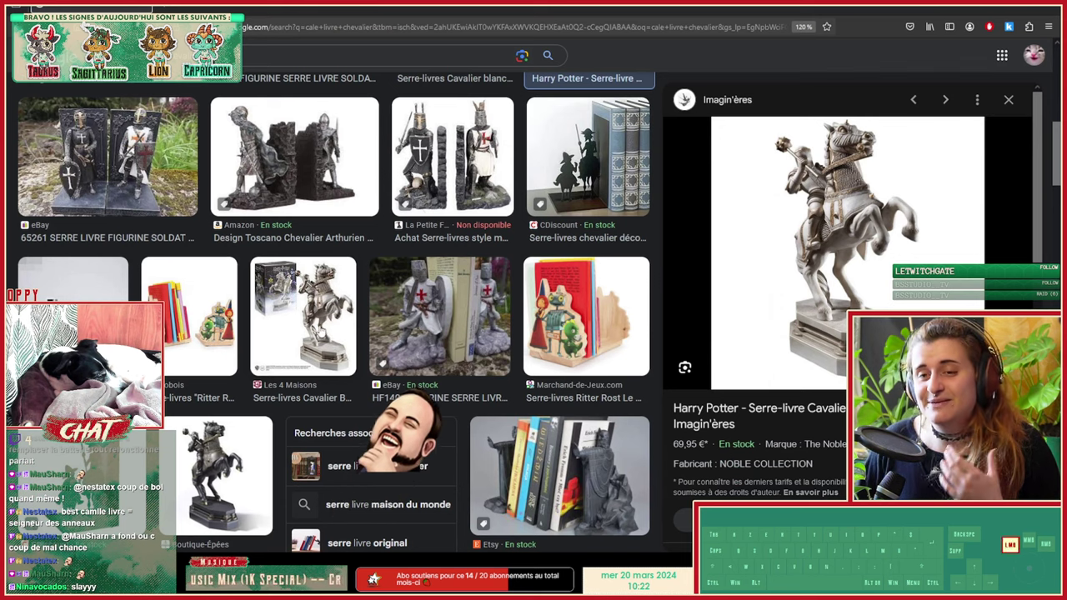
{"action": "left_click", "coordinate": [332, 340]}
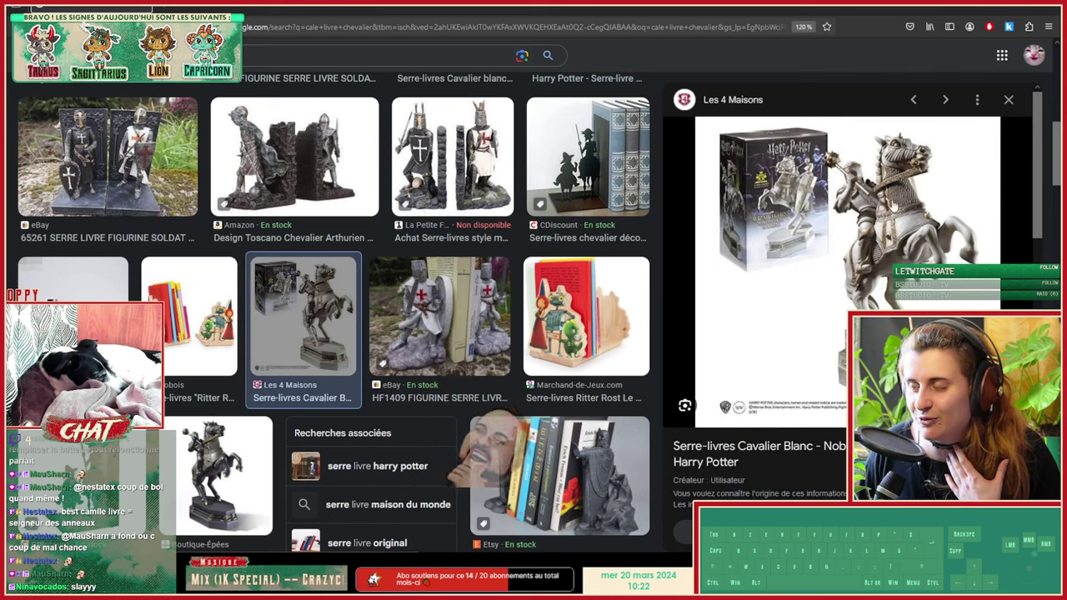
{"action": "scroll", "coordinate": [917, 229], "scroll_direction": "down", "scroll_amount": 1}
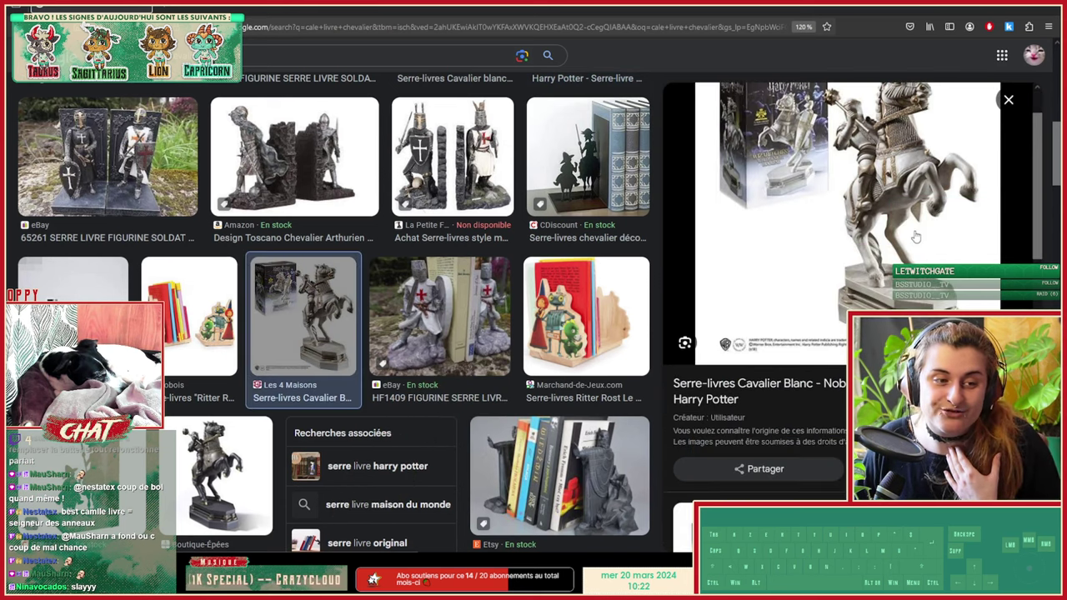
{"action": "scroll", "coordinate": [792, 250], "scroll_direction": "up", "scroll_amount": 1}
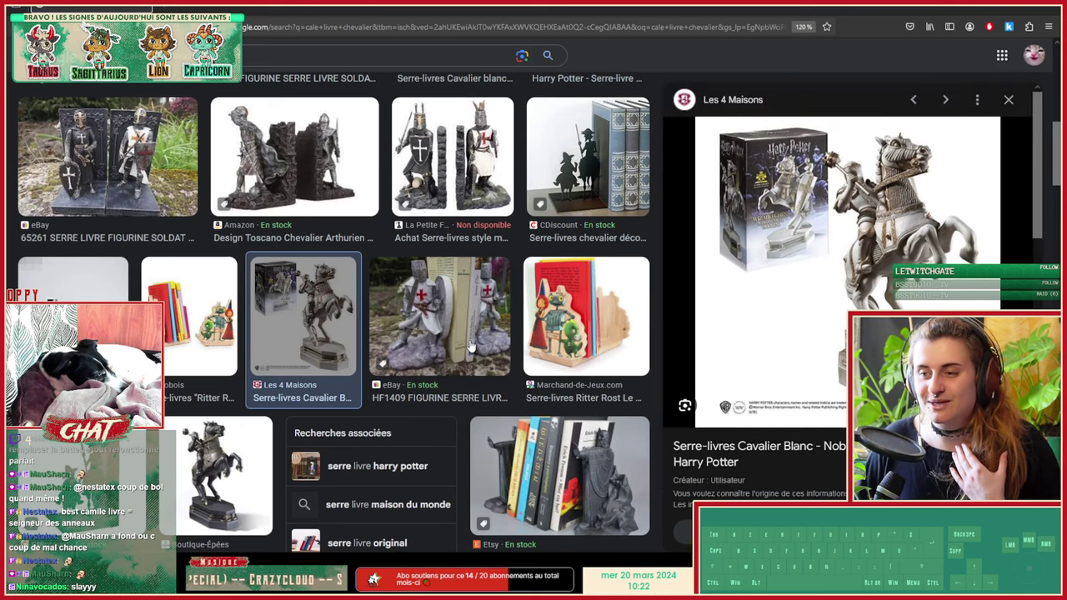
Step: Search images for "cale livre nain" and preview the second Hobbit dwarf bookend result from Serre-livre Design
{"action": "scroll", "coordinate": [470, 346], "scroll_direction": "up", "scroll_amount": 3}
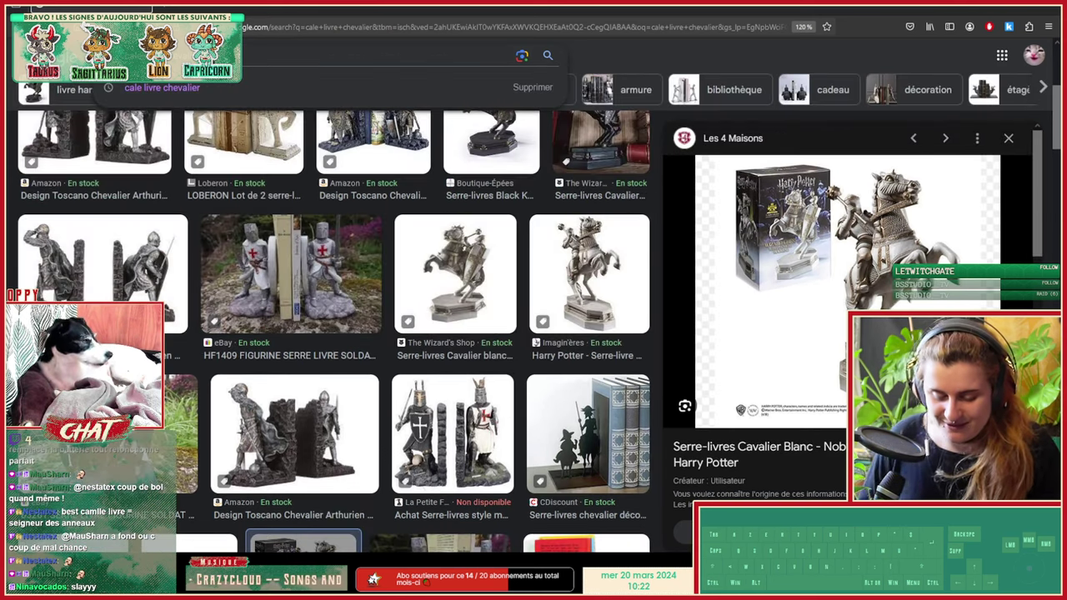
{"action": "type", "text": "n"}
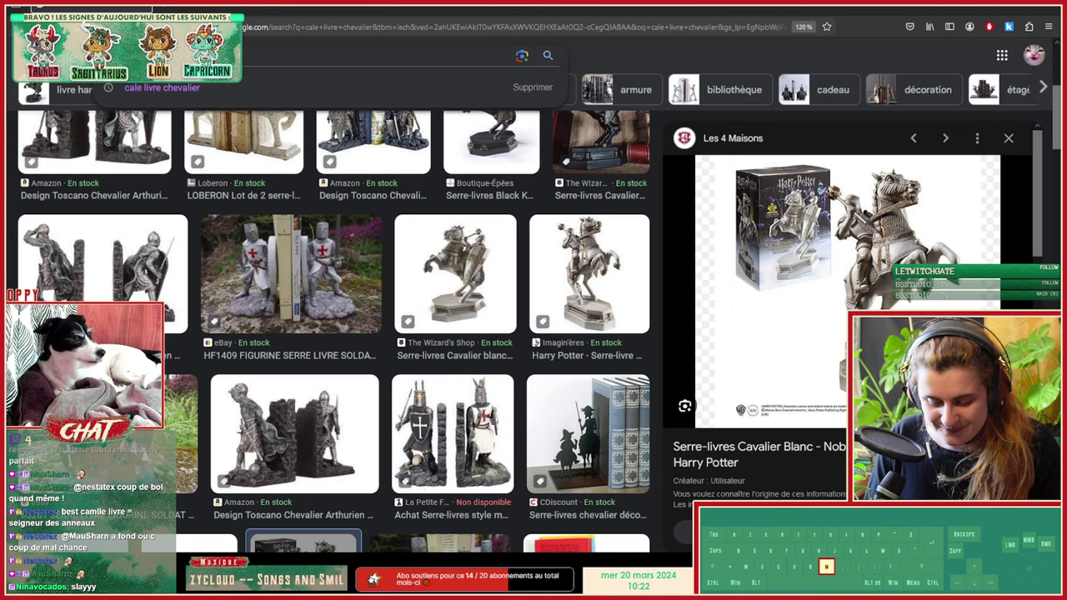
{"action": "key", "text": "Return"}
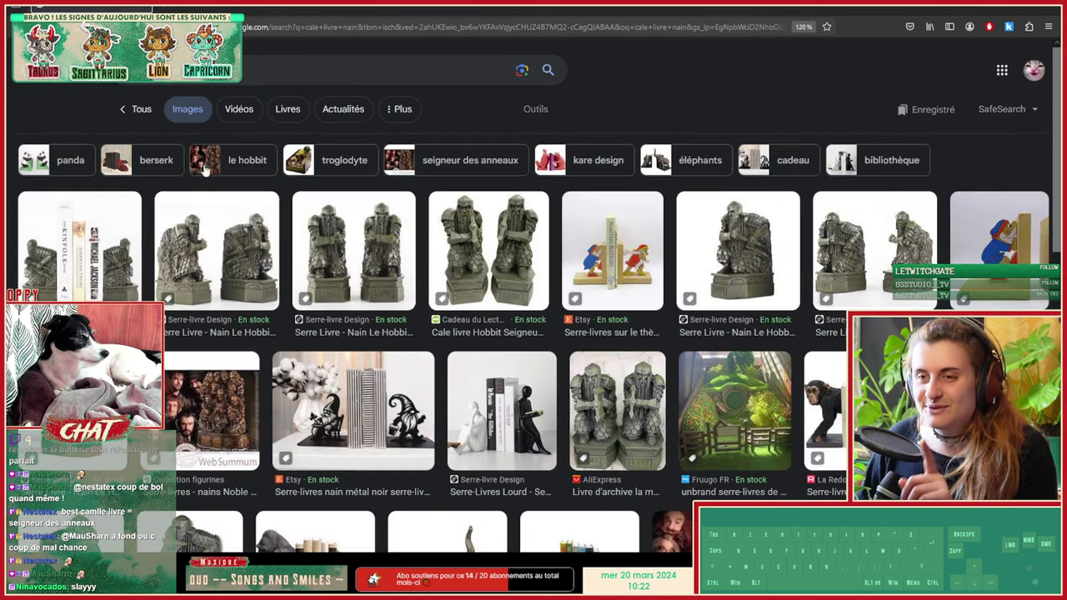
{"action": "left_click", "coordinate": [217, 255]}
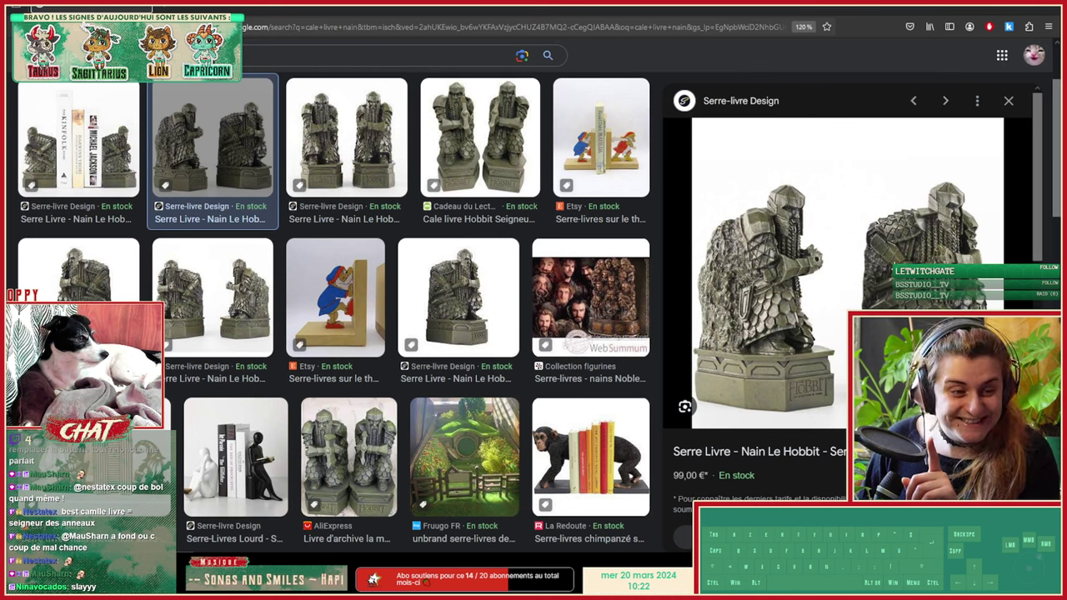
{"action": "scroll", "coordinate": [902, 250], "scroll_direction": "down", "scroll_amount": 2}
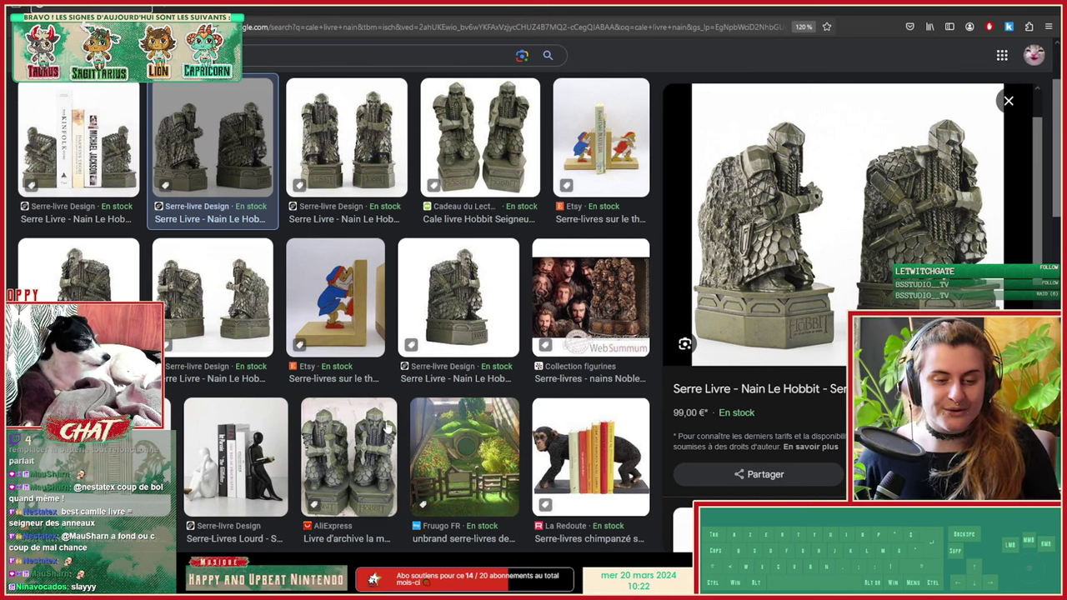
Step: Preview the dwarf bookend pair facing each other and the AliExpress pair of Hobbit dwarves
{"action": "left_click", "coordinate": [210, 323]}
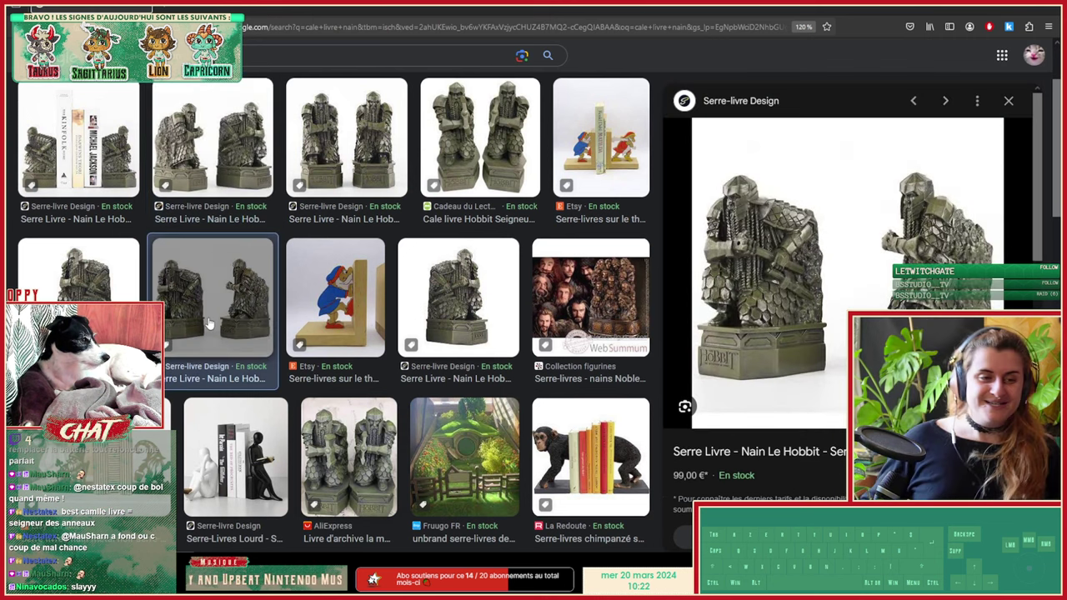
{"action": "scroll", "coordinate": [602, 242], "scroll_direction": "down", "scroll_amount": 2}
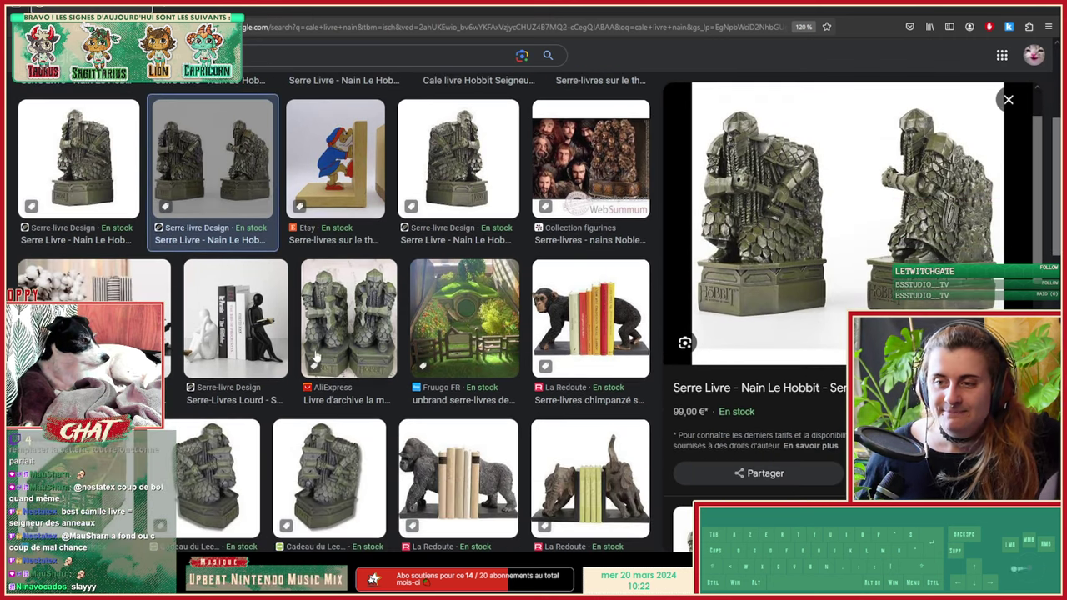
{"action": "left_click", "coordinate": [340, 302]}
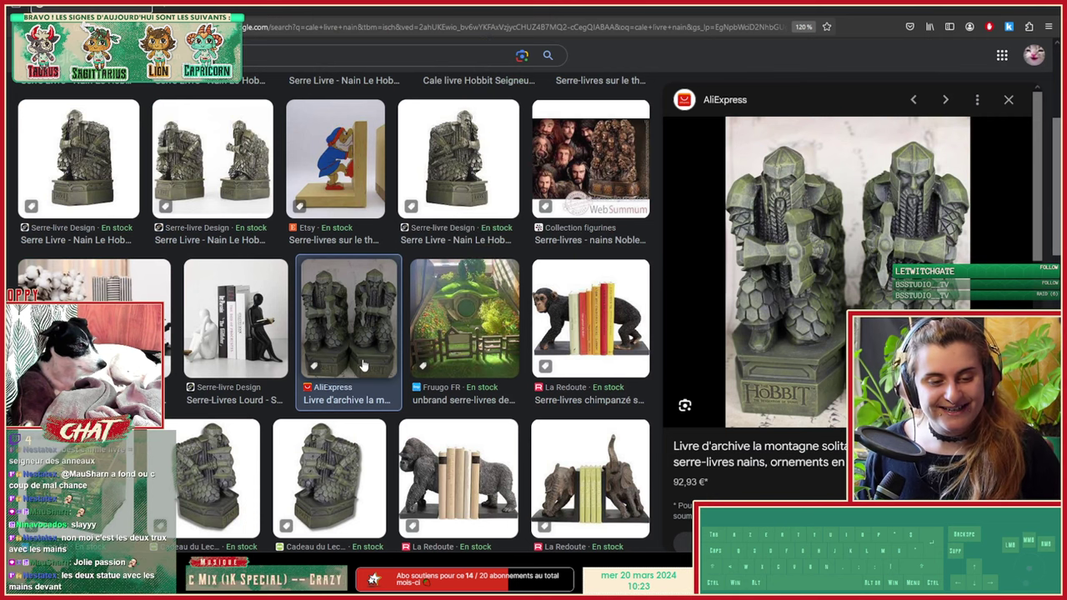
{"action": "scroll", "coordinate": [363, 365], "scroll_direction": "up", "scroll_amount": 3}
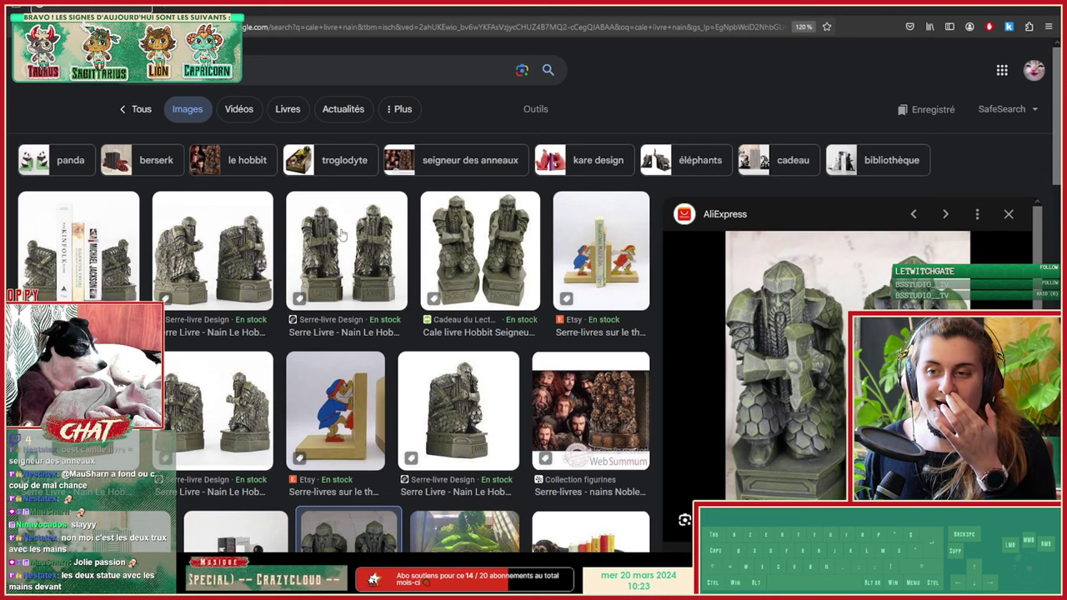
Step: View the full-size image of the Hobbit dwarf bookends holding three books in its own tab, close it, and return to the results
{"action": "left_click", "coordinate": [79, 242]}
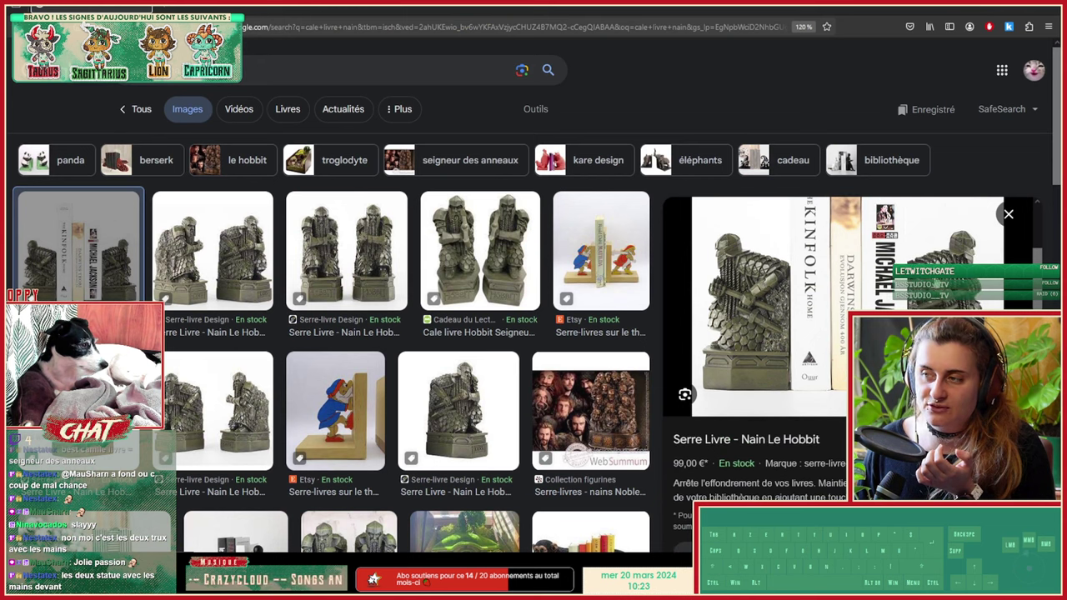
{"action": "scroll", "coordinate": [779, 288], "scroll_direction": "down", "scroll_amount": 1}
{"action": "right_click", "coordinate": [874, 266]}
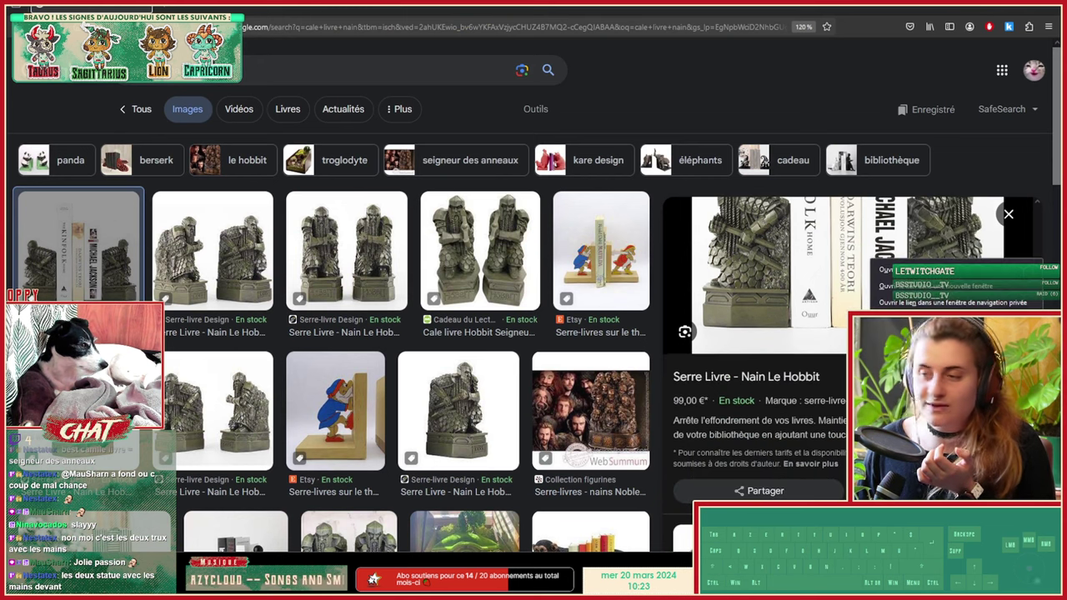
{"action": "left_click", "coordinate": [925, 412]}
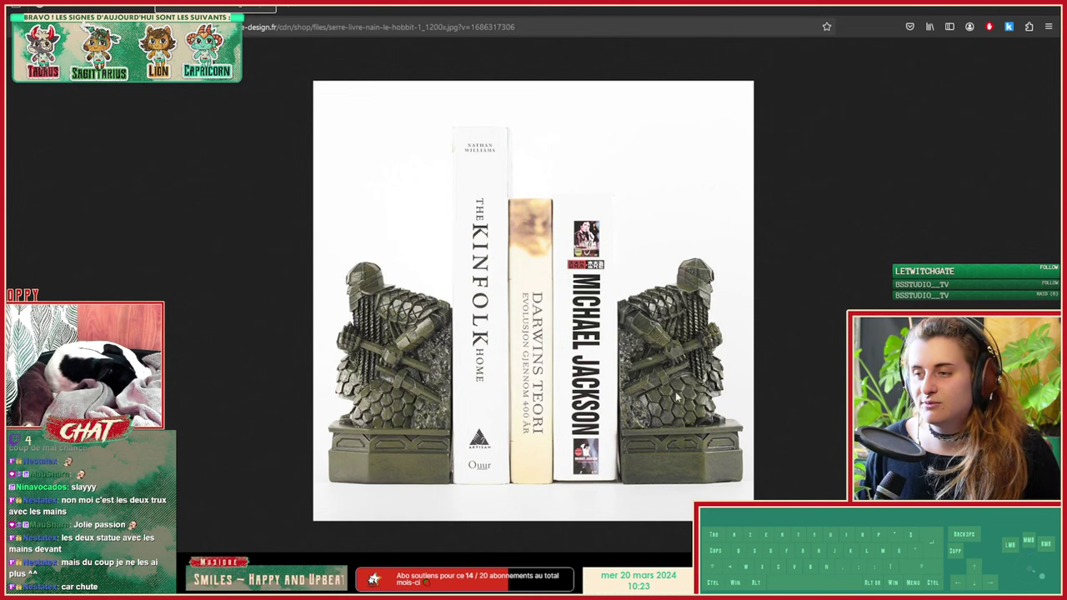
{"action": "middle_click", "coordinate": [241, 8]}
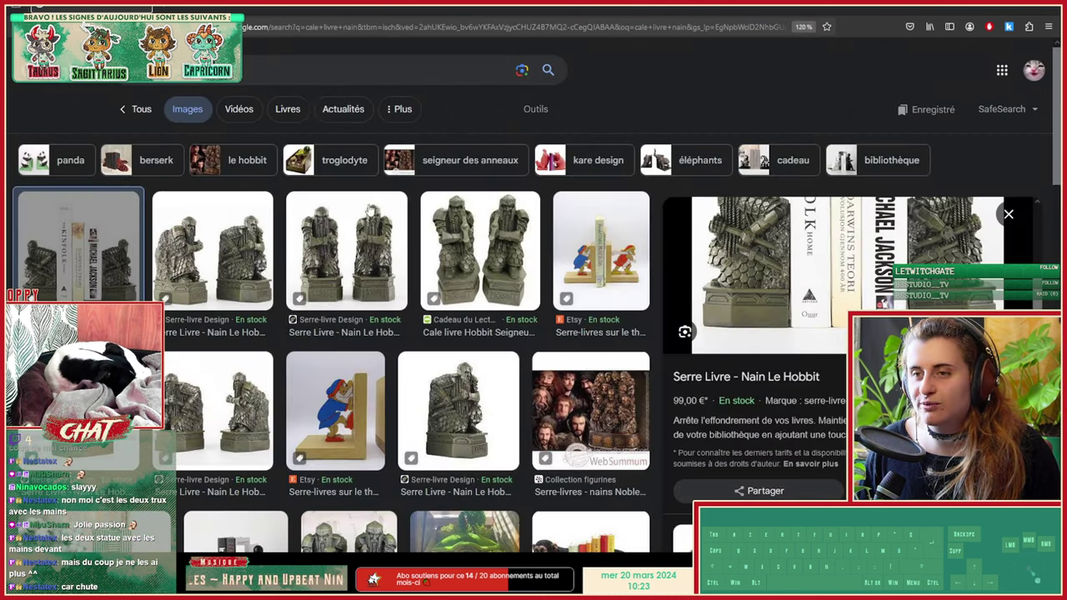
{"action": "scroll", "coordinate": [374, 367], "scroll_direction": "down", "scroll_amount": 2}
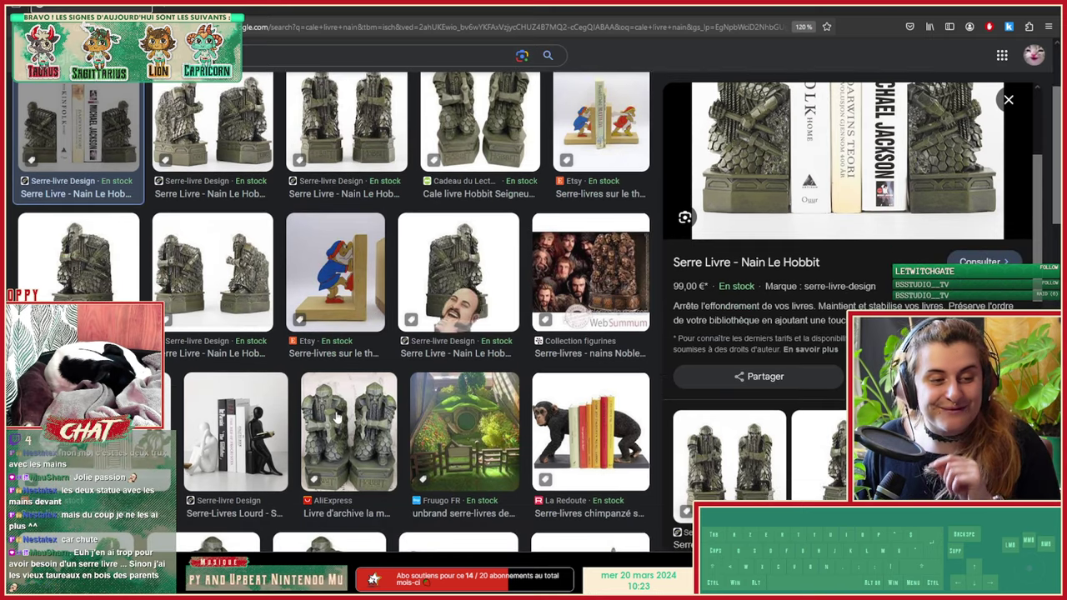
Step: Search images for "cale livre globe" and preview the black and gold Serre Livre Globe Terrestre pair from Univers Serre Livre
{"action": "scroll", "coordinate": [337, 420], "scroll_direction": "up", "scroll_amount": 2}
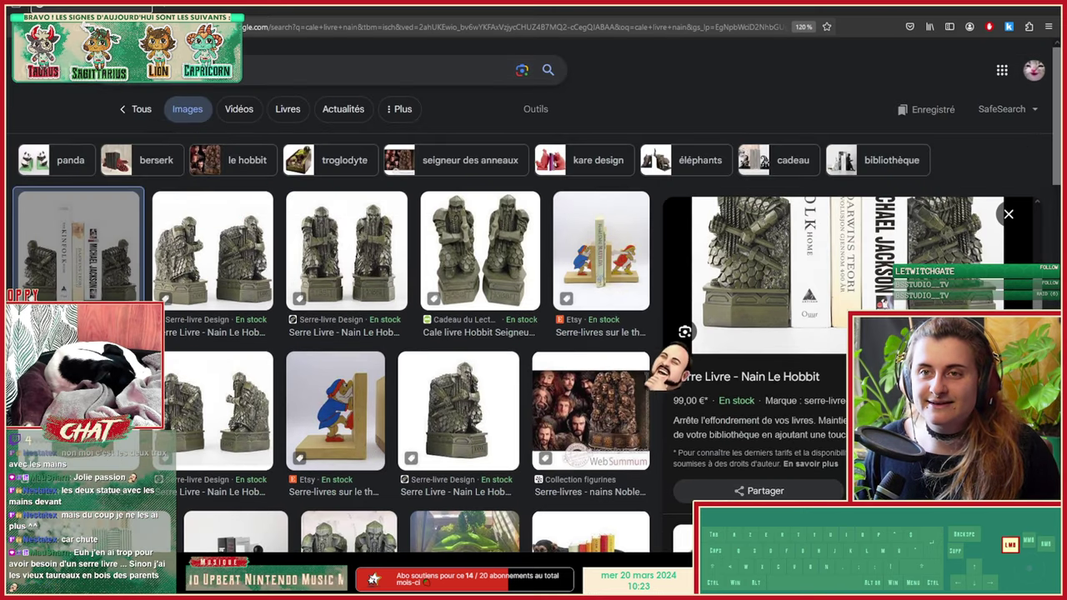
{"action": "type", "text": "globe"}
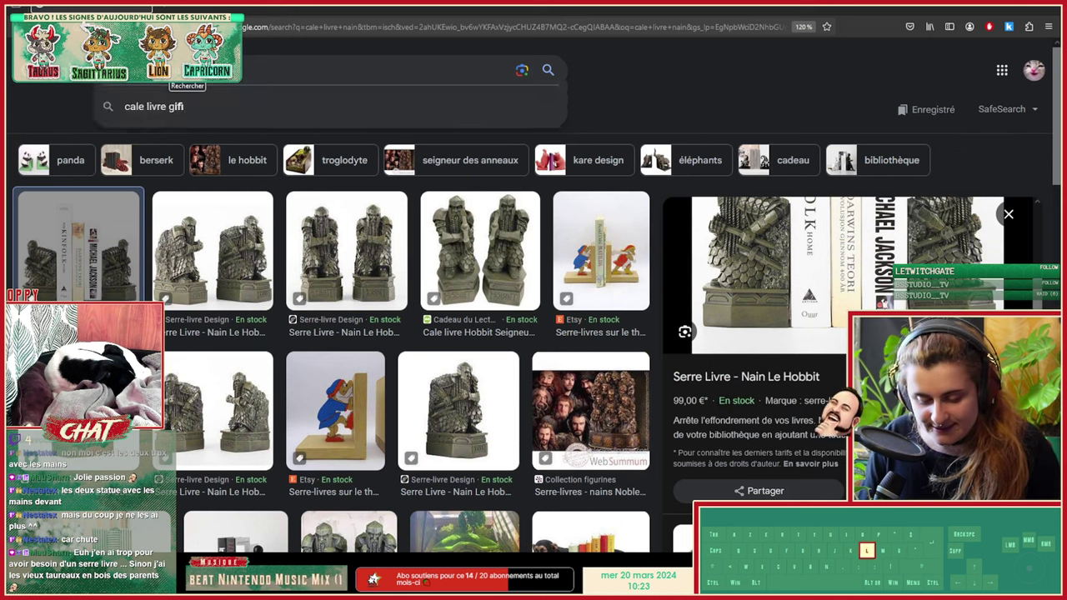
{"action": "key", "text": "Return"}
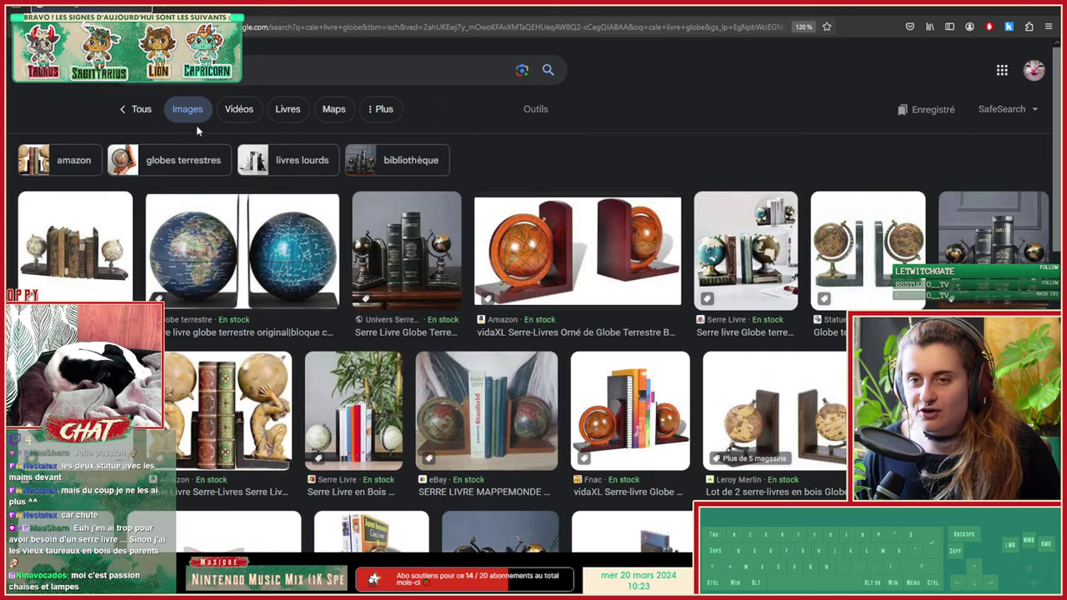
{"action": "left_click", "coordinate": [401, 261]}
{"action": "scroll", "coordinate": [797, 276], "scroll_direction": "down", "scroll_amount": 1}
Step: View the full-size image of the globe bookends, return to the results, close that search and go back to Substance 3D Painter
{"action": "right_click", "coordinate": [795, 233]}
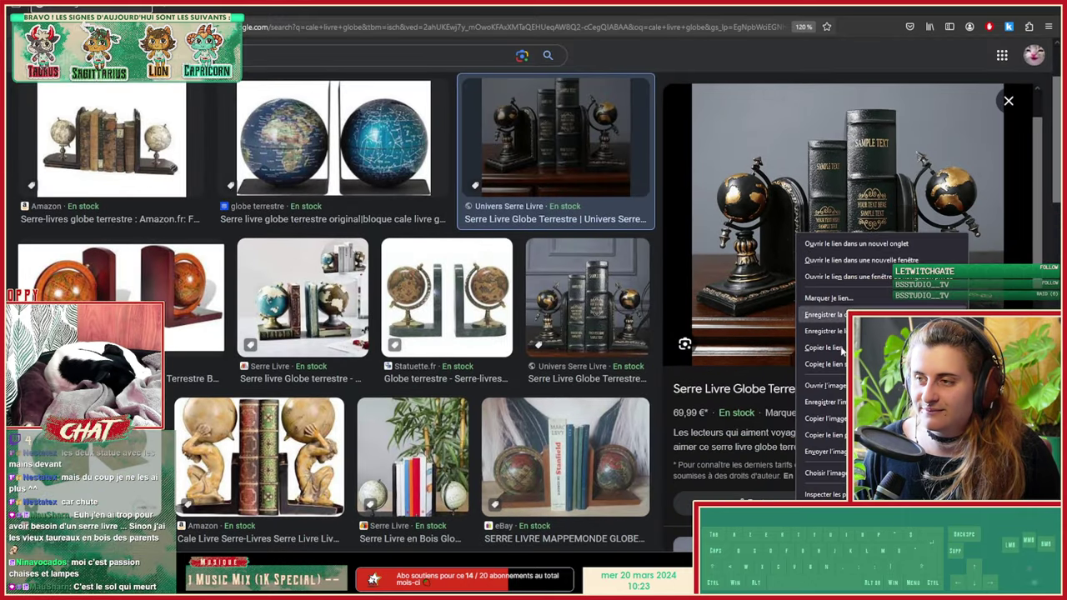
{"action": "left_click", "coordinate": [817, 386]}
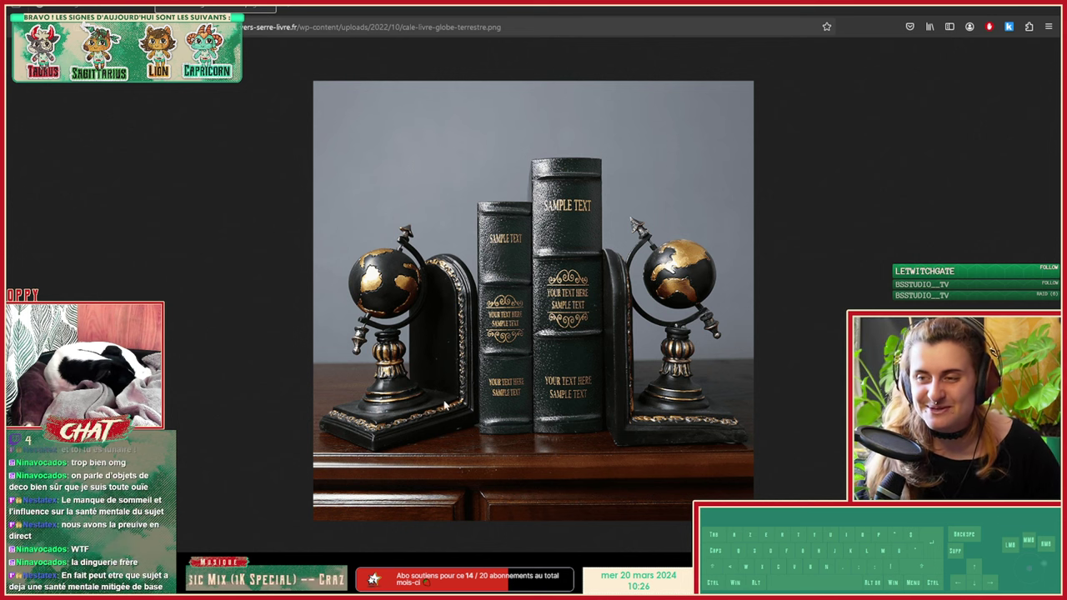
{"action": "key", "text": "alt+Left"}
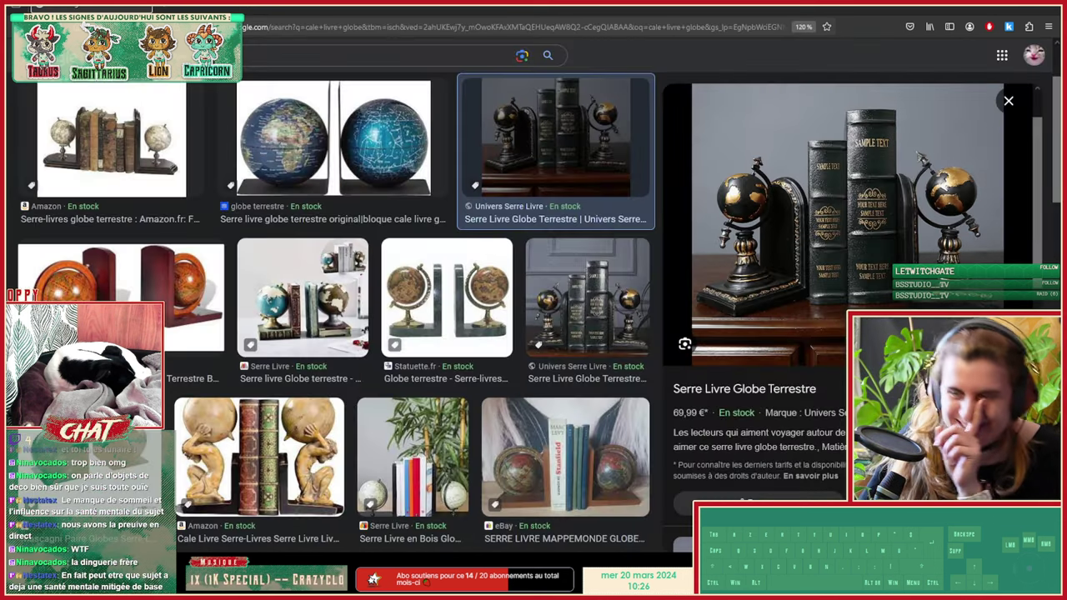
{"action": "middle_click", "coordinate": [111, 5]}
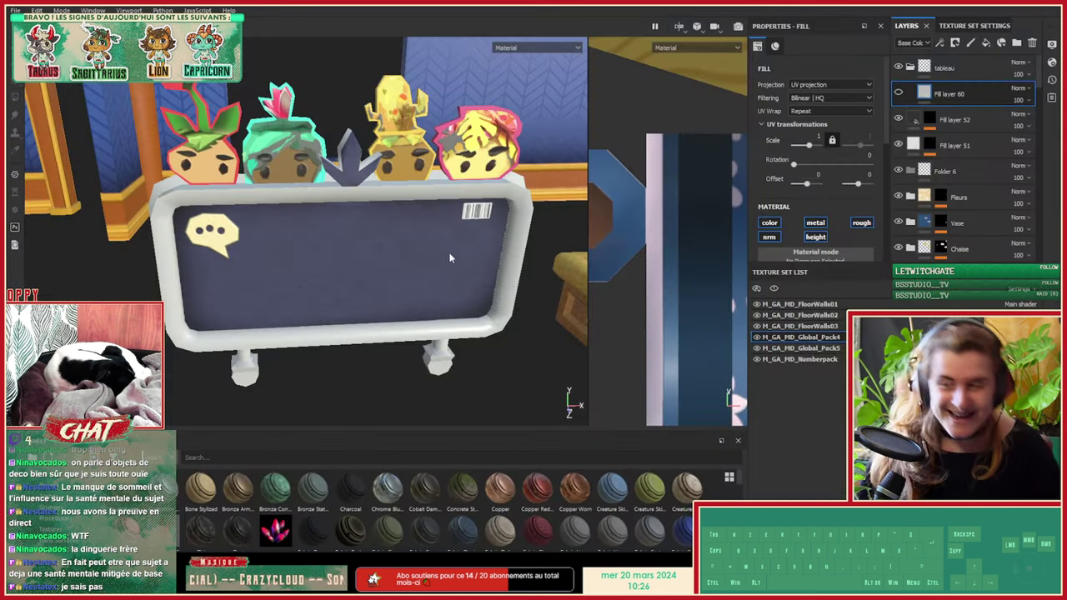
{"action": "left_click_drag", "start_coordinate": [273, 369], "coordinate": [312, 355], "text": "alt"}
{"action": "mouse_move", "coordinate": [272, 365]}
{"action": "middle_mouse_down", "text": "alt"}
{"action": "mouse_move", "coordinate": [255, 317]}
{"action": "mouse_move", "coordinate": [267, 292]}
{"action": "middle_mouse_up", "text": "alt"}
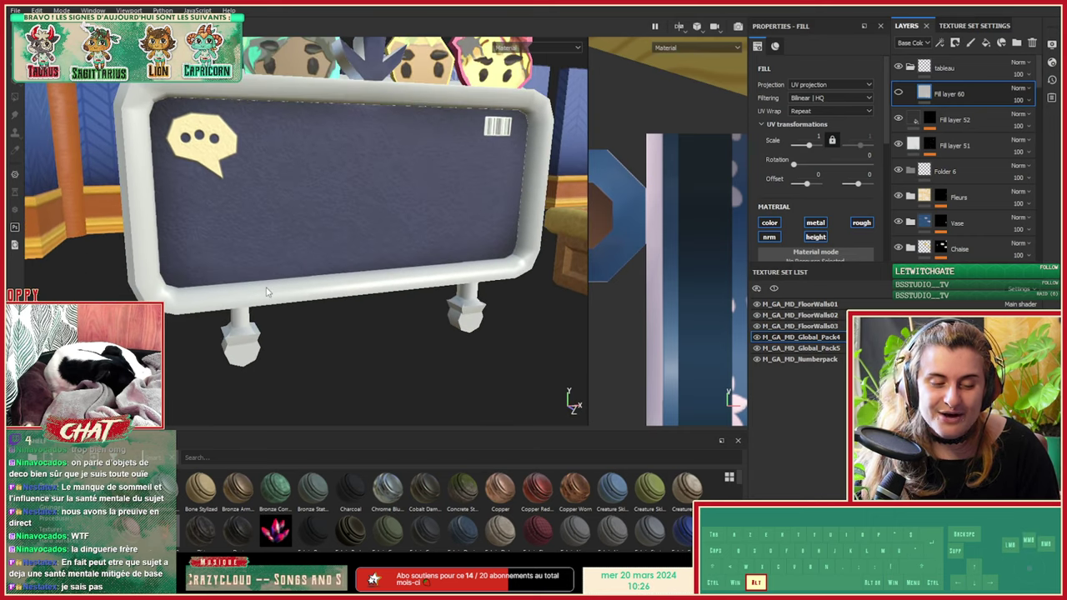
{"action": "right_click_drag", "start_coordinate": [315, 281], "coordinate": [291, 276], "text": "alt"}
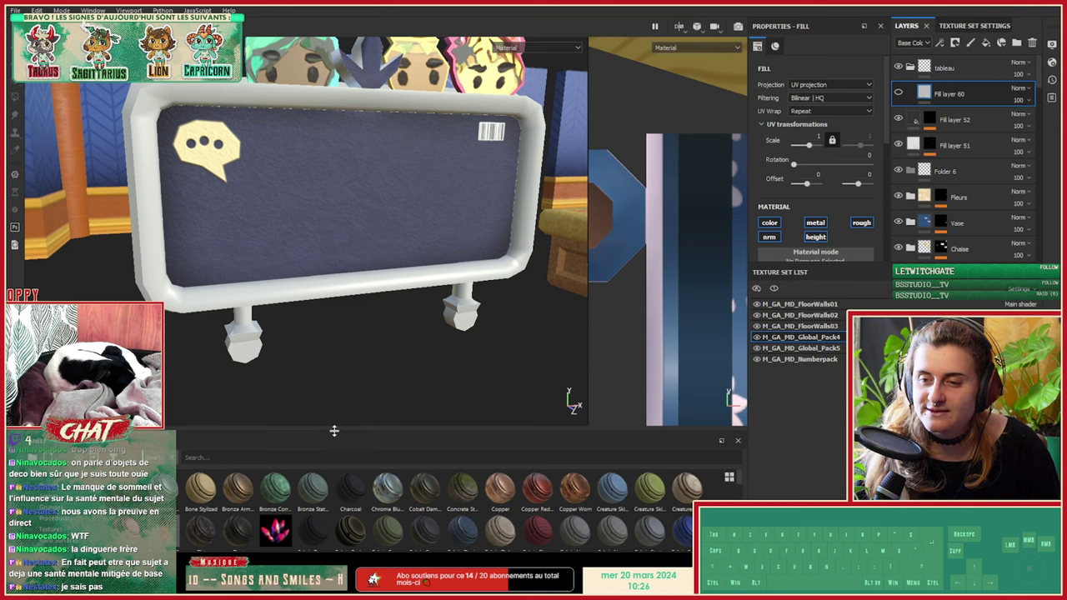
{"action": "left_click_drag", "start_coordinate": [333, 430], "coordinate": [376, 435]}
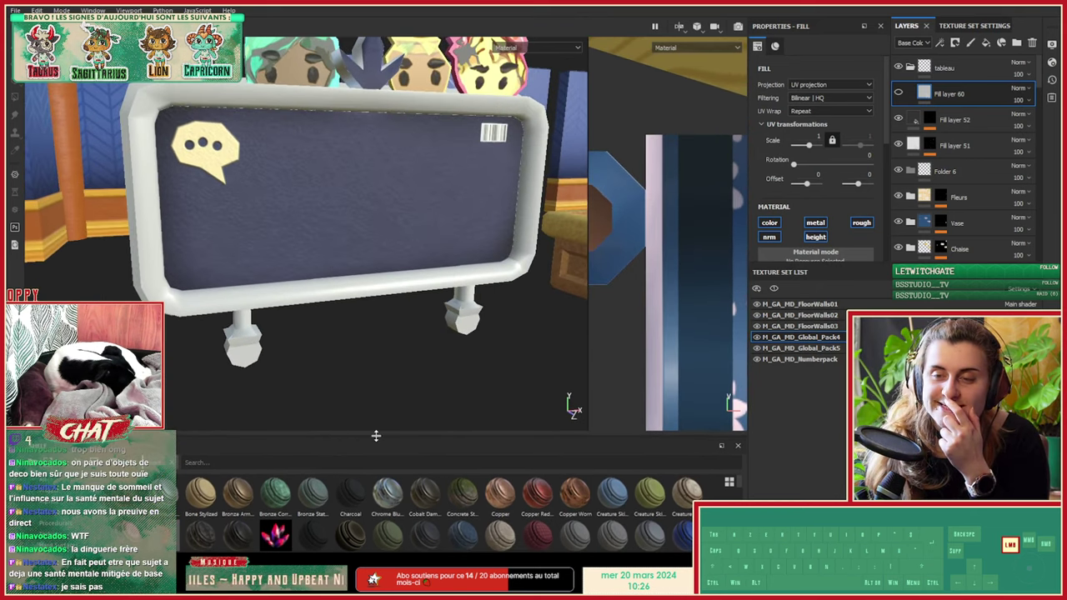
{"action": "middle_click_drag", "start_coordinate": [383, 302], "coordinate": [258, 350], "text": "alt"}
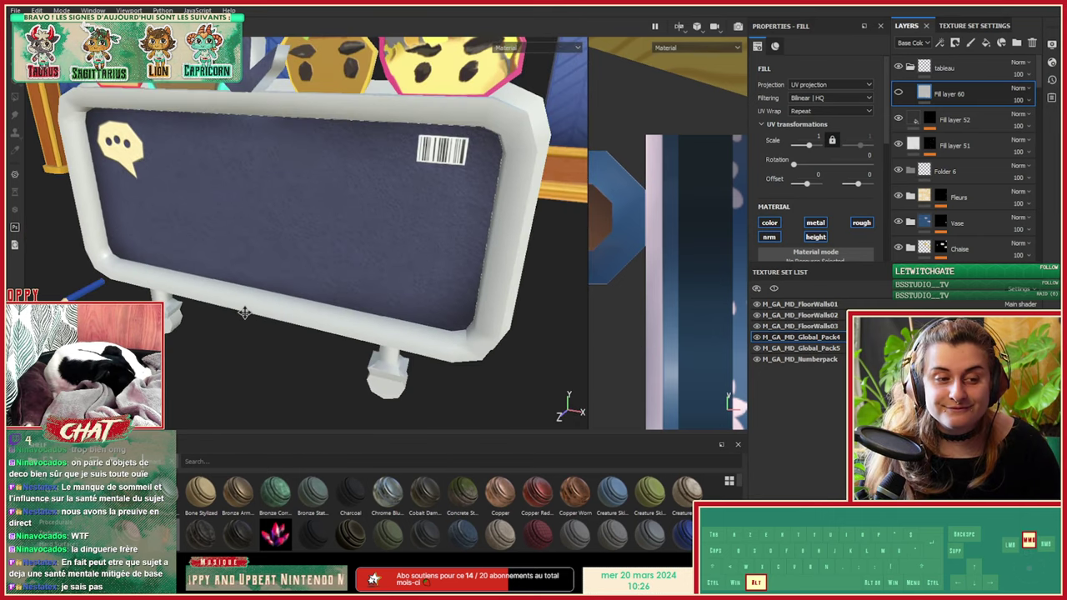
{"action": "left_click_drag", "start_coordinate": [277, 307], "coordinate": [260, 292], "text": "alt"}
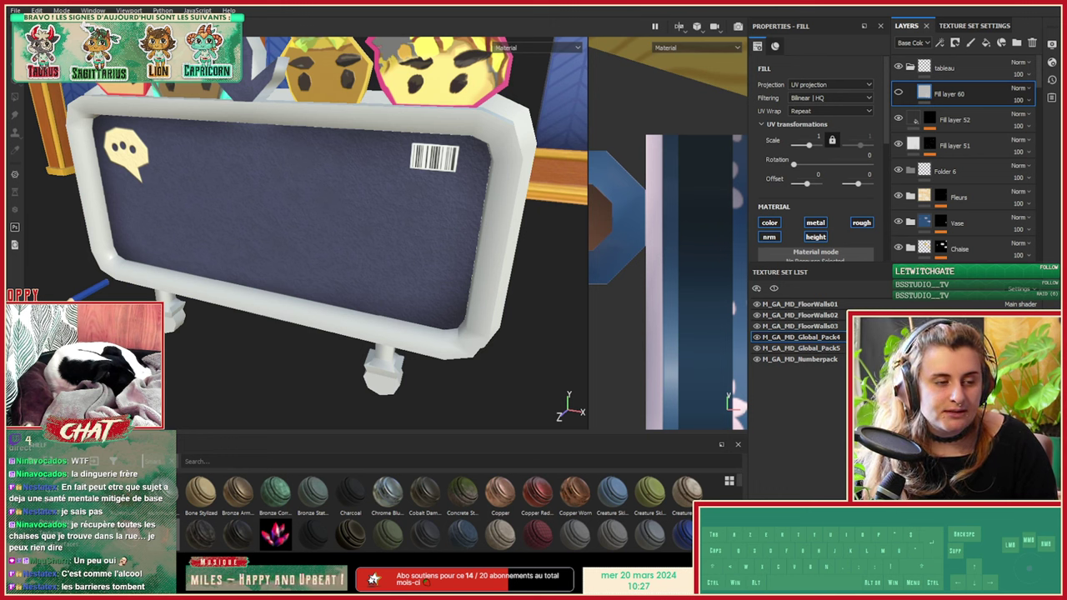
Step: Switch to the browser's wooden bull bookend image results and preview the Proantic exotic wood pair with its details
{"action": "left_click_drag", "start_coordinate": [409, 7], "coordinate": [409, 7]}
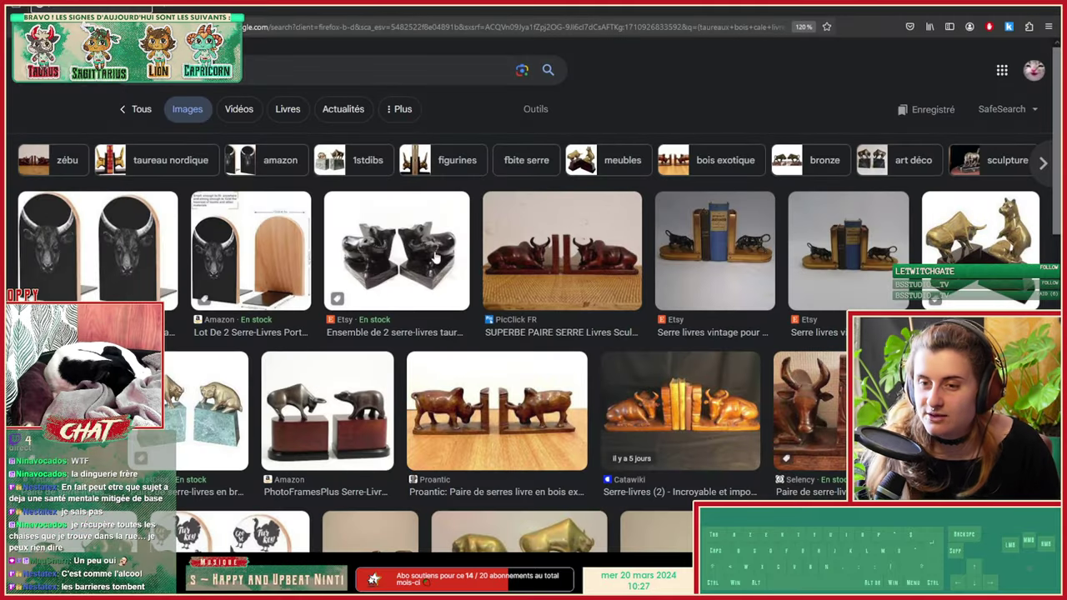
{"action": "left_click", "coordinate": [510, 385]}
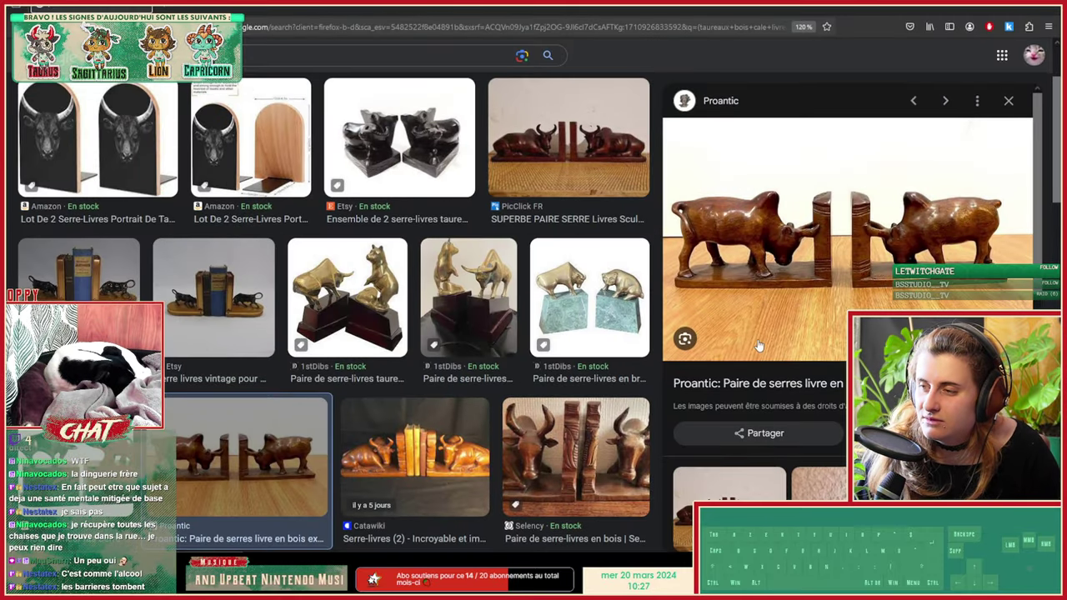
{"action": "scroll", "coordinate": [759, 346], "scroll_direction": "down", "scroll_amount": 1}
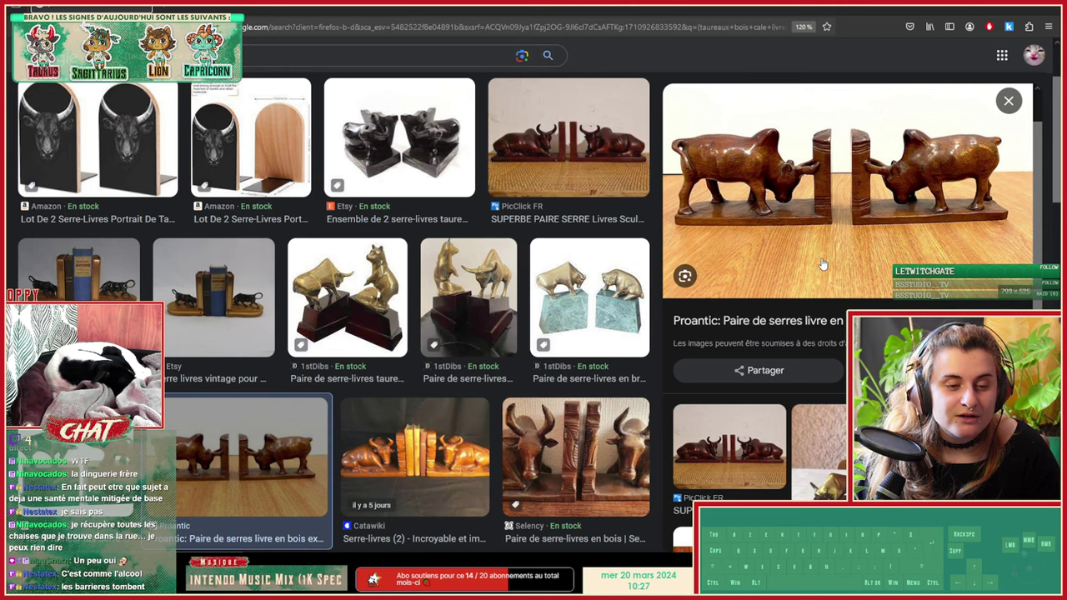
{"action": "scroll", "coordinate": [822, 264], "scroll_direction": "down", "scroll_amount": 1}
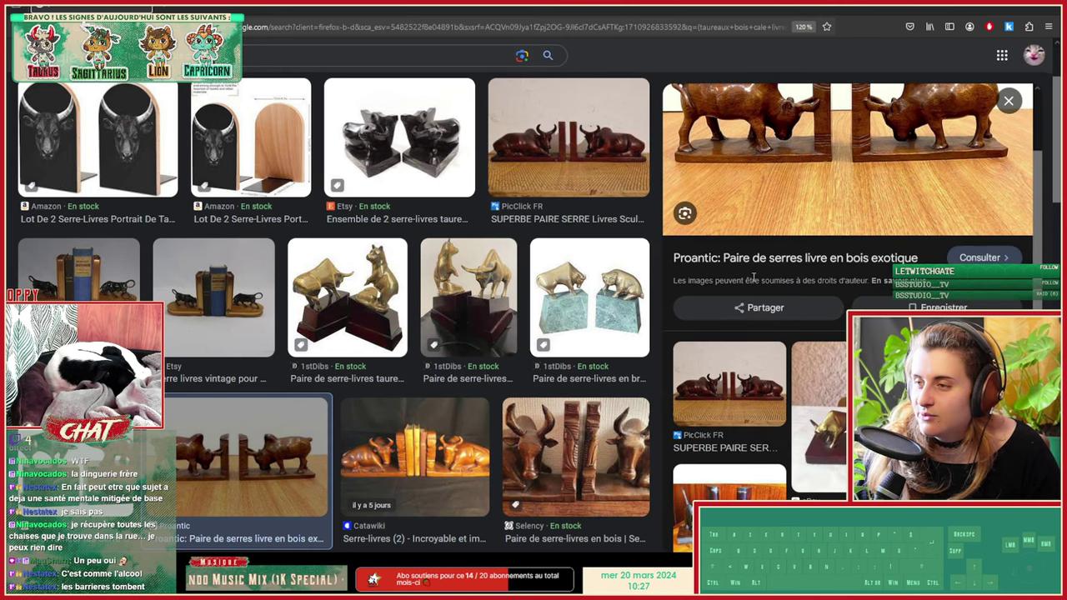
{"action": "scroll", "coordinate": [767, 271], "scroll_direction": "down", "scroll_amount": 1}
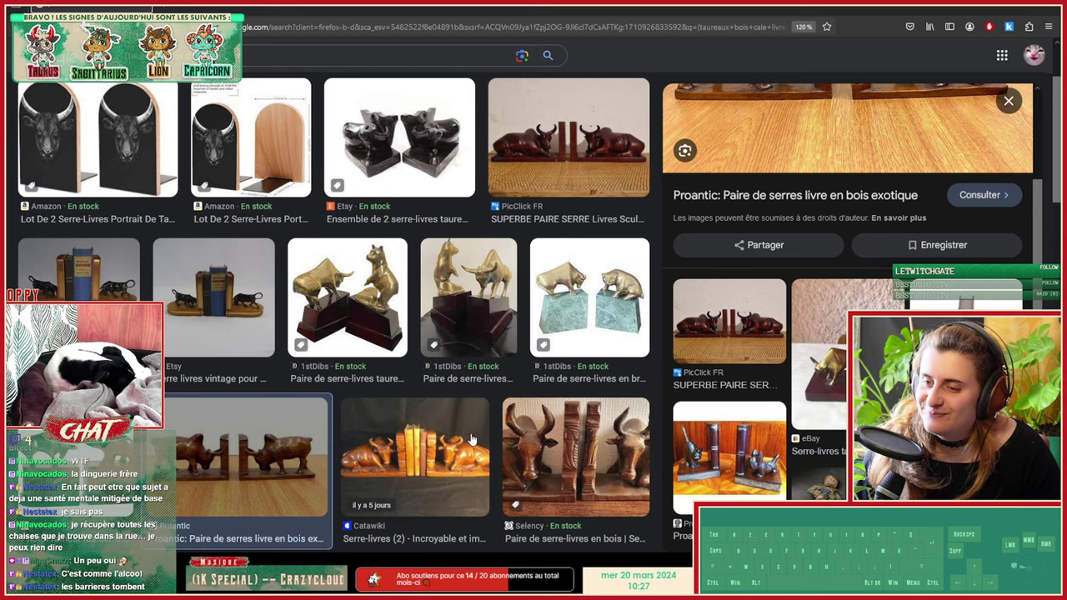
Step: Preview the Catawiki reclining zebu bookends, browse the other bull bookend results, and preview the black bull pair from Etsy
{"action": "scroll", "coordinate": [471, 439], "scroll_direction": "down", "scroll_amount": 3}
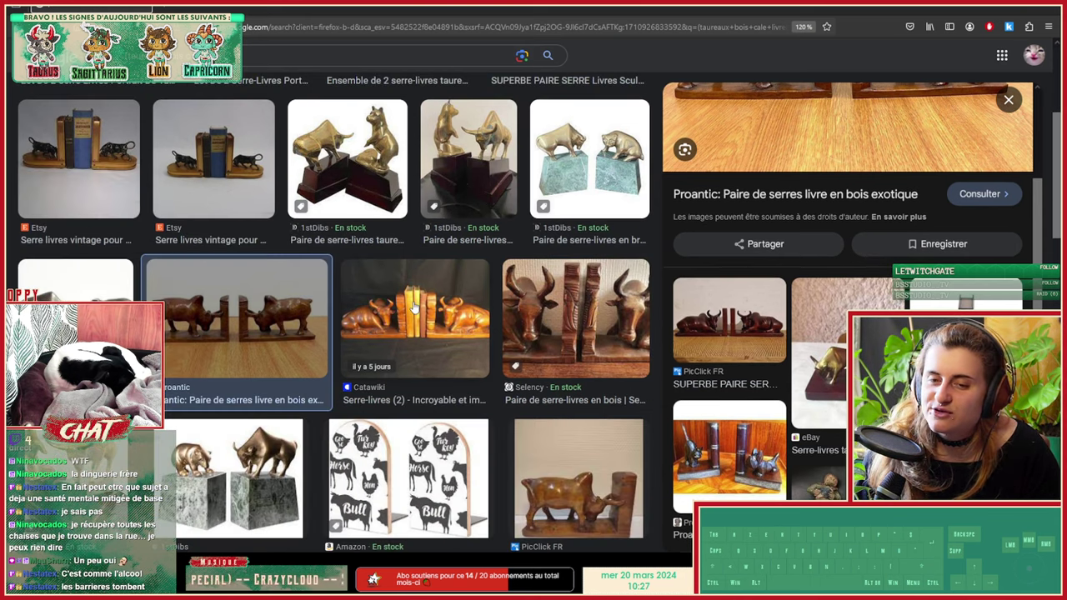
{"action": "left_click", "coordinate": [414, 307]}
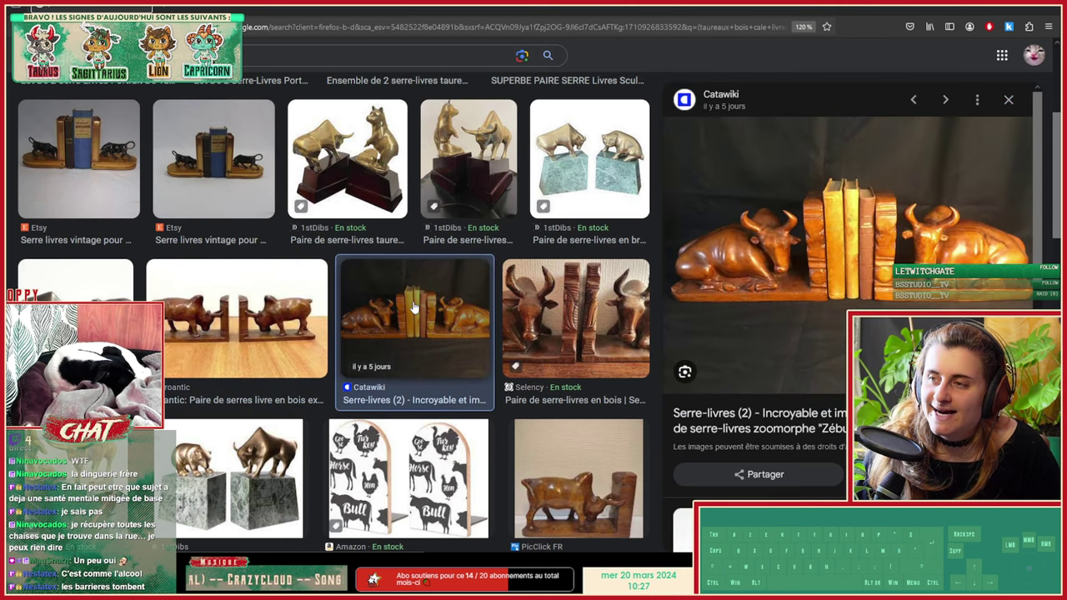
{"action": "scroll", "coordinate": [683, 341], "scroll_direction": "down", "scroll_amount": 3}
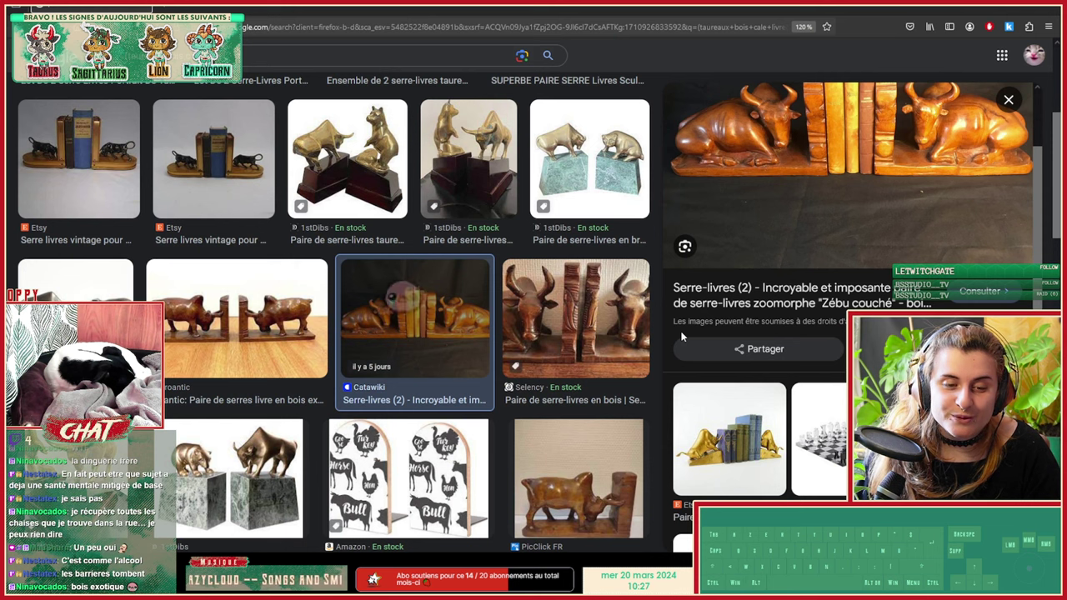
{"action": "scroll", "coordinate": [681, 336], "scroll_direction": "up", "scroll_amount": 2}
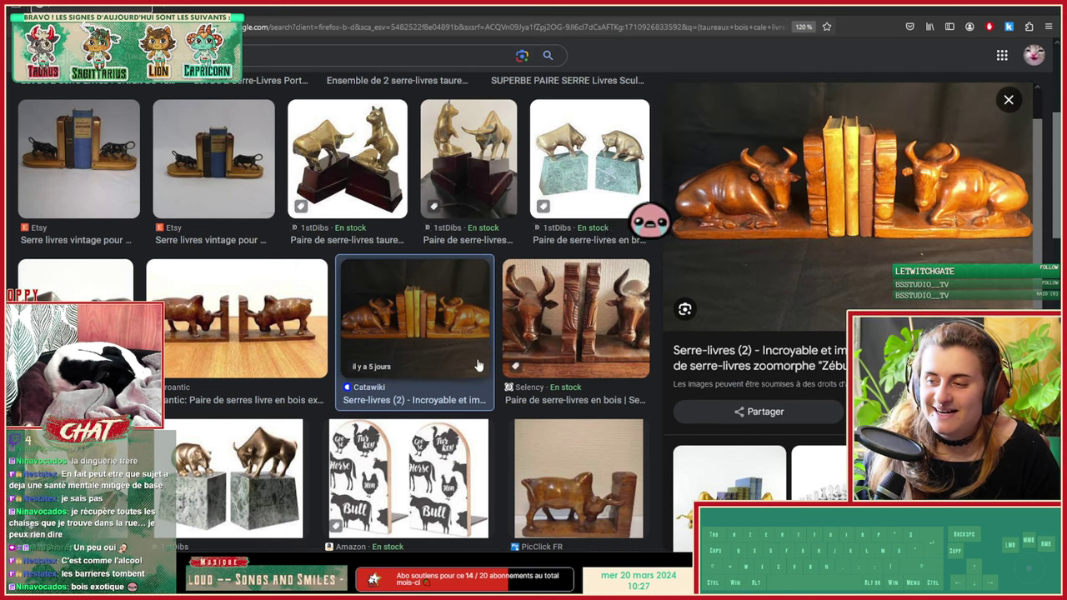
{"action": "scroll", "coordinate": [480, 363], "scroll_direction": "down", "scroll_amount": 5}
{"action": "scroll", "coordinate": [478, 360], "scroll_direction": "up", "scroll_amount": 1}
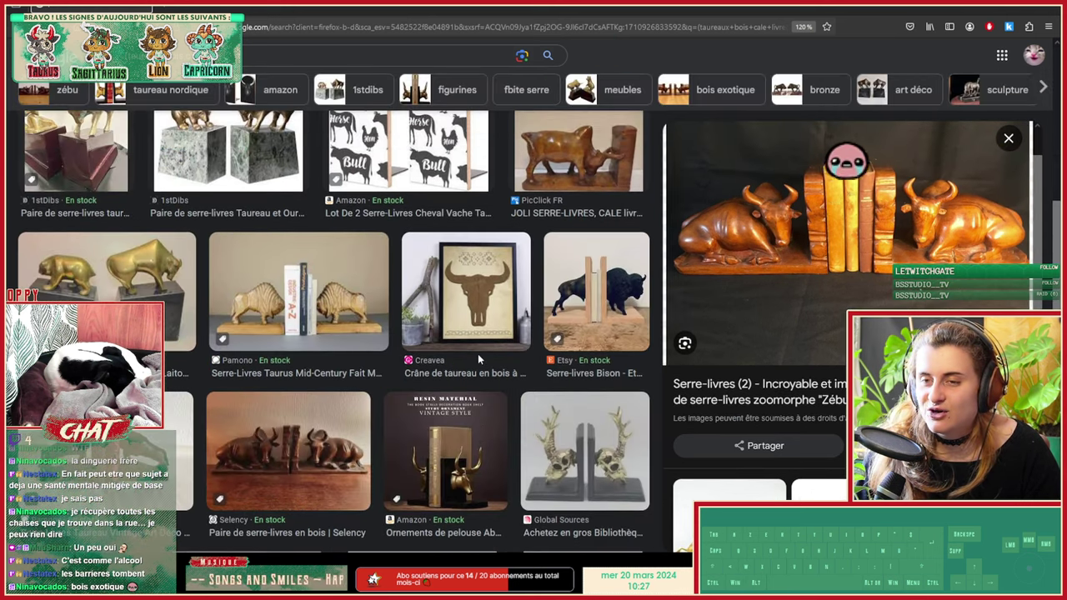
{"action": "scroll", "coordinate": [478, 358], "scroll_direction": "up", "scroll_amount": 5}
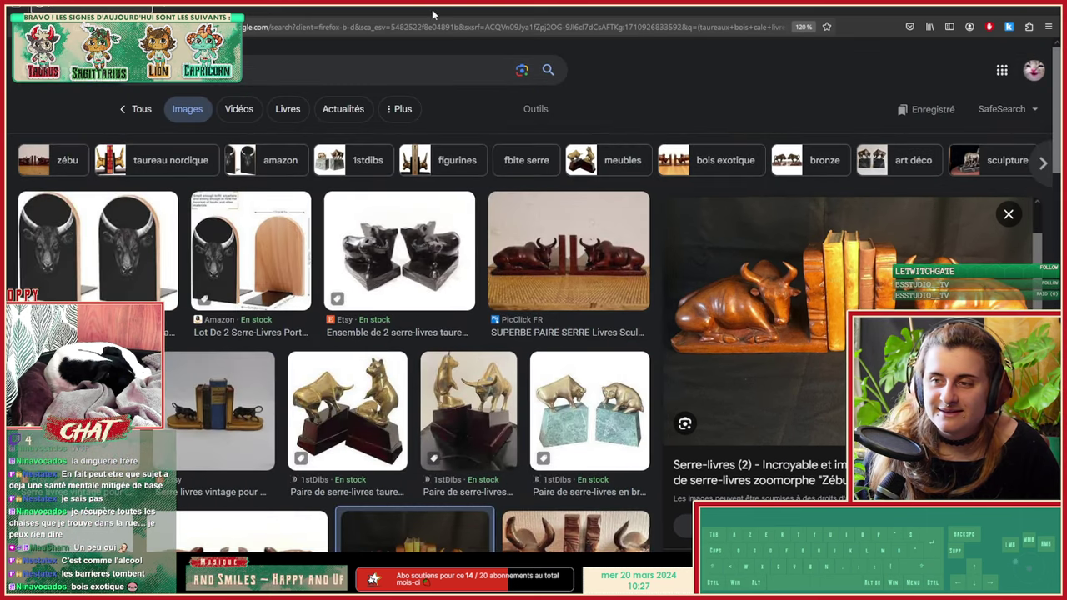
{"action": "left_click", "coordinate": [375, 240]}
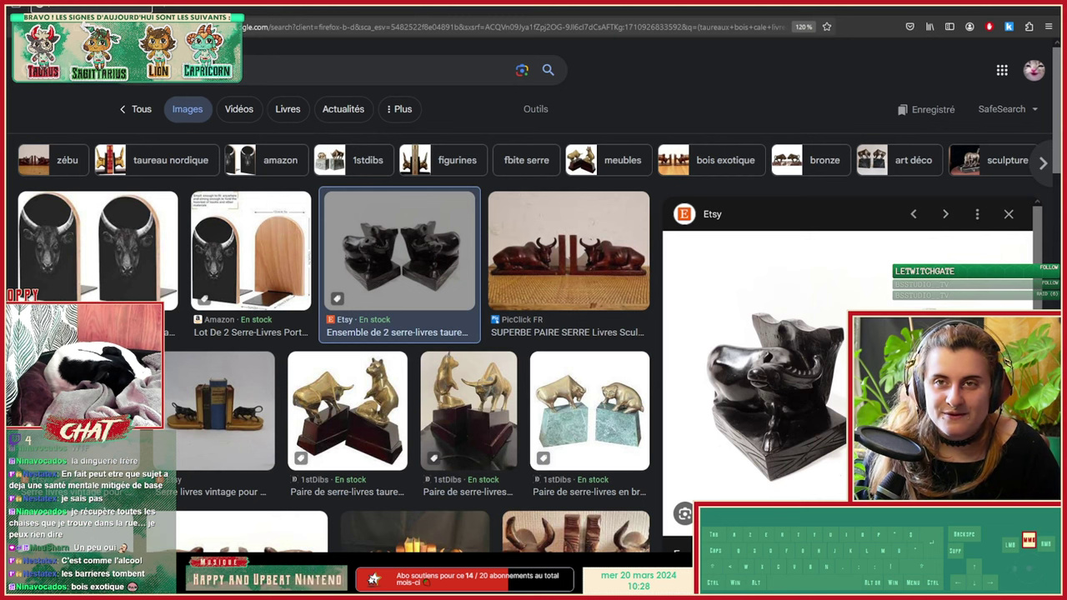
Step: Switch back to Substance 3D Painter and examine the board with the character heads, both within the whole scene and up close
{"action": "key", "text": "alt+Tab"}
{"action": "left_click_drag", "start_coordinate": [453, 353], "coordinate": [364, 242], "text": "alt"}
{"action": "right_click_drag", "start_coordinate": [364, 243], "coordinate": [348, 282], "text": "alt"}
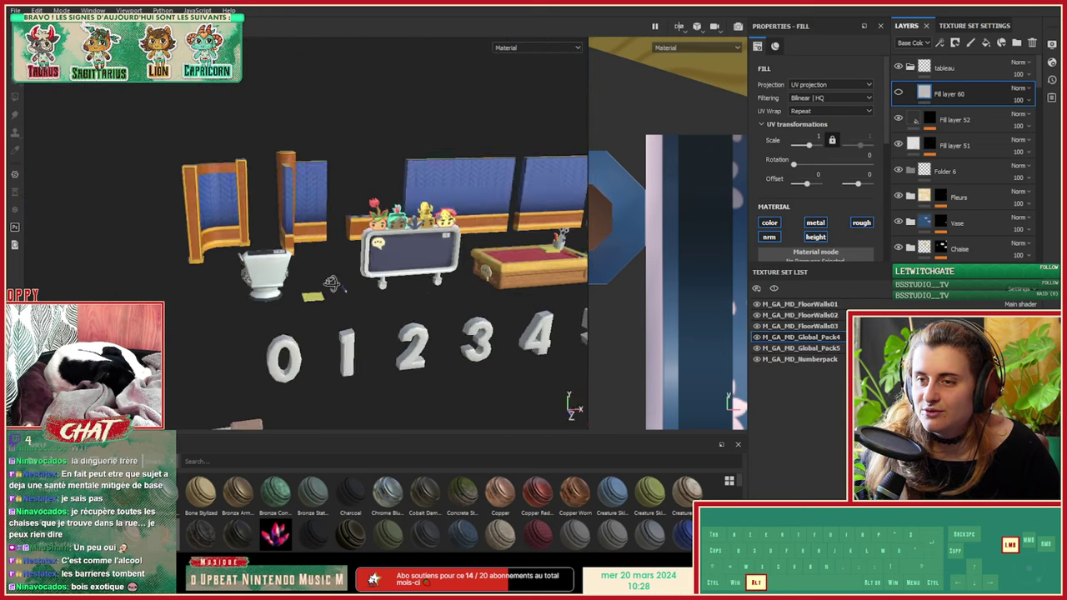
{"action": "left_click_drag", "start_coordinate": [349, 282], "coordinate": [398, 305], "text": "alt"}
{"action": "right_click_drag", "start_coordinate": [399, 305], "coordinate": [500, 256], "text": "alt"}
{"action": "middle_click_drag", "start_coordinate": [500, 257], "coordinate": [373, 278], "text": "alt"}
{"action": "mouse_move", "coordinate": [373, 277]}
{"action": "left_mouse_down", "text": "alt"}
{"action": "mouse_move", "coordinate": [416, 363]}
{"action": "mouse_move", "coordinate": [396, 246]}
{"action": "mouse_move", "coordinate": [491, 312]}
{"action": "mouse_move", "coordinate": [410, 214]}
{"action": "mouse_move", "coordinate": [363, 310]}
{"action": "mouse_move", "coordinate": [379, 335]}
{"action": "mouse_move", "coordinate": [343, 234]}
{"action": "mouse_move", "coordinate": [354, 242]}
{"action": "left_mouse_up", "text": "alt"}
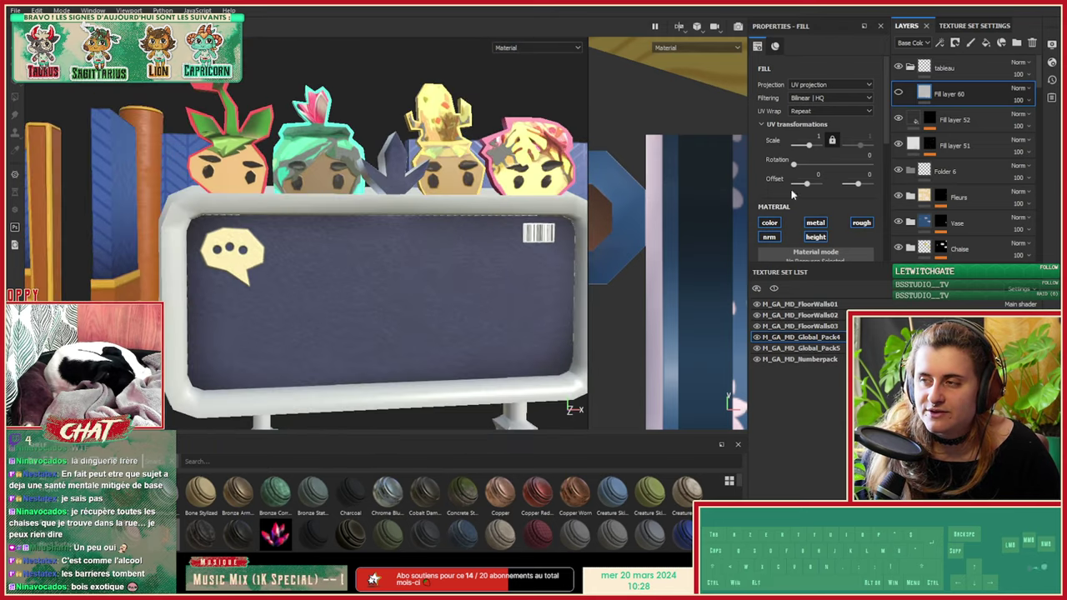
Step: Collapse the "tableau" folder and move it inside the existing masked "Tableau" folder, below "Intérieur"
{"action": "left_click", "coordinate": [913, 67]}
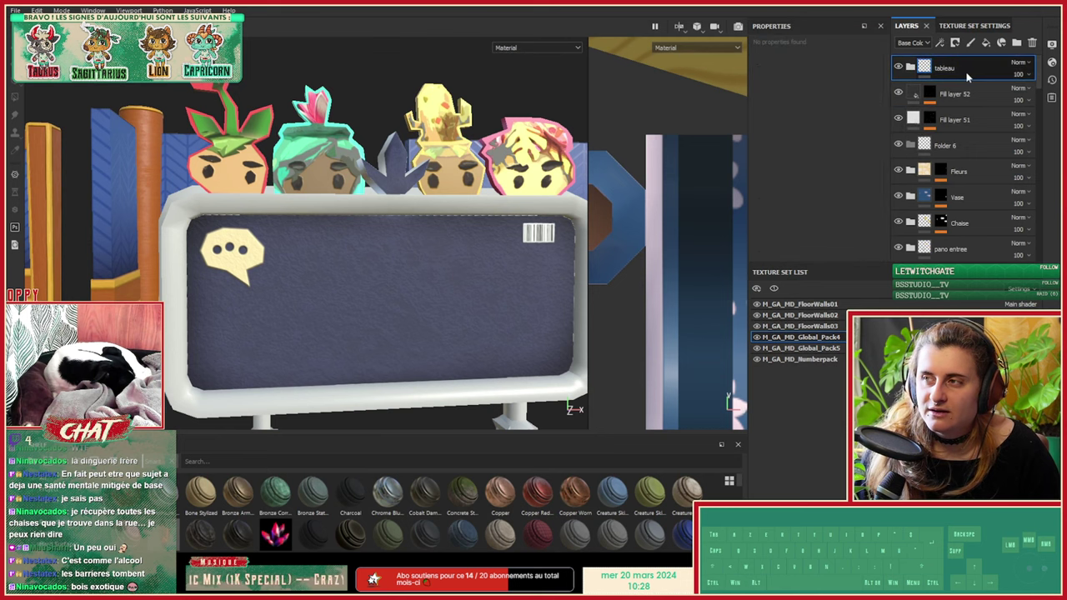
{"action": "left_click_drag", "start_coordinate": [967, 75], "coordinate": [938, 191]}
{"action": "left_click", "coordinate": [912, 151]}
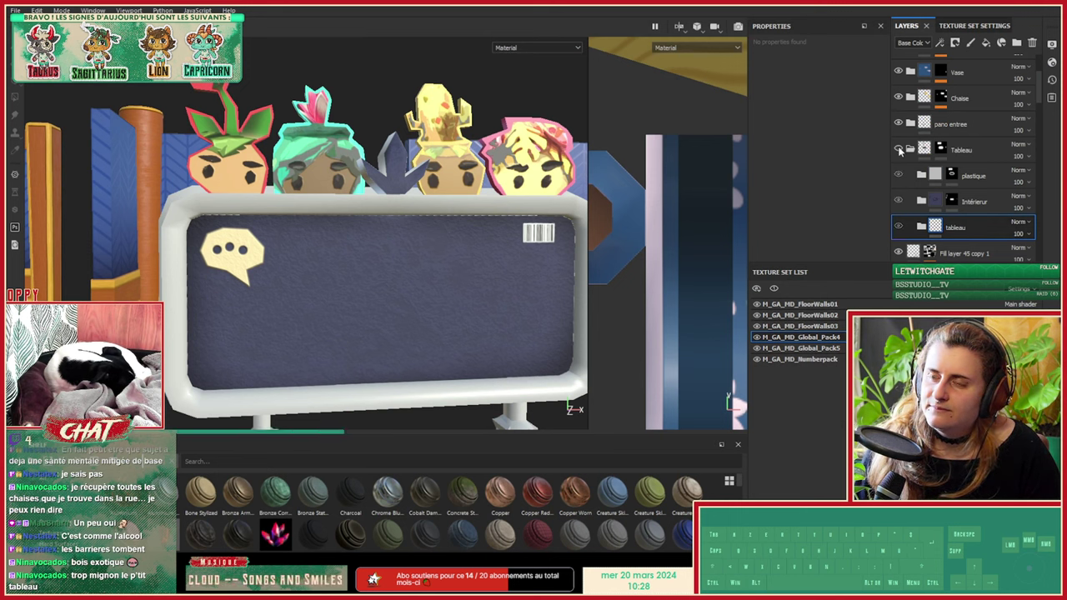
Step: Hide the nested "tableau" folder, expand the "plastique" folder and select its fill layer
{"action": "left_click", "coordinate": [969, 177]}
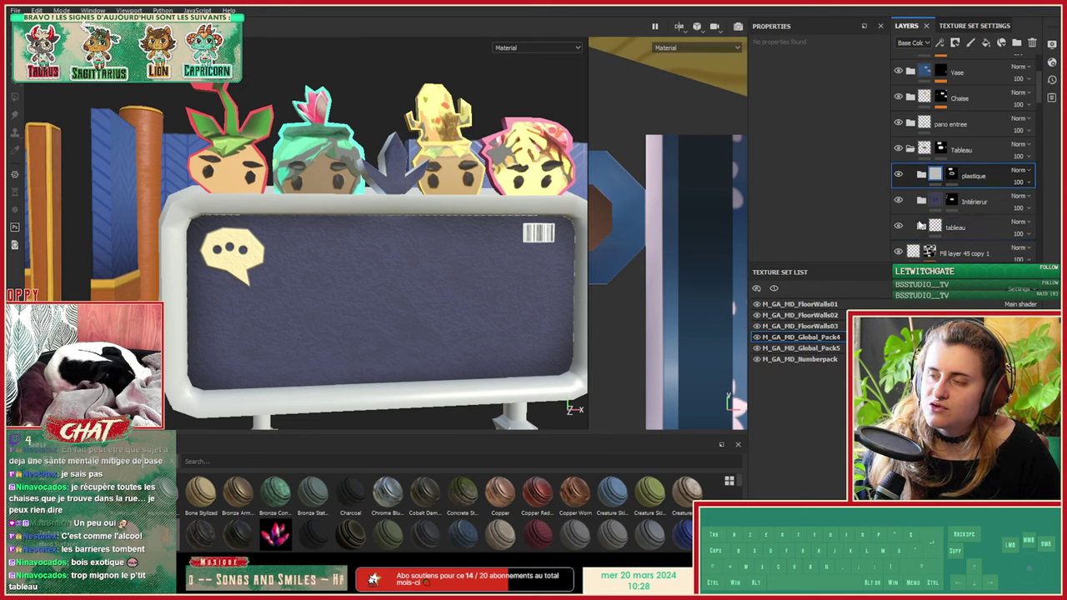
{"action": "left_click", "coordinate": [897, 228]}
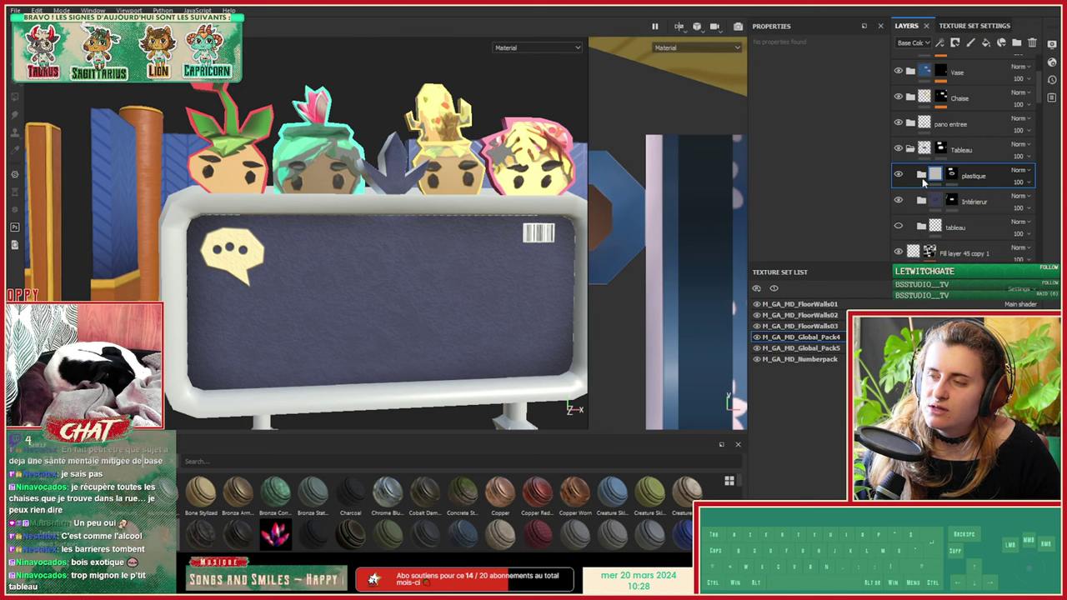
{"action": "left_click", "coordinate": [921, 175]}
{"action": "left_click", "coordinate": [967, 201]}
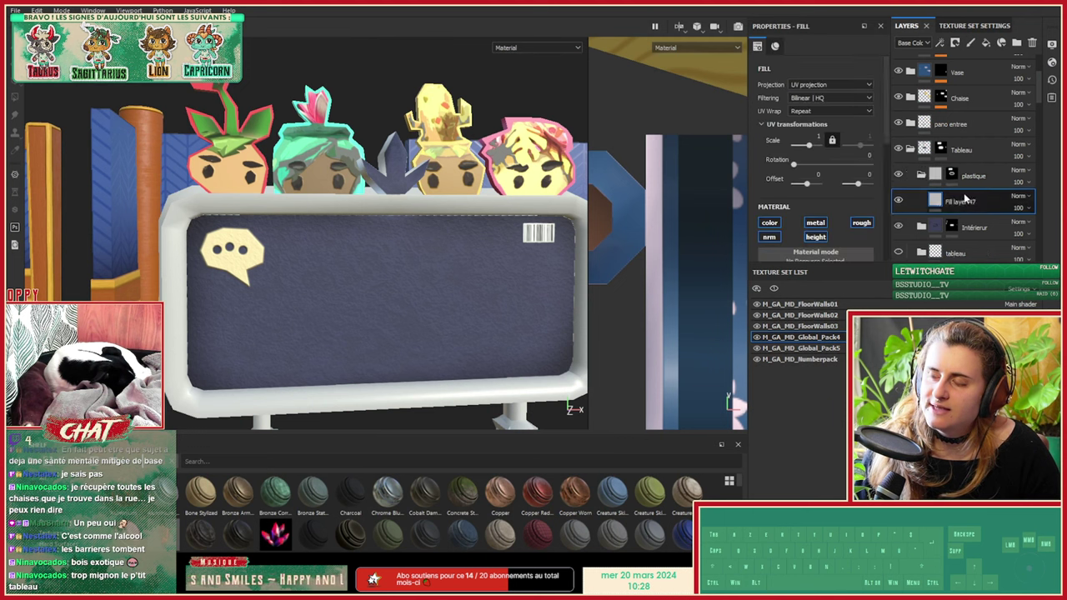
{"action": "scroll", "coordinate": [963, 196], "scroll_direction": "down", "scroll_amount": 1}
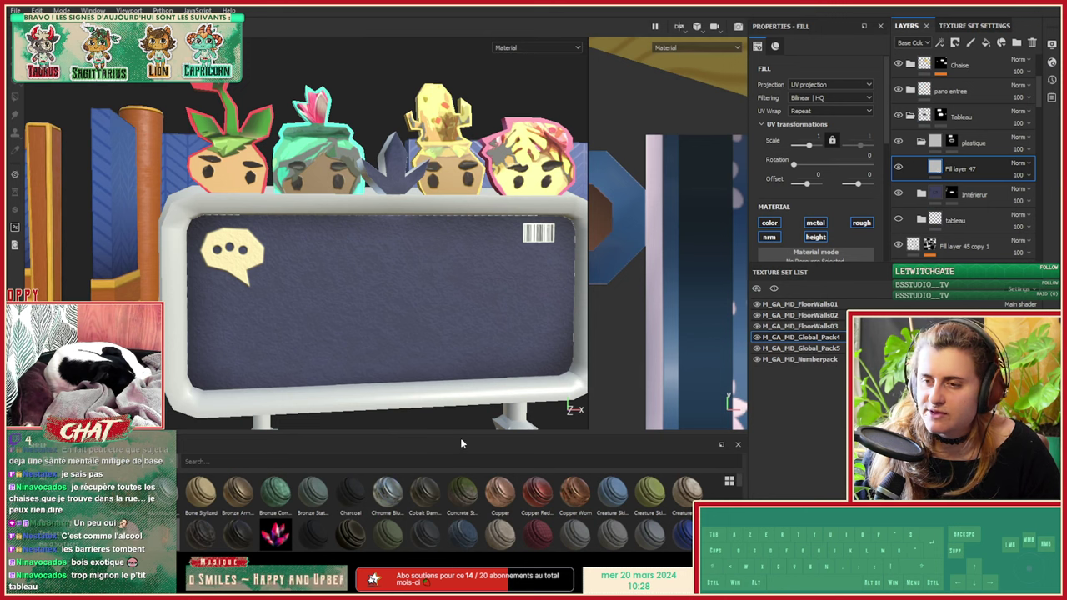
Step: Examine the board's frame, feet and character heads from several angles, alongside the desk and surrounding furniture
{"action": "mouse_move", "coordinate": [455, 433]}
{"action": "left_mouse_down"}
{"action": "mouse_move", "coordinate": [442, 350]}
{"action": "mouse_move", "coordinate": [460, 422]}
{"action": "left_mouse_up"}
{"action": "right_click_drag", "start_coordinate": [465, 307], "coordinate": [367, 287], "text": "alt"}
{"action": "left_click_drag", "start_coordinate": [375, 287], "coordinate": [425, 324], "text": "alt"}
{"action": "middle_click_drag", "start_coordinate": [425, 323], "coordinate": [187, 279], "text": "alt"}
{"action": "left_click_drag", "start_coordinate": [188, 279], "coordinate": [229, 292], "text": "alt"}
{"action": "middle_click_drag", "start_coordinate": [229, 292], "coordinate": [287, 288], "text": "alt"}
{"action": "right_click_drag", "start_coordinate": [288, 287], "coordinate": [331, 290], "text": "alt"}
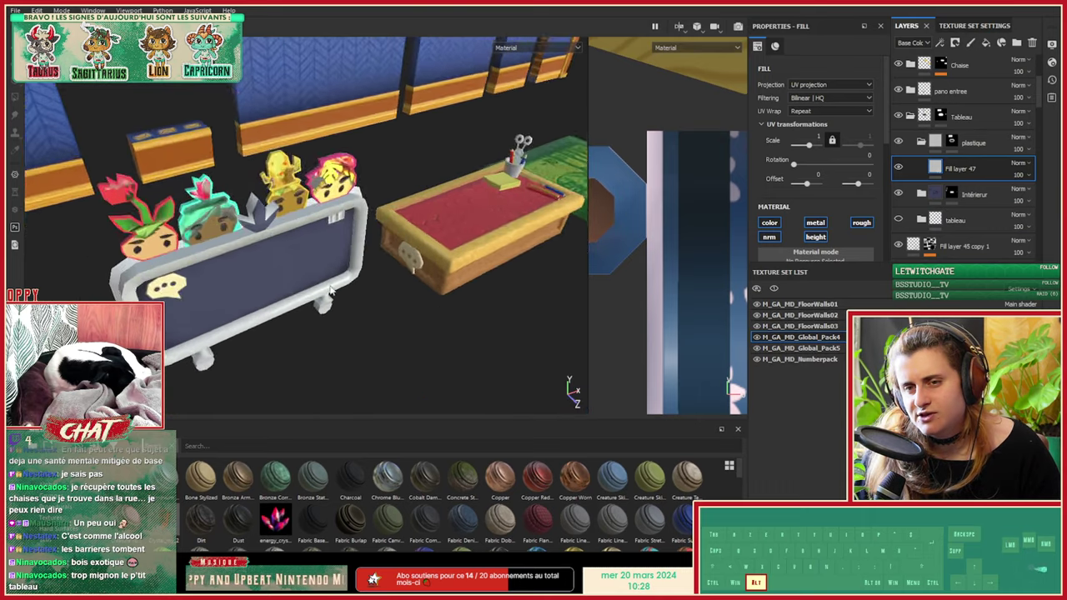
{"action": "left_click_drag", "start_coordinate": [331, 291], "coordinate": [261, 193], "text": "alt"}
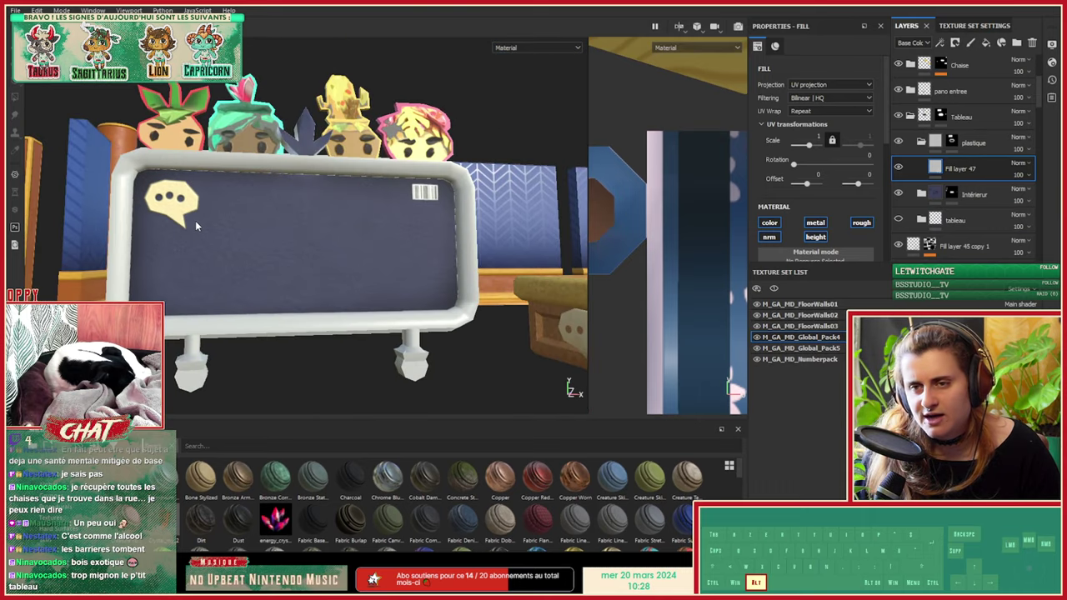
{"action": "mouse_move", "coordinate": [197, 225]}
{"action": "left_mouse_down", "text": "alt"}
{"action": "mouse_move", "coordinate": [191, 242]}
{"action": "mouse_move", "coordinate": [255, 262]}
{"action": "mouse_move", "coordinate": [319, 258]}
{"action": "mouse_move", "coordinate": [352, 281]}
{"action": "mouse_move", "coordinate": [305, 250]}
{"action": "mouse_move", "coordinate": [193, 240]}
{"action": "left_mouse_up", "text": "alt"}
{"action": "right_click_drag", "start_coordinate": [438, 238], "coordinate": [325, 223], "text": "alt"}
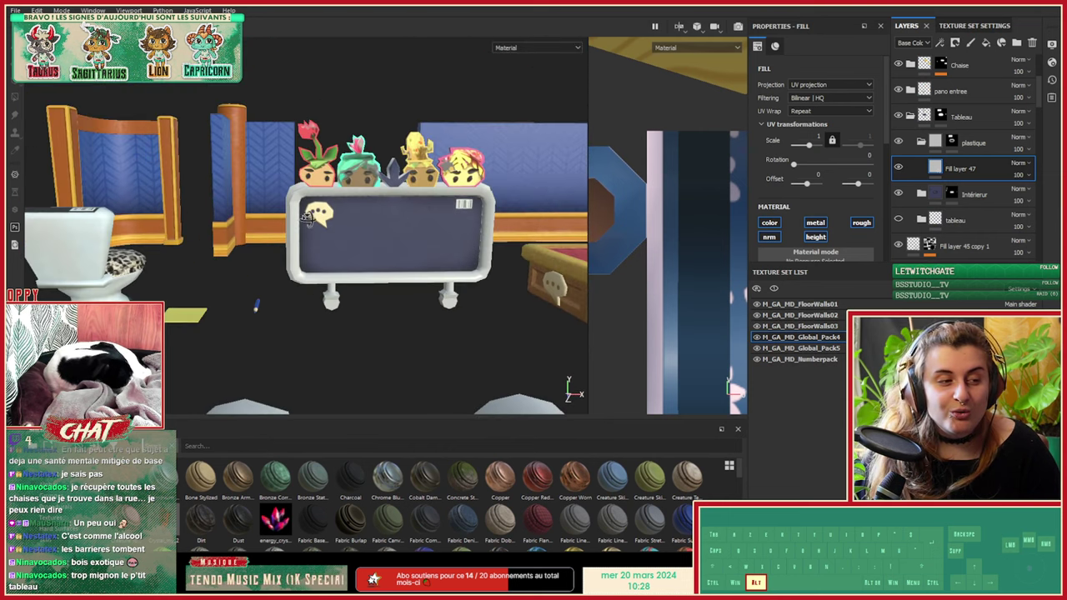
Step: Examine the speech-bubble detail and corner of the board's frame up close, followed by the whole board
{"action": "left_click_drag", "start_coordinate": [318, 221], "coordinate": [296, 248], "text": "alt"}
{"action": "middle_click_drag", "start_coordinate": [296, 247], "coordinate": [244, 331], "text": "alt"}
{"action": "right_click_drag", "start_coordinate": [245, 331], "coordinate": [165, 317], "text": "alt"}
{"action": "middle_click_drag", "start_coordinate": [392, 251], "coordinate": [441, 209], "text": "alt"}
{"action": "right_click_drag", "start_coordinate": [376, 221], "coordinate": [495, 245], "text": "alt"}
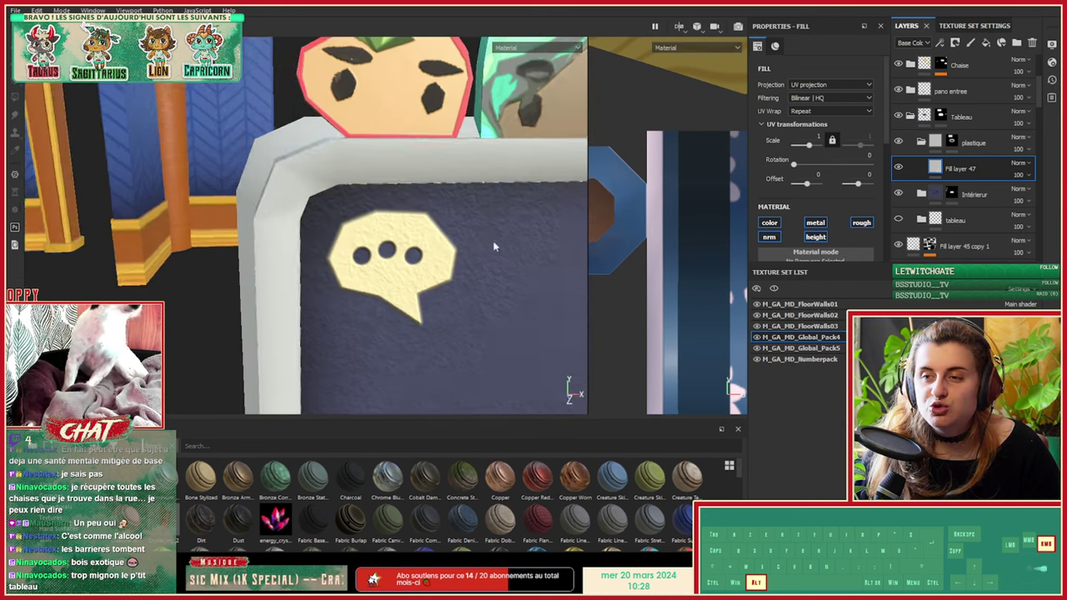
{"action": "left_click_drag", "start_coordinate": [495, 245], "coordinate": [444, 257], "text": "alt"}
{"action": "middle_click_drag", "start_coordinate": [443, 260], "coordinate": [90, 192], "text": "alt"}
{"action": "right_click_drag", "start_coordinate": [89, 191], "coordinate": [288, 234], "text": "alt"}
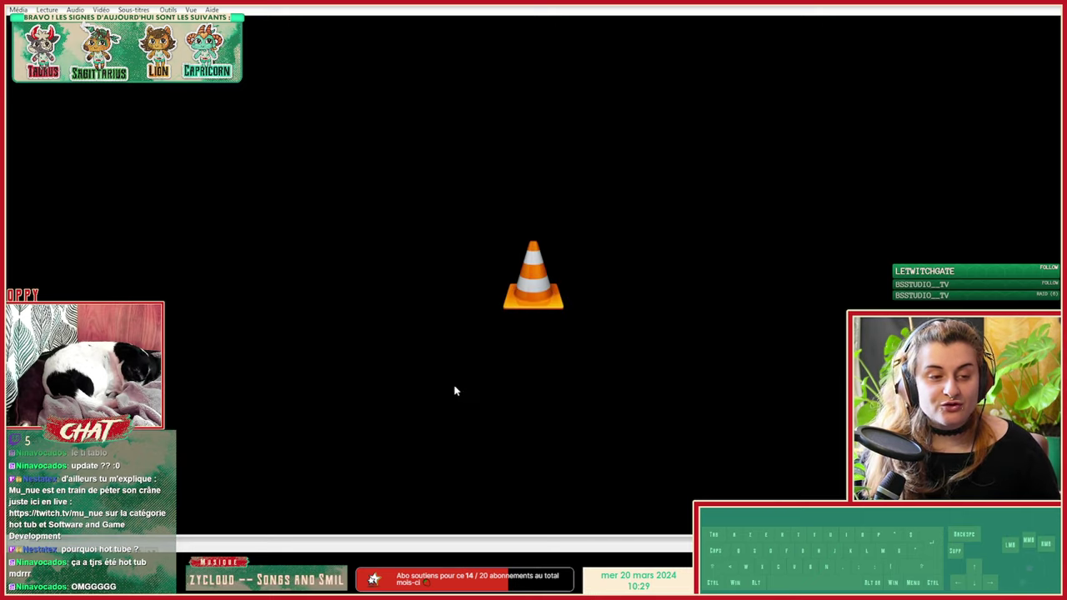
Step: Play the gameplay video in VLC, leave full-screen view and close the player
{"action": "key", "text": "space"}
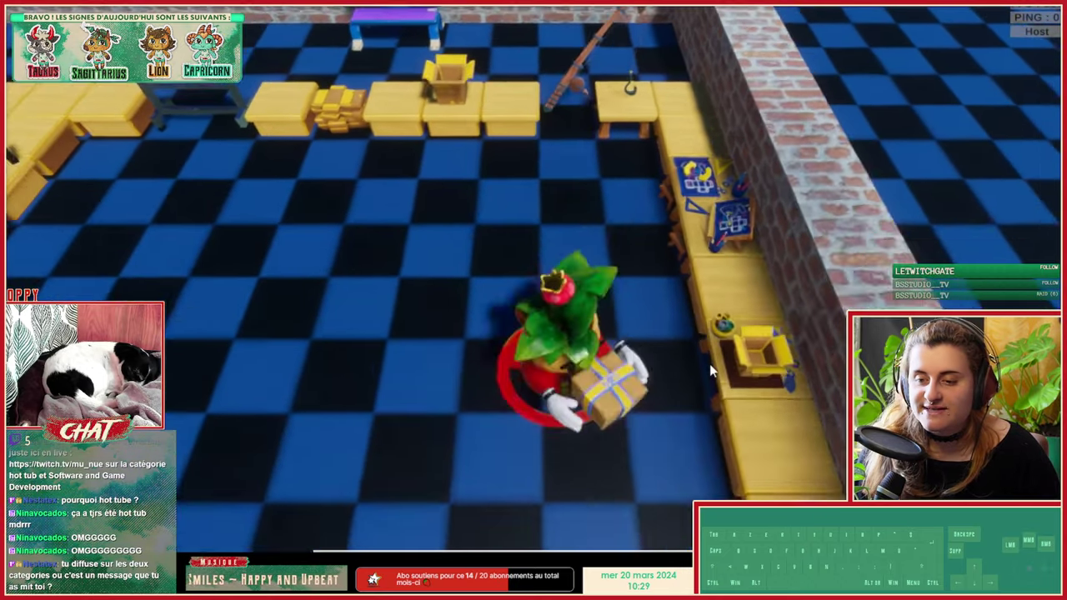
{"action": "key", "text": "Escape"}
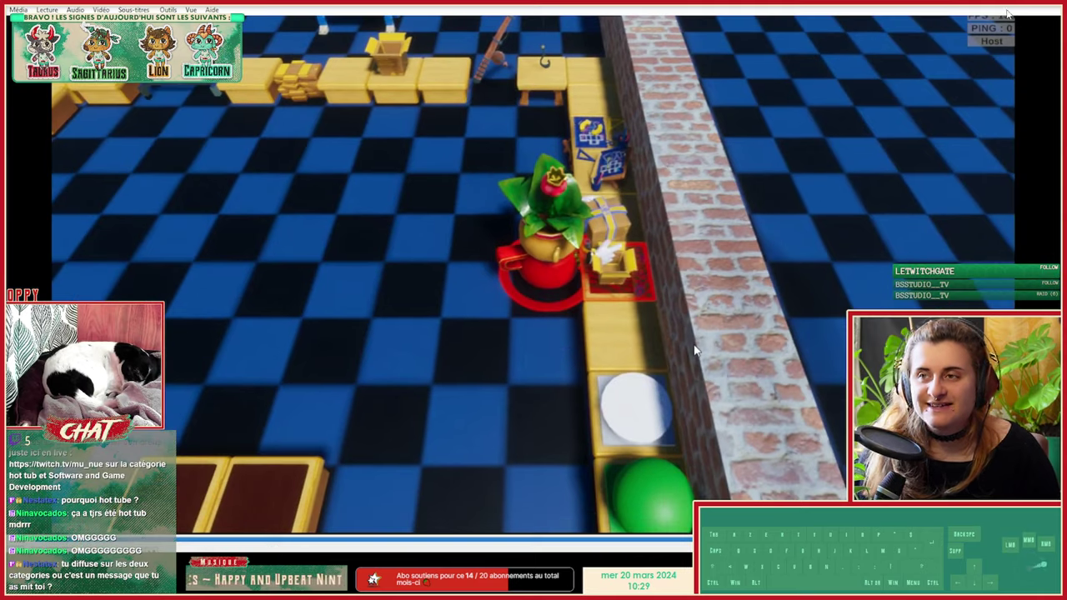
{"action": "left_click", "coordinate": [1052, 4]}
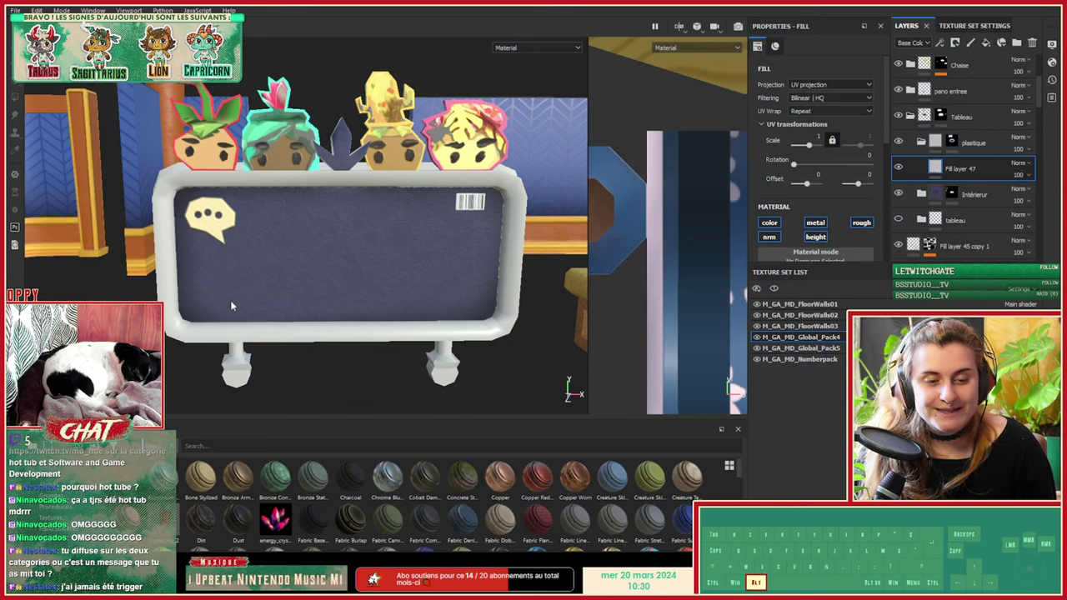
Step: Examine the board's frame and feet from a slightly different angle in Substance 3D Painter
{"action": "left_click_drag", "start_coordinate": [231, 305], "coordinate": [255, 302], "text": "alt"}
{"action": "middle_click_drag", "start_coordinate": [255, 303], "coordinate": [267, 233], "text": "alt"}
{"action": "right_click_drag", "start_coordinate": [268, 232], "coordinate": [298, 260], "text": "alt"}
{"action": "left_click_drag", "start_coordinate": [234, 231], "coordinate": [294, 274], "text": "alt"}
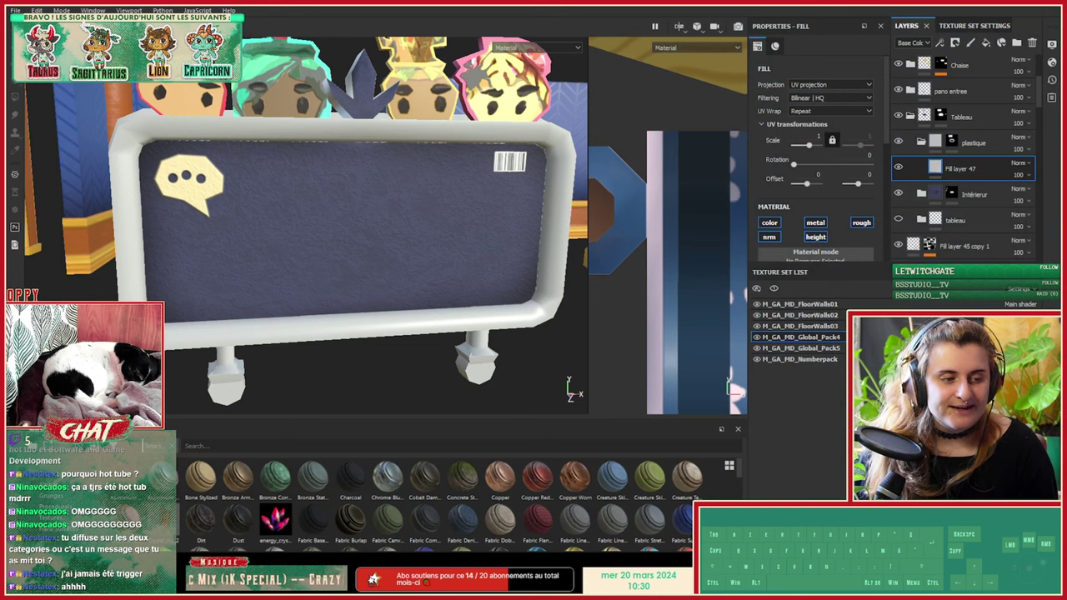
Step: Switch to the web browser, view the two in-game screenshots enlarged, restore the second one's default zoom and close an image tab
{"action": "key", "text": "alt+Tab"}
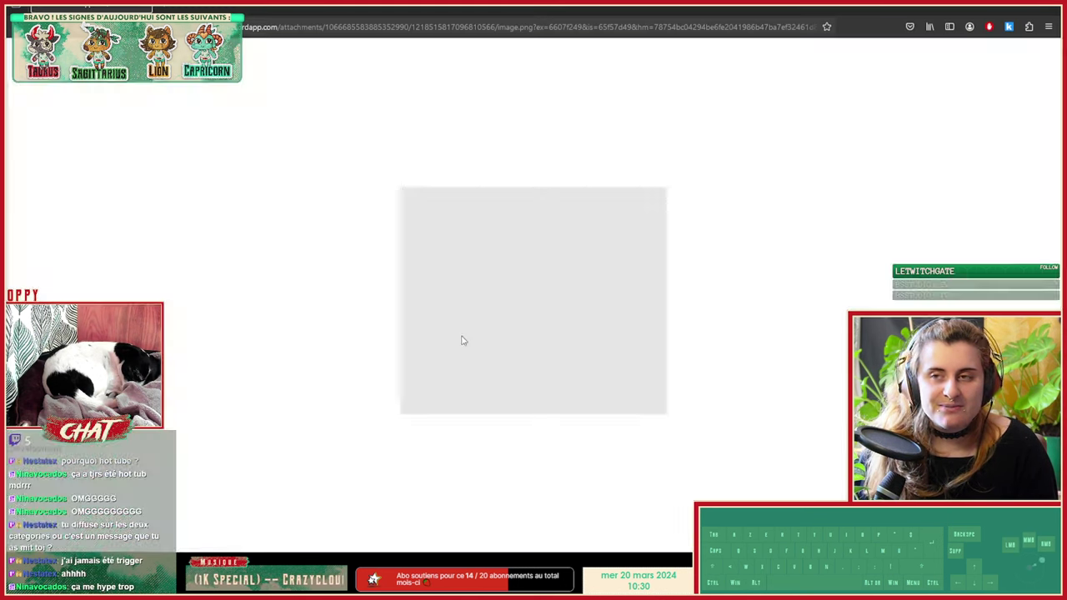
{"action": "scroll", "coordinate": [597, 278], "scroll_direction": "up", "scroll_amount": 6, "text": "ctrl"}
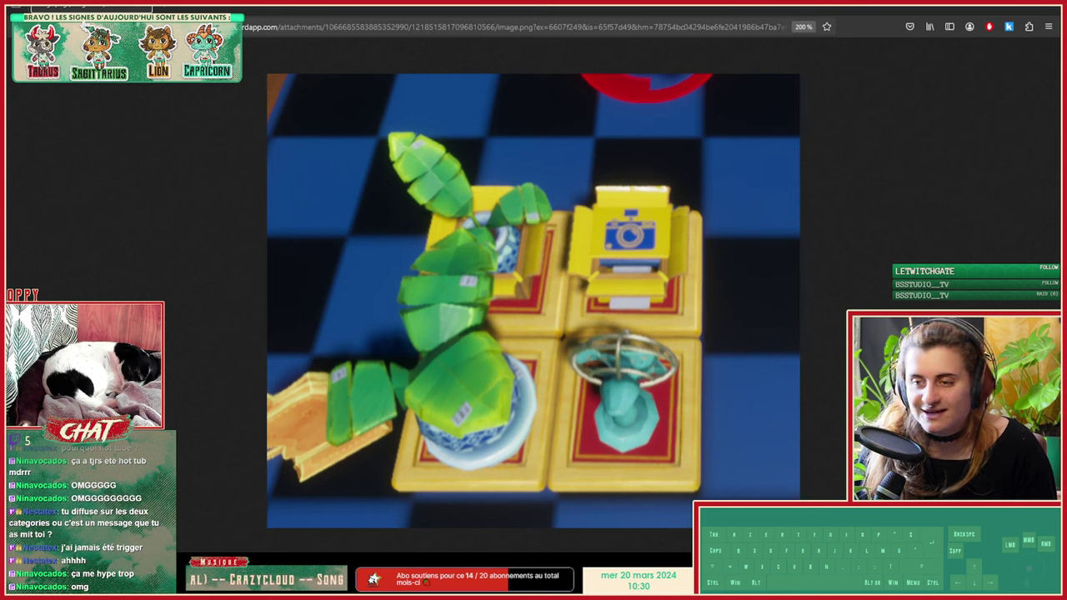
{"action": "left_click", "coordinate": [215, 9]}
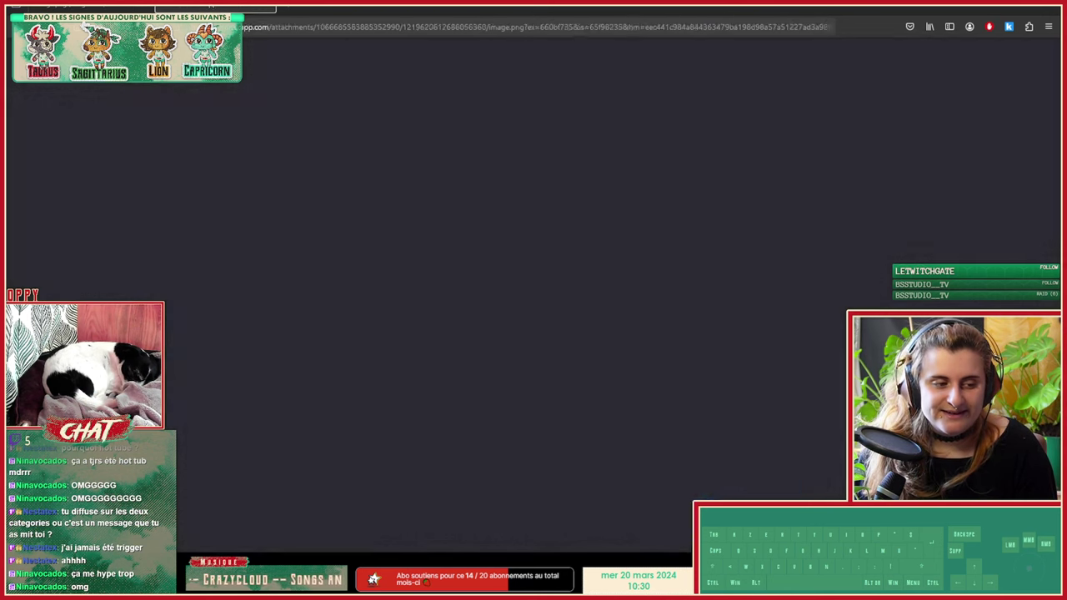
{"action": "scroll", "coordinate": [546, 276], "scroll_direction": "up", "scroll_amount": 4, "text": "ctrl"}
{"action": "scroll", "coordinate": [546, 276], "scroll_direction": "up", "scroll_amount": 3, "text": "ctrl"}
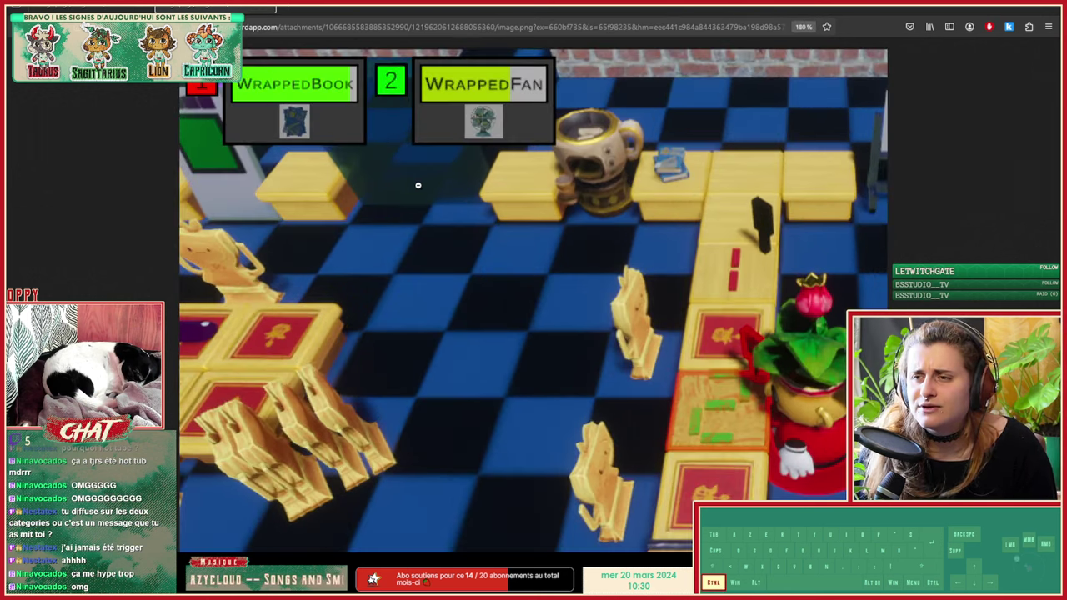
{"action": "scroll", "coordinate": [302, 107], "scroll_direction": "up", "scroll_amount": 4, "text": "ctrl"}
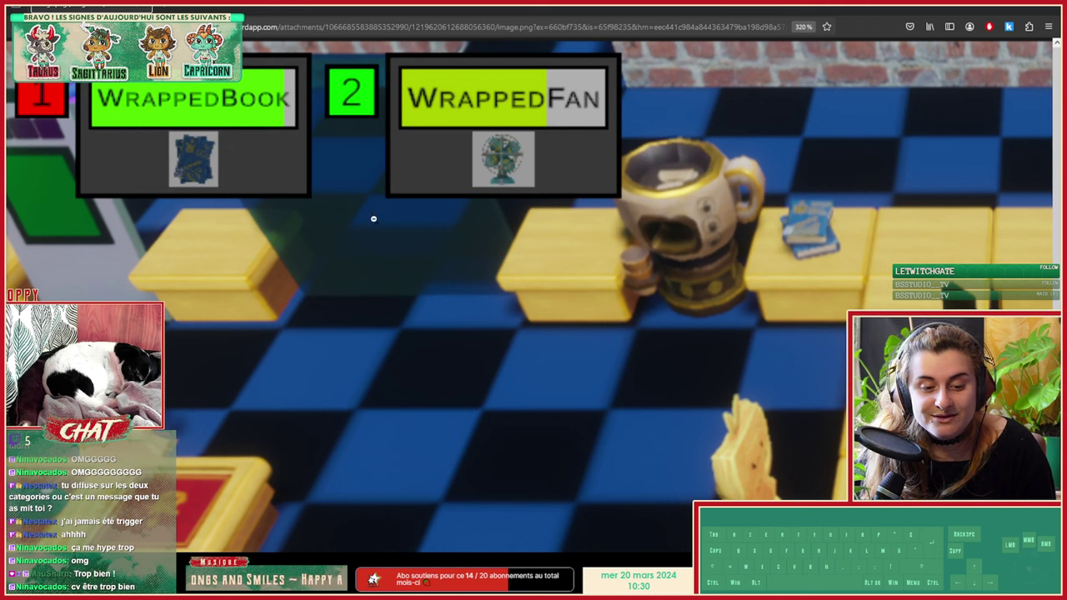
{"action": "key", "text": "ctrl+0"}
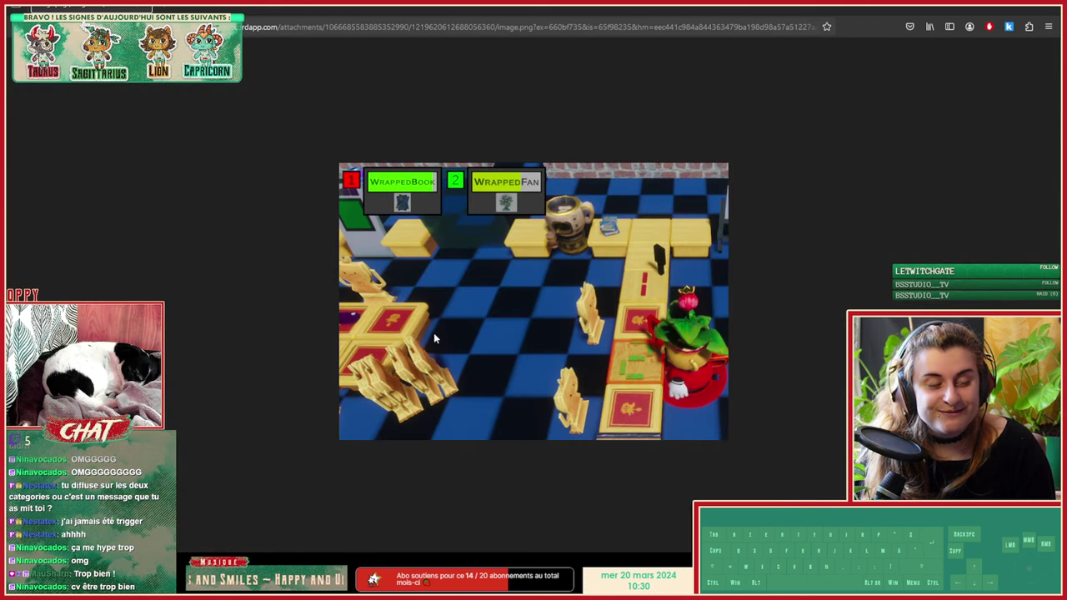
{"action": "middle_click", "coordinate": [83, 12]}
Step: Back in Substance 3D Painter, enlarge the asset library area to show more rows of smart materials
{"action": "left_click_drag", "start_coordinate": [364, 200], "coordinate": [345, 256], "text": "alt"}
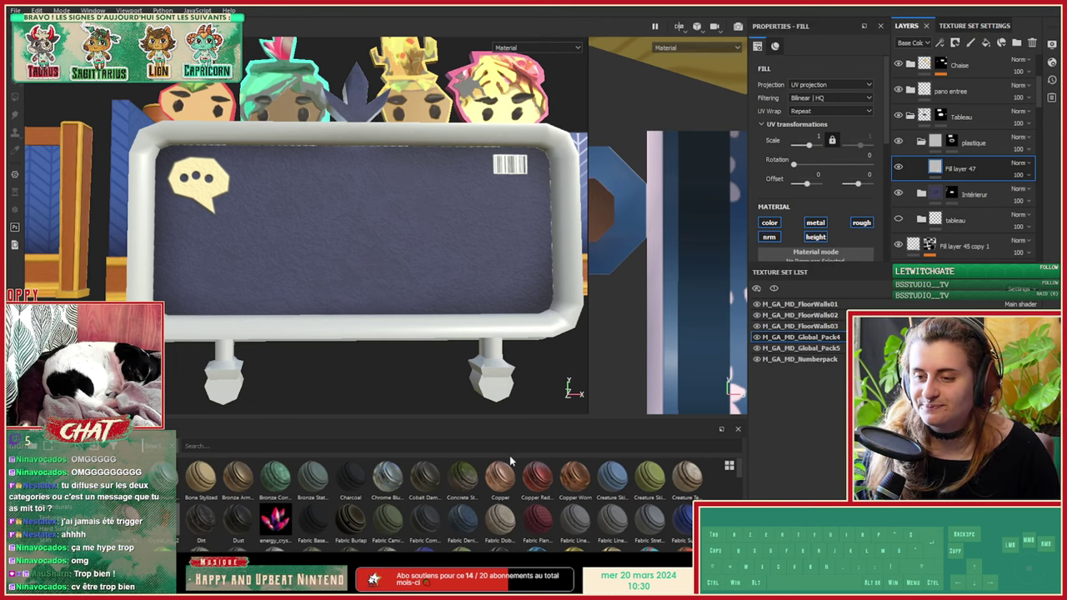
{"action": "left_click_drag", "start_coordinate": [562, 426], "coordinate": [563, 332]}
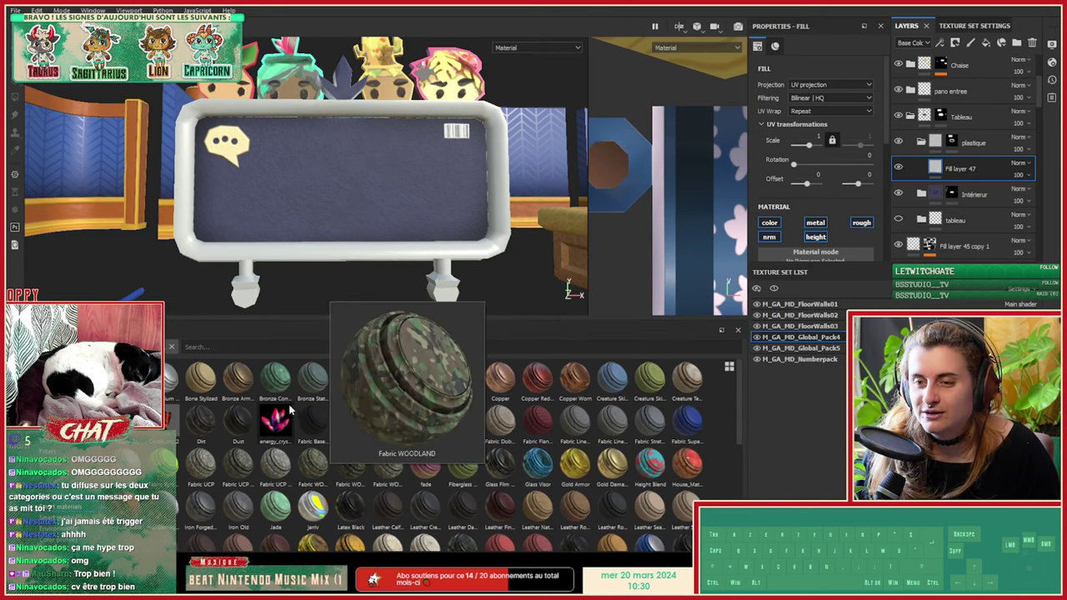
Step: Try the Bronze Corroded smart material on the board's frame inside the "plastique" folder, and undo it
{"action": "left_click", "coordinate": [276, 379]}
{"action": "left_click_drag", "start_coordinate": [276, 379], "coordinate": [953, 161]}
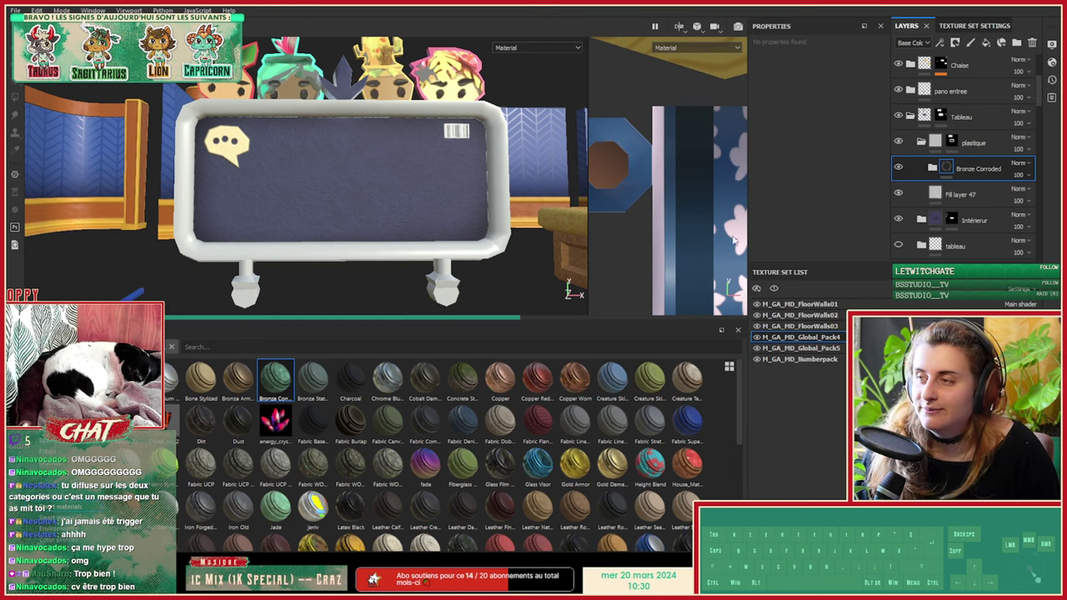
{"action": "left_click_drag", "start_coordinate": [457, 174], "coordinate": [452, 139], "text": "alt"}
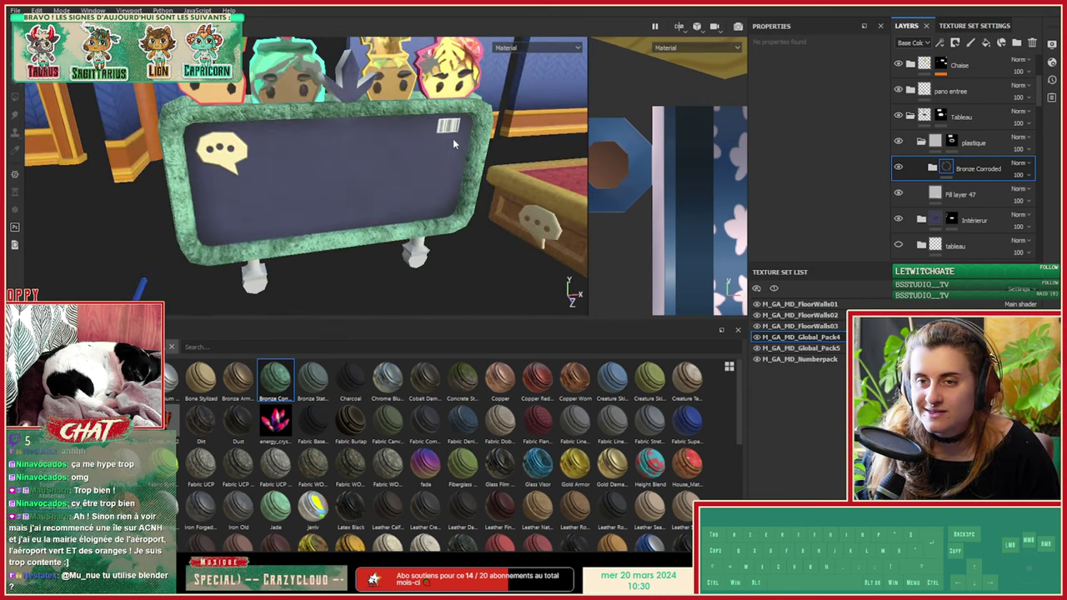
{"action": "key", "text": "ctrl+z"}
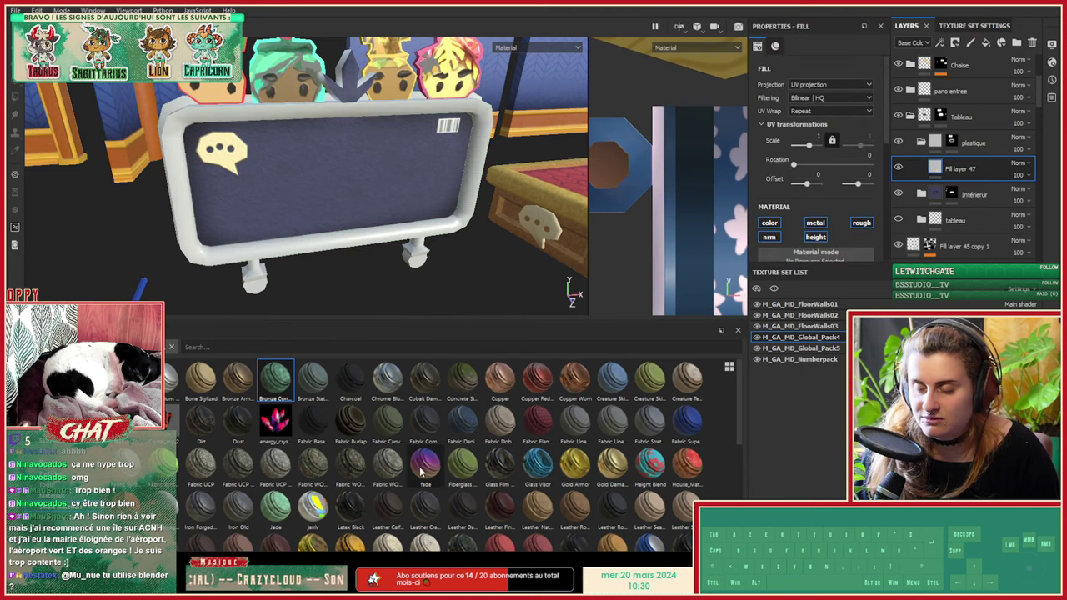
Step: Try the "fade" smart material on the board's frame inside the "plastique" folder, and undo it
{"action": "left_click", "coordinate": [423, 464]}
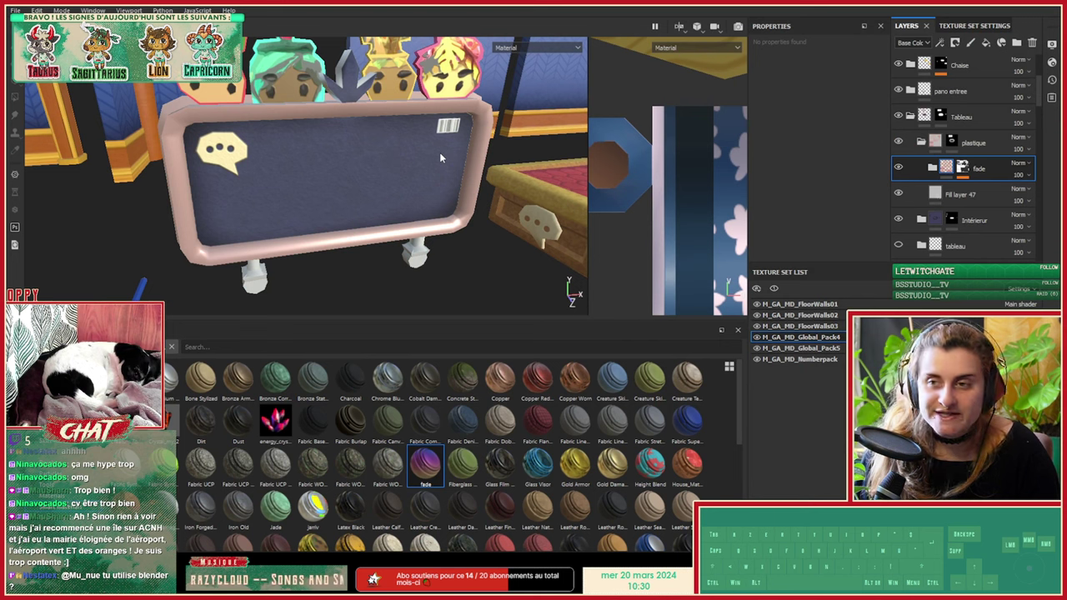
{"action": "left_click_drag", "start_coordinate": [439, 151], "coordinate": [336, 230], "text": "alt"}
{"action": "key", "text": "ctrl+z"}
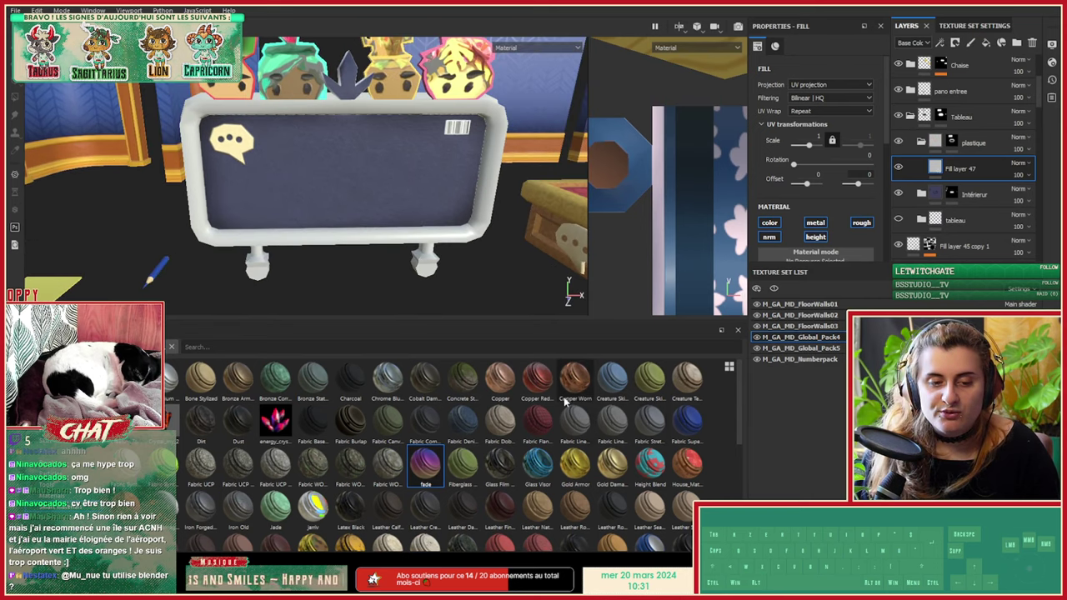
Step: Browse the smart material library for the board's frame, previewing crystal, fabric, Height Blend and painted steel materials down to the last row
{"action": "mouse_move", "coordinate": [269, 423]}
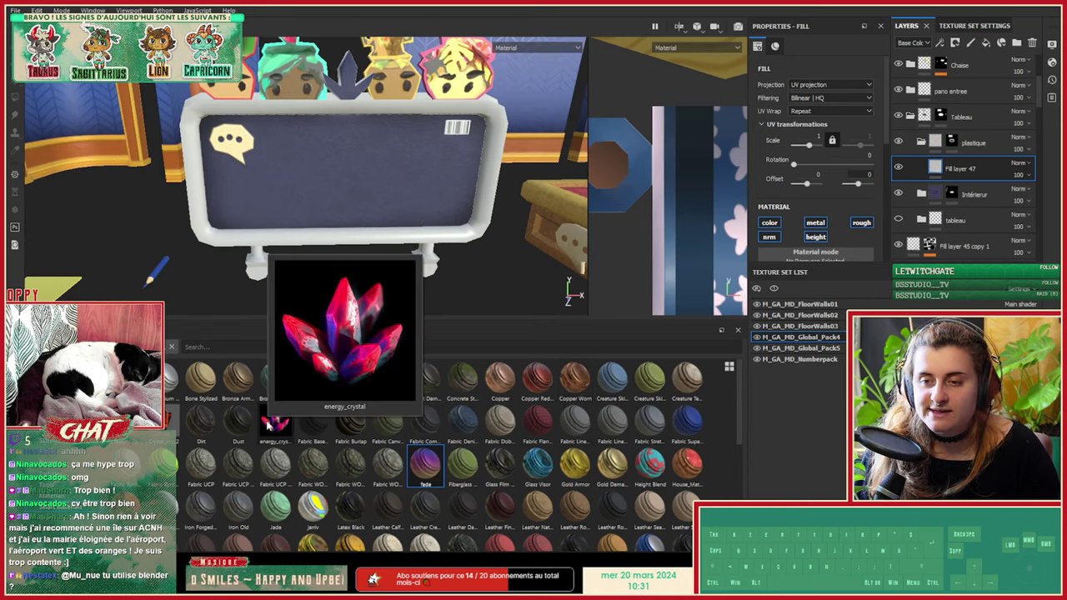
{"action": "mouse_move", "coordinate": [456, 428]}
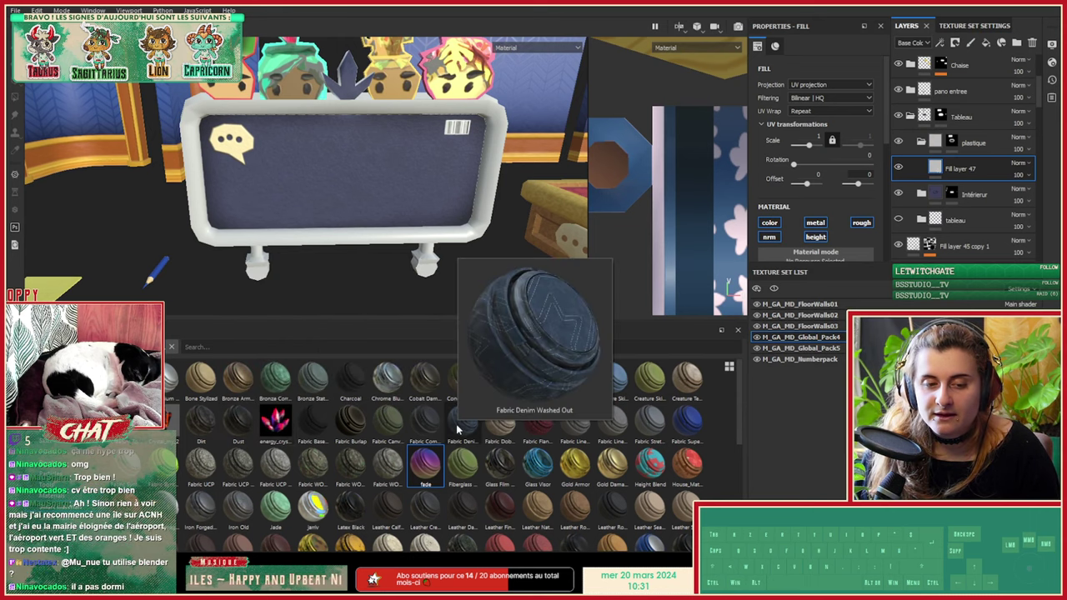
{"action": "mouse_move", "coordinate": [551, 423]}
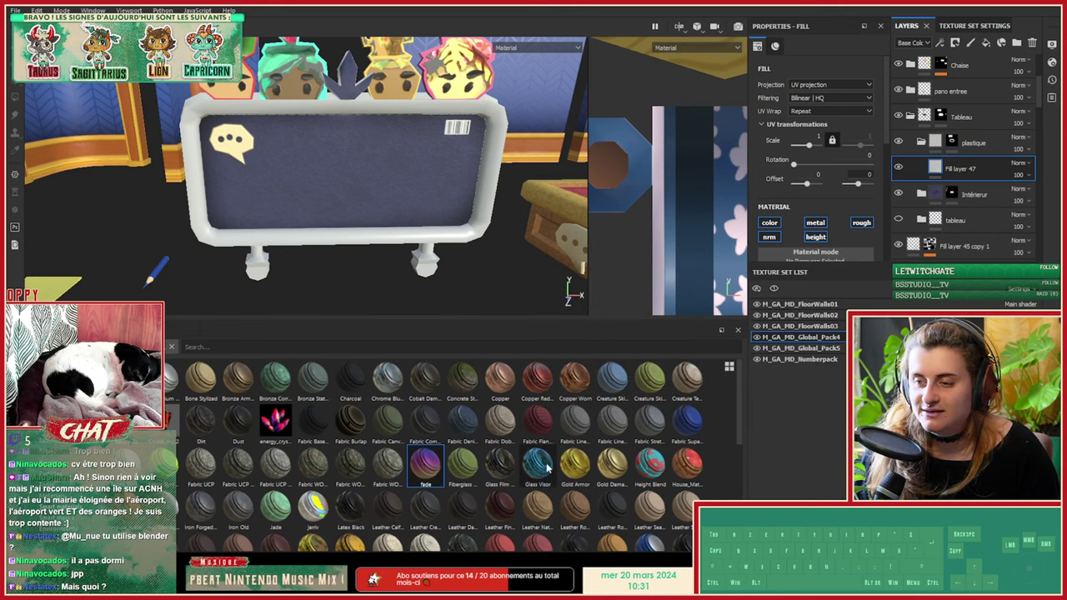
{"action": "mouse_move", "coordinate": [550, 471]}
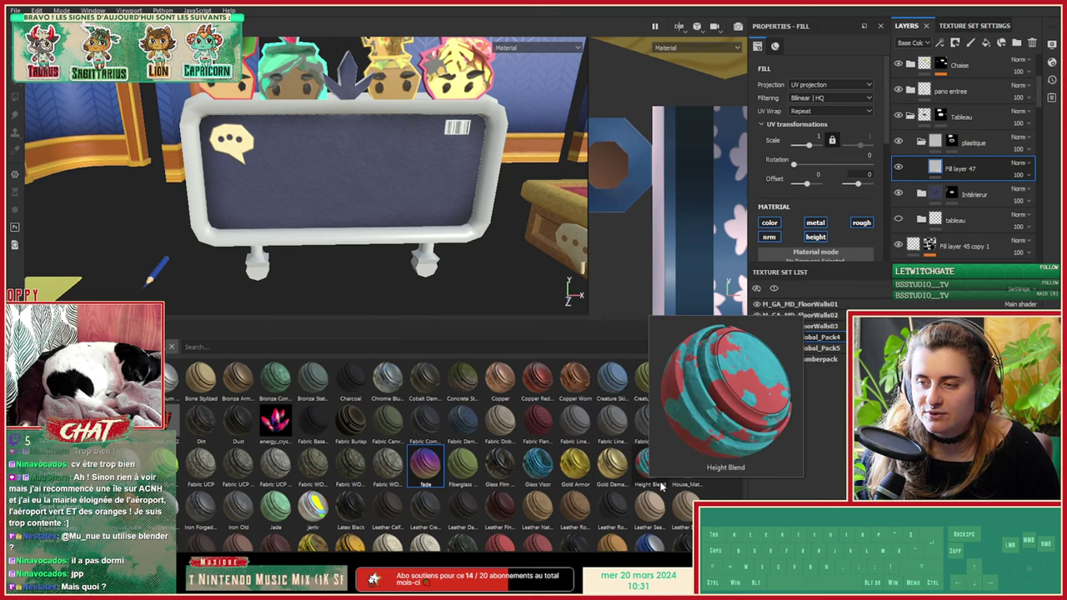
{"action": "mouse_move", "coordinate": [693, 429]}
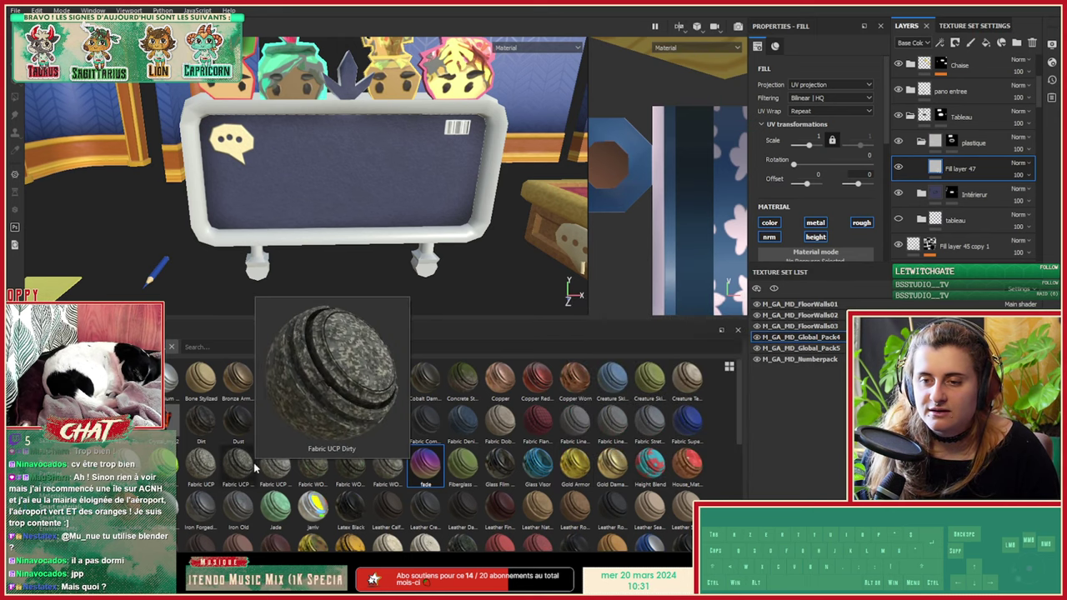
{"action": "mouse_move", "coordinate": [179, 473]}
{"action": "mouse_move", "coordinate": [129, 491]}
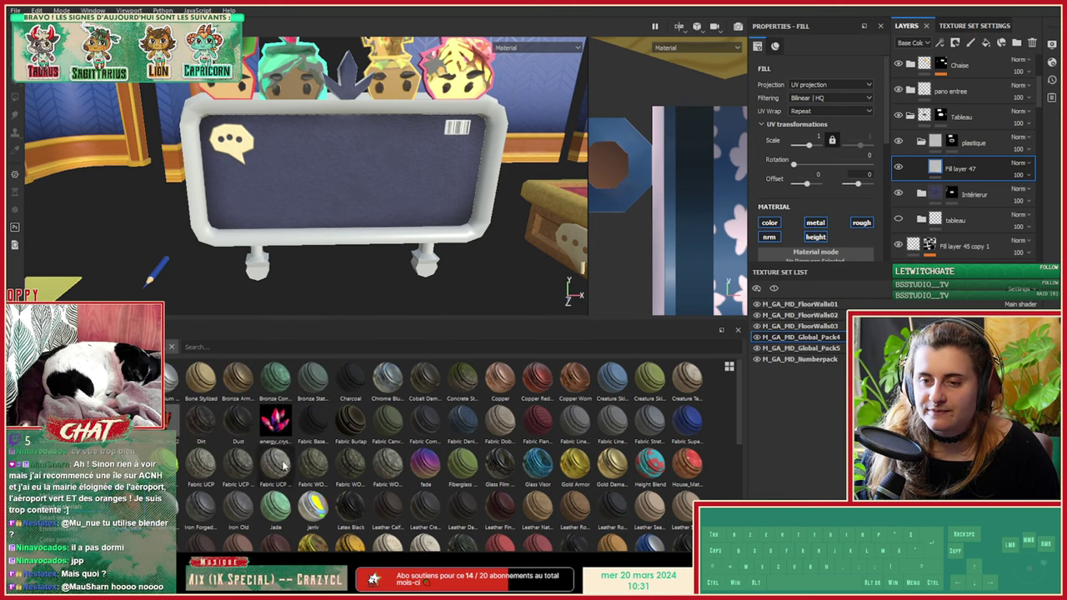
{"action": "scroll", "coordinate": [315, 460], "scroll_direction": "down", "scroll_amount": 3}
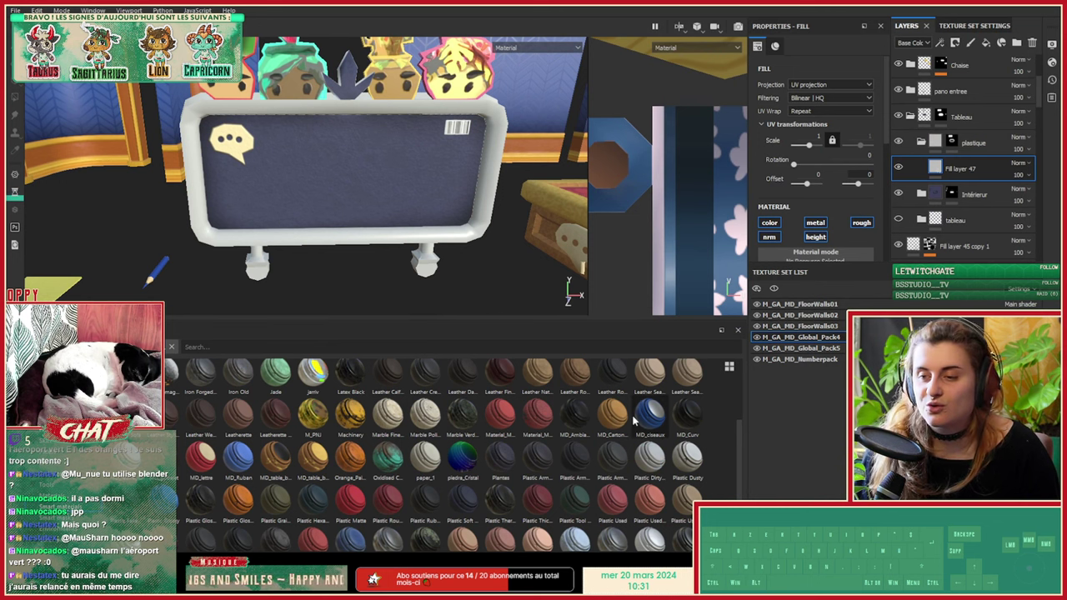
{"action": "scroll", "coordinate": [386, 476], "scroll_direction": "down", "scroll_amount": 3}
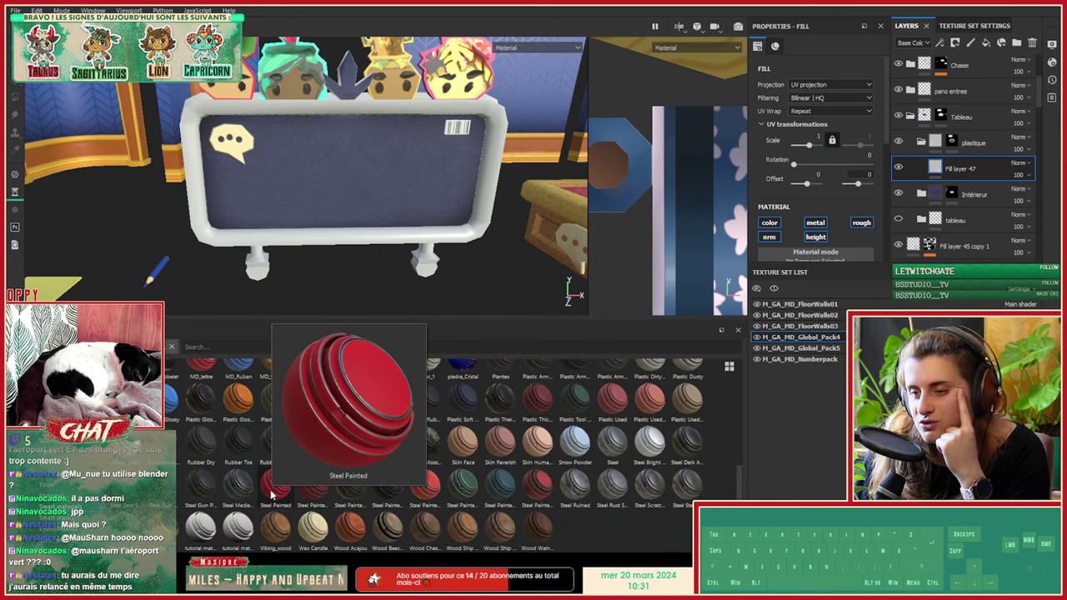
{"action": "mouse_move", "coordinate": [604, 419]}
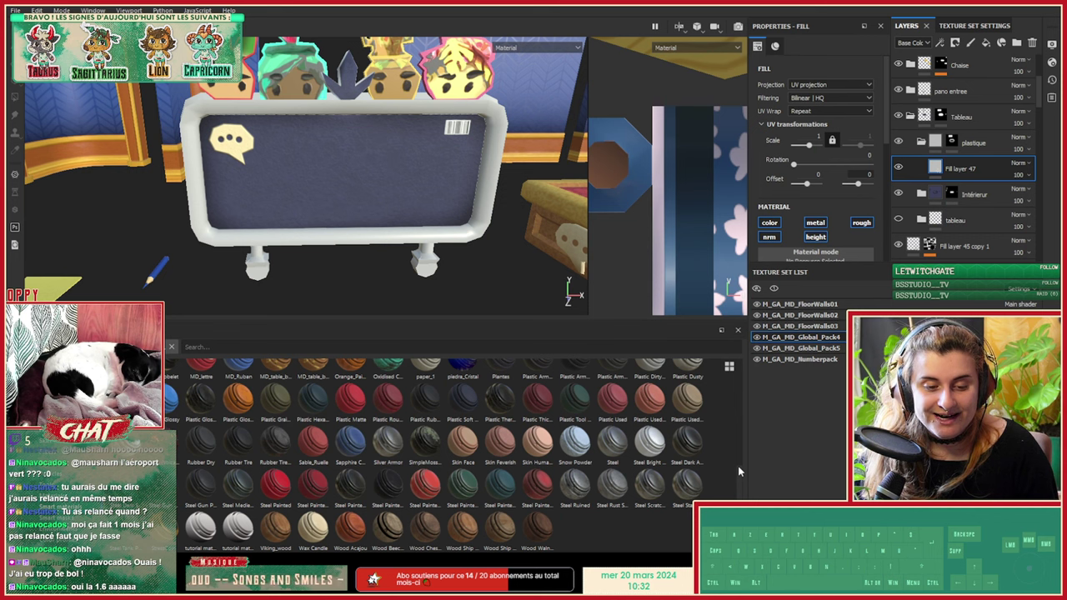
Step: Launch another application by searching the system for "st"
{"action": "key", "text": "super"}
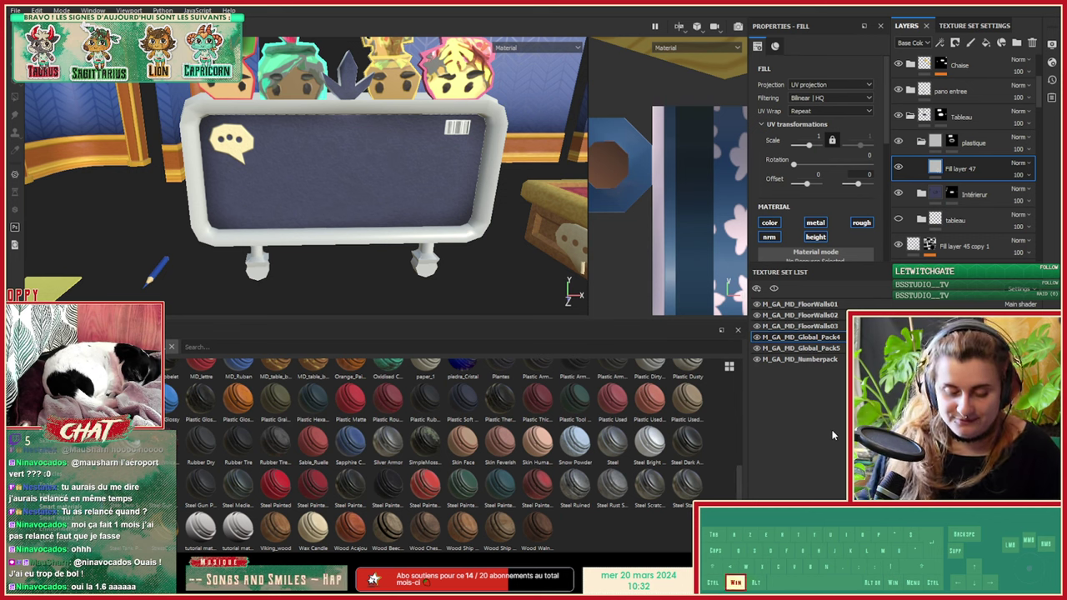
{"action": "type", "text": "st"}
{"action": "key", "text": "Return"}
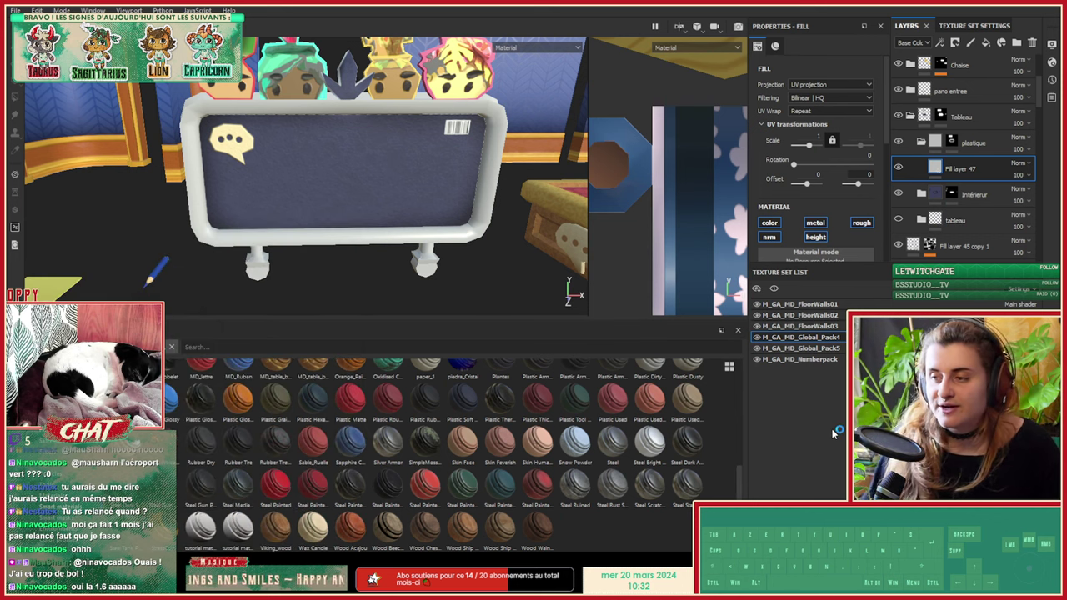
Step: Inspect the board's frame and feet up close and preview further smart materials such as Sapphire Corundum and Steel Painted Scraped Dirty
{"action": "left_click_drag", "start_coordinate": [351, 223], "coordinate": [309, 199], "text": "alt"}
{"action": "right_click_drag", "start_coordinate": [310, 198], "coordinate": [551, 179], "text": "alt"}
{"action": "left_click_drag", "start_coordinate": [550, 179], "coordinate": [408, 194], "text": "alt"}
{"action": "middle_click_drag", "start_coordinate": [407, 190], "coordinate": [412, 173], "text": "alt"}
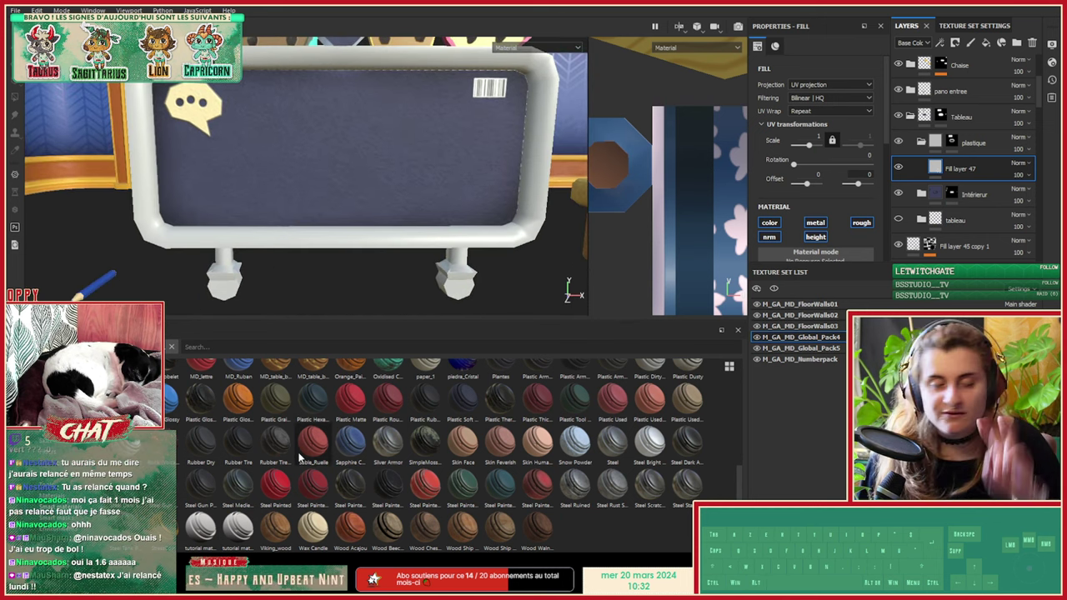
{"action": "mouse_move", "coordinate": [300, 457]}
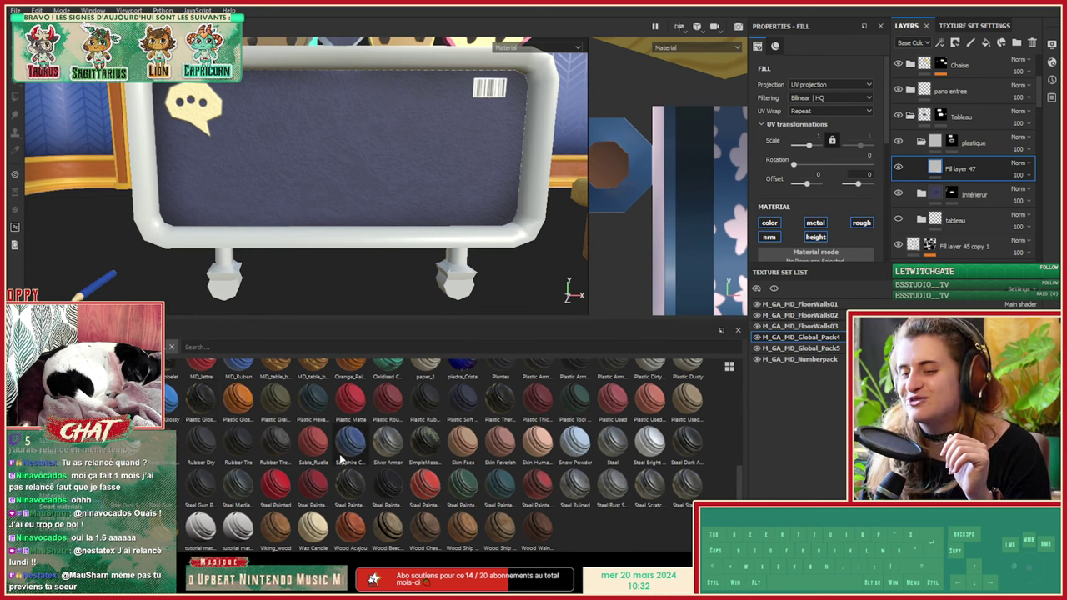
{"action": "mouse_move", "coordinate": [341, 456]}
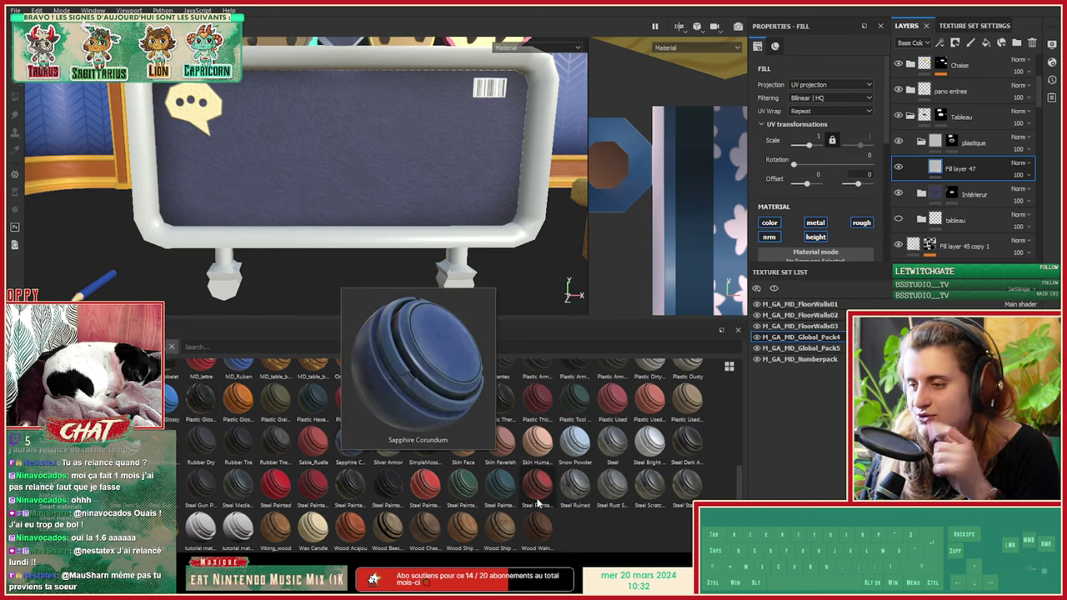
{"action": "mouse_move", "coordinate": [442, 465]}
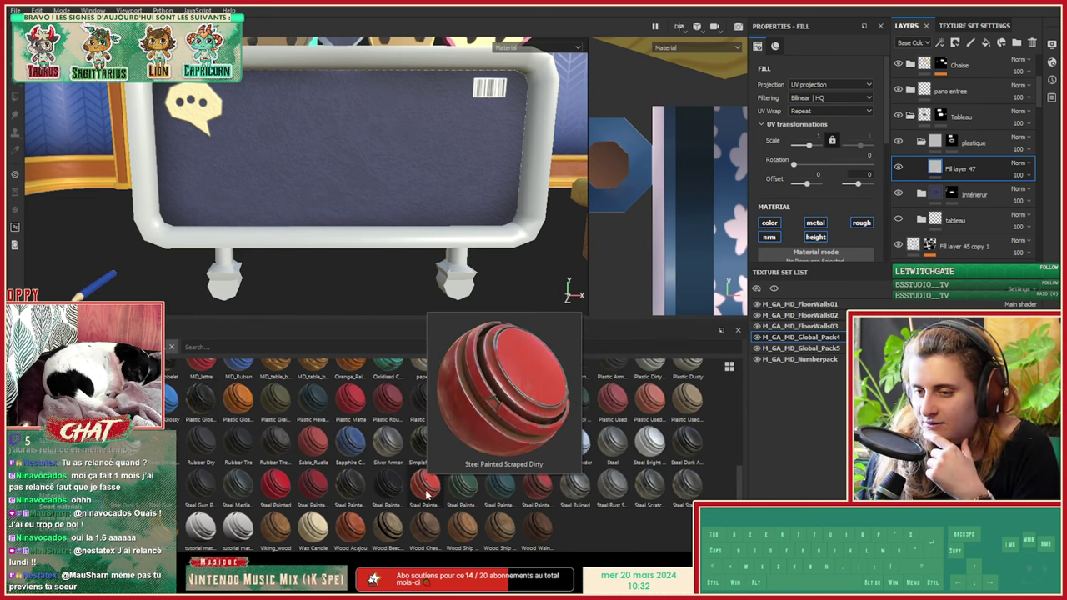
{"action": "mouse_move", "coordinate": [161, 536]}
{"action": "scroll", "coordinate": [434, 455], "scroll_direction": "up", "scroll_amount": 5}
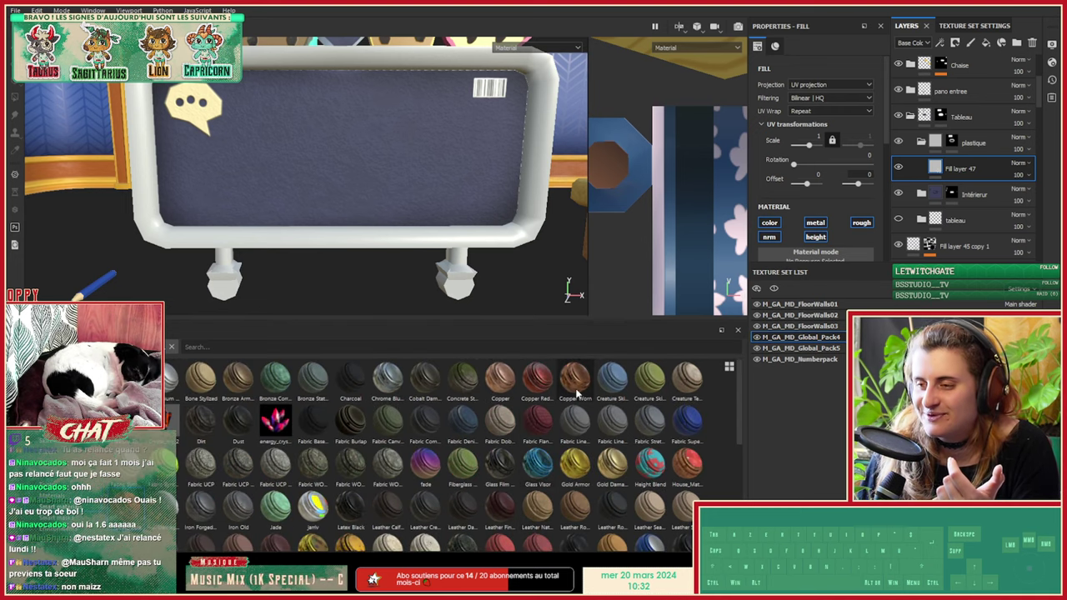
Step: Add the Fabric Super Hero smart material to the board's frame above Fill layer 47 in the "plastique" folder
{"action": "mouse_move", "coordinate": [576, 393]}
{"action": "mouse_move", "coordinate": [454, 384]}
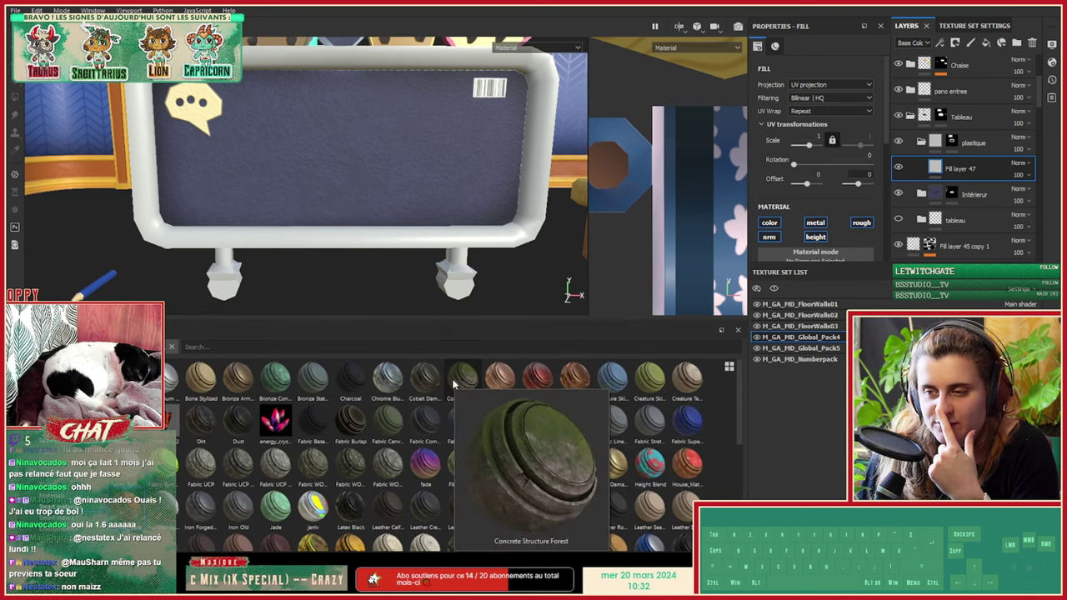
{"action": "mouse_move", "coordinate": [488, 382]}
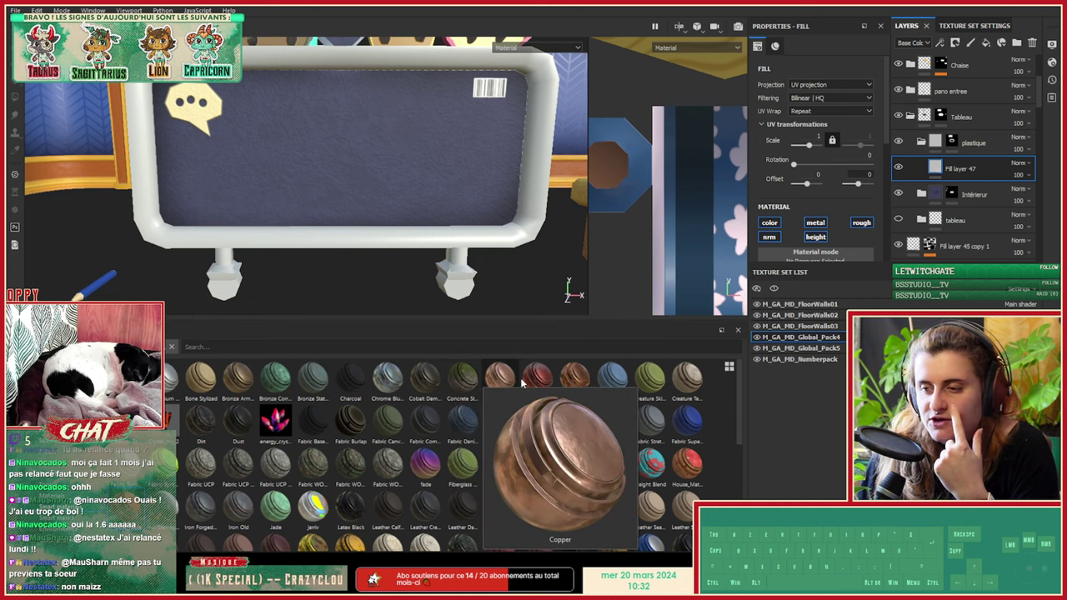
{"action": "left_click", "coordinate": [696, 423]}
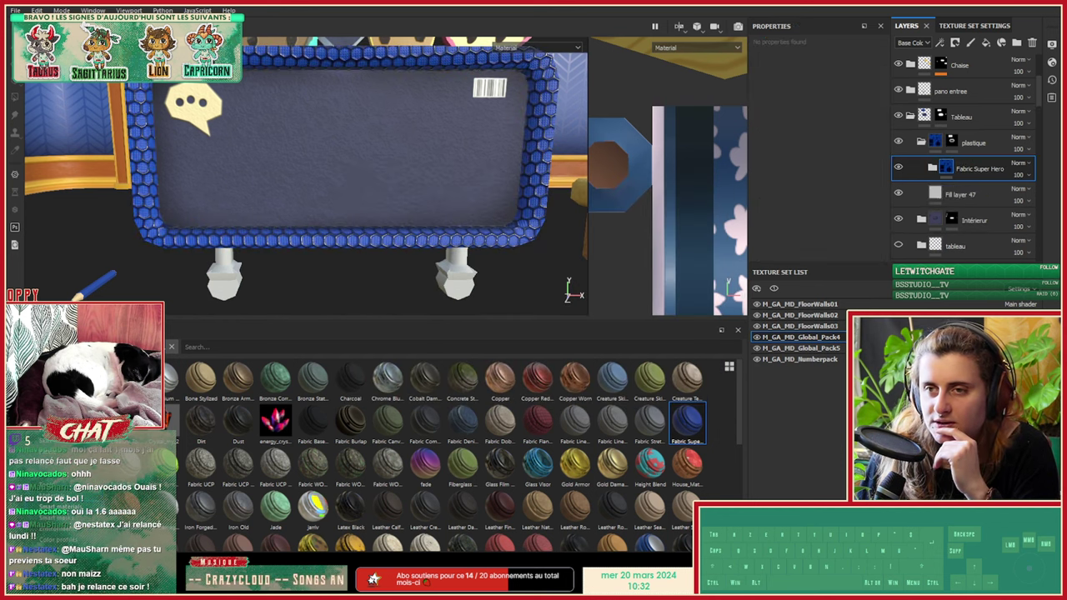
{"action": "left_click_drag", "start_coordinate": [450, 290], "coordinate": [500, 209], "text": "alt"}
{"action": "scroll", "coordinate": [457, 205], "scroll_direction": "down", "scroll_amount": 6}
{"action": "left_click_drag", "start_coordinate": [378, 168], "coordinate": [346, 199], "text": "alt"}
{"action": "scroll", "coordinate": [439, 200], "scroll_direction": "up", "scroll_amount": 6}
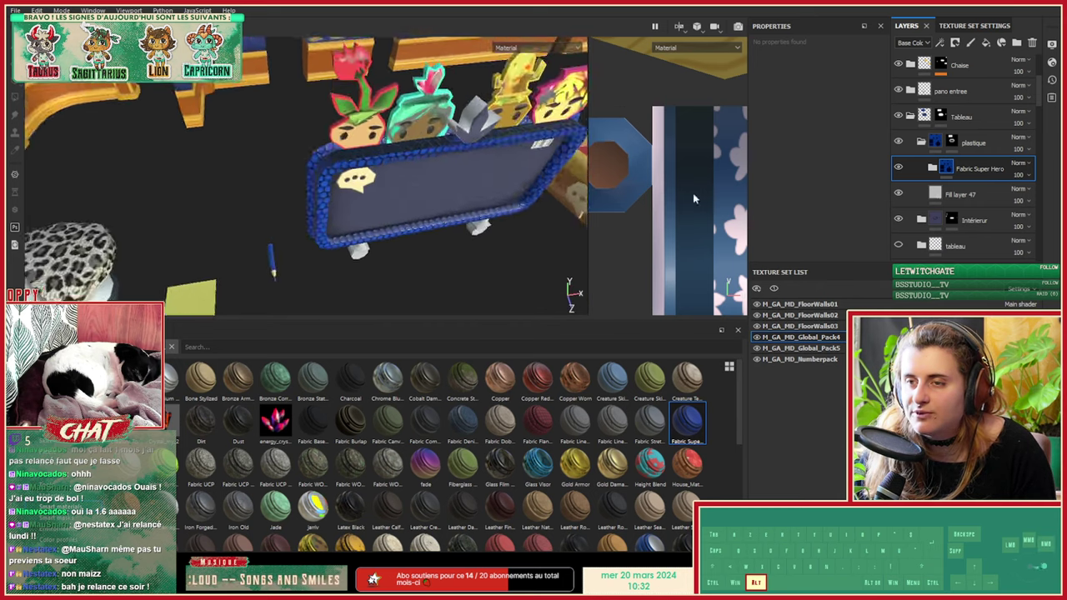
{"action": "middle_click_drag", "start_coordinate": [454, 190], "coordinate": [439, 214], "text": "alt"}
{"action": "left_click_drag", "start_coordinate": [439, 213], "coordinate": [407, 220], "text": "alt"}
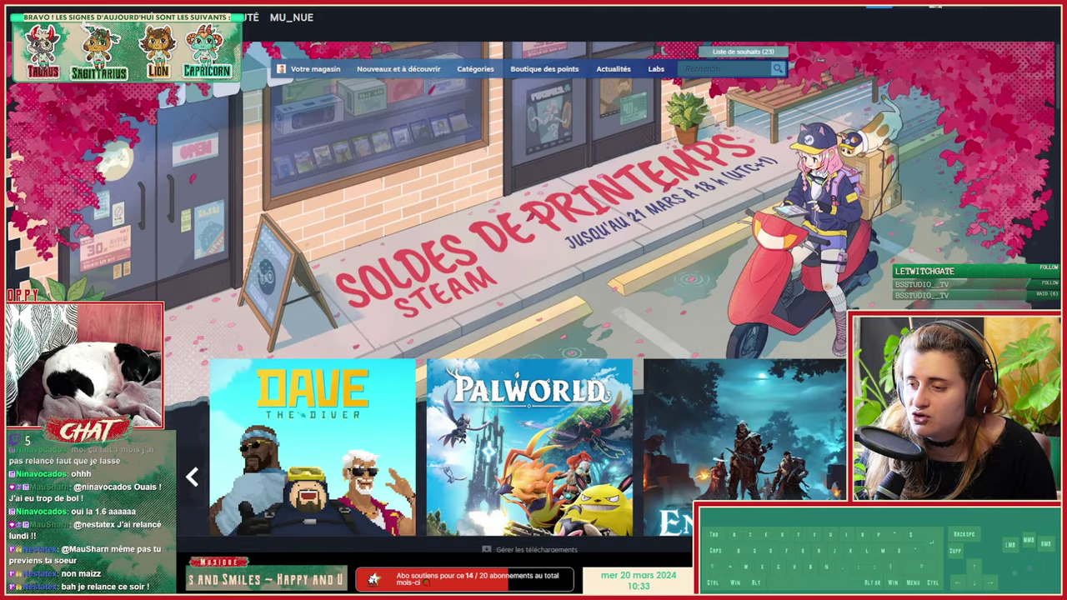
Step: Switch from the Steam store back to Substance 3D Painter and inspect the frame's top edge and the grey folded piece up close
{"action": "left_click", "coordinate": [425, 584]}
{"action": "mouse_move", "coordinate": [288, 155]}
{"action": "left_mouse_down", "text": "alt"}
{"action": "mouse_move", "coordinate": [175, 187]}
{"action": "mouse_move", "coordinate": [426, 167]}
{"action": "mouse_move", "coordinate": [429, 240]}
{"action": "mouse_move", "coordinate": [603, 187]}
{"action": "mouse_move", "coordinate": [472, 228]}
{"action": "left_mouse_up", "text": "alt"}
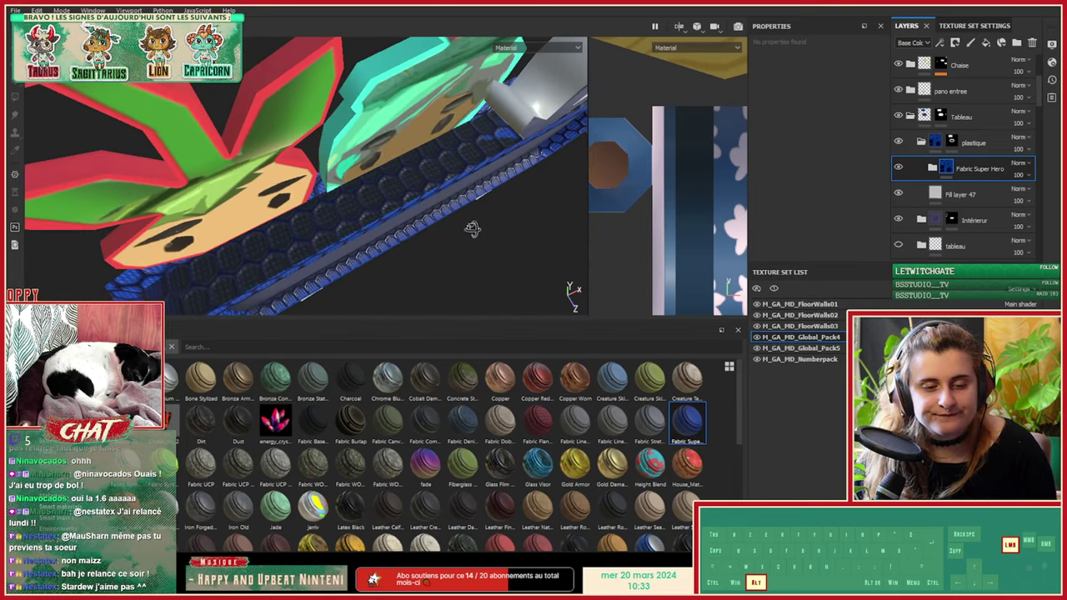
{"action": "middle_click_drag", "start_coordinate": [473, 228], "coordinate": [371, 285], "text": "alt"}
{"action": "left_click_drag", "start_coordinate": [371, 285], "coordinate": [319, 235], "text": "alt"}
{"action": "right_click_drag", "start_coordinate": [319, 234], "coordinate": [386, 233], "text": "alt"}
{"action": "middle_click_drag", "start_coordinate": [386, 233], "coordinate": [331, 266], "text": "alt"}
{"action": "left_click_drag", "start_coordinate": [331, 267], "coordinate": [390, 204], "text": "alt"}
{"action": "right_click_drag", "start_coordinate": [390, 205], "coordinate": [596, 167], "text": "alt"}
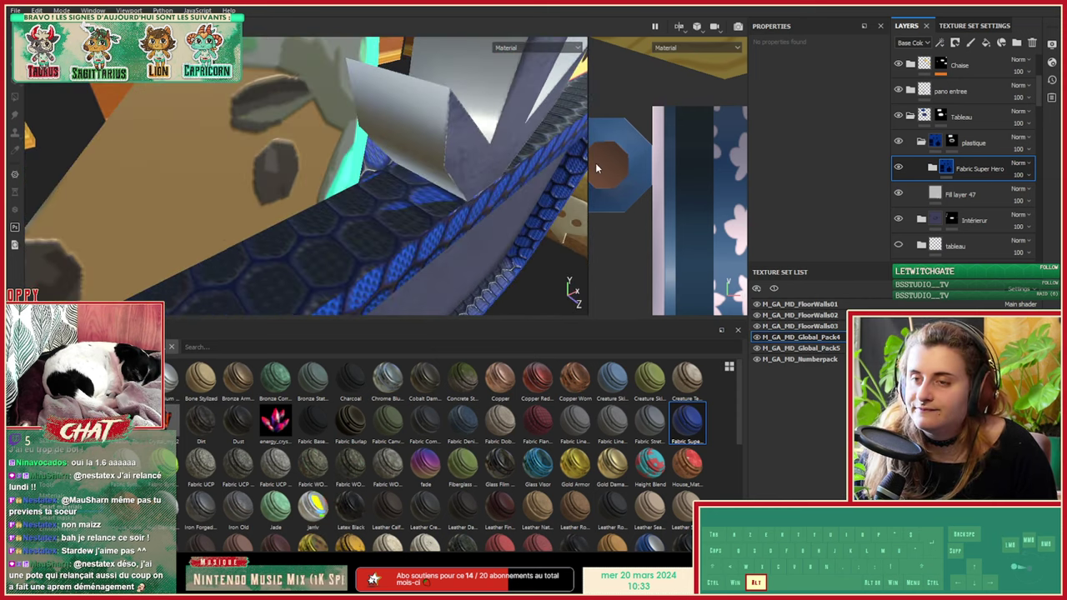
{"action": "middle_click_drag", "start_coordinate": [401, 167], "coordinate": [333, 200], "text": "alt"}
{"action": "mouse_move", "coordinate": [334, 200]}
{"action": "left_mouse_down", "text": "alt"}
{"action": "mouse_move", "coordinate": [408, 179]}
{"action": "mouse_move", "coordinate": [354, 196]}
{"action": "left_mouse_up", "text": "alt"}
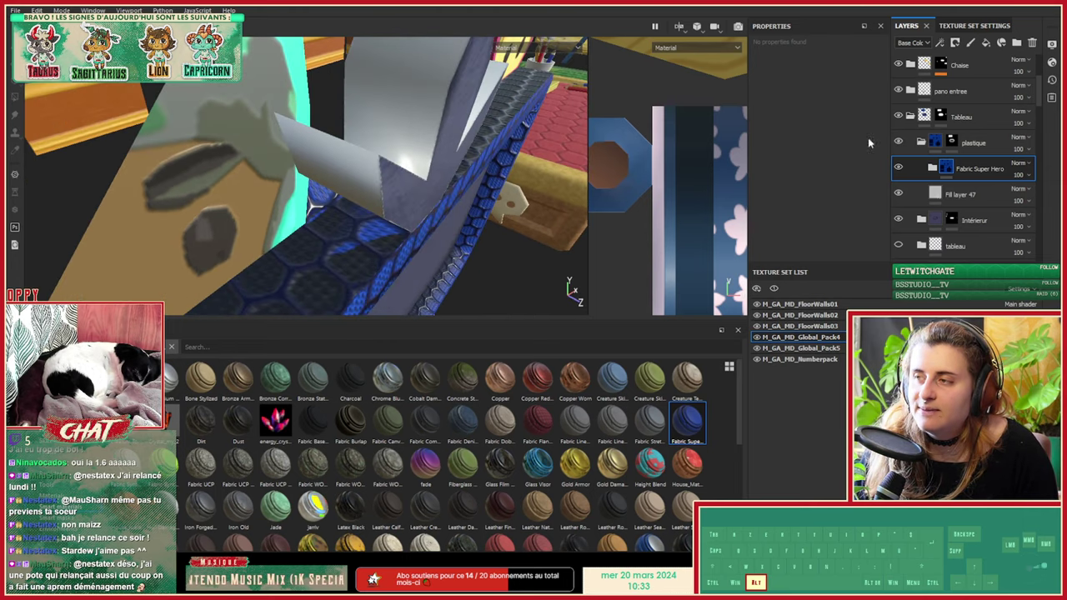
Step: Select the mask of the "plastique" folder for editing
{"action": "left_click", "coordinate": [953, 187]}
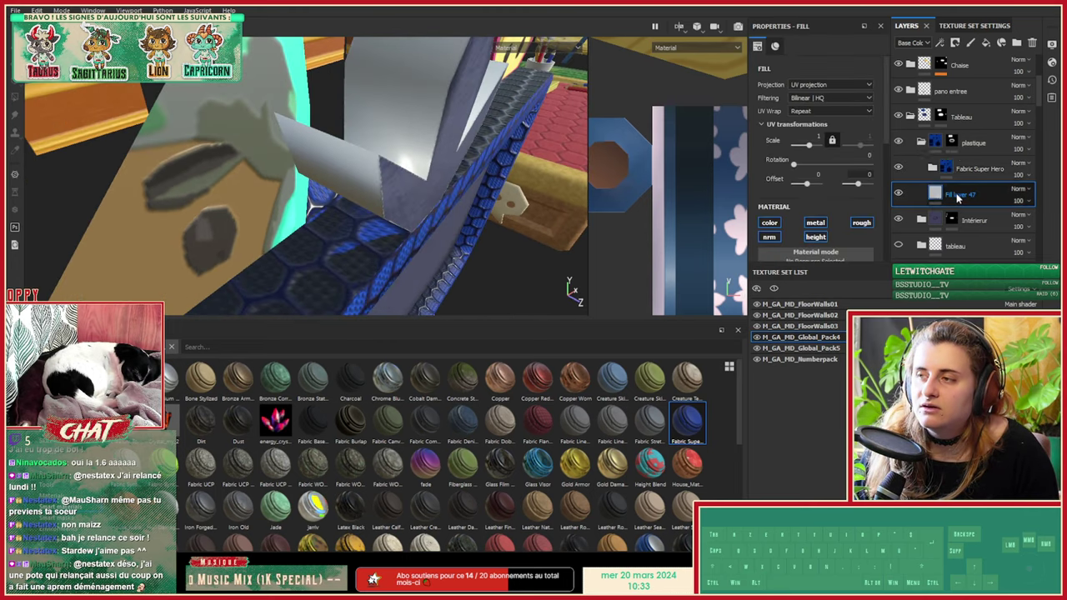
{"action": "left_click", "coordinate": [953, 142]}
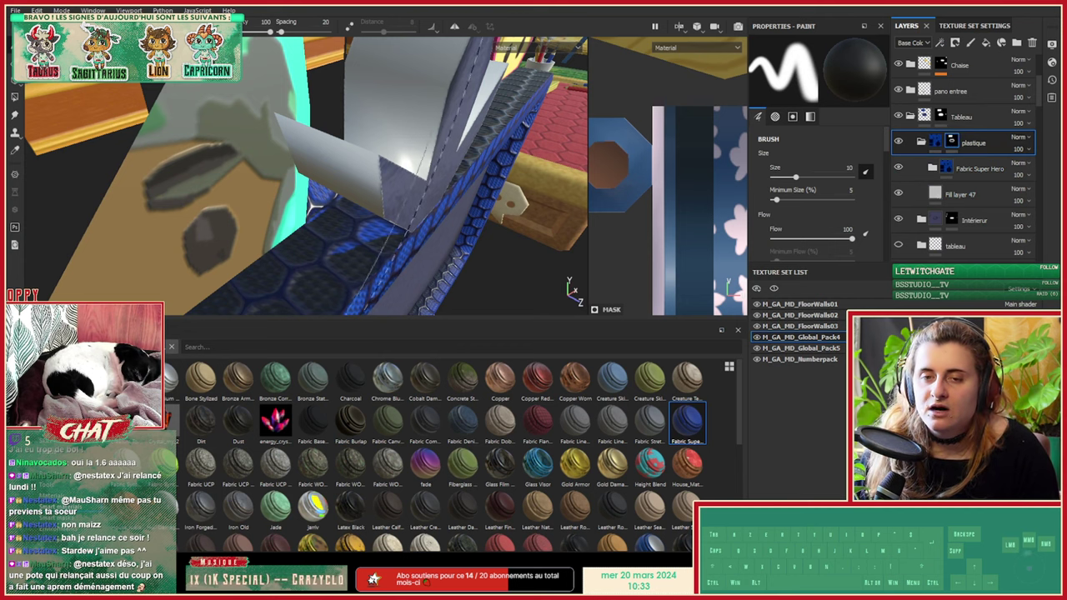
Step: Polygon-fill the upper leaf faces of the ornament on top of the board into the plastique folder's mask
{"action": "left_click", "coordinate": [14, 96]}
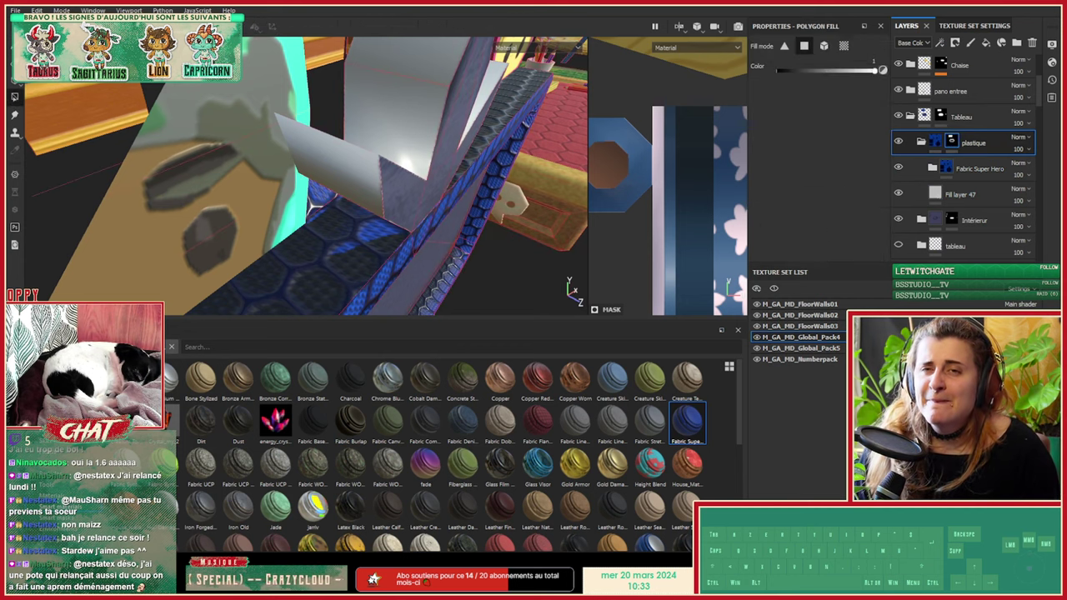
{"action": "left_click", "coordinate": [346, 188]}
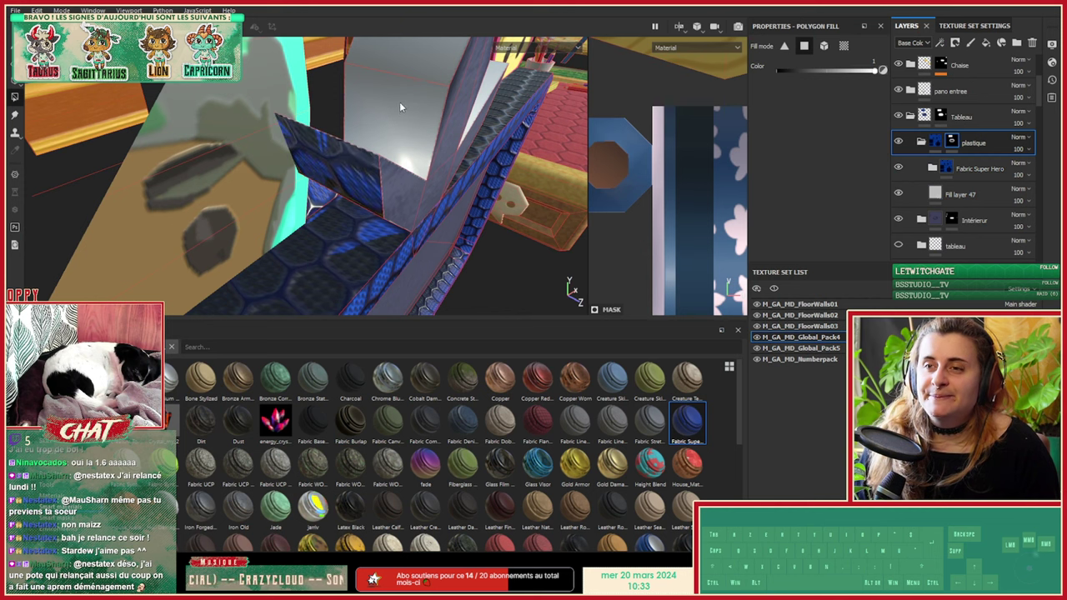
{"action": "left_click", "coordinate": [399, 104]}
{"action": "left_click_drag", "start_coordinate": [389, 124], "coordinate": [380, 153], "text": "alt"}
{"action": "left_click", "coordinate": [364, 166]}
{"action": "left_click", "coordinate": [427, 108]}
{"action": "left_click_drag", "start_coordinate": [413, 189], "coordinate": [422, 135], "text": "alt"}
{"action": "left_click", "coordinate": [399, 160]}
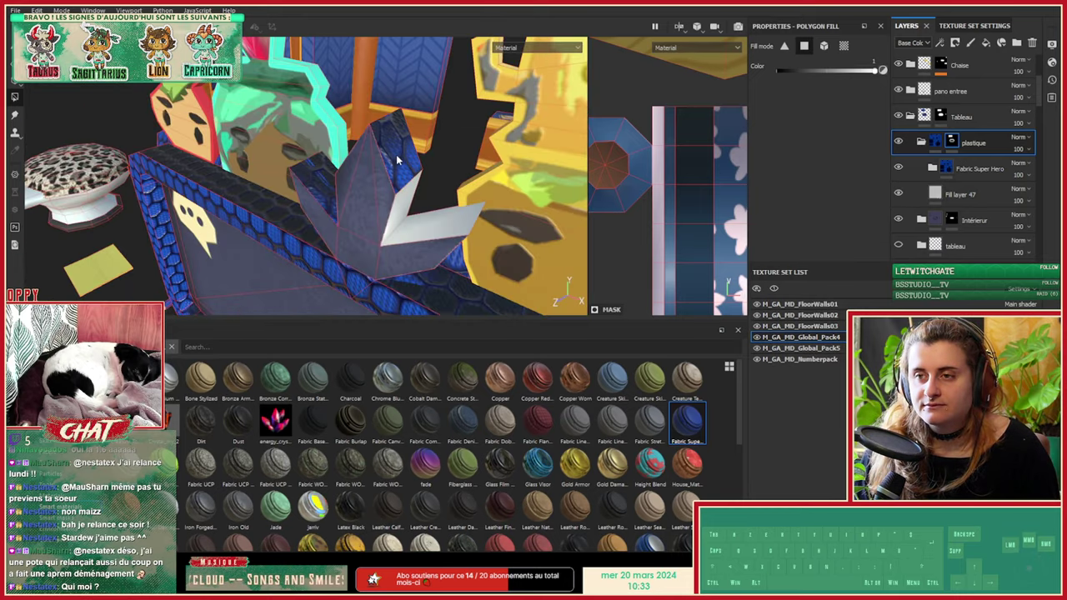
Step: Fill the leaf ornament's outer leaf faces in the plastique mask and undo the last fills
{"action": "left_click", "coordinate": [414, 241]}
{"action": "left_click_drag", "start_coordinate": [417, 251], "coordinate": [366, 237], "text": "alt"}
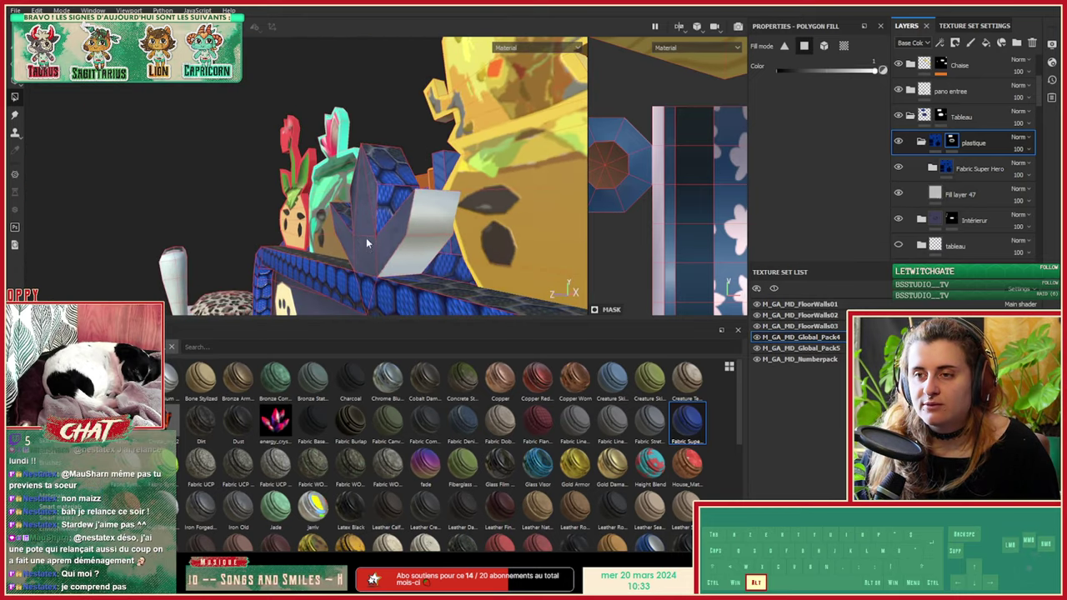
{"action": "left_click", "coordinate": [414, 212]}
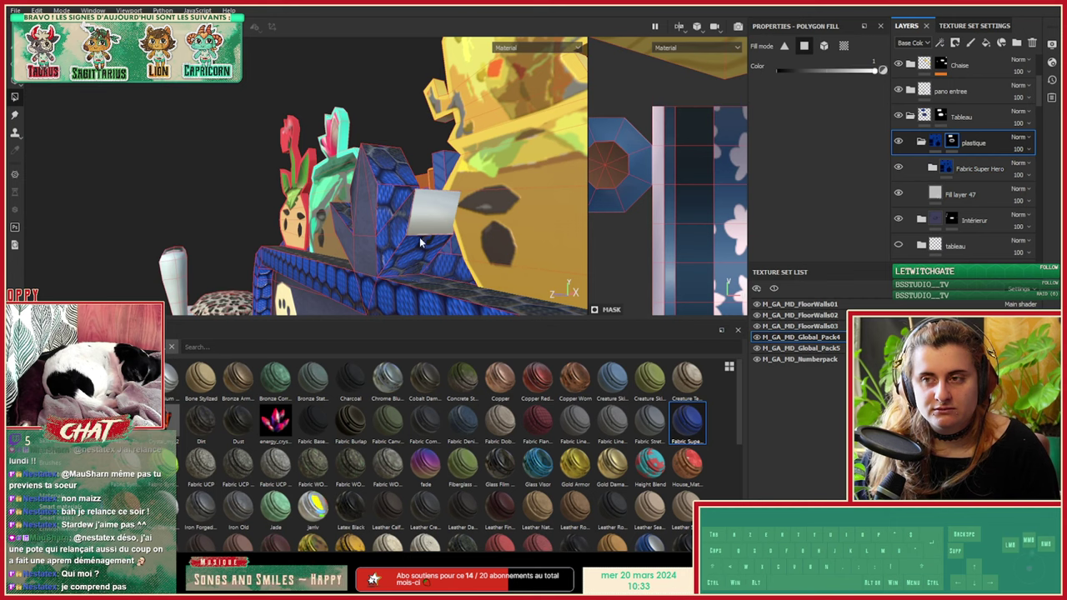
{"action": "left_click_drag", "start_coordinate": [412, 271], "coordinate": [368, 235], "text": "alt"}
{"action": "key", "text": "ctrl+z"}
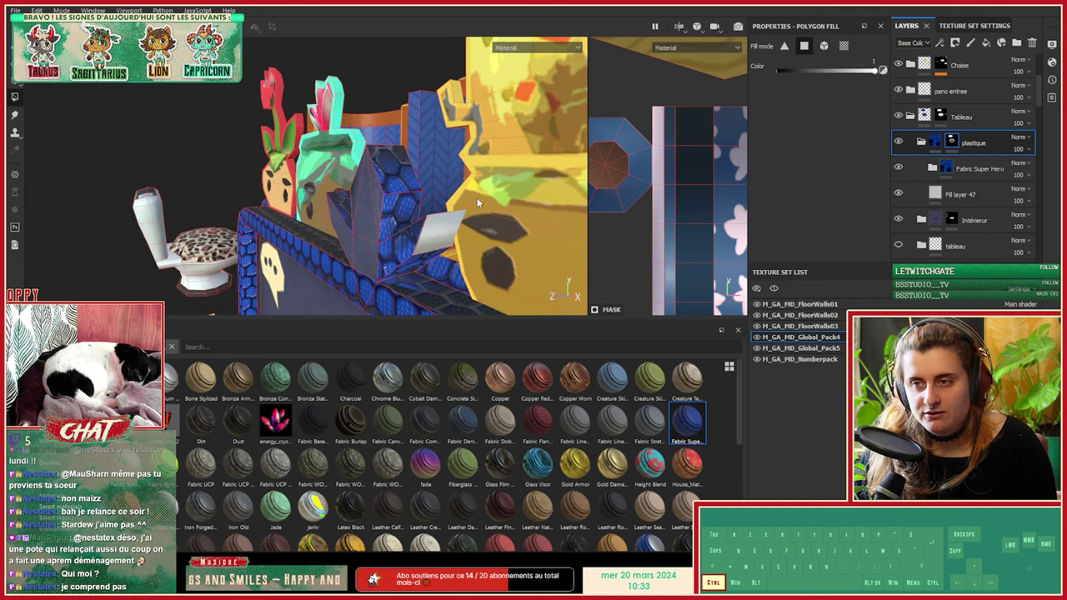
{"action": "key", "text": "ctrl+z"}
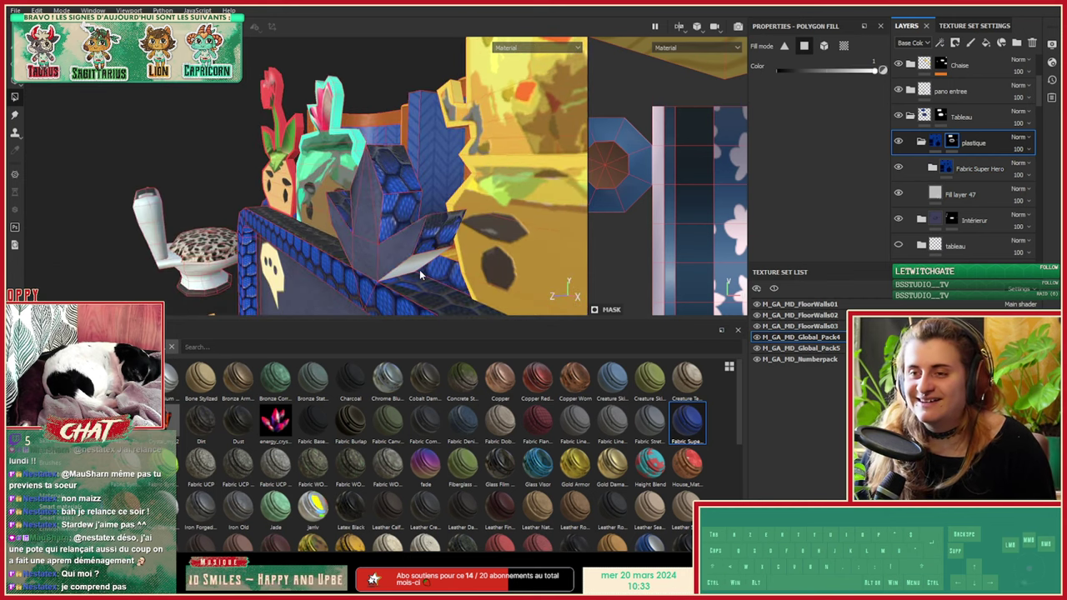
Step: Add the board's legs and wheels to the Tableau folder's mask using Polygon Fill
{"action": "left_click_drag", "start_coordinate": [418, 276], "coordinate": [377, 279], "text": "alt"}
{"action": "scroll", "coordinate": [570, 261], "scroll_direction": "down", "scroll_amount": 5}
{"action": "middle_click_drag", "start_coordinate": [376, 279], "coordinate": [386, 336], "text": "alt"}
{"action": "middle_click_drag", "start_coordinate": [357, 239], "coordinate": [275, 125], "text": "alt"}
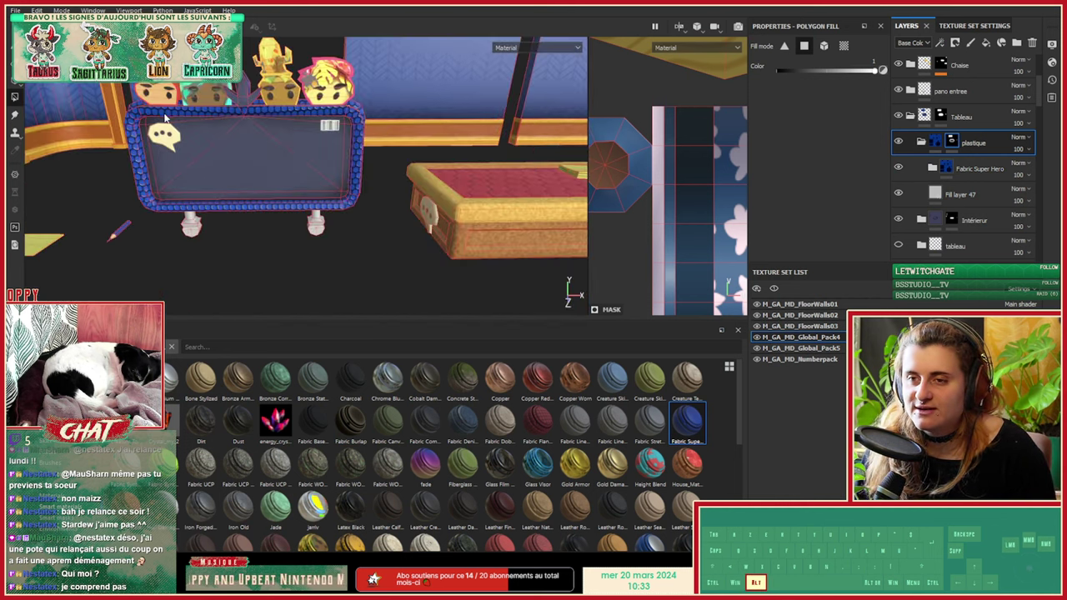
{"action": "scroll", "coordinate": [368, 141], "scroll_direction": "up", "scroll_amount": 3}
{"action": "left_click_drag", "start_coordinate": [367, 141], "coordinate": [315, 212], "text": "alt"}
{"action": "middle_click_drag", "start_coordinate": [315, 212], "coordinate": [212, 122], "text": "alt"}
{"action": "left_click_drag", "start_coordinate": [212, 123], "coordinate": [338, 196], "text": "alt"}
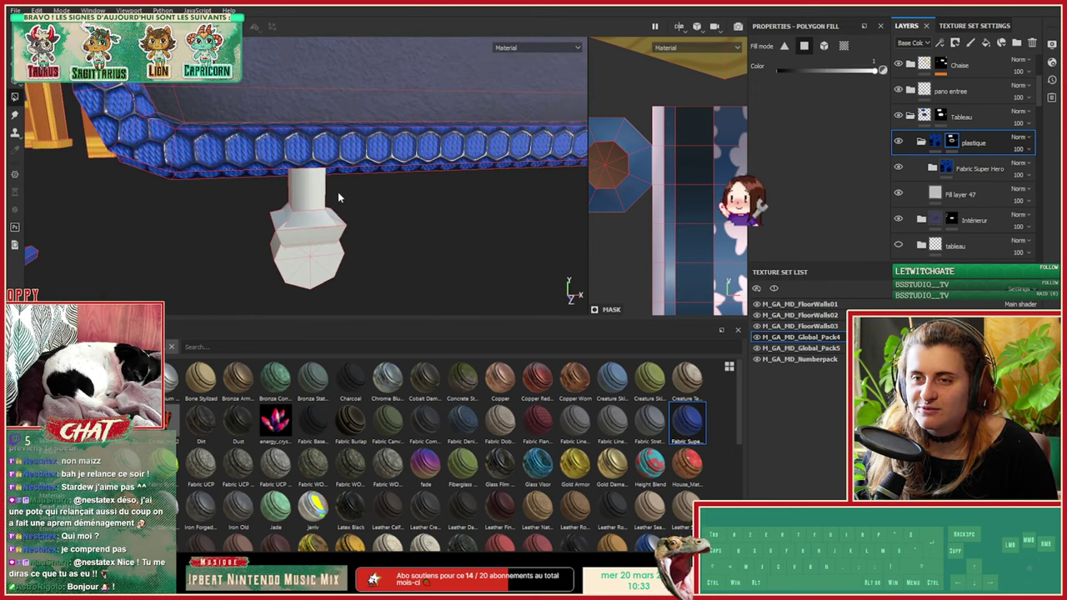
{"action": "right_click_drag", "start_coordinate": [337, 196], "coordinate": [348, 198], "text": "alt"}
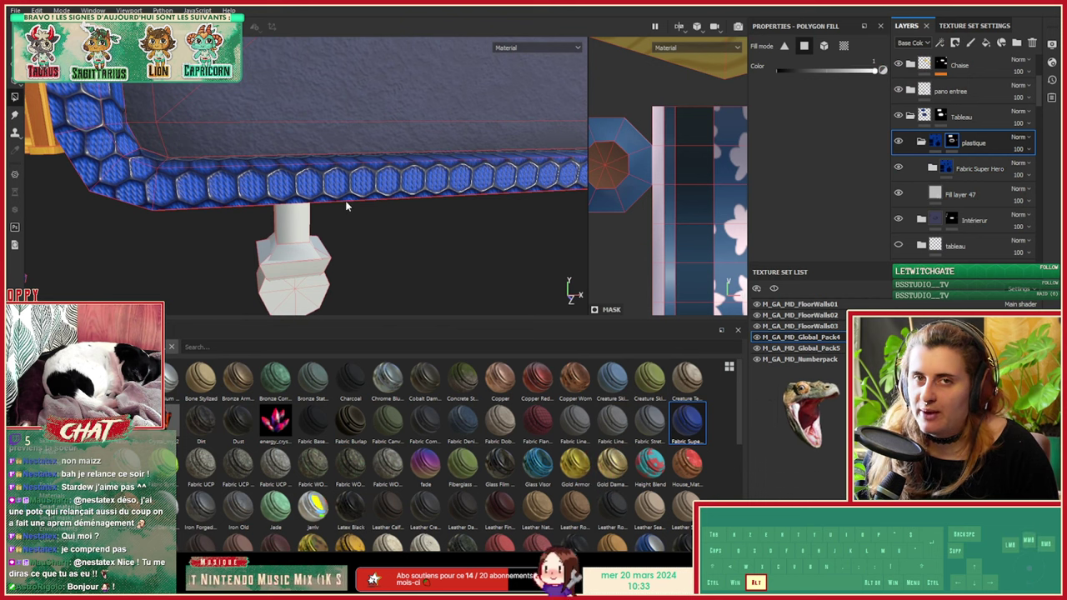
{"action": "scroll", "coordinate": [970, 142], "scroll_direction": "up", "scroll_amount": 1}
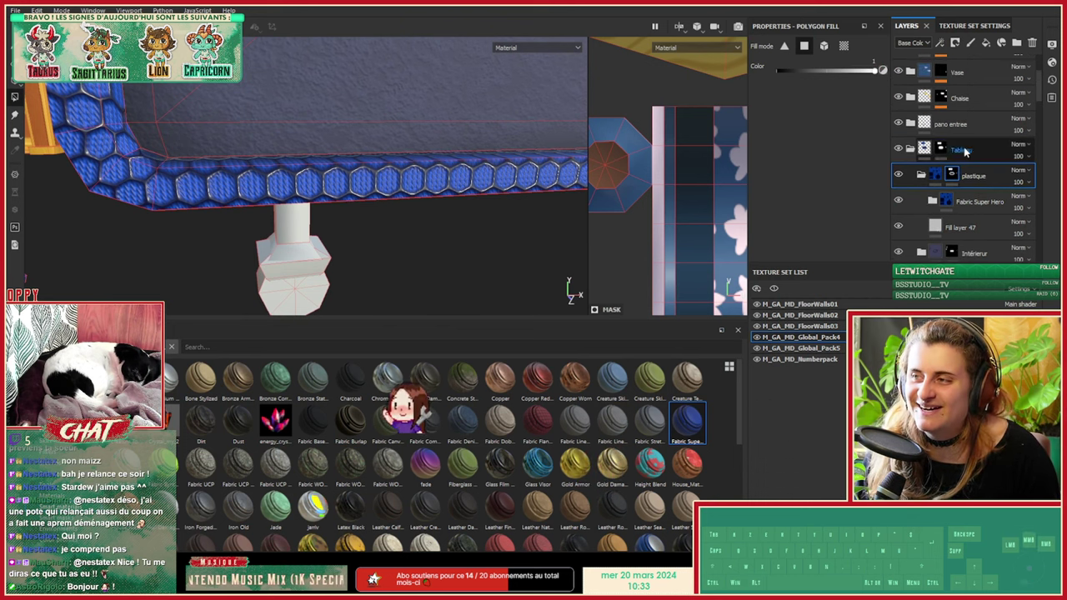
{"action": "left_click", "coordinate": [960, 149]}
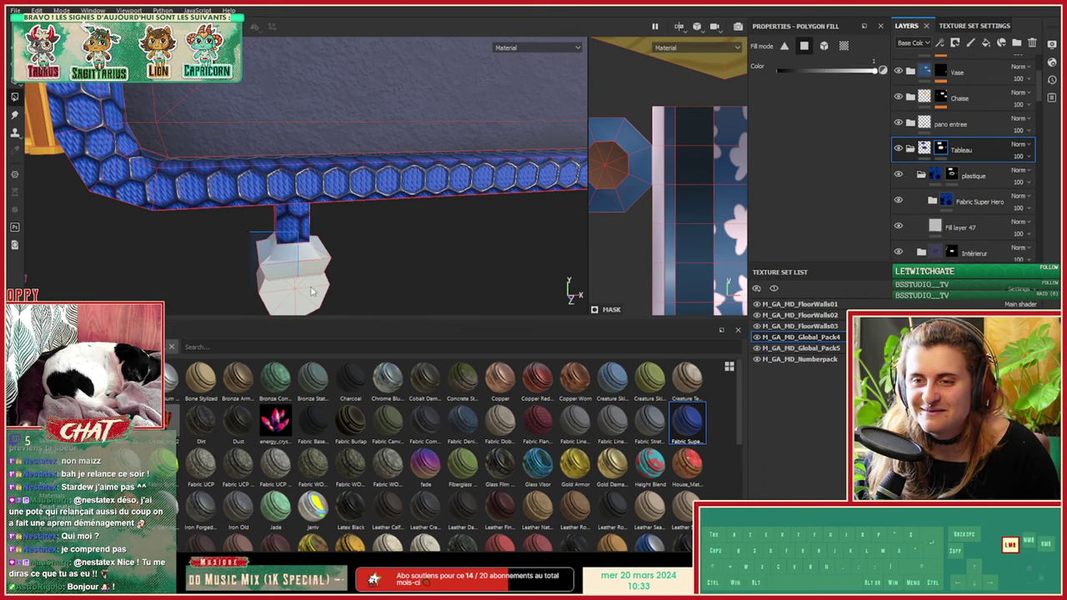
{"action": "middle_click_drag", "start_coordinate": [441, 280], "coordinate": [284, 148], "text": "alt"}
{"action": "left_click_drag", "start_coordinate": [352, 254], "coordinate": [387, 214], "text": "alt"}
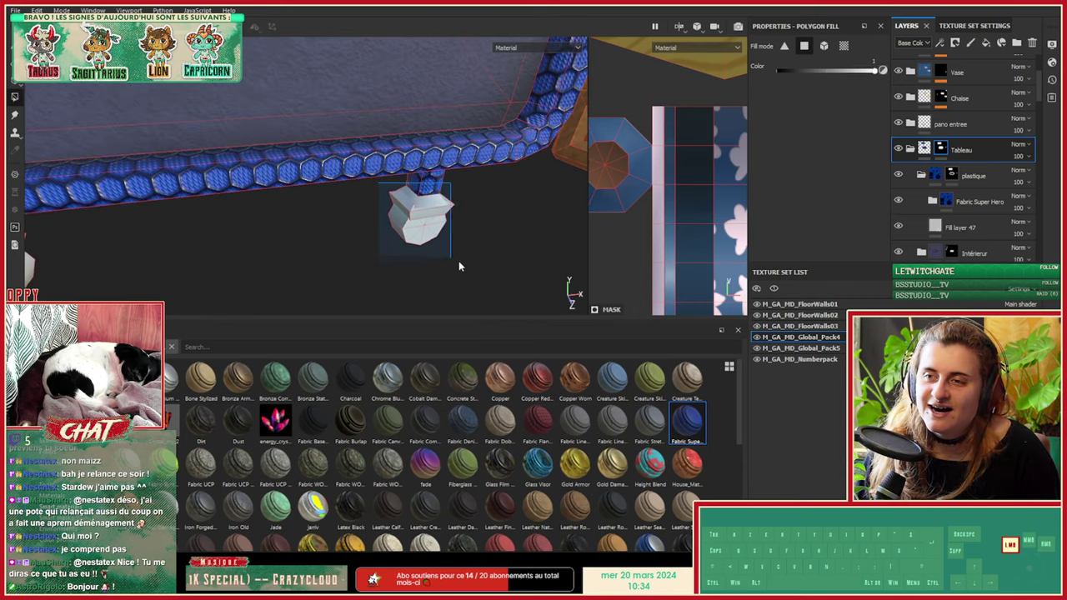
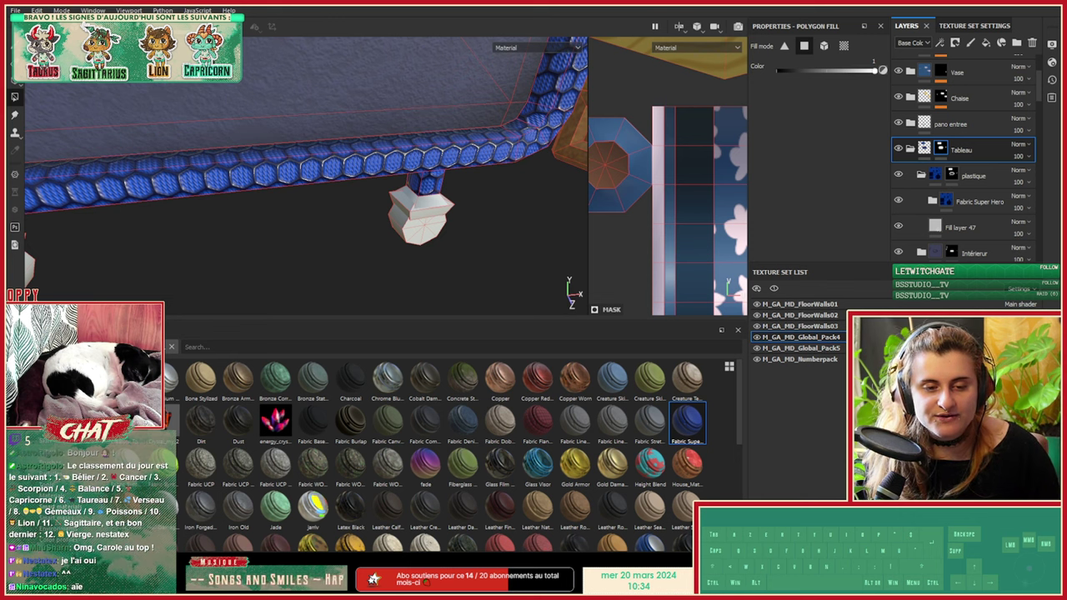
Step: Fill the upper faces of one of the board's wheels in the plastique folder's mask
{"action": "left_click_drag", "start_coordinate": [459, 191], "coordinate": [385, 115], "text": "alt"}
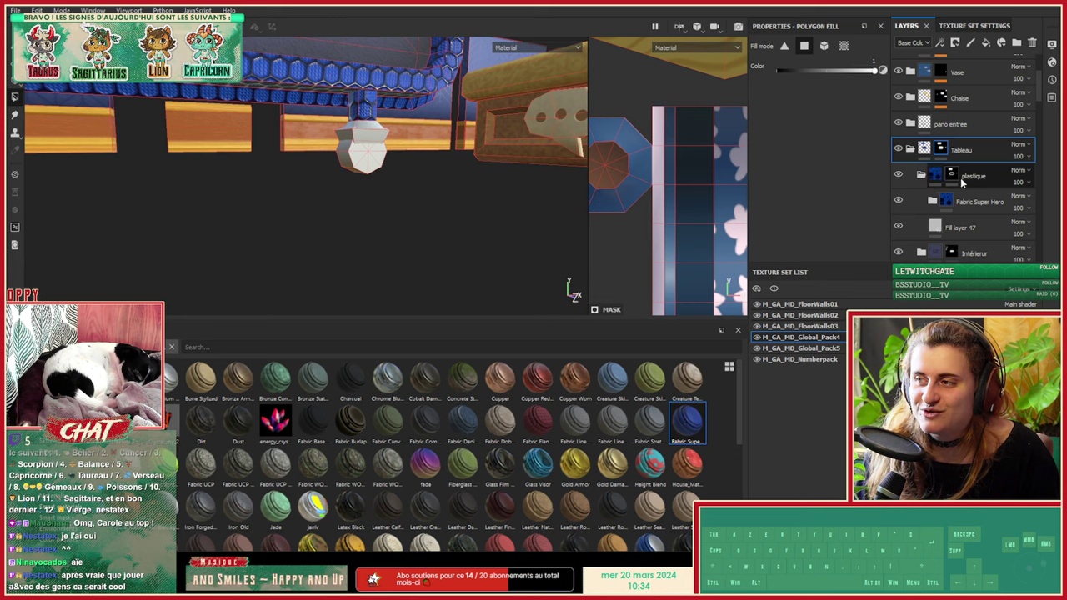
{"action": "left_click", "coordinate": [949, 180]}
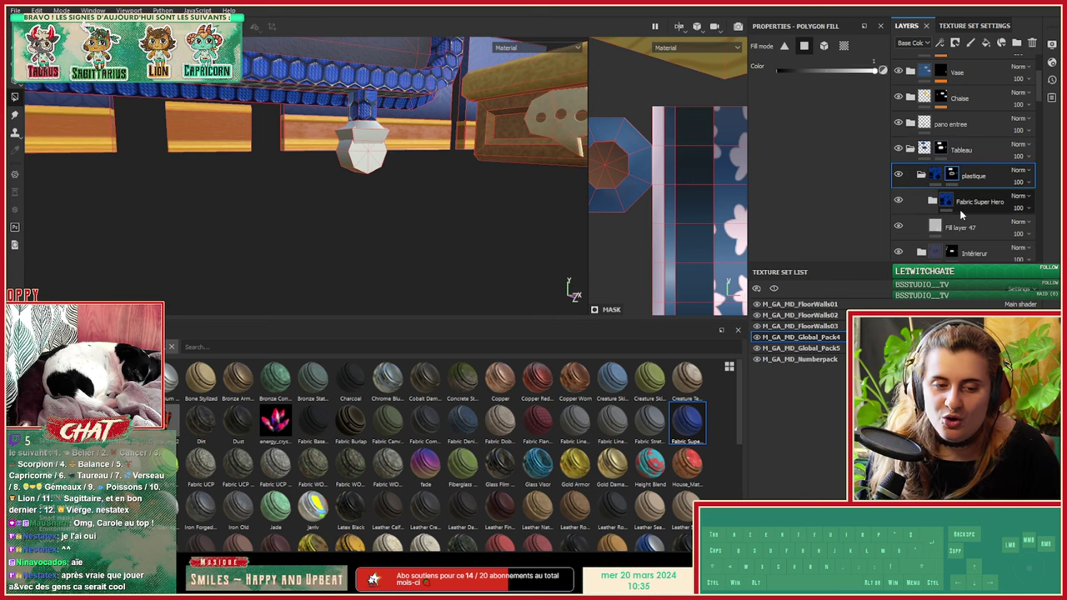
{"action": "left_click_drag", "start_coordinate": [518, 110], "coordinate": [479, 136], "text": "alt"}
{"action": "right_click_drag", "start_coordinate": [421, 138], "coordinate": [258, 138], "text": "alt"}
{"action": "middle_click_drag", "start_coordinate": [387, 87], "coordinate": [352, 234], "text": "alt"}
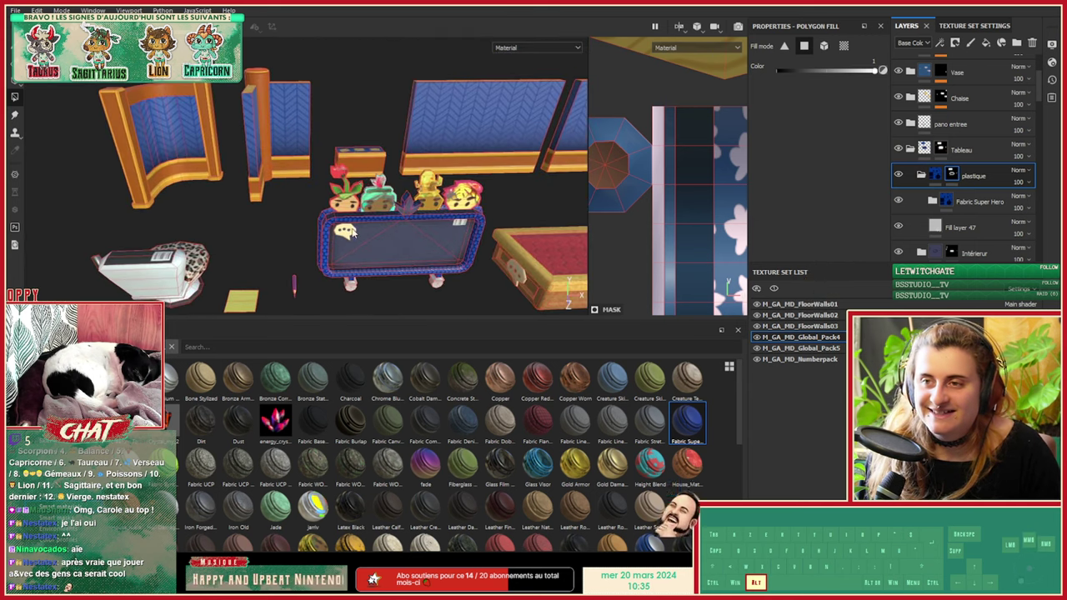
{"action": "right_click_drag", "start_coordinate": [351, 234], "coordinate": [550, 230], "text": "alt"}
{"action": "middle_click_drag", "start_coordinate": [467, 238], "coordinate": [358, 183], "text": "alt"}
{"action": "left_click_drag", "start_coordinate": [358, 183], "coordinate": [400, 113], "text": "alt"}
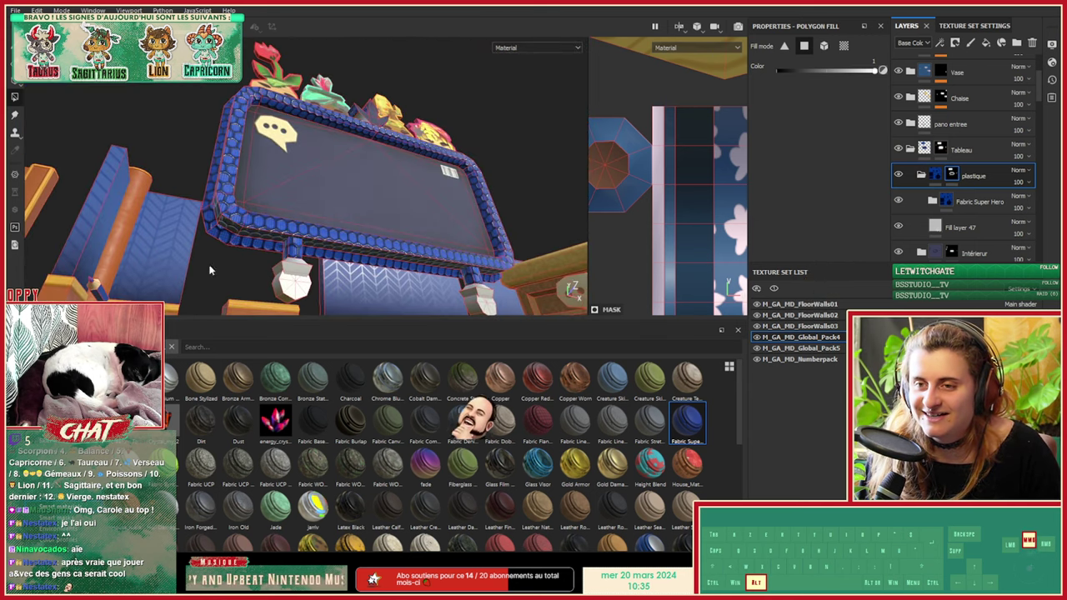
{"action": "left_click_drag", "start_coordinate": [313, 202], "coordinate": [279, 271], "text": "alt"}
{"action": "right_click_drag", "start_coordinate": [279, 271], "coordinate": [360, 284], "text": "alt"}
{"action": "middle_click_drag", "start_coordinate": [316, 247], "coordinate": [333, 116], "text": "alt"}
{"action": "right_click_drag", "start_coordinate": [333, 116], "coordinate": [380, 125], "text": "alt"}
{"action": "left_click_drag", "start_coordinate": [274, 127], "coordinate": [279, 159], "text": "alt"}
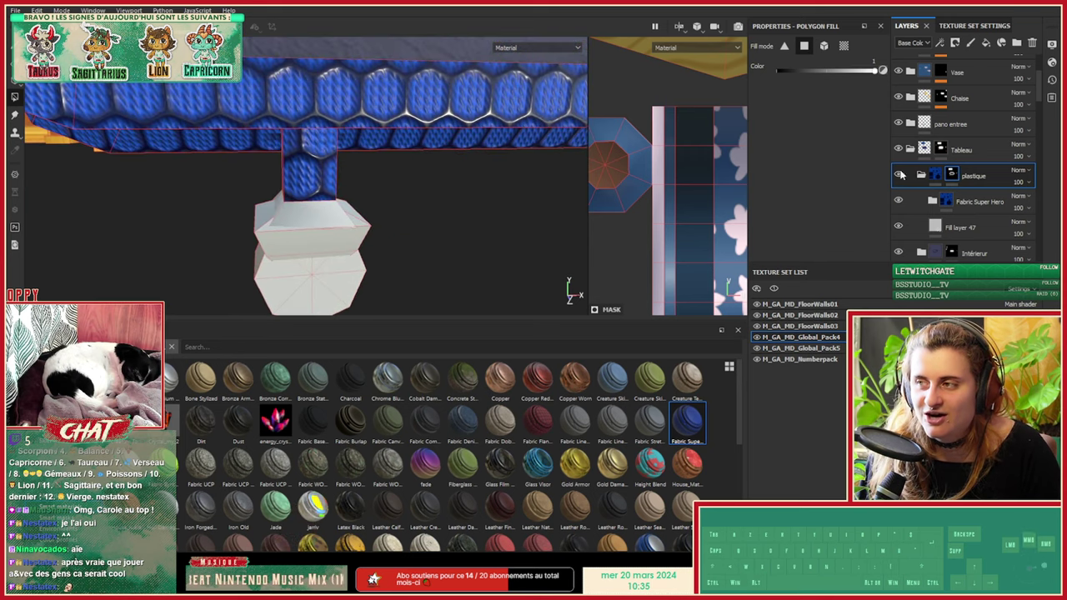
{"action": "left_click", "coordinate": [945, 208]}
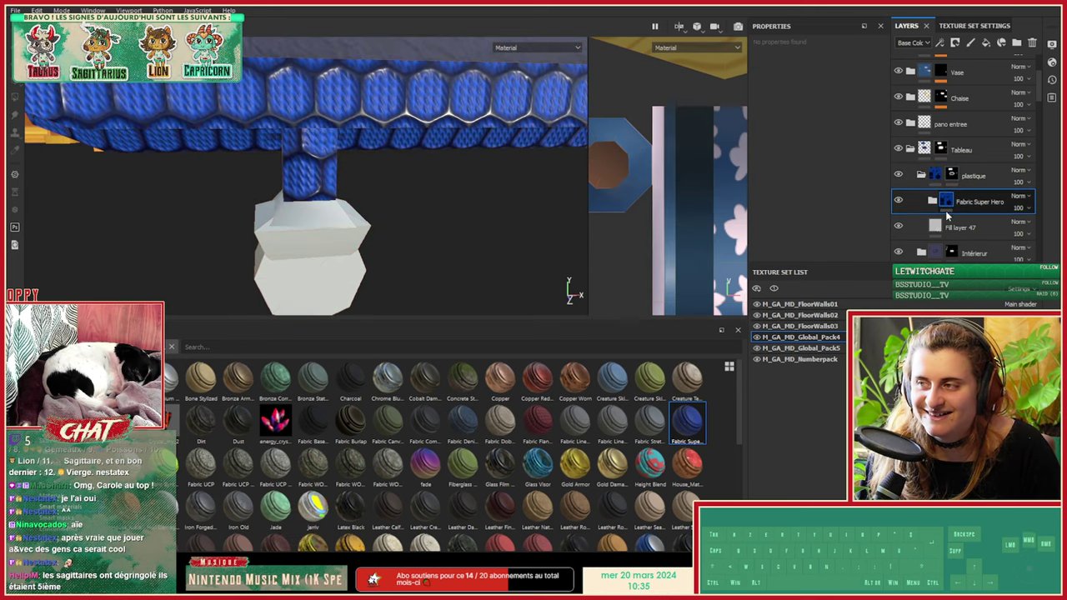
{"action": "left_click", "coordinate": [952, 176]}
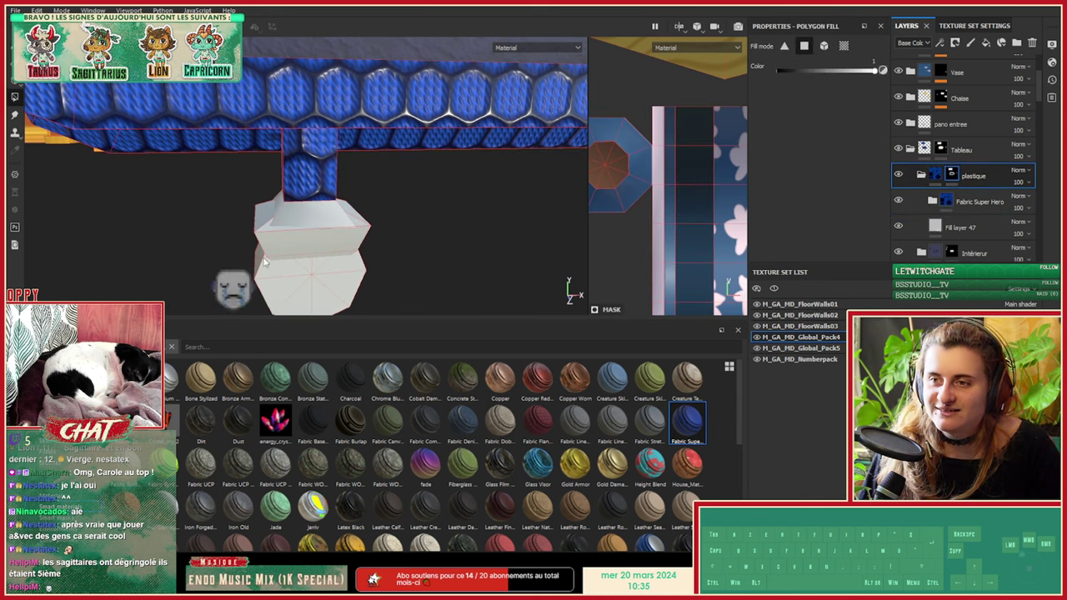
{"action": "left_click", "coordinate": [322, 218]}
{"action": "left_click", "coordinate": [272, 211]}
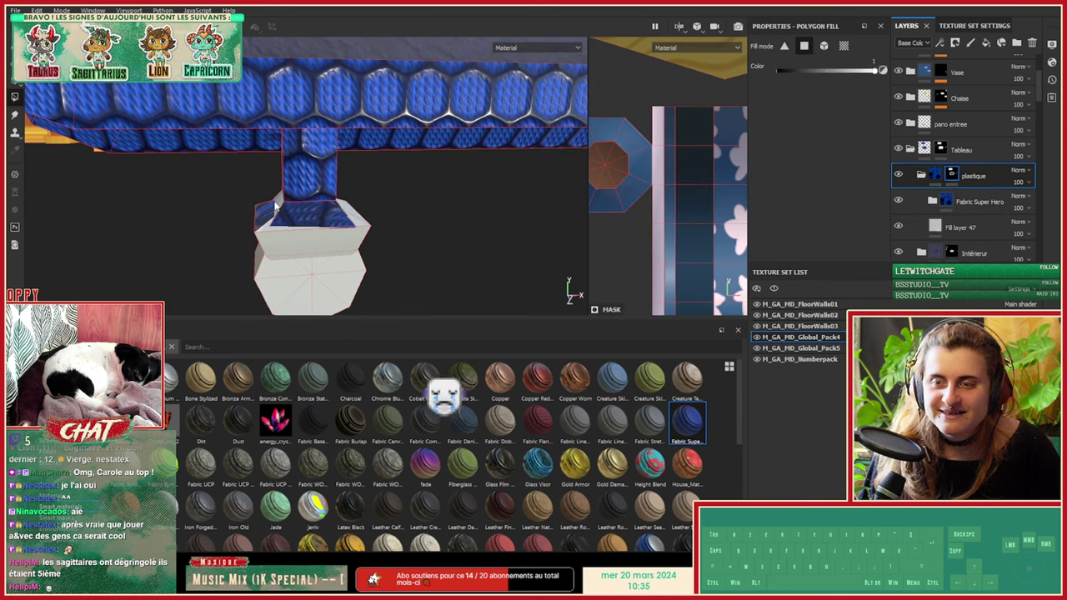
Step: Fill the remaining white wheel faces beneath the board in the plastique mask
{"action": "left_click_drag", "start_coordinate": [230, 215], "coordinate": [425, 252], "text": "alt"}
{"action": "left_click", "coordinate": [414, 244]}
{"action": "left_click", "coordinate": [335, 227]}
{"action": "left_click_drag", "start_coordinate": [340, 227], "coordinate": [342, 194], "text": "alt"}
{"action": "mouse_move", "coordinate": [323, 265]}
{"action": "left_mouse_down"}
{"action": "mouse_move", "coordinate": [331, 252]}
{"action": "mouse_move", "coordinate": [290, 188]}
{"action": "left_mouse_up"}
{"action": "left_click_drag", "start_coordinate": [243, 158], "coordinate": [422, 292]}
Step: Examine the board's hexagon-patterned frame and wheels up close and within the whole scene
{"action": "right_click_drag", "start_coordinate": [425, 300], "coordinate": [292, 197], "text": "alt"}
{"action": "left_click_drag", "start_coordinate": [292, 198], "coordinate": [255, 173], "text": "alt"}
{"action": "right_click_drag", "start_coordinate": [255, 174], "coordinate": [428, 251], "text": "alt"}
{"action": "middle_click_drag", "start_coordinate": [428, 251], "coordinate": [358, 167], "text": "alt"}
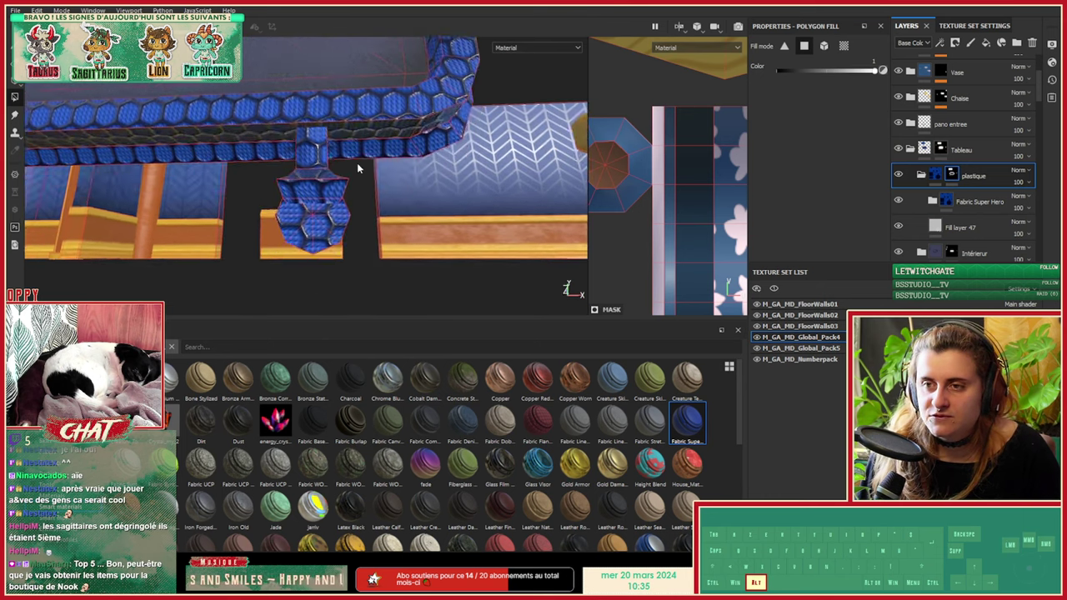
{"action": "left_click_drag", "start_coordinate": [358, 167], "coordinate": [346, 183], "text": "alt"}
{"action": "right_click_drag", "start_coordinate": [346, 183], "coordinate": [267, 105], "text": "alt"}
{"action": "middle_click_drag", "start_coordinate": [267, 105], "coordinate": [291, 274], "text": "alt"}
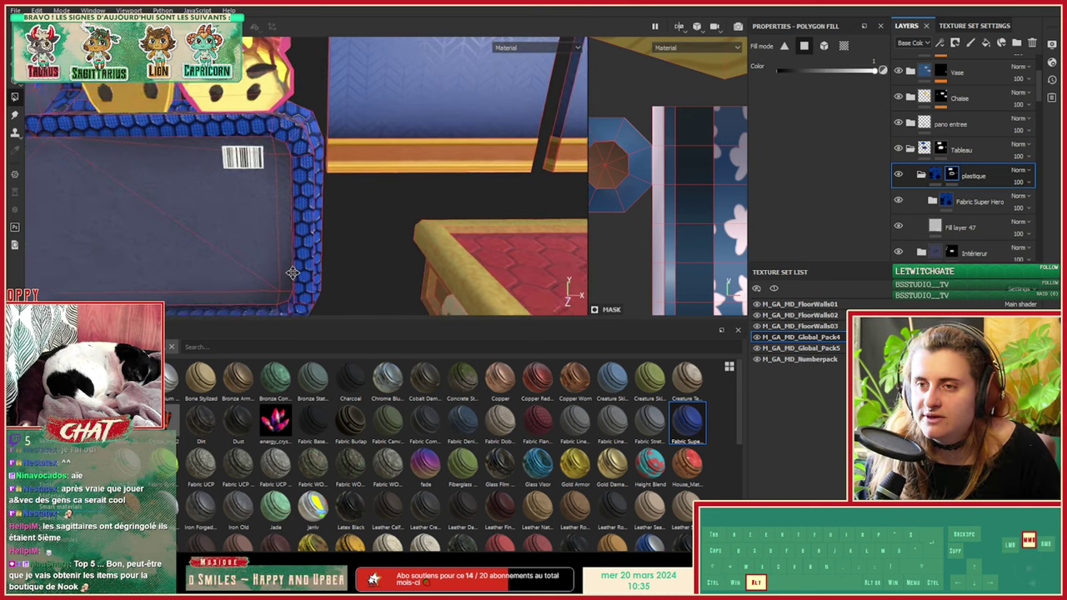
{"action": "left_click_drag", "start_coordinate": [291, 274], "coordinate": [354, 153], "text": "alt"}
{"action": "right_click_drag", "start_coordinate": [353, 153], "coordinate": [283, 125], "text": "alt"}
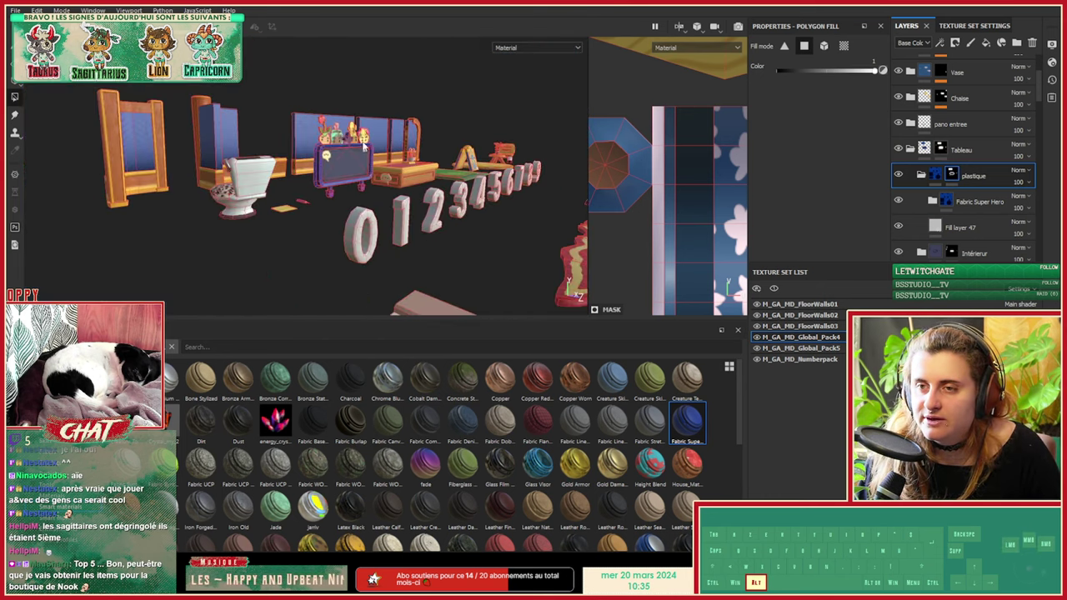
{"action": "left_click_drag", "start_coordinate": [283, 125], "coordinate": [194, 177], "text": "alt"}
{"action": "right_click_drag", "start_coordinate": [193, 177], "coordinate": [142, 179], "text": "alt"}
{"action": "left_click_drag", "start_coordinate": [142, 178], "coordinate": [275, 188], "text": "alt"}
{"action": "right_click_drag", "start_coordinate": [325, 182], "coordinate": [409, 140], "text": "alt"}
{"action": "left_click_drag", "start_coordinate": [408, 140], "coordinate": [343, 131], "text": "alt"}
{"action": "right_click_drag", "start_coordinate": [343, 132], "coordinate": [383, 125], "text": "alt"}
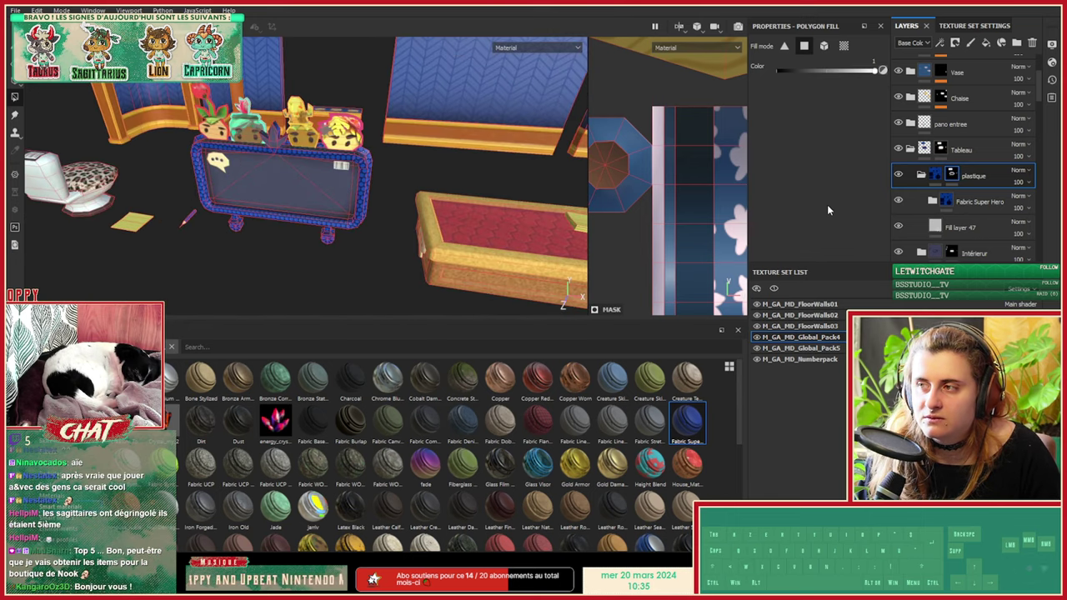
Step: Expand the Fabric Super Hero folder and change its Base Color layer to a pale periwinkle blue
{"action": "left_click", "coordinate": [933, 201]}
{"action": "scroll", "coordinate": [947, 213], "scroll_direction": "down", "scroll_amount": 3}
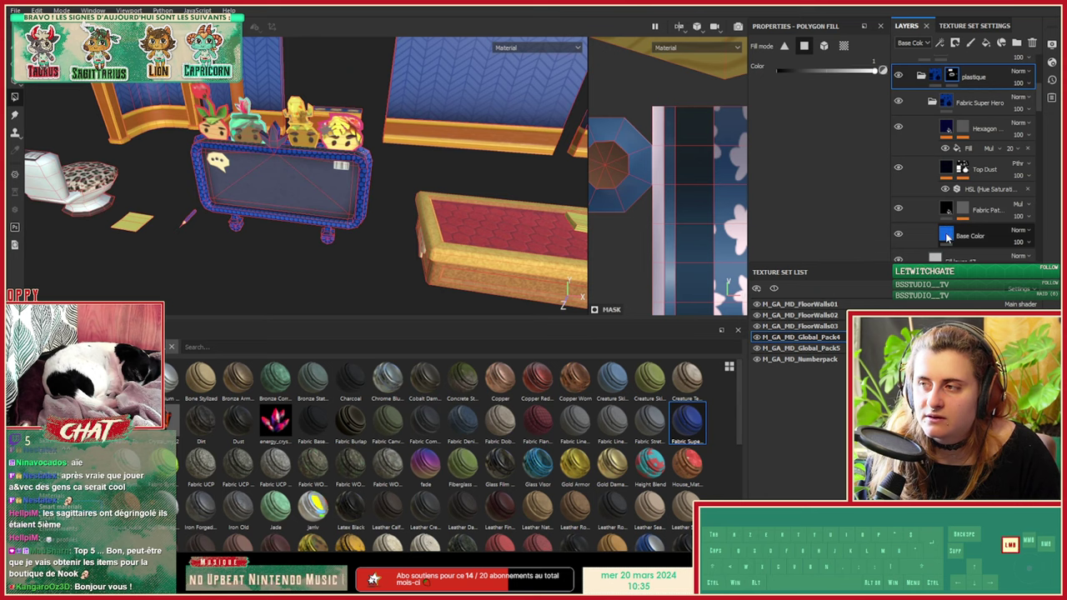
{"action": "left_click", "coordinate": [947, 237]}
{"action": "scroll", "coordinate": [822, 165], "scroll_direction": "down", "scroll_amount": 3}
{"action": "left_click", "coordinate": [821, 213]}
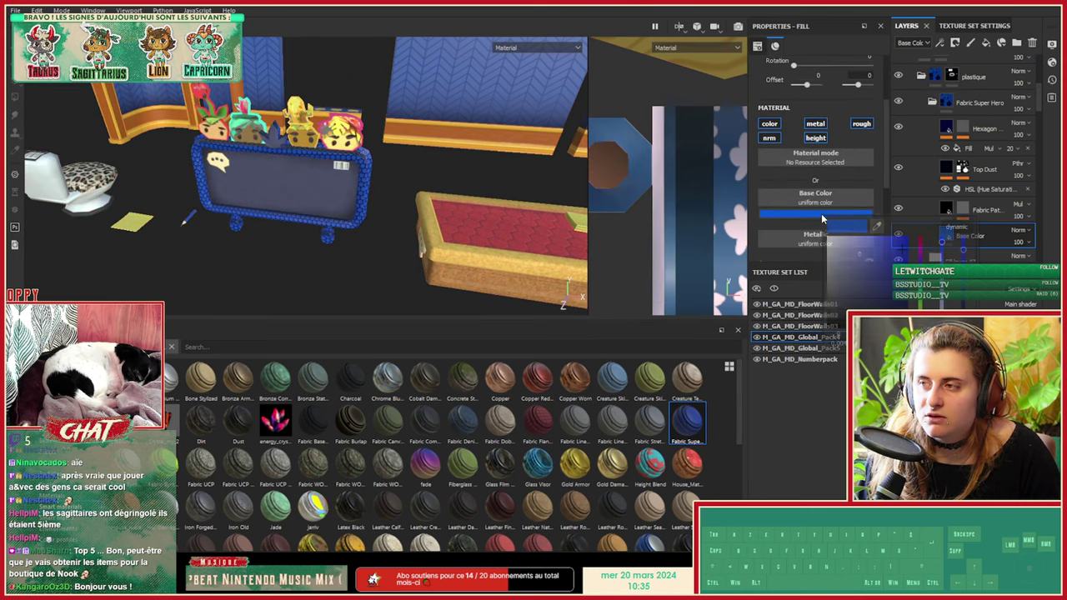
{"action": "left_click_drag", "start_coordinate": [848, 251], "coordinate": [852, 252]}
{"action": "right_click_drag", "start_coordinate": [357, 252], "coordinate": [550, 258], "text": "alt"}
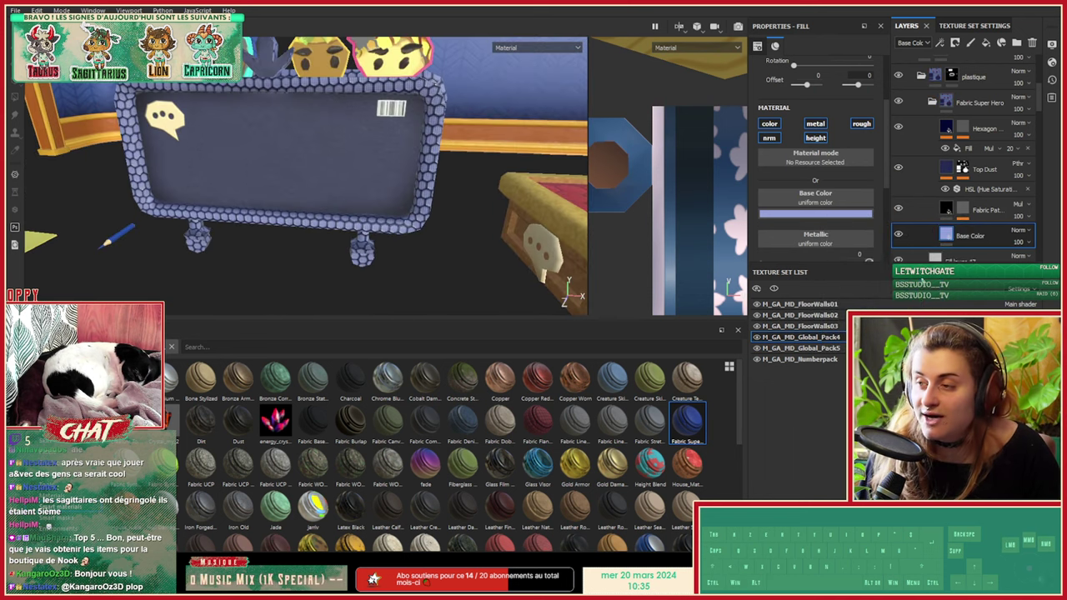
Step: Change the Base Color layer of the Fabric Super Hero material to a bright golden yellow
{"action": "left_click", "coordinate": [848, 214]}
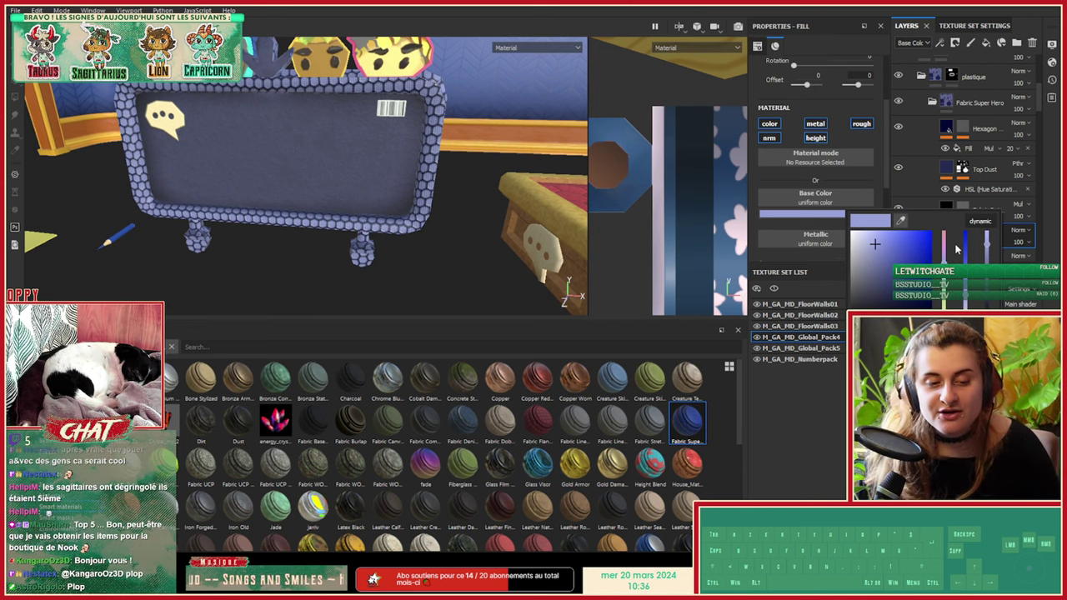
{"action": "left_click", "coordinate": [252, 237]}
{"action": "left_click_drag", "start_coordinate": [250, 238], "coordinate": [357, 249], "text": "alt"}
{"action": "right_click_drag", "start_coordinate": [274, 212], "coordinate": [262, 270], "text": "alt"}
{"action": "left_click_drag", "start_coordinate": [262, 269], "coordinate": [731, 227], "text": "alt"}
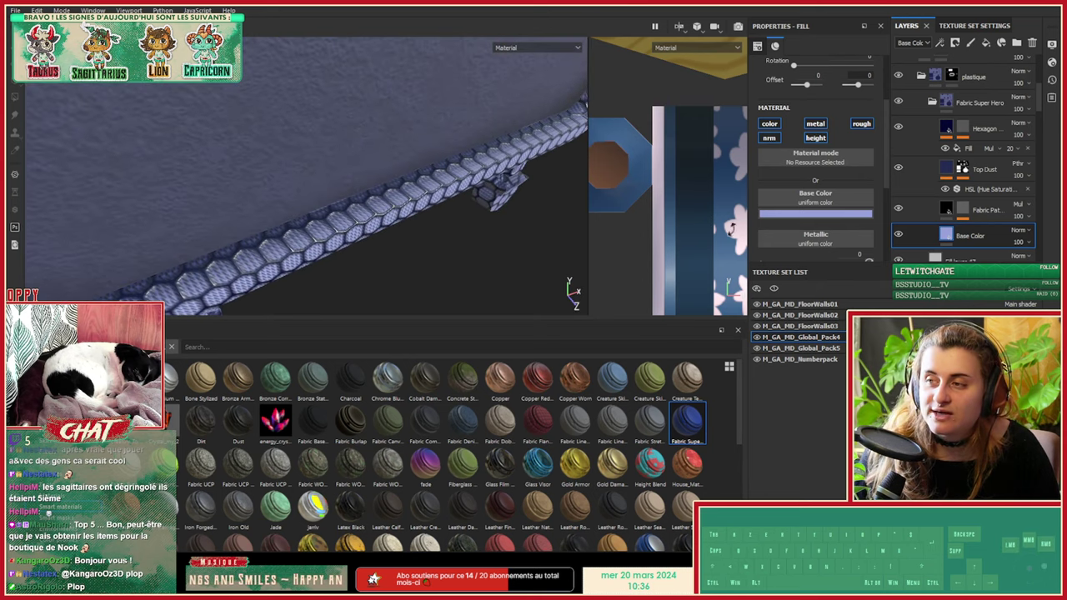
{"action": "left_click", "coordinate": [826, 218]}
{"action": "left_click_drag", "start_coordinate": [925, 248], "coordinate": [931, 324]}
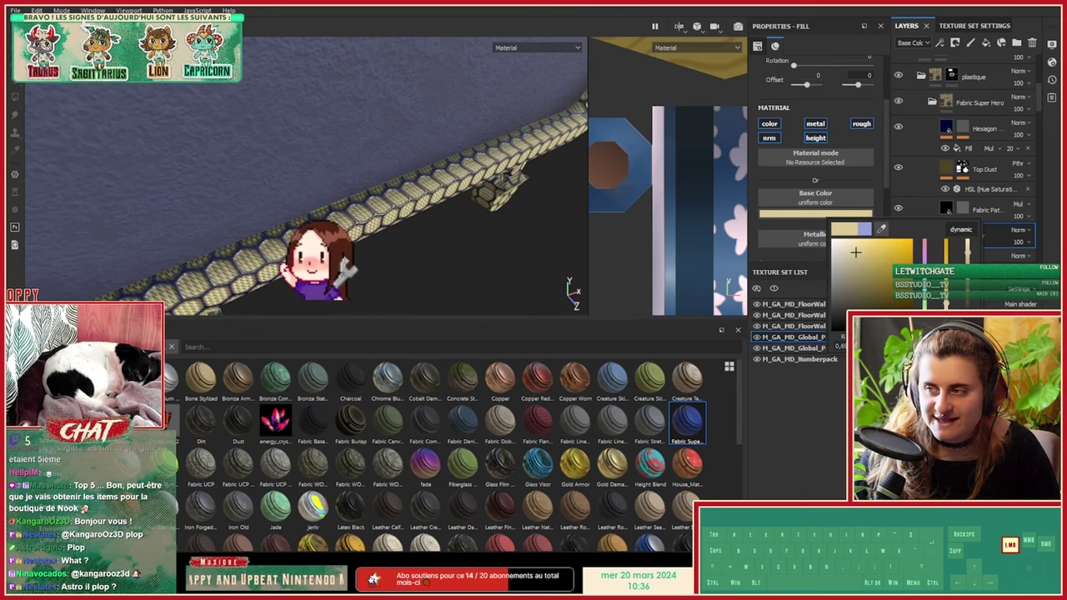
{"action": "left_click", "coordinate": [890, 257]}
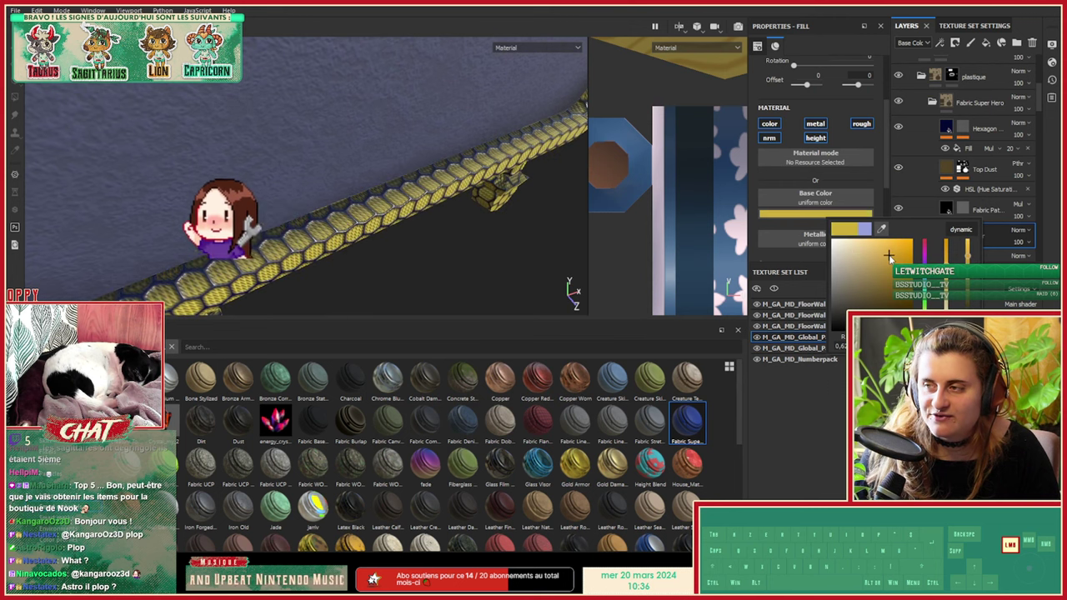
{"action": "left_click_drag", "start_coordinate": [889, 256], "coordinate": [884, 247]}
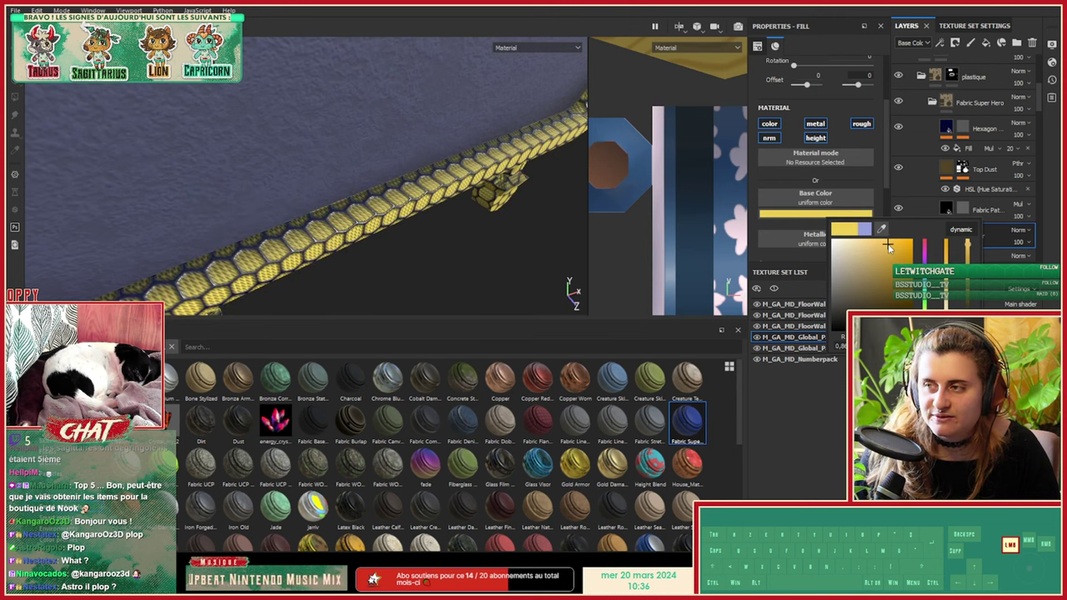
{"action": "right_click_drag", "start_coordinate": [375, 154], "coordinate": [259, 141], "text": "alt"}
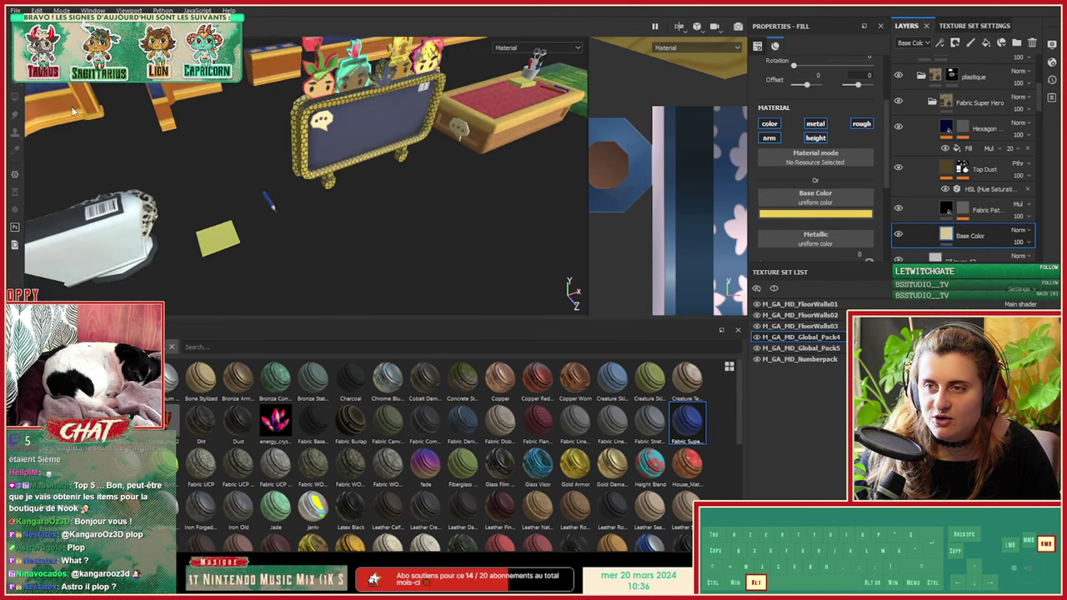
Step: Change the Base Color of the Fabric Pattern layer to dark red and hide that layer
{"action": "left_click_drag", "start_coordinate": [267, 138], "coordinate": [392, 185], "text": "alt"}
{"action": "left_click", "coordinate": [968, 209]}
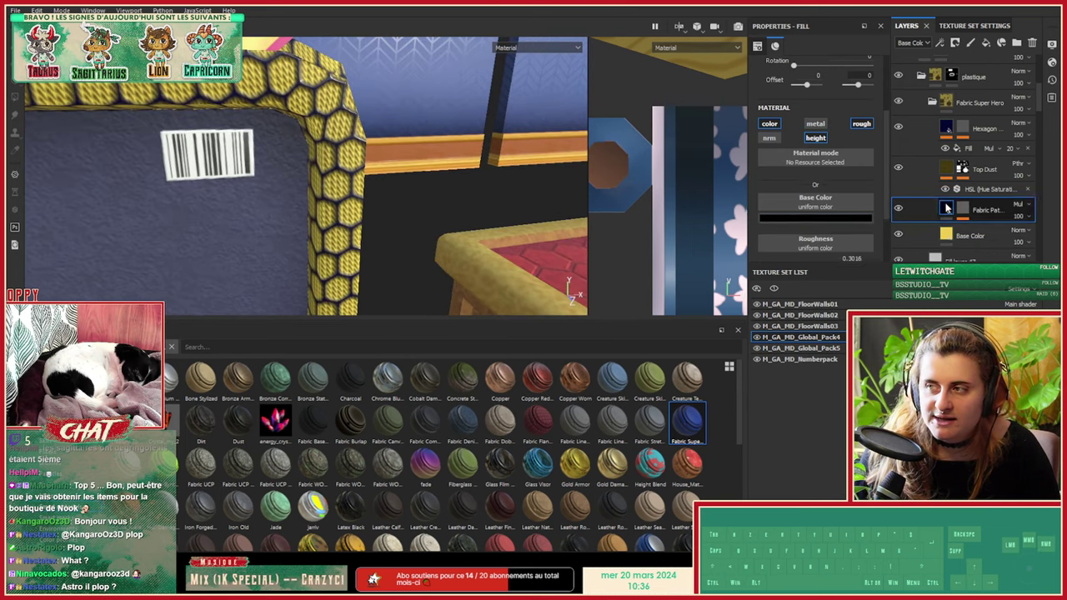
{"action": "left_click", "coordinate": [823, 213]}
{"action": "left_click_drag", "start_coordinate": [849, 267], "coordinate": [872, 302]}
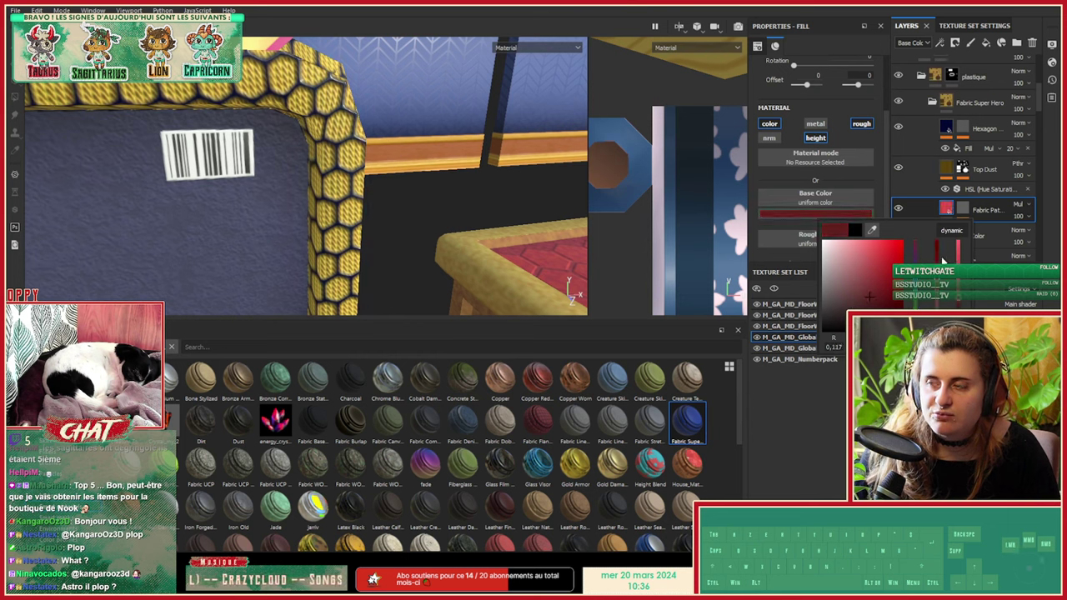
{"action": "left_click", "coordinate": [1011, 216]}
{"action": "left_click", "coordinate": [898, 211]}
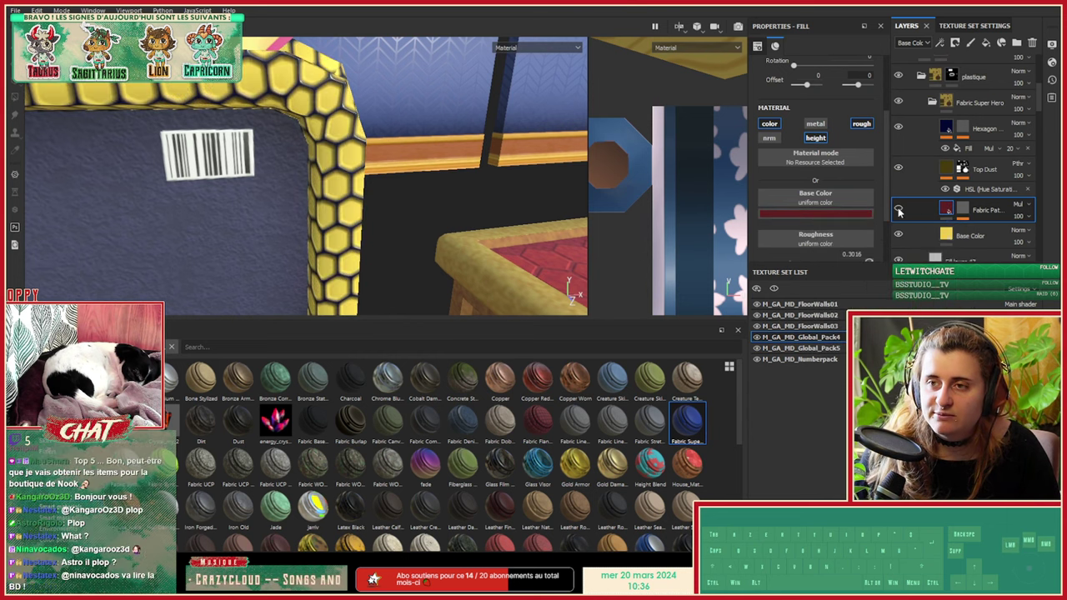
Step: Examine the golden yellow frame, wheels and crown ornament of the board from a distance and up close
{"action": "right_click_drag", "start_coordinate": [508, 179], "coordinate": [379, 177], "text": "alt"}
{"action": "left_click_drag", "start_coordinate": [380, 177], "coordinate": [335, 177], "text": "alt"}
{"action": "right_click_drag", "start_coordinate": [299, 185], "coordinate": [379, 185], "text": "alt"}
{"action": "middle_click_drag", "start_coordinate": [147, 192], "coordinate": [246, 170], "text": "alt"}
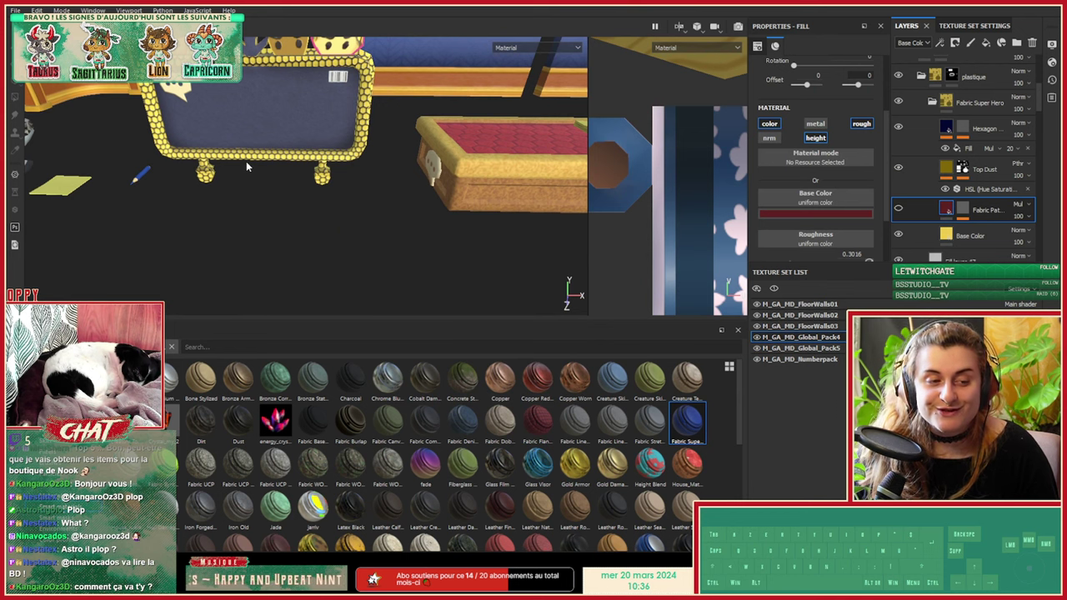
{"action": "right_click_drag", "start_coordinate": [272, 146], "coordinate": [370, 173], "text": "alt"}
{"action": "middle_click_drag", "start_coordinate": [370, 173], "coordinate": [427, 250], "text": "alt"}
{"action": "left_click_drag", "start_coordinate": [427, 250], "coordinate": [290, 183], "text": "alt"}
{"action": "middle_click_drag", "start_coordinate": [336, 151], "coordinate": [323, 242], "text": "alt"}
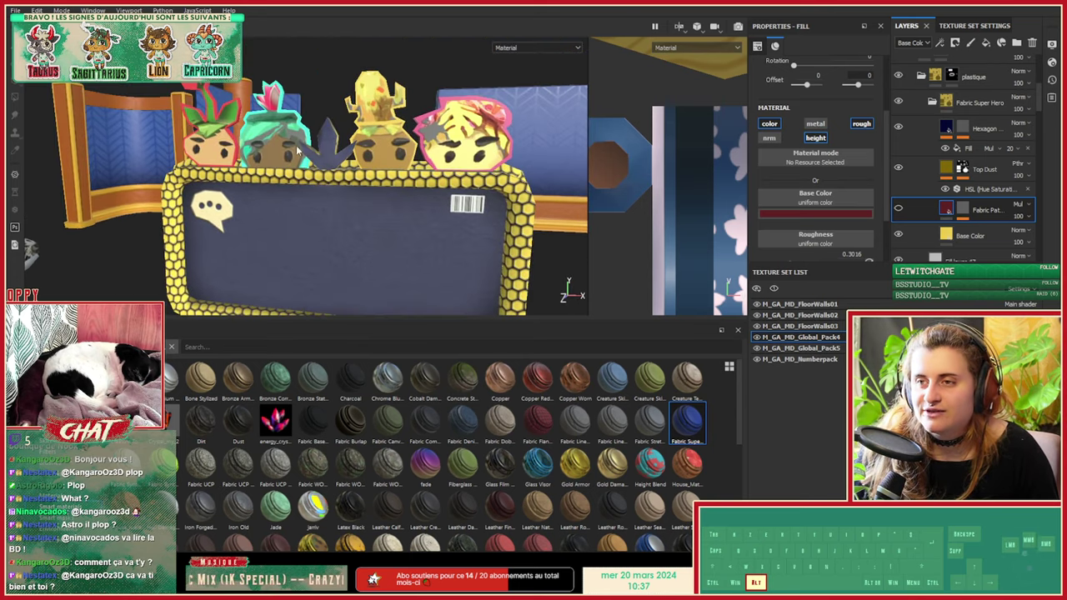
{"action": "right_click_drag", "start_coordinate": [324, 242], "coordinate": [400, 196], "text": "alt"}
{"action": "mouse_move", "coordinate": [400, 196]}
{"action": "left_mouse_down", "text": "alt"}
{"action": "mouse_move", "coordinate": [380, 179]}
{"action": "mouse_move", "coordinate": [509, 205]}
{"action": "mouse_move", "coordinate": [417, 200]}
{"action": "left_mouse_up", "text": "alt"}
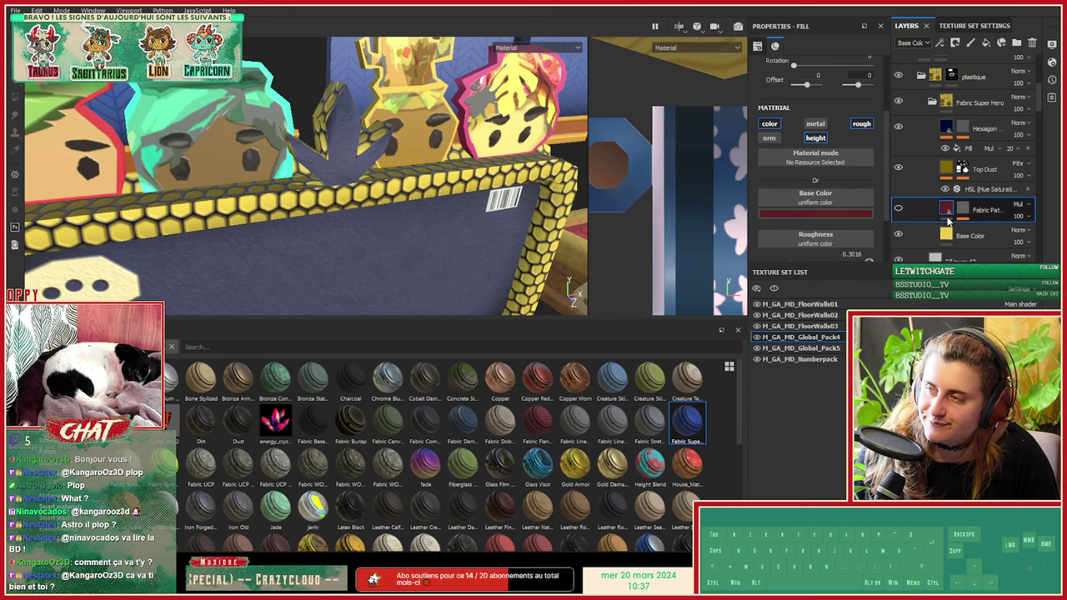
Step: Toggle the visibility of the Top Dust layer to compare the frame with and without it
{"action": "left_click", "coordinate": [898, 170]}
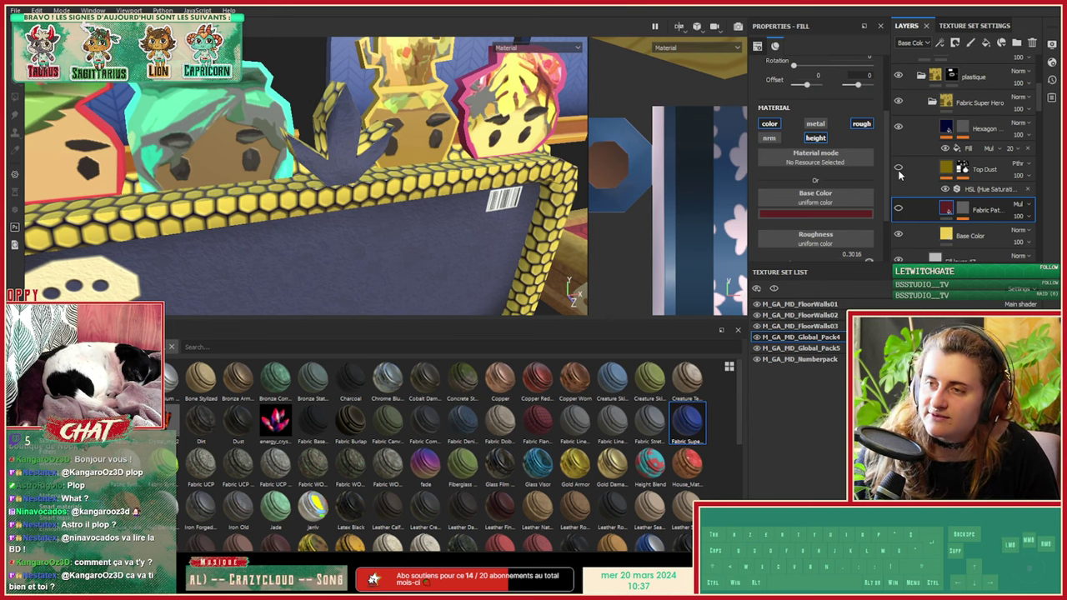
{"action": "left_click", "coordinate": [898, 169]}
{"action": "left_click", "coordinate": [897, 169]}
{"action": "left_click", "coordinate": [898, 169]}
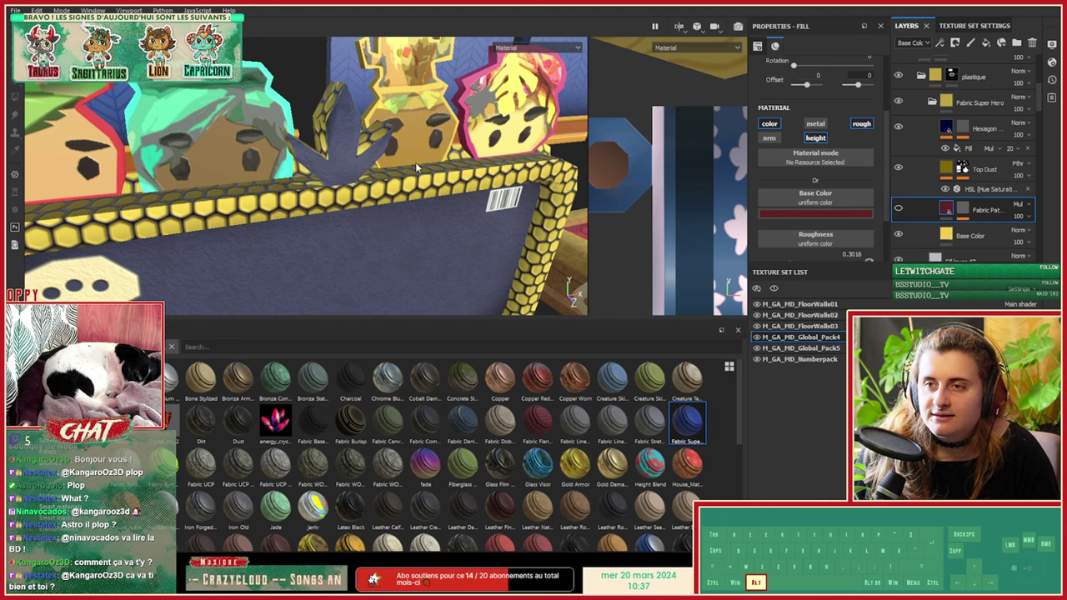
Step: Inspect the front and back of the board and select the Hexagon layer to check its effect on the back panel
{"action": "left_click_drag", "start_coordinate": [415, 166], "coordinate": [472, 133], "text": "alt"}
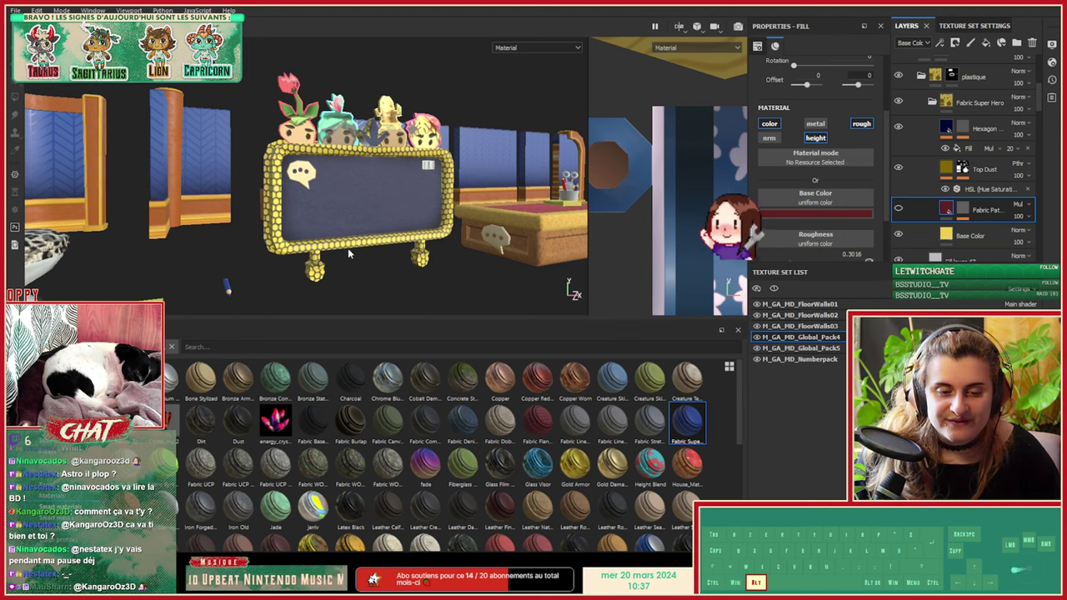
{"action": "left_click_drag", "start_coordinate": [347, 248], "coordinate": [288, 213], "text": "alt"}
{"action": "scroll", "coordinate": [317, 175], "scroll_direction": "up", "scroll_amount": 5, "text": "alt"}
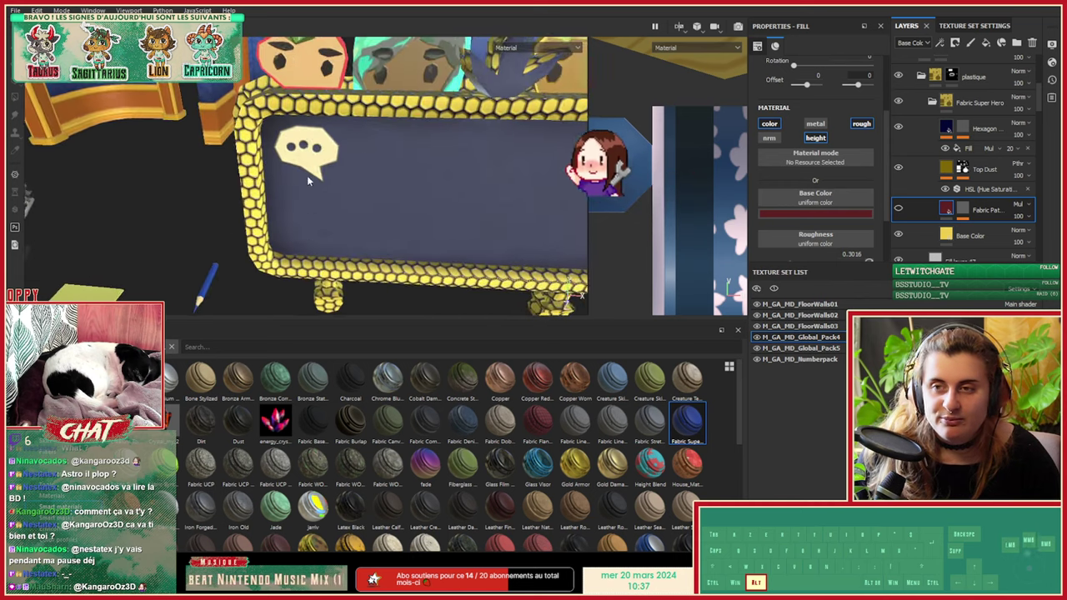
{"action": "middle_click_drag", "start_coordinate": [332, 102], "coordinate": [270, 197], "text": "alt"}
{"action": "left_click_drag", "start_coordinate": [270, 195], "coordinate": [636, 143], "text": "alt"}
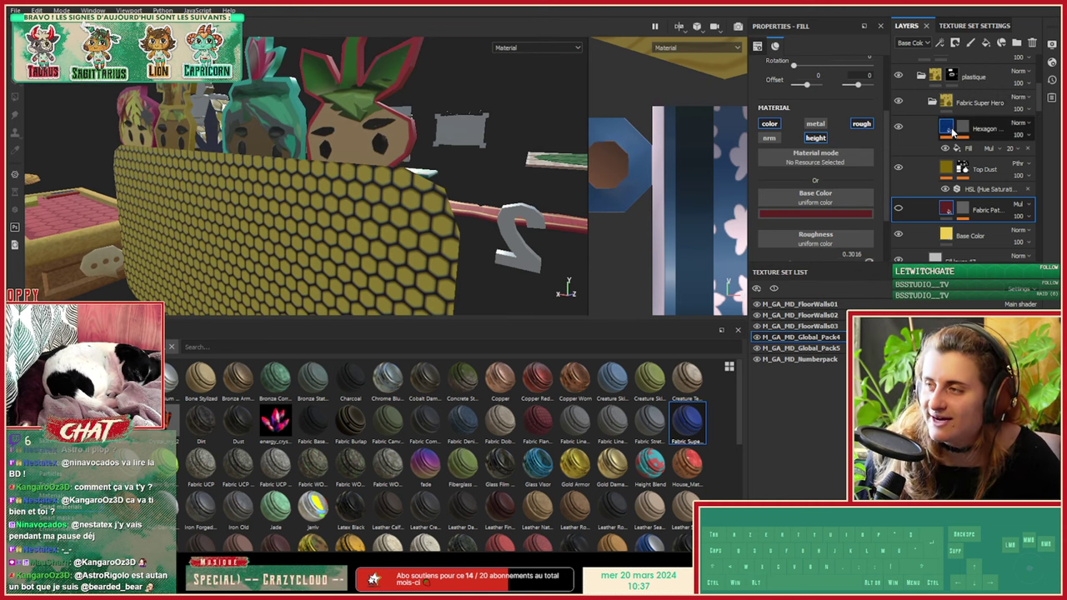
{"action": "left_click", "coordinate": [948, 126]}
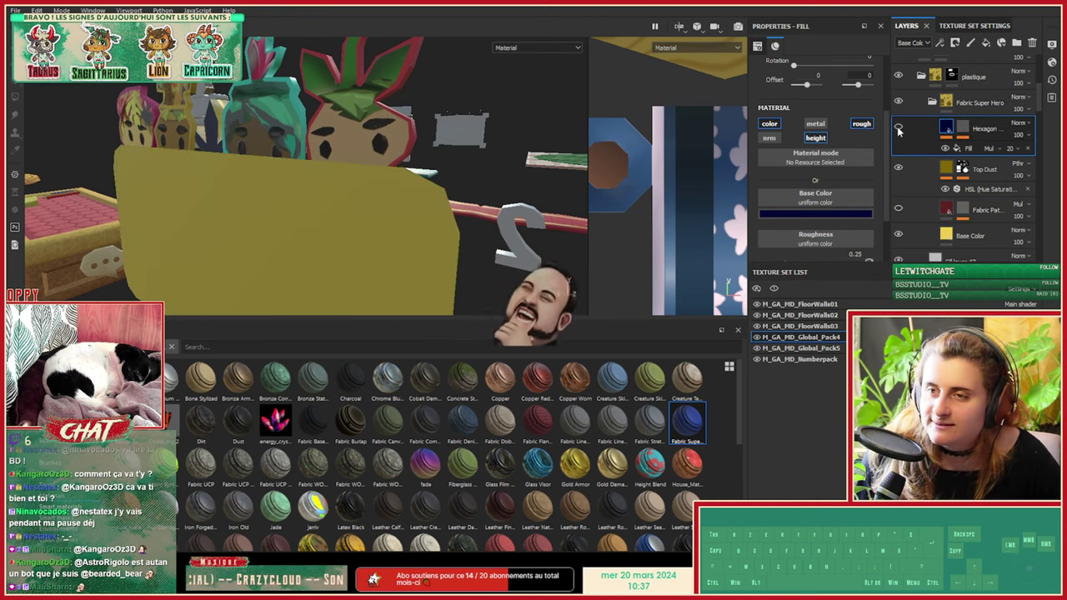
Step: Examine the hexagon pattern on the board's front frame and wheels
{"action": "left_click_drag", "start_coordinate": [492, 154], "coordinate": [250, 180], "text": "alt"}
{"action": "middle_click_drag", "start_coordinate": [500, 209], "coordinate": [347, 108], "text": "alt"}
{"action": "scroll", "coordinate": [347, 108], "scroll_direction": "down", "scroll_amount": 3}
{"action": "scroll", "coordinate": [346, 109], "scroll_direction": "down", "scroll_amount": 3}
{"action": "left_click_drag", "start_coordinate": [275, 125], "coordinate": [249, 197], "text": "alt"}
{"action": "scroll", "coordinate": [249, 197], "scroll_direction": "up", "scroll_amount": 4}
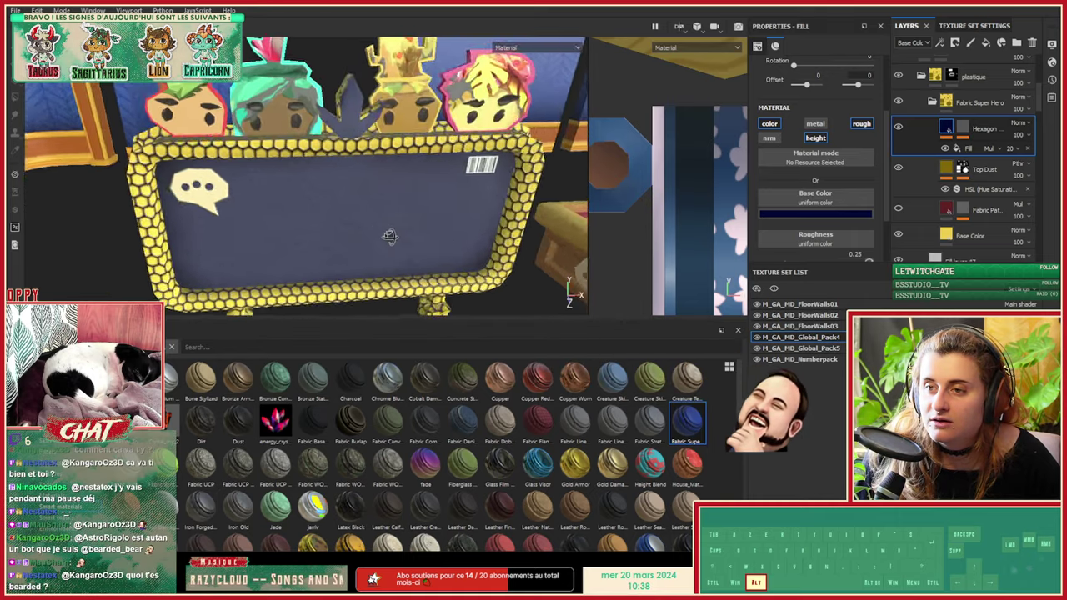
{"action": "left_click_drag", "start_coordinate": [317, 250], "coordinate": [354, 217], "text": "alt"}
{"action": "middle_click_drag", "start_coordinate": [354, 216], "coordinate": [363, 194], "text": "alt"}
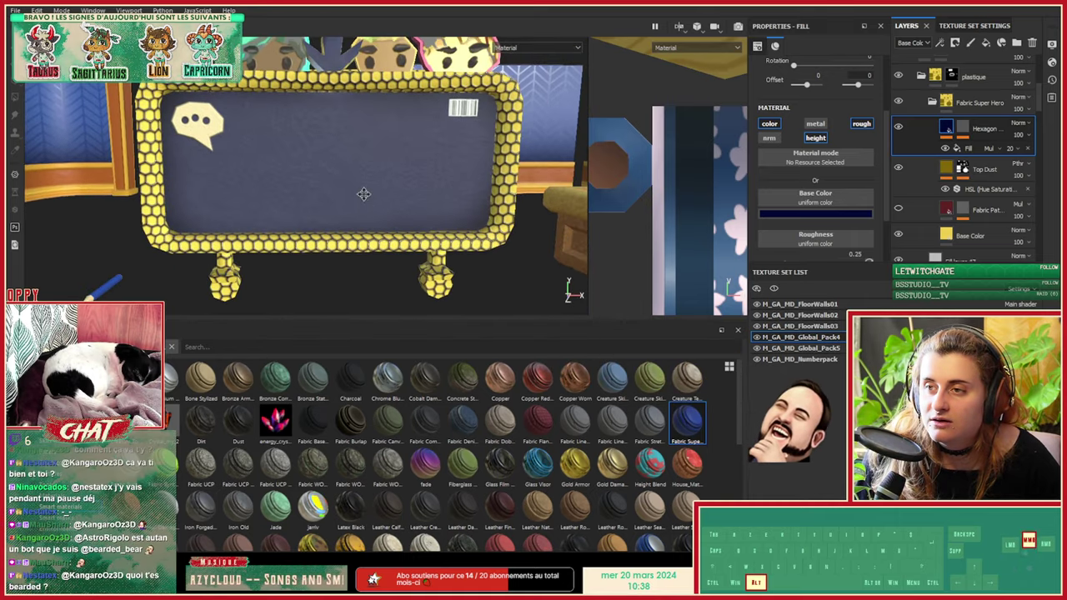
Step: Check the Hexagon layer's fill effects, opening the grayscale hexa fill in its mask and that fill's resource choices
{"action": "left_click", "coordinate": [981, 149]}
{"action": "left_click", "coordinate": [969, 148]}
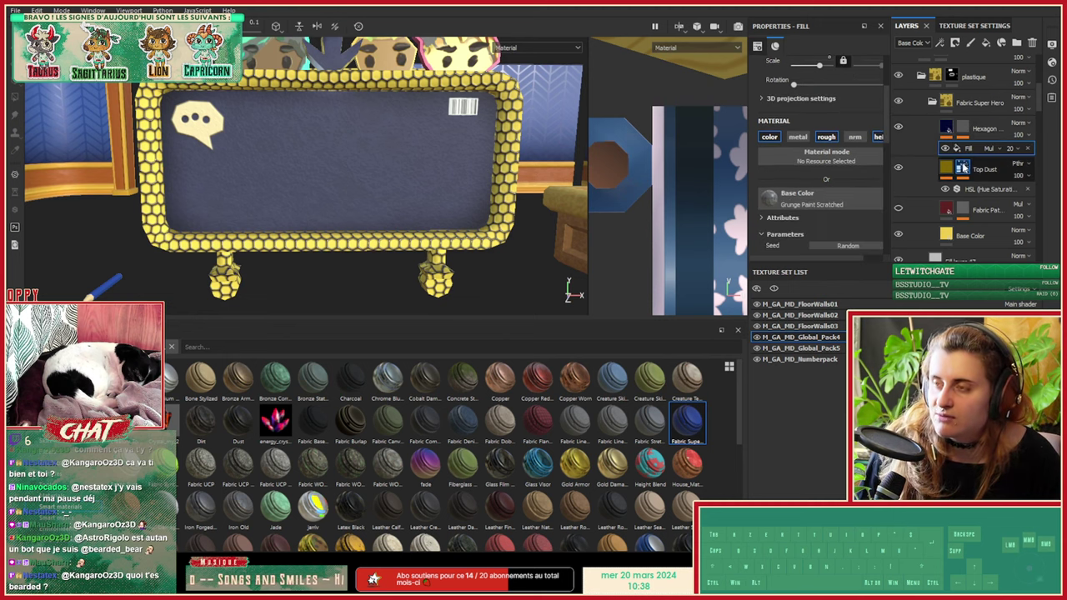
{"action": "scroll", "coordinate": [826, 205], "scroll_direction": "down", "scroll_amount": 1}
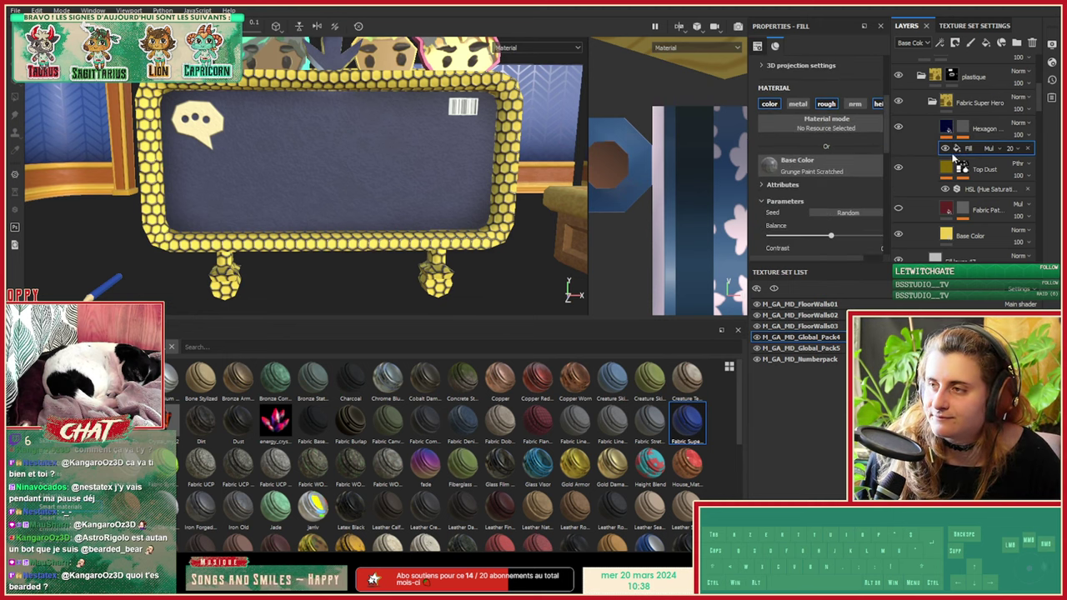
{"action": "left_click", "coordinate": [984, 148]}
{"action": "left_click", "coordinate": [964, 128]}
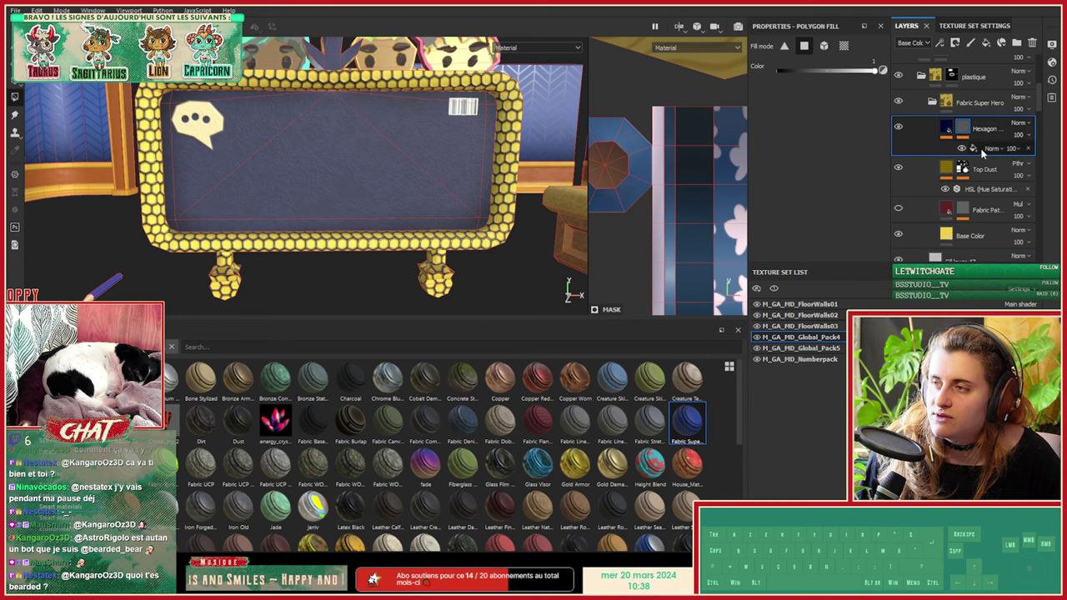
{"action": "left_click", "coordinate": [982, 149]}
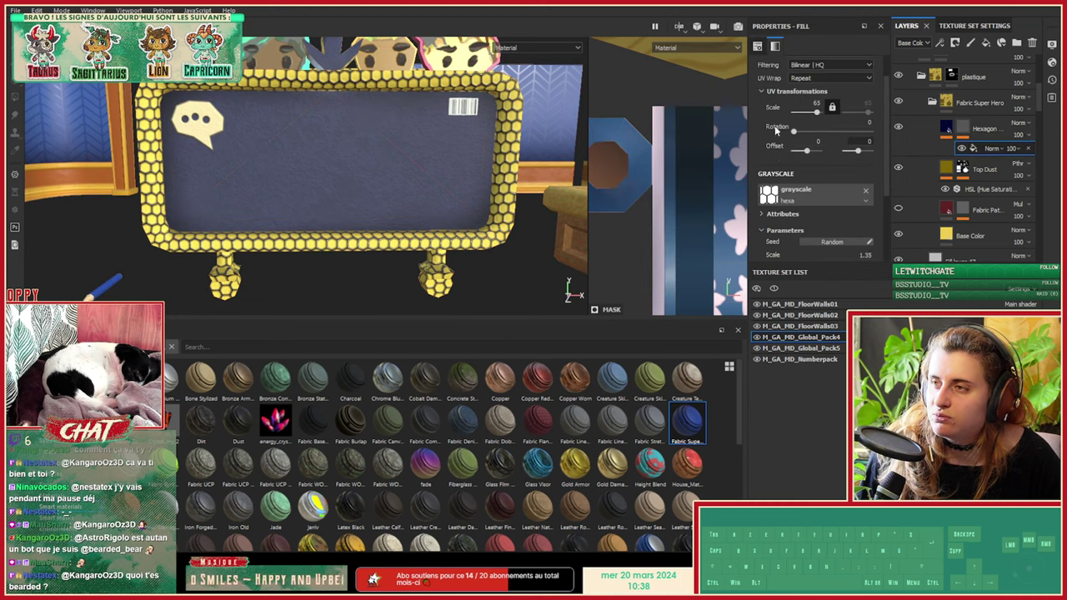
{"action": "left_click", "coordinate": [796, 193]}
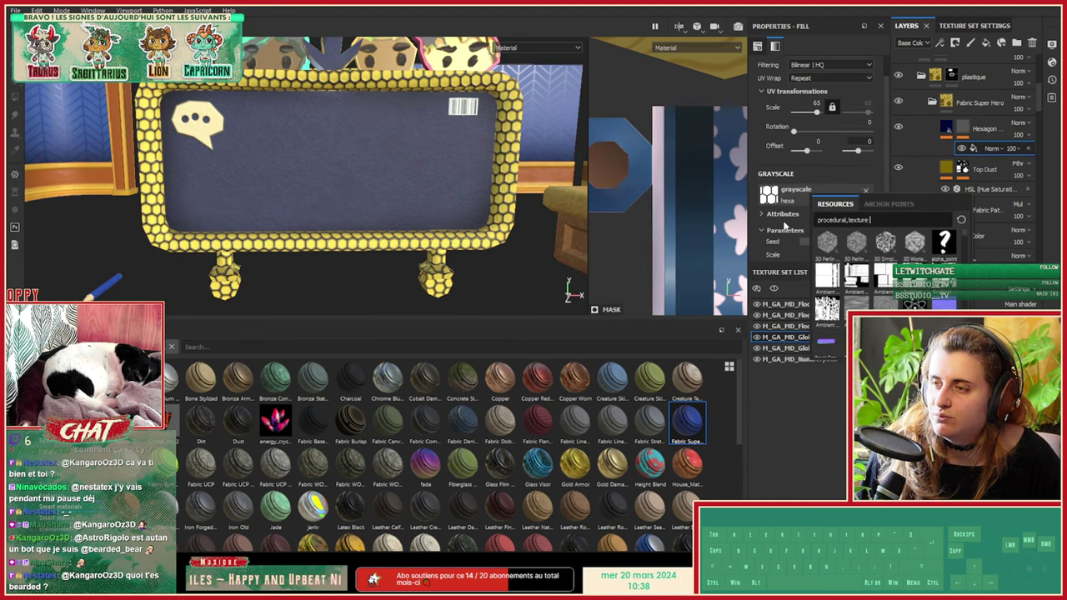
{"action": "left_click", "coordinate": [784, 226]}
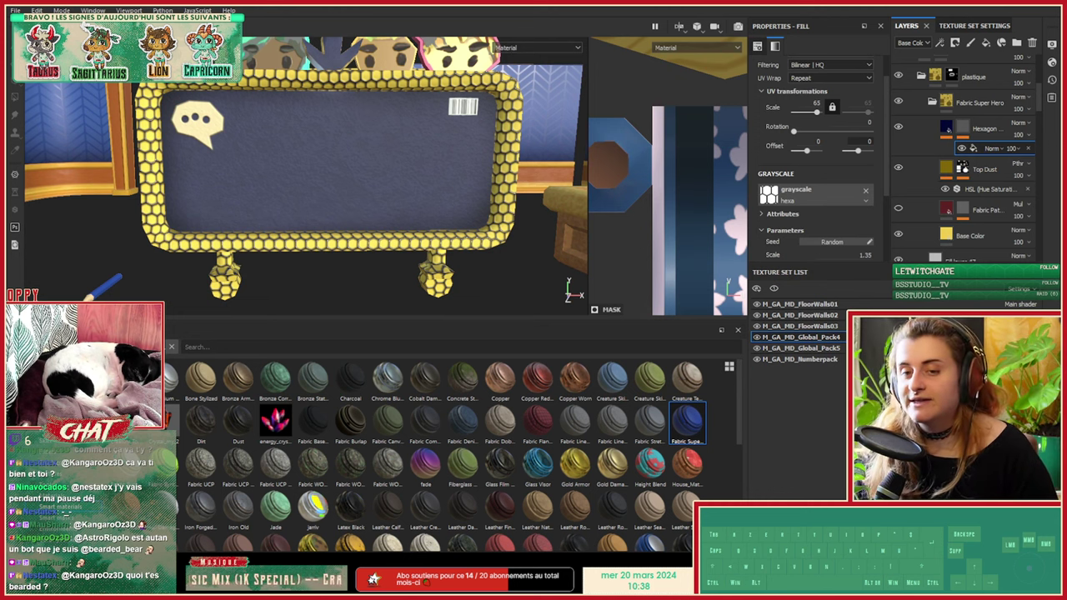
Step: Browse the alphas in the asset library for a pattern, from the arrows through the hexagon shapes
{"action": "left_click", "coordinate": [16, 454]}
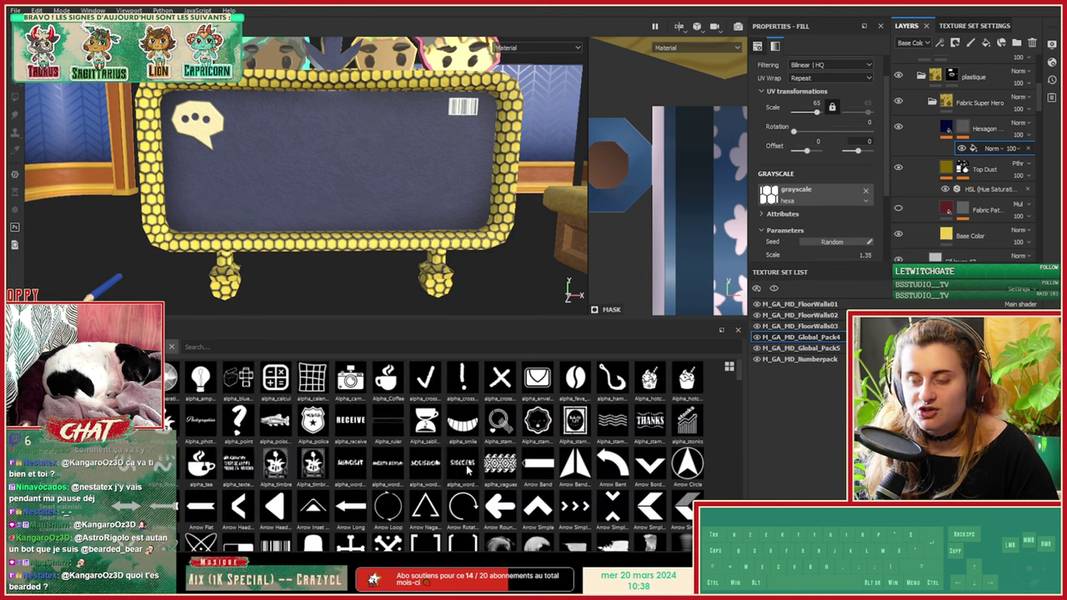
{"action": "scroll", "coordinate": [575, 510], "scroll_direction": "down", "scroll_amount": 3}
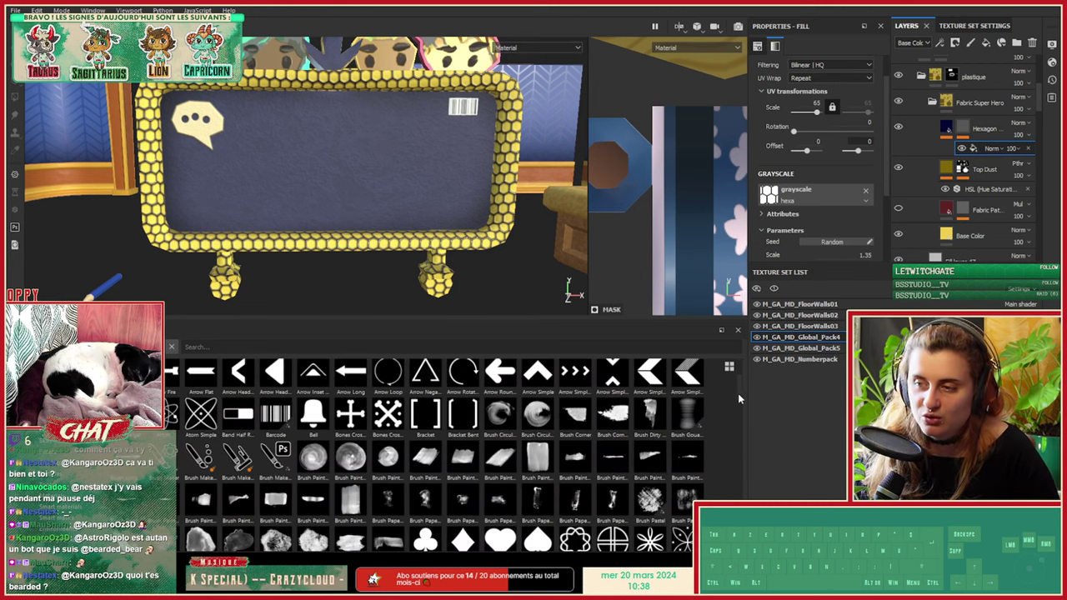
{"action": "mouse_move", "coordinate": [737, 393]}
{"action": "left_mouse_down"}
{"action": "mouse_move", "coordinate": [735, 414]}
{"action": "mouse_move", "coordinate": [737, 372]}
{"action": "mouse_move", "coordinate": [728, 442]}
{"action": "left_mouse_up"}
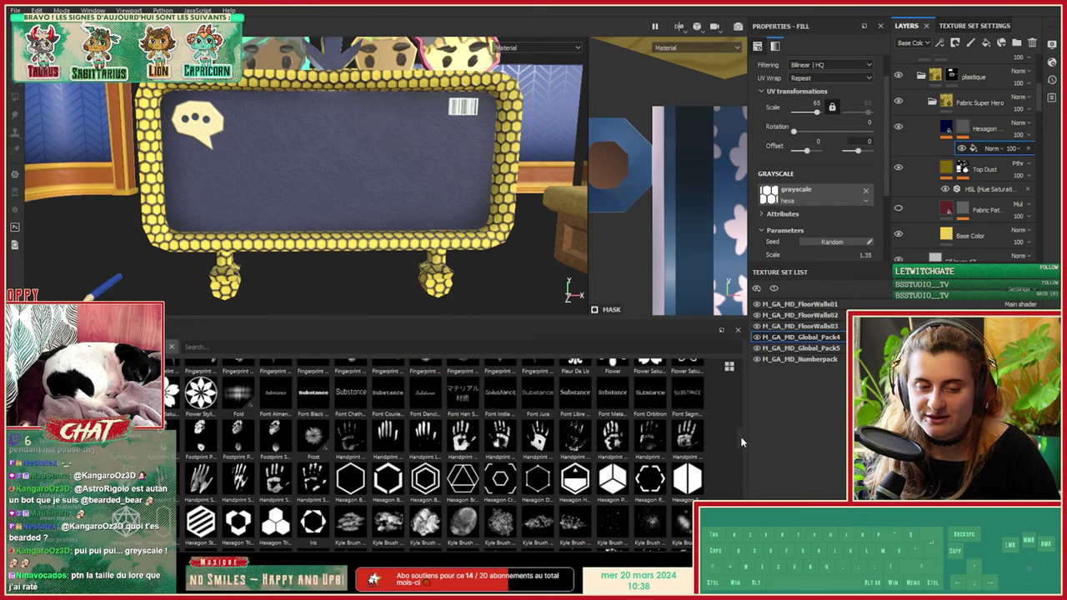
{"action": "scroll", "coordinate": [742, 442], "scroll_direction": "up", "scroll_amount": 10}
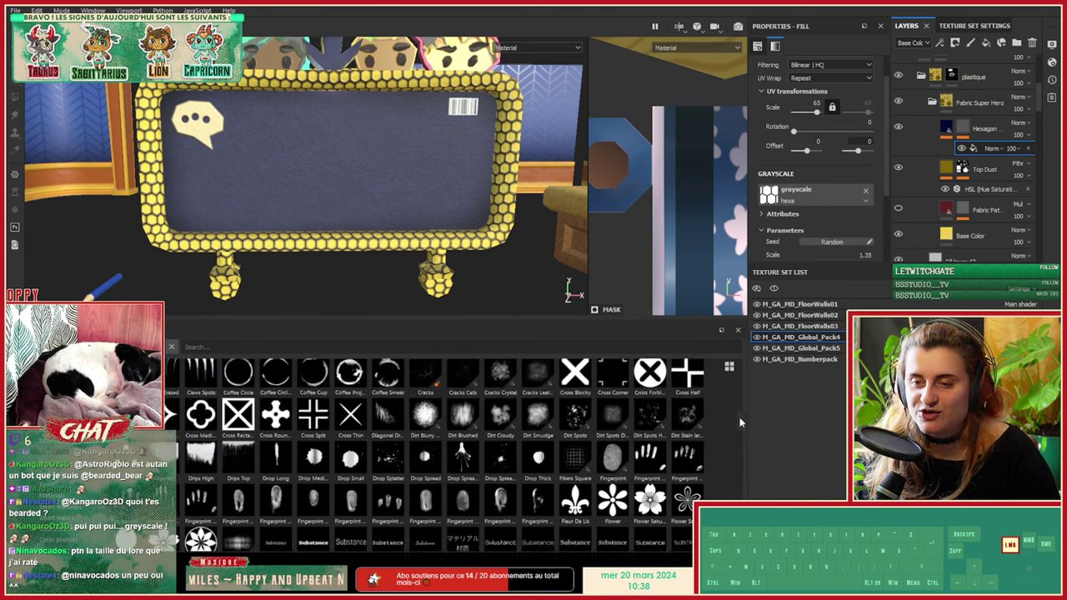
{"action": "scroll", "coordinate": [734, 399], "scroll_direction": "up", "scroll_amount": 3}
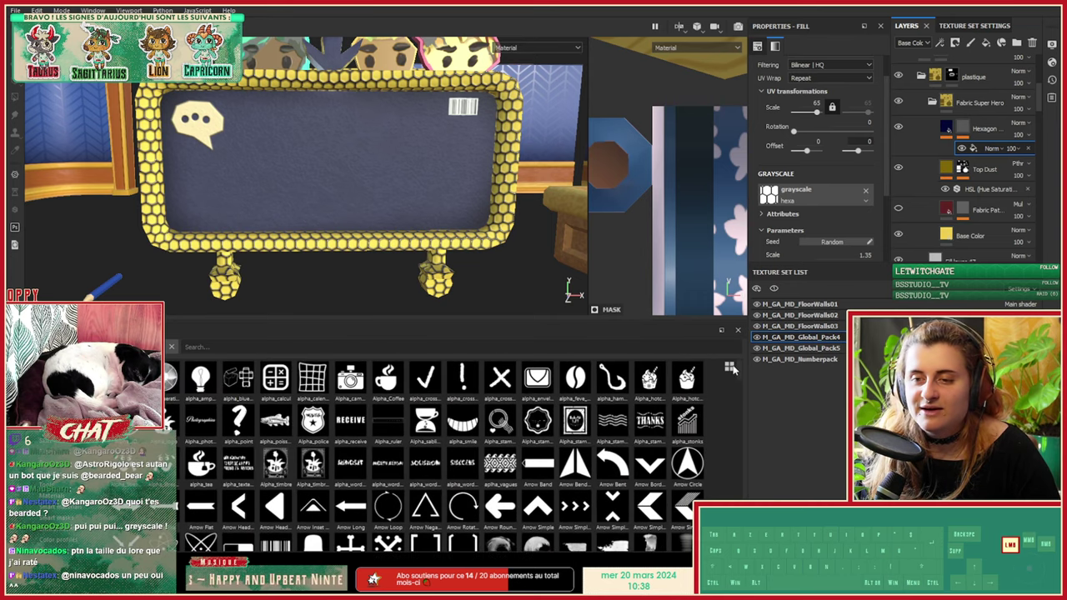
{"action": "scroll", "coordinate": [730, 407], "scroll_direction": "down", "scroll_amount": 5}
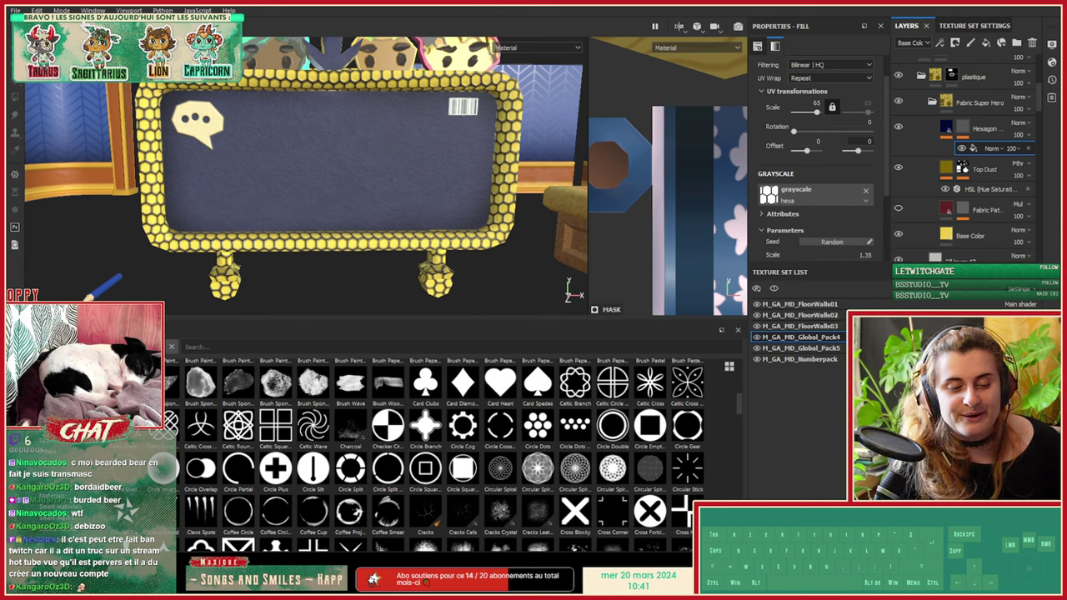
{"action": "key", "text": "super+shift+s"}
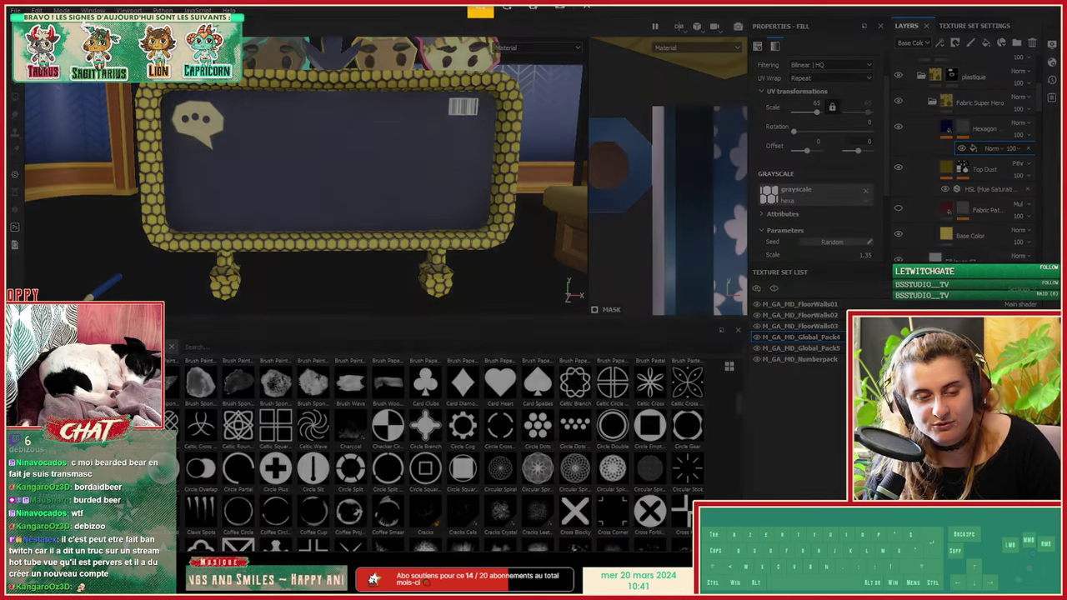
{"action": "key", "text": "Escape"}
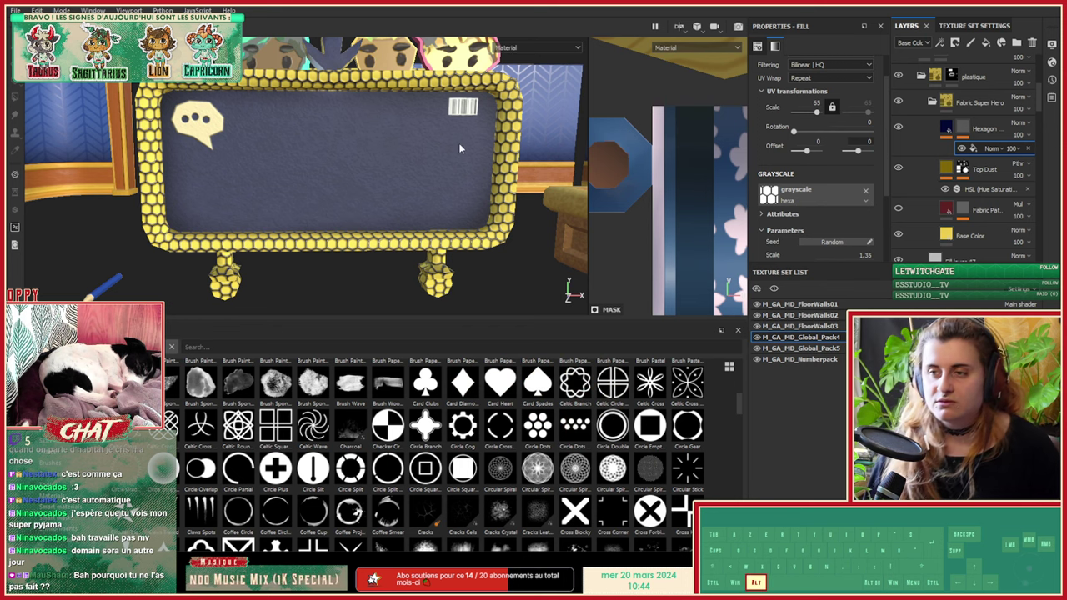
Step: Compare the yellow board with the surrounding scene, including the desk and walls, and return to a close front view
{"action": "mouse_move", "coordinate": [369, 184]}
{"action": "left_mouse_down", "text": "alt"}
{"action": "mouse_move", "coordinate": [327, 186]}
{"action": "mouse_move", "coordinate": [417, 178]}
{"action": "mouse_move", "coordinate": [375, 173]}
{"action": "left_mouse_up", "text": "alt"}
{"action": "scroll", "coordinate": [331, 181], "scroll_direction": "down", "scroll_amount": 6, "text": "alt"}
{"action": "middle_click_drag", "start_coordinate": [376, 174], "coordinate": [230, 200], "text": "alt"}
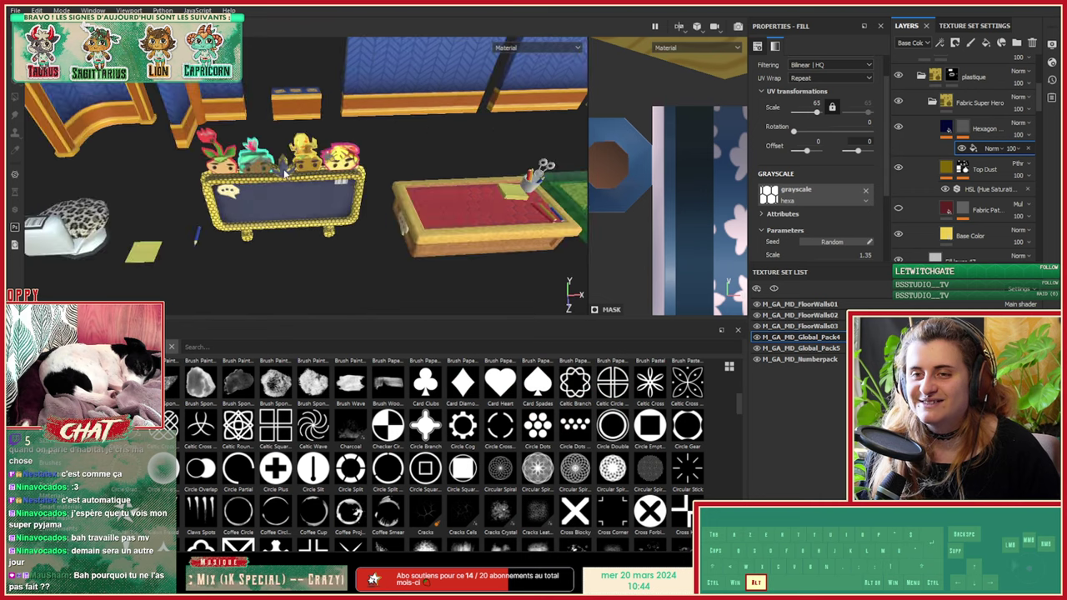
{"action": "left_click_drag", "start_coordinate": [229, 200], "coordinate": [209, 222], "text": "alt"}
{"action": "right_click_drag", "start_coordinate": [210, 222], "coordinate": [346, 240], "text": "alt"}
{"action": "middle_click_drag", "start_coordinate": [346, 240], "coordinate": [367, 216], "text": "alt"}
{"action": "right_click_drag", "start_coordinate": [367, 215], "coordinate": [364, 227], "text": "alt"}
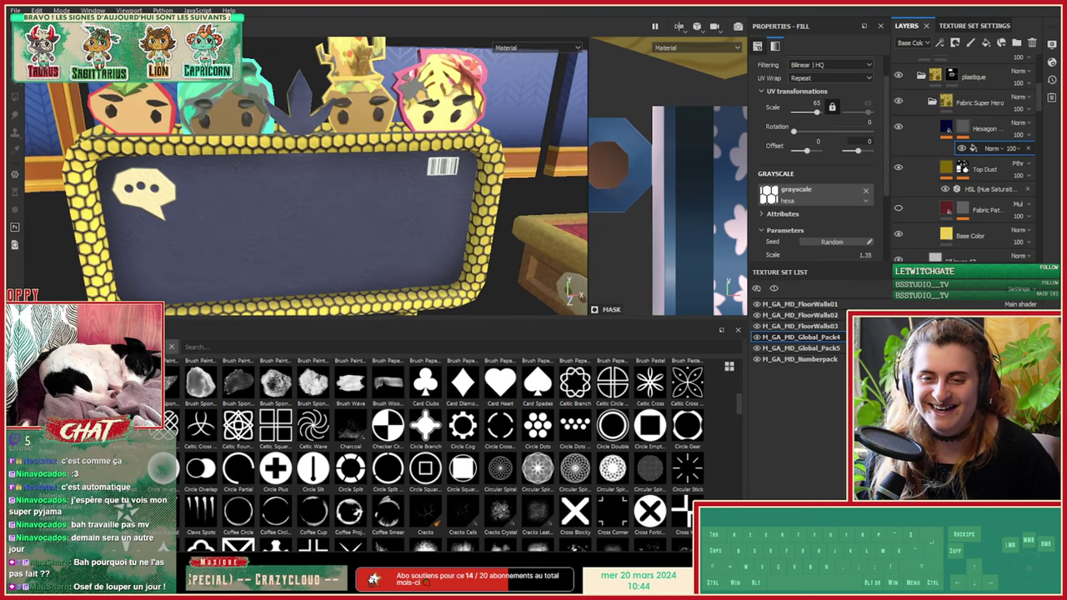
Step: Browse the procedural textures in the asset library for a pattern, from the noises and fabrics through the grunges, hexagons and weaves
{"action": "left_click", "coordinate": [58, 419]}
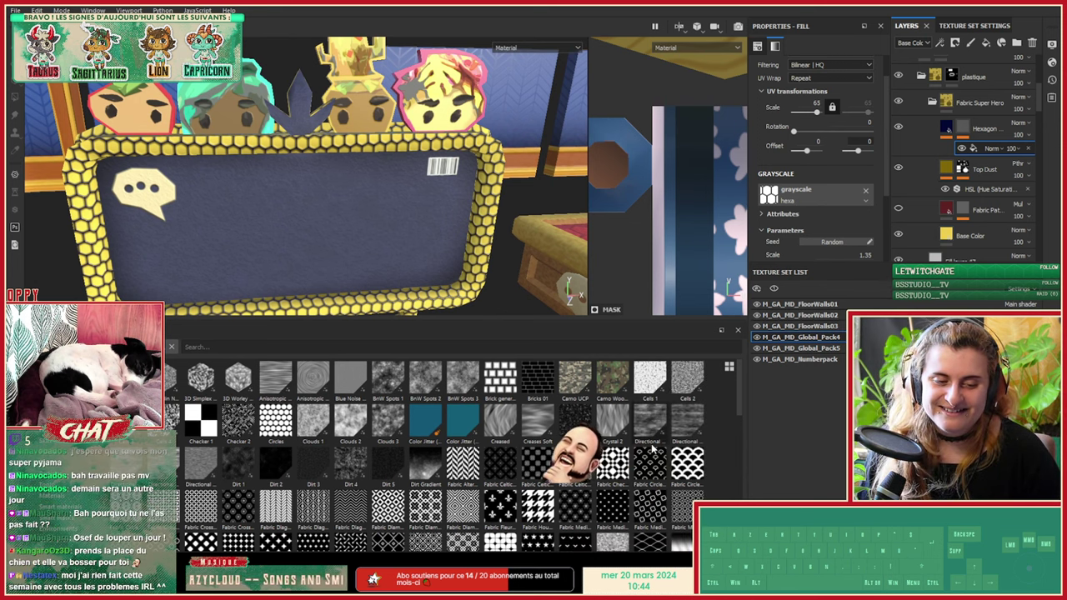
{"action": "mouse_move", "coordinate": [652, 447]}
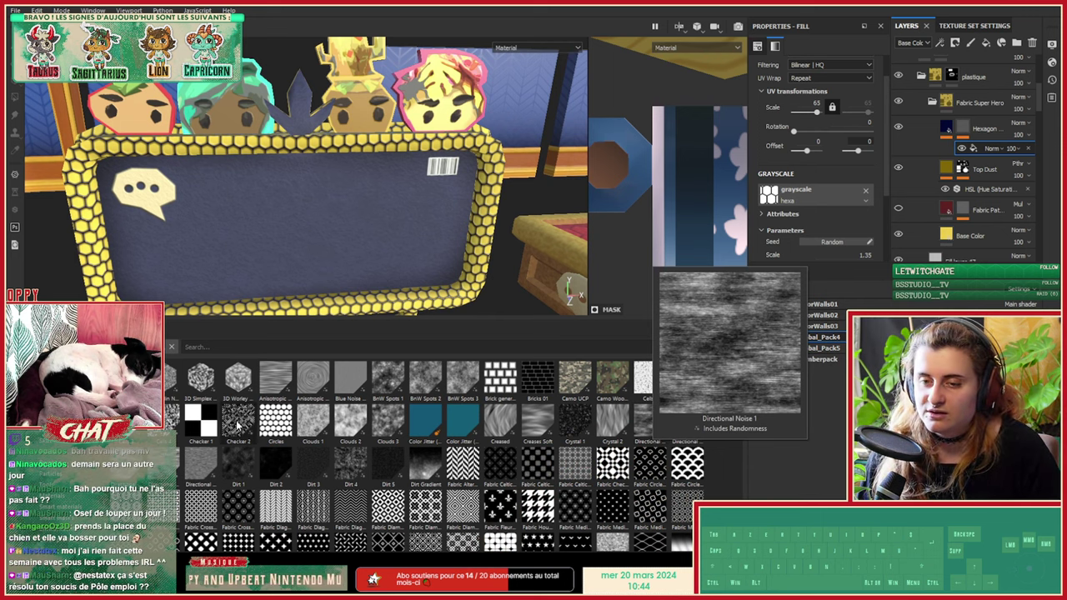
{"action": "mouse_move", "coordinate": [254, 432]}
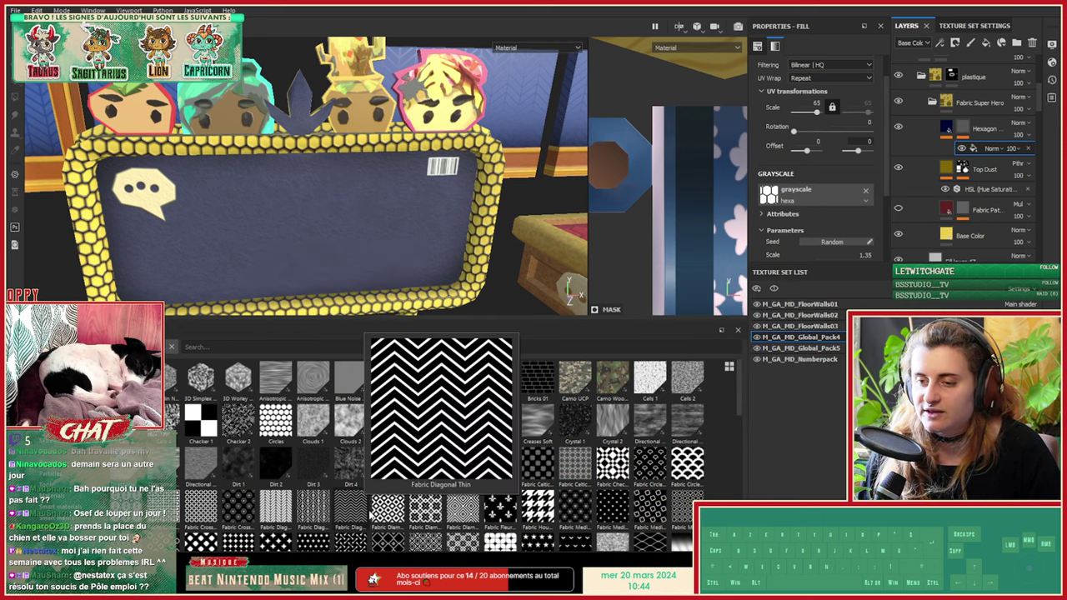
{"action": "mouse_move", "coordinate": [389, 515]}
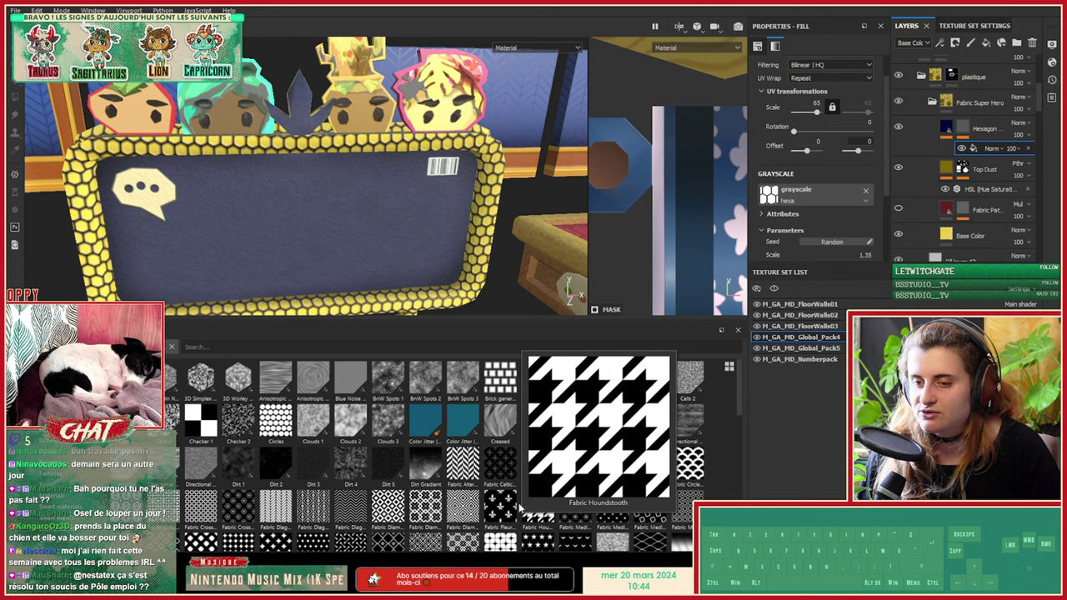
{"action": "mouse_move", "coordinate": [275, 507]}
{"action": "scroll", "coordinate": [409, 457], "scroll_direction": "down", "scroll_amount": 3}
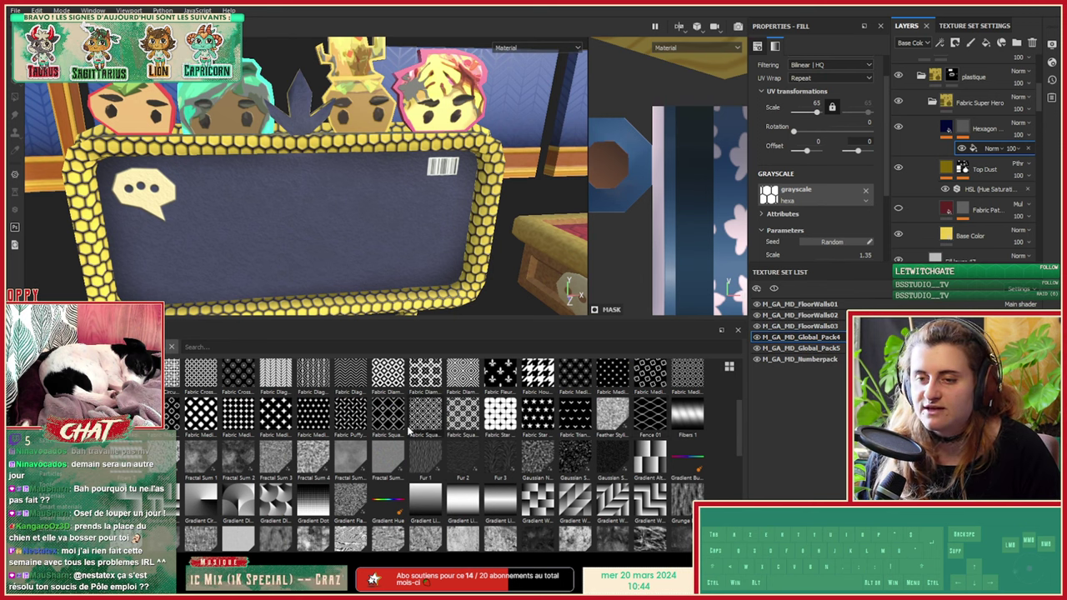
{"action": "scroll", "coordinate": [461, 451], "scroll_direction": "down", "scroll_amount": 4}
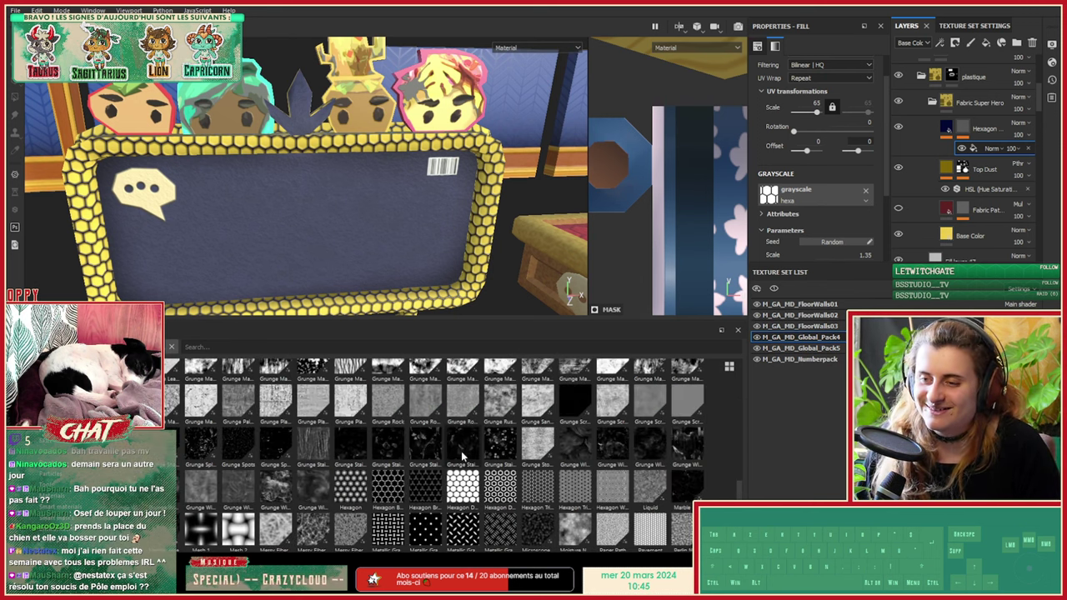
{"action": "mouse_move", "coordinate": [464, 454]}
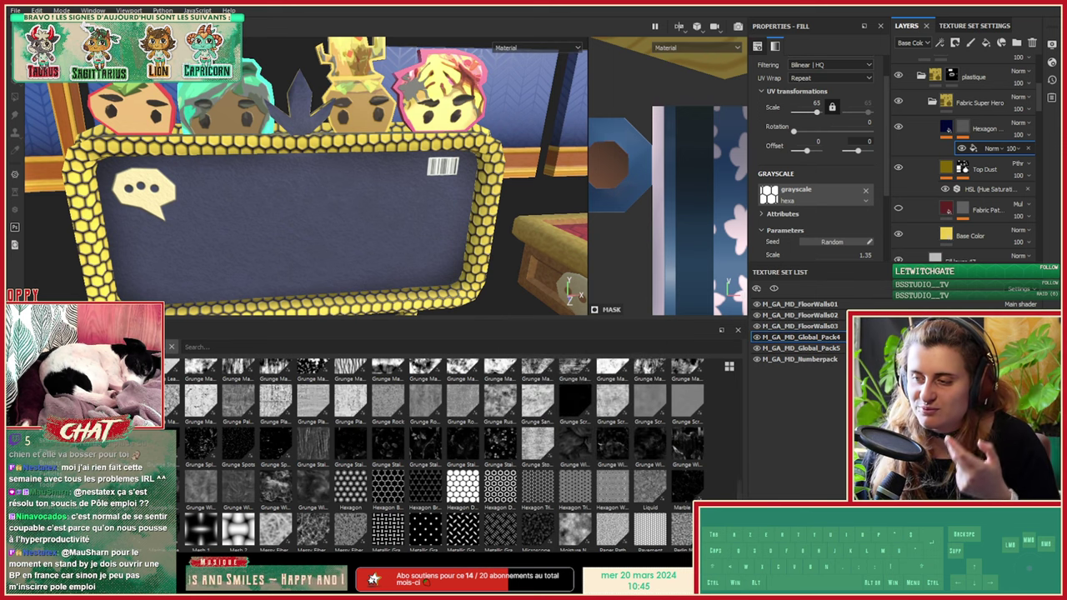
{"action": "scroll", "coordinate": [740, 490], "scroll_direction": "down", "scroll_amount": 1}
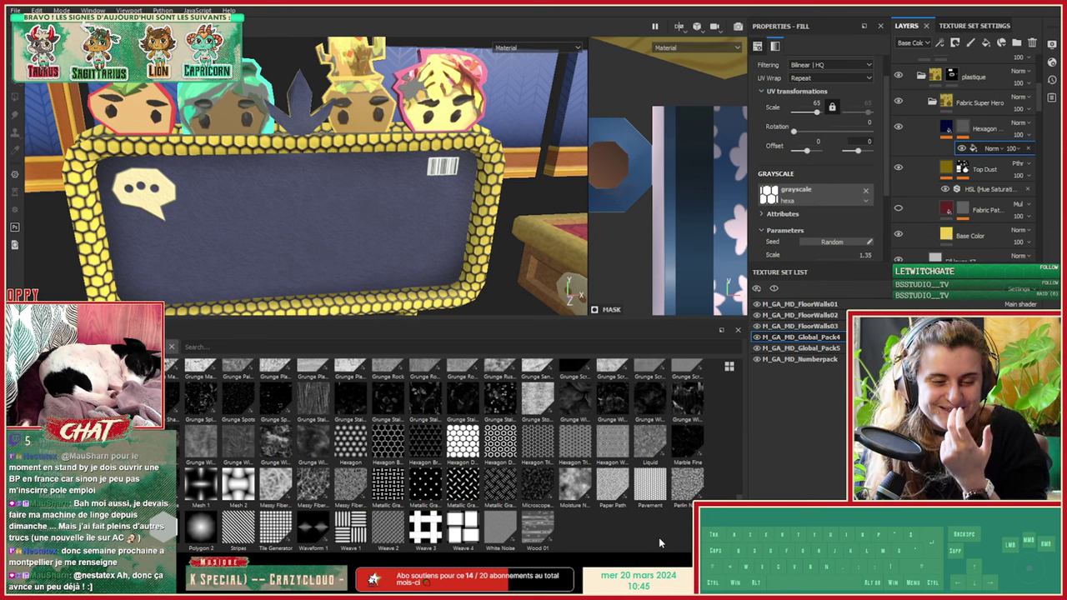
{"action": "scroll", "coordinate": [659, 537], "scroll_direction": "up", "scroll_amount": 3}
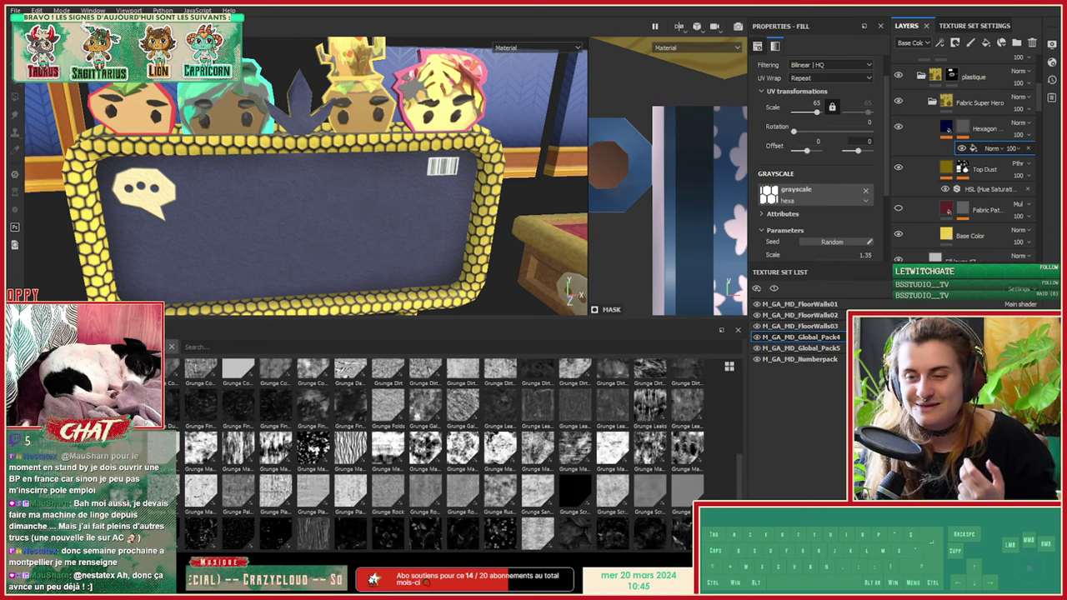
Step: Replace the hexa texture in the Hexagon layer's mask fill with Fabric Diamond Simple and inspect the board frame's upper corner
{"action": "left_click", "coordinate": [739, 498]}
{"action": "left_click_drag", "start_coordinate": [740, 497], "coordinate": [743, 430]}
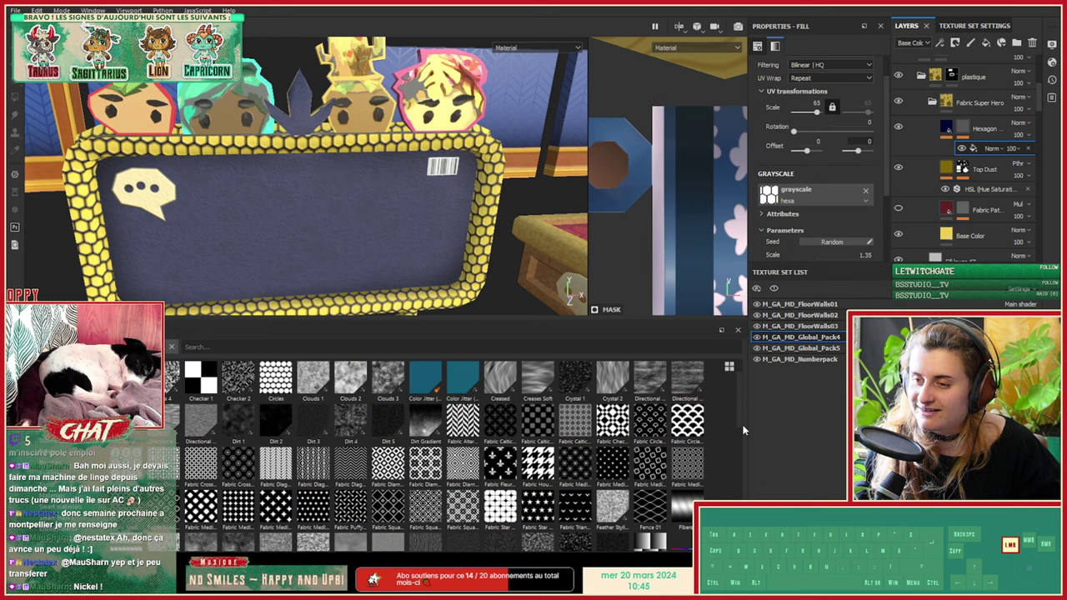
{"action": "left_click_drag", "start_coordinate": [744, 431], "coordinate": [744, 431]}
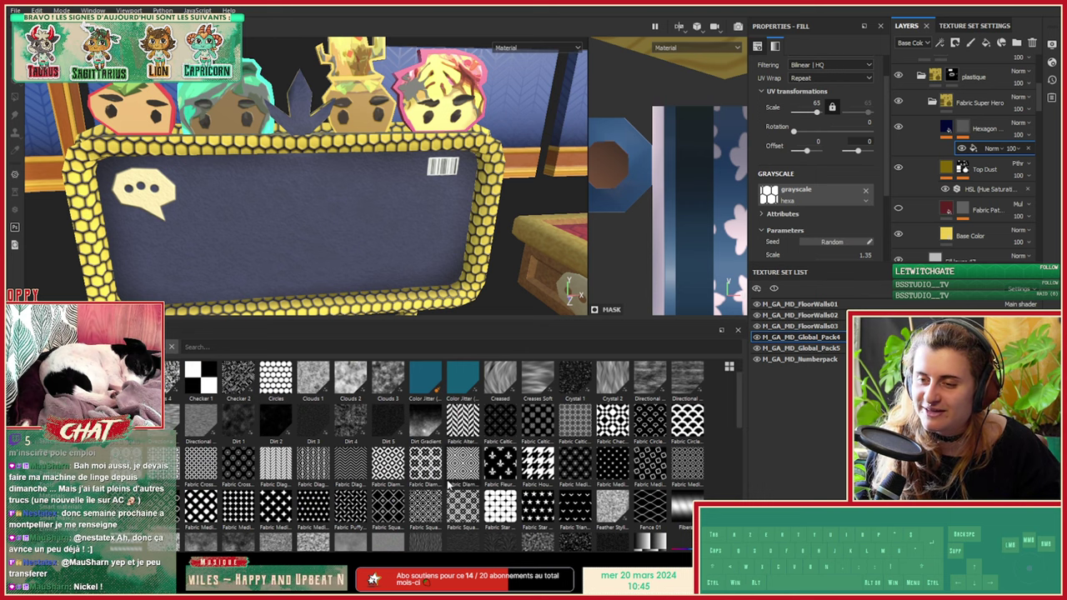
{"action": "left_click_drag", "start_coordinate": [462, 463], "coordinate": [807, 195]}
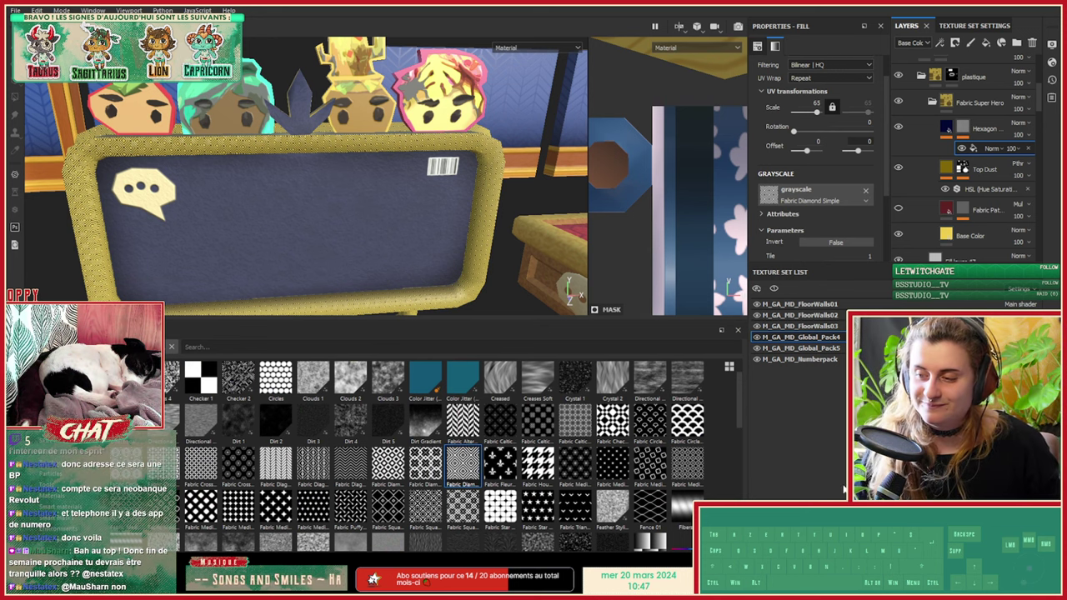
{"action": "left_click_drag", "start_coordinate": [363, 172], "coordinate": [294, 204], "text": "alt"}
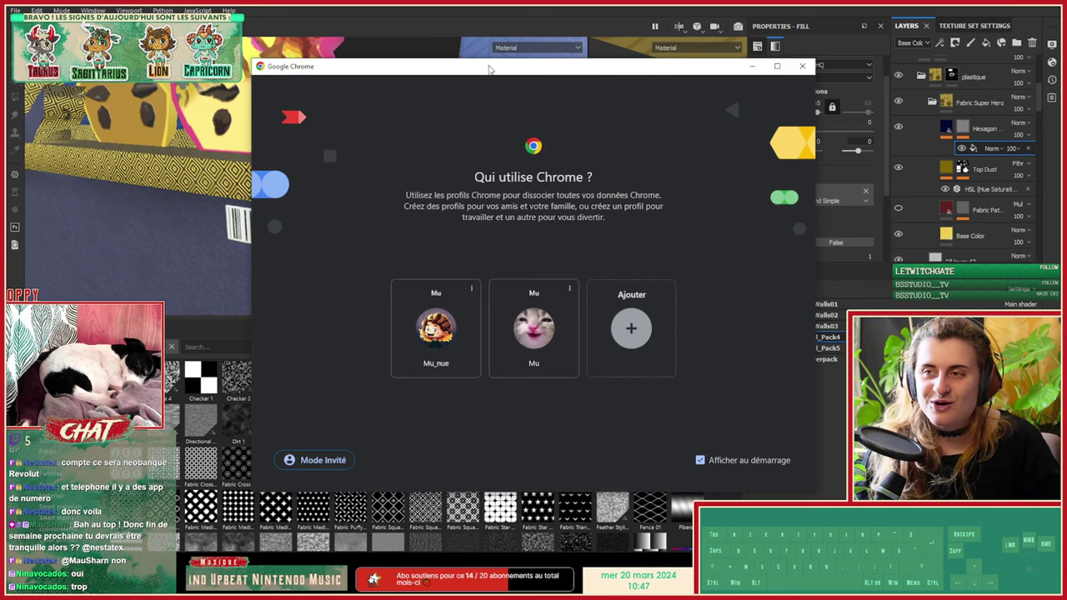
Step: Switch to Google Chrome and search YouTube for "cid toy story explosion"
{"action": "left_click_drag", "start_coordinate": [489, 70], "coordinate": [2, 242]}
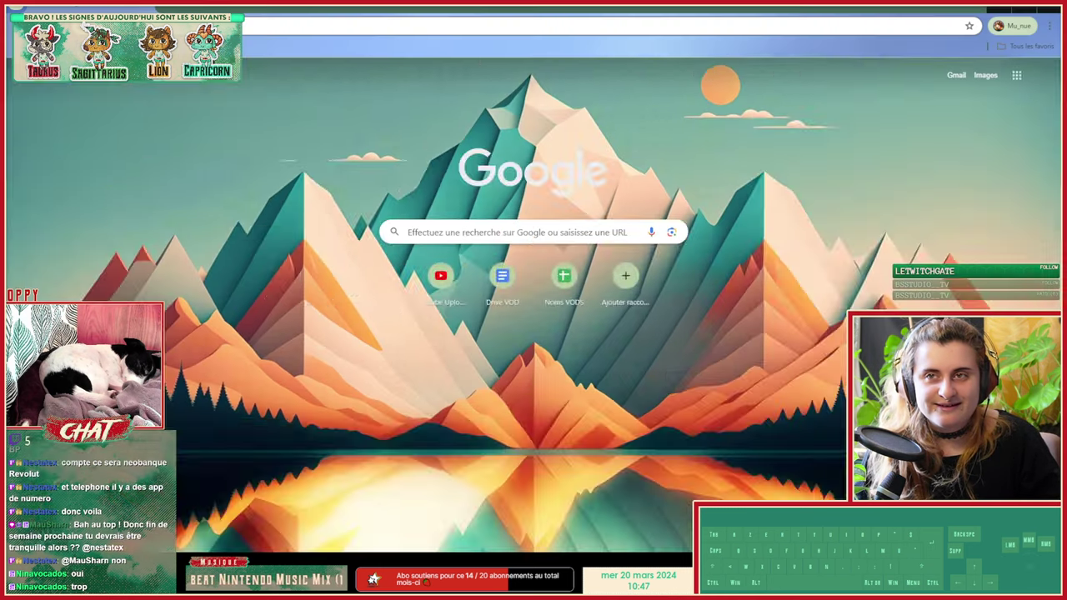
{"action": "left_click_drag", "start_coordinate": [500, 8], "coordinate": [4, 367]}
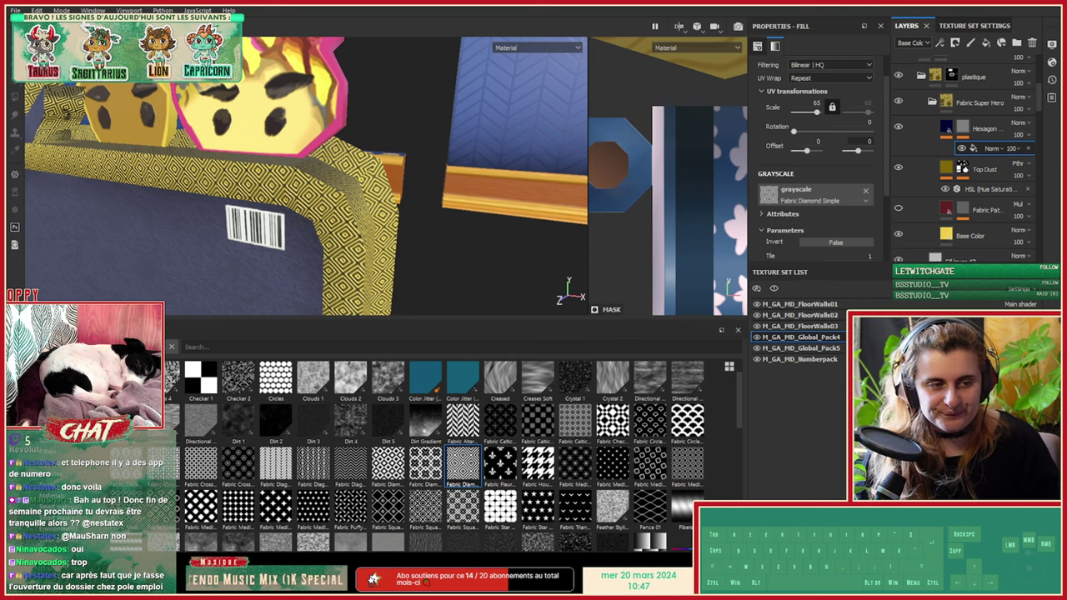
{"action": "type", "text": "s"}
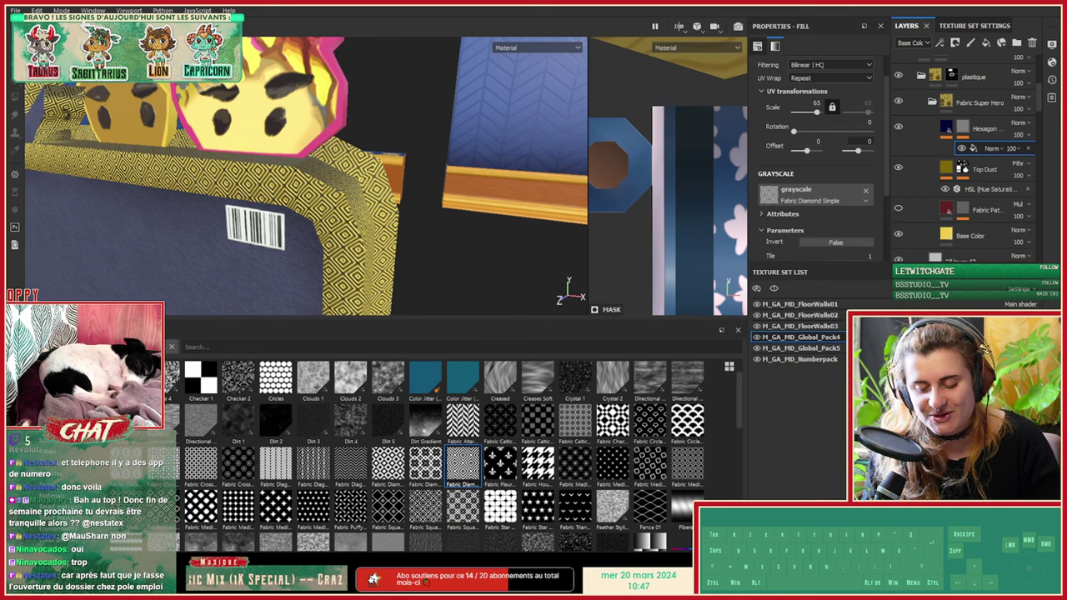
{"action": "type", "text": "stor"}
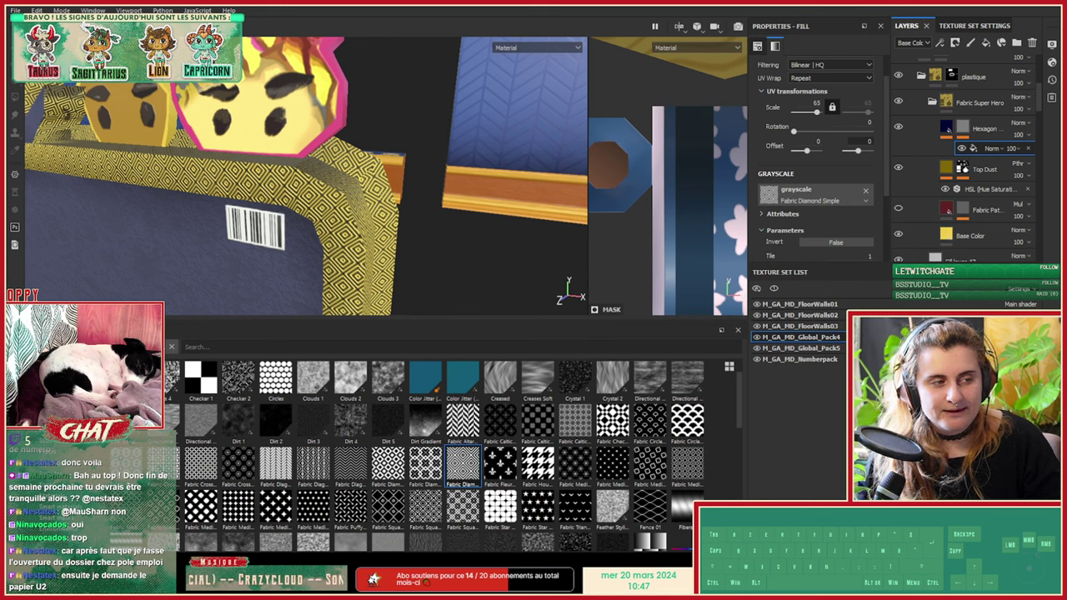
{"action": "type", "text": "yue"}
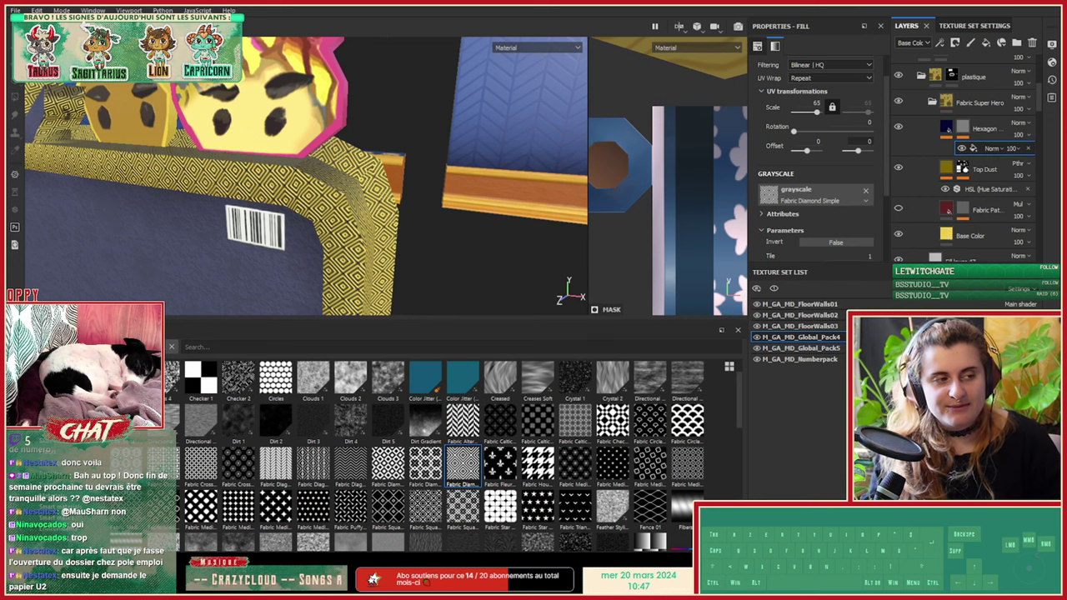
{"action": "key", "text": "Return"}
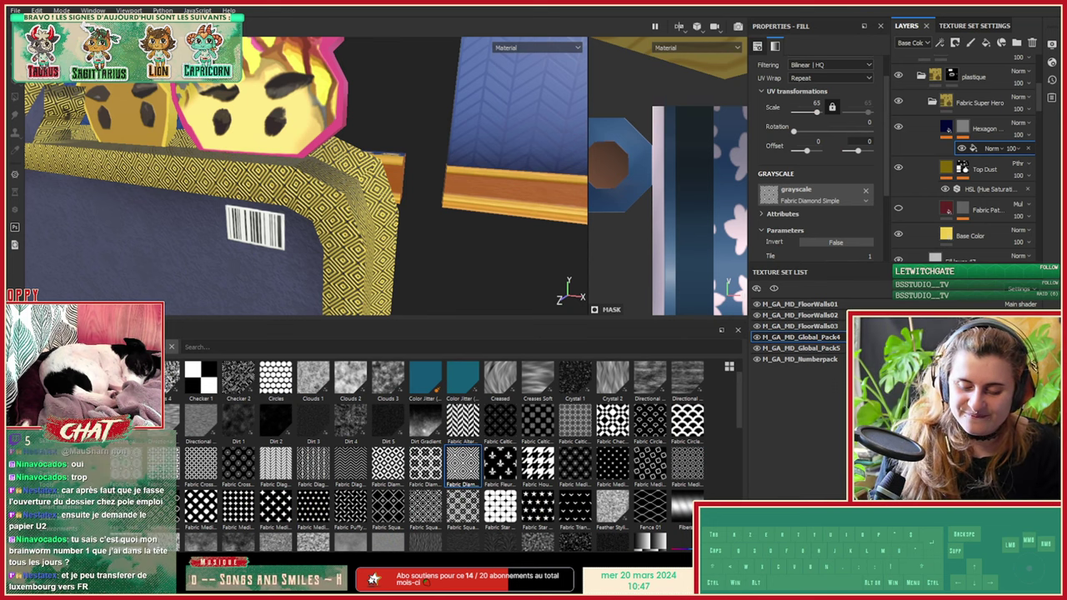
{"action": "type", "text": "sie"}
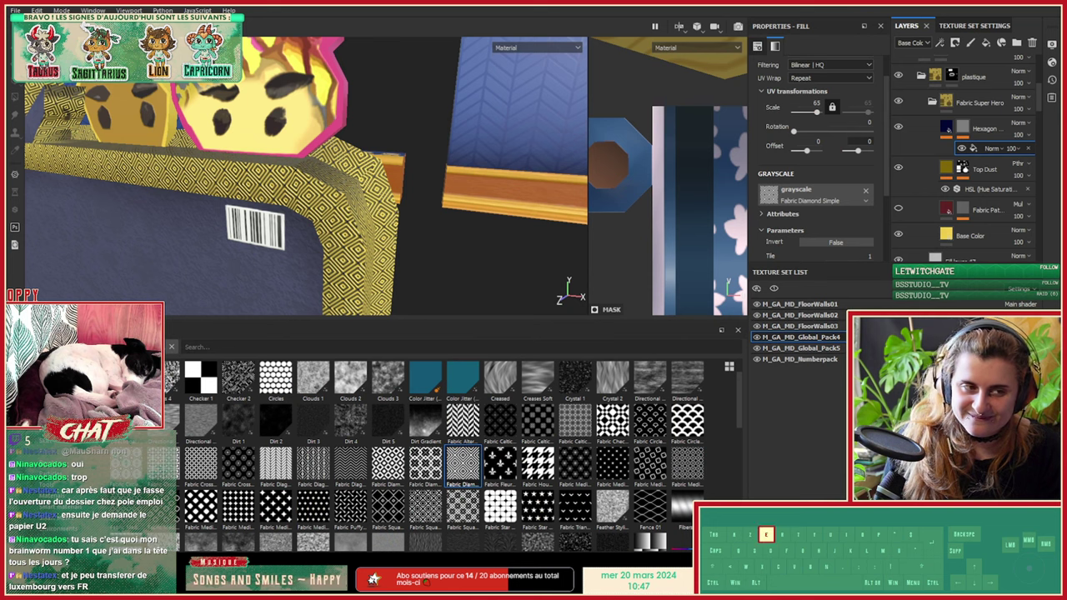
{"action": "type", "text": "s"}
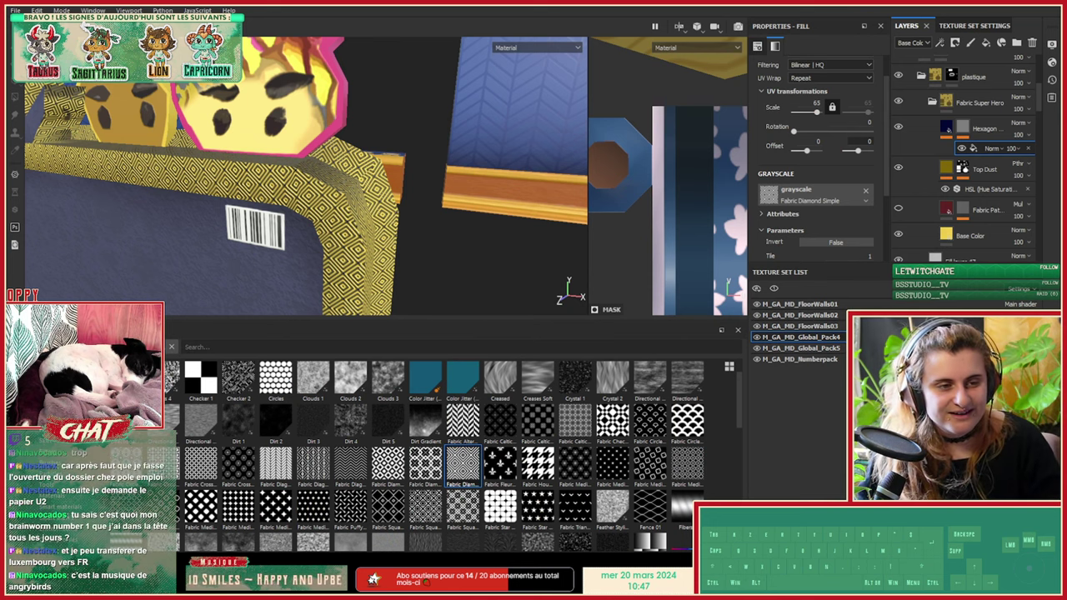
{"action": "left_click_drag", "start_coordinate": [264, 550], "coordinate": [589, 7]}
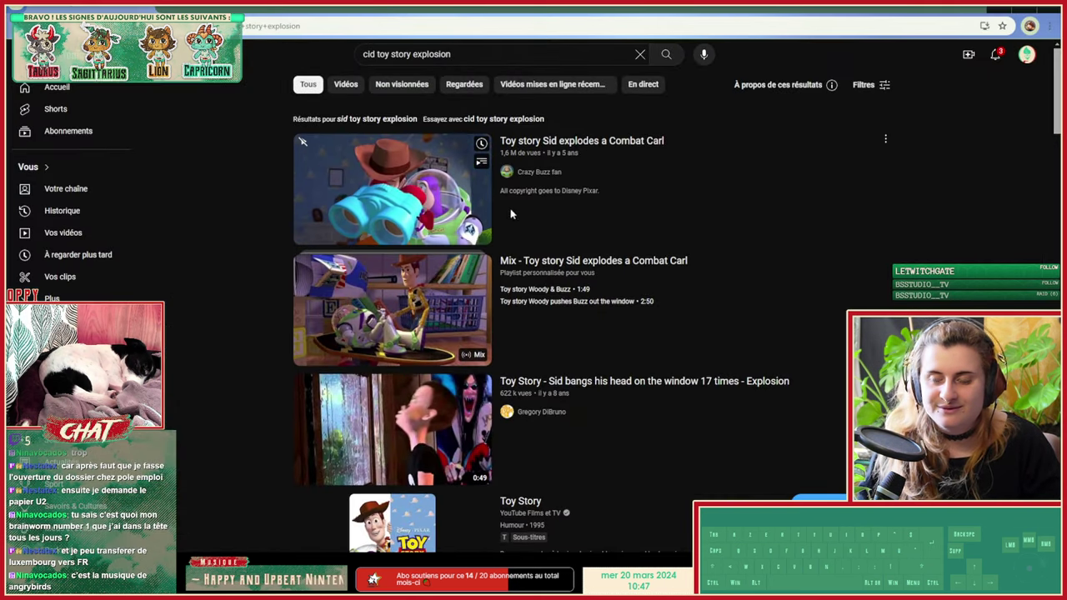
Step: Play the video "Toy story Sid explodes a Combat Carl" in full screen
{"action": "left_click", "coordinate": [417, 183]}
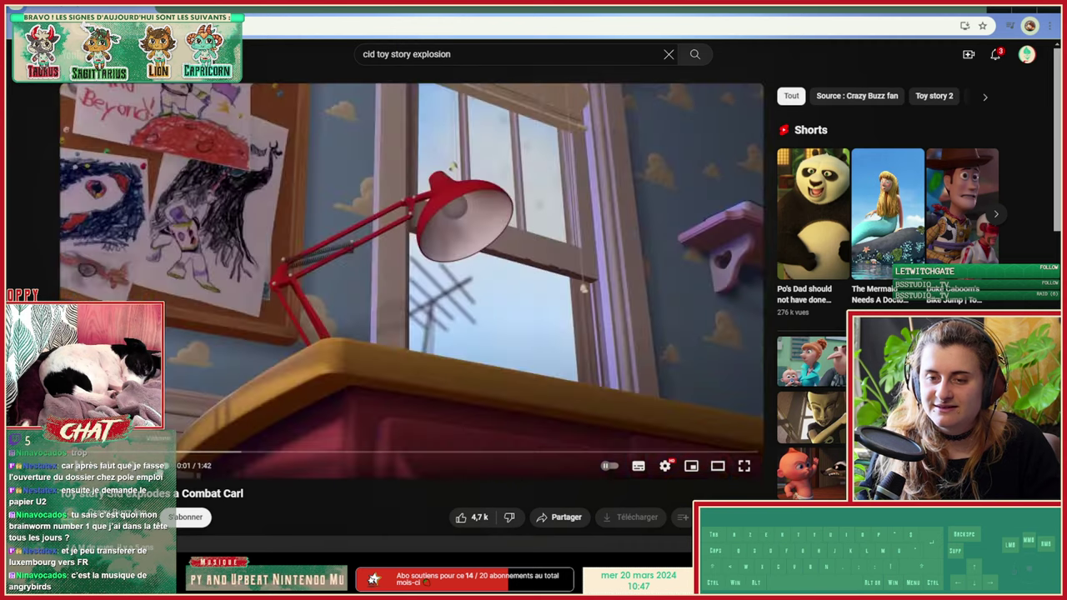
{"action": "left_click", "coordinate": [155, 468]}
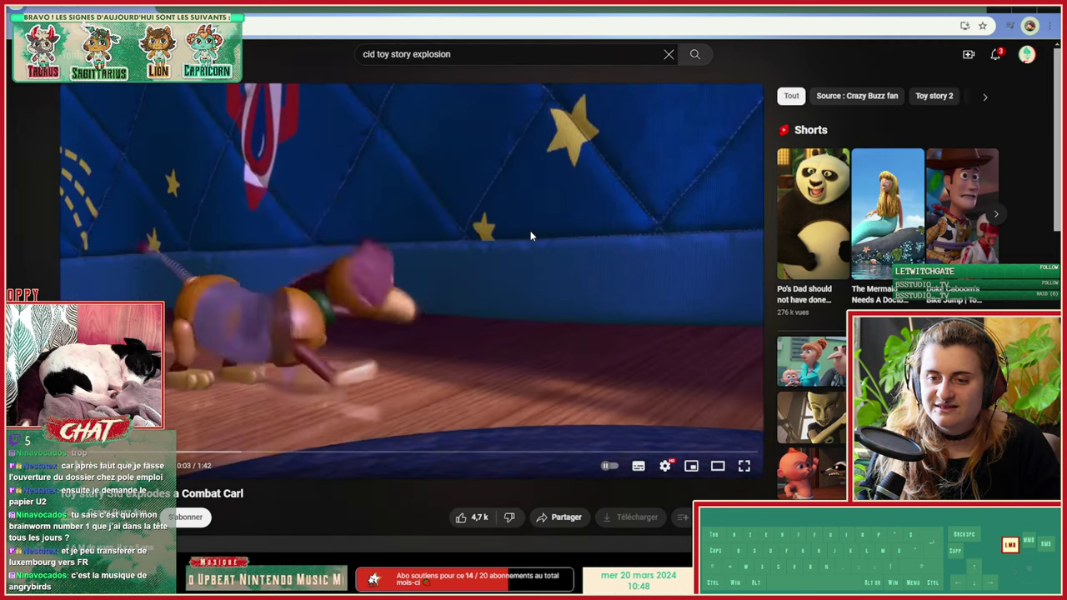
{"action": "double_click", "coordinate": [528, 233]}
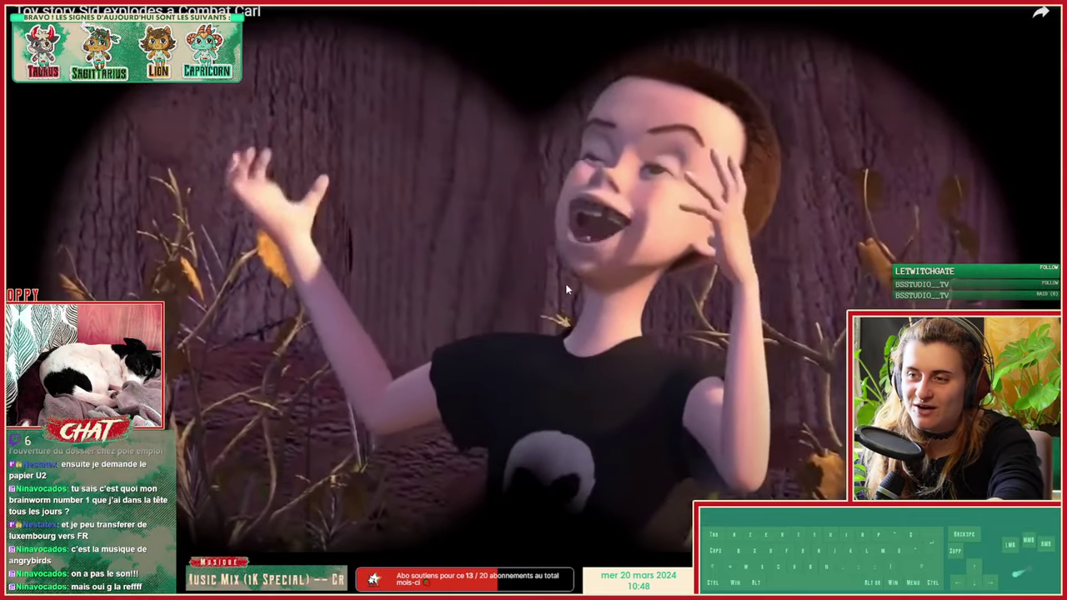
{"action": "left_click", "coordinate": [691, 285]}
{"action": "left_click", "coordinate": [503, 251]}
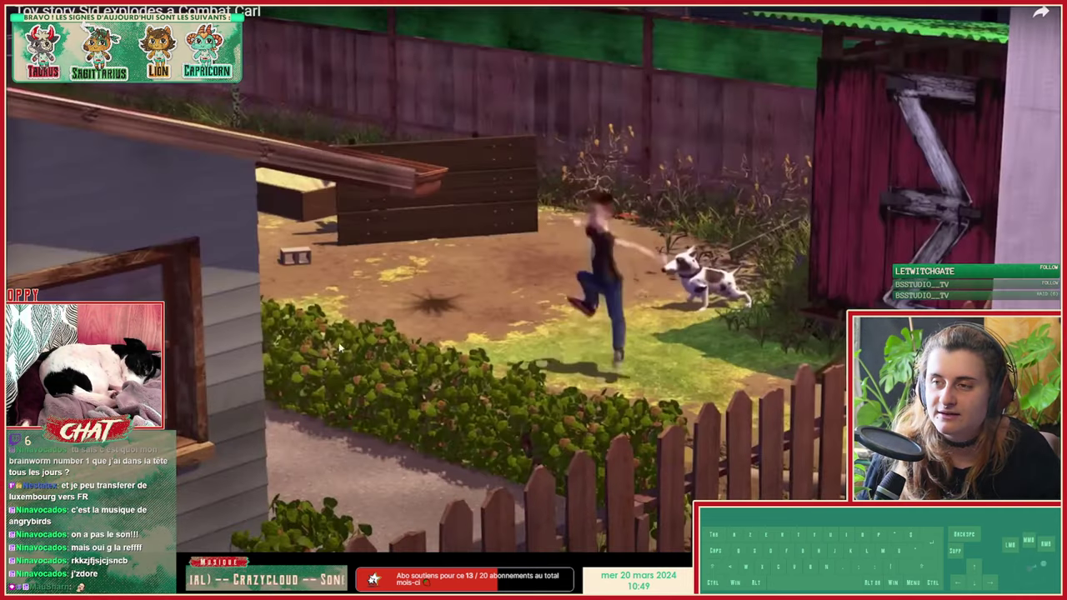
{"action": "left_click", "coordinate": [595, 296]}
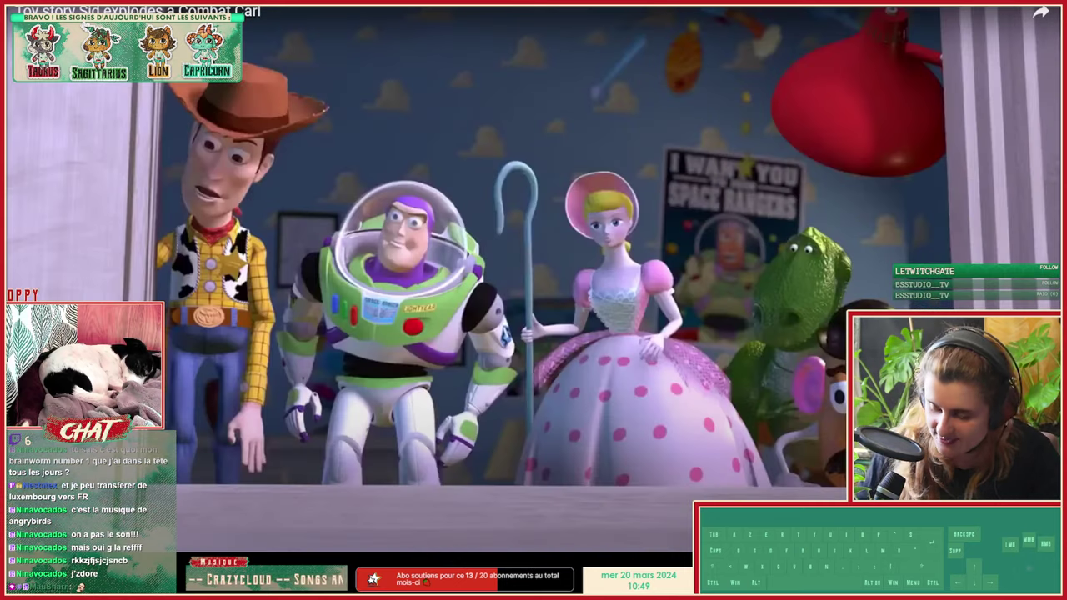
Step: Replay the scene with Woody and Buzz at the bedroom window and leave full screen
{"action": "key", "text": "Left"}
{"action": "key", "text": "space"}
{"action": "key", "text": "space"}
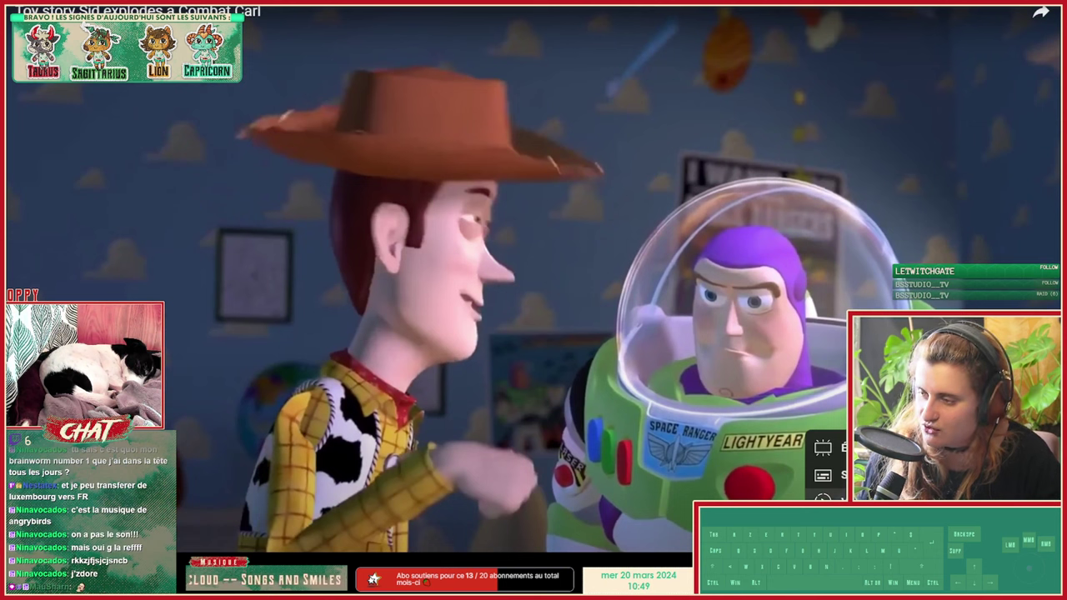
{"action": "left_click", "coordinate": [909, 503]}
{"action": "left_click", "coordinate": [909, 366]}
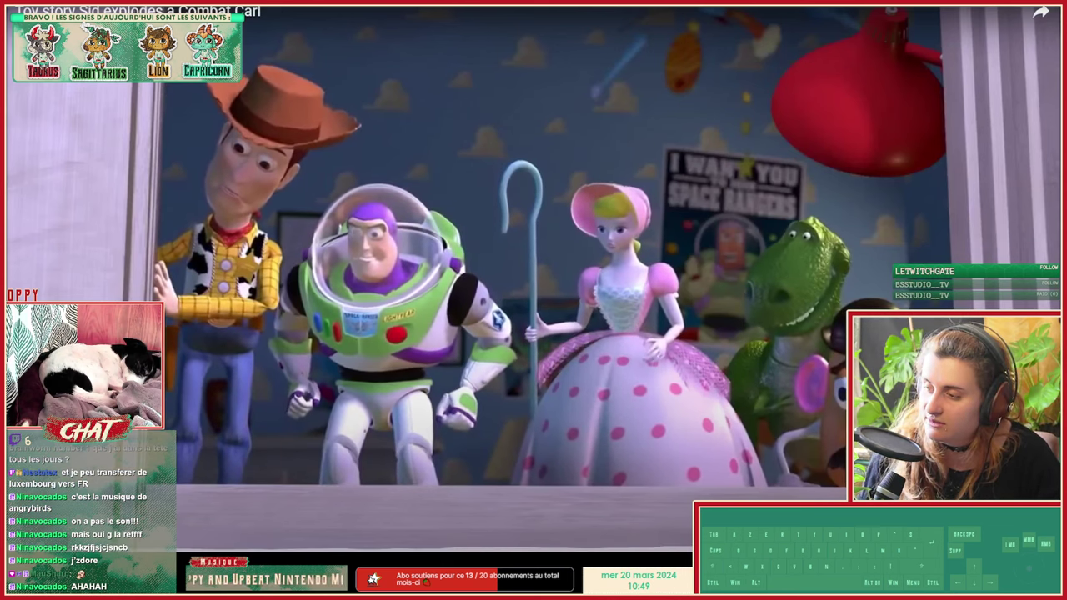
{"action": "left_click", "coordinate": [767, 362]}
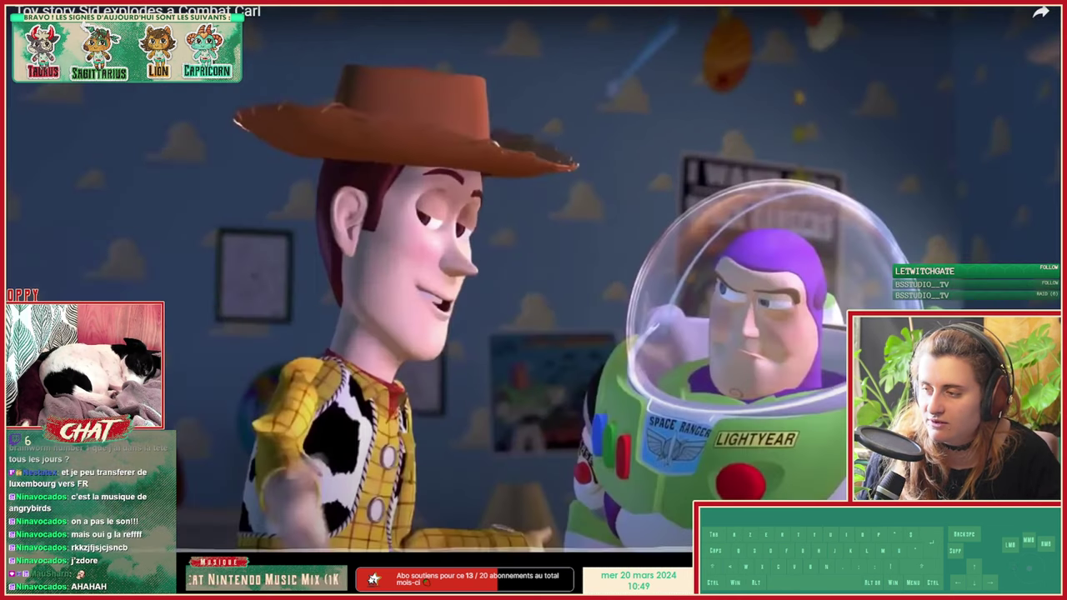
{"action": "left_click", "coordinate": [807, 346]}
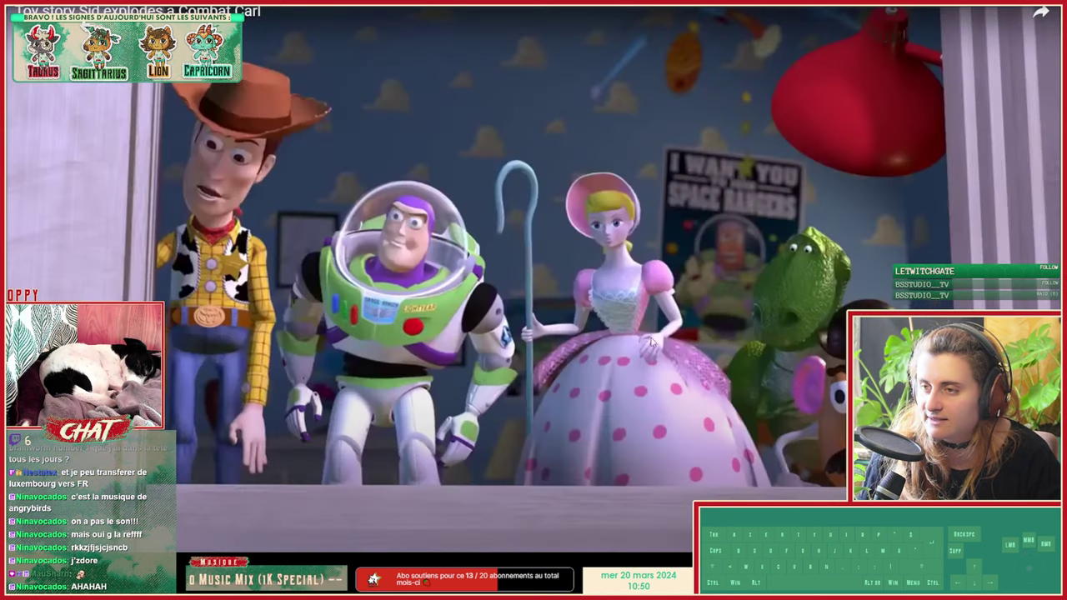
{"action": "left_click", "coordinate": [685, 427]}
{"action": "key", "text": "Escape"}
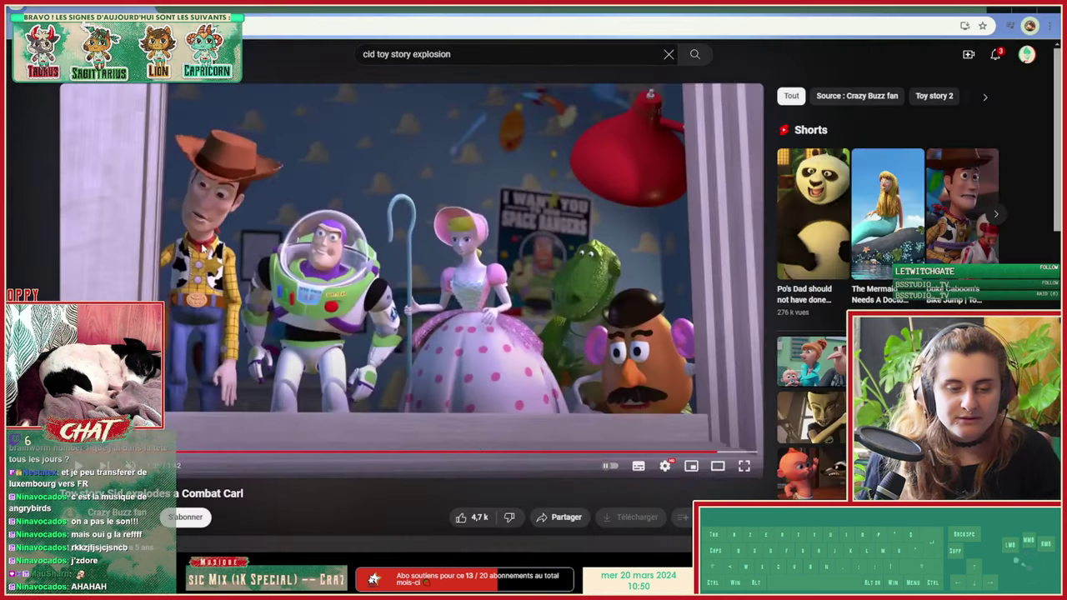
Step: Switch back to Substance 3D Painter and set the Fabric Diamond Simple mask fill's UV scale to 9.63
{"action": "key", "text": "alt+Tab"}
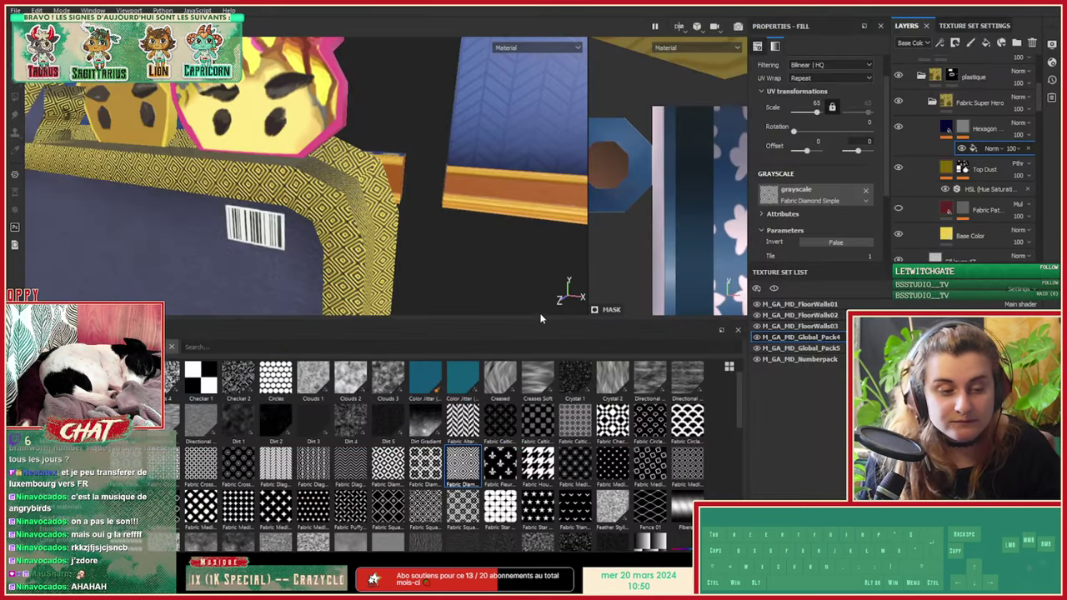
{"action": "mouse_move", "coordinate": [352, 255]}
{"action": "left_mouse_down", "text": "alt"}
{"action": "mouse_move", "coordinate": [315, 207]}
{"action": "mouse_move", "coordinate": [326, 160]}
{"action": "left_mouse_up", "text": "alt"}
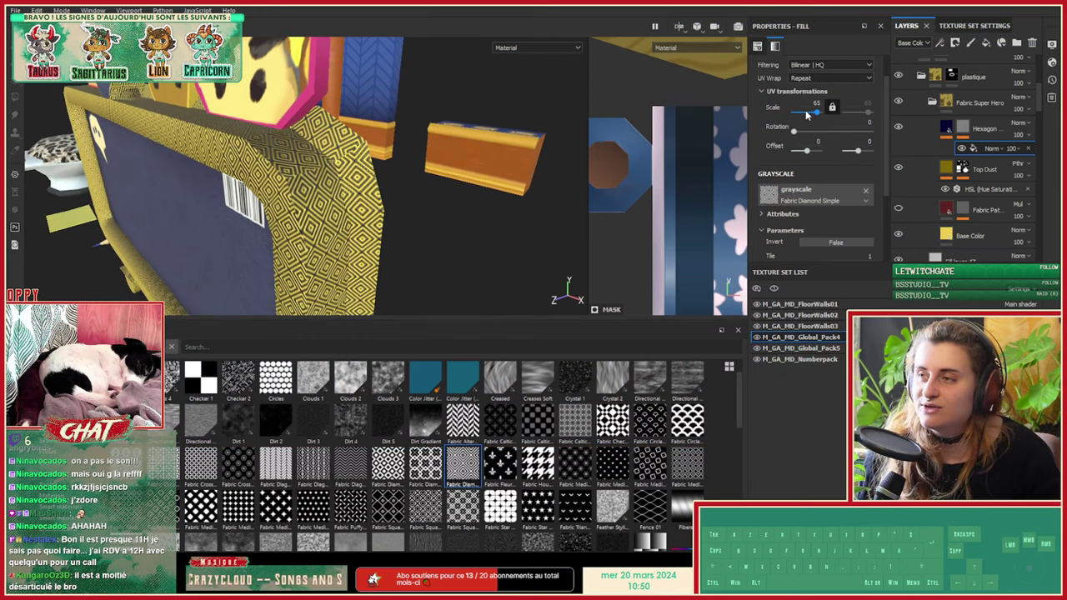
{"action": "left_click_drag", "start_coordinate": [805, 110], "coordinate": [810, 113]}
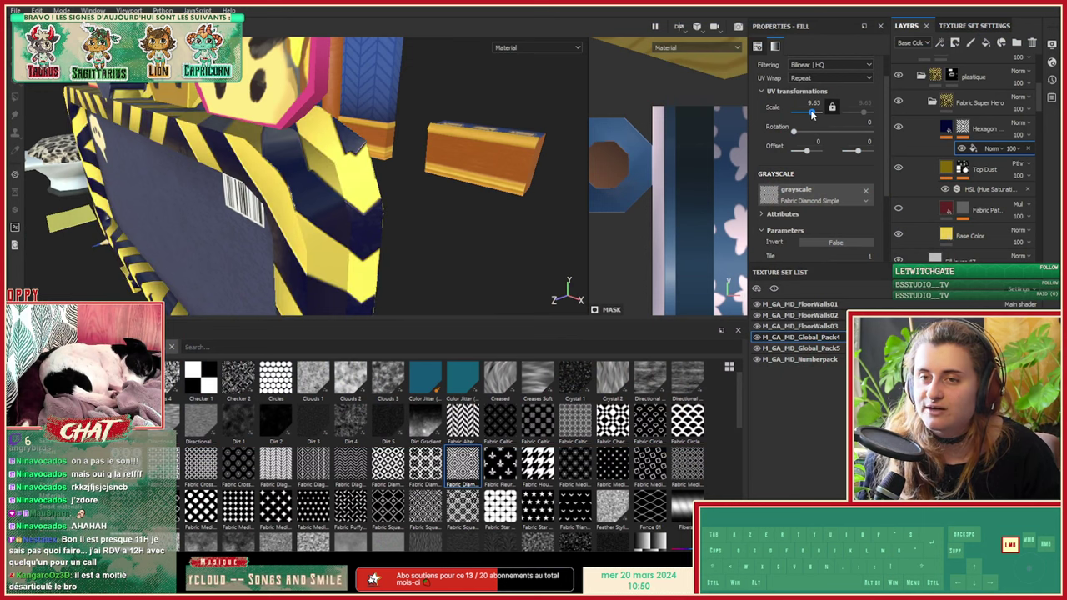
Step: Examine the diamond pattern on the board's frame and feet from the front and around the neighbouring props
{"action": "right_click_drag", "start_coordinate": [540, 136], "coordinate": [318, 162], "text": "alt"}
{"action": "left_click_drag", "start_coordinate": [319, 162], "coordinate": [557, 180], "text": "alt"}
{"action": "right_click_drag", "start_coordinate": [467, 178], "coordinate": [534, 180], "text": "alt"}
{"action": "middle_click_drag", "start_coordinate": [467, 179], "coordinate": [317, 201], "text": "alt"}
{"action": "right_click_drag", "start_coordinate": [289, 226], "coordinate": [376, 231], "text": "alt"}
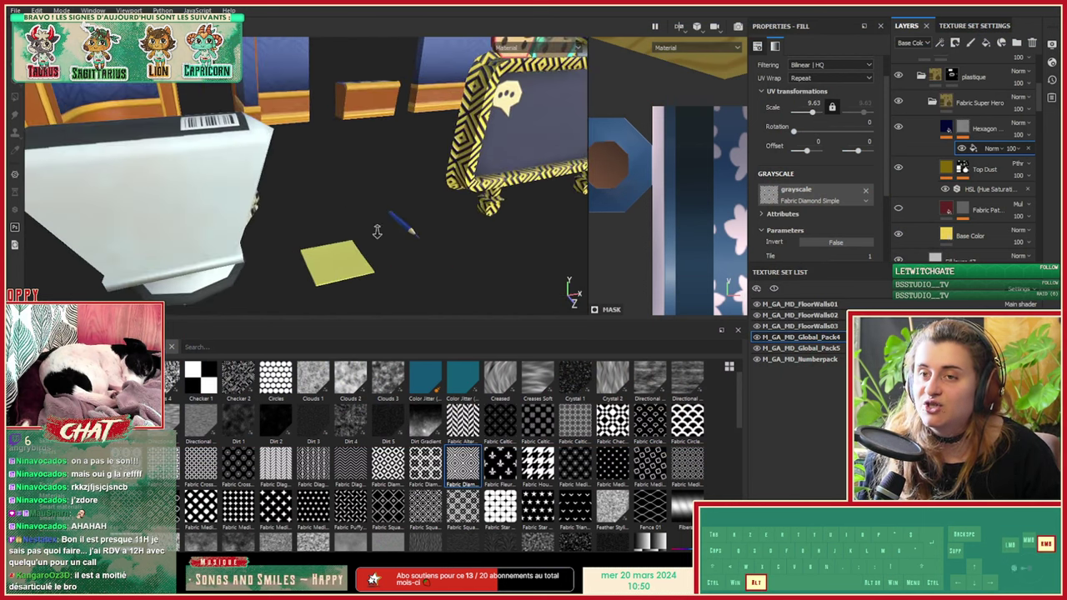
{"action": "middle_click_drag", "start_coordinate": [376, 231], "coordinate": [159, 269], "text": "alt"}
{"action": "middle_click_drag", "start_coordinate": [396, 159], "coordinate": [49, 256], "text": "alt"}
{"action": "left_click_drag", "start_coordinate": [49, 255], "coordinate": [299, 261], "text": "alt"}
{"action": "middle_click_drag", "start_coordinate": [299, 261], "coordinate": [306, 195], "text": "alt"}
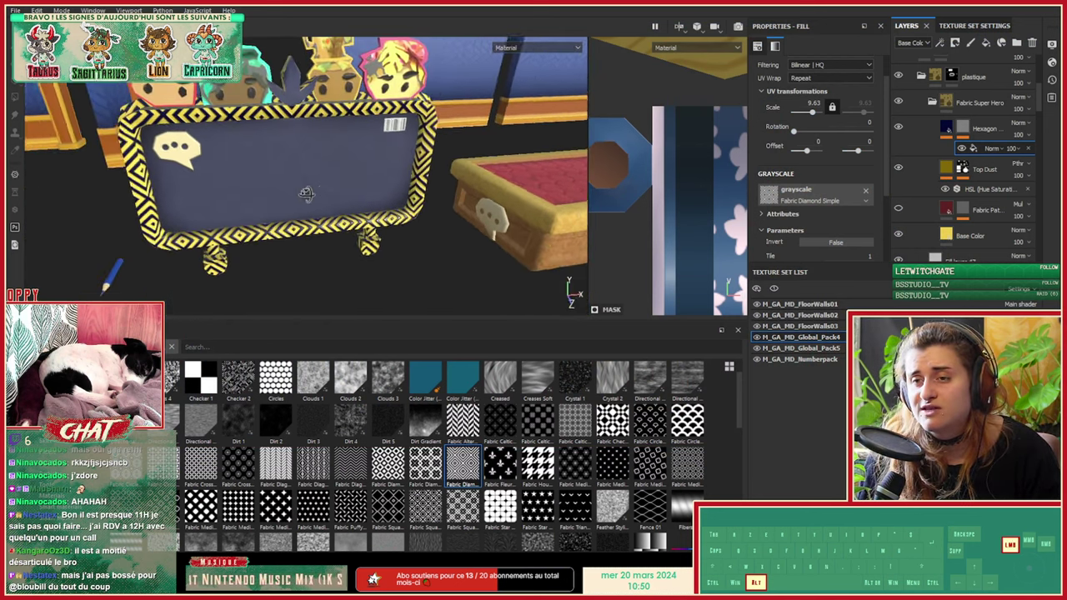
{"action": "left_click_drag", "start_coordinate": [305, 195], "coordinate": [283, 196], "text": "alt"}
{"action": "scroll", "coordinate": [831, 85], "scroll_direction": "up", "scroll_amount": 1}
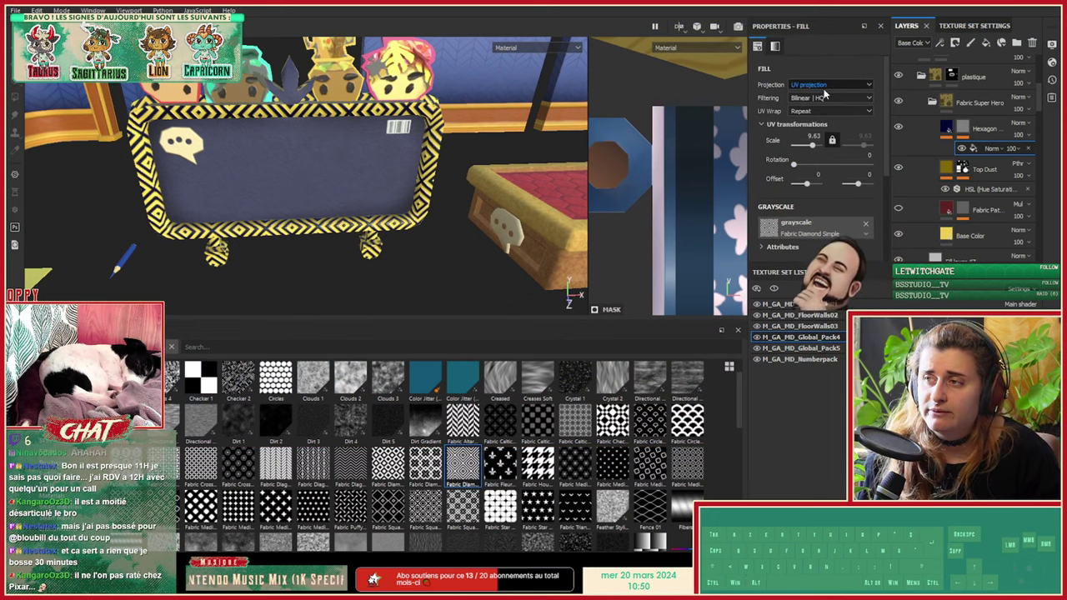
Step: Review the mask fill's projection options and pattern parameters, then the Hexagon layer's Grunge Paint Scratched fill settings
{"action": "left_click", "coordinate": [825, 88]}
{"action": "left_click", "coordinate": [823, 94]}
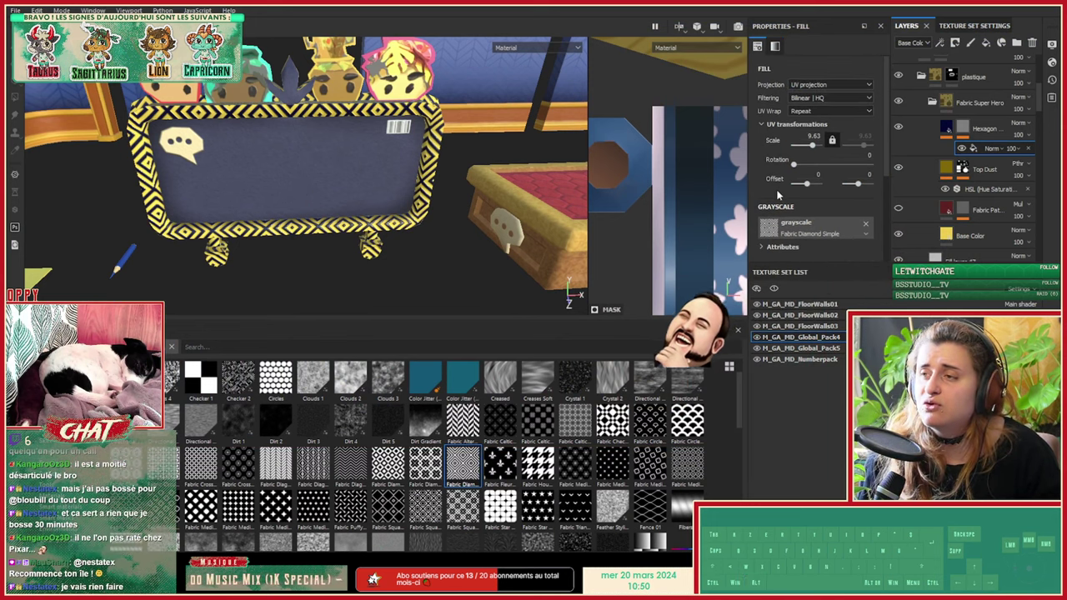
{"action": "scroll", "coordinate": [779, 198], "scroll_direction": "down", "scroll_amount": 4}
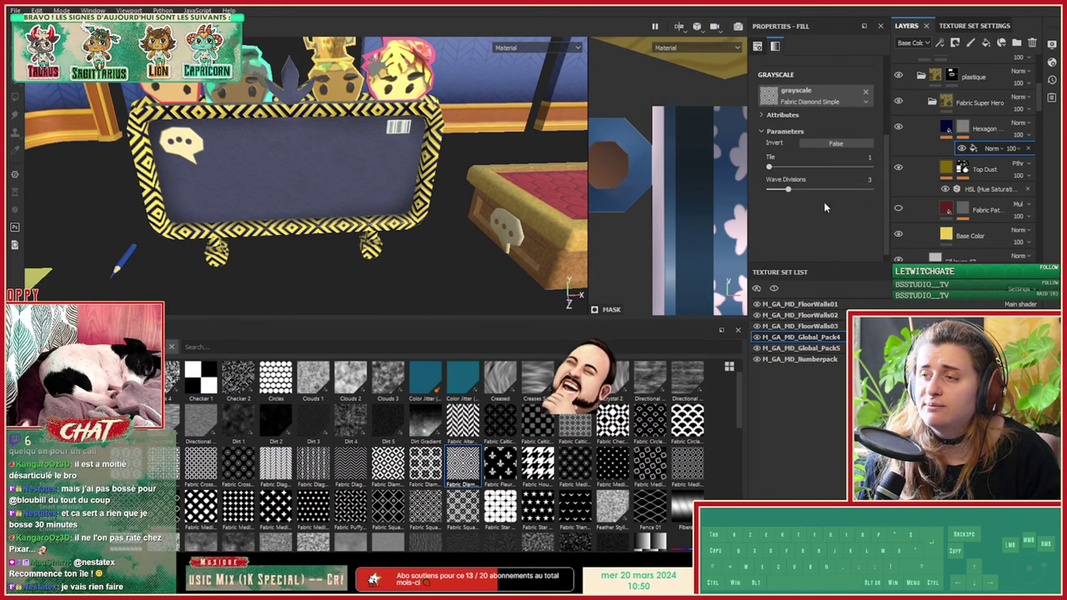
{"action": "left_click", "coordinate": [952, 147]}
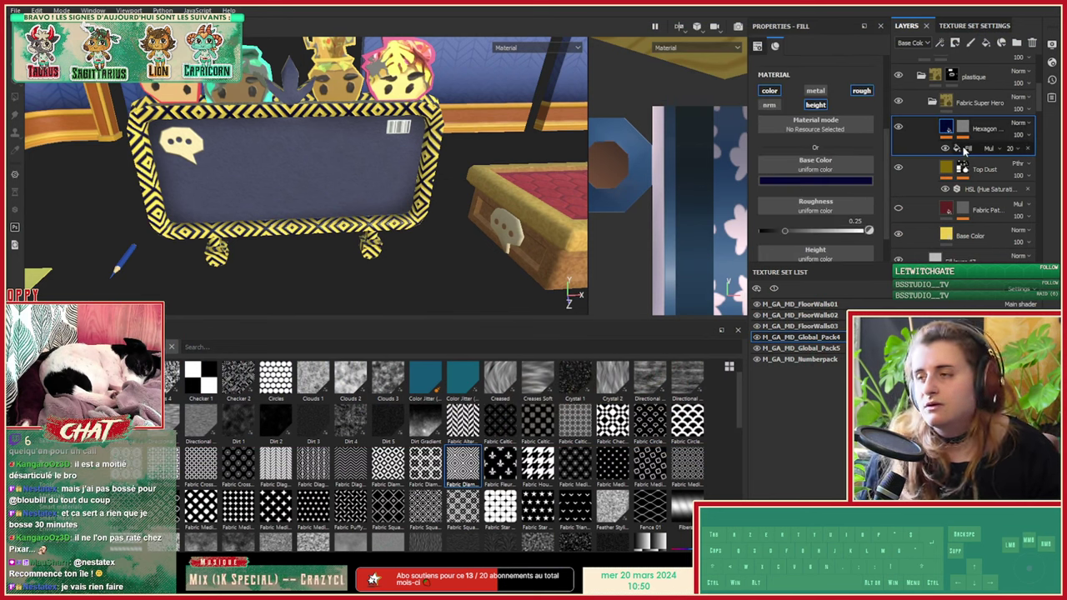
{"action": "left_click", "coordinate": [962, 147]}
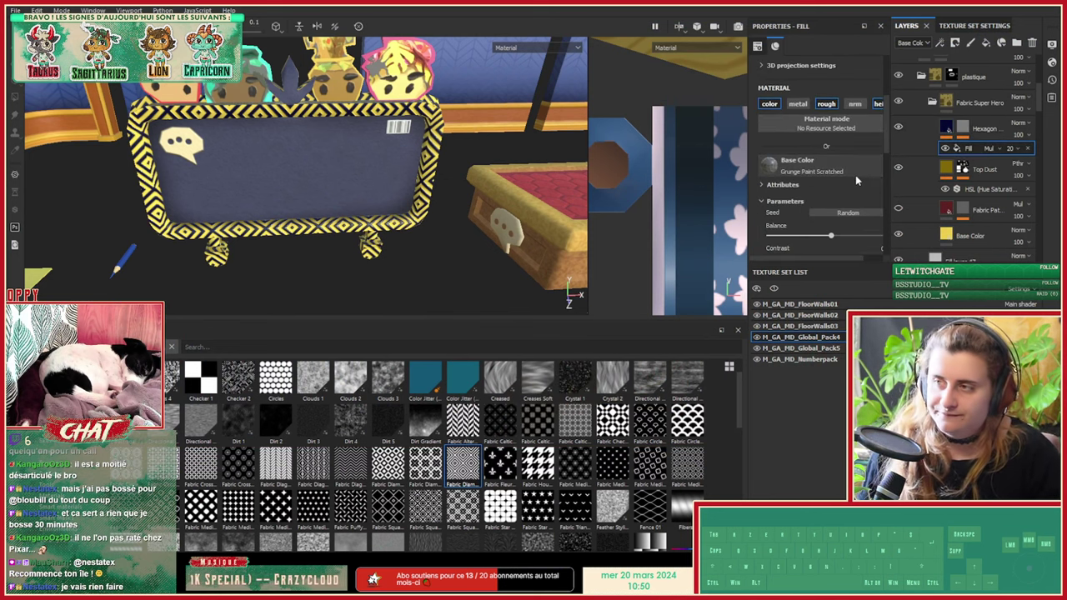
Step: Inspect the board frame's pattern up close along its upper edge, sides and corners
{"action": "left_click_drag", "start_coordinate": [445, 226], "coordinate": [438, 187], "text": "alt"}
{"action": "middle_click_drag", "start_coordinate": [438, 188], "coordinate": [370, 223], "text": "alt"}
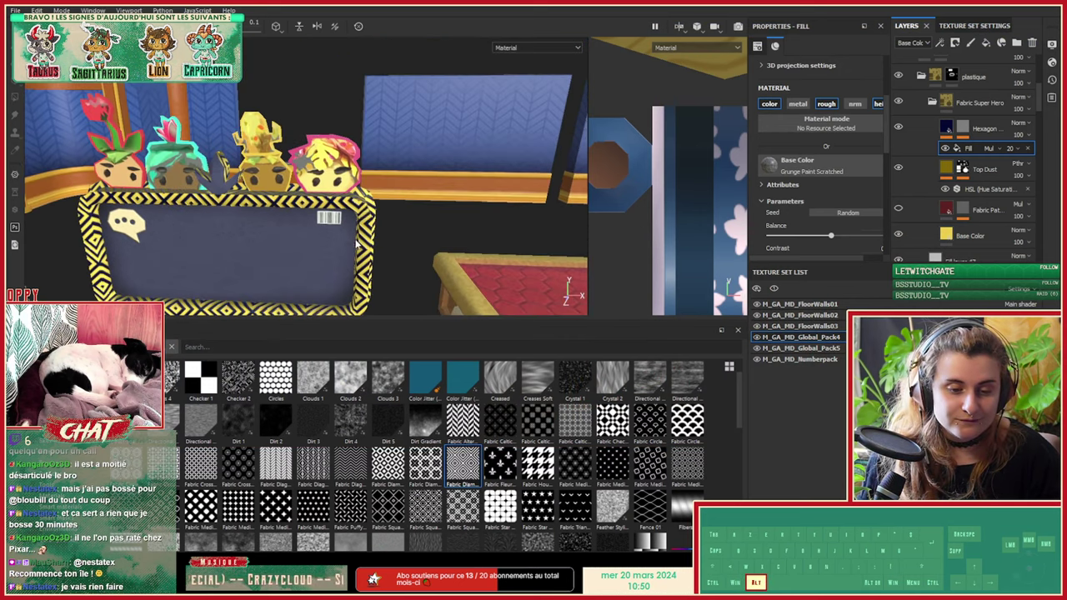
{"action": "right_click_drag", "start_coordinate": [370, 223], "coordinate": [428, 193], "text": "alt"}
{"action": "middle_click_drag", "start_coordinate": [290, 113], "coordinate": [352, 186]}
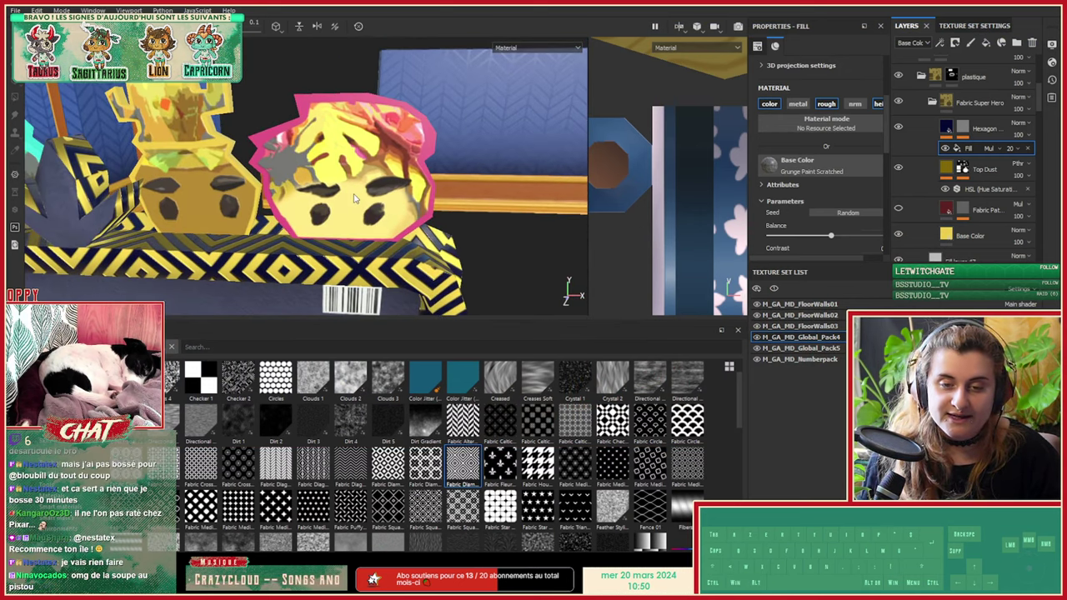
{"action": "left_click_drag", "start_coordinate": [399, 223], "coordinate": [283, 225], "text": "alt"}
{"action": "right_click_drag", "start_coordinate": [334, 218], "coordinate": [241, 259], "text": "alt"}
{"action": "middle_click_drag", "start_coordinate": [397, 263], "coordinate": [275, 225], "text": "alt"}
{"action": "left_click_drag", "start_coordinate": [276, 225], "coordinate": [172, 231], "text": "alt"}
{"action": "right_click_drag", "start_coordinate": [180, 180], "coordinate": [497, 177], "text": "alt"}
{"action": "middle_click_drag", "start_coordinate": [153, 176], "coordinate": [200, 201], "text": "alt"}
{"action": "left_click_drag", "start_coordinate": [200, 200], "coordinate": [325, 215], "text": "alt"}
{"action": "right_click_drag", "start_coordinate": [250, 215], "coordinate": [334, 217], "text": "alt"}
{"action": "middle_click_drag", "start_coordinate": [266, 217], "coordinate": [364, 215], "text": "alt"}
{"action": "left_click_drag", "start_coordinate": [364, 218], "coordinate": [386, 221], "text": "alt"}
{"action": "middle_click_drag", "start_coordinate": [386, 222], "coordinate": [342, 200], "text": "alt"}
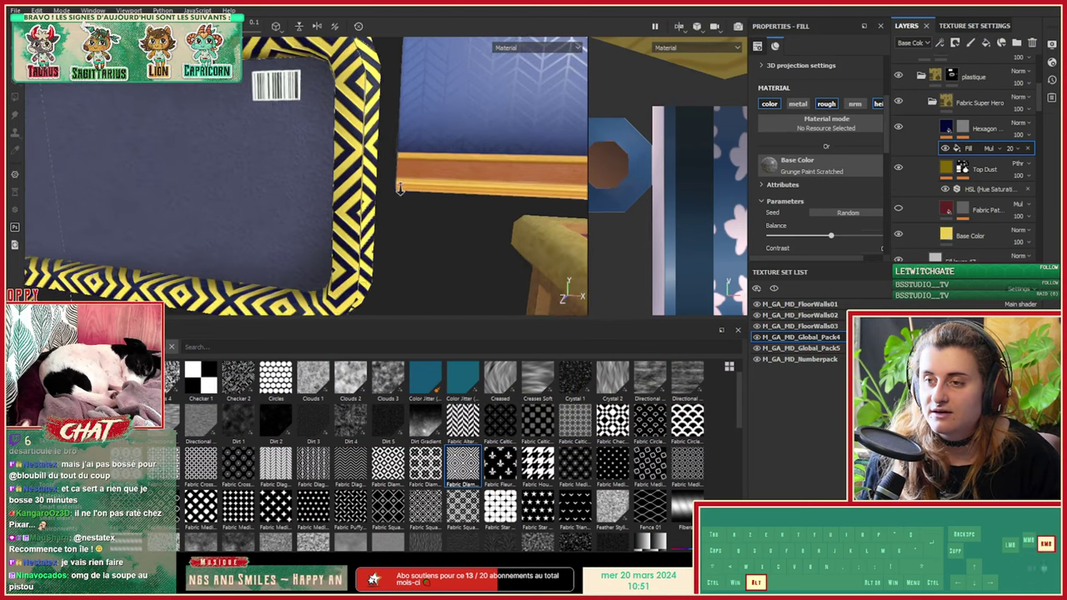
{"action": "left_click_drag", "start_coordinate": [341, 200], "coordinate": [329, 242], "text": "alt"}
Step: Recolour the Hexagon layer's base color by sampling the frame's yellow in the Base Color view and shifting it to light orange
{"action": "left_click", "coordinate": [984, 129]}
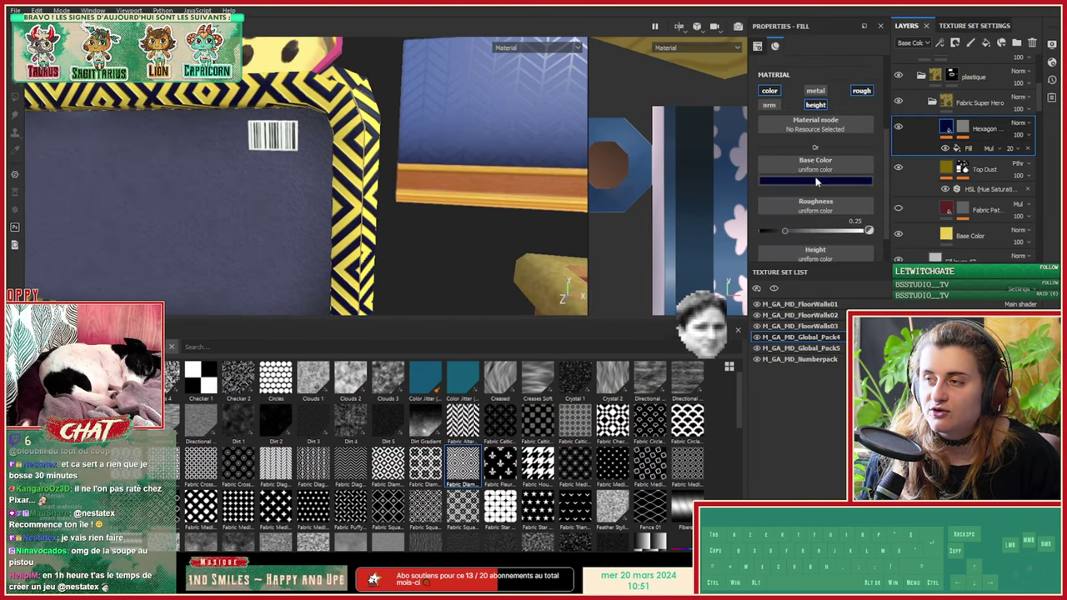
{"action": "left_click", "coordinate": [815, 180]}
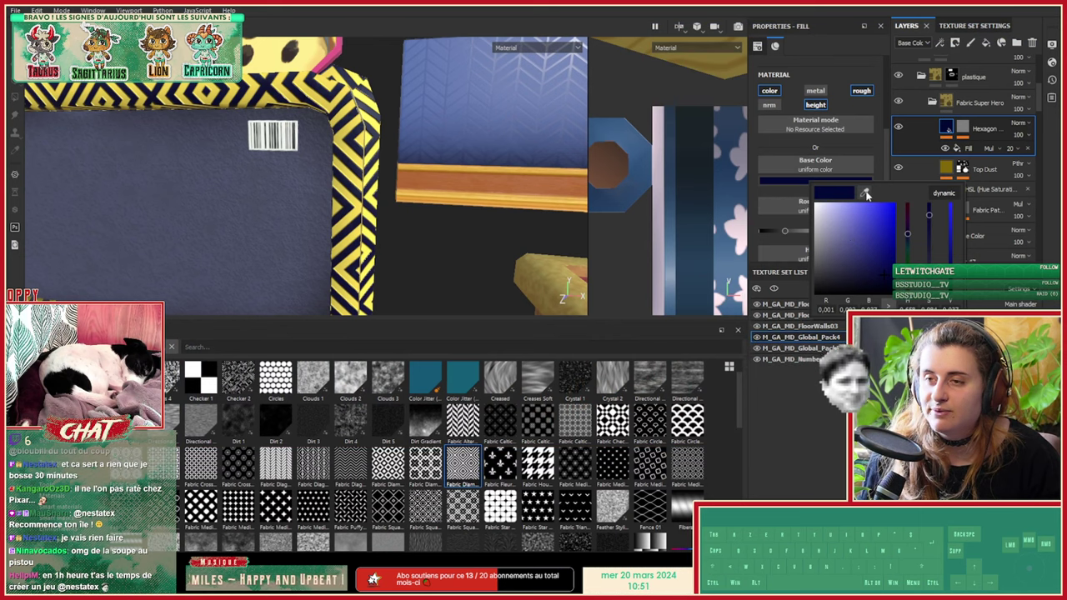
{"action": "key", "text": "c"}
{"action": "left_click_drag", "start_coordinate": [865, 193], "coordinate": [364, 180]}
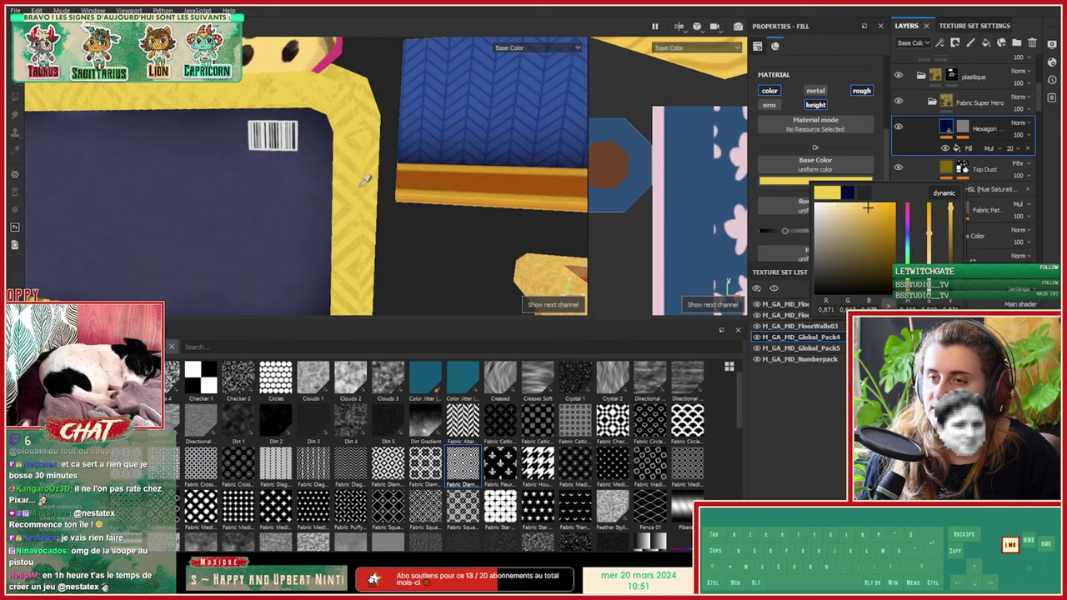
{"action": "left_click", "coordinate": [877, 220]}
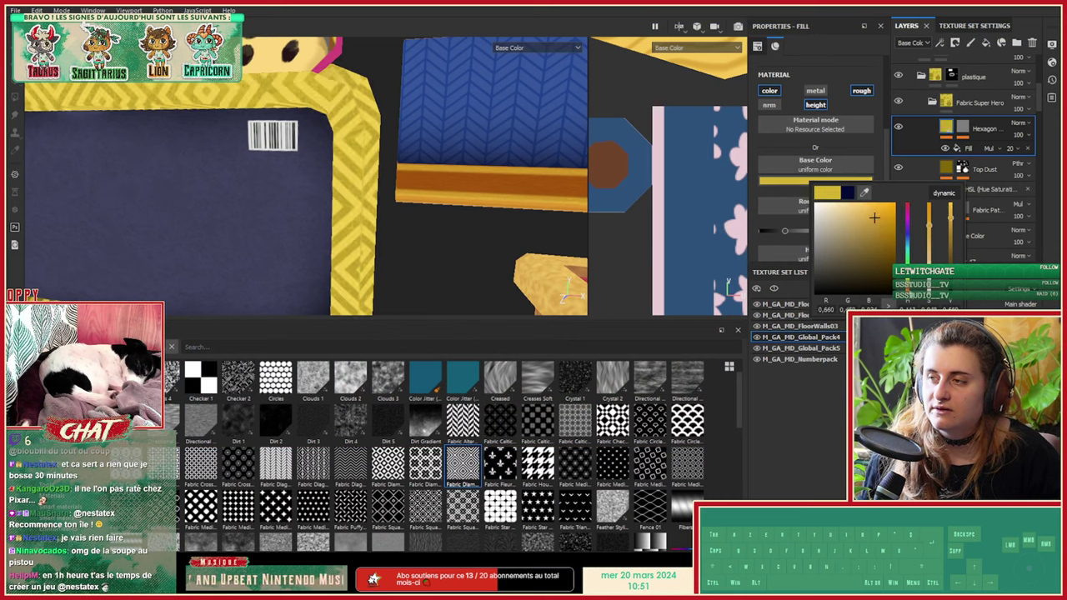
{"action": "left_click", "coordinate": [908, 288]}
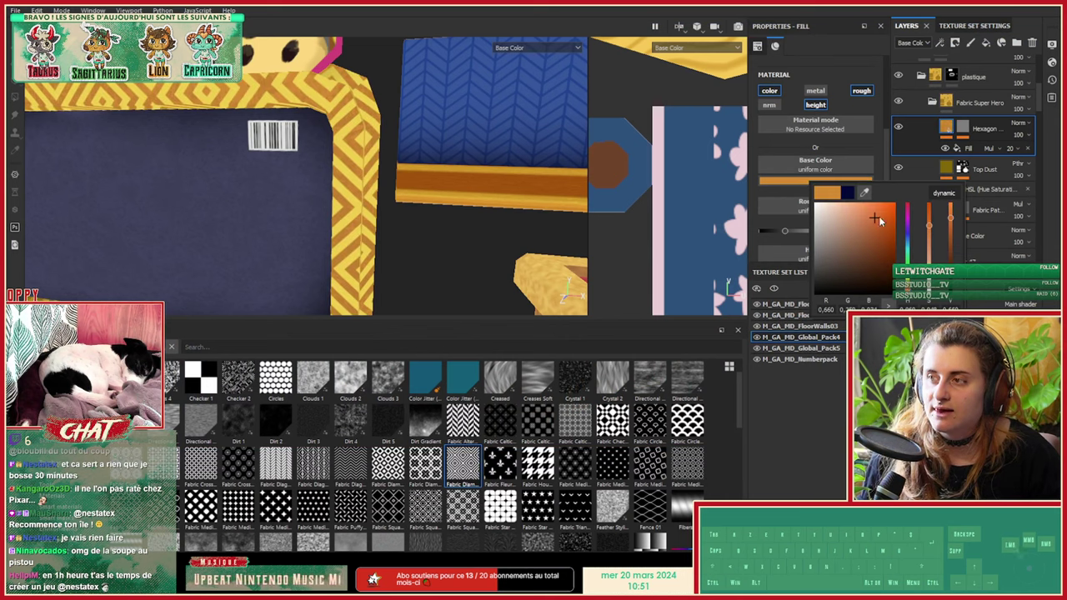
{"action": "left_click_drag", "start_coordinate": [880, 220], "coordinate": [868, 205]}
Step: Return to the Material view and examine the orange pattern on the board from afar and up close
{"action": "left_click_drag", "start_coordinate": [301, 191], "coordinate": [234, 219], "text": "alt"}
{"action": "right_click_drag", "start_coordinate": [233, 219], "coordinate": [219, 218], "text": "alt"}
{"action": "left_click_drag", "start_coordinate": [392, 208], "coordinate": [336, 206], "text": "alt"}
{"action": "key", "text": "m"}
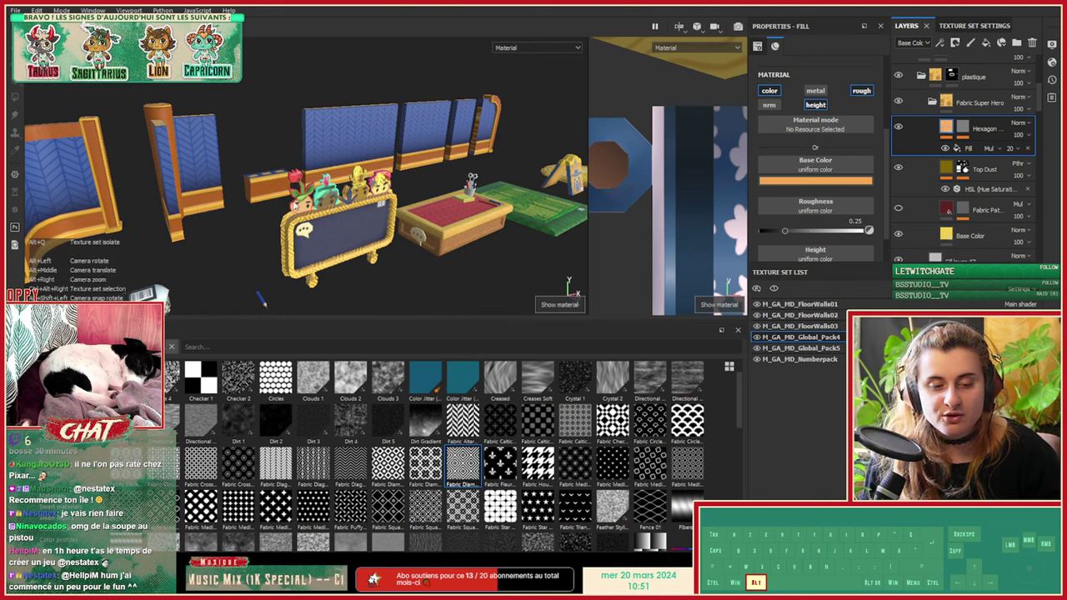
{"action": "right_click_drag", "start_coordinate": [329, 238], "coordinate": [559, 270], "text": "alt"}
{"action": "right_click_drag", "start_coordinate": [192, 246], "coordinate": [355, 242], "text": "alt"}
{"action": "left_click_drag", "start_coordinate": [355, 241], "coordinate": [407, 201], "text": "alt"}
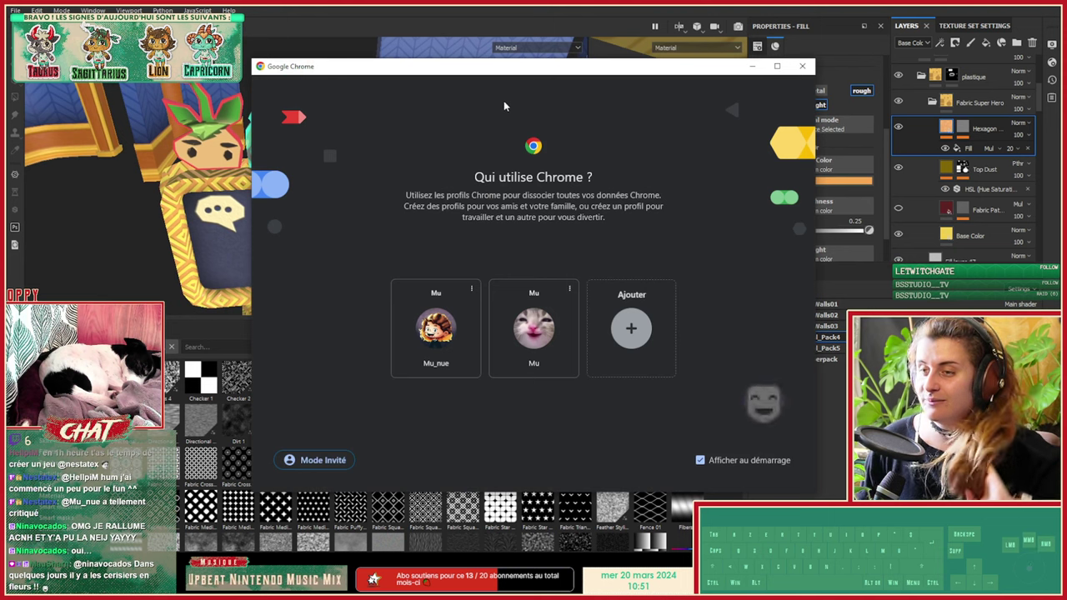
Step: Open the Evozen daily horoscope page in Google Chrome and read the saints listed for Mercredi 20 mars
{"action": "left_click_drag", "start_coordinate": [515, 61], "coordinate": [515, 65]}
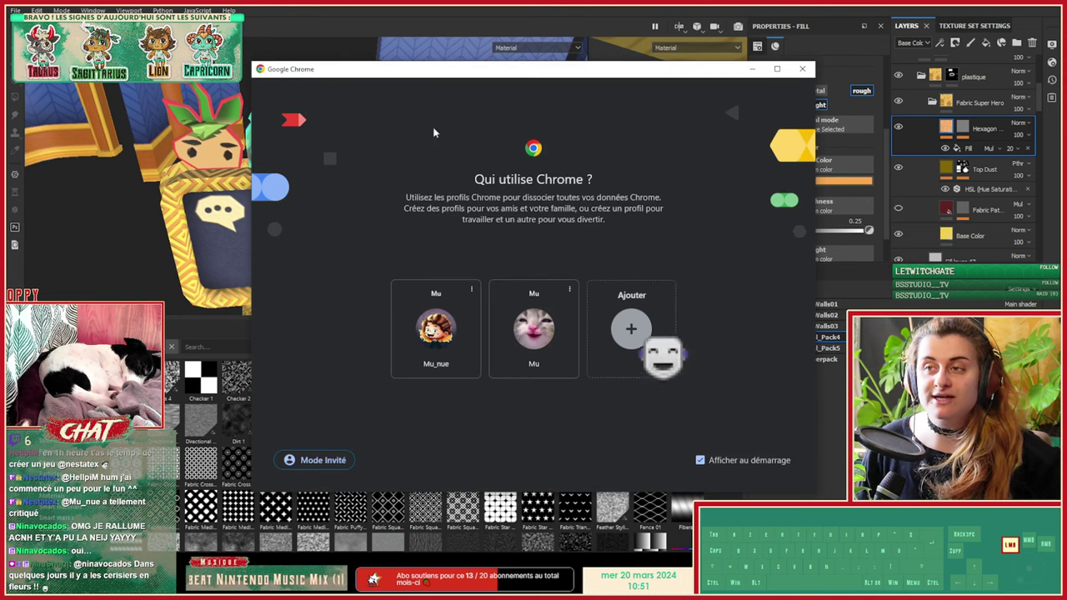
{"action": "left_click", "coordinate": [528, 327]}
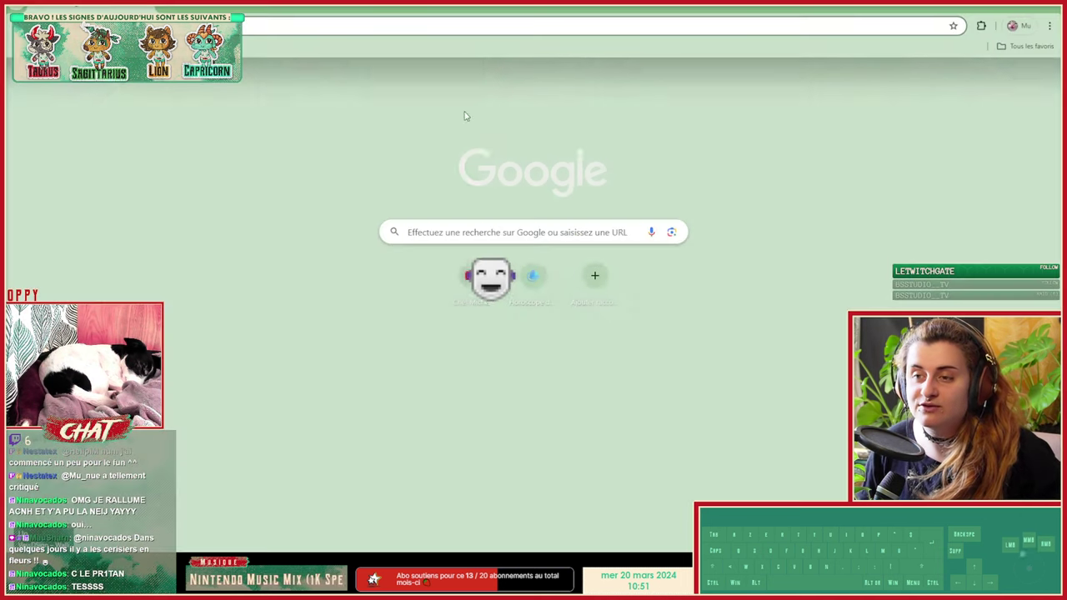
{"action": "left_click", "coordinate": [175, 47]}
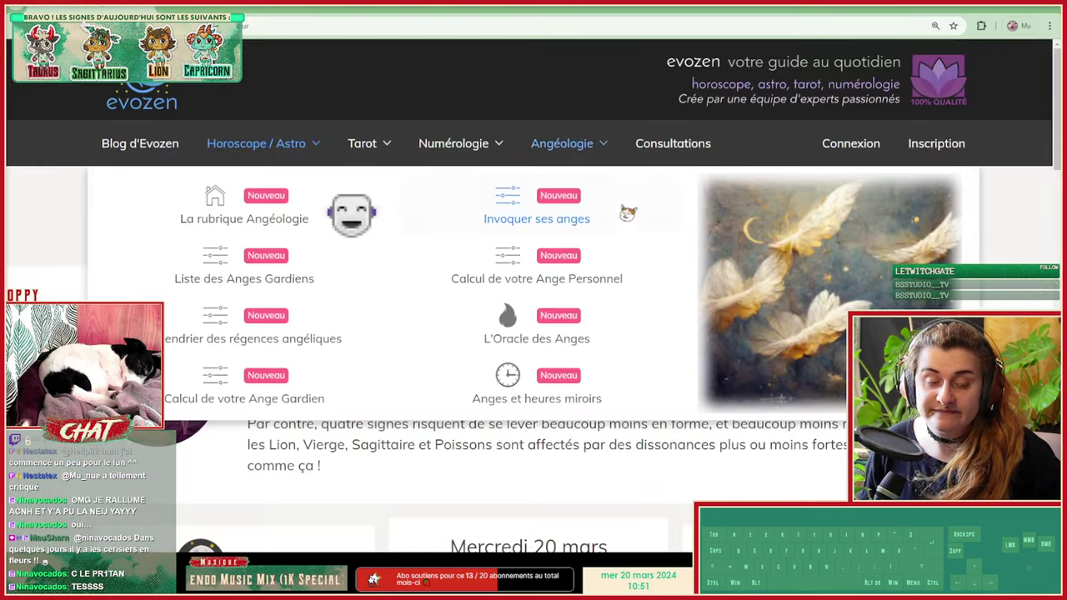
{"action": "scroll", "coordinate": [566, 433], "scroll_direction": "down", "scroll_amount": 3}
{"action": "key", "text": "ctrl+minus"}
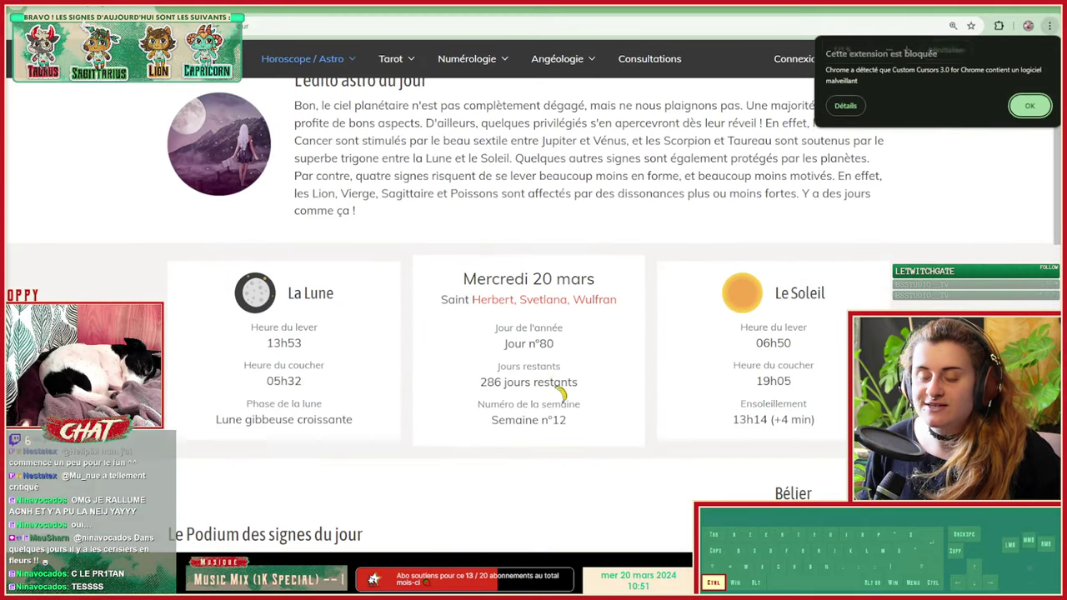
{"action": "left_click_drag", "start_coordinate": [473, 302], "coordinate": [574, 304]}
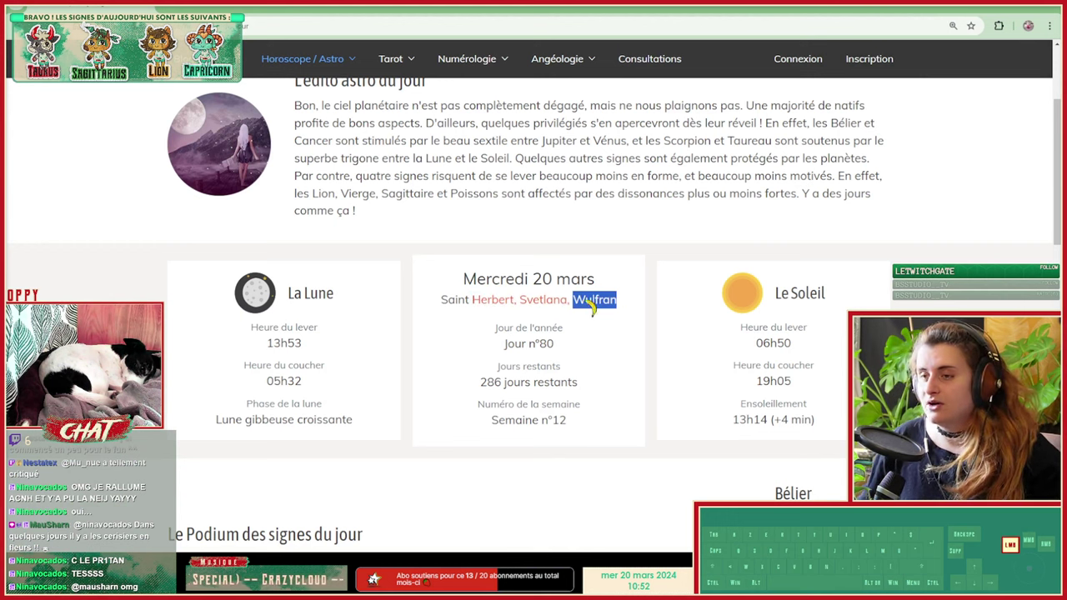
Step: Search Google for "aujourd'hui printemps", highlight the date of spring's first day in the enlarged answer and go back to the horoscope page
{"action": "mouse_move", "coordinate": [534, 9]}
{"action": "left_mouse_down"}
{"action": "mouse_move", "coordinate": [373, 89]}
{"action": "mouse_move", "coordinate": [217, 330]}
{"action": "mouse_move", "coordinate": [183, 596]}
{"action": "left_mouse_up"}
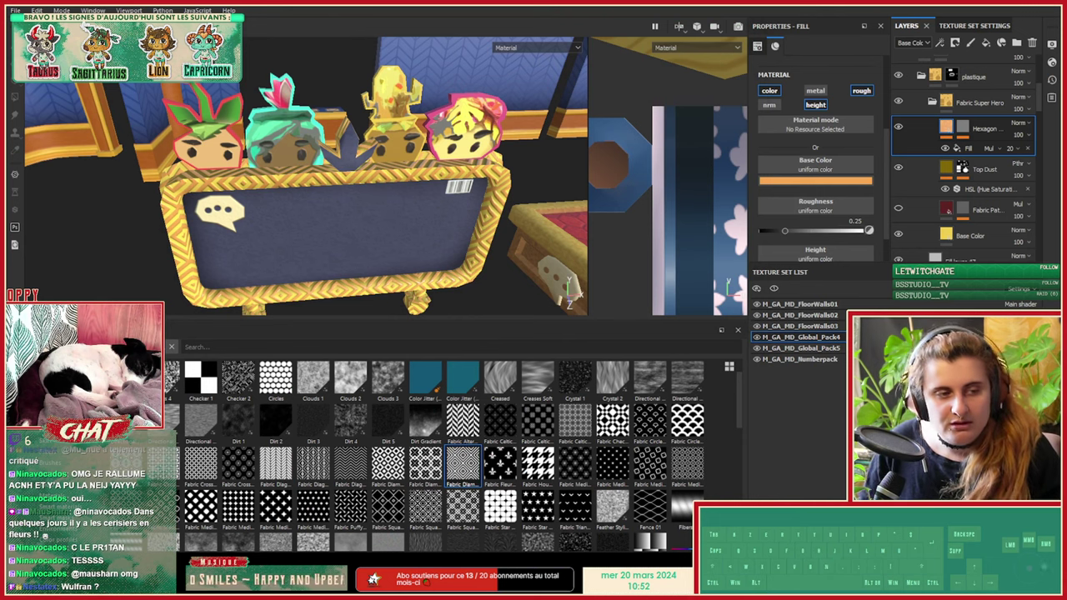
{"action": "left_click", "coordinate": [130, 581]}
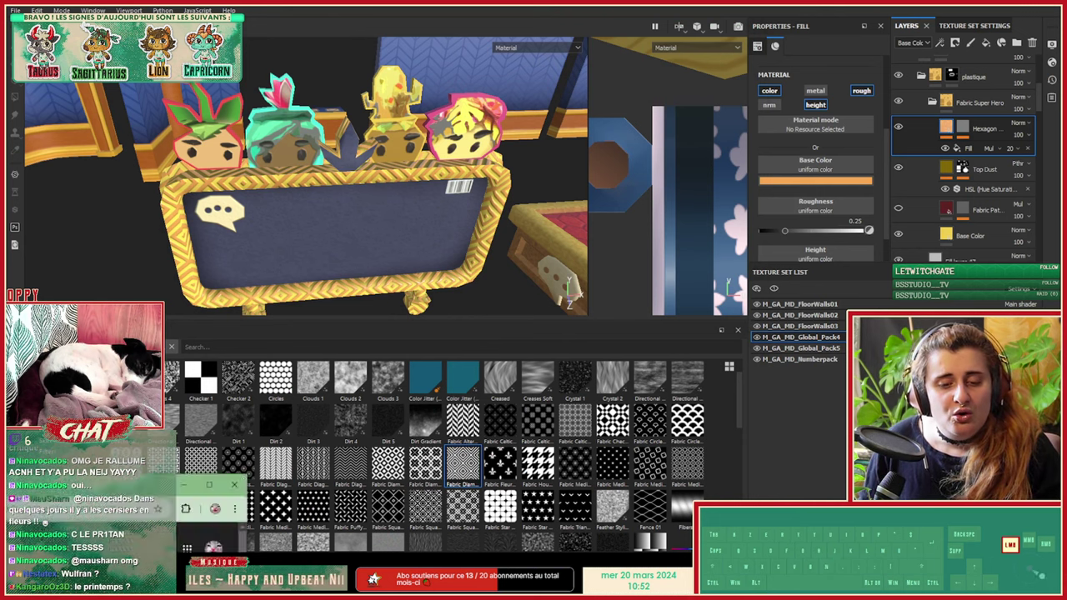
{"action": "left_click", "coordinate": [92, 510]}
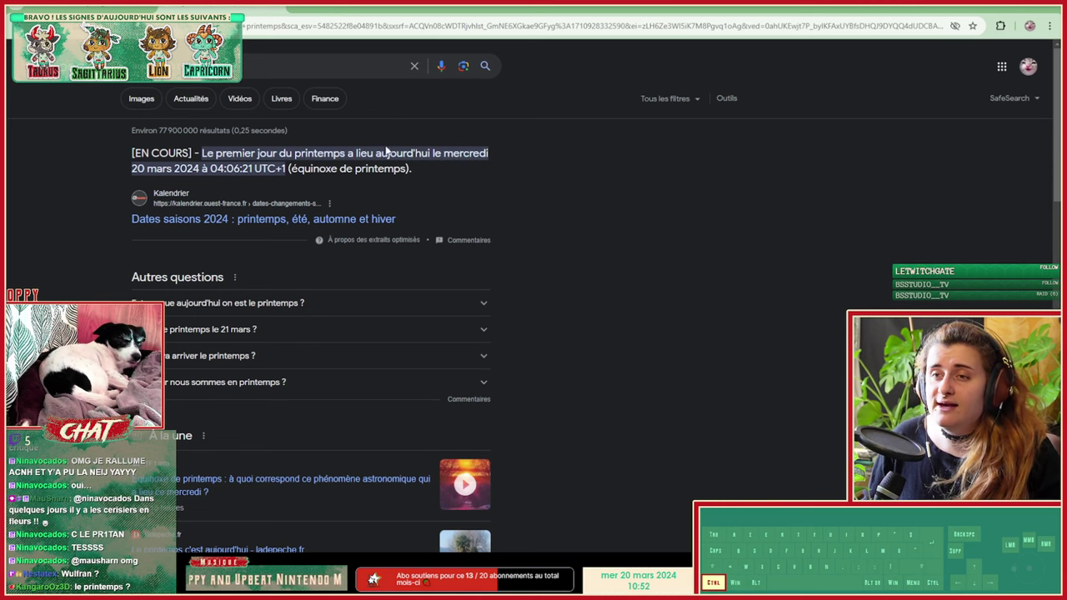
{"action": "scroll", "coordinate": [426, 240], "scroll_direction": "up", "scroll_amount": 5, "text": "ctrl"}
{"action": "scroll", "coordinate": [490, 254], "scroll_direction": "down", "scroll_amount": 1, "text": "ctrl"}
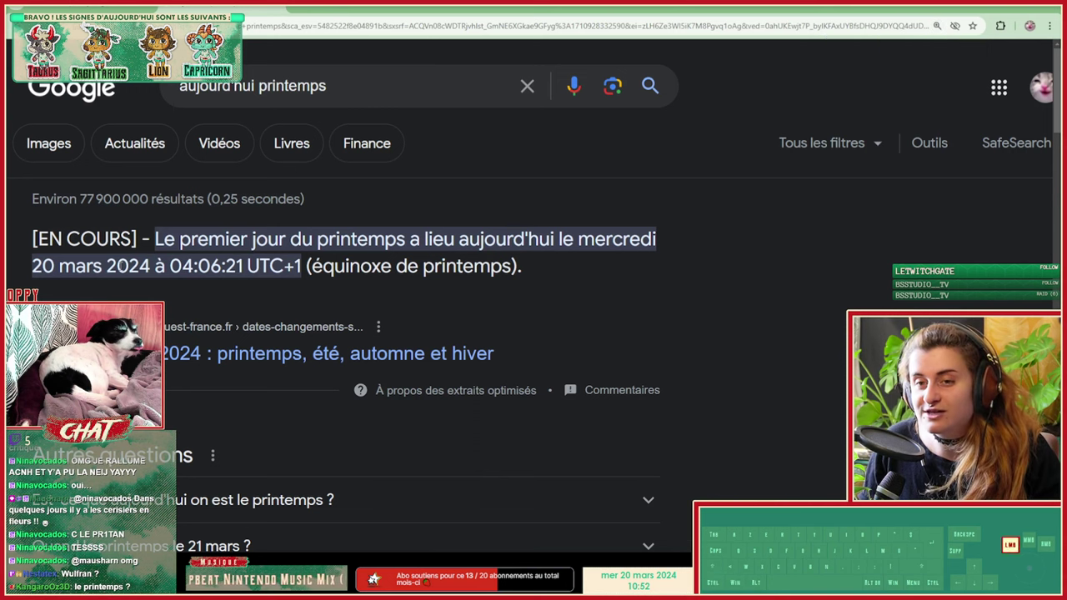
{"action": "left_click_drag", "start_coordinate": [286, 265], "coordinate": [221, 260]}
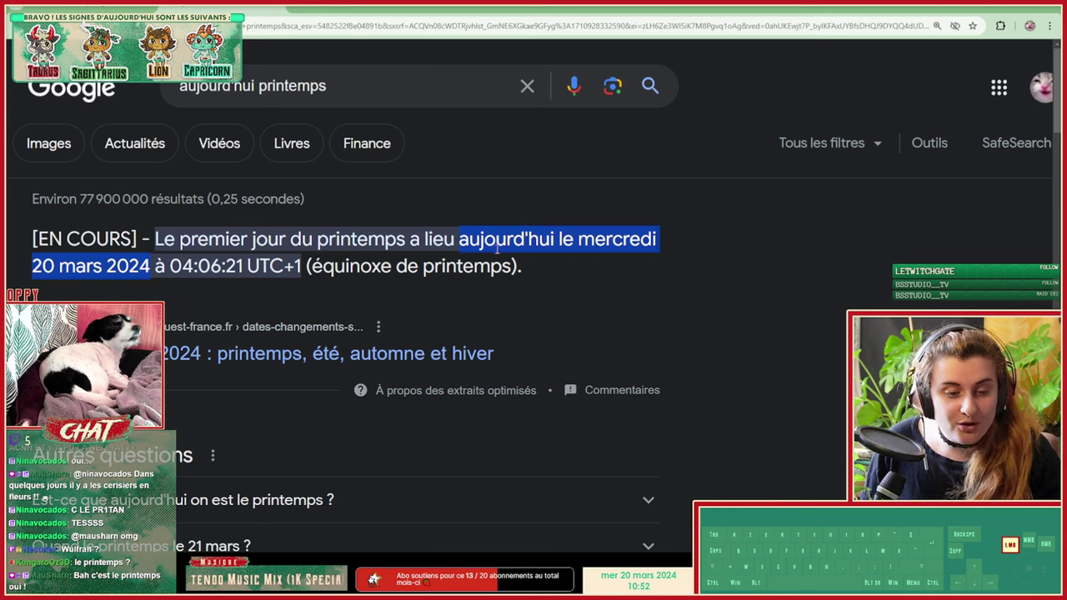
{"action": "left_click_drag", "start_coordinate": [332, 240], "coordinate": [251, 241]}
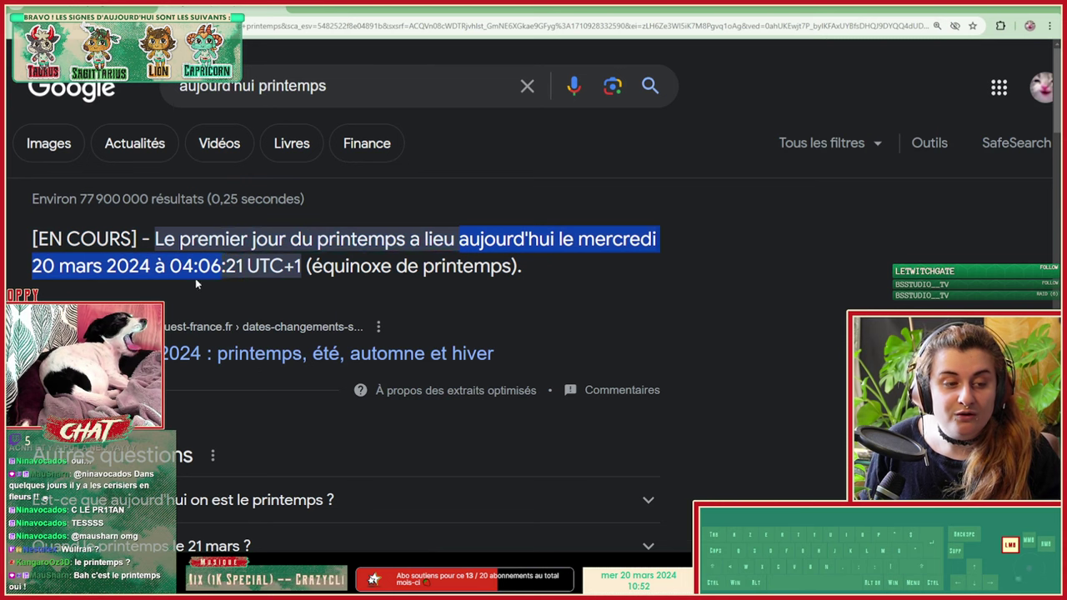
{"action": "left_click_drag", "start_coordinate": [195, 284], "coordinate": [265, 255]}
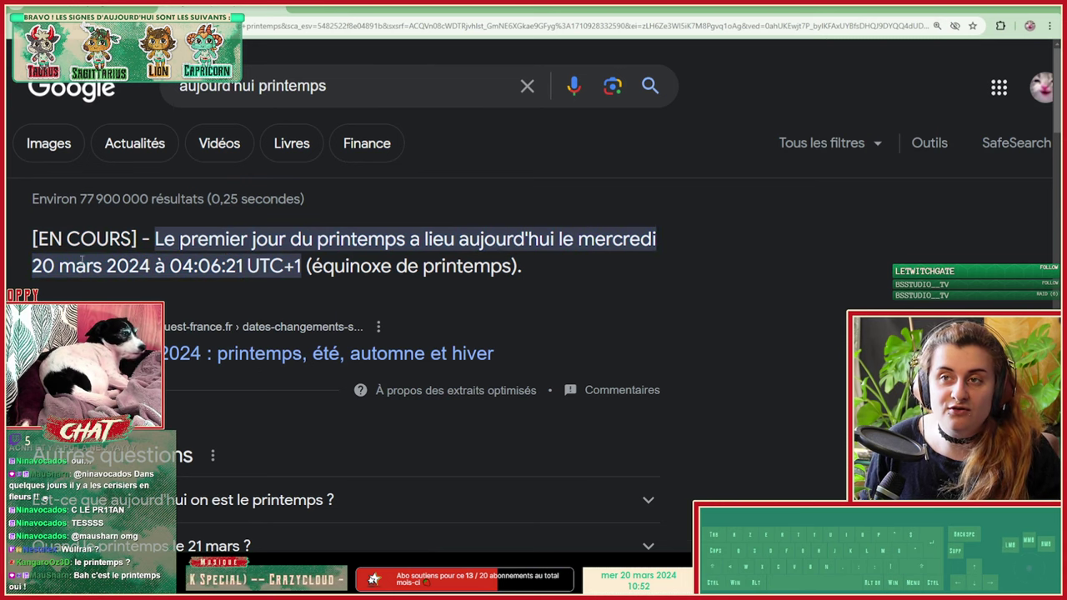
{"action": "left_click", "coordinate": [275, 10]}
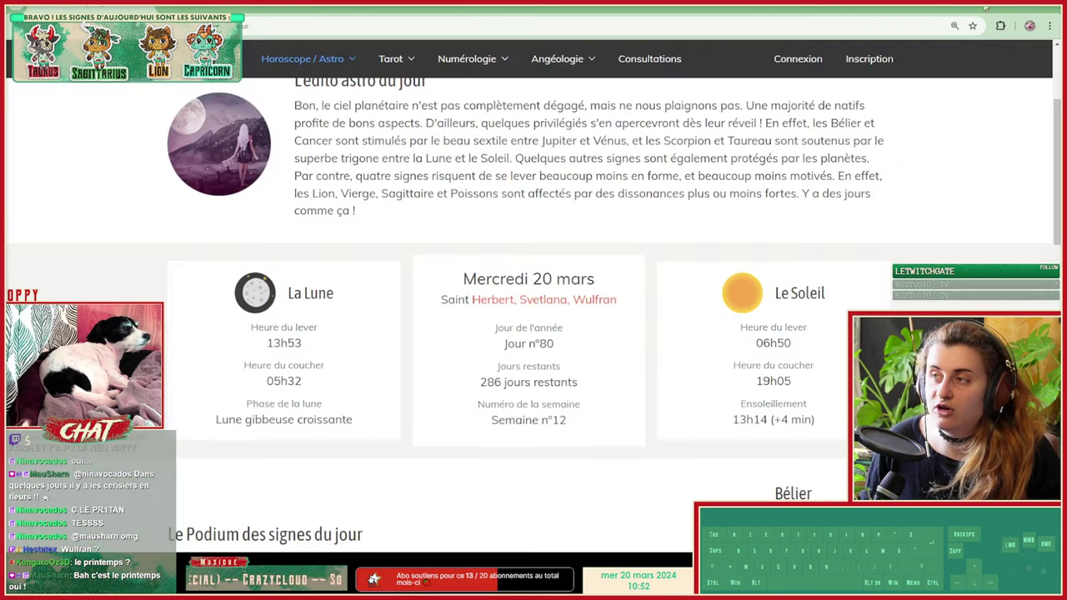
Step: Switch back to Substance 3D Painter and inspect the recoloured frame's upper corner beside the barcode
{"action": "key", "text": "alt+Tab"}
{"action": "left_click_drag", "start_coordinate": [447, 246], "coordinate": [328, 216], "text": "alt"}
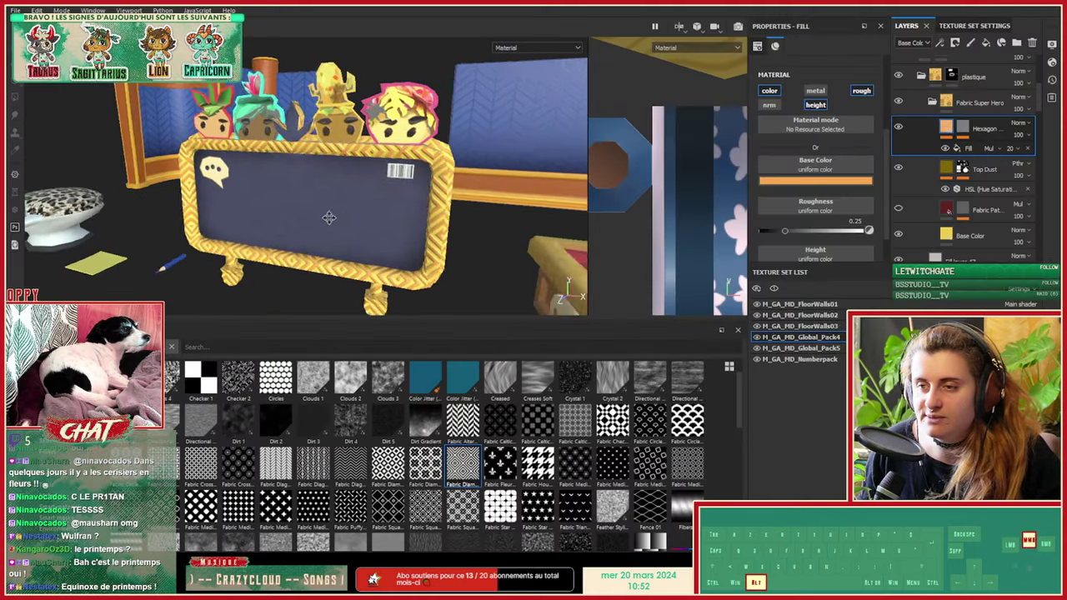
{"action": "middle_click_drag", "start_coordinate": [328, 216], "coordinate": [234, 207], "text": "alt"}
{"action": "right_click_drag", "start_coordinate": [233, 206], "coordinate": [442, 177], "text": "alt"}
{"action": "right_click_drag", "start_coordinate": [314, 153], "coordinate": [220, 148], "text": "alt"}
{"action": "left_click_drag", "start_coordinate": [220, 147], "coordinate": [536, 223], "text": "alt"}
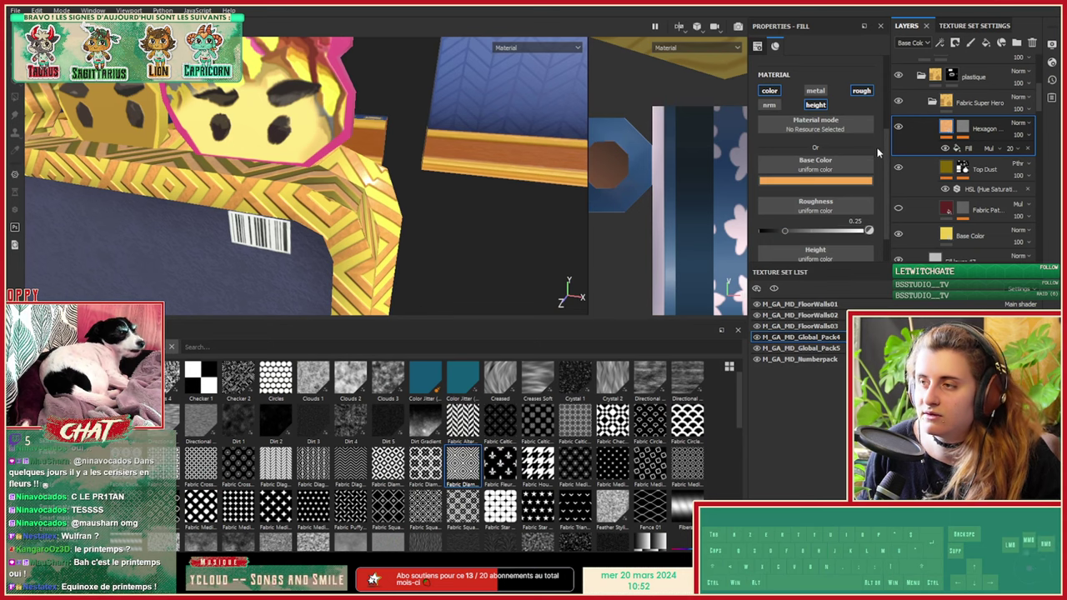
Step: Set the height of the Hexagon pattern layer to 0.0265
{"action": "scroll", "coordinate": [816, 183], "scroll_direction": "down", "scroll_amount": 1}
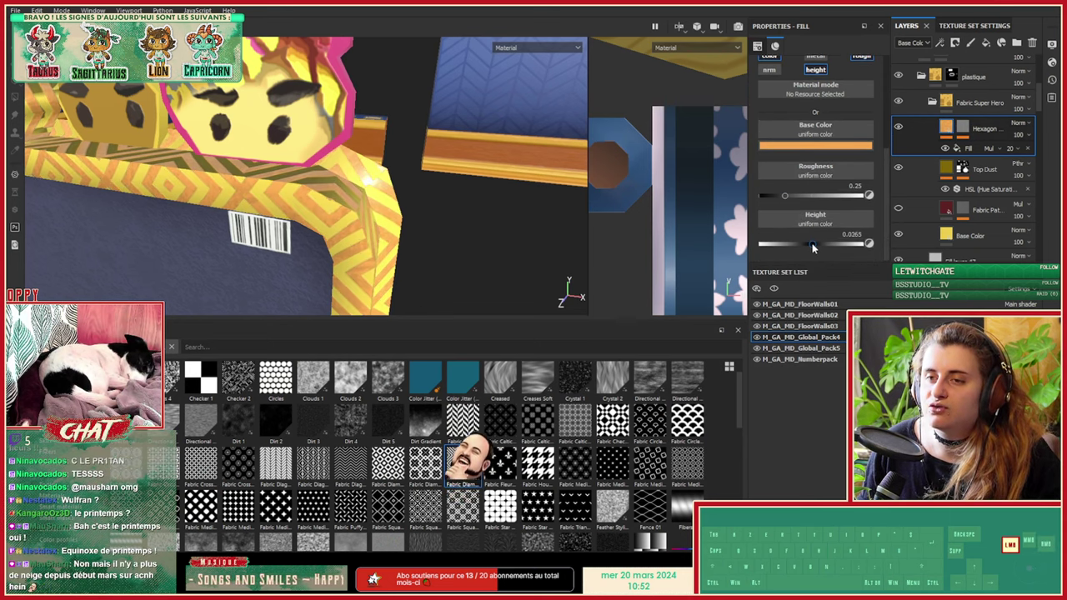
{"action": "left_click_drag", "start_coordinate": [500, 188], "coordinate": [417, 218], "text": "alt"}
{"action": "right_click_drag", "start_coordinate": [416, 218], "coordinate": [333, 205], "text": "alt"}
{"action": "left_click_drag", "start_coordinate": [434, 196], "coordinate": [495, 224], "text": "alt"}
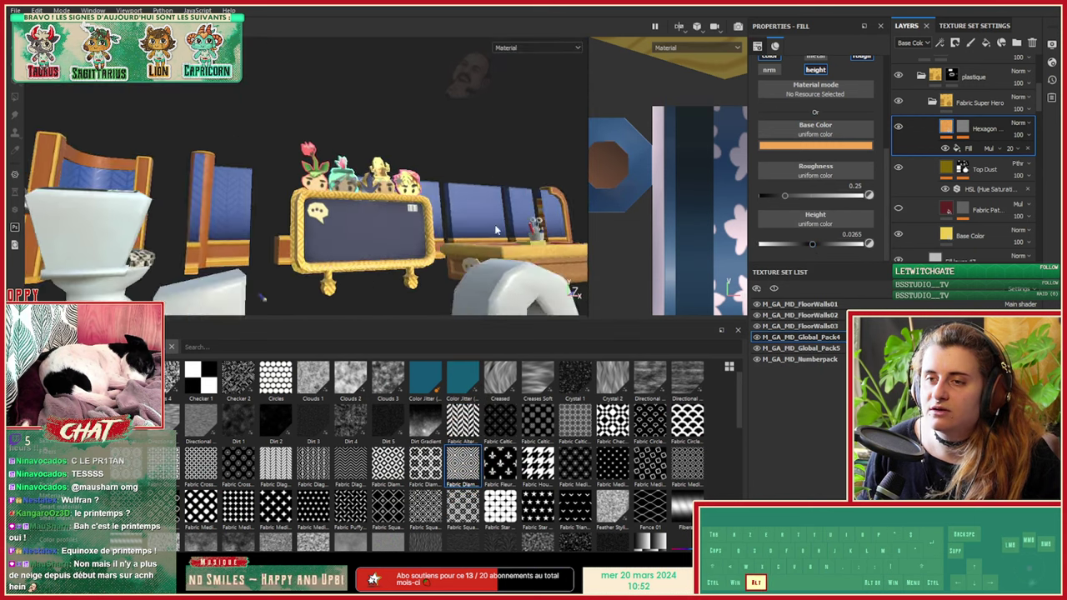
Step: Examine the board's patterned frame from afar and up close, including the underside and the rounded feet
{"action": "middle_click_drag", "start_coordinate": [494, 224], "coordinate": [316, 216], "text": "alt"}
{"action": "right_click_drag", "start_coordinate": [467, 212], "coordinate": [408, 200], "text": "alt"}
{"action": "middle_click_drag", "start_coordinate": [408, 200], "coordinate": [279, 185], "text": "alt"}
{"action": "left_click_drag", "start_coordinate": [280, 185], "coordinate": [302, 188], "text": "alt"}
{"action": "right_click_drag", "start_coordinate": [150, 212], "coordinate": [186, 218], "text": "alt"}
{"action": "middle_click_drag", "start_coordinate": [184, 219], "coordinate": [210, 247], "text": "alt"}
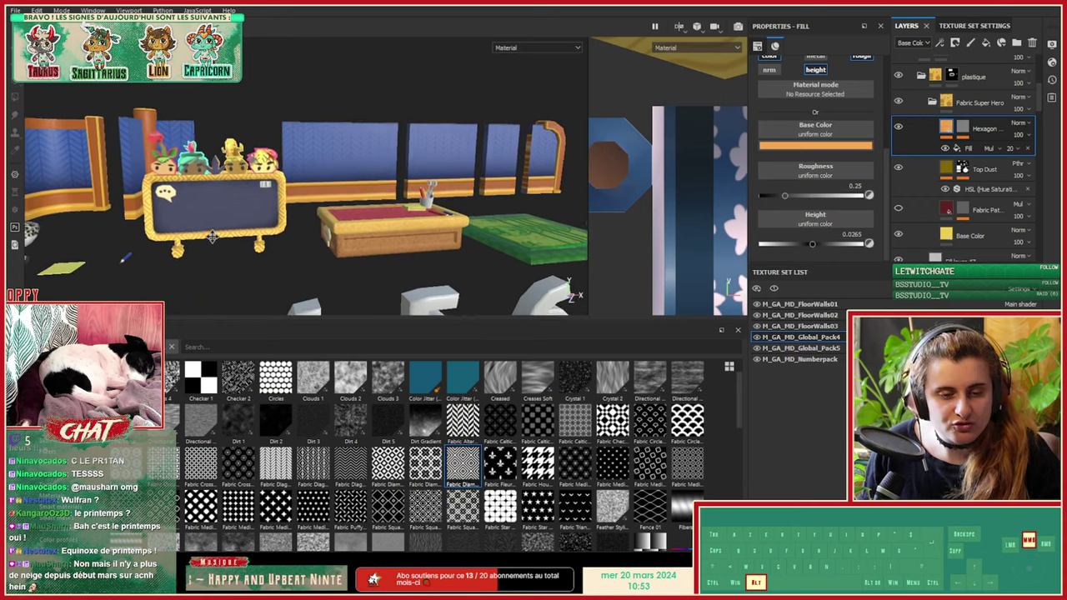
{"action": "left_click_drag", "start_coordinate": [210, 247], "coordinate": [197, 237], "text": "alt"}
{"action": "right_click_drag", "start_coordinate": [75, 213], "coordinate": [142, 208], "text": "alt"}
{"action": "left_click_drag", "start_coordinate": [142, 211], "coordinate": [274, 199], "text": "alt"}
{"action": "middle_click_drag", "start_coordinate": [275, 198], "coordinate": [223, 174], "text": "alt"}
{"action": "right_click_drag", "start_coordinate": [195, 174], "coordinate": [240, 192], "text": "alt"}
{"action": "left_click_drag", "start_coordinate": [240, 195], "coordinate": [342, 206], "text": "alt"}
{"action": "right_click_drag", "start_coordinate": [343, 202], "coordinate": [297, 220], "text": "alt"}
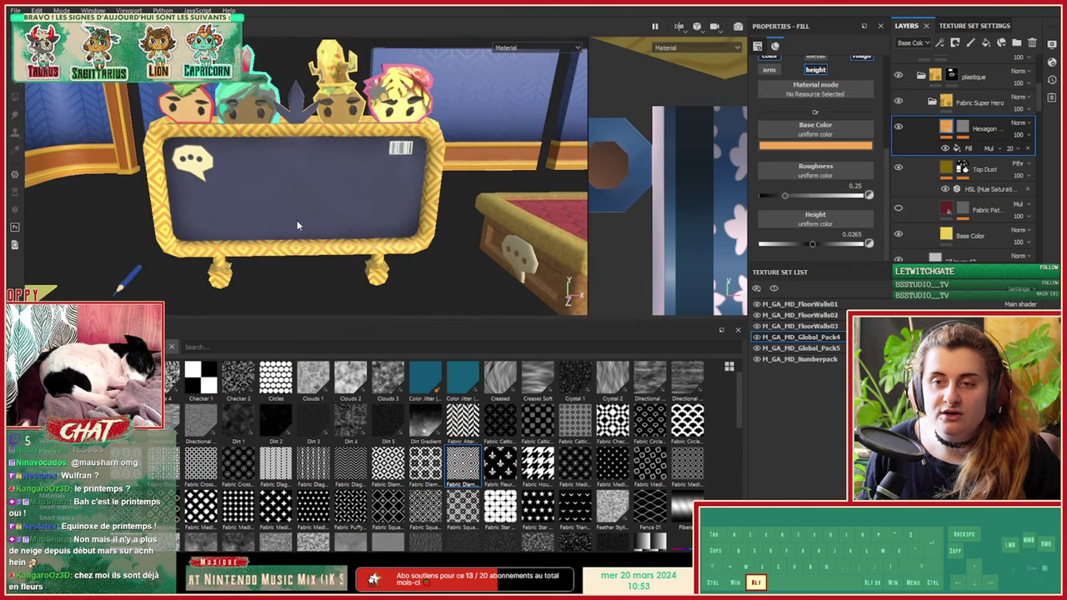
{"action": "left_click_drag", "start_coordinate": [258, 216], "coordinate": [267, 229], "text": "alt"}
{"action": "middle_click_drag", "start_coordinate": [267, 229], "coordinate": [265, 113], "text": "alt"}
{"action": "right_click_drag", "start_coordinate": [265, 113], "coordinate": [517, 200], "text": "alt"}
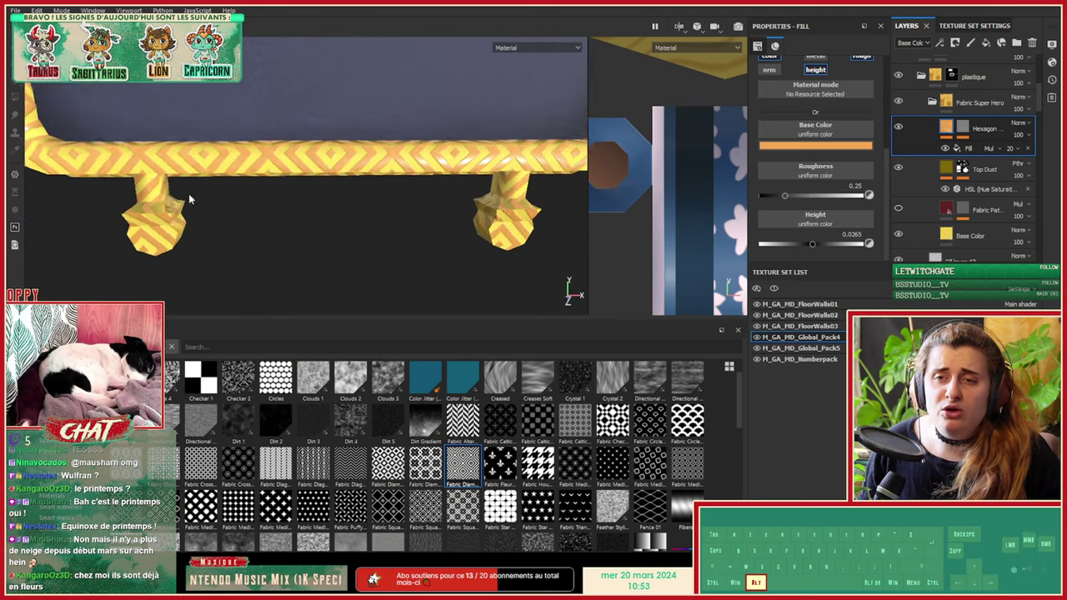
{"action": "middle_click_drag", "start_coordinate": [186, 202], "coordinate": [305, 155], "text": "alt"}
{"action": "right_click_drag", "start_coordinate": [307, 156], "coordinate": [498, 211], "text": "alt"}
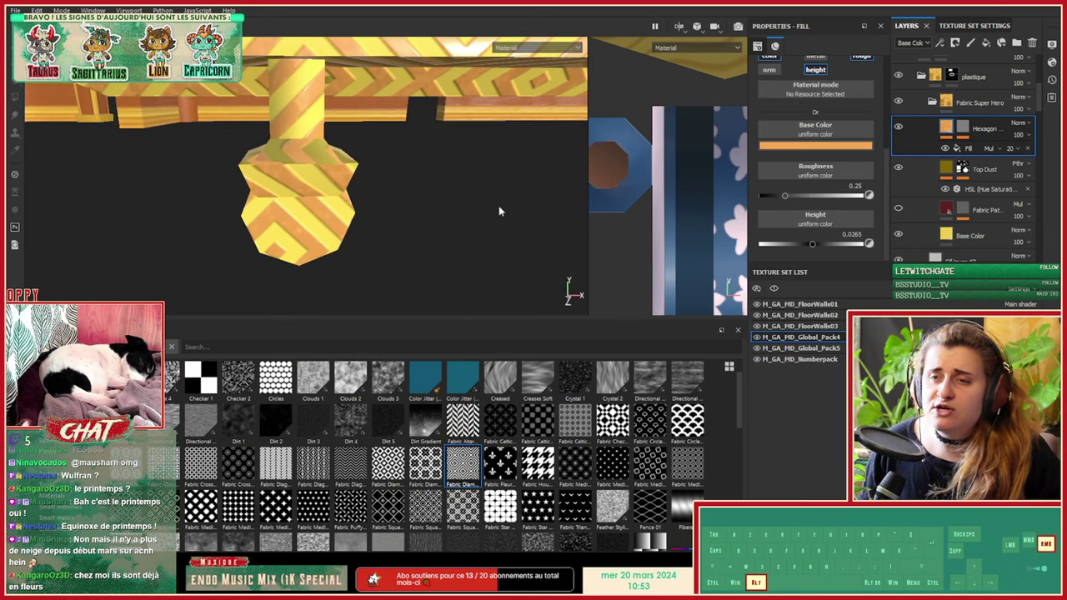
{"action": "left_click", "coordinate": [963, 125]}
{"action": "right_click", "coordinate": [963, 125]}
{"action": "left_click", "coordinate": [948, 331]}
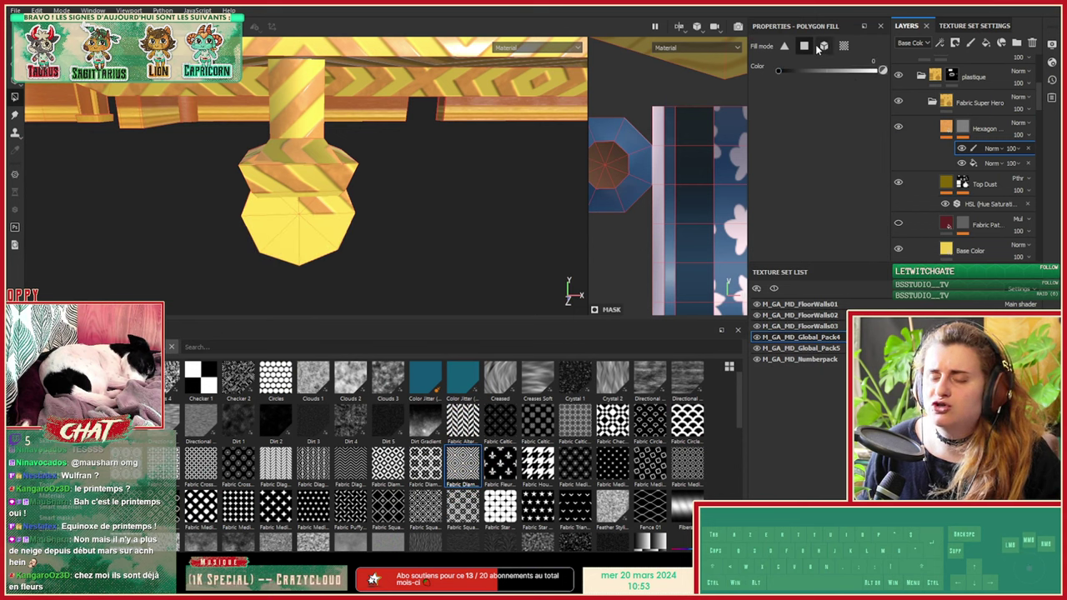
{"action": "key", "text": "ctrl+z"}
{"action": "key", "text": "ctrl+z"}
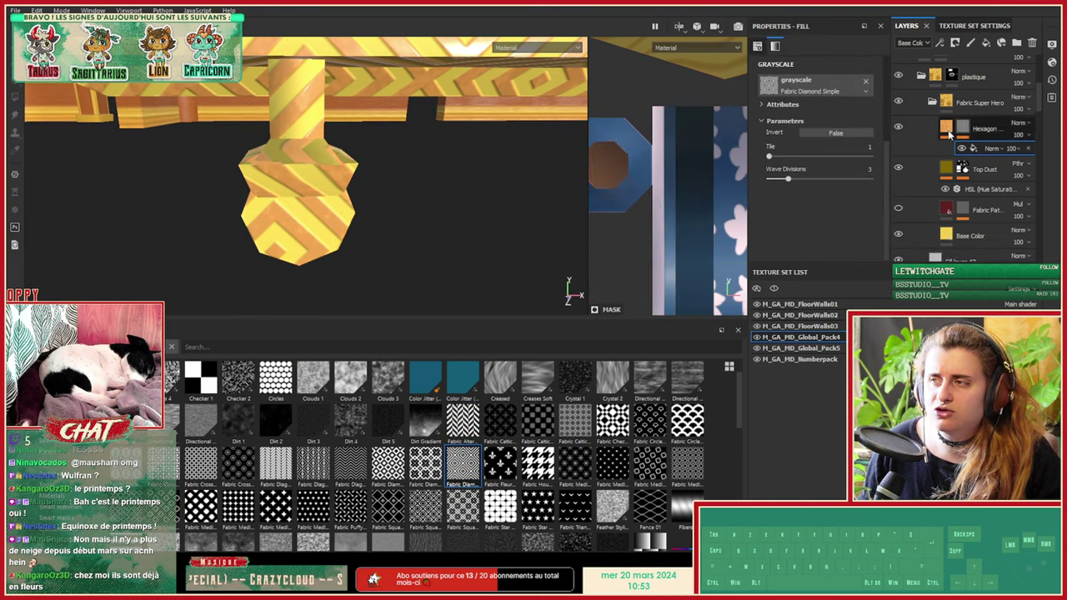
Step: Collapse the Fabric Super Hero folder and select the mask of the plastique folder
{"action": "left_click", "coordinate": [947, 101]}
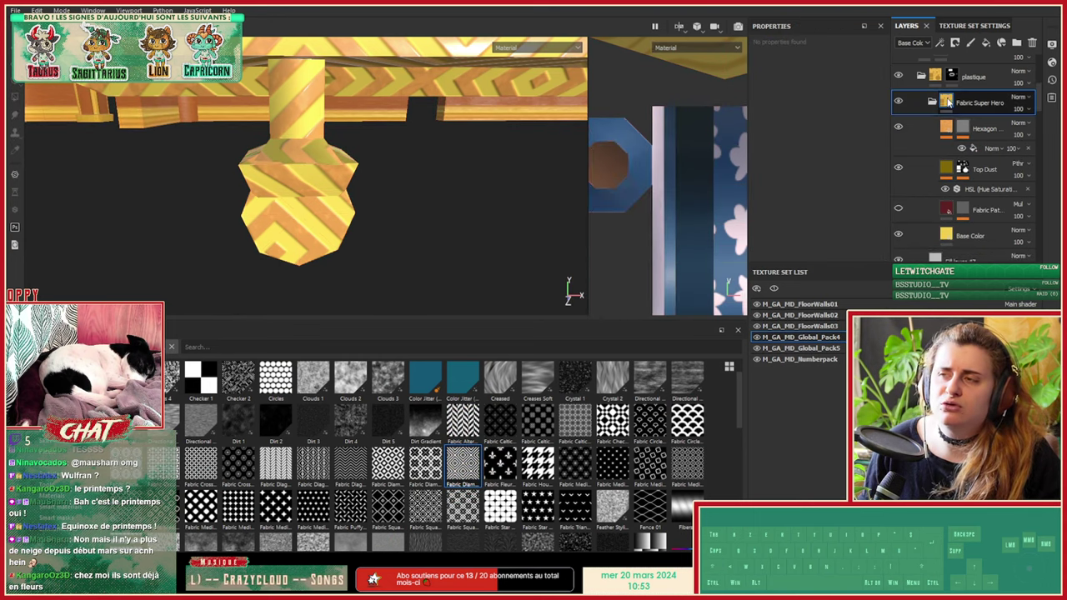
{"action": "left_click", "coordinate": [932, 102]}
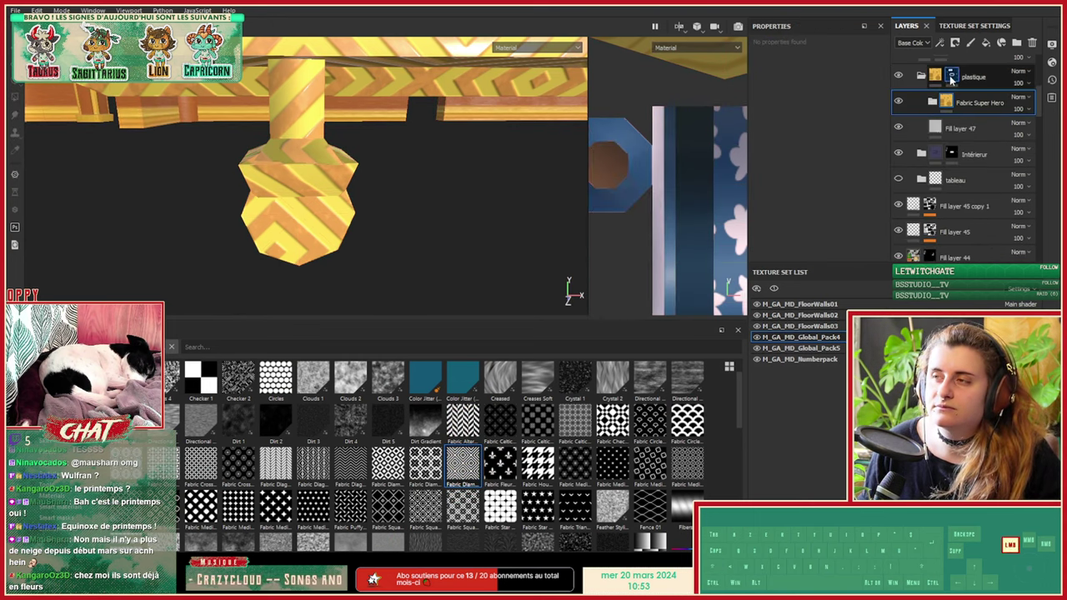
{"action": "left_click", "coordinate": [951, 76]}
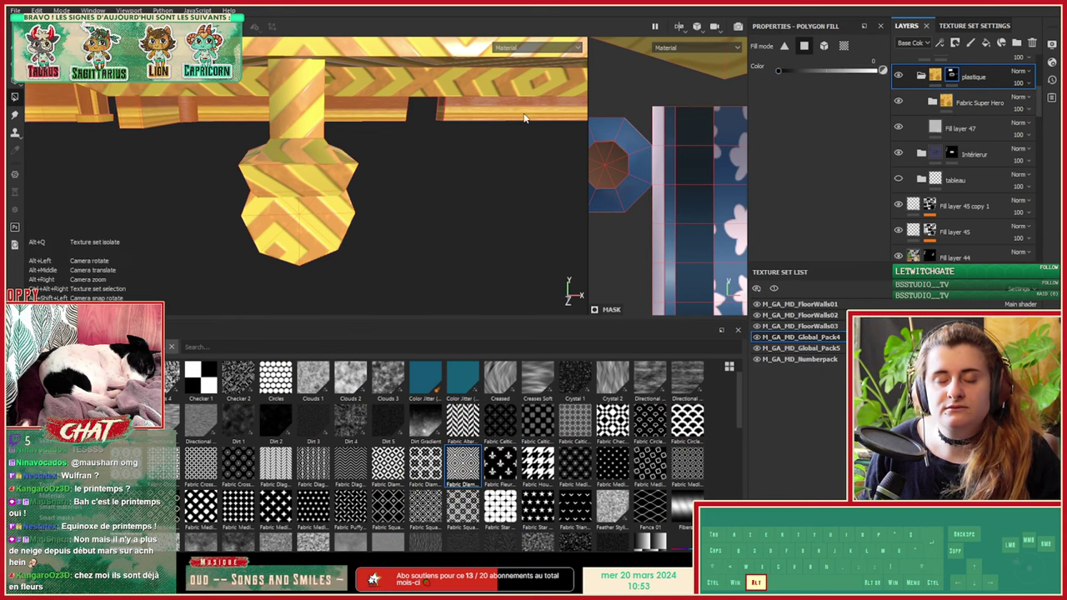
Step: Examine the finished board within the whole set and the blank 0 and 1 number models in front of it
{"action": "right_click_drag", "start_coordinate": [524, 118], "coordinate": [69, 98], "text": "alt"}
{"action": "middle_click_drag", "start_coordinate": [422, 89], "coordinate": [201, 237], "text": "alt"}
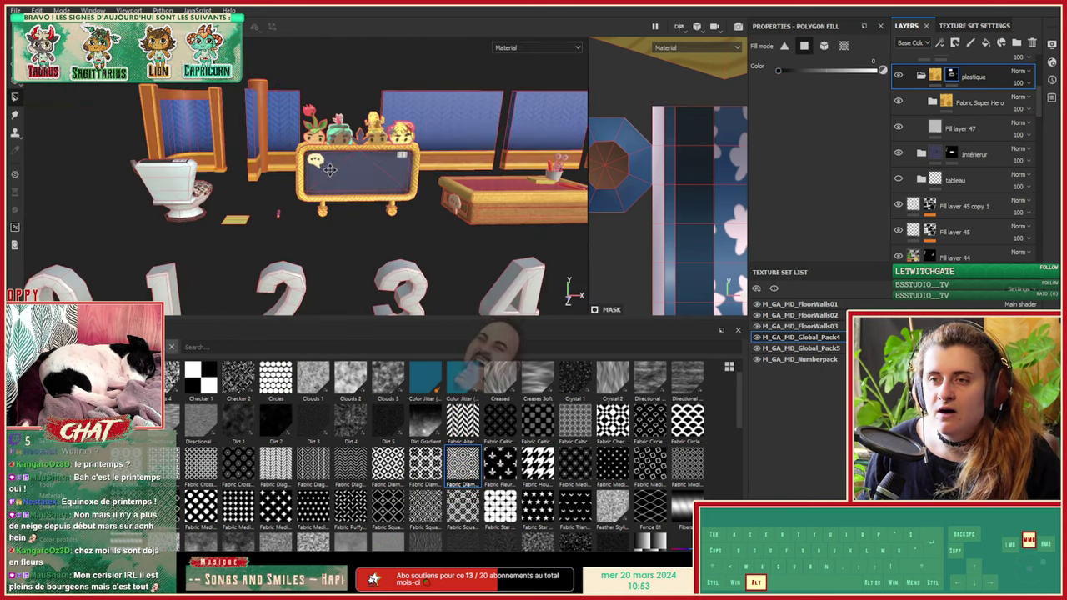
{"action": "right_click_drag", "start_coordinate": [283, 219], "coordinate": [539, 211], "text": "alt"}
{"action": "right_click_drag", "start_coordinate": [200, 216], "coordinate": [392, 217], "text": "alt"}
{"action": "mouse_move", "coordinate": [392, 217]}
{"action": "left_mouse_down", "text": "alt"}
{"action": "mouse_move", "coordinate": [108, 196]}
{"action": "mouse_move", "coordinate": [350, 267]}
{"action": "mouse_move", "coordinate": [130, 200]}
{"action": "mouse_move", "coordinate": [393, 222]}
{"action": "left_mouse_up", "text": "alt"}
{"action": "middle_click_drag", "start_coordinate": [393, 222], "coordinate": [150, 242], "text": "alt"}
{"action": "left_click_drag", "start_coordinate": [150, 242], "coordinate": [145, 203], "text": "alt"}
{"action": "right_click_drag", "start_coordinate": [145, 203], "coordinate": [262, 243], "text": "alt"}
{"action": "middle_click_drag", "start_coordinate": [262, 243], "coordinate": [407, 158], "text": "alt"}
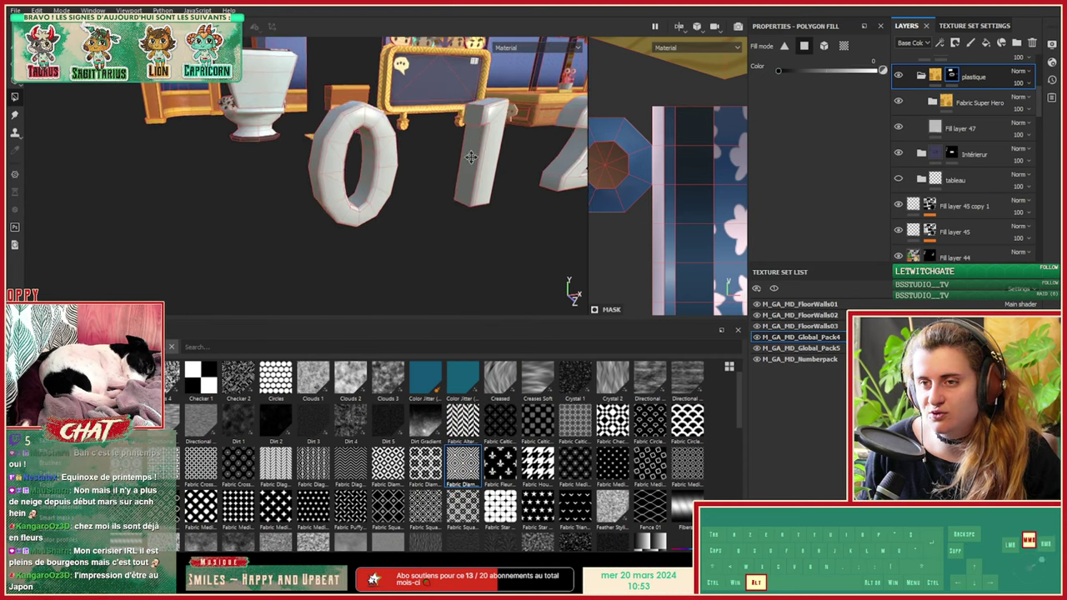
{"action": "left_click_drag", "start_coordinate": [407, 159], "coordinate": [379, 163], "text": "alt"}
{"action": "right_click_drag", "start_coordinate": [379, 163], "coordinate": [415, 169], "text": "alt"}
{"action": "left_click_drag", "start_coordinate": [415, 165], "coordinate": [416, 169], "text": "alt"}
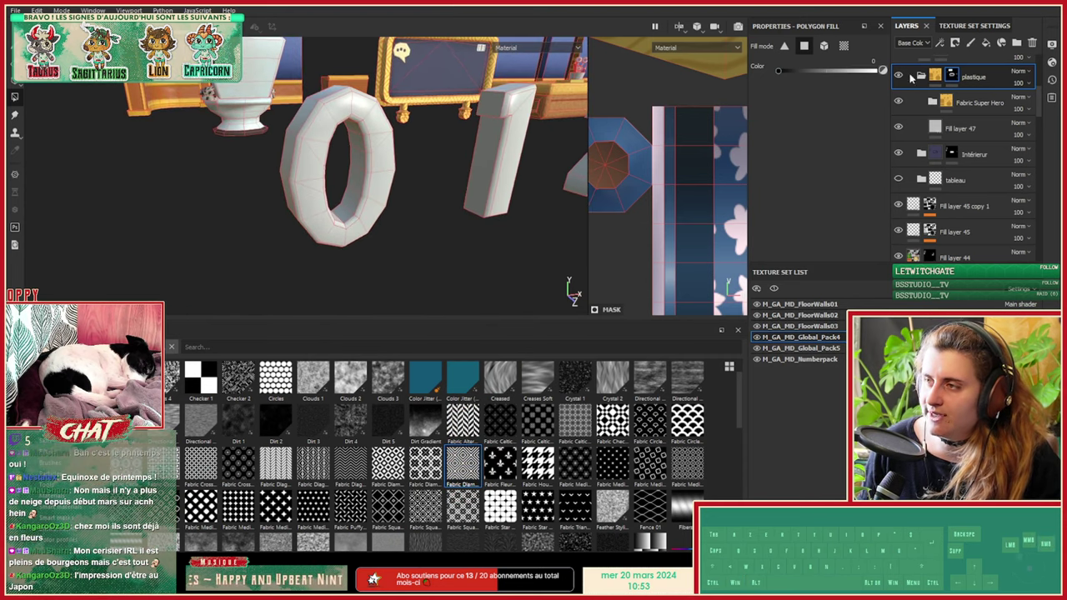
Step: Collapse the plastique folder, display only the Base Color channel and inspect the untextured numbers among the surrounding props
{"action": "left_click_drag", "start_coordinate": [546, 100], "coordinate": [504, 196], "text": "alt"}
{"action": "middle_click_drag", "start_coordinate": [499, 50], "coordinate": [325, 341], "text": "alt"}
{"action": "left_click_drag", "start_coordinate": [373, 202], "coordinate": [354, 219], "text": "alt"}
{"action": "key", "text": "c"}
{"action": "right_click_drag", "start_coordinate": [354, 219], "coordinate": [185, 177], "text": "alt"}
{"action": "left_click_drag", "start_coordinate": [275, 228], "coordinate": [235, 238], "text": "alt"}
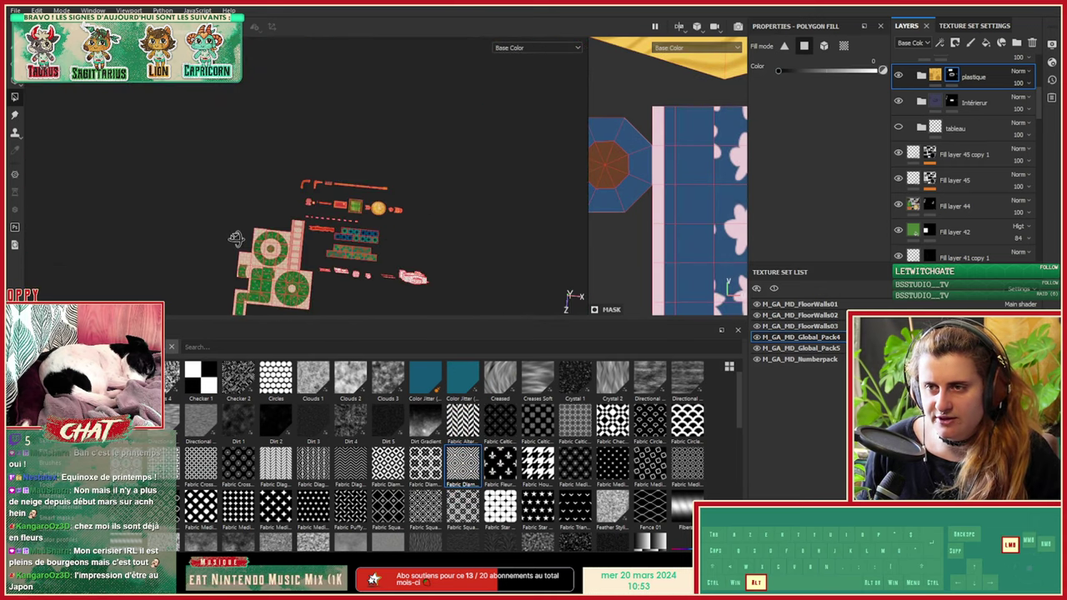
{"action": "right_click_drag", "start_coordinate": [237, 224], "coordinate": [659, 254], "text": "alt"}
{"action": "middle_click_drag", "start_coordinate": [383, 181], "coordinate": [291, 241], "text": "alt"}
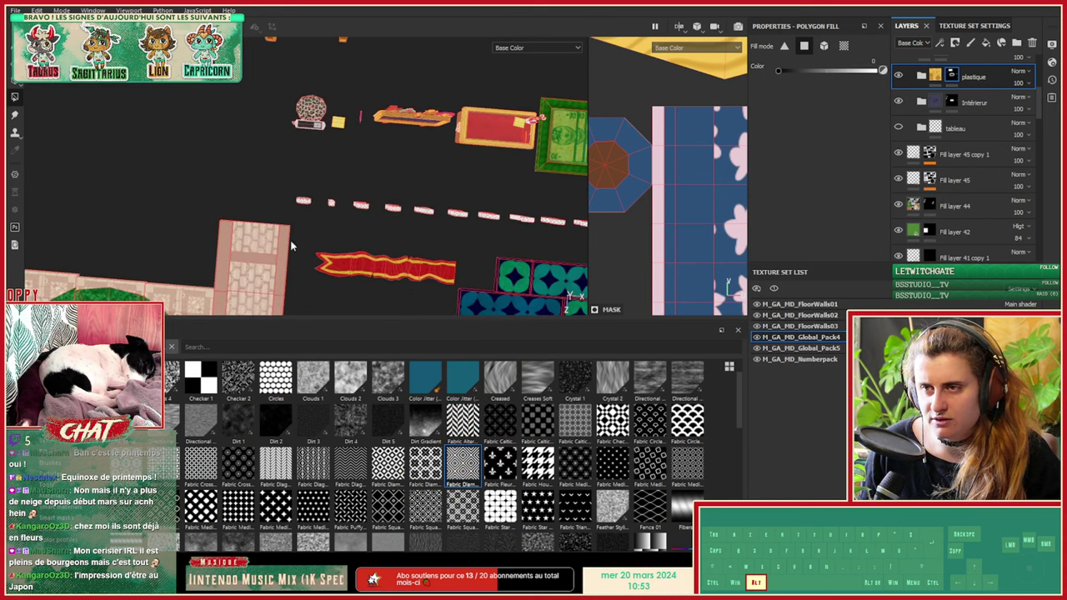
{"action": "mouse_move", "coordinate": [290, 240]}
{"action": "left_mouse_down", "text": "alt"}
{"action": "mouse_move", "coordinate": [329, 197]}
{"action": "mouse_move", "coordinate": [412, 177]}
{"action": "mouse_move", "coordinate": [347, 119]}
{"action": "mouse_move", "coordinate": [396, 258]}
{"action": "mouse_move", "coordinate": [265, 245]}
{"action": "left_mouse_up", "text": "alt"}
{"action": "right_click_drag", "start_coordinate": [264, 245], "coordinate": [500, 257], "text": "alt"}
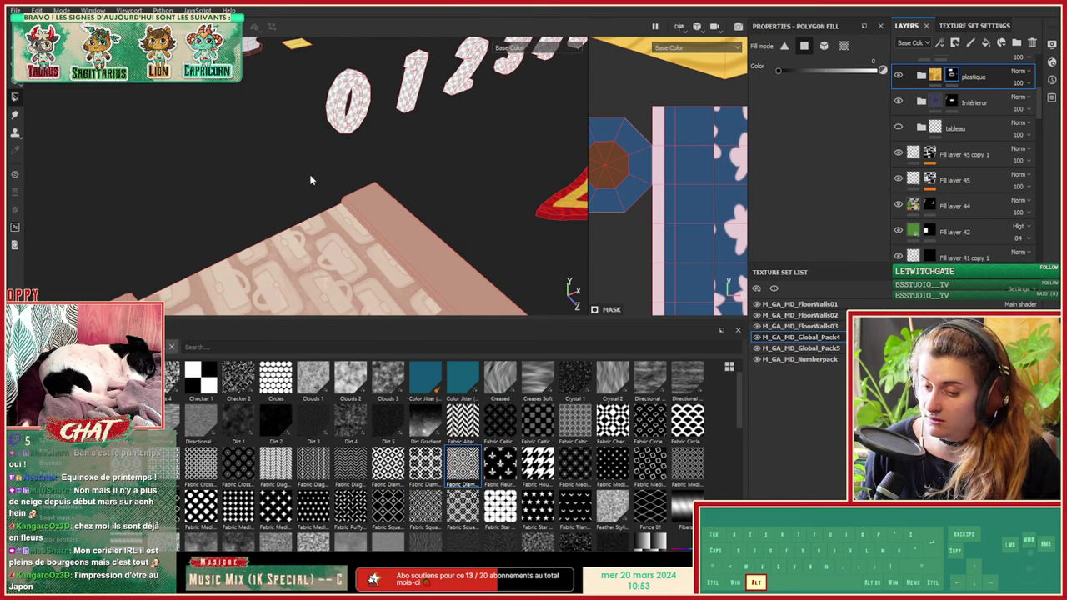
{"action": "middle_click_drag", "start_coordinate": [346, 134], "coordinate": [327, 216], "text": "alt"}
{"action": "mouse_move", "coordinate": [327, 216]}
{"action": "left_mouse_down", "text": "alt"}
{"action": "mouse_move", "coordinate": [293, 218]}
{"action": "mouse_move", "coordinate": [197, 152]}
{"action": "mouse_move", "coordinate": [503, 251]}
{"action": "left_mouse_up", "text": "alt"}
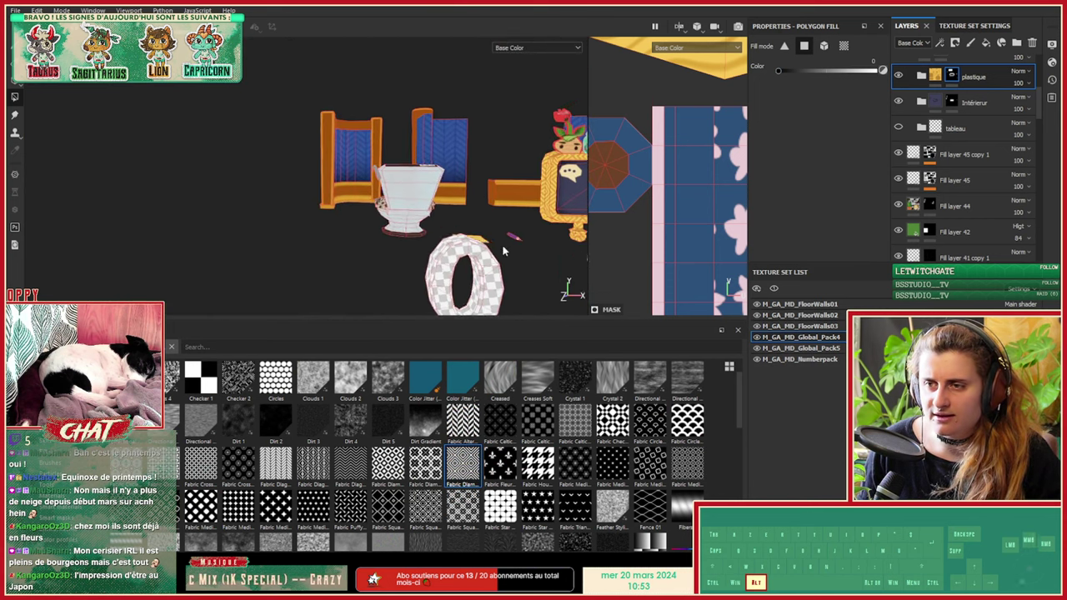
{"action": "middle_click_drag", "start_coordinate": [503, 251], "coordinate": [417, 194], "text": "alt"}
{"action": "right_click_drag", "start_coordinate": [417, 193], "coordinate": [470, 215], "text": "alt"}
{"action": "middle_click_drag", "start_coordinate": [469, 215], "coordinate": [346, 182], "text": "alt"}
{"action": "mouse_move", "coordinate": [346, 182]}
{"action": "right_mouse_down", "text": "alt"}
{"action": "mouse_move", "coordinate": [139, 197]}
{"action": "mouse_move", "coordinate": [282, 170]}
{"action": "mouse_move", "coordinate": [300, 231]}
{"action": "mouse_move", "coordinate": [348, 238]}
{"action": "mouse_move", "coordinate": [491, 186]}
{"action": "right_mouse_up", "text": "alt"}
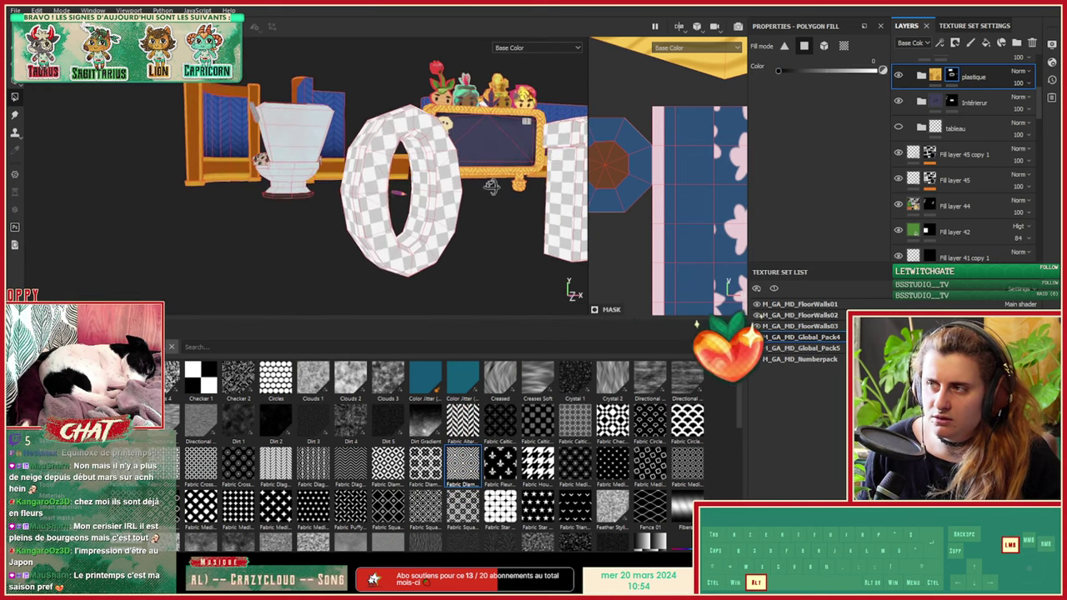
{"action": "left_click_drag", "start_coordinate": [491, 186], "coordinate": [495, 191], "text": "alt"}
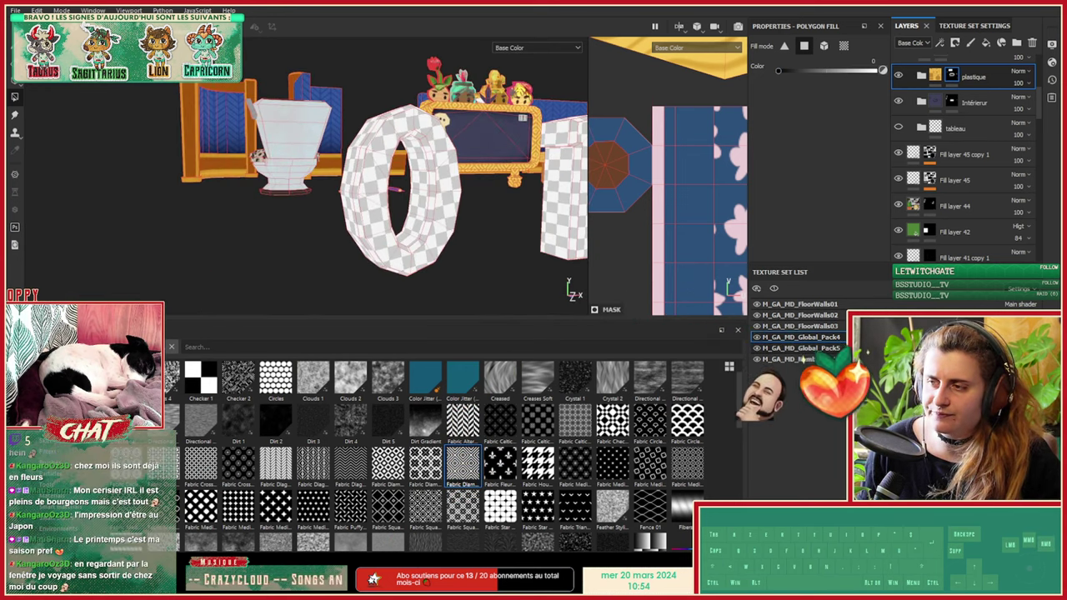
Step: Open the M_GA_MD_Numberpack texture set and create two layer folders named Front and Back
{"action": "left_click", "coordinate": [804, 348]}
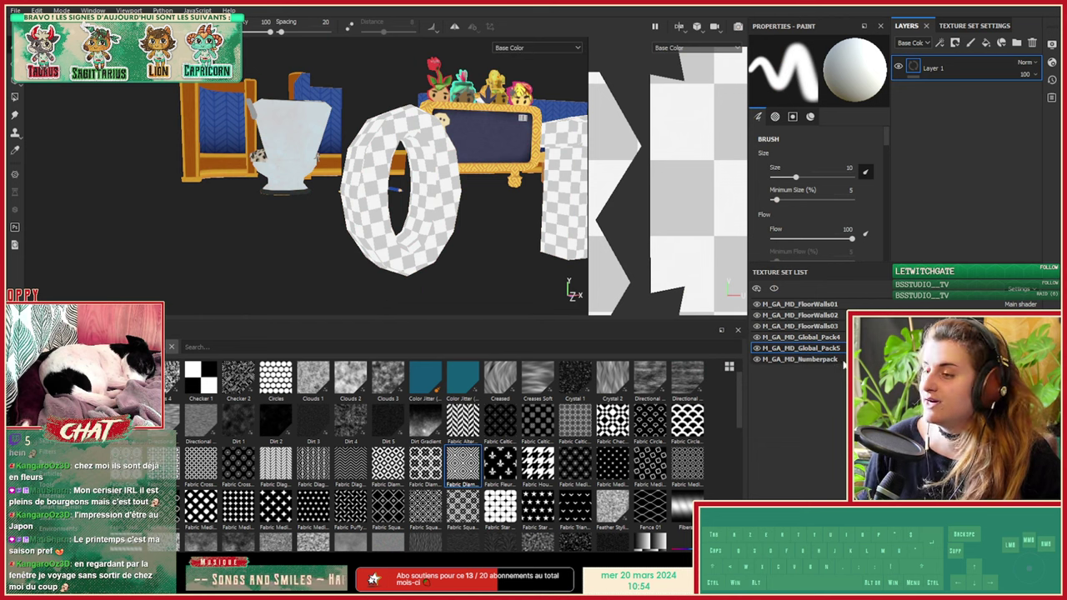
{"action": "left_click", "coordinate": [841, 360]}
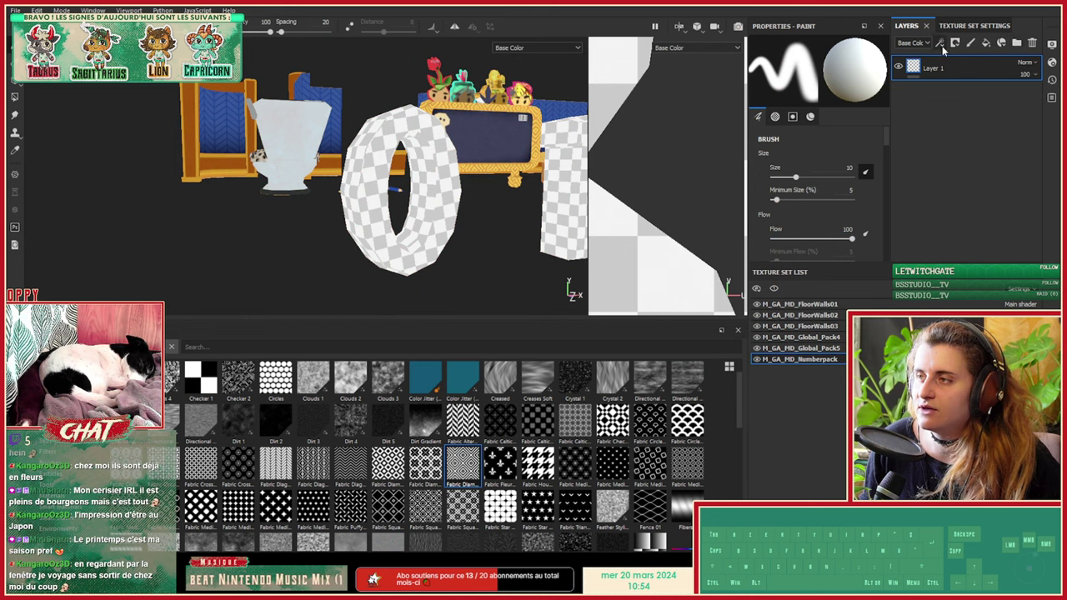
{"action": "left_click", "coordinate": [1016, 44]}
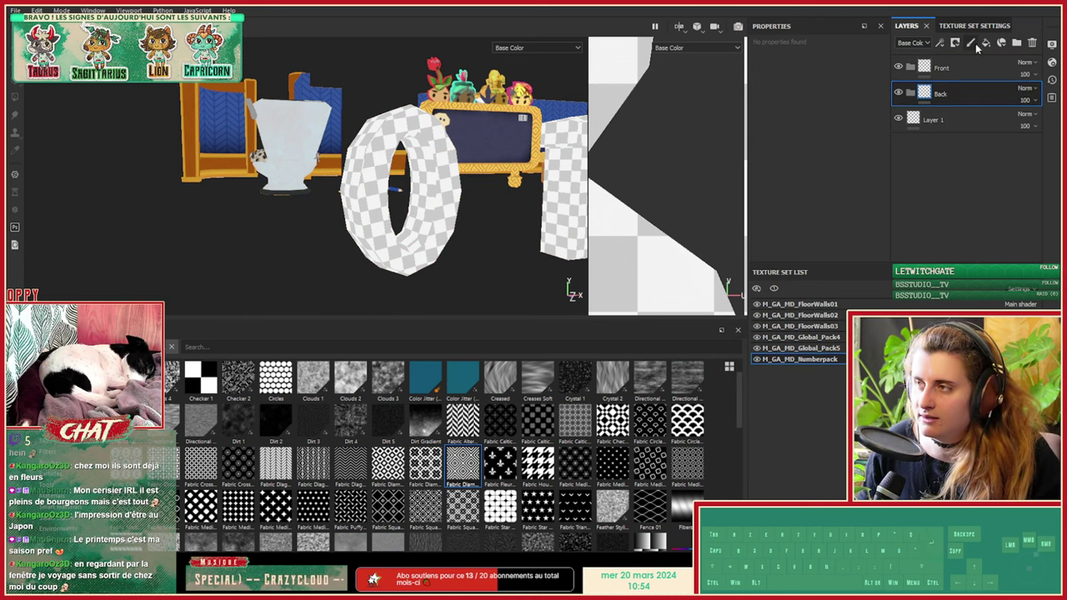
Step: Add a fill layer inside the Back folder and give it a dark navy blue base color
{"action": "left_click", "coordinate": [984, 44]}
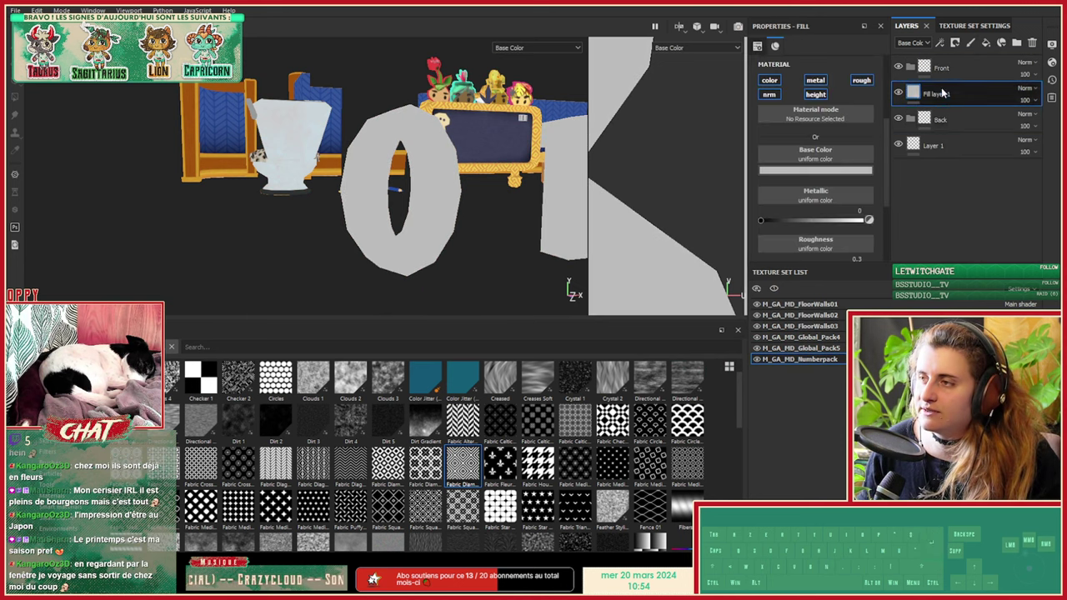
{"action": "left_click_drag", "start_coordinate": [946, 121], "coordinate": [944, 122]}
{"action": "left_click", "coordinate": [826, 172]}
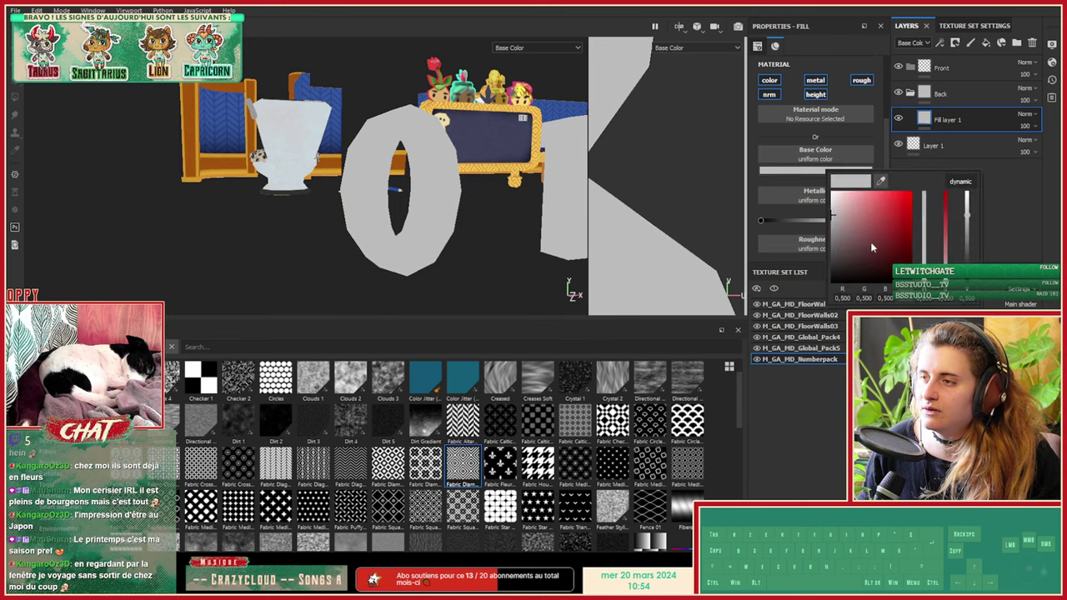
{"action": "left_click_drag", "start_coordinate": [871, 242], "coordinate": [921, 225]}
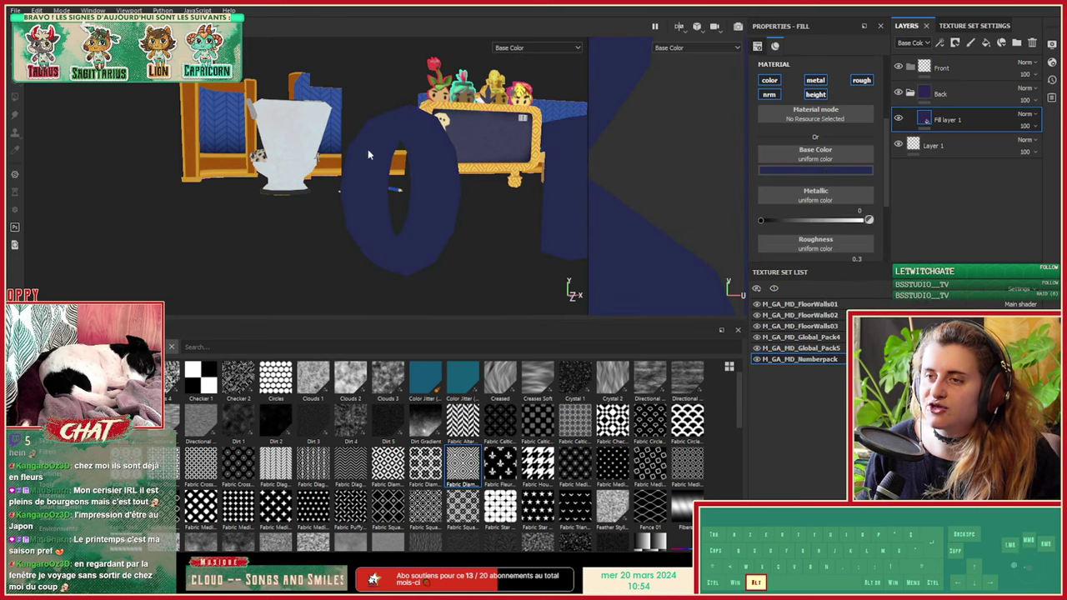
Step: Add a black mask with a paint effect to the Back folder
{"action": "left_click_drag", "start_coordinate": [368, 151], "coordinate": [539, 186], "text": "alt"}
{"action": "middle_click_drag", "start_coordinate": [539, 185], "coordinate": [460, 255], "text": "alt"}
{"action": "left_click_drag", "start_coordinate": [461, 255], "coordinate": [375, 235], "text": "alt"}
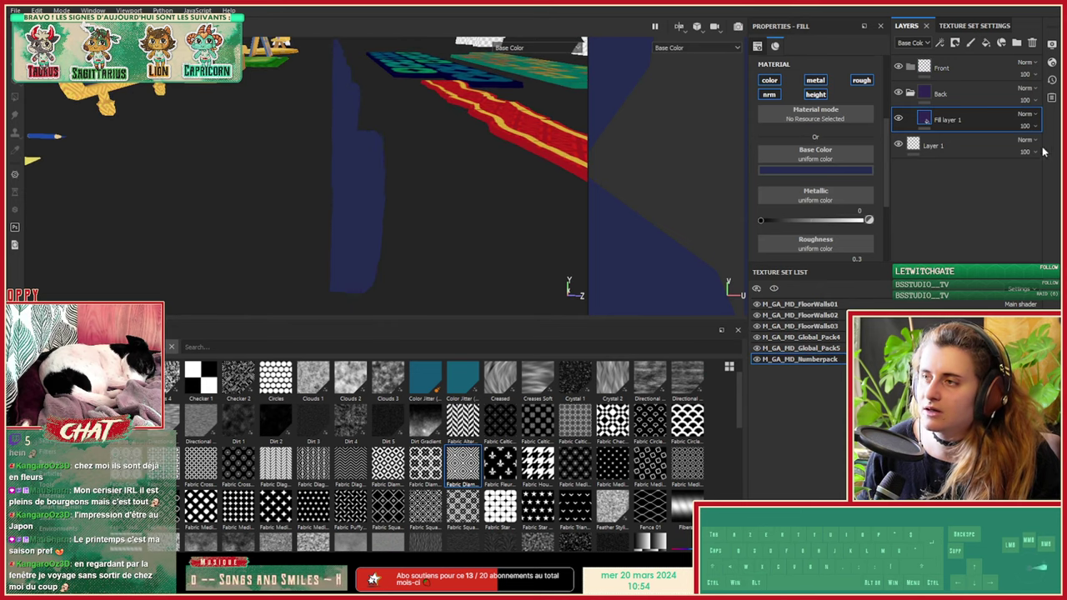
{"action": "right_click", "coordinate": [934, 94]}
{"action": "left_click", "coordinate": [945, 105]}
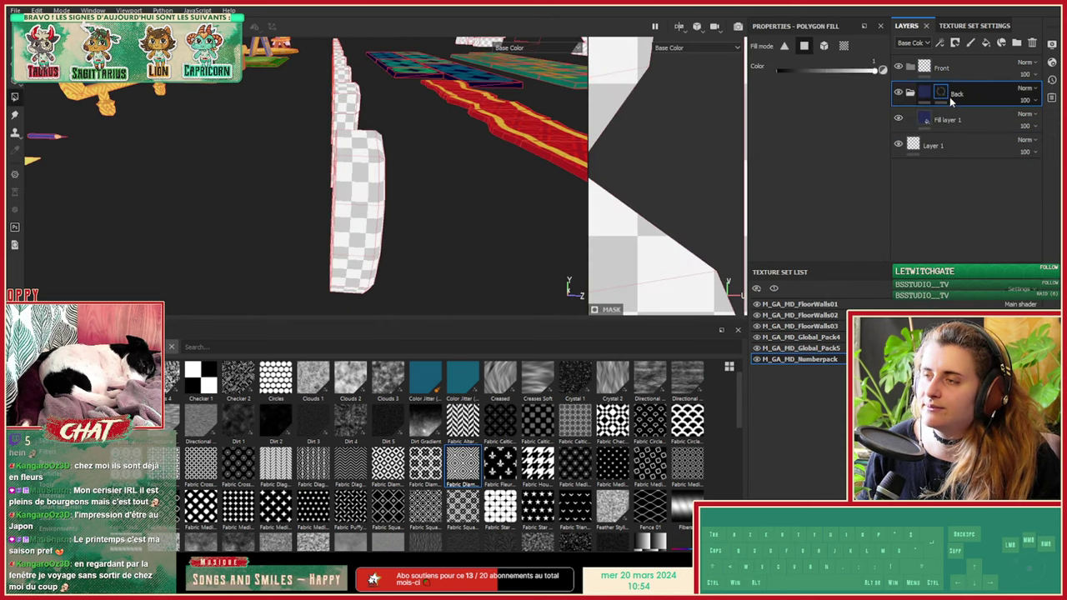
{"action": "right_click", "coordinate": [940, 92]}
{"action": "left_click", "coordinate": [956, 323]}
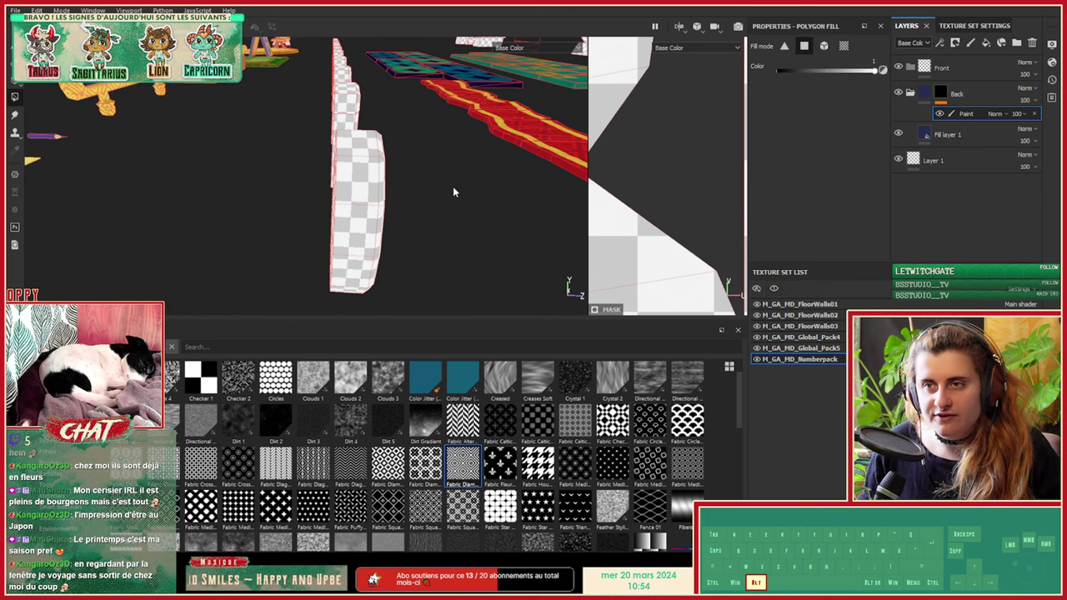
Step: Polygon-fill the back and side faces of the numbers in the Back folder's mask, leaving the front faces out
{"action": "left_click_drag", "start_coordinate": [453, 192], "coordinate": [392, 155], "text": "alt"}
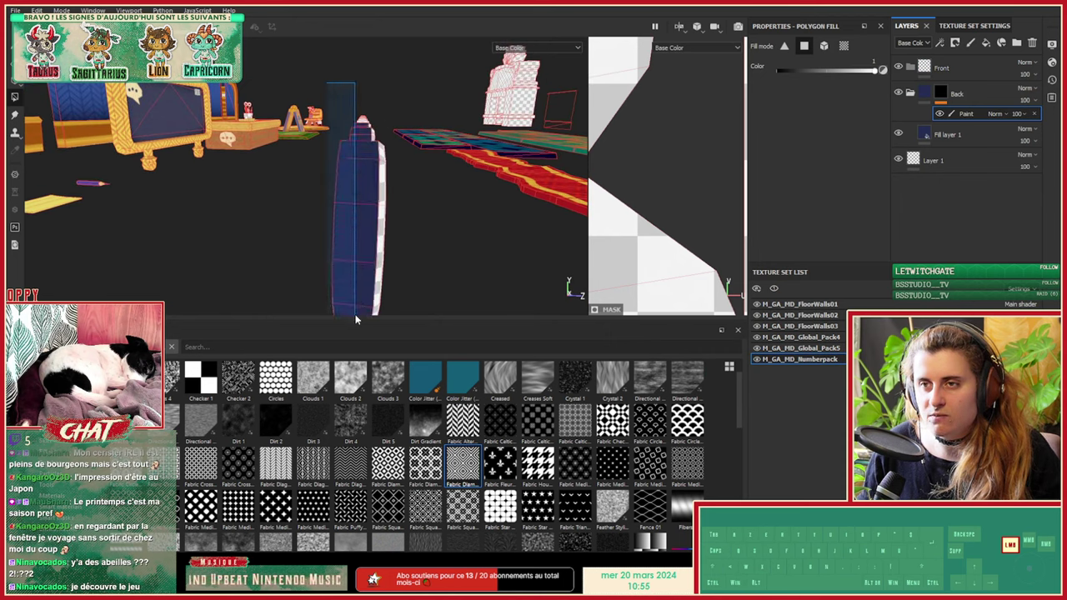
{"action": "left_click_drag", "start_coordinate": [355, 316], "coordinate": [410, 218]}
{"action": "middle_click_drag", "start_coordinate": [410, 219], "coordinate": [425, 209], "text": "alt"}
{"action": "left_click_drag", "start_coordinate": [425, 208], "coordinate": [426, 153], "text": "alt"}
{"action": "left_click_drag", "start_coordinate": [367, 119], "coordinate": [372, 109], "text": "alt"}
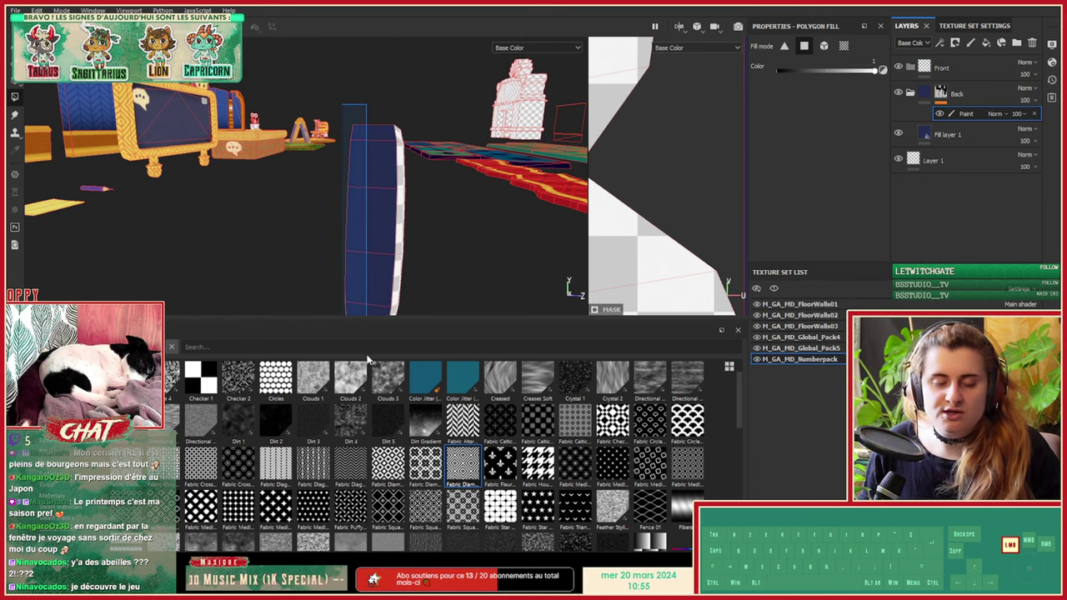
{"action": "left_click_drag", "start_coordinate": [367, 359], "coordinate": [367, 356]}
Step: Inspect the numbers 0 to 9 from several angles to check which faces carry the navy blue
{"action": "left_click_drag", "start_coordinate": [459, 173], "coordinate": [289, 194], "text": "alt"}
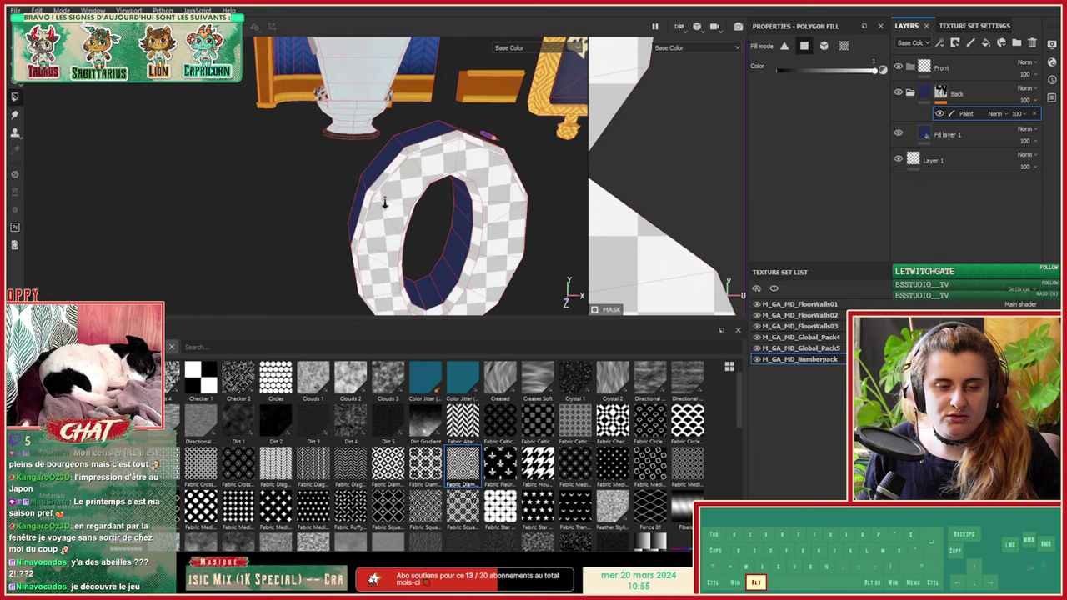
{"action": "right_click_drag", "start_coordinate": [384, 203], "coordinate": [345, 207], "text": "alt"}
{"action": "middle_click_drag", "start_coordinate": [406, 217], "coordinate": [200, 223], "text": "alt"}
{"action": "middle_click_drag", "start_coordinate": [364, 204], "coordinate": [297, 218], "text": "alt"}
{"action": "right_click_drag", "start_coordinate": [298, 219], "coordinate": [651, 240], "text": "alt"}
{"action": "middle_click_drag", "start_coordinate": [472, 229], "coordinate": [138, 172], "text": "alt"}
{"action": "middle_click_drag", "start_coordinate": [504, 208], "coordinate": [250, 212], "text": "alt"}
{"action": "left_click_drag", "start_coordinate": [250, 212], "coordinate": [388, 235], "text": "alt"}
{"action": "middle_click_drag", "start_coordinate": [171, 60], "coordinate": [547, 307], "text": "alt"}
{"action": "middle_click_drag", "start_coordinate": [382, 169], "coordinate": [410, 214], "text": "alt"}
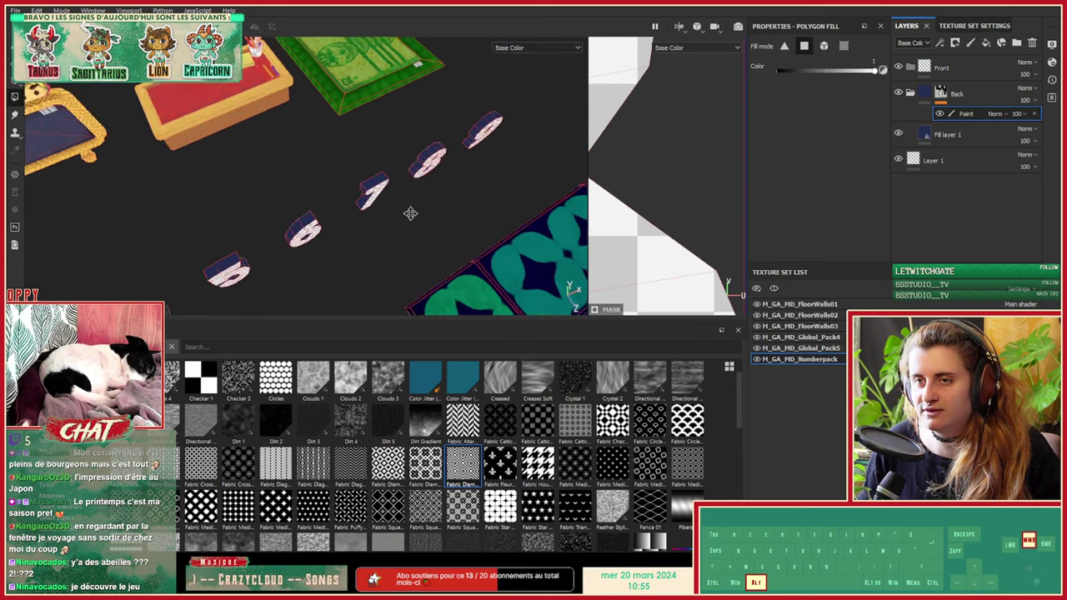
{"action": "left_click_drag", "start_coordinate": [410, 213], "coordinate": [734, 207], "text": "alt"}
{"action": "middle_click_drag", "start_coordinate": [408, 251], "coordinate": [595, 229], "text": "alt"}
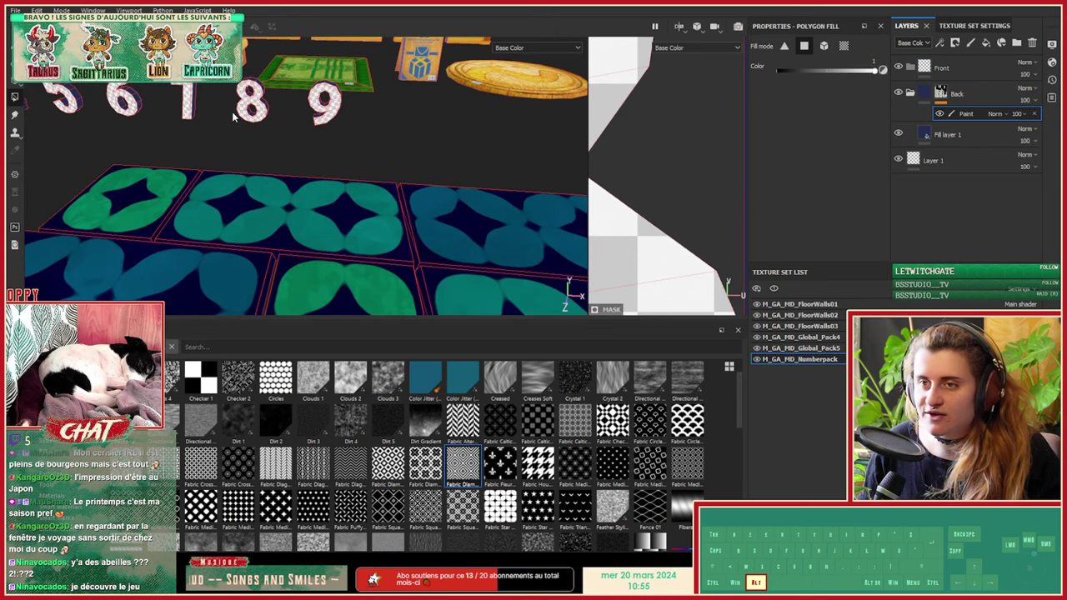
{"action": "middle_click_drag", "start_coordinate": [234, 117], "coordinate": [328, 209], "text": "alt"}
{"action": "middle_click_drag", "start_coordinate": [291, 145], "coordinate": [584, 207], "text": "alt"}
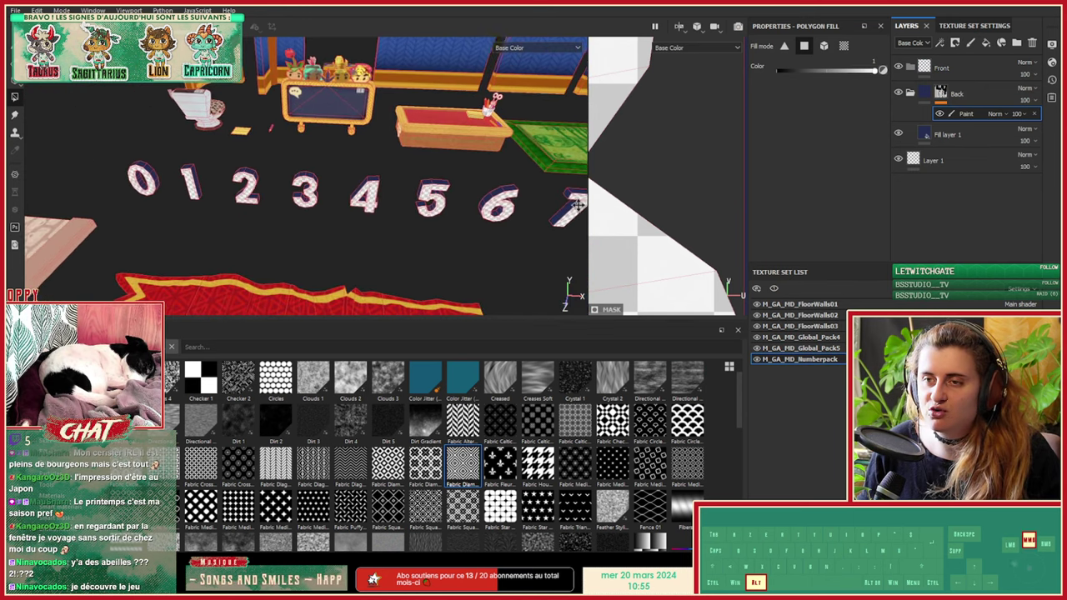
Step: Switch the viewport to the full material display and examine the numbers' white fronts and navy sides under rotated lighting
{"action": "right_click_drag", "start_coordinate": [584, 207], "coordinate": [692, 200], "text": "alt"}
{"action": "middle_click_drag", "start_coordinate": [211, 238], "coordinate": [307, 203], "text": "alt"}
{"action": "key", "text": "m"}
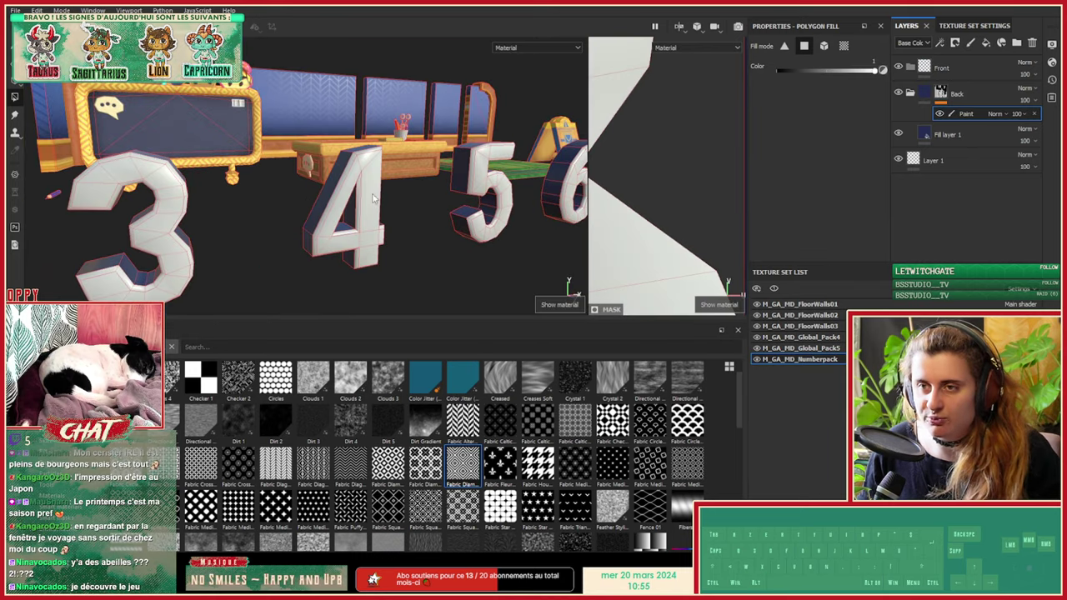
{"action": "right_click_drag", "start_coordinate": [374, 198], "coordinate": [421, 195], "text": "shift"}
{"action": "left_click_drag", "start_coordinate": [401, 183], "coordinate": [259, 172], "text": "alt"}
{"action": "right_click_drag", "start_coordinate": [259, 172], "coordinate": [431, 233], "text": "alt"}
{"action": "left_click_drag", "start_coordinate": [431, 233], "coordinate": [252, 135], "text": "alt"}
{"action": "right_click_drag", "start_coordinate": [253, 136], "coordinate": [442, 151], "text": "alt"}
Step: Set the roughness of the Back folder's navy fill layer to 0.6931, then try a slight height change and undo it
{"action": "left_click", "coordinate": [959, 93]}
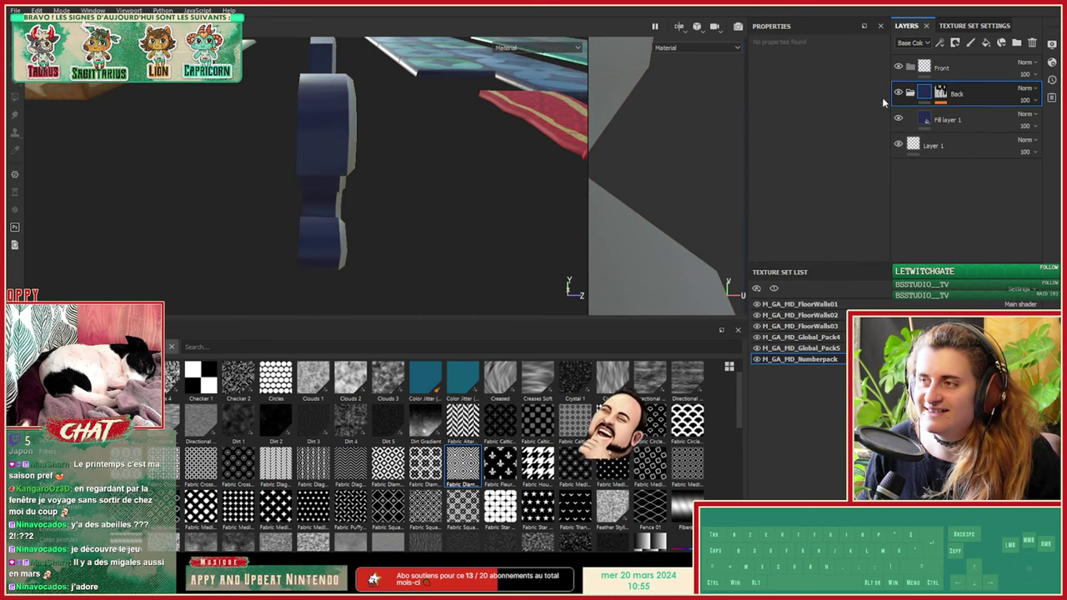
{"action": "left_click", "coordinate": [947, 119]}
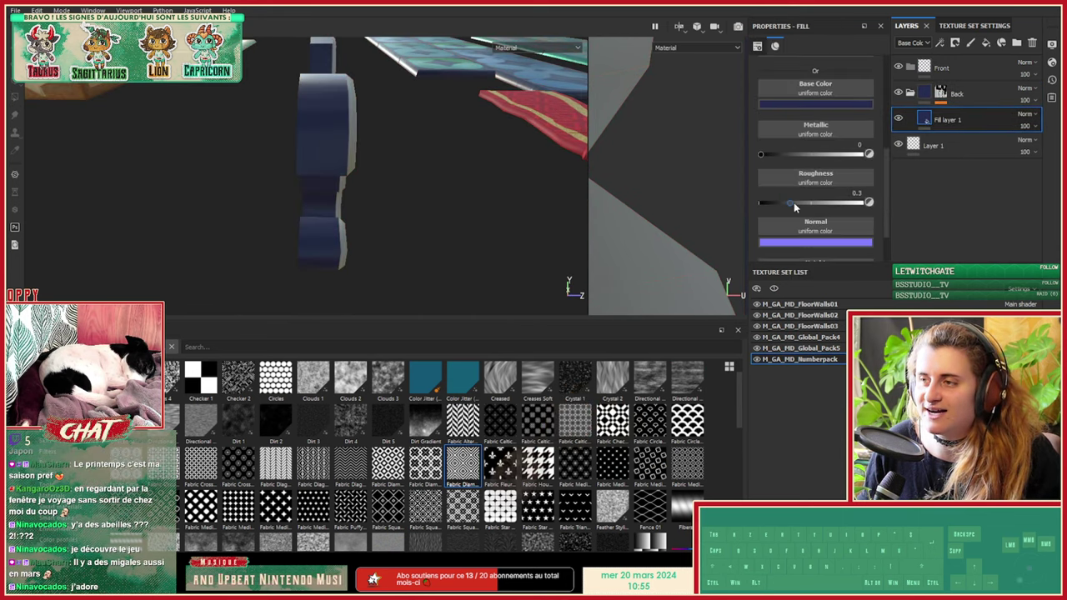
{"action": "scroll", "coordinate": [794, 207], "scroll_direction": "down", "scroll_amount": 1}
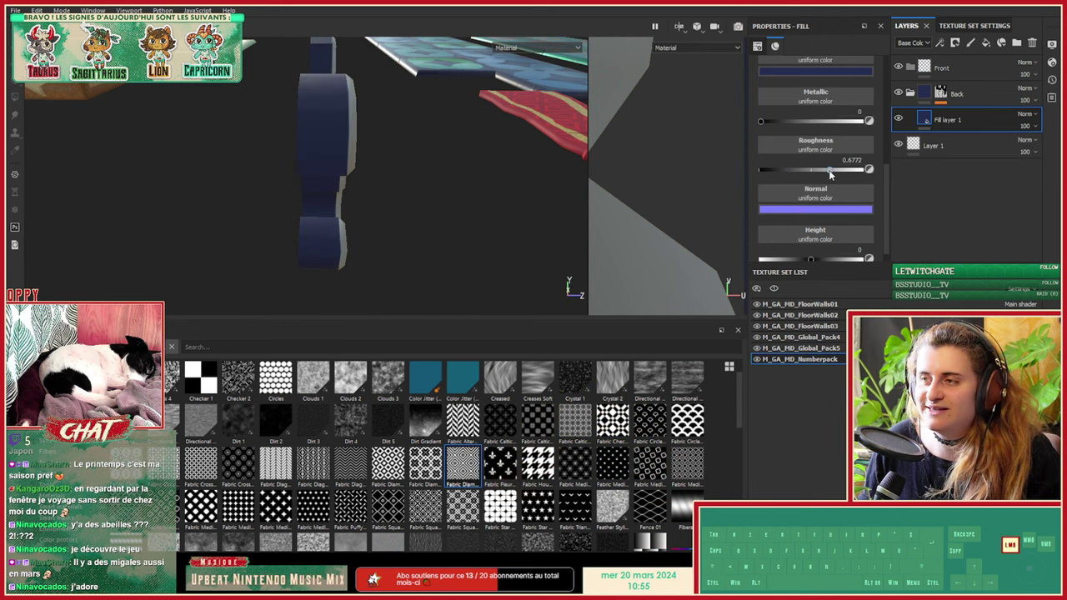
{"action": "scroll", "coordinate": [827, 190], "scroll_direction": "down", "scroll_amount": 1}
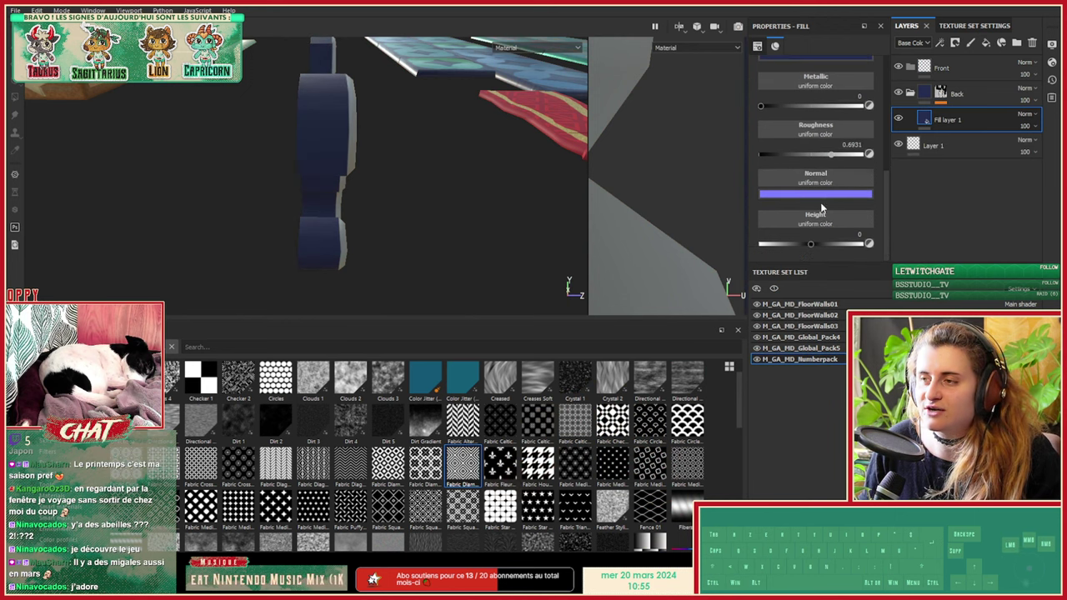
{"action": "left_click", "coordinate": [812, 246]}
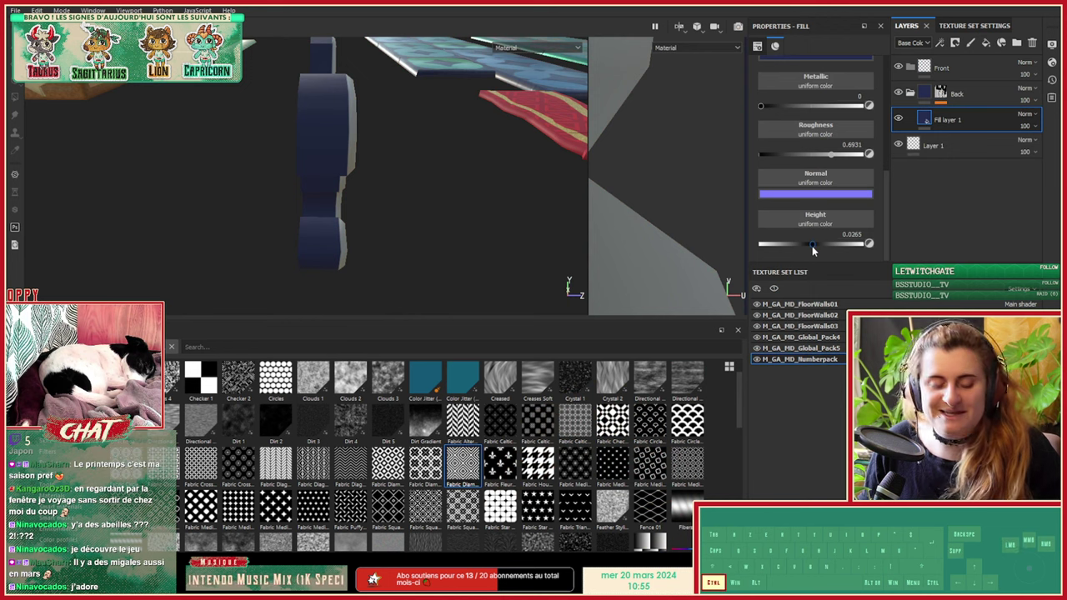
{"action": "key", "text": "ctrl+z"}
Step: Add a new fill layer and place it inside the Front folder
{"action": "left_click_drag", "start_coordinate": [484, 185], "coordinate": [137, 143], "text": "alt"}
{"action": "right_click_drag", "start_coordinate": [271, 173], "coordinate": [521, 224], "text": "alt"}
{"action": "left_click_drag", "start_coordinate": [414, 217], "coordinate": [355, 148], "text": "alt"}
{"action": "left_click", "coordinate": [942, 66]}
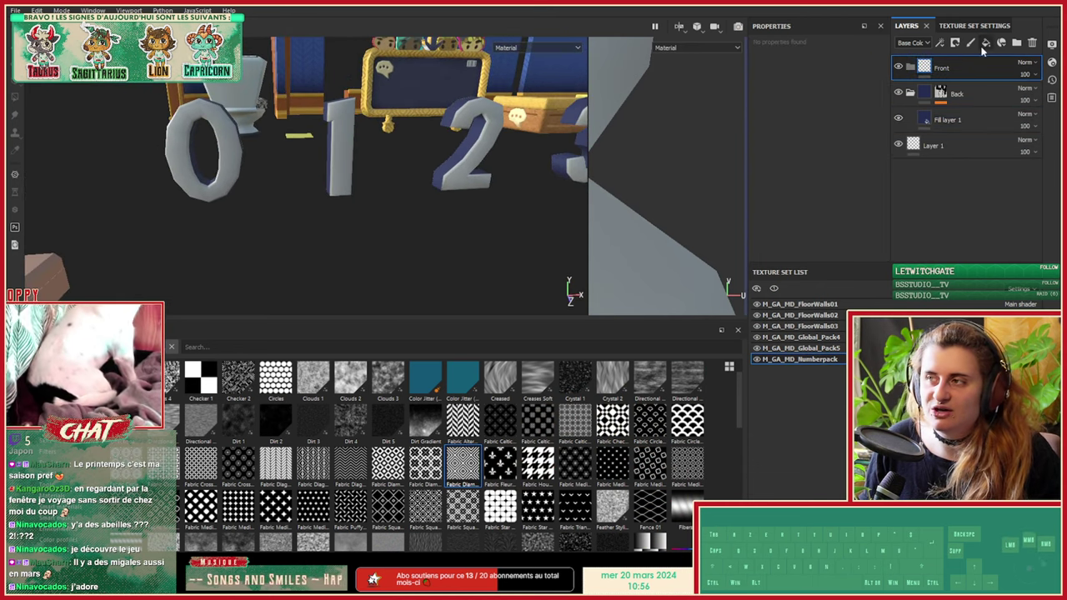
{"action": "left_click", "coordinate": [986, 43]}
{"action": "left_click_drag", "start_coordinate": [957, 69], "coordinate": [945, 95]}
Step: Set the Front fill layer's base color to a golden yellow, about R 0.704, G 0.491, B 0.033
{"action": "scroll", "coordinate": [875, 108], "scroll_direction": "up", "scroll_amount": 2}
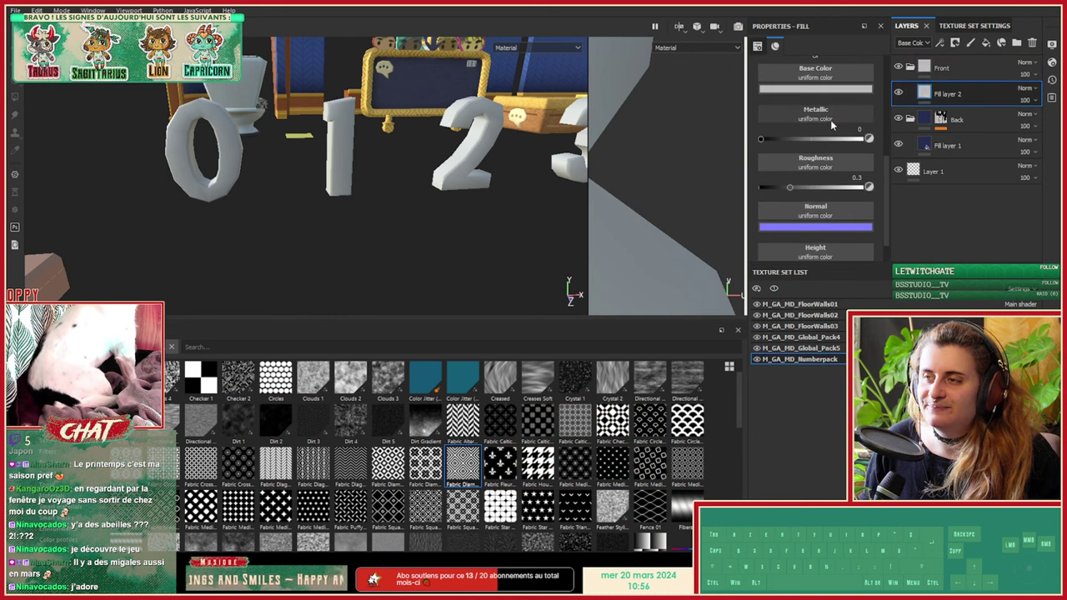
{"action": "left_click", "coordinate": [833, 88]}
{"action": "left_click", "coordinate": [862, 143]}
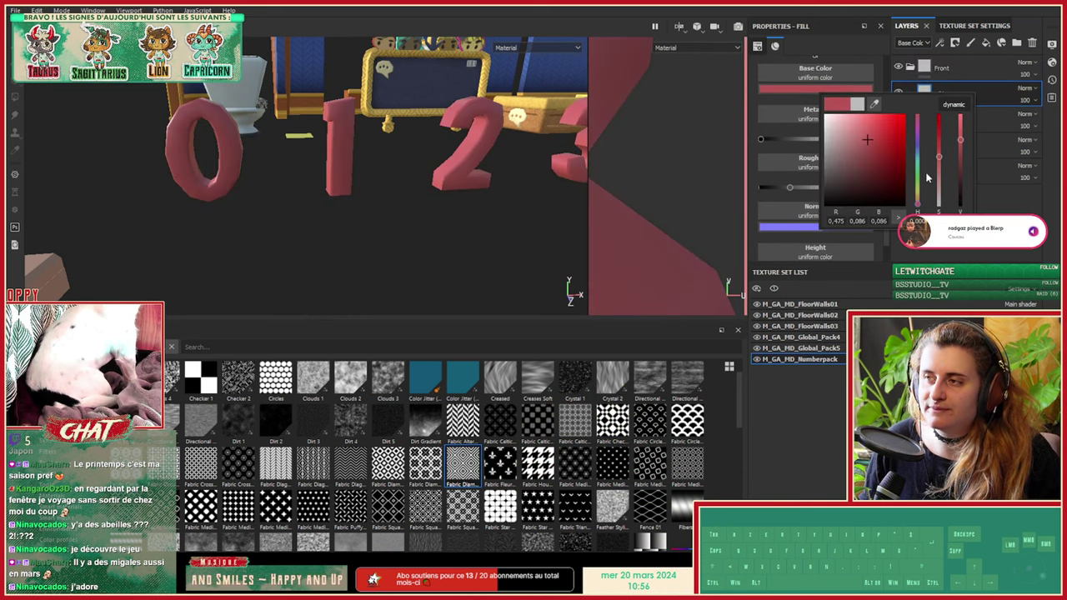
{"action": "left_click_drag", "start_coordinate": [919, 178], "coordinate": [920, 199]}
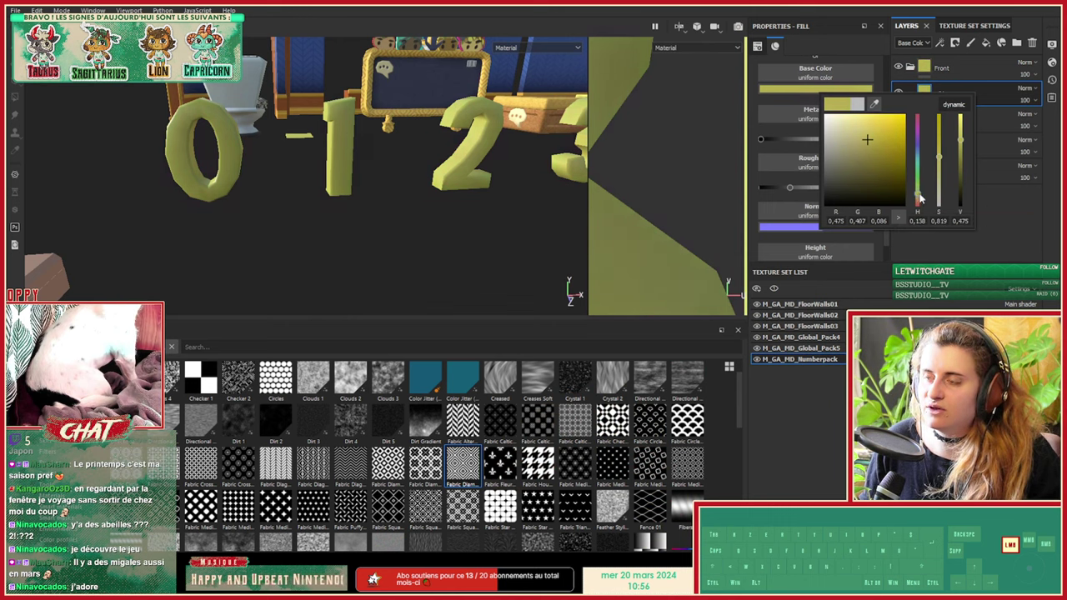
{"action": "left_click_drag", "start_coordinate": [884, 138], "coordinate": [885, 125]}
{"action": "left_click", "coordinate": [916, 200]}
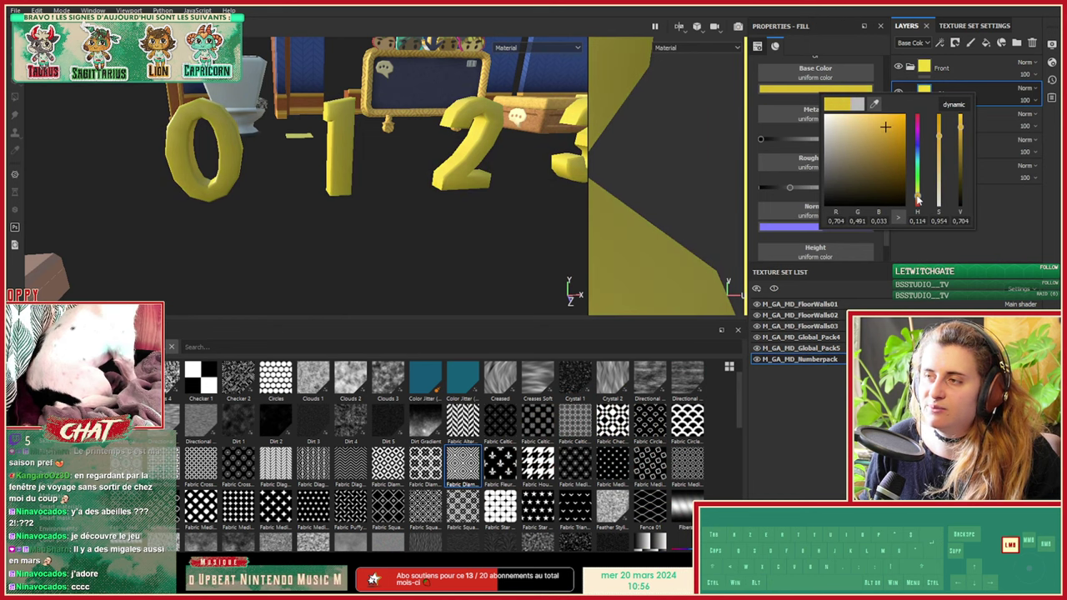
Step: Add a black mask to the Front folder
{"action": "left_click_drag", "start_coordinate": [278, 157], "coordinate": [400, 138], "text": "alt"}
{"action": "right_click_drag", "start_coordinate": [400, 138], "coordinate": [283, 127], "text": "alt"}
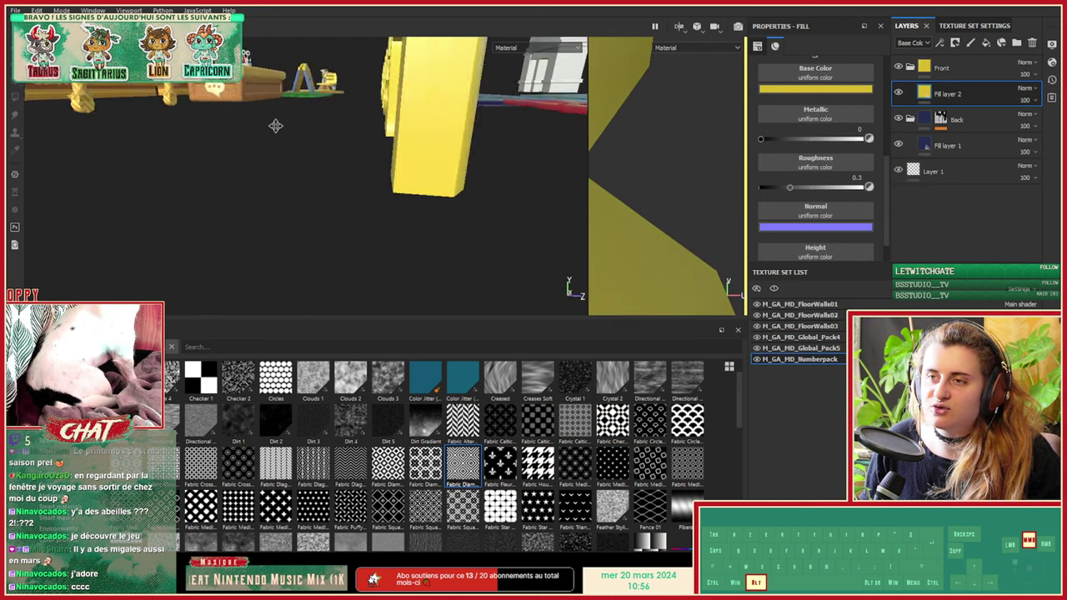
{"action": "middle_click_drag", "start_coordinate": [276, 126], "coordinate": [257, 124], "text": "alt"}
{"action": "left_click_drag", "start_coordinate": [435, 150], "coordinate": [500, 184], "text": "alt"}
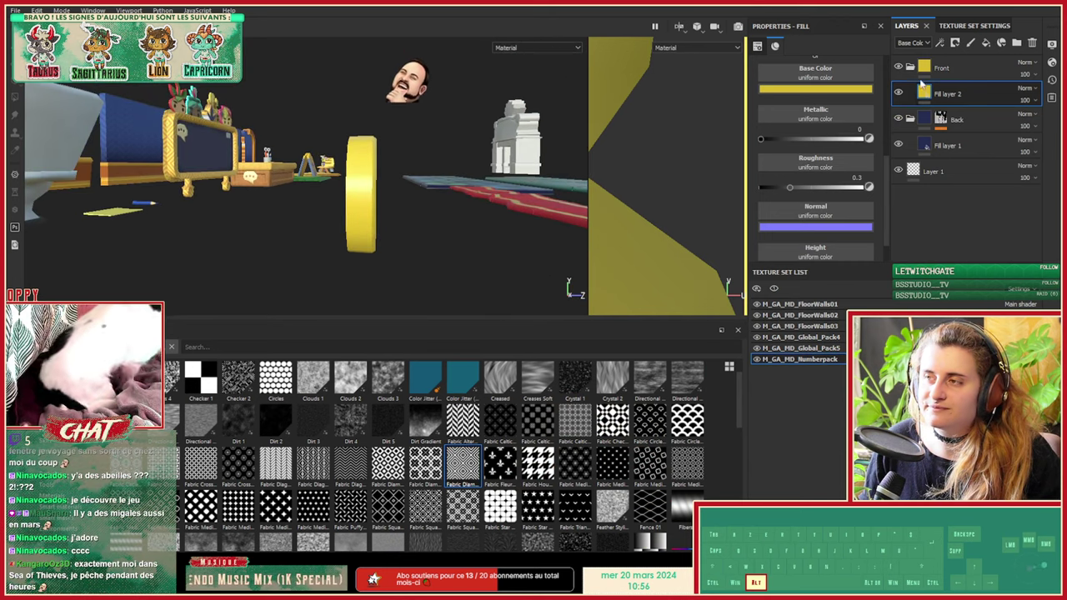
{"action": "right_click", "coordinate": [942, 68]}
{"action": "left_click", "coordinate": [960, 97]}
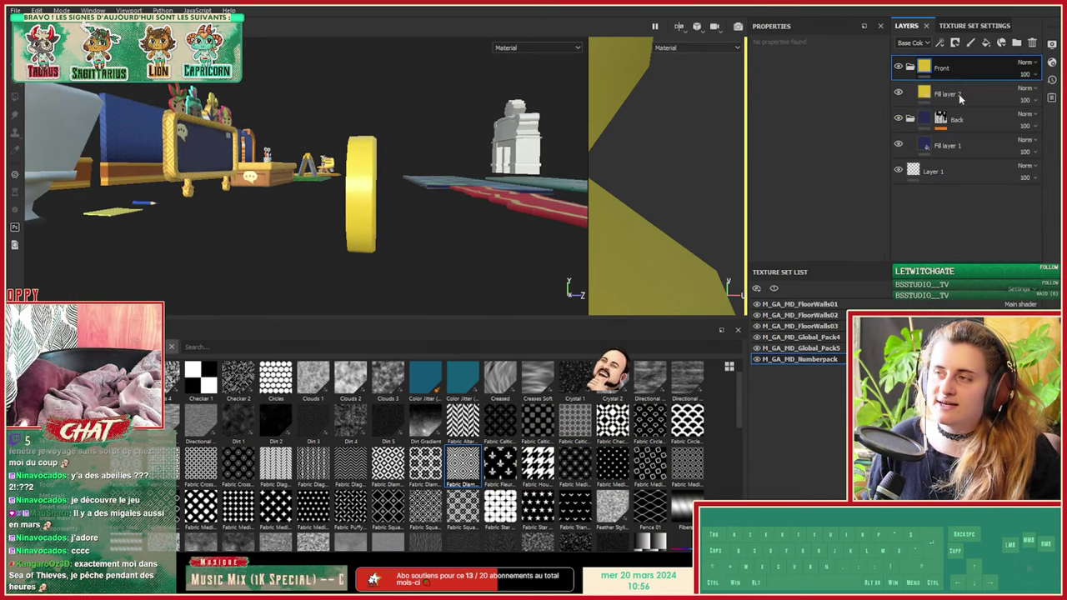
Step: Polygon-fill the front faces of the row of numbers in white in the Front folder's mask, working from a side view
{"action": "left_click_drag", "start_coordinate": [395, 154], "coordinate": [377, 121], "text": "alt"}
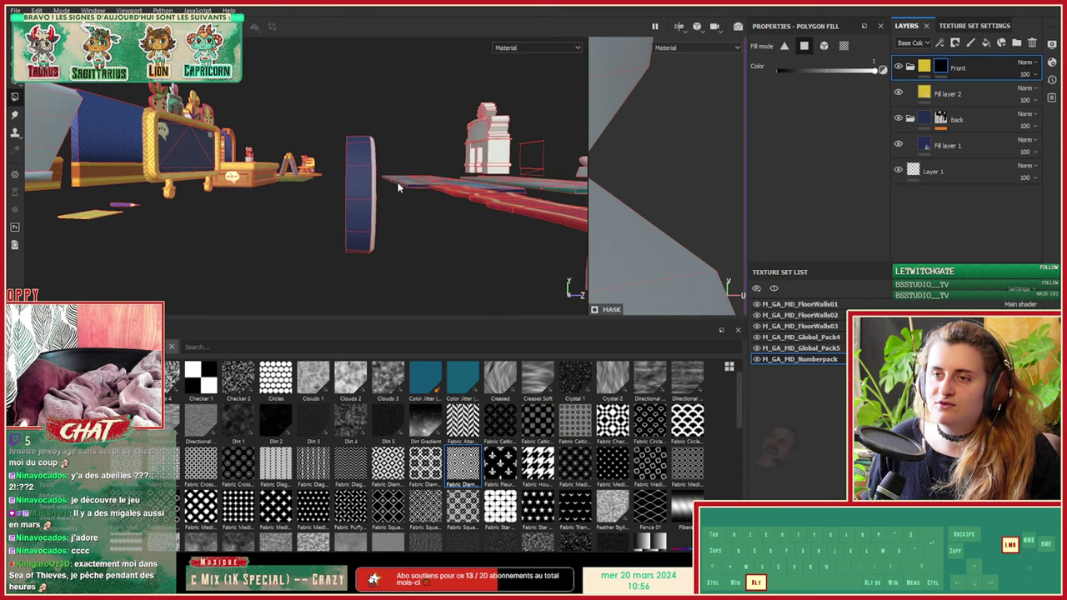
{"action": "left_click", "coordinate": [358, 204]}
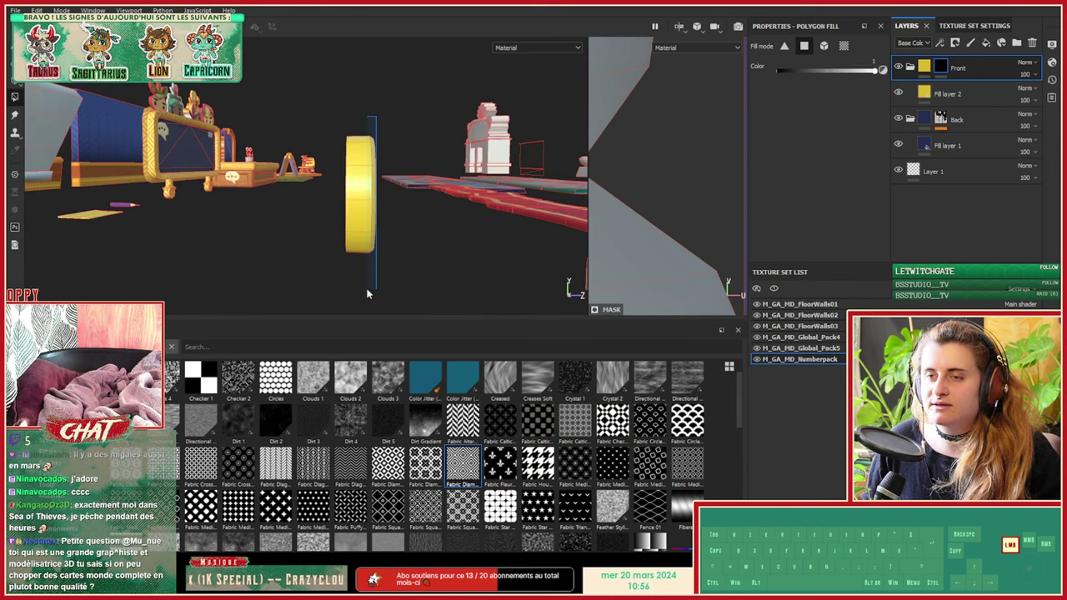
{"action": "left_click_drag", "start_coordinate": [367, 285], "coordinate": [341, 214], "text": "alt"}
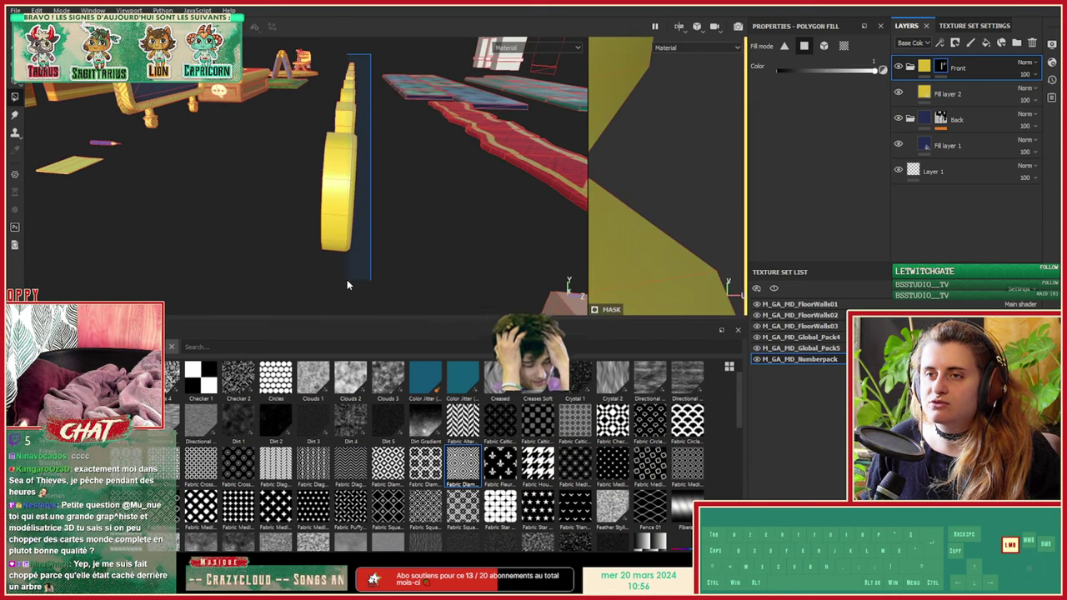
{"action": "left_click_drag", "start_coordinate": [347, 279], "coordinate": [500, 213], "text": "alt"}
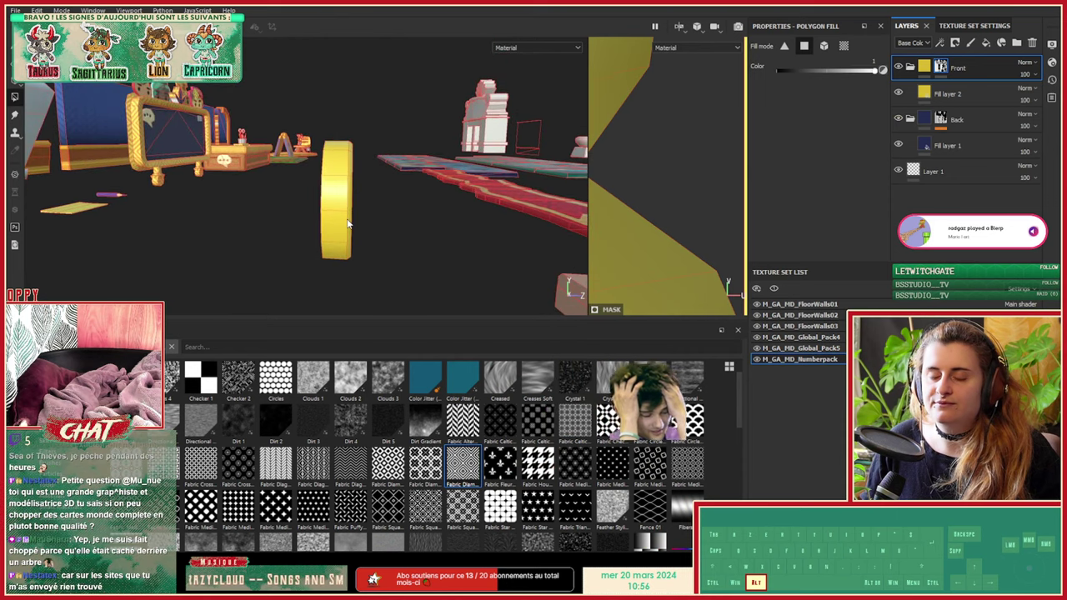
Step: Set the polygon fill color to 0 and remove the numbers' side and back faces from the Front folder's mask
{"action": "left_click_drag", "start_coordinate": [791, 70], "coordinate": [771, 70]}
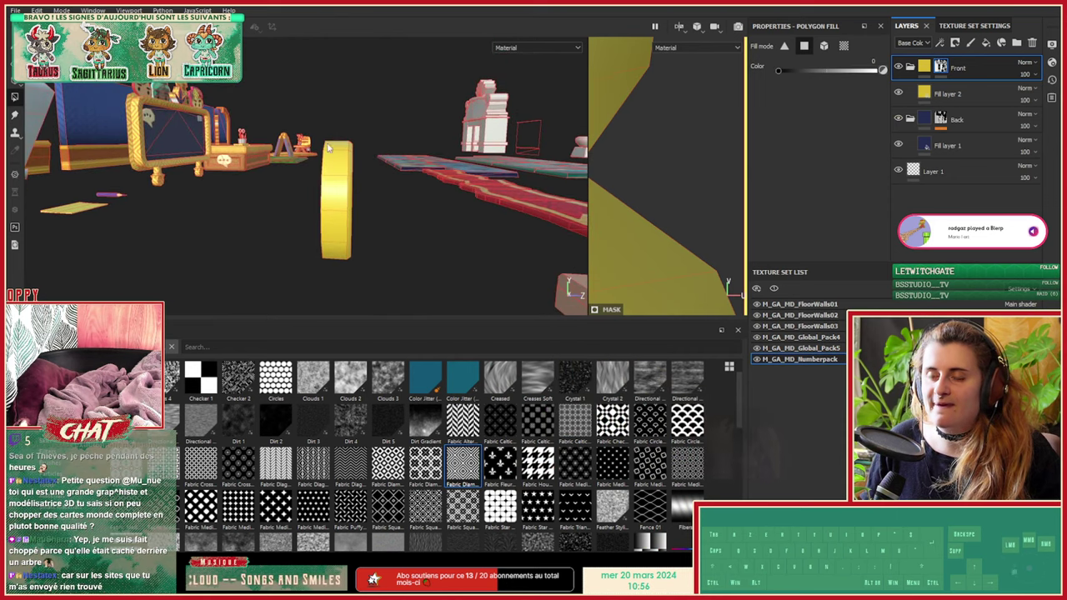
{"action": "left_click_drag", "start_coordinate": [308, 120], "coordinate": [322, 164]}
{"action": "left_click_drag", "start_coordinate": [308, 46], "coordinate": [338, 250]}
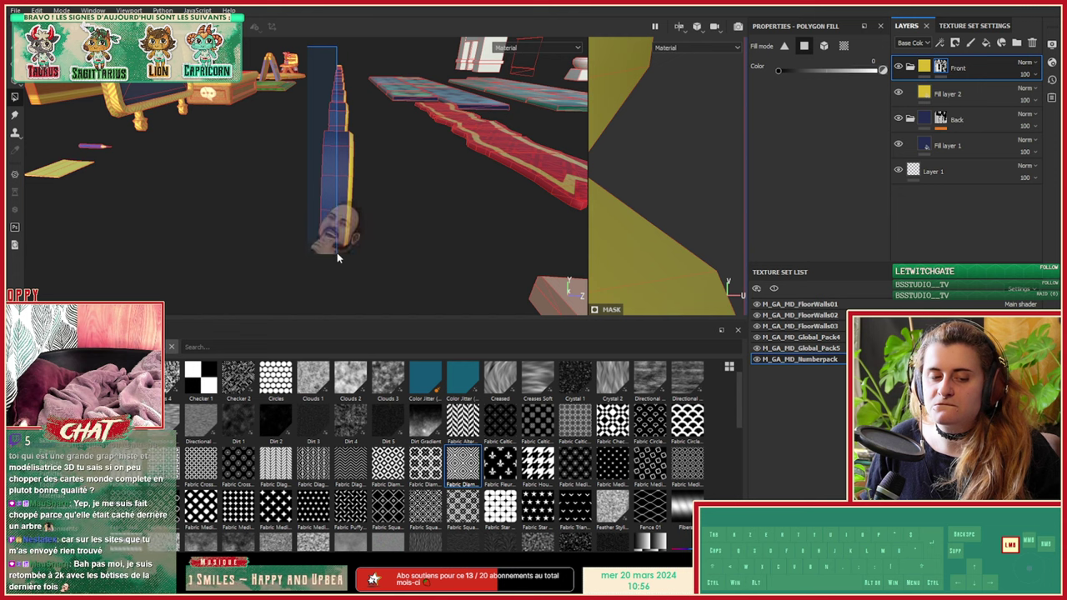
{"action": "left_click_drag", "start_coordinate": [338, 256], "coordinate": [210, 202]}
Step: Inspect the yellow and navy faces of the numbers 0 to 9 from several angles and save the project
{"action": "right_click_drag", "start_coordinate": [210, 203], "coordinate": [239, 167], "text": "alt"}
{"action": "scroll", "coordinate": [323, 164], "scroll_direction": "down", "scroll_amount": 5, "text": "alt"}
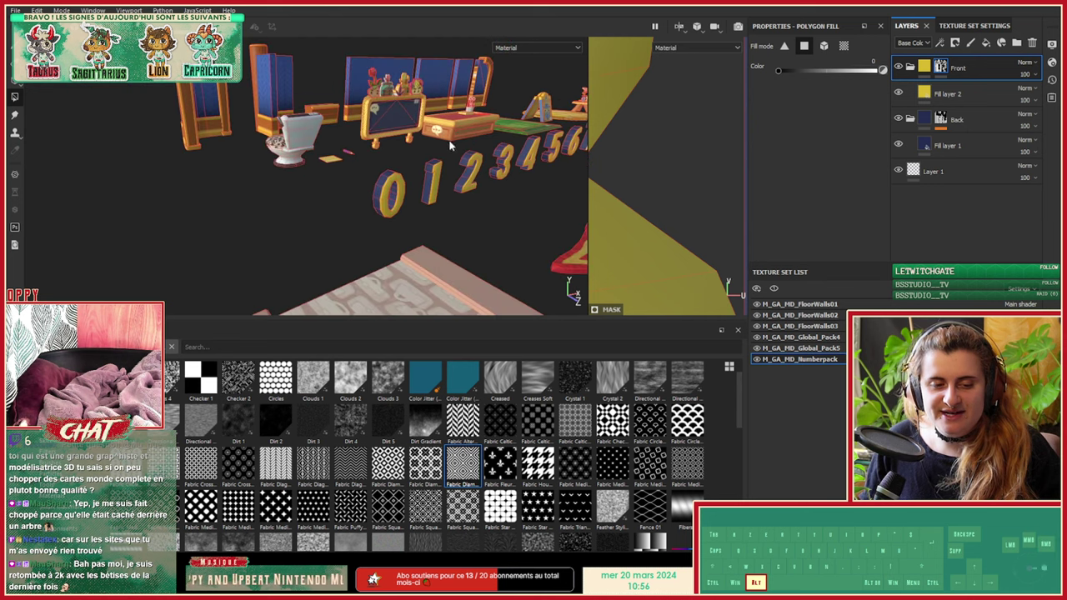
{"action": "middle_click_drag", "start_coordinate": [559, 170], "coordinate": [258, 195], "text": "alt"}
{"action": "left_click_drag", "start_coordinate": [258, 194], "coordinate": [237, 224], "text": "alt"}
{"action": "right_click_drag", "start_coordinate": [238, 223], "coordinate": [429, 252], "text": "alt"}
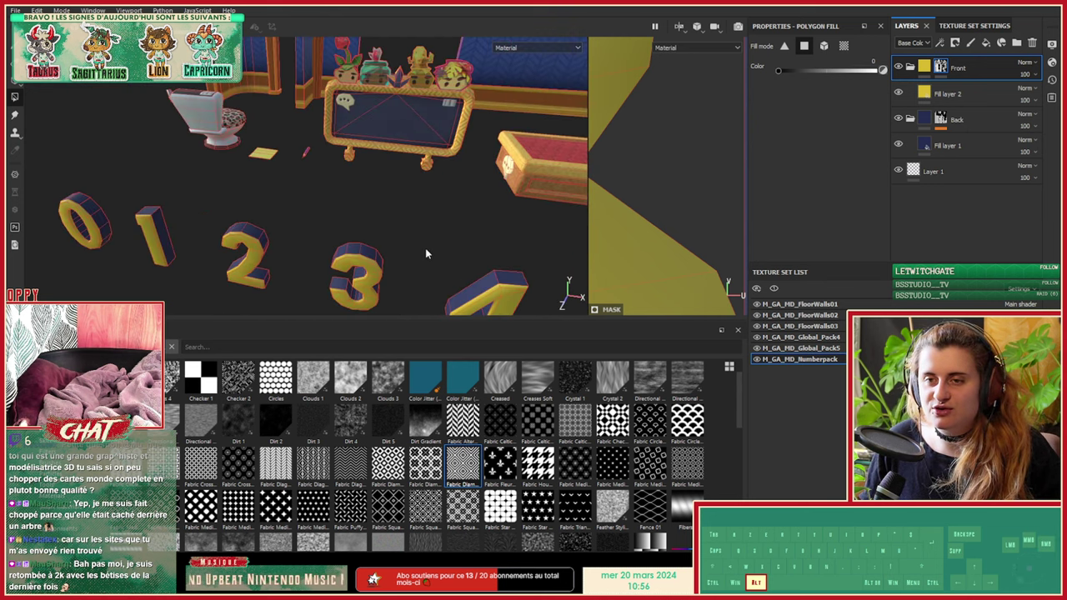
{"action": "middle_click_drag", "start_coordinate": [428, 252], "coordinate": [242, 117], "text": "alt"}
{"action": "left_click_drag", "start_coordinate": [242, 116], "coordinate": [328, 178], "text": "alt"}
{"action": "middle_click_drag", "start_coordinate": [286, 145], "coordinate": [392, 178], "text": "alt"}
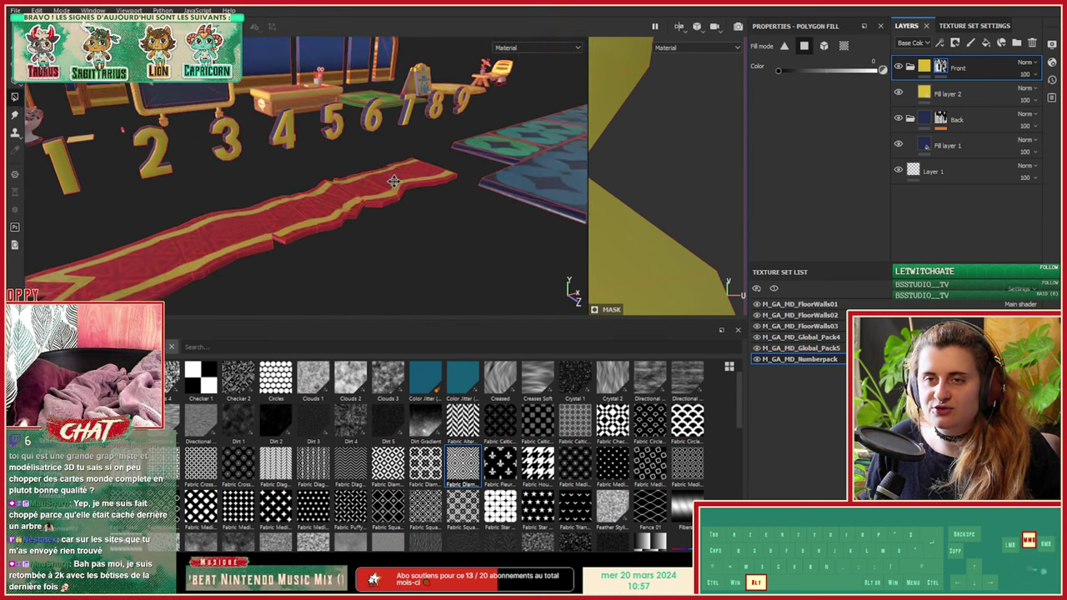
{"action": "left_click_drag", "start_coordinate": [392, 179], "coordinate": [334, 192], "text": "alt"}
{"action": "middle_click_drag", "start_coordinate": [333, 192], "coordinate": [359, 178], "text": "alt"}
{"action": "right_click_drag", "start_coordinate": [360, 178], "coordinate": [158, 209], "text": "alt"}
{"action": "middle_click_drag", "start_coordinate": [158, 208], "coordinate": [321, 208], "text": "alt"}
{"action": "mouse_move", "coordinate": [321, 209]}
{"action": "left_mouse_down", "text": "alt"}
{"action": "mouse_move", "coordinate": [336, 237]}
{"action": "mouse_move", "coordinate": [334, 223]}
{"action": "left_mouse_up", "text": "alt"}
{"action": "key", "text": "ctrl+s"}
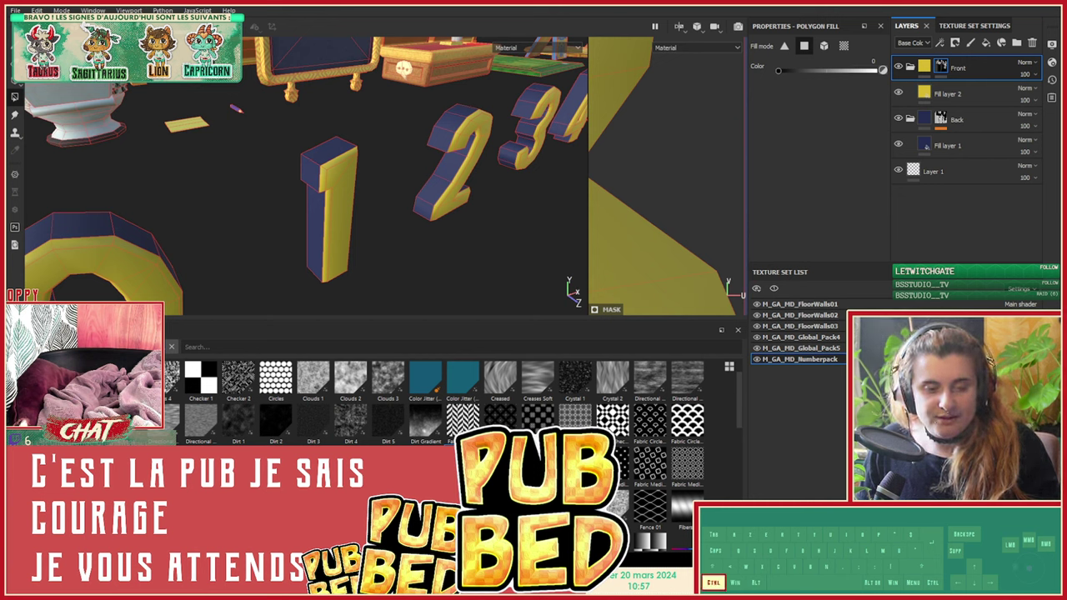
{"action": "key", "text": "ctrl+v"}
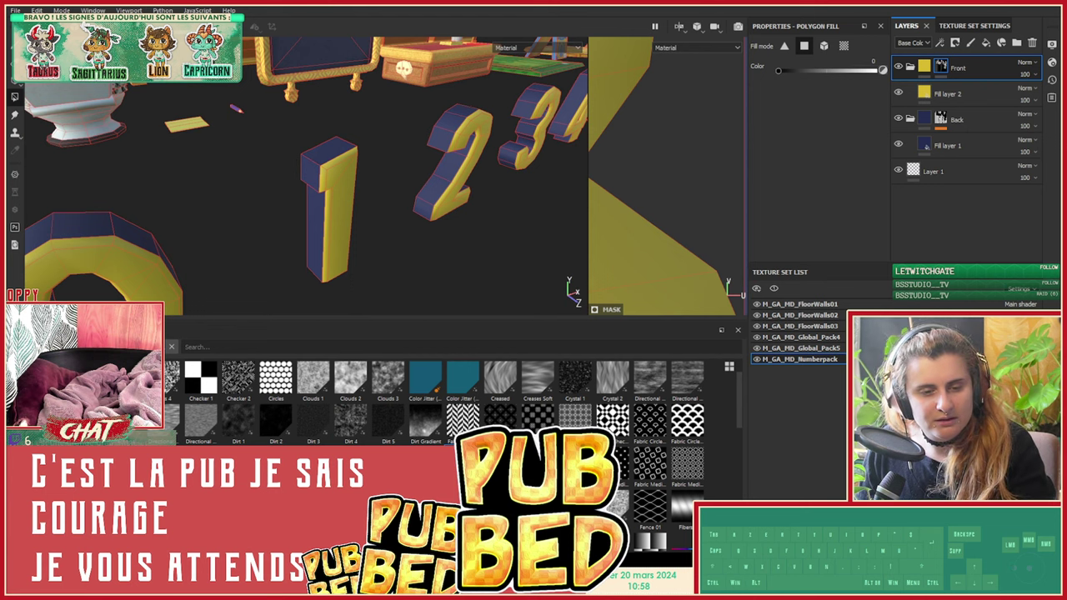
{"action": "key", "text": "BackSpace"}
{"action": "key", "text": "BackSpace"}
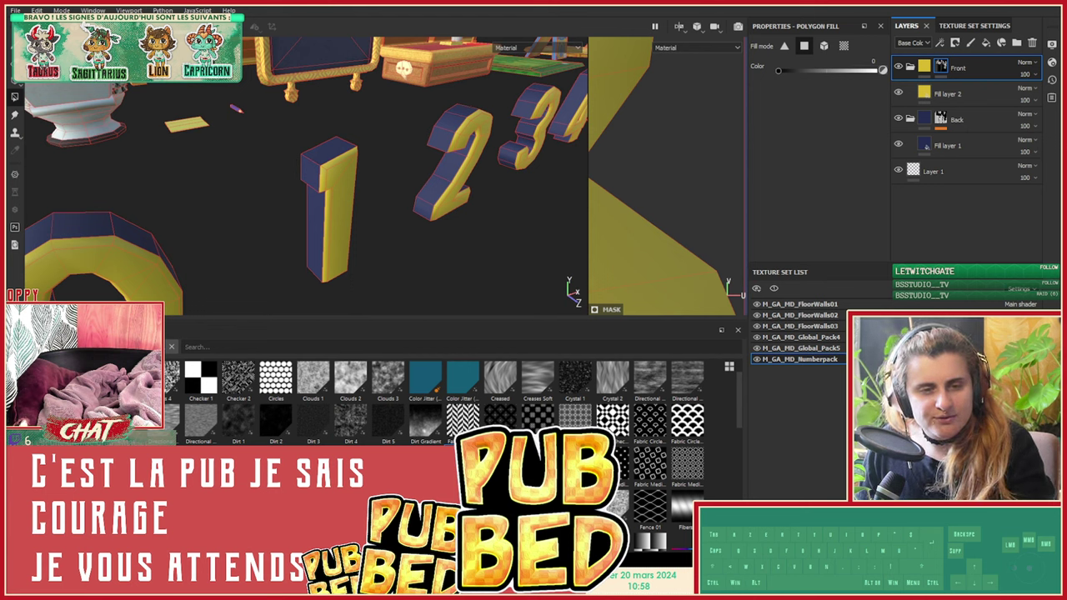
{"action": "key", "text": "BackSpace"}
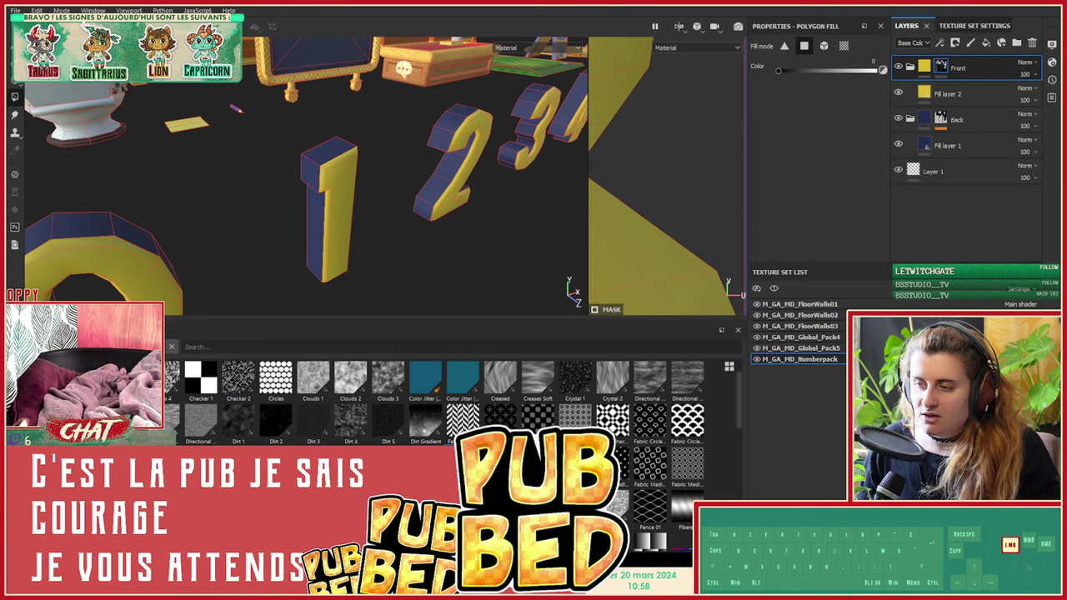
{"action": "key", "text": "ctrl"}
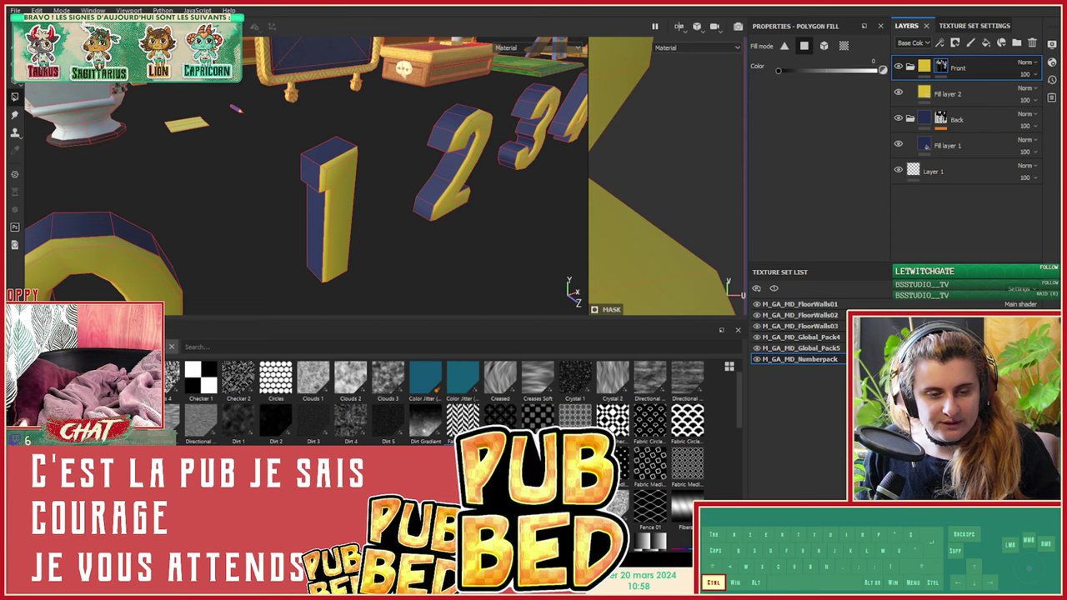
{"action": "key", "text": "Return"}
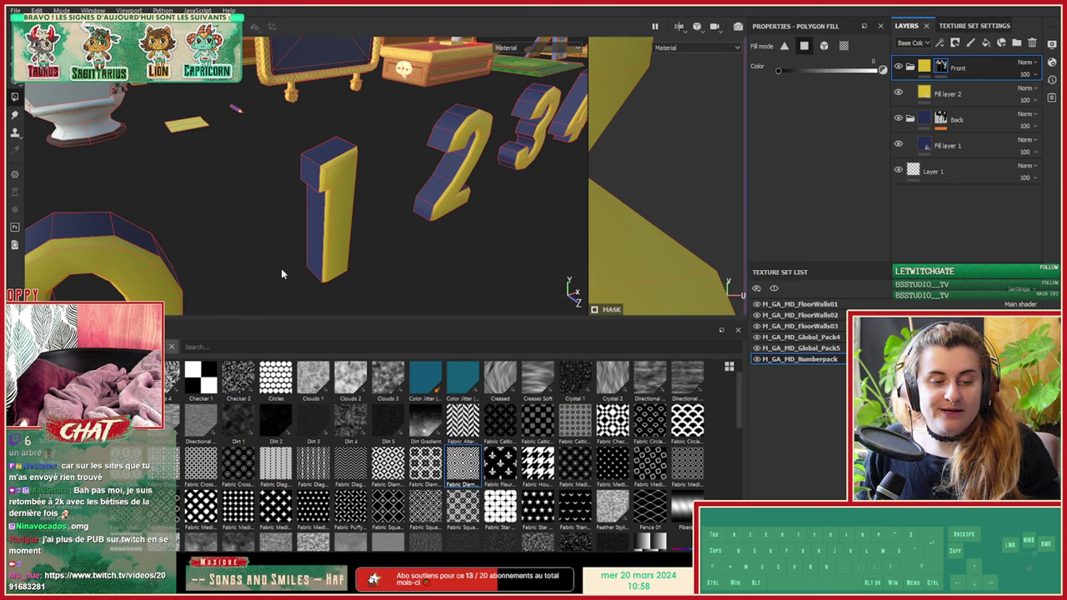
Step: Add an Emissive channel to the M_GA_MD_Numberpack texture set and enable it on the Front folder's yellow fill layer
{"action": "left_click_drag", "start_coordinate": [279, 248], "coordinate": [374, 190], "text": "alt"}
{"action": "right_click_drag", "start_coordinate": [373, 191], "coordinate": [292, 178], "text": "alt"}
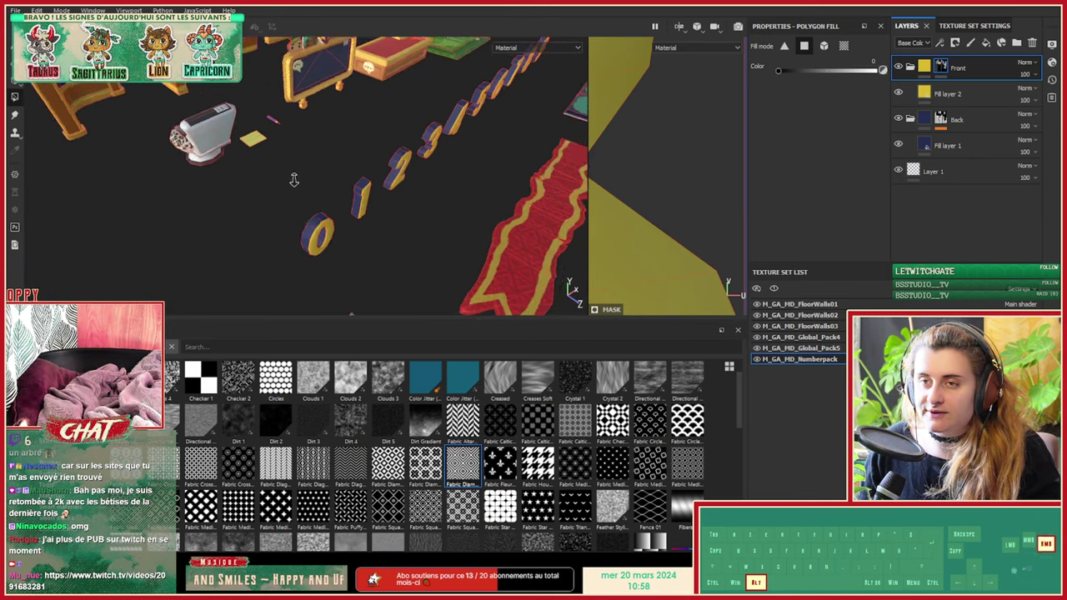
{"action": "left_click_drag", "start_coordinate": [293, 178], "coordinate": [340, 193], "text": "alt"}
{"action": "middle_click_drag", "start_coordinate": [340, 193], "coordinate": [292, 195], "text": "alt"}
{"action": "left_click", "coordinate": [934, 93]}
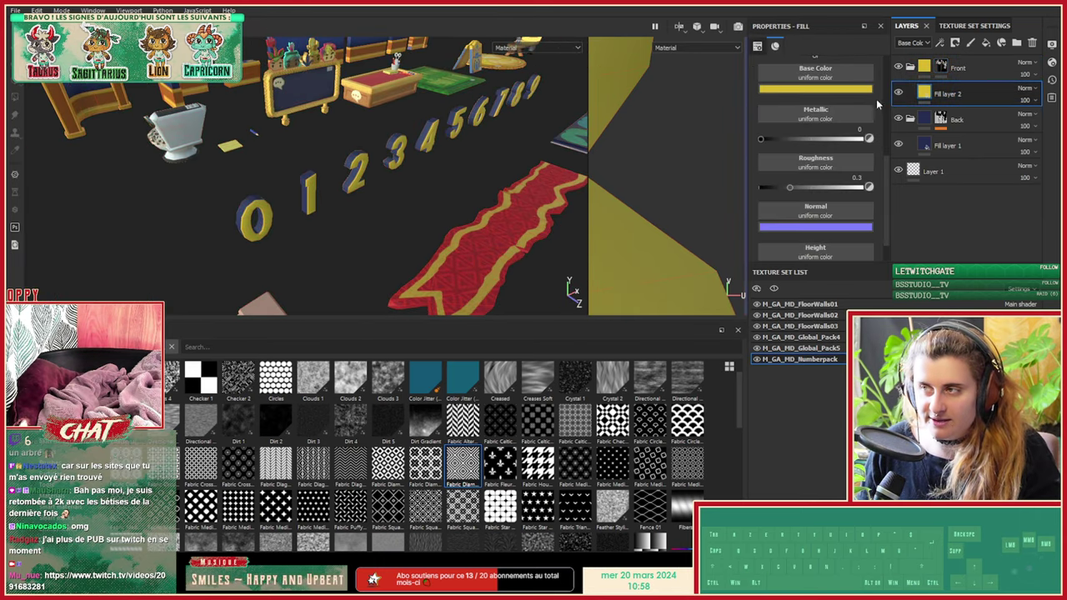
{"action": "scroll", "coordinate": [834, 155], "scroll_direction": "down", "scroll_amount": 5}
{"action": "scroll", "coordinate": [833, 155], "scroll_direction": "up", "scroll_amount": 1}
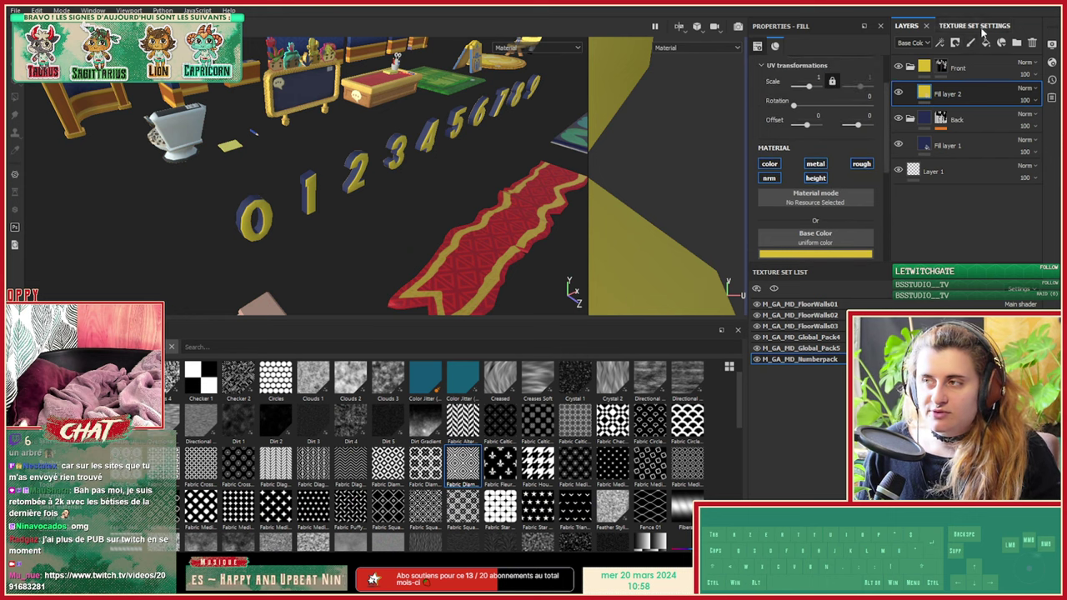
{"action": "left_click", "coordinate": [973, 26]}
{"action": "left_click", "coordinate": [1023, 191]}
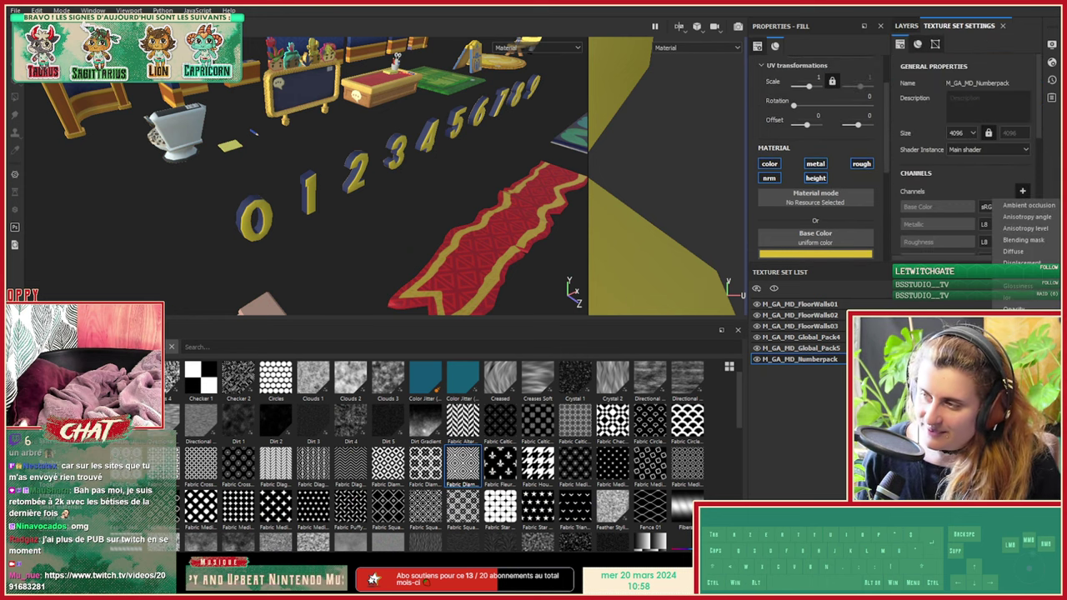
{"action": "left_click", "coordinate": [1017, 275]}
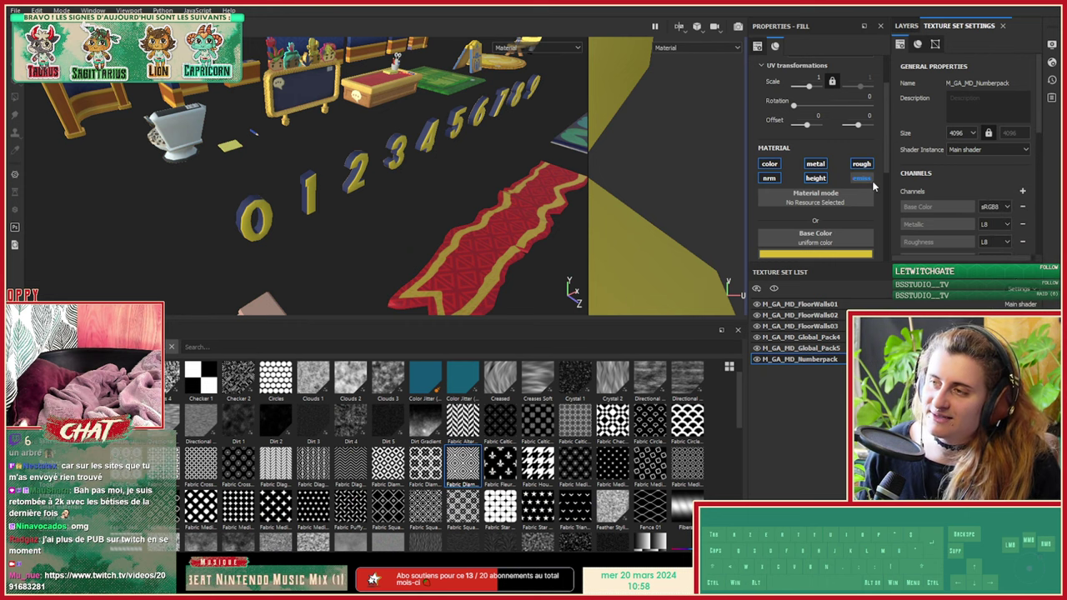
{"action": "scroll", "coordinate": [870, 186], "scroll_direction": "down", "scroll_amount": 5}
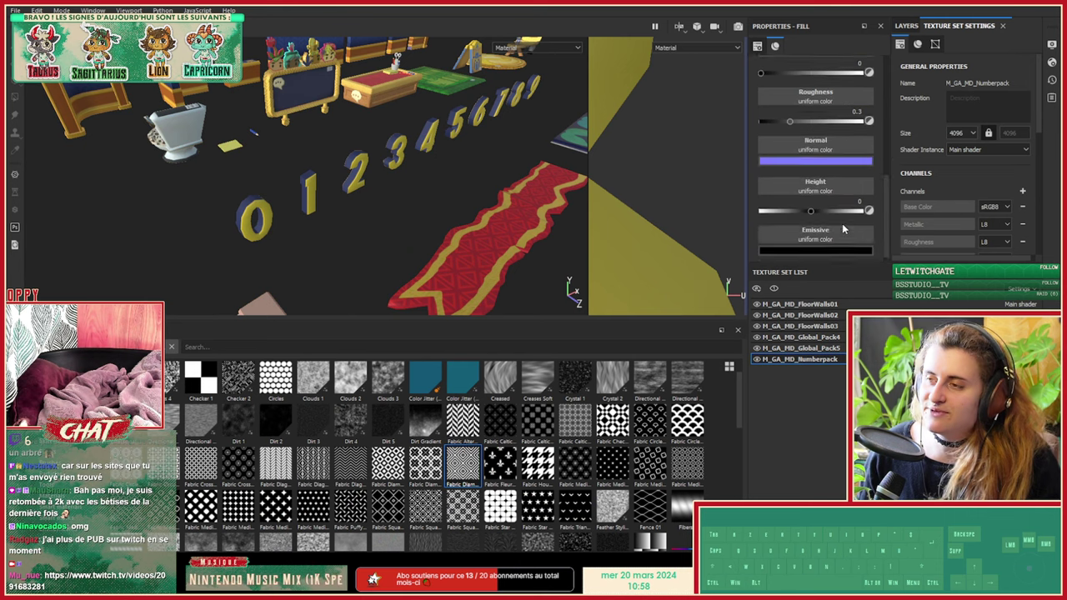
Step: Set the Emissive color of the Front folder's yellow fill layer to a muted sandy yellow
{"action": "scroll", "coordinate": [842, 227], "scroll_direction": "down", "scroll_amount": 1}
{"action": "left_click", "coordinate": [827, 243]}
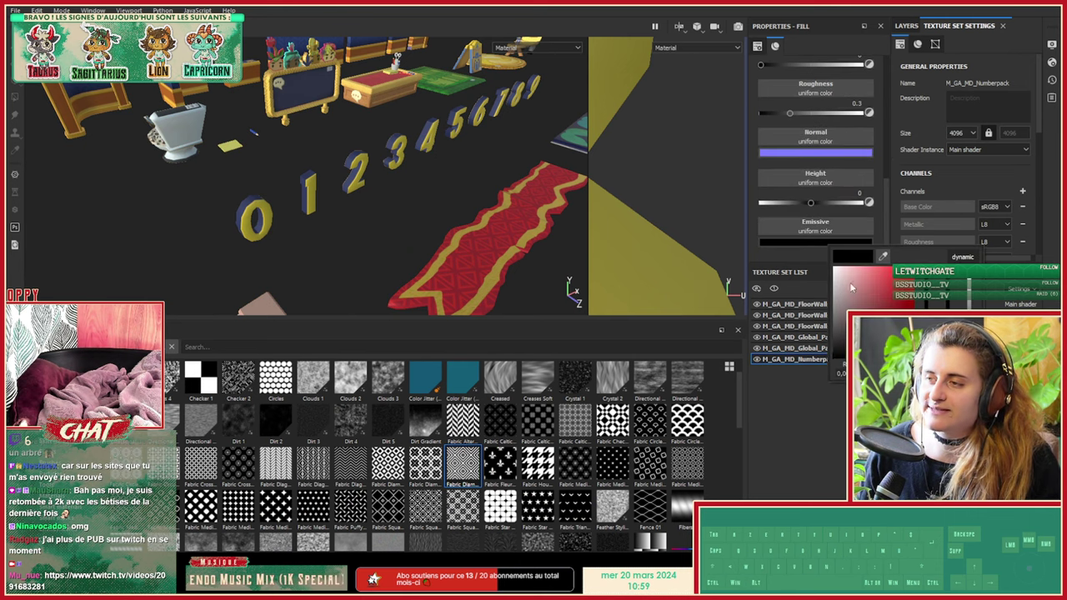
{"action": "left_click", "coordinate": [862, 284]}
{"action": "left_click_drag", "start_coordinate": [926, 340], "coordinate": [926, 346]}
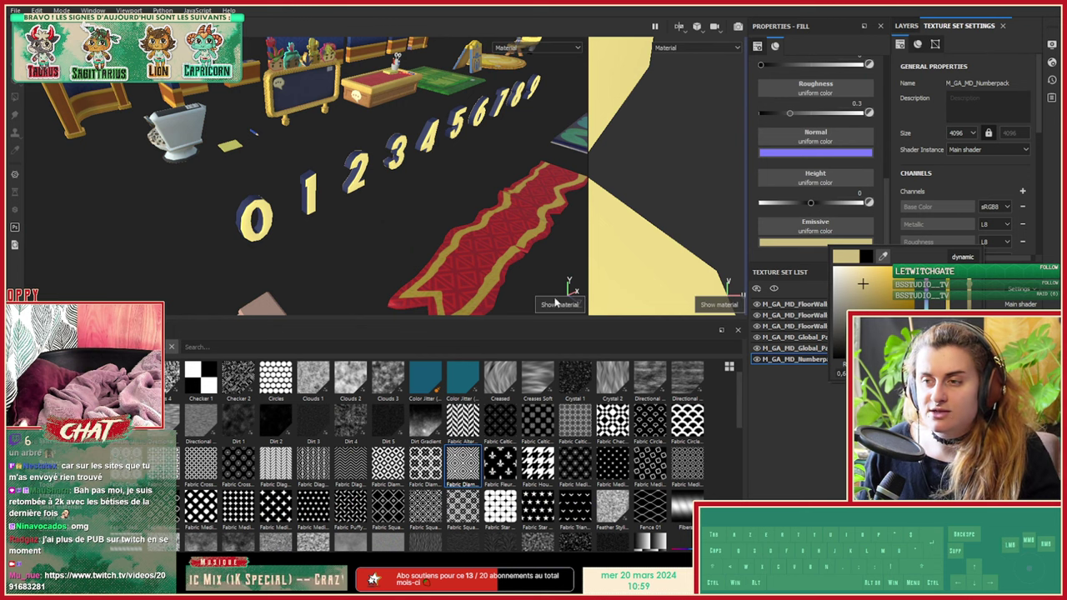
Step: Adjust the yellow fill layer's Emissive color to a lighter, warmer pale yellow
{"action": "left_click_drag", "start_coordinate": [376, 232], "coordinate": [192, 218], "text": "alt"}
{"action": "right_click_drag", "start_coordinate": [200, 192], "coordinate": [28, 189], "text": "alt"}
{"action": "scroll", "coordinate": [330, 165], "scroll_direction": "down", "scroll_amount": 5, "text": "alt"}
{"action": "left_click_drag", "start_coordinate": [332, 165], "coordinate": [287, 117], "text": "alt"}
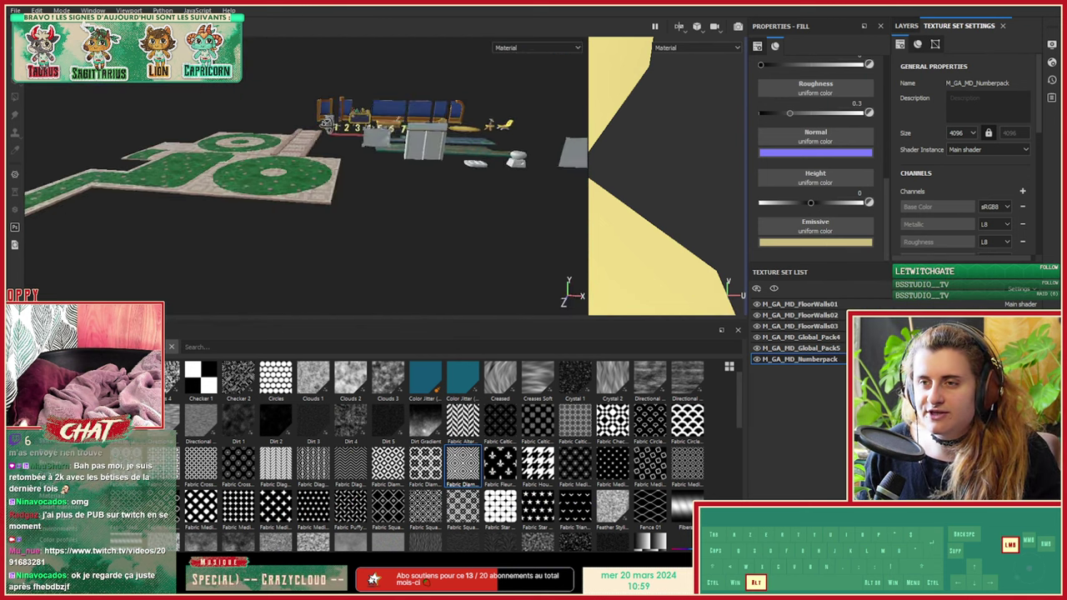
{"action": "right_click_drag", "start_coordinate": [287, 125], "coordinate": [206, 191], "text": "alt"}
{"action": "left_click_drag", "start_coordinate": [288, 154], "coordinate": [293, 175], "text": "alt"}
{"action": "middle_click_drag", "start_coordinate": [293, 175], "coordinate": [213, 230], "text": "alt"}
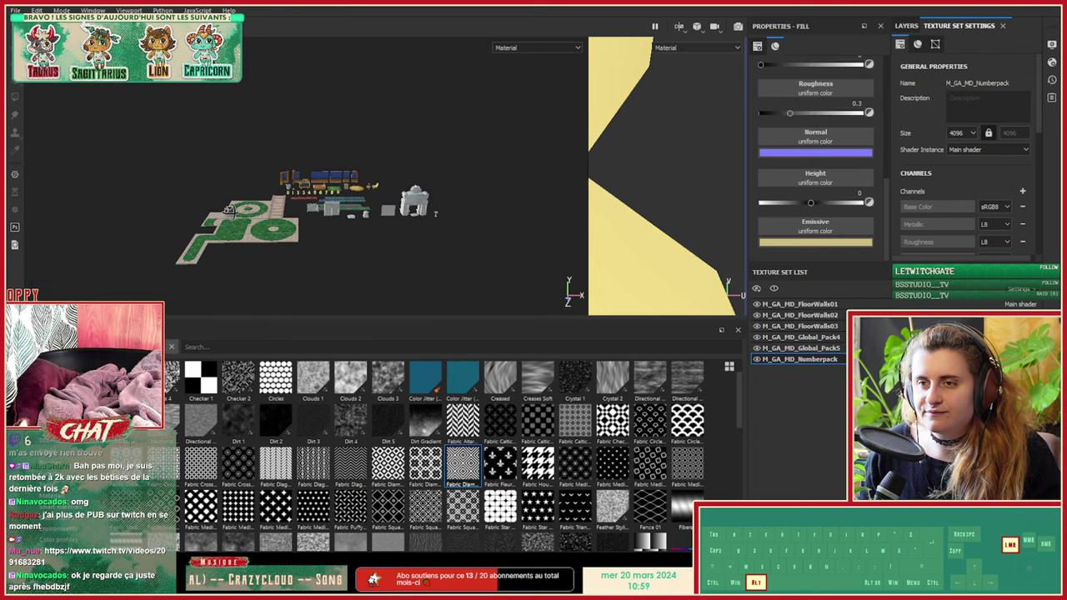
{"action": "left_click", "coordinate": [838, 243]}
{"action": "left_click", "coordinate": [873, 284]}
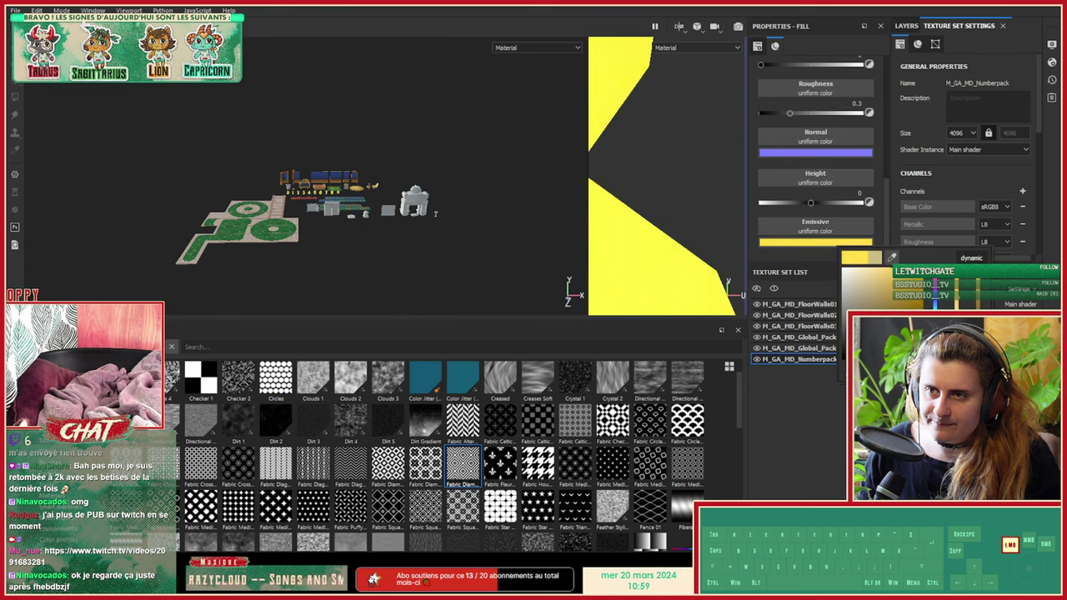
{"action": "left_click_drag", "start_coordinate": [902, 267], "coordinate": [877, 268]}
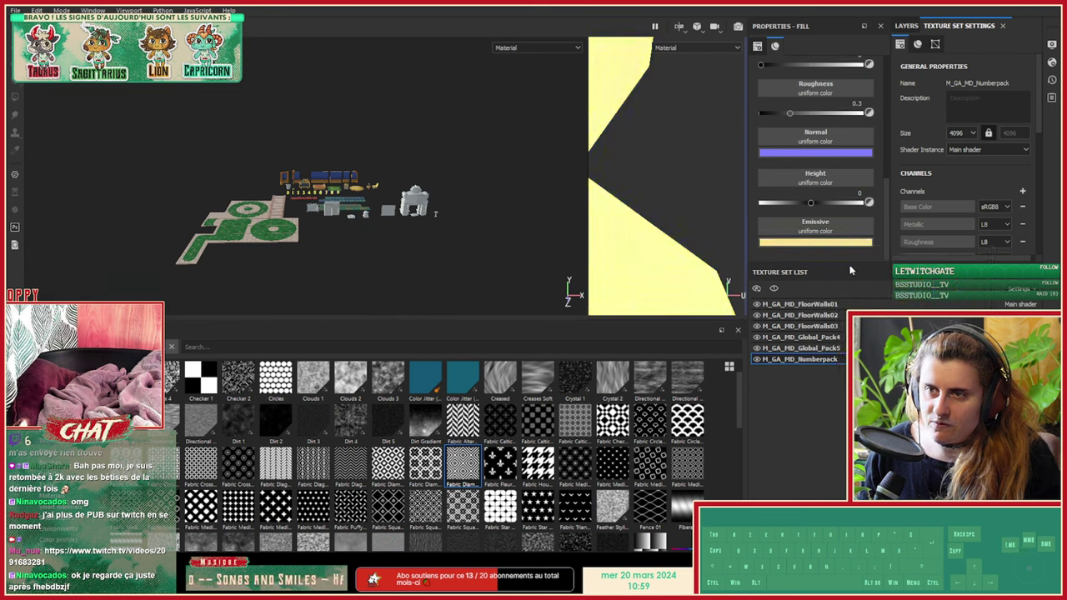
Step: Examine the emissive number fronts from near and far in the Material view, and compare them with the Base Color channel
{"action": "left_click_drag", "start_coordinate": [323, 140], "coordinate": [304, 119], "text": "alt"}
{"action": "right_click_drag", "start_coordinate": [304, 119], "coordinate": [325, 159], "text": "alt"}
{"action": "left_click_drag", "start_coordinate": [325, 159], "coordinate": [334, 170], "text": "alt"}
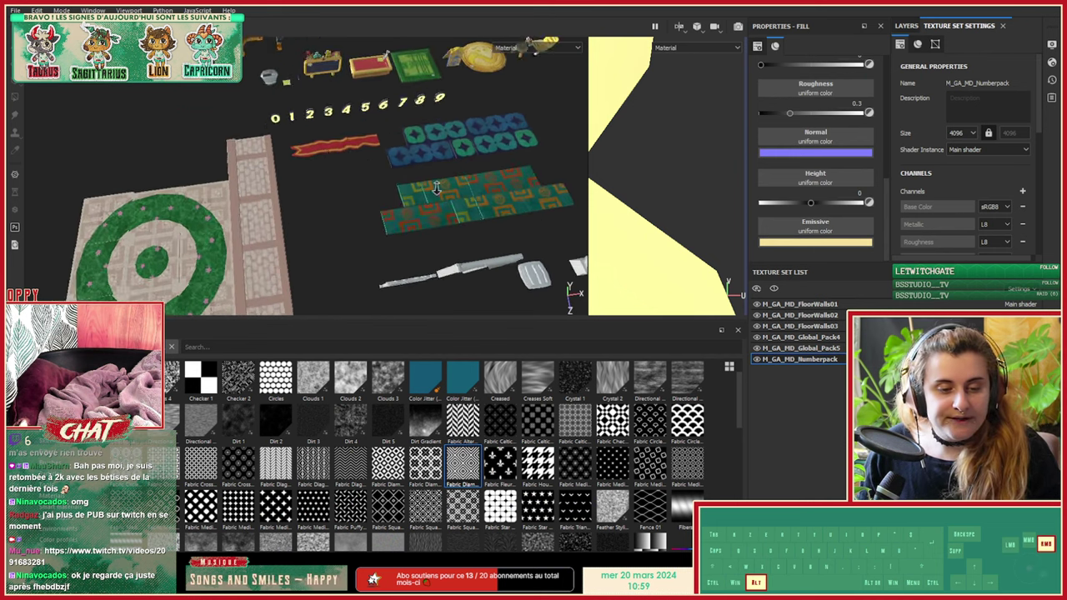
{"action": "right_click_drag", "start_coordinate": [334, 171], "coordinate": [304, 150], "text": "alt"}
{"action": "middle_click_drag", "start_coordinate": [304, 151], "coordinate": [312, 186], "text": "alt"}
{"action": "left_click_drag", "start_coordinate": [211, 217], "coordinate": [321, 224], "text": "alt"}
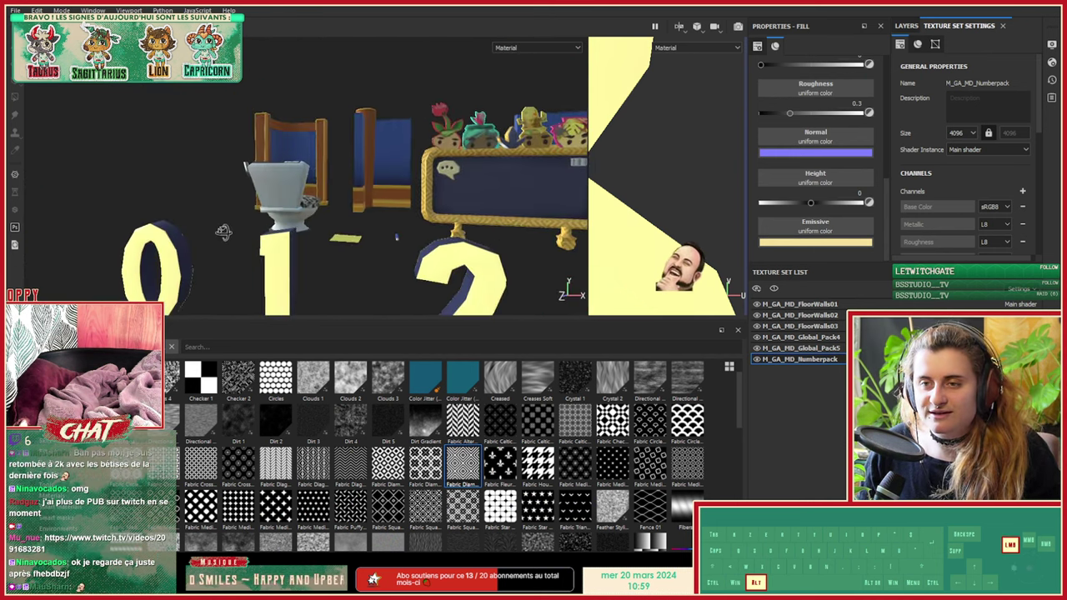
{"action": "right_click_drag", "start_coordinate": [321, 224], "coordinate": [500, 213], "text": "alt"}
{"action": "middle_click_drag", "start_coordinate": [500, 213], "coordinate": [177, 202], "text": "alt"}
{"action": "mouse_move", "coordinate": [177, 200]}
{"action": "left_mouse_down", "text": "alt"}
{"action": "mouse_move", "coordinate": [122, 257]}
{"action": "mouse_move", "coordinate": [330, 165]}
{"action": "mouse_move", "coordinate": [183, 256]}
{"action": "mouse_move", "coordinate": [352, 186]}
{"action": "mouse_move", "coordinate": [303, 196]}
{"action": "mouse_move", "coordinate": [391, 197]}
{"action": "left_mouse_up", "text": "alt"}
{"action": "key", "text": "c"}
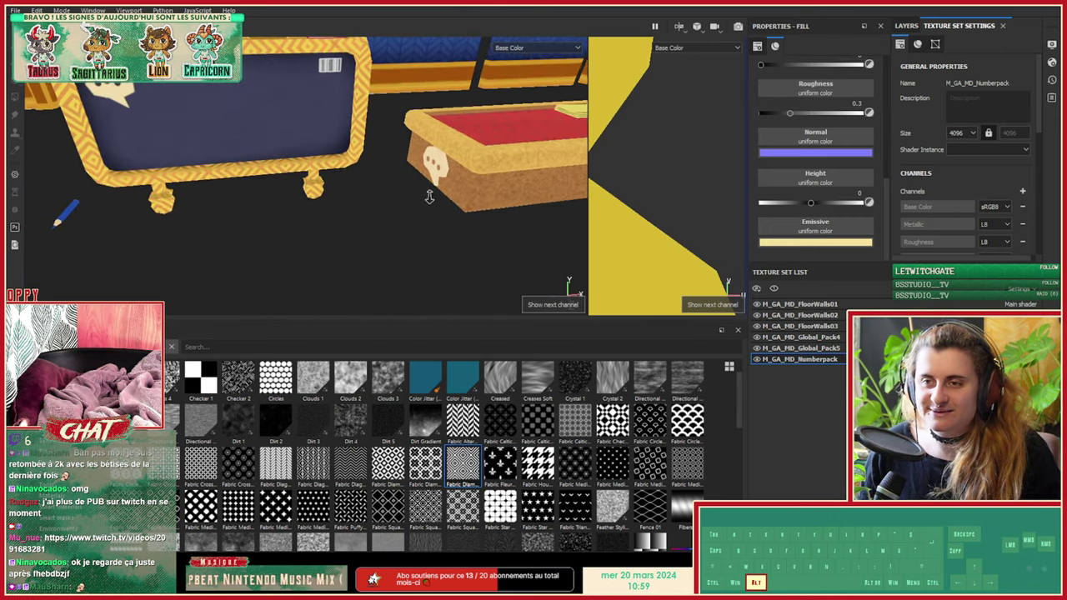
{"action": "right_click_drag", "start_coordinate": [428, 195], "coordinate": [267, 213], "text": "alt"}
{"action": "middle_click_drag", "start_coordinate": [266, 213], "coordinate": [333, 235], "text": "alt"}
{"action": "right_click_drag", "start_coordinate": [333, 235], "coordinate": [575, 223], "text": "alt"}
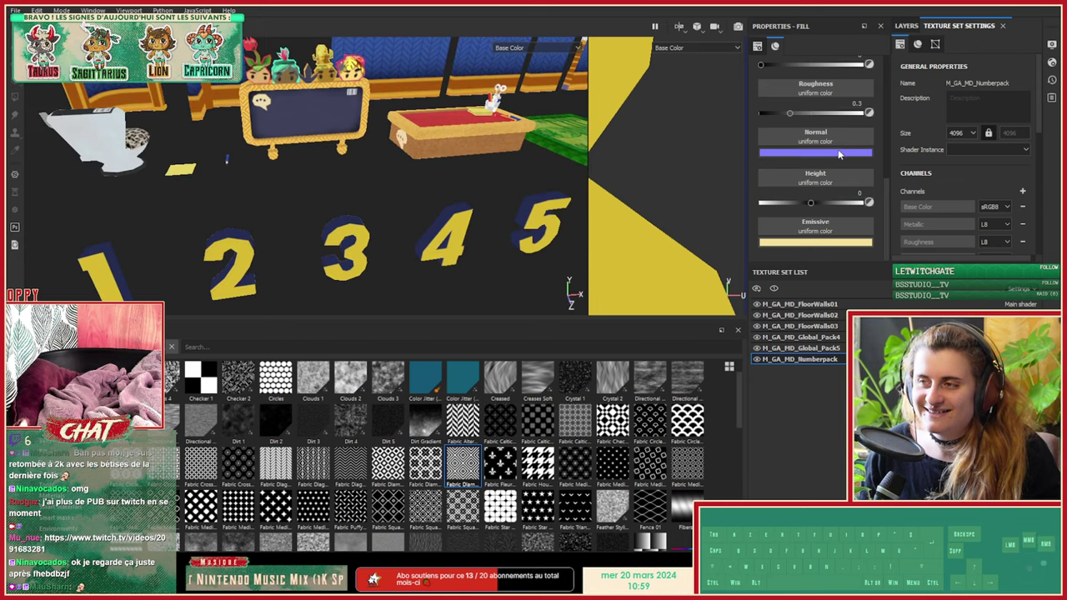
Step: Disable the metal and normal channels on the yellow fill layer
{"action": "scroll", "coordinate": [837, 155], "scroll_direction": "up", "scroll_amount": 4}
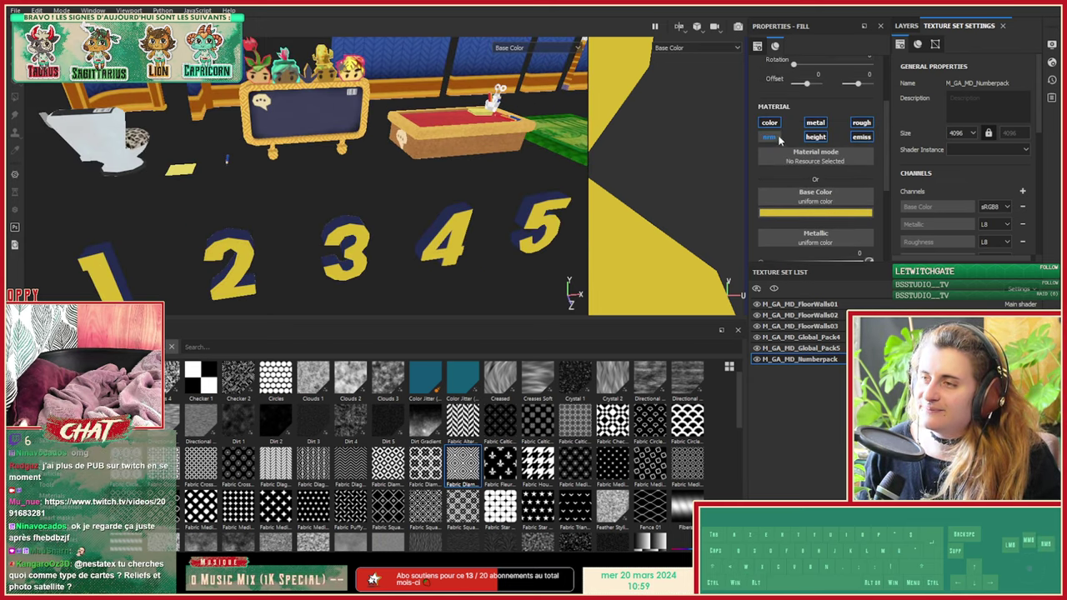
{"action": "left_click", "coordinate": [815, 123]}
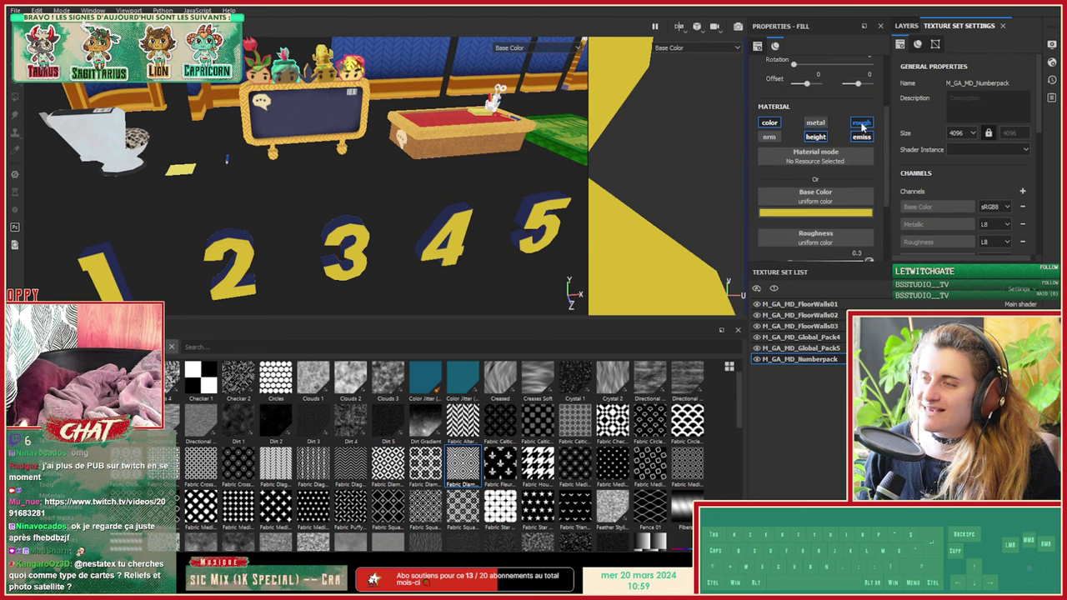
{"action": "scroll", "coordinate": [833, 166], "scroll_direction": "down", "scroll_amount": 3}
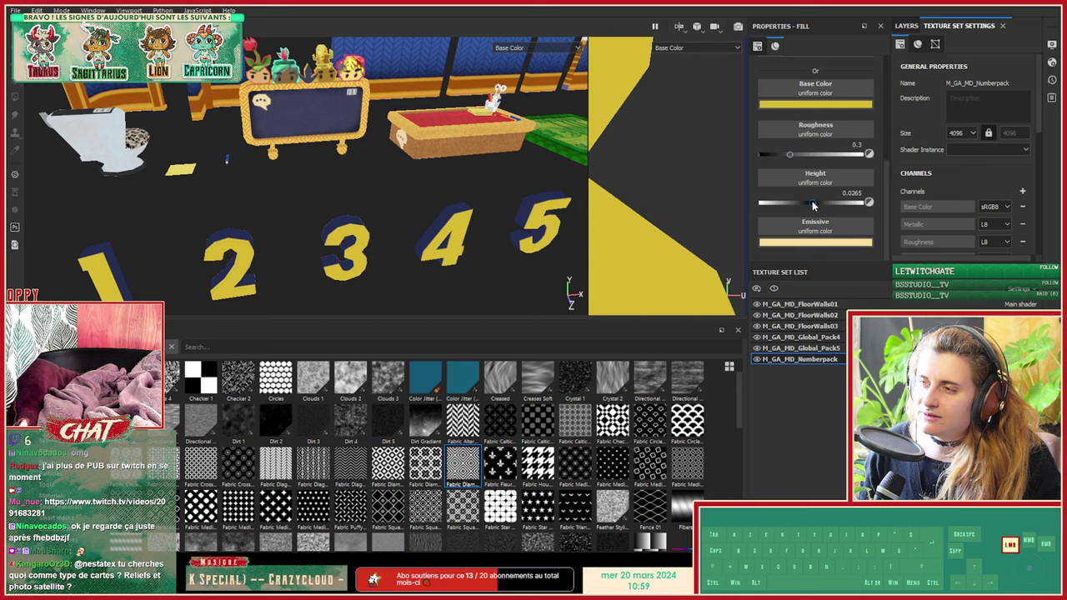
Step: Try small Height values such as -0.0053 and 0.0899 on the yellow fill, checking the numbers' edges in the Material view
{"action": "left_click_drag", "start_coordinate": [813, 203], "coordinate": [810, 203]}
{"action": "key", "text": "m"}
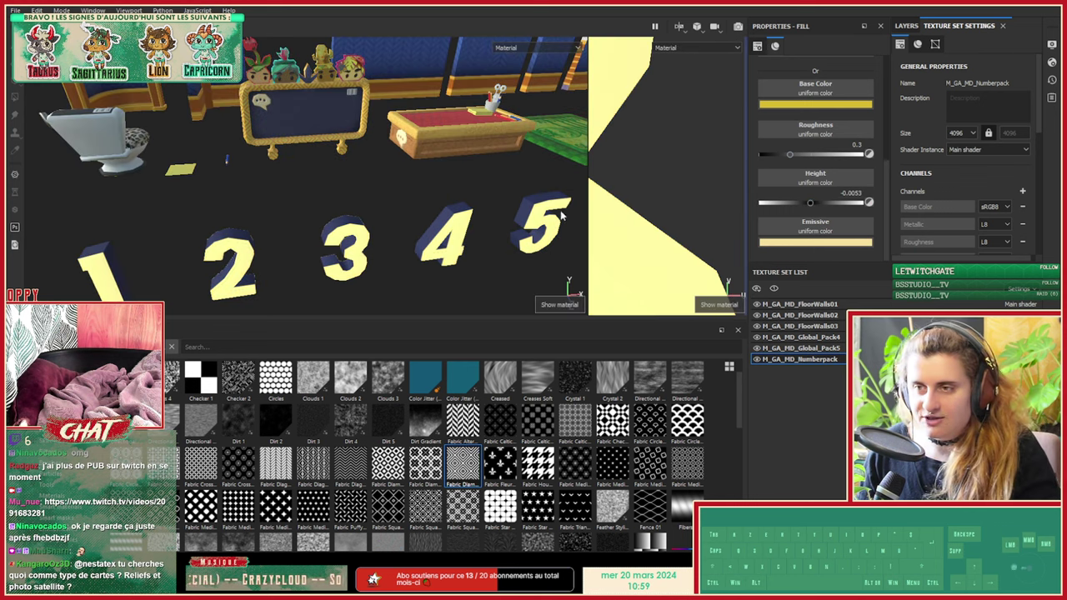
{"action": "left_click_drag", "start_coordinate": [275, 200], "coordinate": [494, 242], "text": "alt"}
{"action": "middle_click_drag", "start_coordinate": [493, 242], "coordinate": [255, 180], "text": "alt"}
{"action": "left_click_drag", "start_coordinate": [255, 180], "coordinate": [405, 220], "text": "alt"}
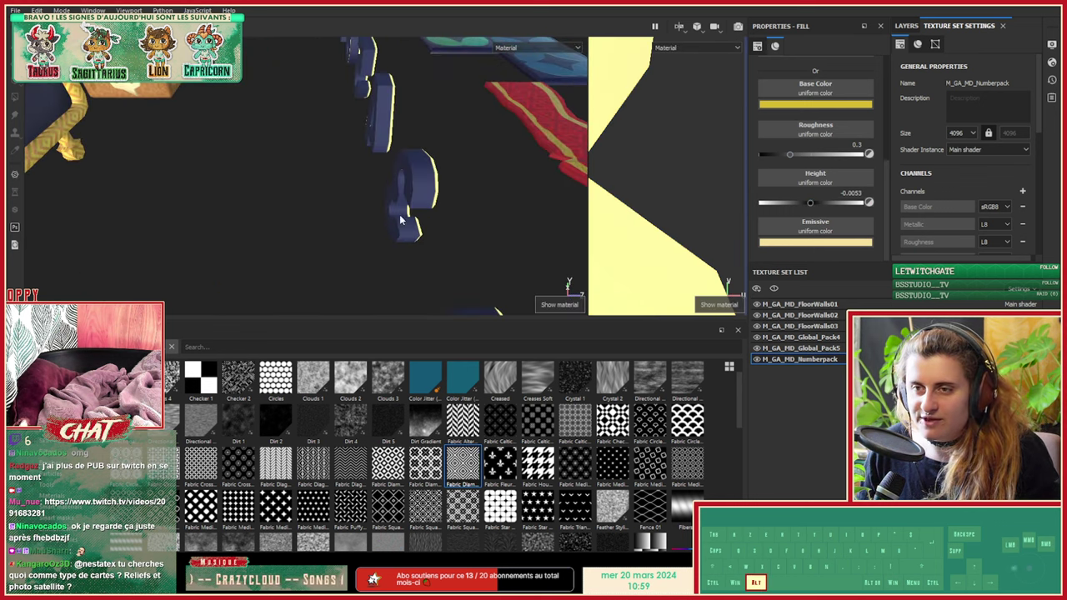
{"action": "middle_click_drag", "start_coordinate": [427, 233], "coordinate": [371, 209], "text": "alt"}
{"action": "right_click_drag", "start_coordinate": [371, 208], "coordinate": [361, 235], "text": "alt"}
{"action": "middle_click_drag", "start_coordinate": [362, 235], "coordinate": [336, 212], "text": "alt"}
{"action": "right_click_drag", "start_coordinate": [336, 212], "coordinate": [228, 219], "text": "alt"}
{"action": "left_click_drag", "start_coordinate": [229, 219], "coordinate": [152, 223], "text": "alt"}
{"action": "left_click_drag", "start_coordinate": [152, 143], "coordinate": [221, 165], "text": "alt"}
{"action": "middle_click_drag", "start_coordinate": [220, 165], "coordinate": [238, 158], "text": "alt"}
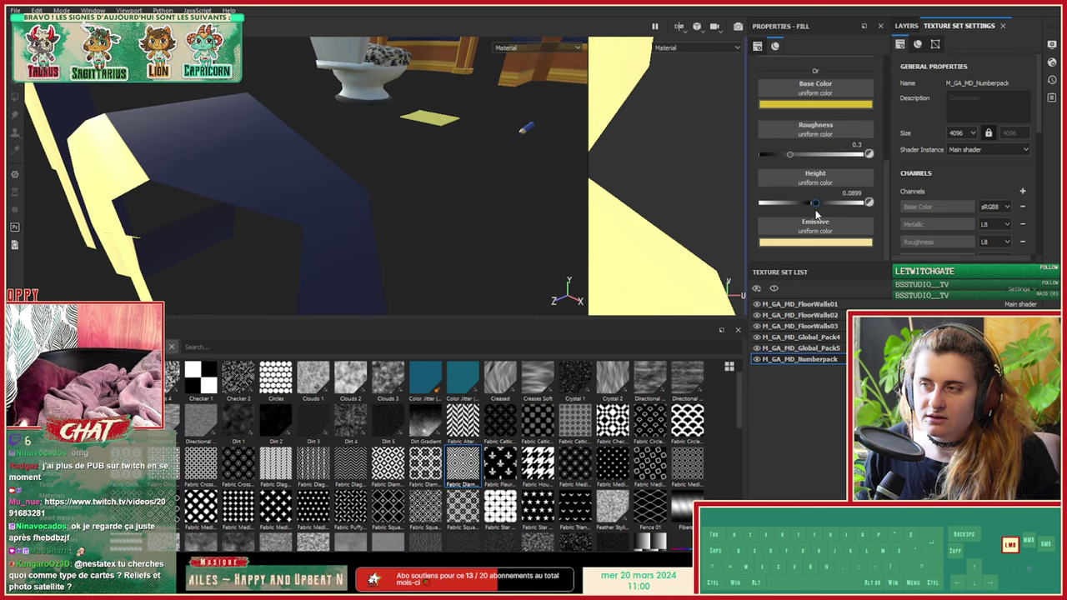
Step: Toggle the Front folder's visibility in the layer stack to compare the number faces with and without it
{"action": "scroll", "coordinate": [815, 215], "scroll_direction": "up", "scroll_amount": 5}
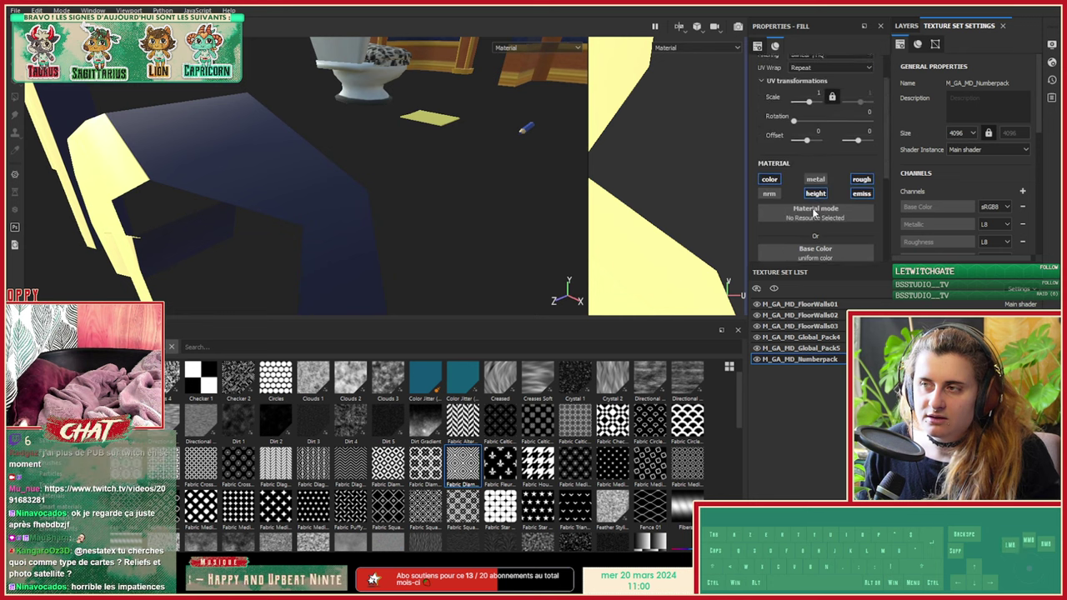
{"action": "left_click", "coordinate": [909, 26]}
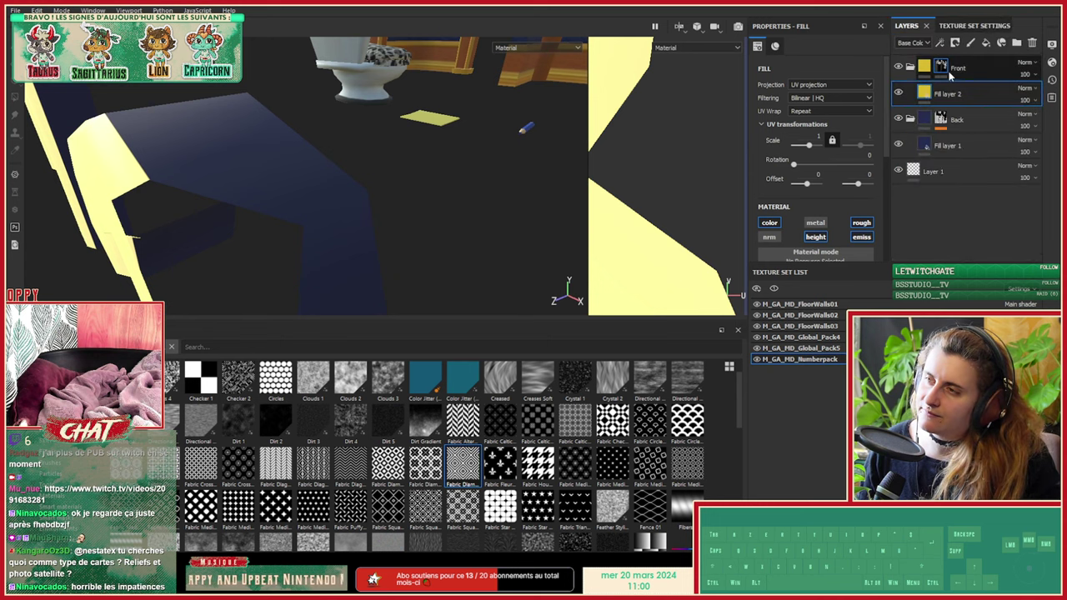
{"action": "left_click", "coordinate": [898, 68]}
{"action": "left_click", "coordinate": [899, 68]}
{"action": "left_click", "coordinate": [899, 67]}
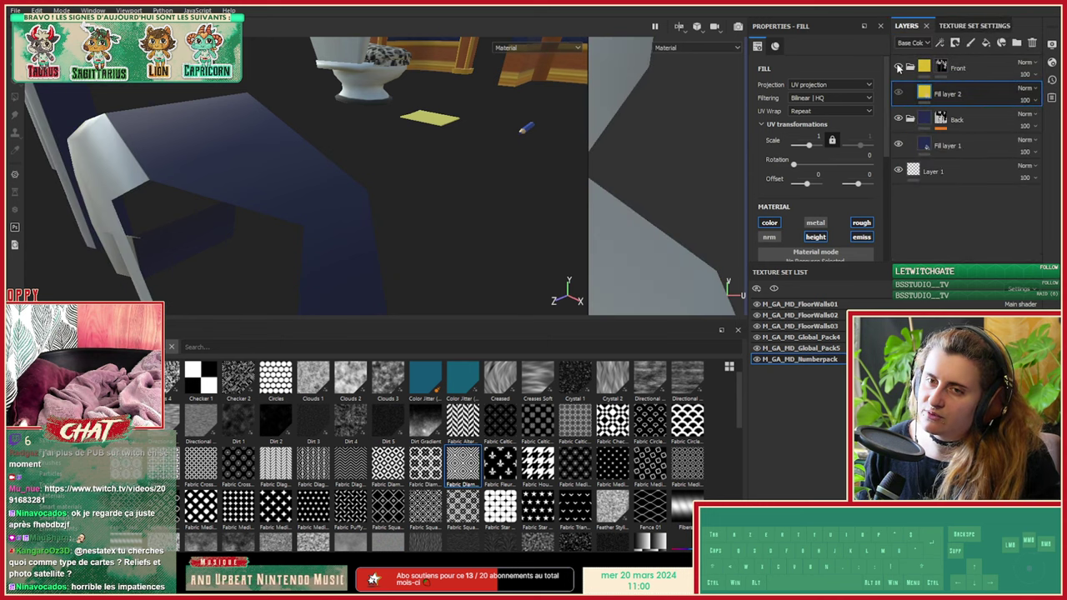
{"action": "left_click", "coordinate": [898, 67]}
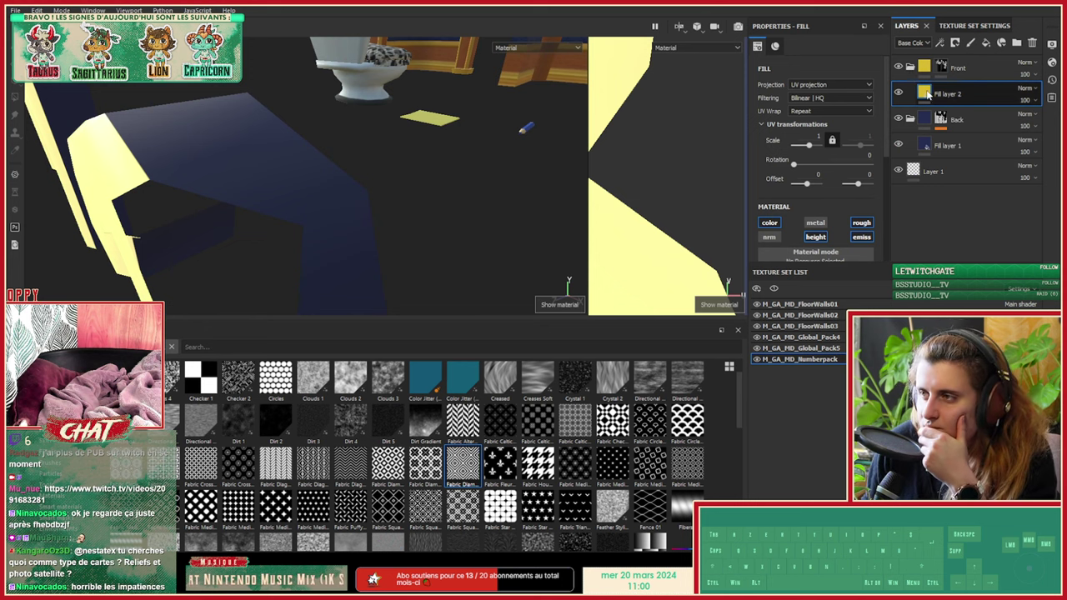
Step: Try Height values of 0.8836 and 0.0265 on Fill layer 2, checking the relief on the numbers
{"action": "scroll", "coordinate": [815, 233], "scroll_direction": "down", "scroll_amount": 5}
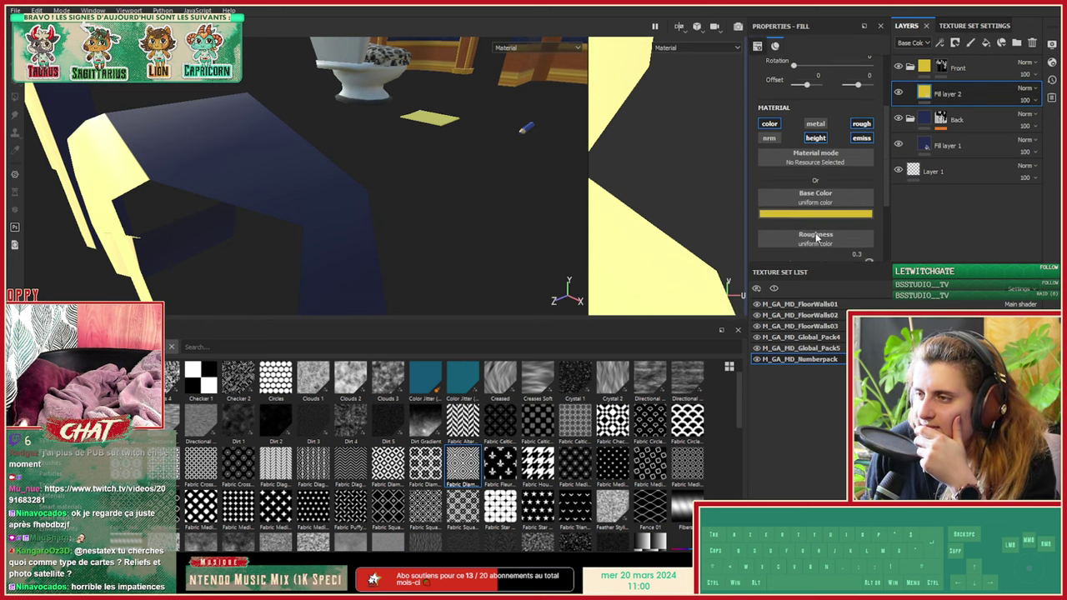
{"action": "left_click_drag", "start_coordinate": [837, 207], "coordinate": [859, 204]}
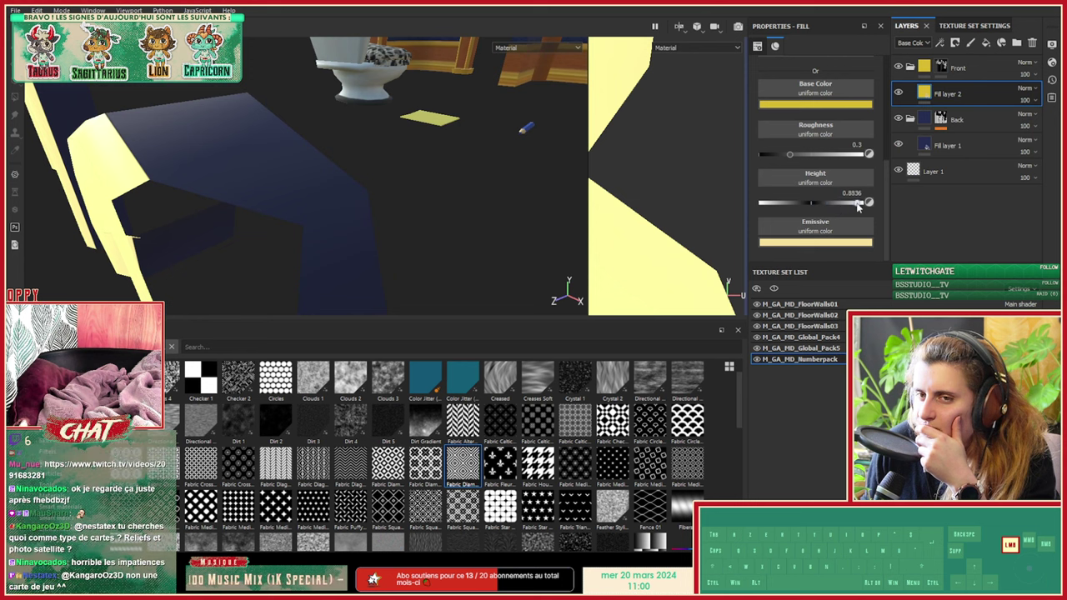
{"action": "left_click_drag", "start_coordinate": [178, 187], "coordinate": [203, 159], "text": "alt"}
{"action": "middle_click_drag", "start_coordinate": [268, 222], "coordinate": [174, 145], "text": "alt"}
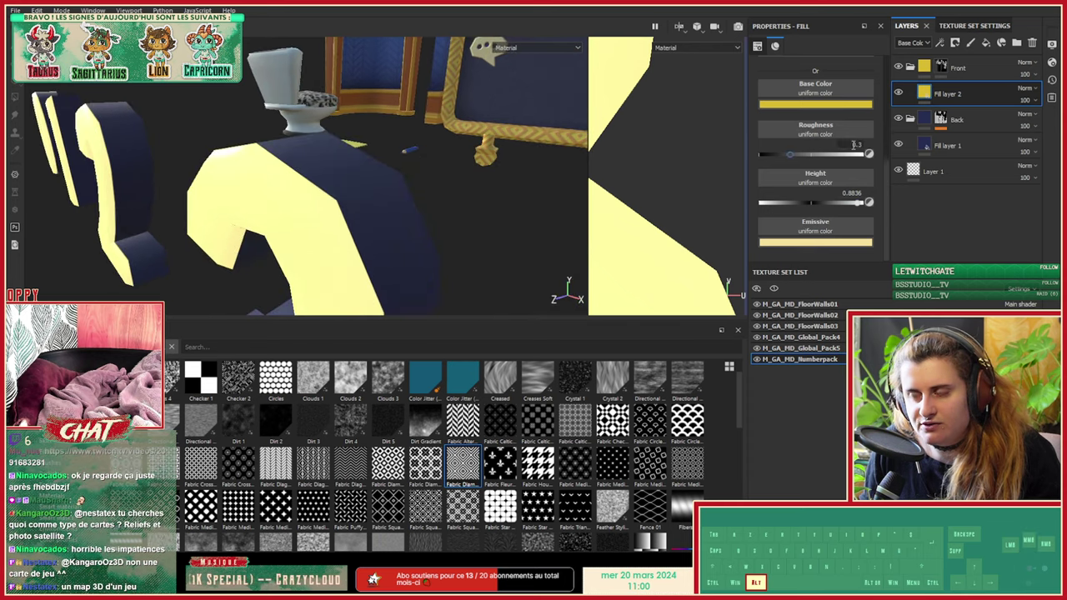
{"action": "left_click_drag", "start_coordinate": [814, 203], "coordinate": [813, 202]}
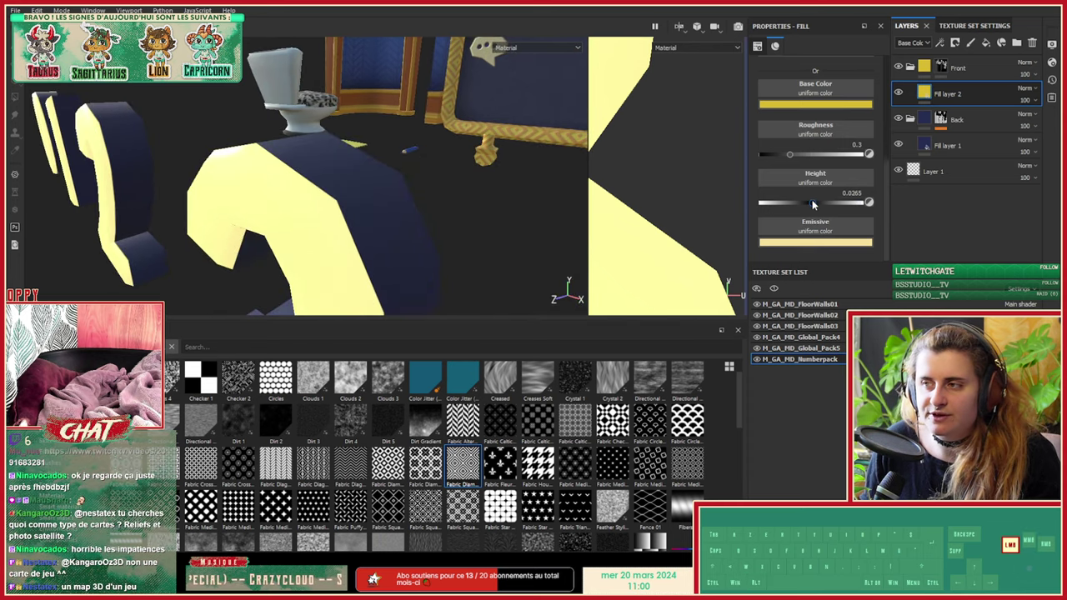
Step: Disable the height channel on Fill layer 2
{"action": "scroll", "coordinate": [819, 179], "scroll_direction": "up", "scroll_amount": 3}
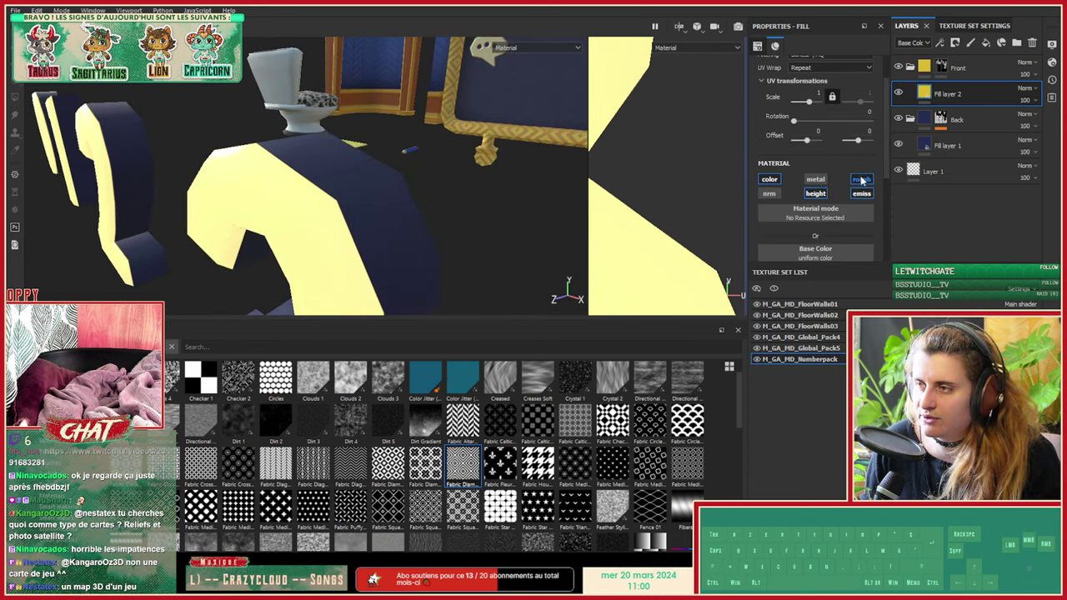
{"action": "left_click", "coordinate": [816, 194]}
{"action": "scroll", "coordinate": [816, 206], "scroll_direction": "down", "scroll_amount": 1}
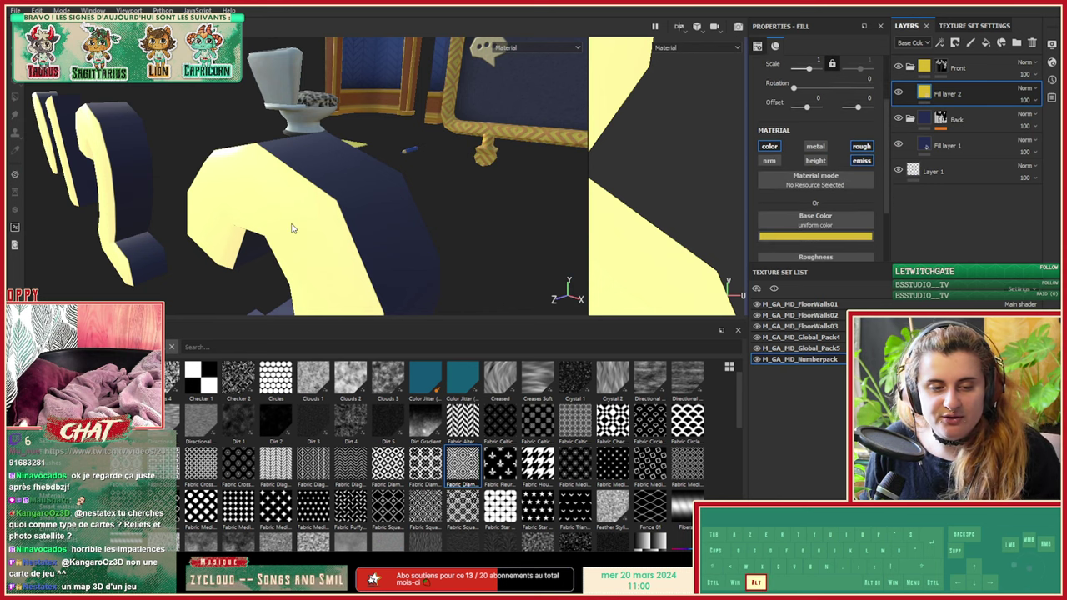
Step: Inspect the pale yellow fronts and navy sides of the numbers up close and as a full row
{"action": "left_click_drag", "start_coordinate": [292, 228], "coordinate": [428, 209], "text": "alt"}
{"action": "right_click_drag", "start_coordinate": [428, 209], "coordinate": [174, 214], "text": "alt"}
{"action": "left_click_drag", "start_coordinate": [175, 214], "coordinate": [414, 246], "text": "alt"}
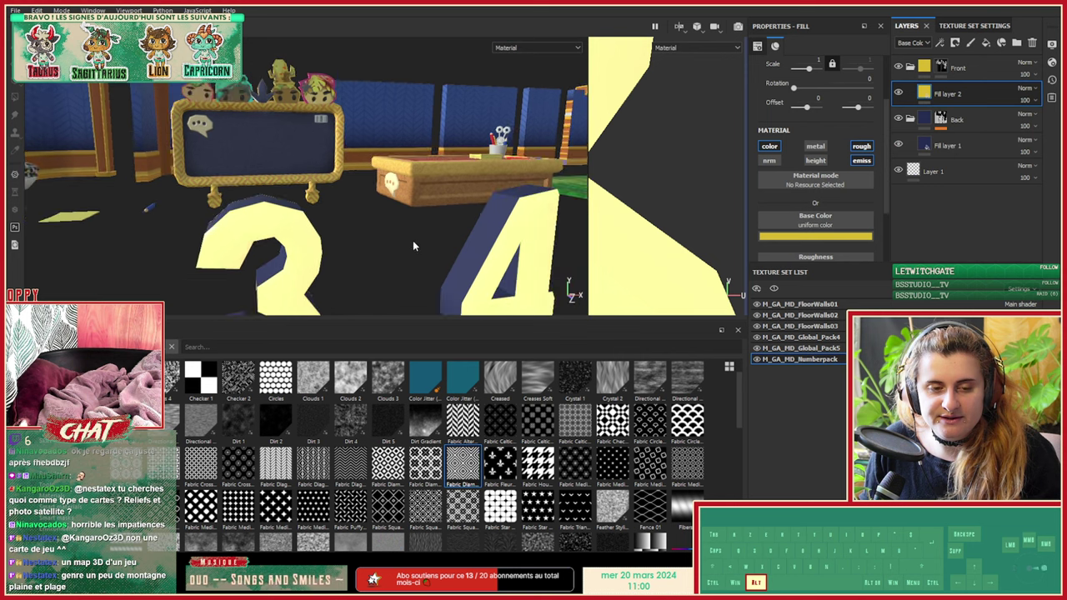
{"action": "right_click_drag", "start_coordinate": [414, 246], "coordinate": [171, 240], "text": "alt"}
{"action": "left_click_drag", "start_coordinate": [171, 240], "coordinate": [216, 246], "text": "alt"}
{"action": "middle_click_drag", "start_coordinate": [216, 247], "coordinate": [109, 101], "text": "alt"}
{"action": "right_click_drag", "start_coordinate": [109, 102], "coordinate": [74, 152], "text": "alt"}
{"action": "left_click_drag", "start_coordinate": [74, 153], "coordinate": [168, 217], "text": "alt"}
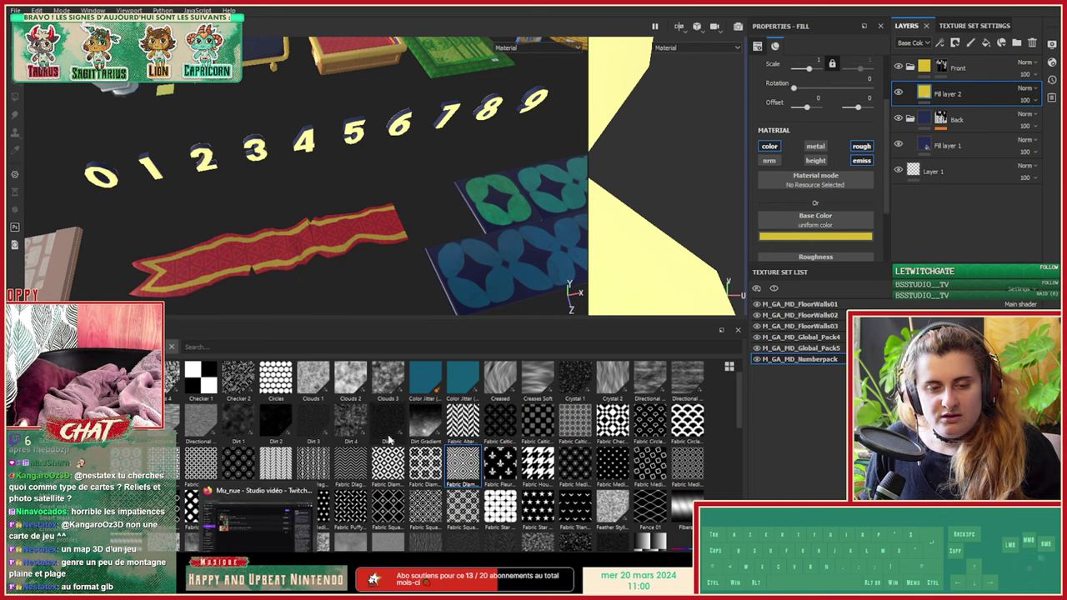
{"action": "left_click", "coordinate": [534, 589]}
{"action": "left_click_drag", "start_coordinate": [416, 20], "coordinate": [7, 308]}
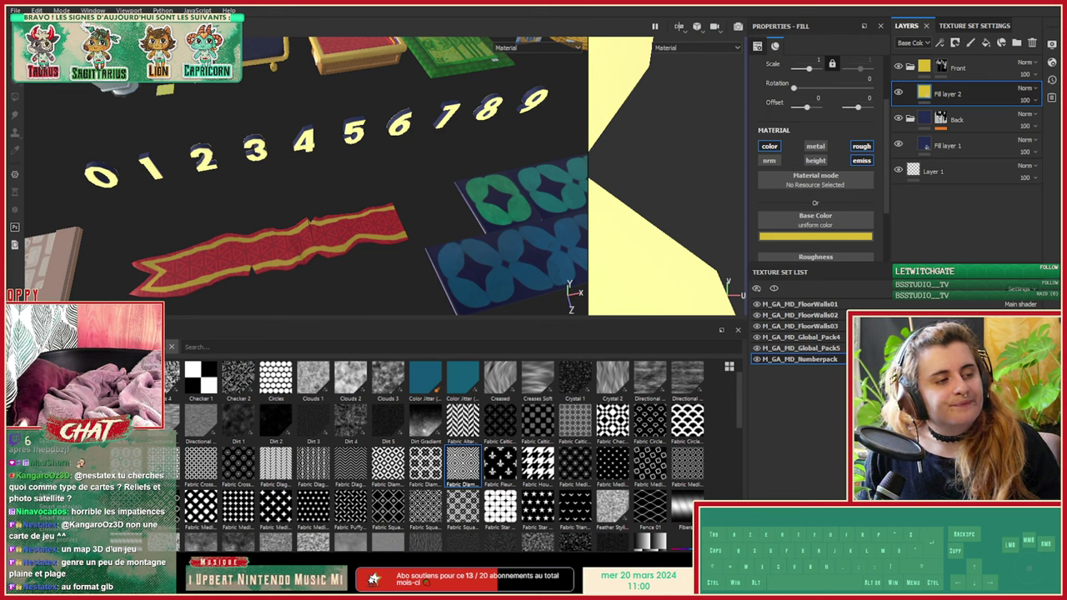
Step: Examine the front and side faces of the numbers 3 and 4 up close and against the surrounding props
{"action": "left_click_drag", "start_coordinate": [382, 235], "coordinate": [339, 147], "text": "alt"}
{"action": "right_click_drag", "start_coordinate": [339, 146], "coordinate": [140, 170], "text": "alt"}
{"action": "middle_click_drag", "start_coordinate": [140, 169], "coordinate": [266, 190], "text": "alt"}
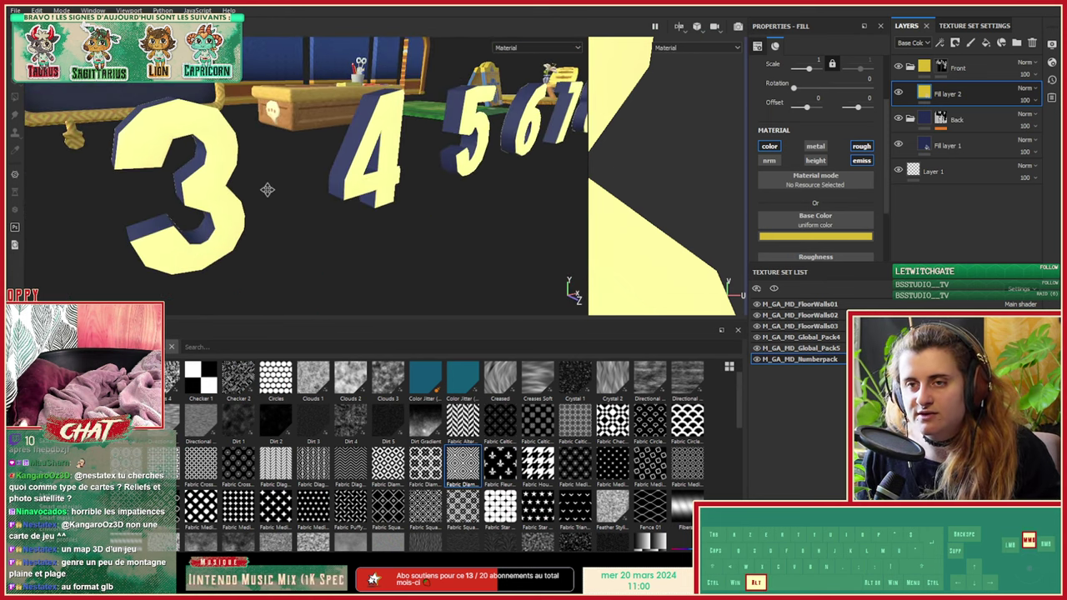
{"action": "left_click_drag", "start_coordinate": [267, 190], "coordinate": [80, 209], "text": "alt"}
{"action": "middle_click_drag", "start_coordinate": [315, 185], "coordinate": [238, 219], "text": "alt"}
{"action": "right_click_drag", "start_coordinate": [283, 200], "coordinate": [243, 183], "text": "alt"}
{"action": "middle_click_drag", "start_coordinate": [242, 183], "coordinate": [329, 207], "text": "alt"}
{"action": "right_click_drag", "start_coordinate": [329, 207], "coordinate": [265, 202], "text": "alt"}
{"action": "middle_click_drag", "start_coordinate": [265, 202], "coordinate": [292, 254], "text": "alt"}
{"action": "left_click_drag", "start_coordinate": [292, 254], "coordinate": [387, 227], "text": "alt"}
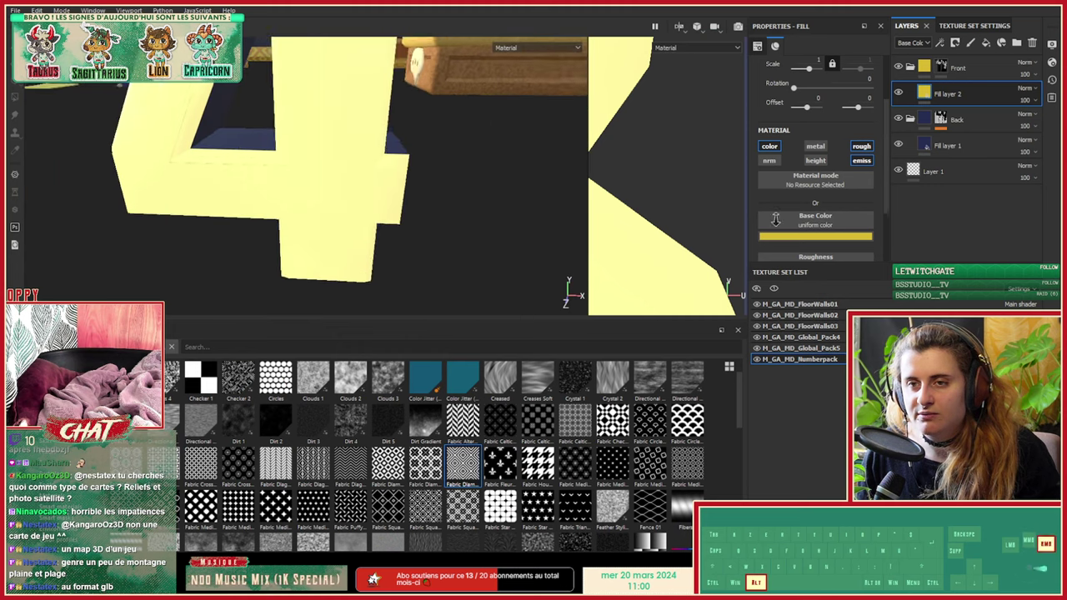
{"action": "right_click_drag", "start_coordinate": [75, 213], "coordinate": [321, 167], "text": "alt"}
{"action": "middle_click_drag", "start_coordinate": [329, 185], "coordinate": [405, 171], "text": "alt"}
{"action": "left_click_drag", "start_coordinate": [403, 171], "coordinate": [222, 193], "text": "alt"}
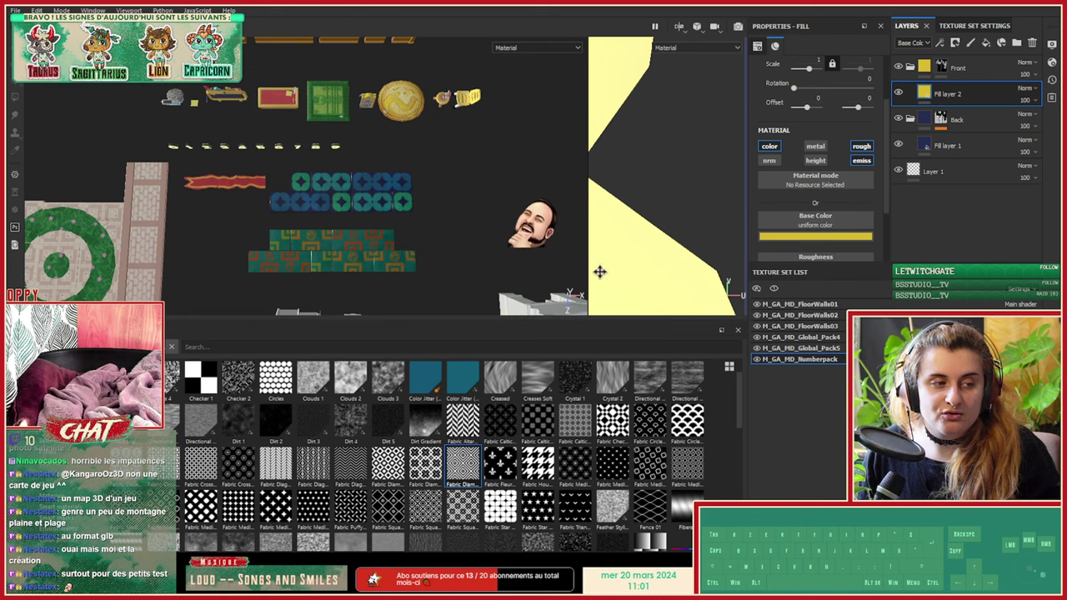
Step: Review the patterned green and blue floor tiles and the overall set with its row of numbers
{"action": "left_click_drag", "start_coordinate": [467, 167], "coordinate": [388, 198], "text": "alt"}
{"action": "scroll", "coordinate": [318, 205], "scroll_direction": "up", "scroll_amount": 6, "text": "alt"}
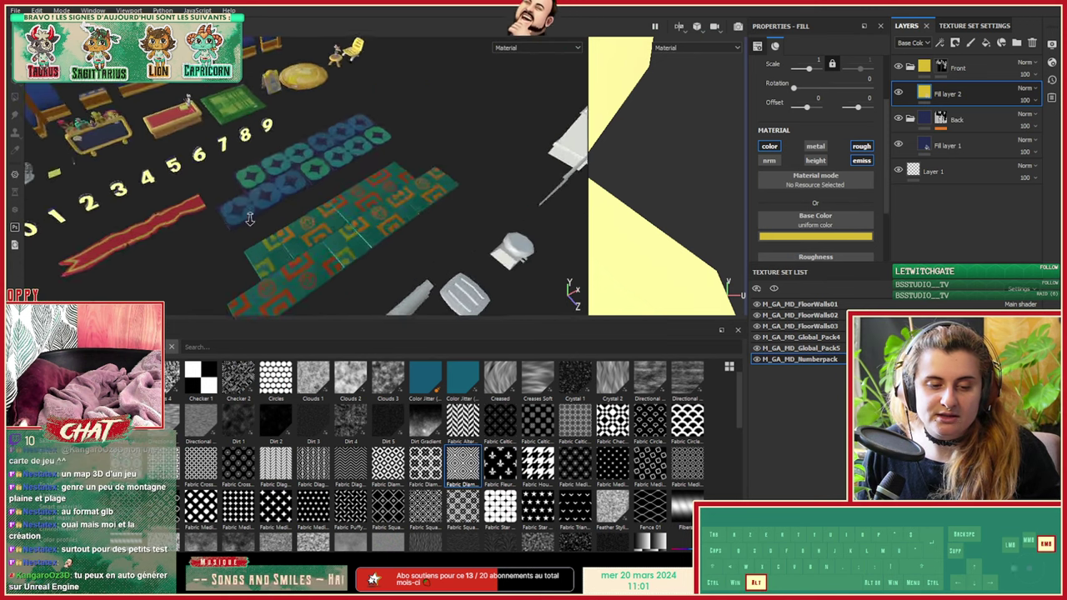
{"action": "middle_click_drag", "start_coordinate": [342, 217], "coordinate": [343, 112], "text": "alt"}
{"action": "left_click_drag", "start_coordinate": [342, 112], "coordinate": [940, 119], "text": "alt"}
{"action": "left_click_drag", "start_coordinate": [400, 117], "coordinate": [647, 186], "text": "alt"}
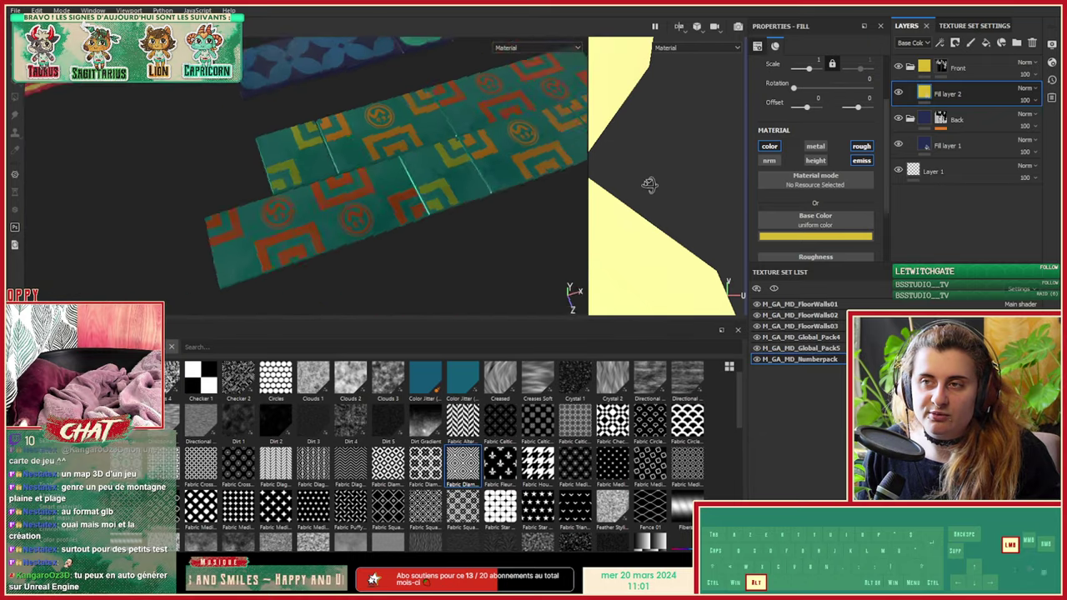
{"action": "middle_click_drag", "start_coordinate": [359, 208], "coordinate": [224, 232], "text": "alt"}
{"action": "right_click_drag", "start_coordinate": [223, 232], "coordinate": [93, 197], "text": "alt"}
{"action": "left_click_drag", "start_coordinate": [209, 208], "coordinate": [161, 158], "text": "alt"}
{"action": "middle_click_drag", "start_coordinate": [171, 108], "coordinate": [262, 200], "text": "alt"}
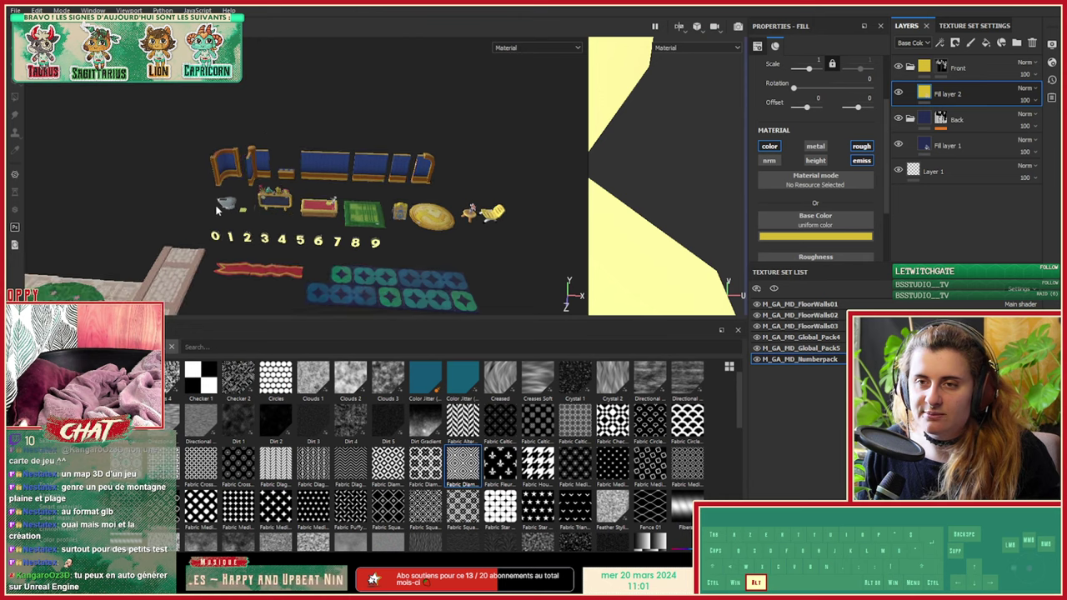
Step: Look over the untextured grey props beyond the number row, finishing at the spiked panel
{"action": "right_click_drag", "start_coordinate": [261, 200], "coordinate": [378, 207], "text": "alt"}
{"action": "middle_click_drag", "start_coordinate": [321, 182], "coordinate": [285, 77], "text": "alt"}
{"action": "right_click_drag", "start_coordinate": [304, 175], "coordinate": [235, 179], "text": "alt"}
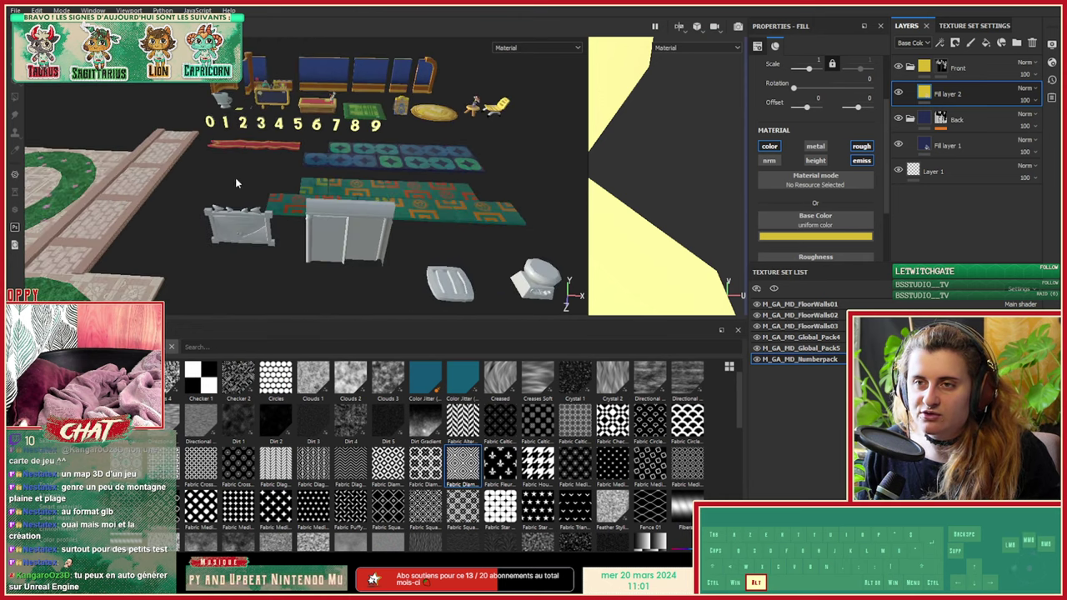
{"action": "middle_click_drag", "start_coordinate": [235, 179], "coordinate": [240, 104], "text": "alt"}
{"action": "right_click_drag", "start_coordinate": [150, 125], "coordinate": [200, 131], "text": "alt"}
{"action": "left_click_drag", "start_coordinate": [205, 133], "coordinate": [421, 173], "text": "alt"}
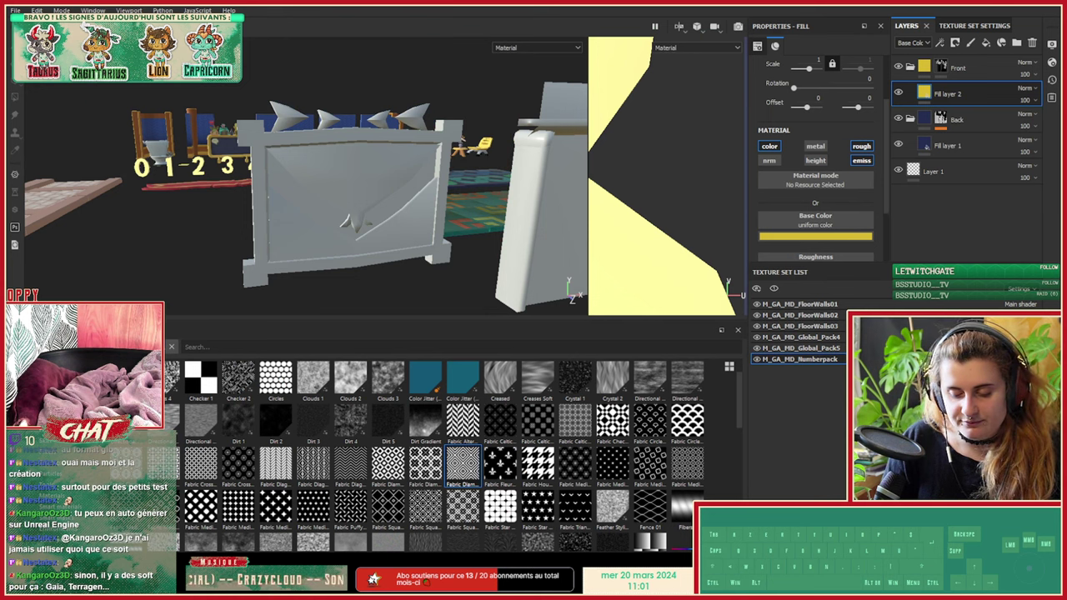
{"action": "type", "text": "ae"}
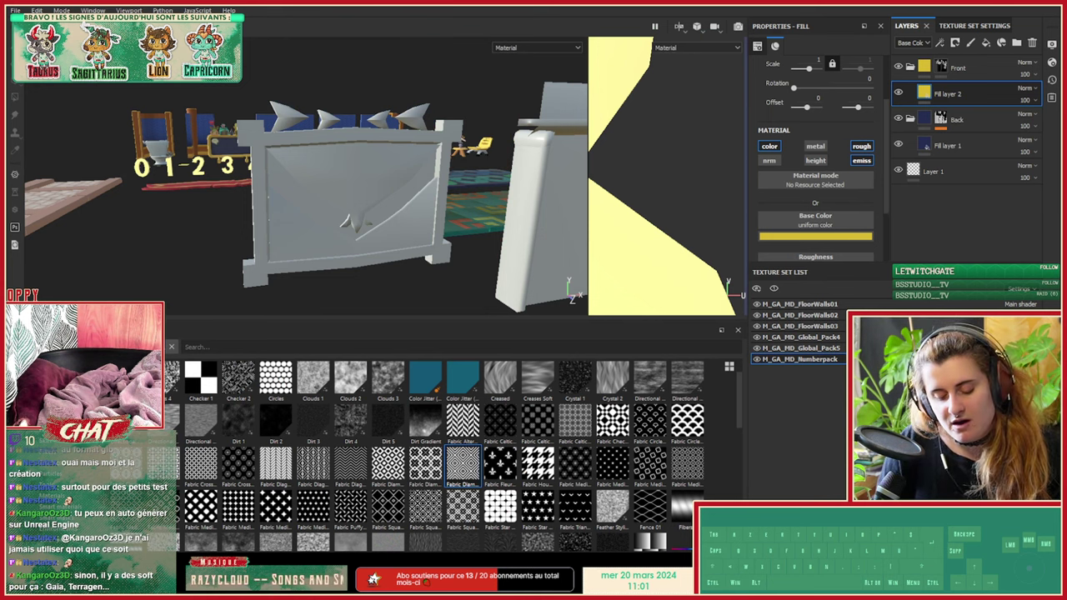
{"action": "type", "text": "as"}
{"action": "key", "text": "Caps_Lock"}
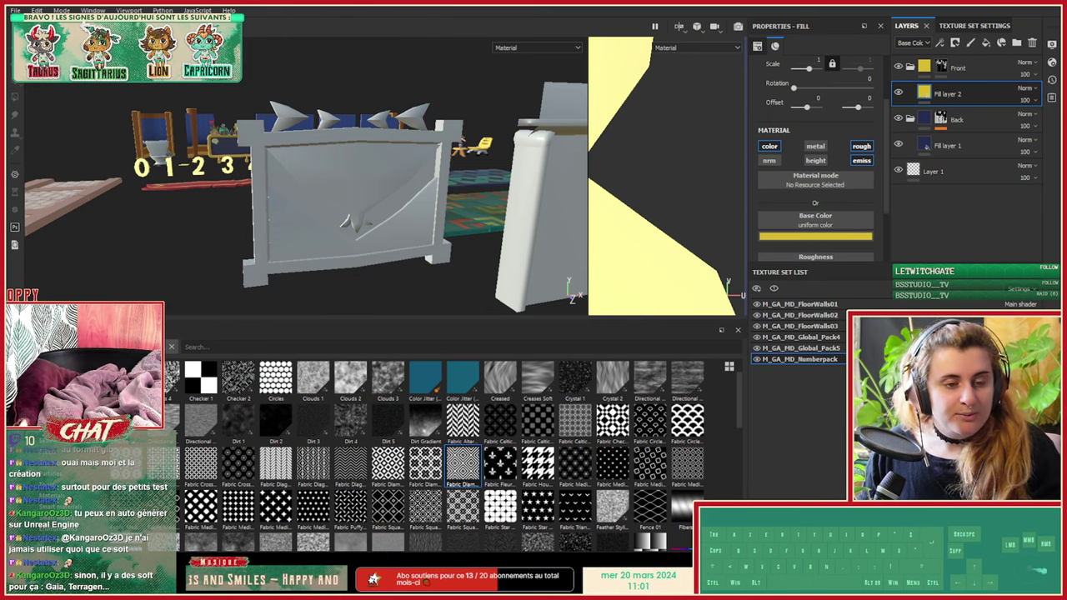
{"action": "key", "text": "ctrl"}
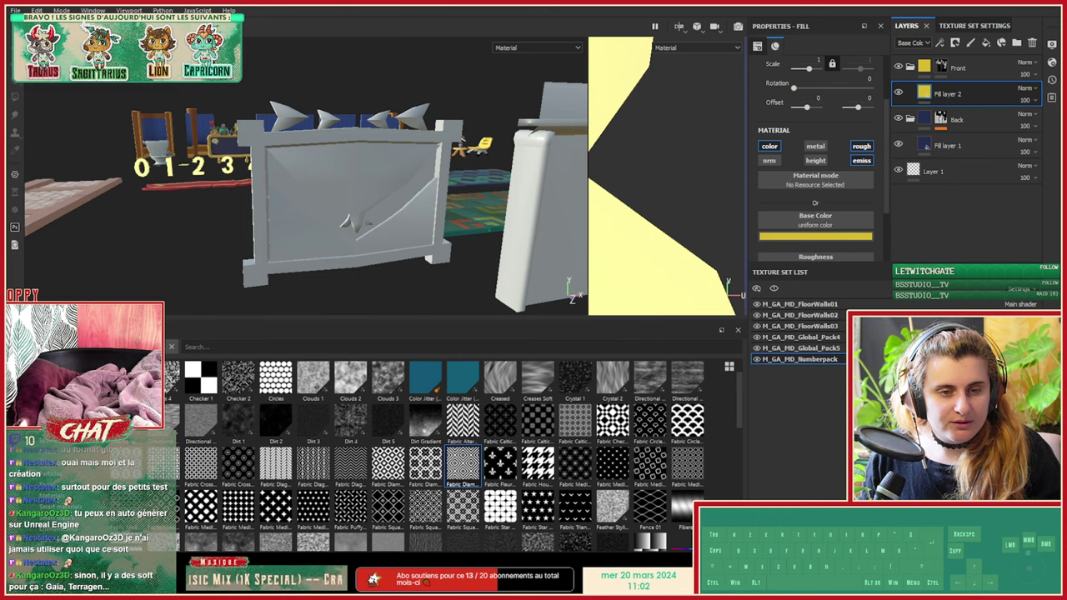
Step: Switch to the browser and look through the image results for game maps and related Elden Ring maps
{"action": "left_click_drag", "start_coordinate": [3, 10], "coordinate": [621, 3]}
{"action": "scroll", "coordinate": [991, 299], "scroll_direction": "down", "scroll_amount": 3}
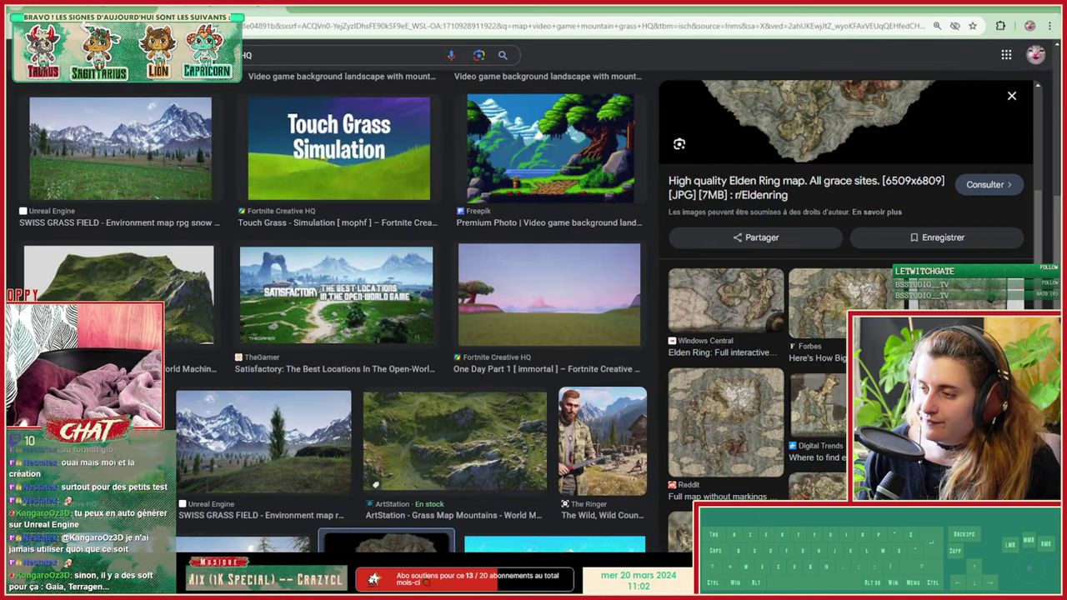
{"action": "scroll", "coordinate": [846, 317], "scroll_direction": "down", "scroll_amount": 5}
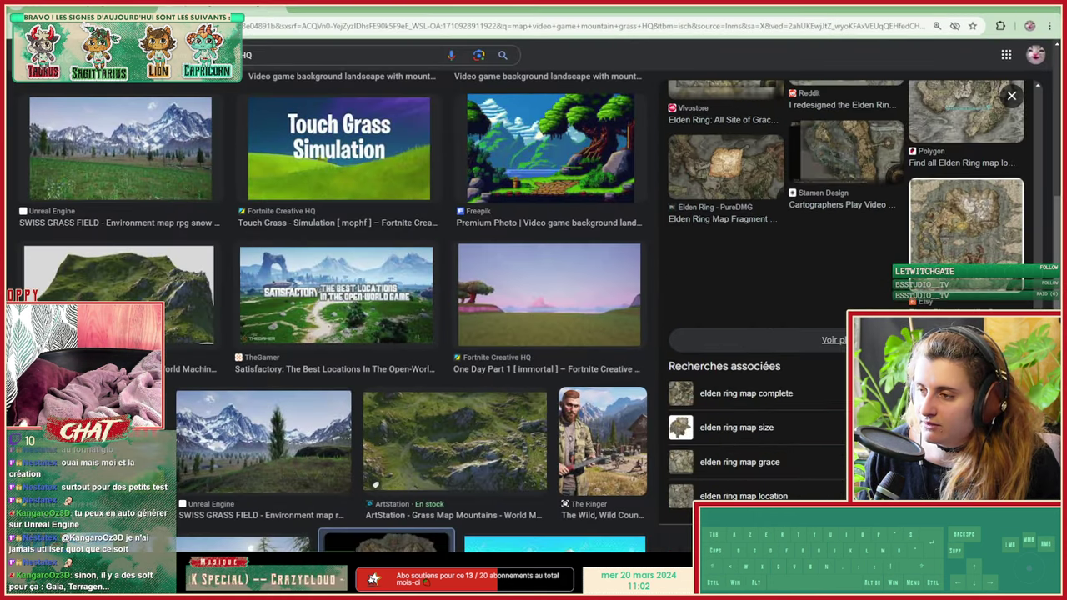
{"action": "left_click", "coordinate": [805, 340]}
{"action": "scroll", "coordinate": [792, 357], "scroll_direction": "down", "scroll_amount": 5}
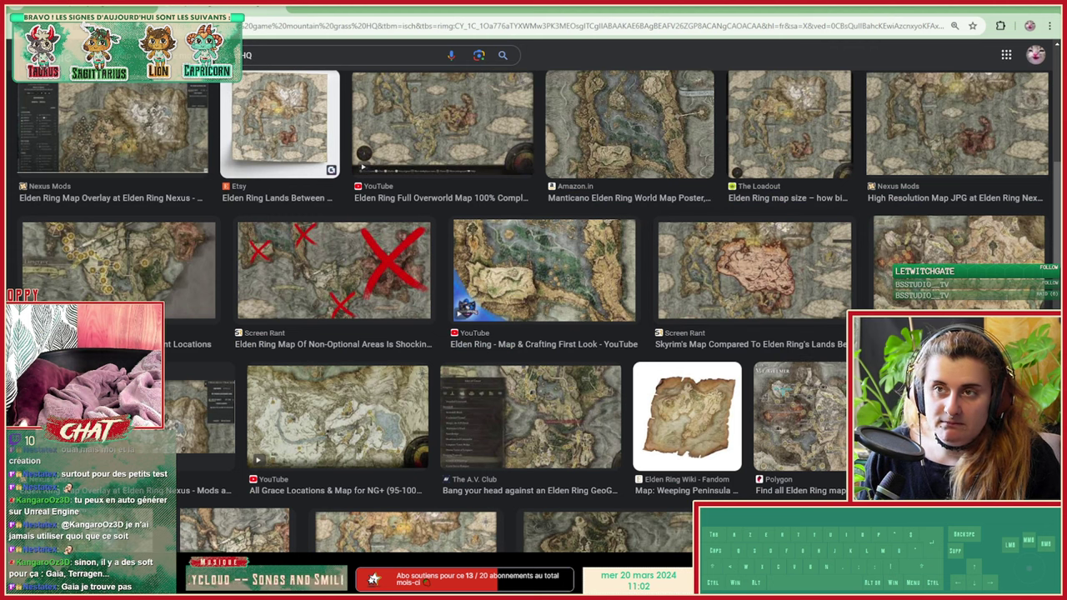
{"action": "left_click", "coordinate": [998, 6]}
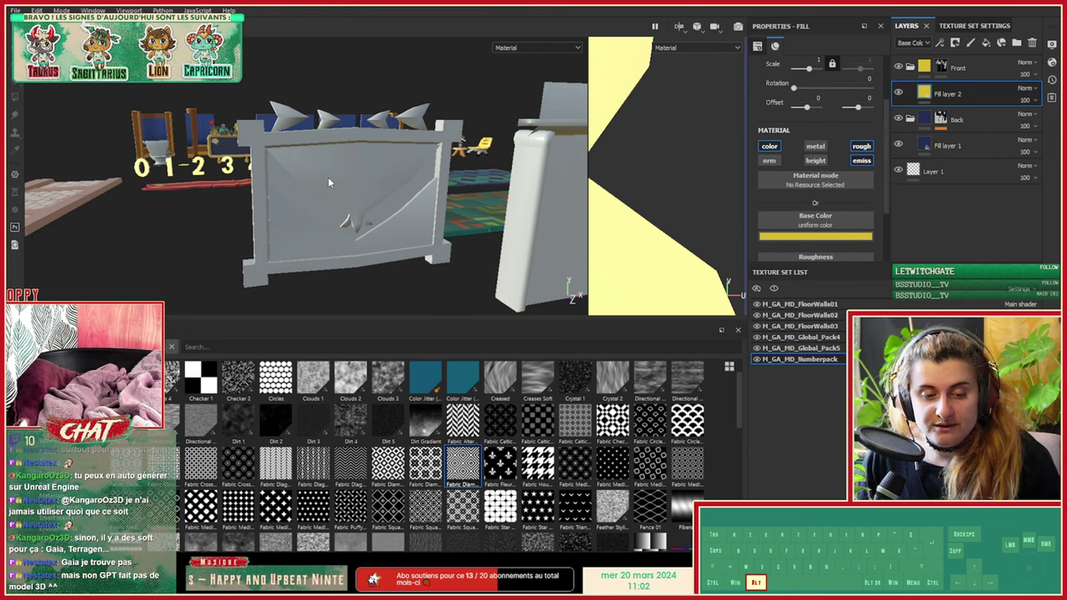
Step: Examine the untextured framed panel with spikes from several angles
{"action": "left_click_drag", "start_coordinate": [283, 196], "coordinate": [461, 237], "text": "alt"}
{"action": "left_click_drag", "start_coordinate": [612, 161], "coordinate": [344, 219], "text": "alt"}
{"action": "right_click_drag", "start_coordinate": [344, 218], "coordinate": [357, 244], "text": "alt"}
{"action": "left_click_drag", "start_coordinate": [357, 244], "coordinate": [330, 276], "text": "alt"}
{"action": "middle_click_drag", "start_coordinate": [330, 277], "coordinate": [324, 259], "text": "alt"}
{"action": "left_click_drag", "start_coordinate": [324, 259], "coordinate": [320, 255], "text": "alt"}
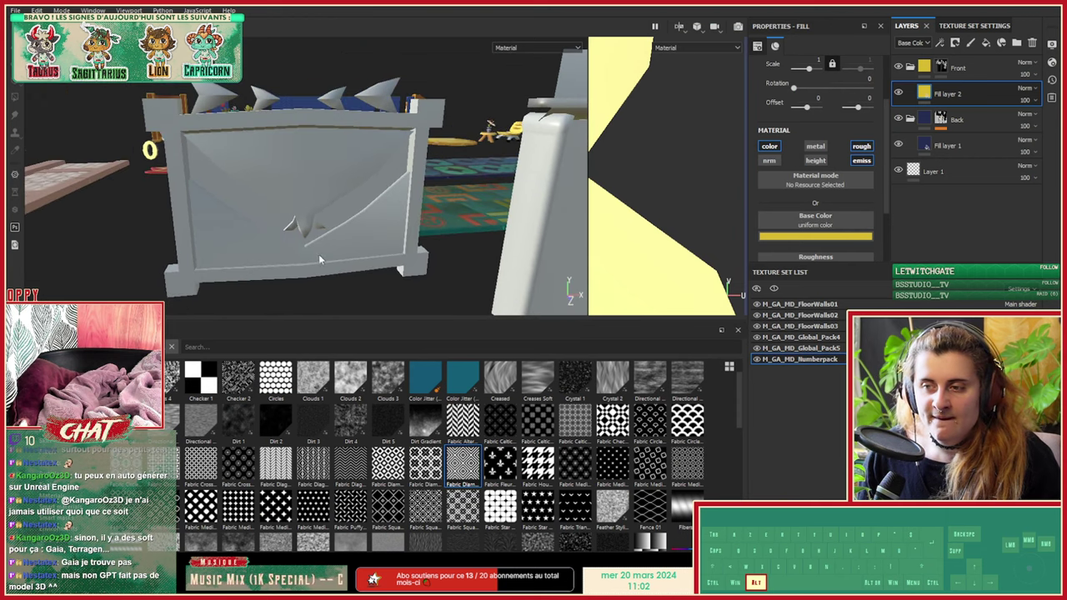
{"action": "left_click", "coordinate": [977, 93]}
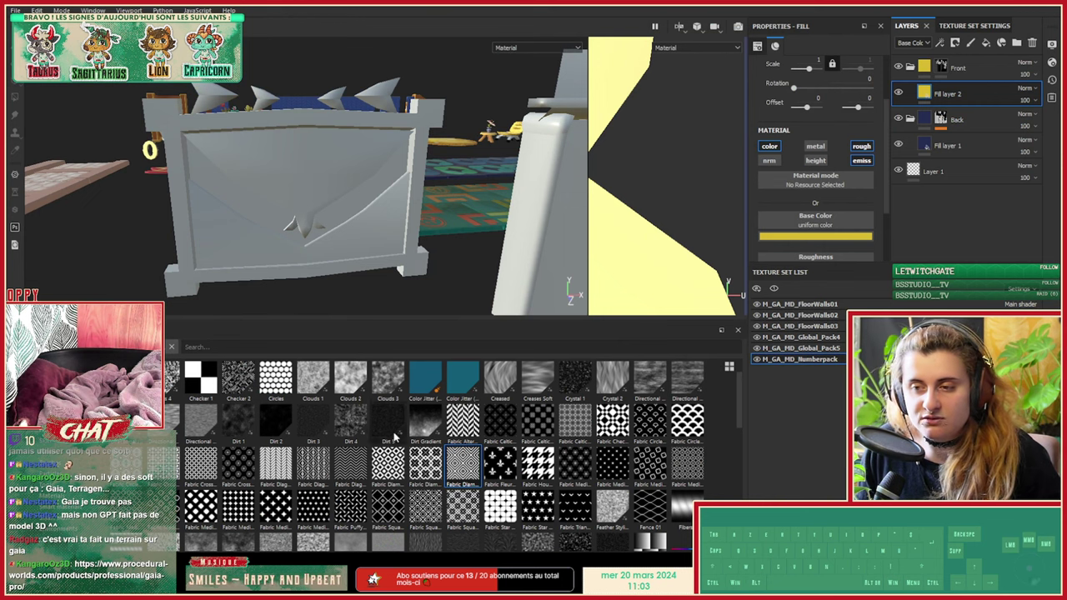
{"action": "left_click_drag", "start_coordinate": [319, 269], "coordinate": [300, 212], "text": "alt"}
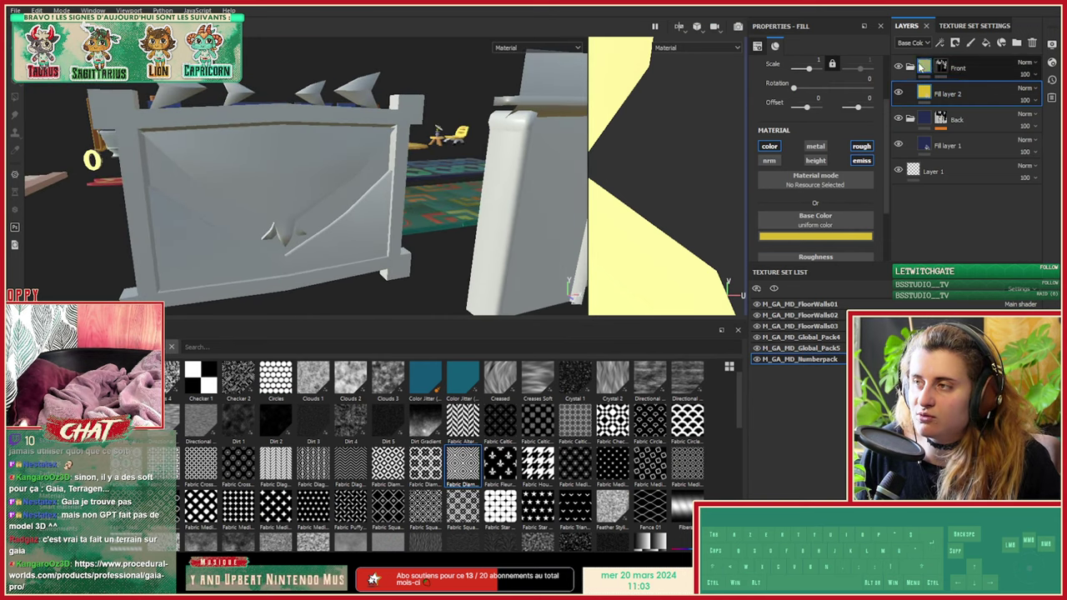
Step: Collapse the Front folder and make M_GA_MD_Global_Pack5 the active texture set
{"action": "left_click", "coordinate": [910, 68]}
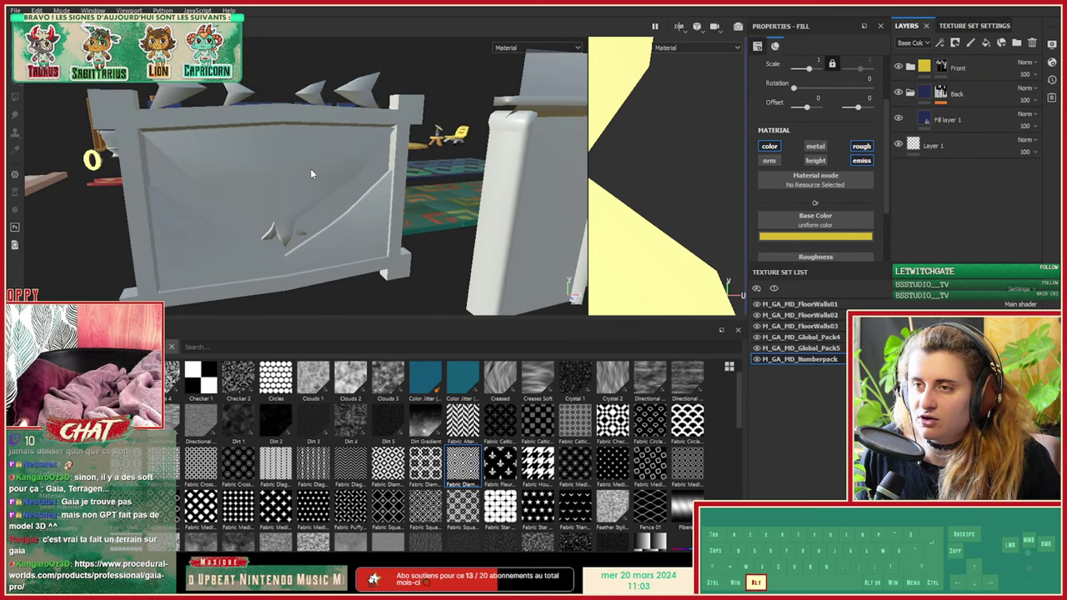
{"action": "left_click_drag", "start_coordinate": [310, 168], "coordinate": [320, 200], "text": "alt"}
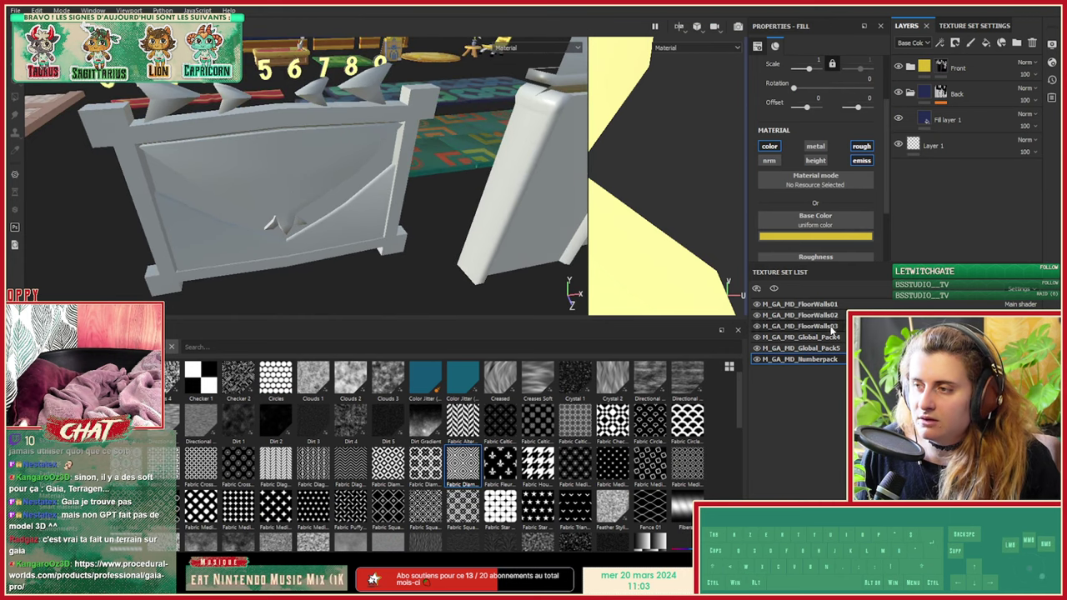
{"action": "left_click", "coordinate": [800, 348]}
Step: Find the slotted drain cover among the untextured props and examine it up close
{"action": "right_click_drag", "start_coordinate": [378, 252], "coordinate": [250, 179], "text": "alt"}
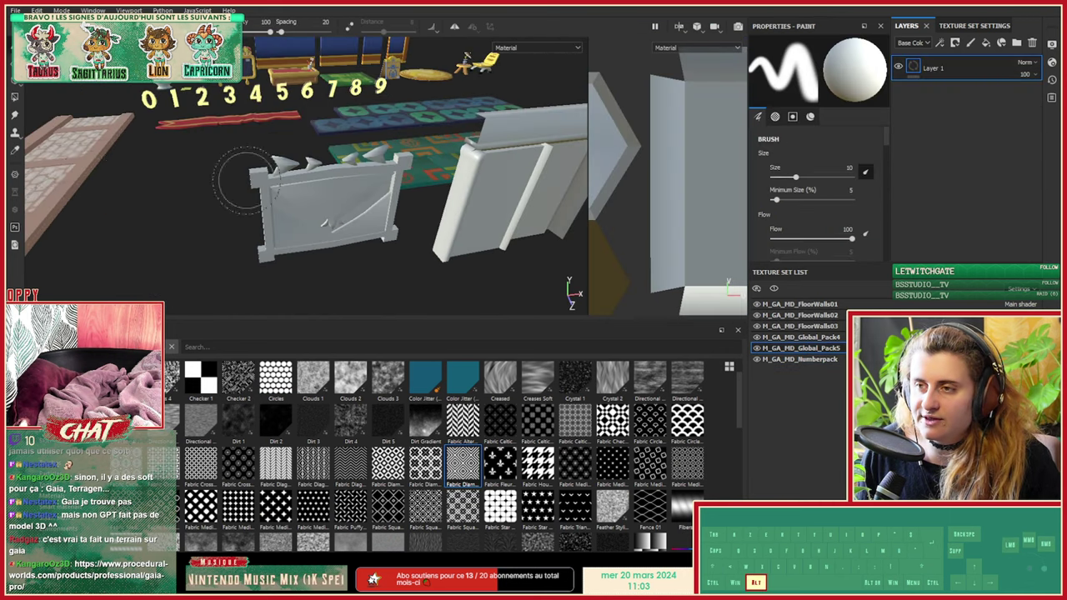
{"action": "left_click_drag", "start_coordinate": [250, 178], "coordinate": [367, 171], "text": "alt"}
{"action": "middle_click_drag", "start_coordinate": [333, 183], "coordinate": [136, 185], "text": "alt"}
{"action": "left_click_drag", "start_coordinate": [136, 186], "coordinate": [217, 250], "text": "alt"}
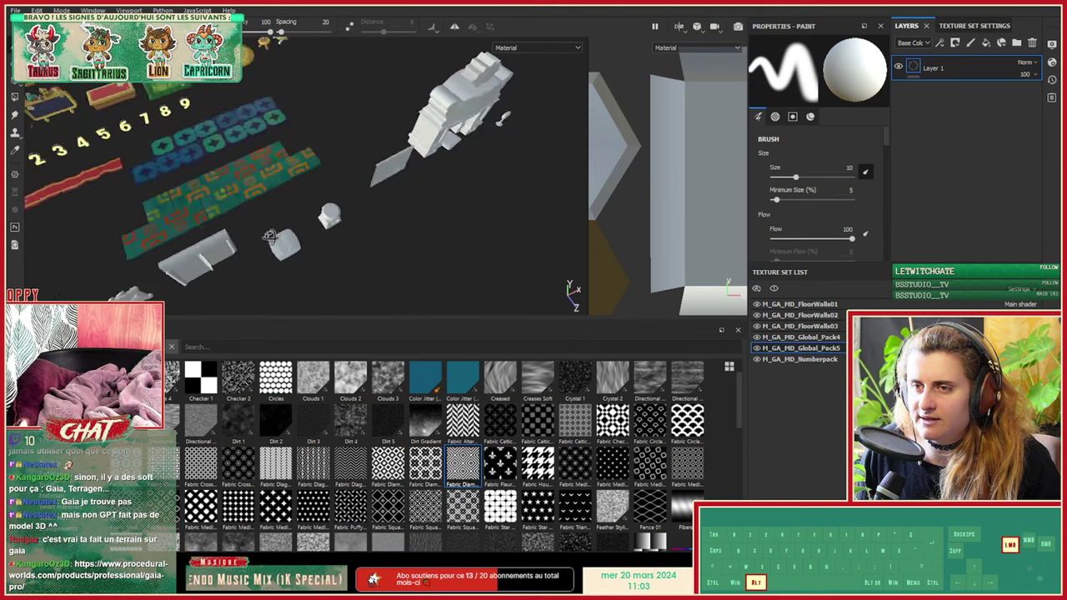
{"action": "right_click_drag", "start_coordinate": [217, 250], "coordinate": [326, 269], "text": "alt"}
{"action": "middle_click_drag", "start_coordinate": [326, 269], "coordinate": [255, 160], "text": "alt"}
{"action": "right_click_drag", "start_coordinate": [255, 160], "coordinate": [414, 133], "text": "alt"}
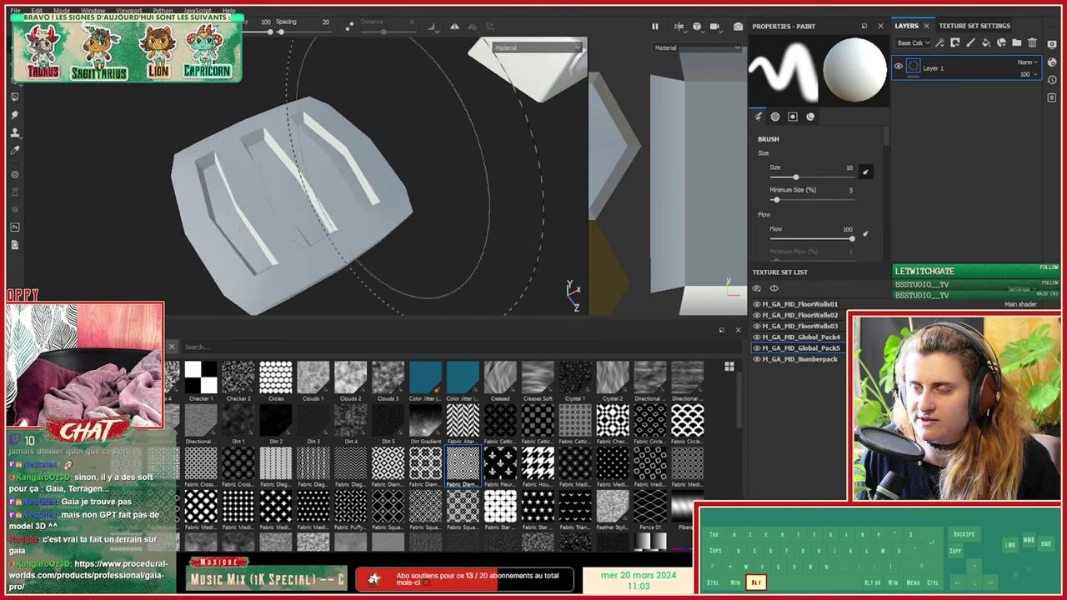
{"action": "middle_click_drag", "start_coordinate": [381, 155], "coordinate": [414, 163], "text": "alt"}
Step: Add a folder above Layer 1 and name it "Bouche d'égout"
{"action": "left_click", "coordinate": [1017, 44]}
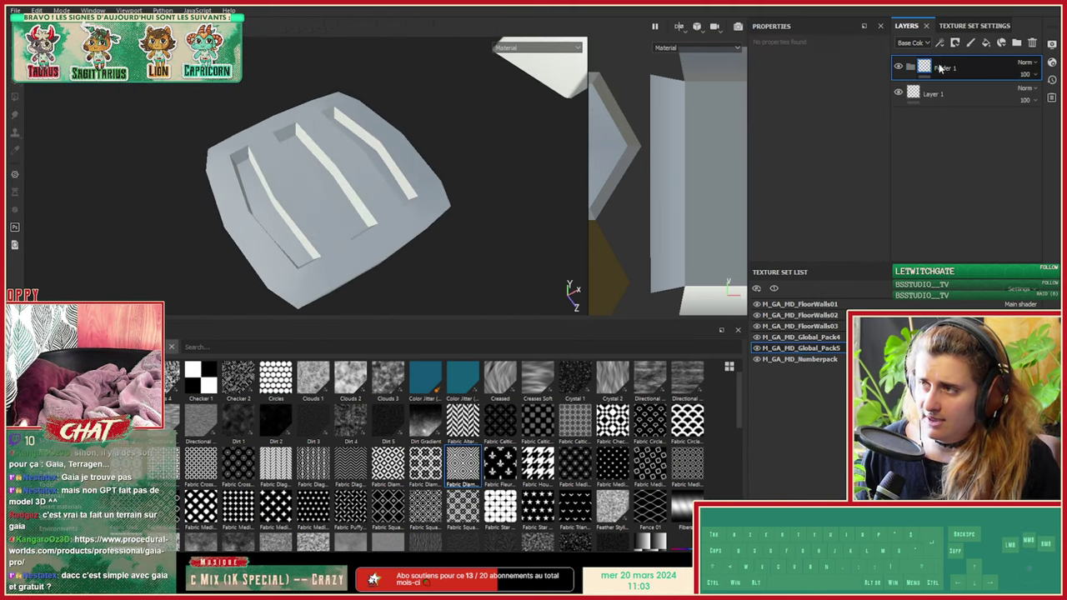
{"action": "double_click", "coordinate": [940, 66]}
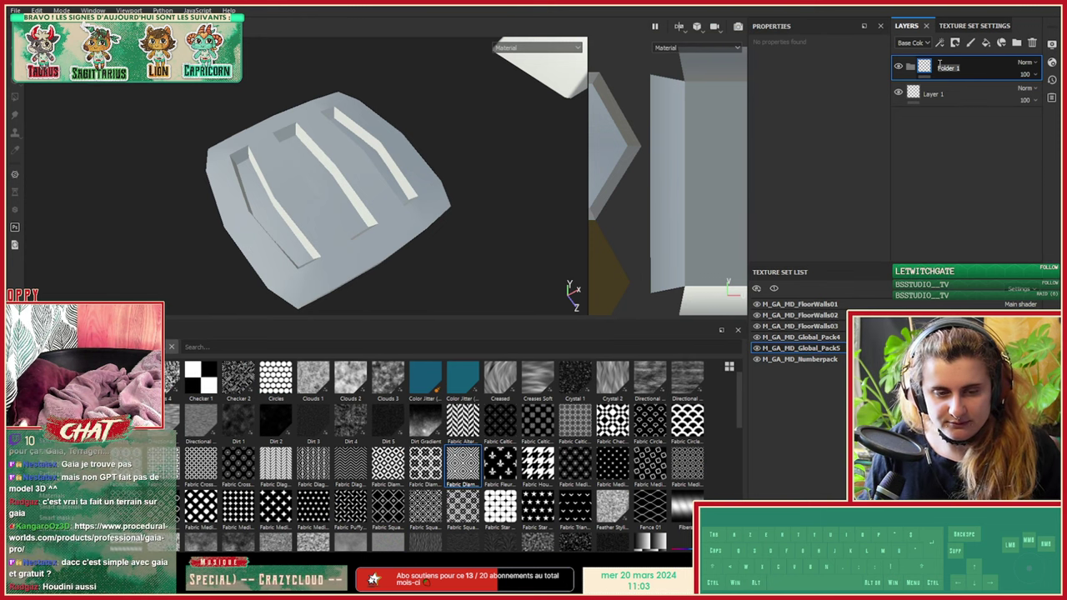
{"action": "type", "text": "F"}
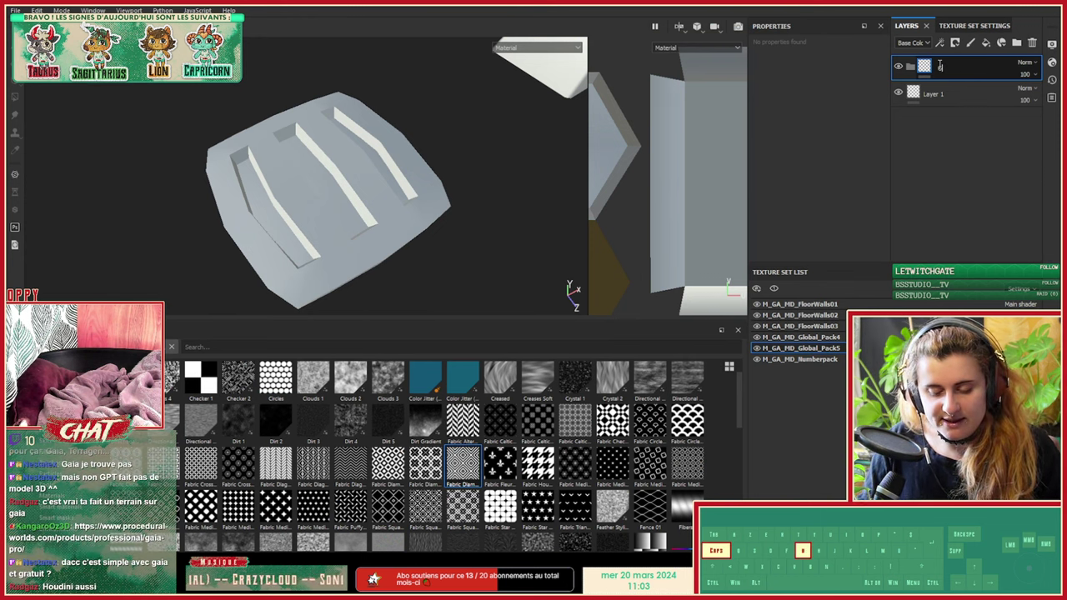
{"action": "type", "text": "a"}
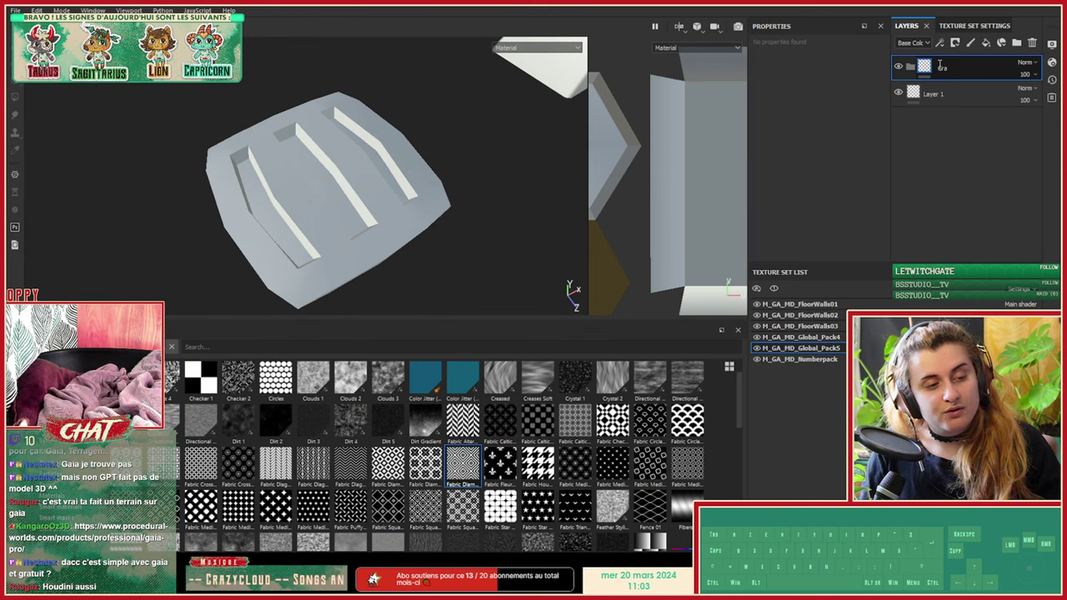
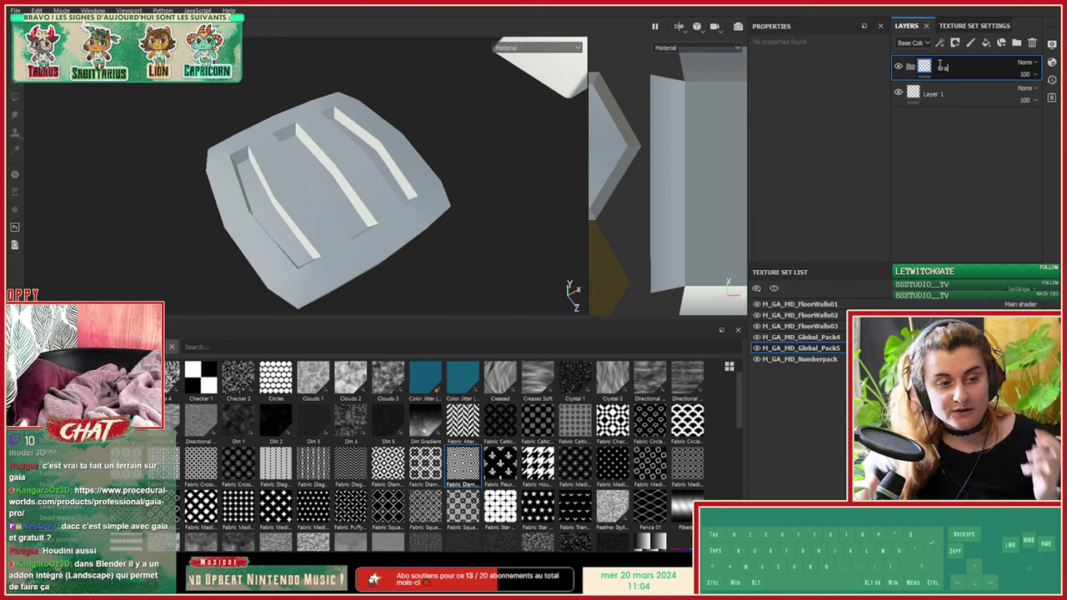
{"action": "type", "text": "d"}
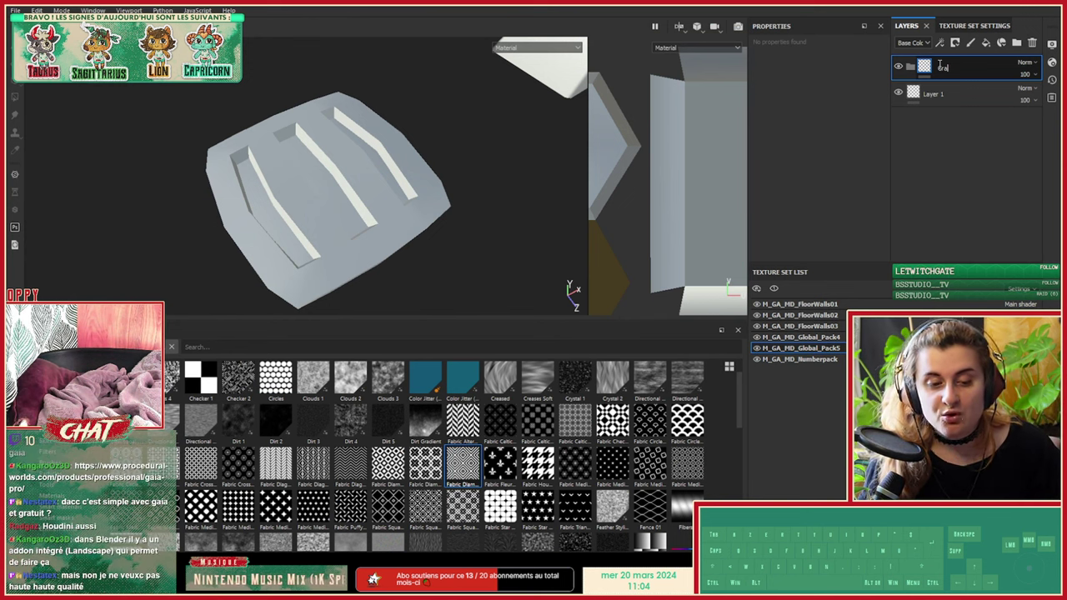
{"action": "left_click", "coordinate": [986, 71]}
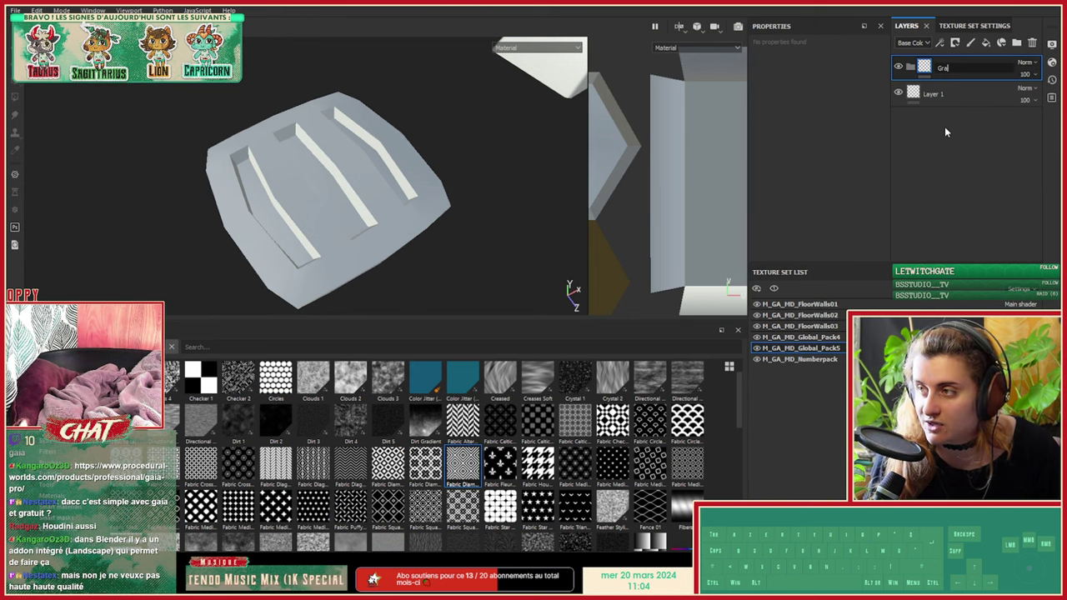
{"action": "key", "text": "BackSpace"}
{"action": "key", "text": "BackSpace"}
{"action": "key", "text": "BackSpace"}
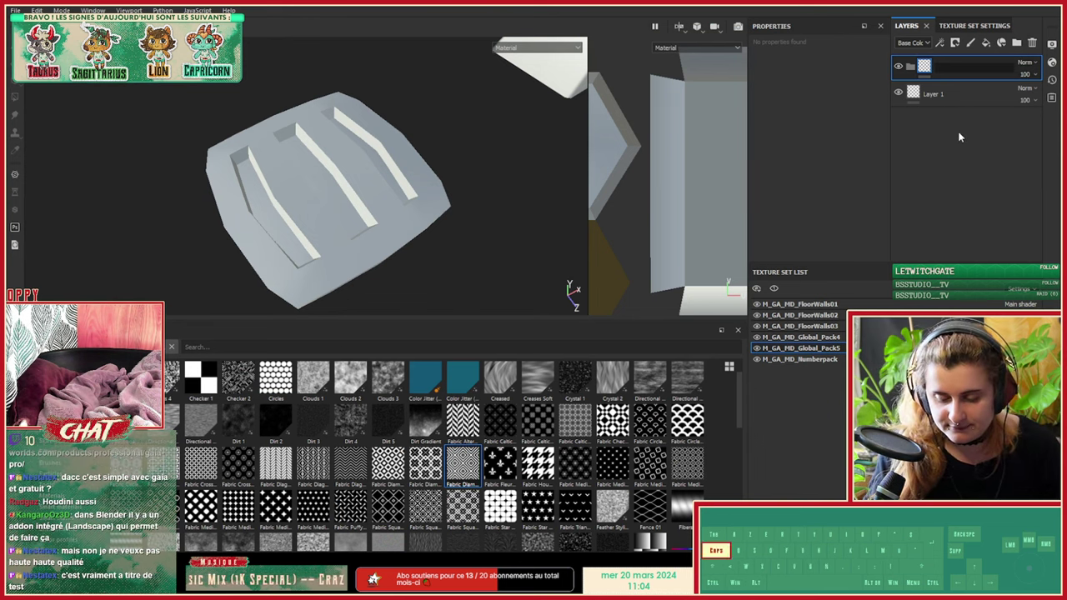
{"action": "type", "text": "Bouche d'égout"}
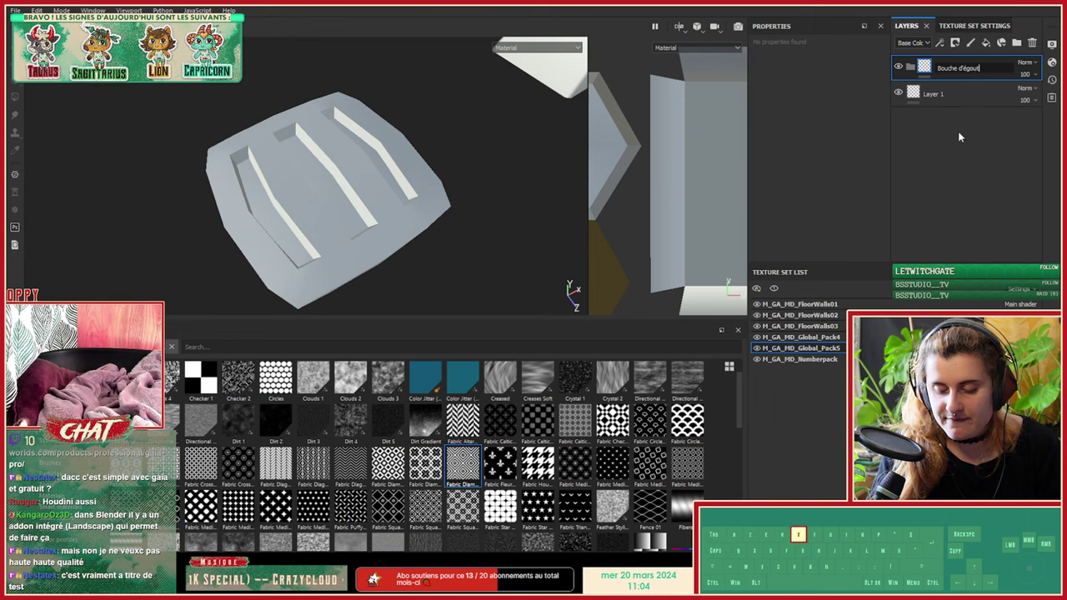
{"action": "key", "text": "Return"}
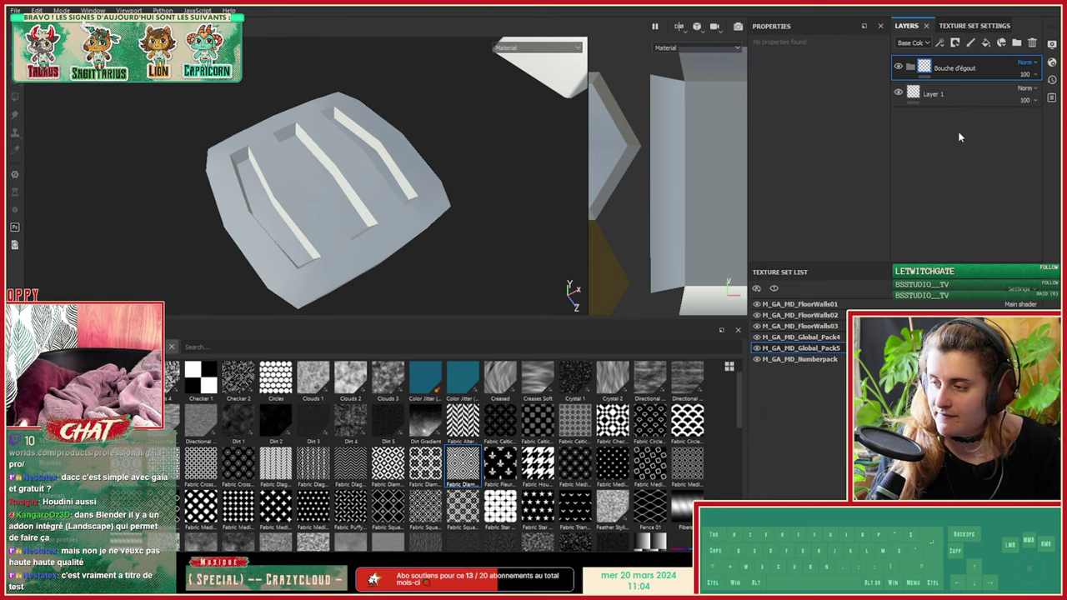
Step: Add a fill layer inside the Bouche d'égout folder and give it a near-black base color
{"action": "left_click", "coordinate": [985, 42]}
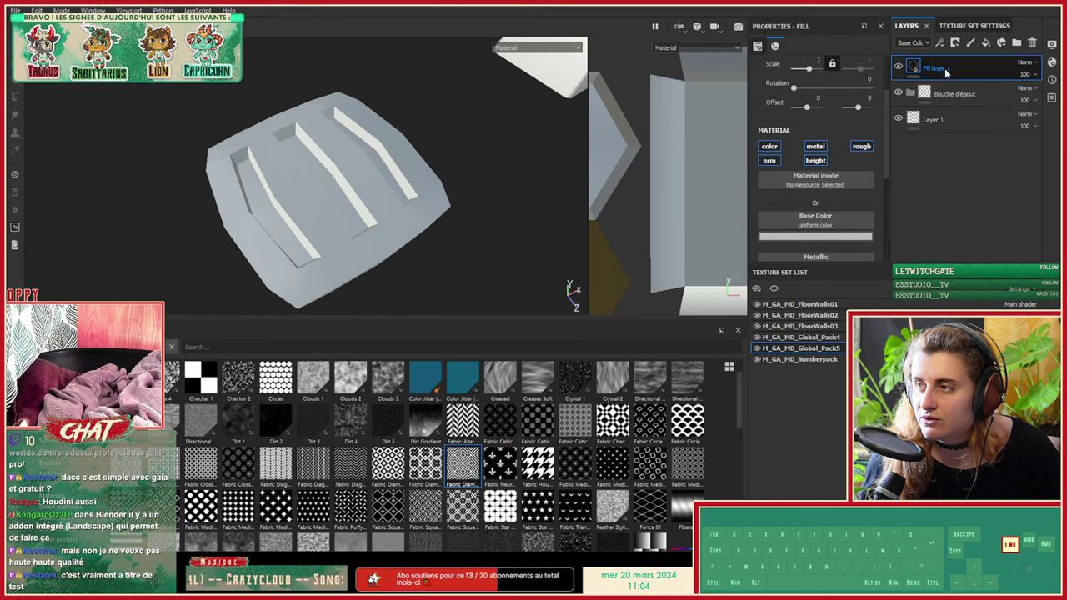
{"action": "left_click", "coordinate": [792, 237]}
{"action": "left_click_drag", "start_coordinate": [798, 342], "coordinate": [798, 354]}
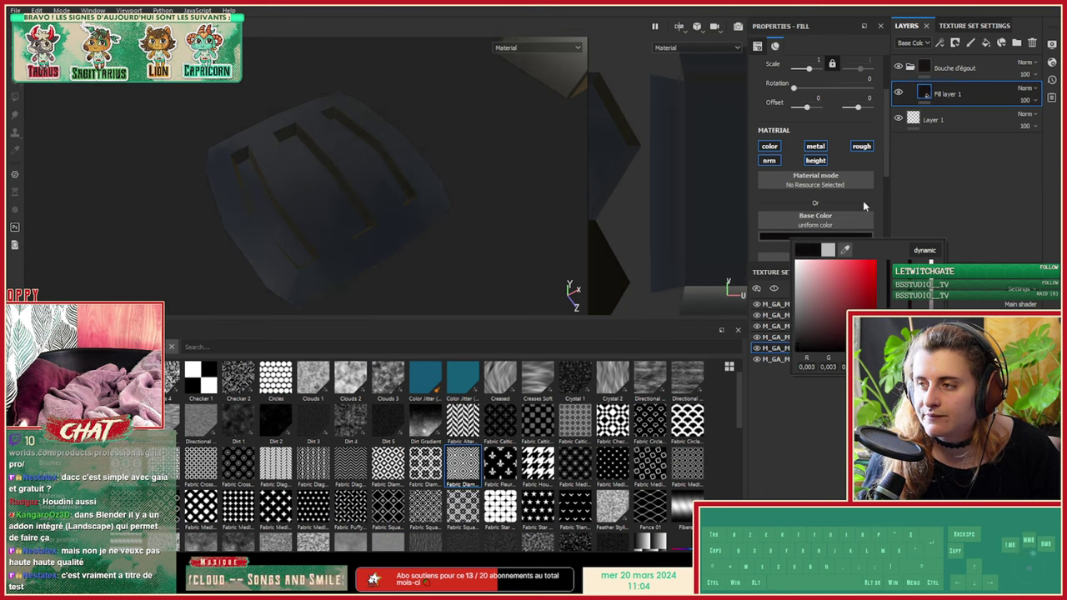
Step: Raise the black fill layer's roughness to 0.9947
{"action": "scroll", "coordinate": [833, 216], "scroll_direction": "down", "scroll_amount": 3}
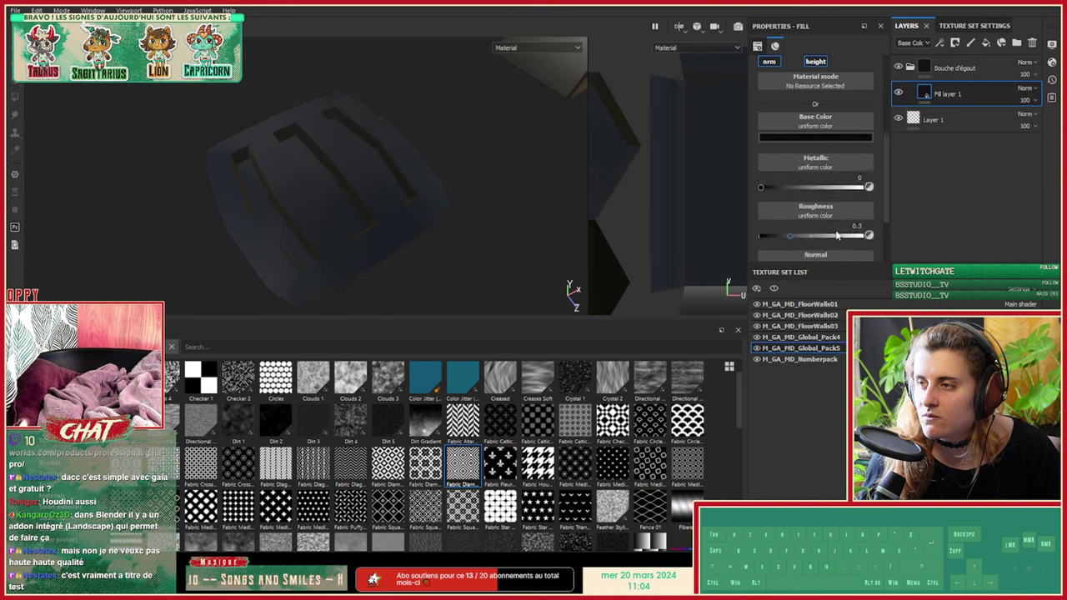
{"action": "left_click_drag", "start_coordinate": [840, 235], "coordinate": [865, 241]}
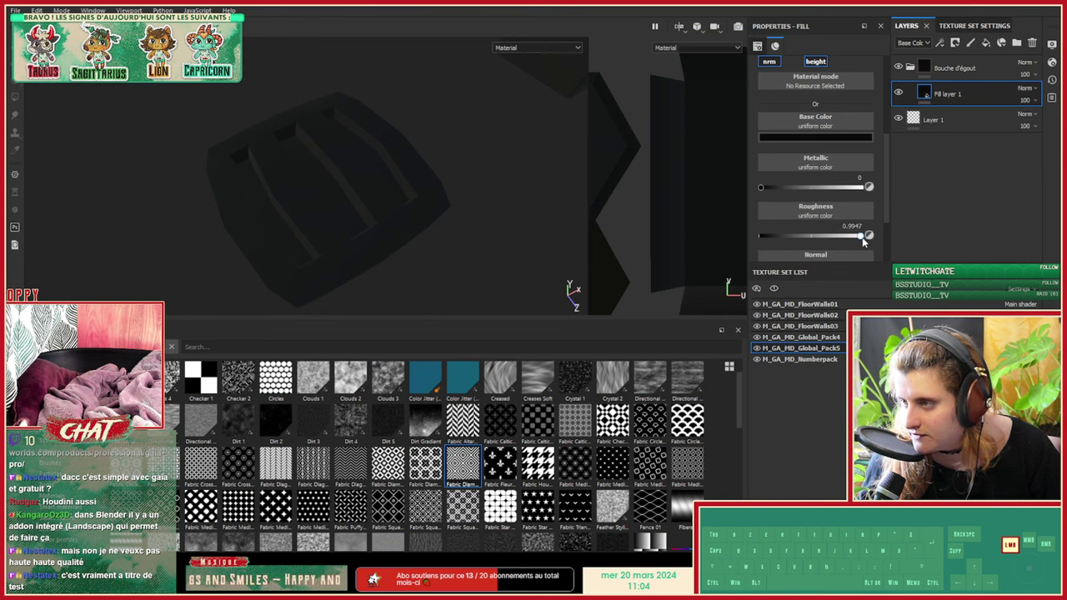
{"action": "left_click_drag", "start_coordinate": [864, 241], "coordinate": [864, 241]}
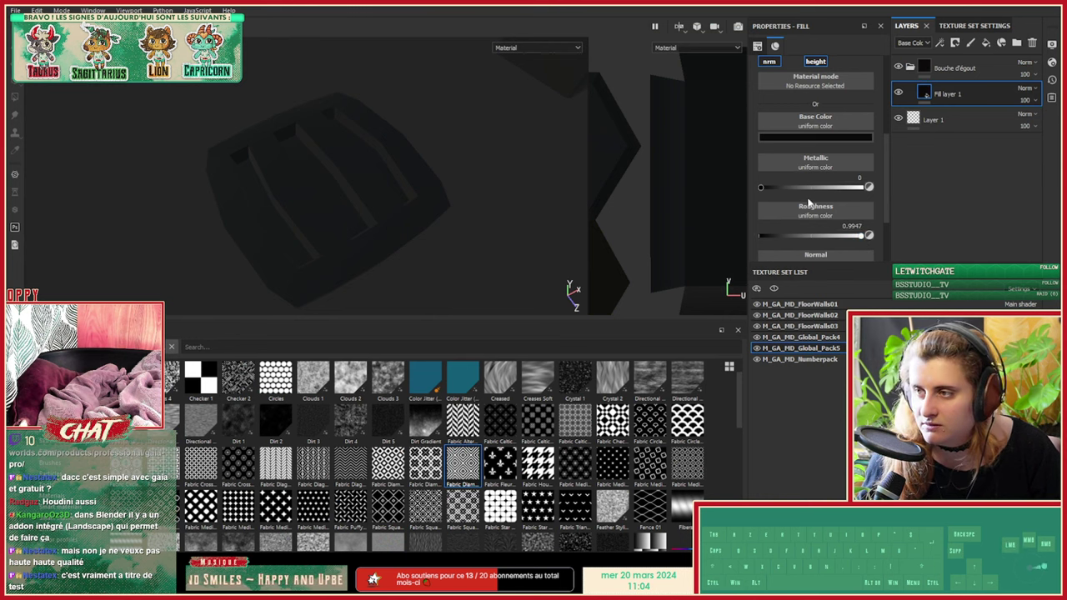
Step: Disable the metallic, height and normal channels on the black fill layer, keeping only color and roughness
{"action": "scroll", "coordinate": [819, 198], "scroll_direction": "up", "scroll_amount": 1}
{"action": "scroll", "coordinate": [834, 183], "scroll_direction": "up", "scroll_amount": 1}
{"action": "left_click", "coordinate": [815, 146]}
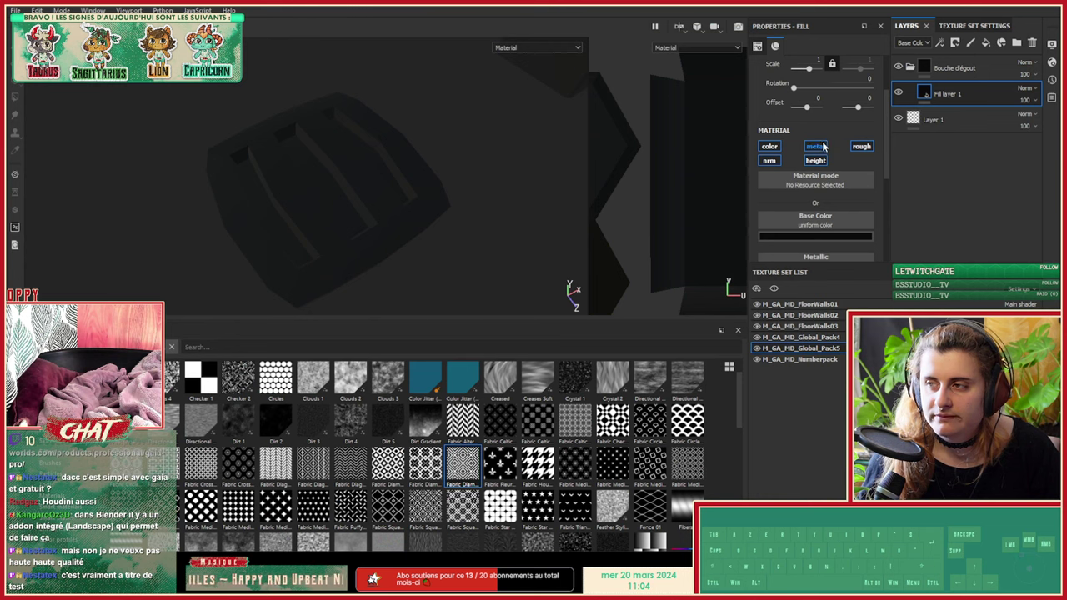
{"action": "left_click", "coordinate": [815, 160]}
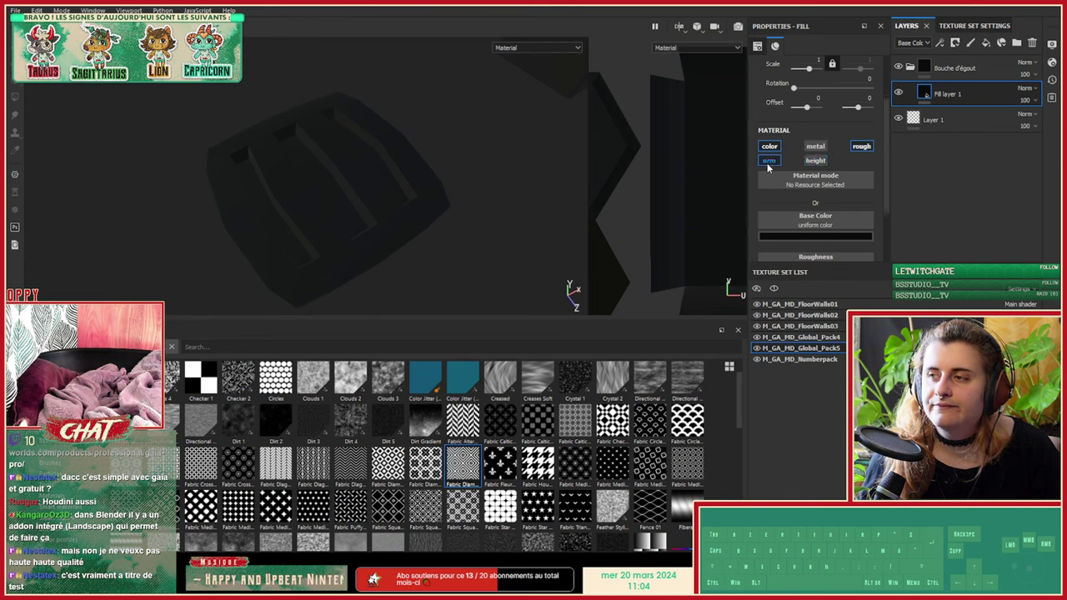
{"action": "left_click_drag", "start_coordinate": [300, 238], "coordinate": [261, 74], "text": "alt"}
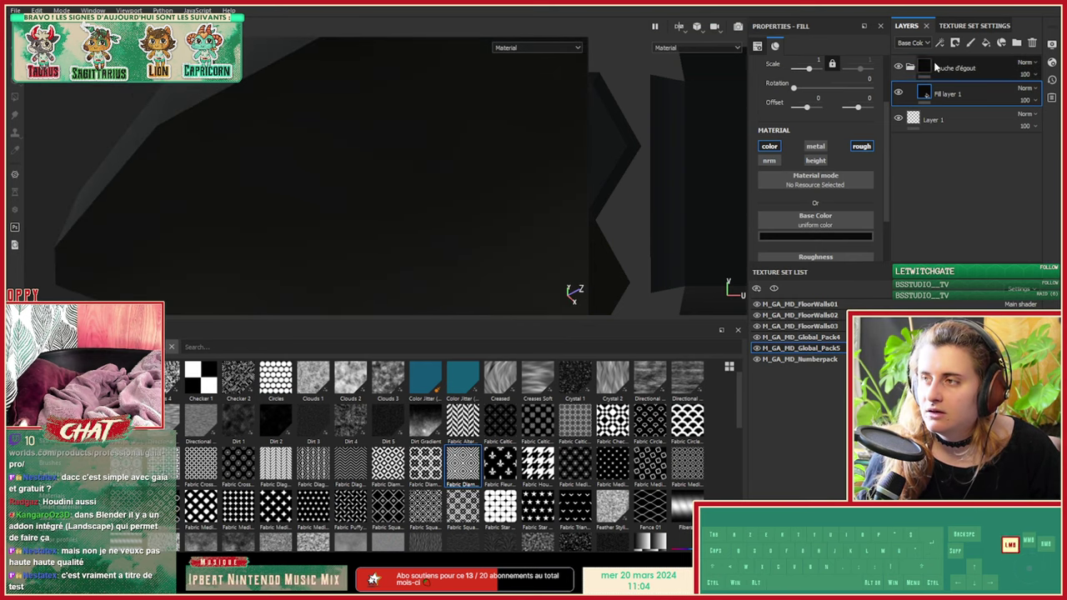
Step: Add a black mask to the Bouche d'égout folder and widen the 2D UV view relative to the 3D view
{"action": "right_click", "coordinate": [935, 67]}
{"action": "left_click", "coordinate": [959, 80]}
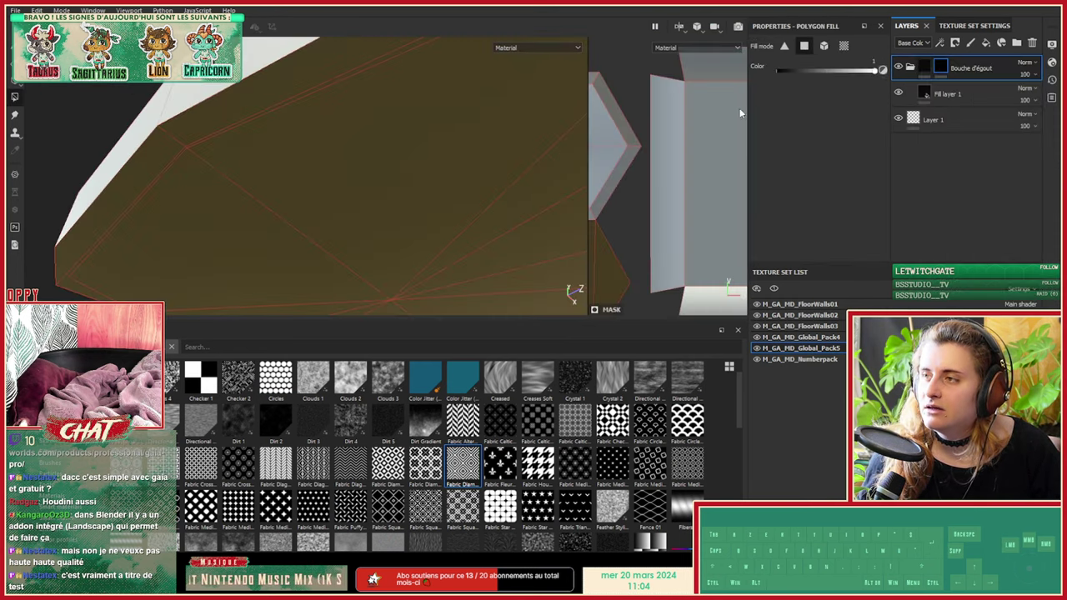
{"action": "left_click_drag", "start_coordinate": [275, 184], "coordinate": [247, 200], "text": "alt"}
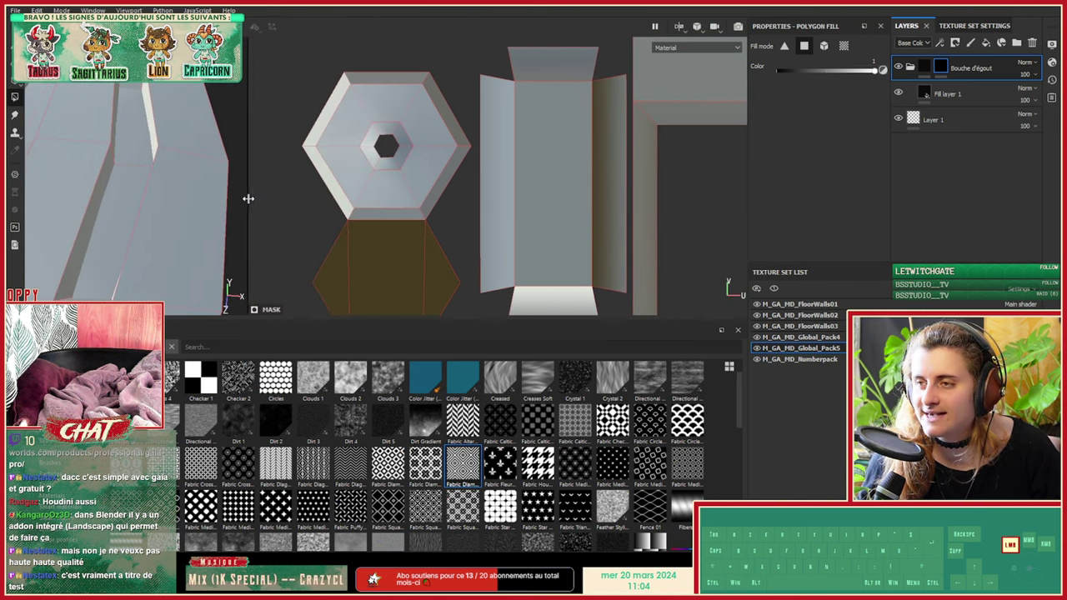
Step: Try a quad polygon fill on the drain's inner octagonal UV island in the folder mask, check it on the model, and undo it
{"action": "scroll", "coordinate": [533, 193], "scroll_direction": "down", "scroll_amount": 5, "text": "alt"}
{"action": "scroll", "coordinate": [506, 191], "scroll_direction": "down", "scroll_amount": 6}
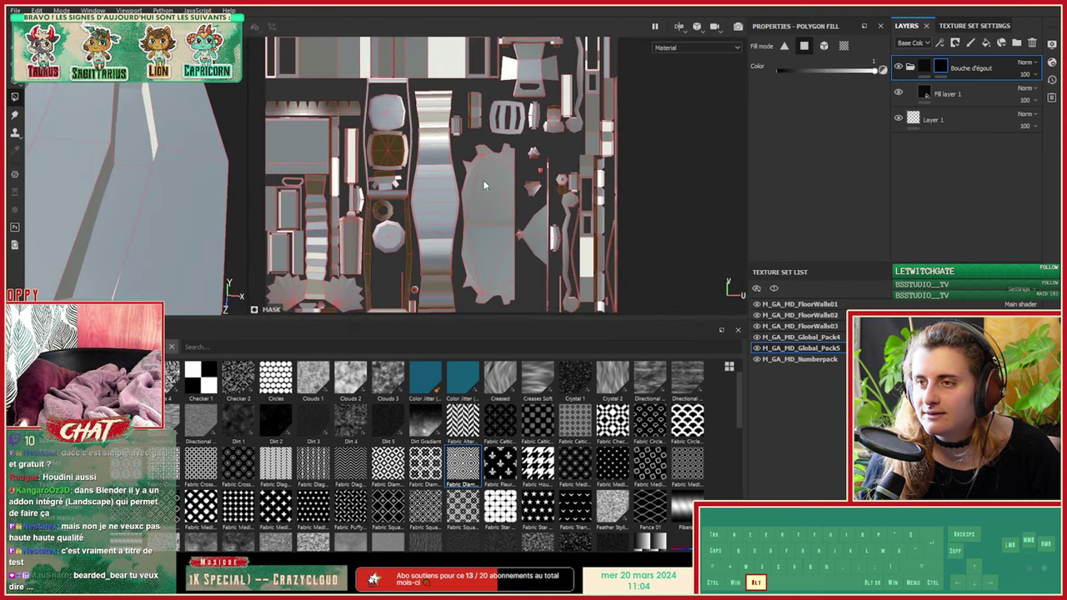
{"action": "scroll", "coordinate": [454, 123], "scroll_direction": "up", "scroll_amount": 6}
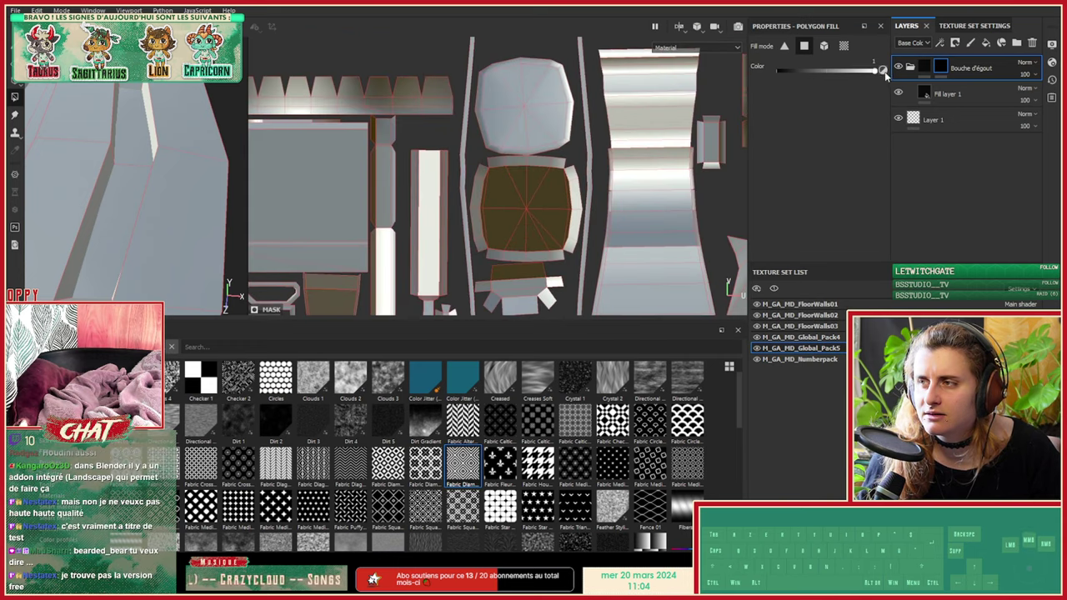
{"action": "left_click", "coordinate": [530, 130]}
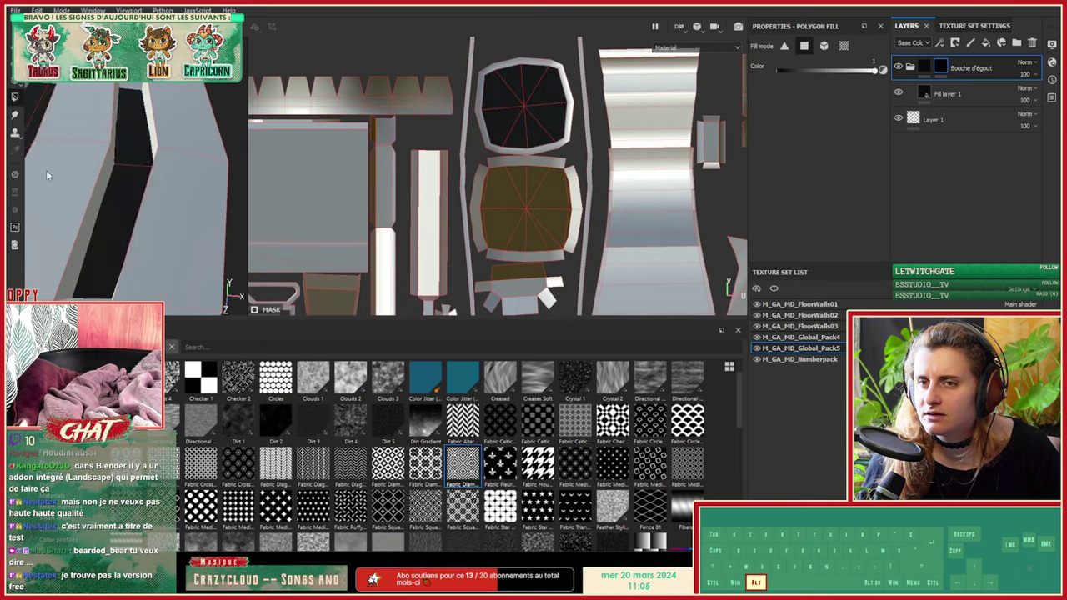
{"action": "right_click_drag", "start_coordinate": [46, 170], "coordinate": [104, 193], "text": "alt"}
{"action": "left_click_drag", "start_coordinate": [119, 185], "coordinate": [115, 212], "text": "alt"}
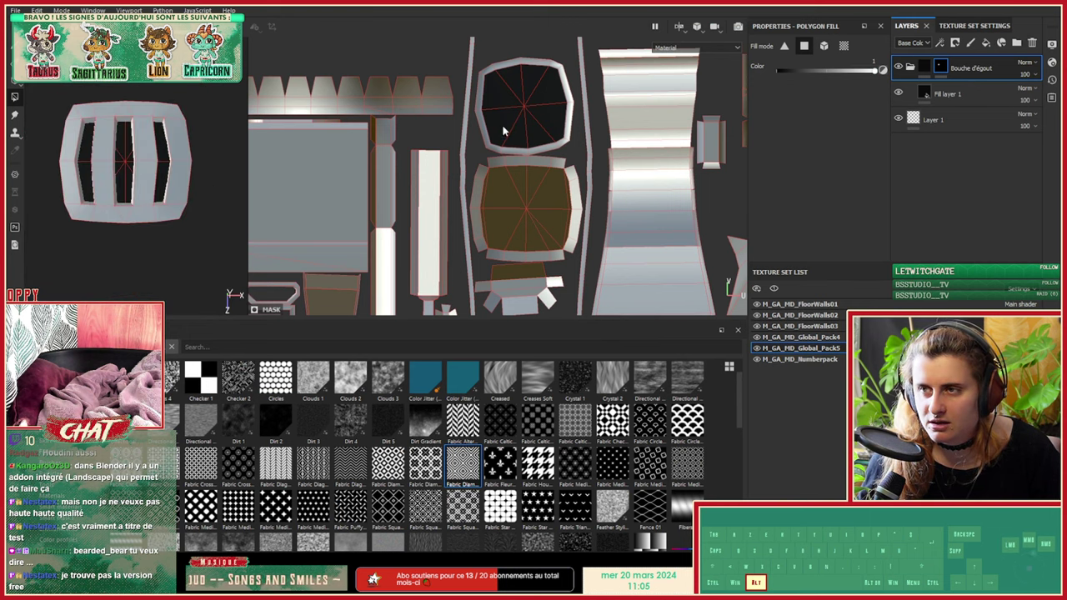
{"action": "middle_click_drag", "start_coordinate": [297, 135], "coordinate": [297, 174], "text": "alt"}
{"action": "left_click_drag", "start_coordinate": [116, 179], "coordinate": [177, 119], "text": "alt"}
{"action": "left_click_drag", "start_coordinate": [132, 214], "coordinate": [84, 158], "text": "alt"}
{"action": "right_click_drag", "start_coordinate": [83, 159], "coordinate": [272, 165], "text": "alt"}
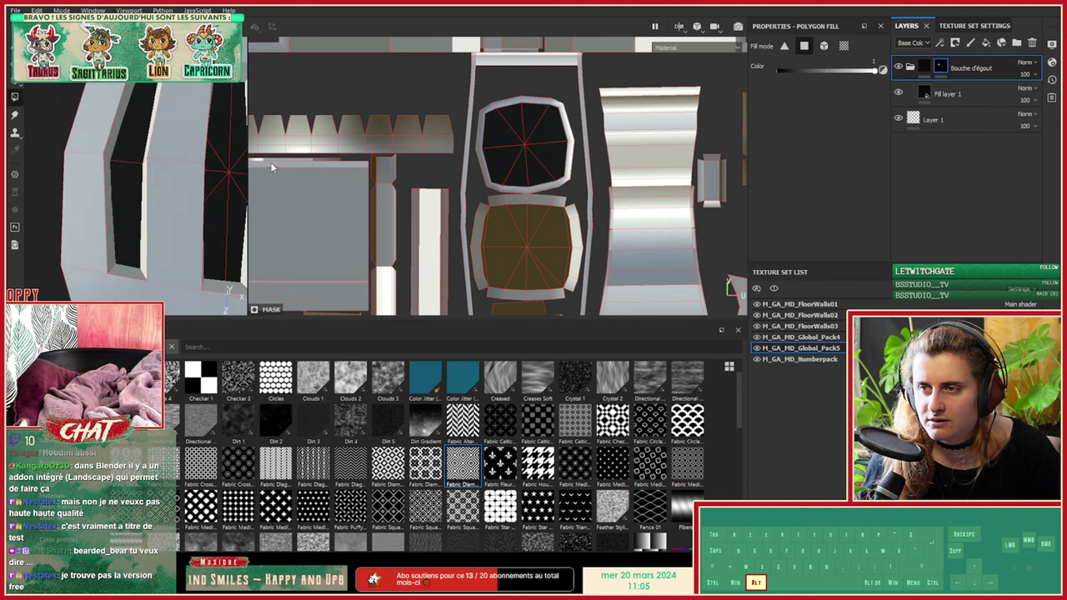
{"action": "scroll", "coordinate": [574, 240], "scroll_direction": "down", "scroll_amount": 3}
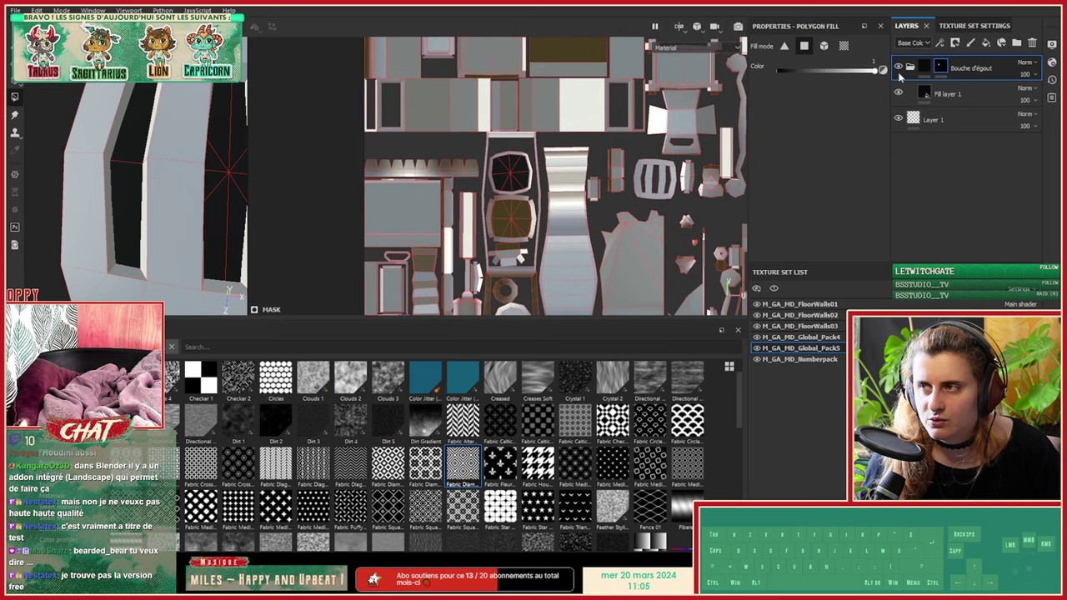
{"action": "key", "text": "ctrl+z"}
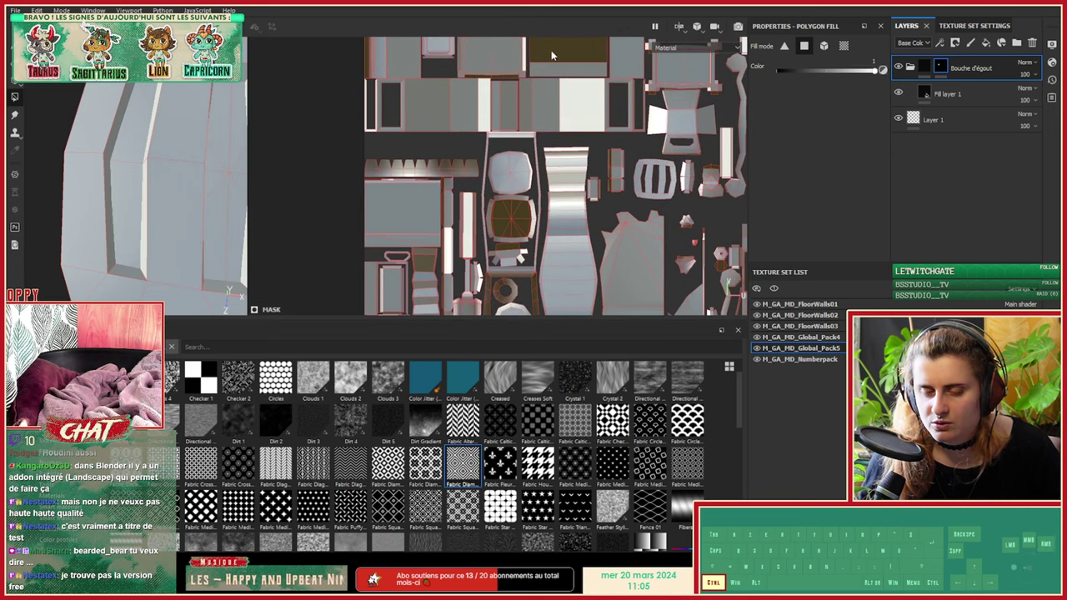
Step: Try filling the drain's whole inner mesh in the folder mask with mesh fill mode, check it on the model, and undo it
{"action": "left_click", "coordinate": [823, 46]}
{"action": "left_click", "coordinate": [130, 155]}
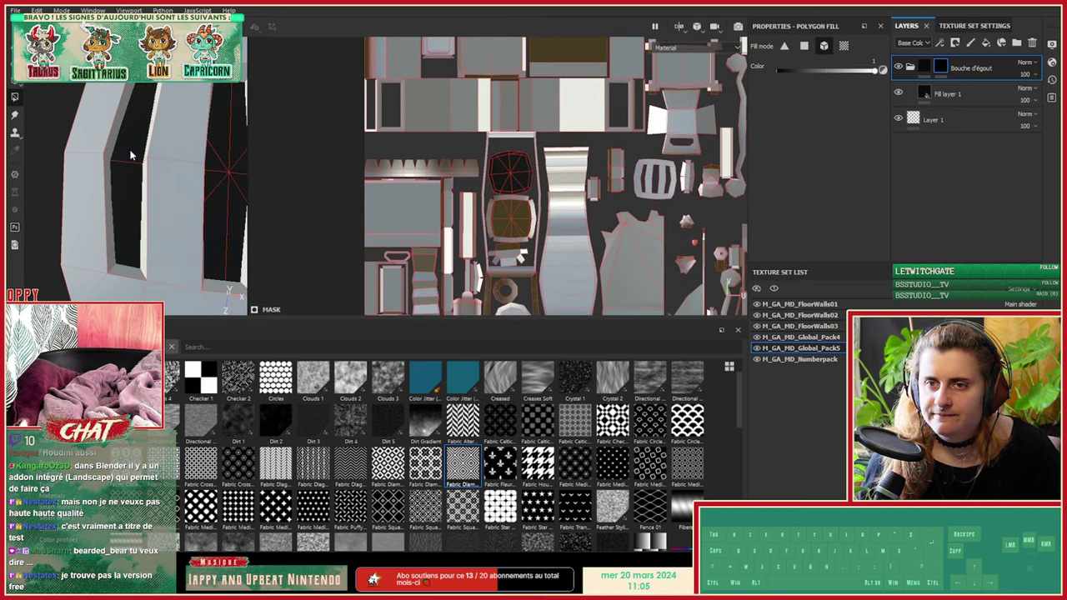
{"action": "middle_click_drag", "start_coordinate": [138, 203], "coordinate": [124, 200], "text": "alt"}
{"action": "left_click_drag", "start_coordinate": [123, 200], "coordinate": [117, 125], "text": "alt"}
{"action": "key", "text": "ctrl+z"}
Step: Reveal the inner octagon's central faces in the Bouche d'égout mask with quad polygon fill, leaving out its rim, and select Fill layer 1
{"action": "middle_click_drag", "start_coordinate": [512, 172], "coordinate": [488, 221], "text": "alt"}
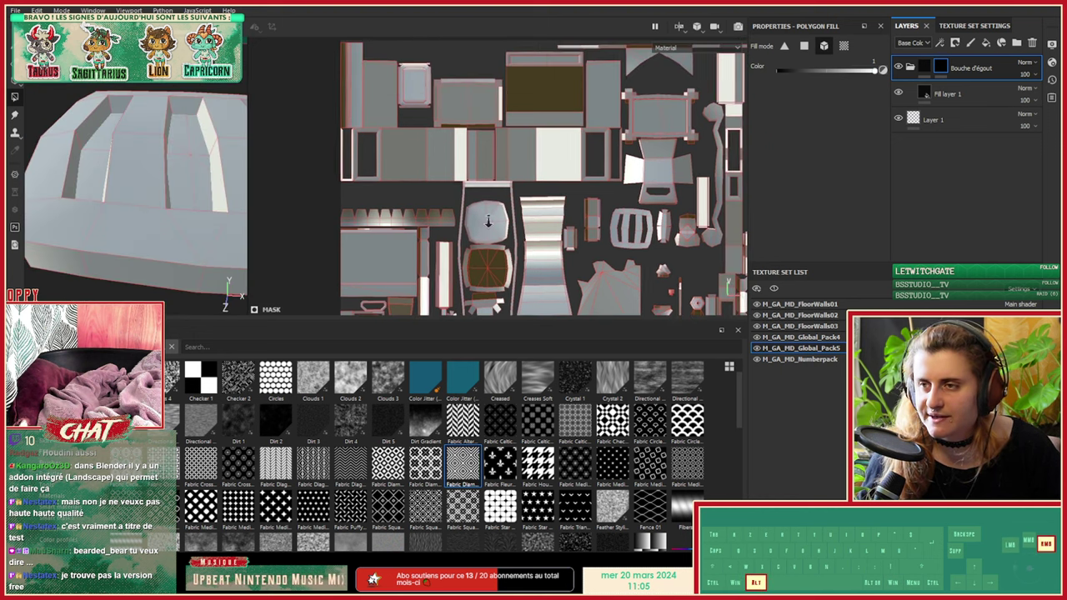
{"action": "right_click_drag", "start_coordinate": [489, 221], "coordinate": [511, 232], "text": "alt"}
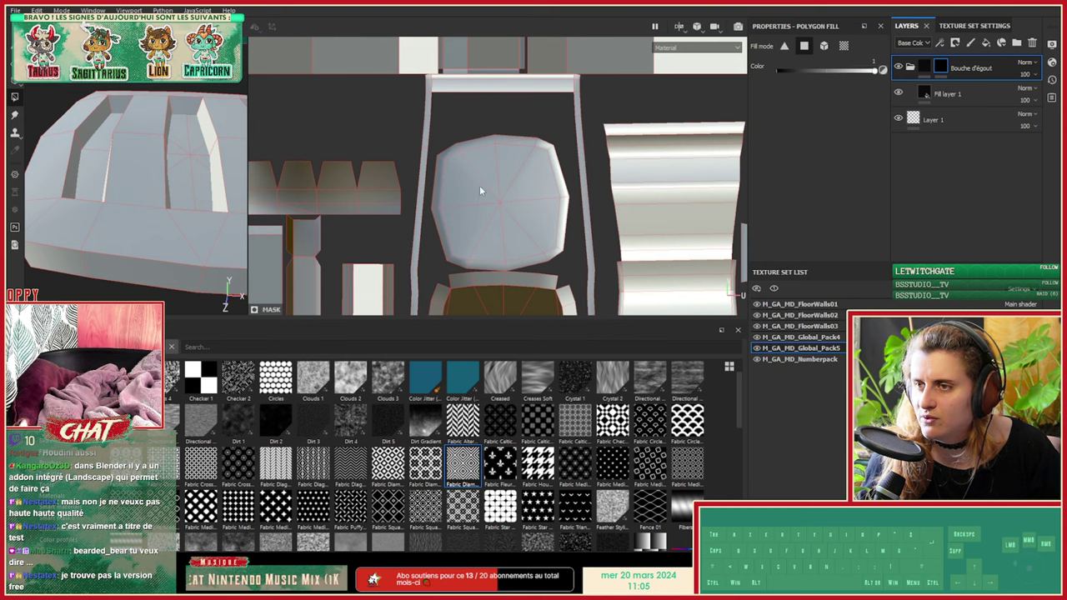
{"action": "left_click_drag", "start_coordinate": [479, 187], "coordinate": [508, 228]}
{"action": "right_click_drag", "start_coordinate": [467, 250], "coordinate": [359, 204], "text": "alt"}
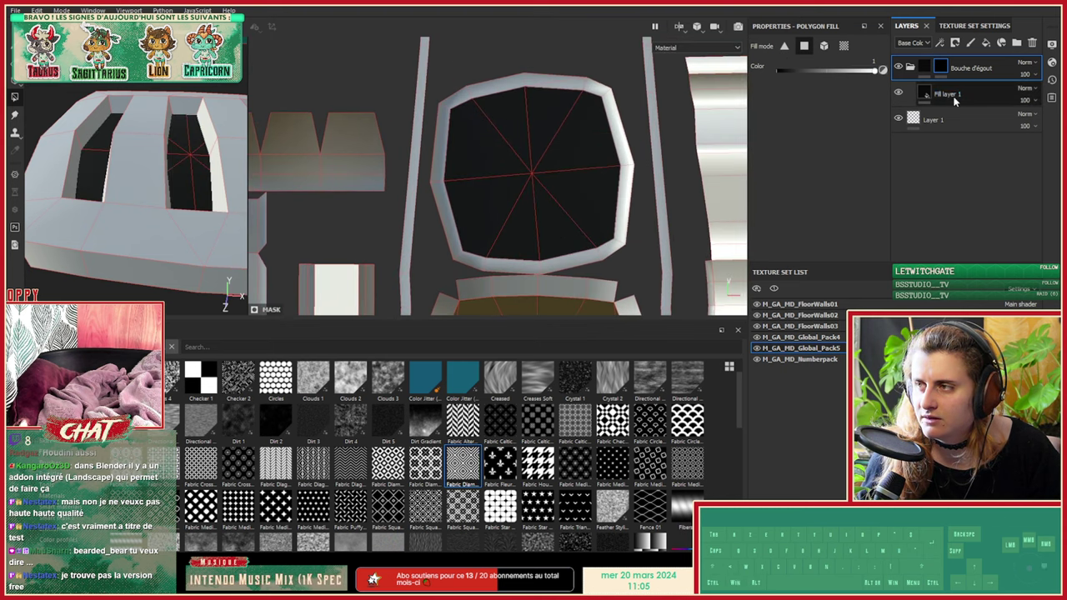
{"action": "left_click", "coordinate": [954, 96]}
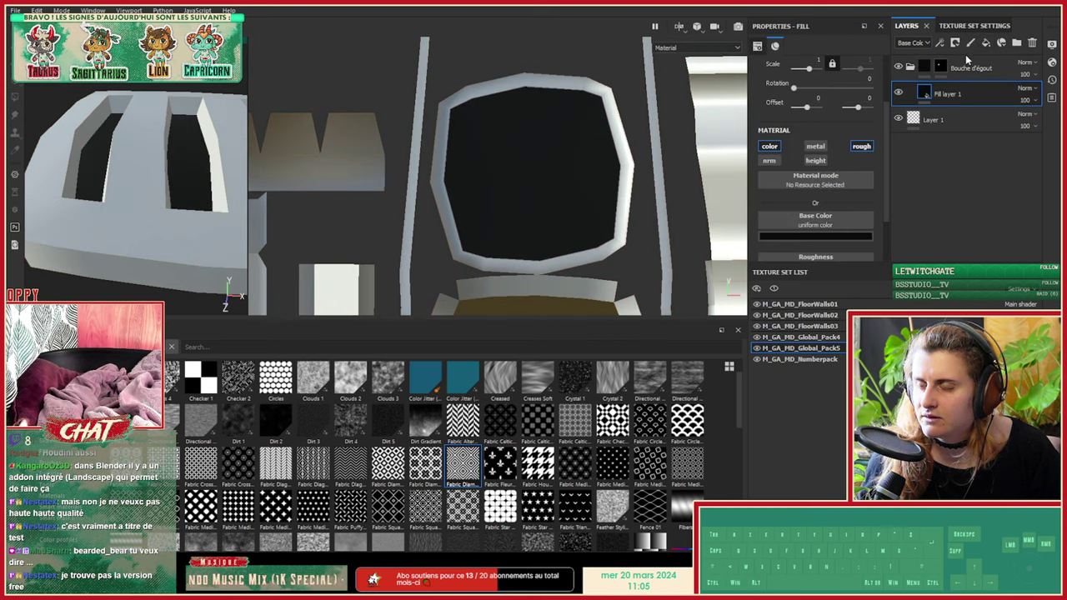